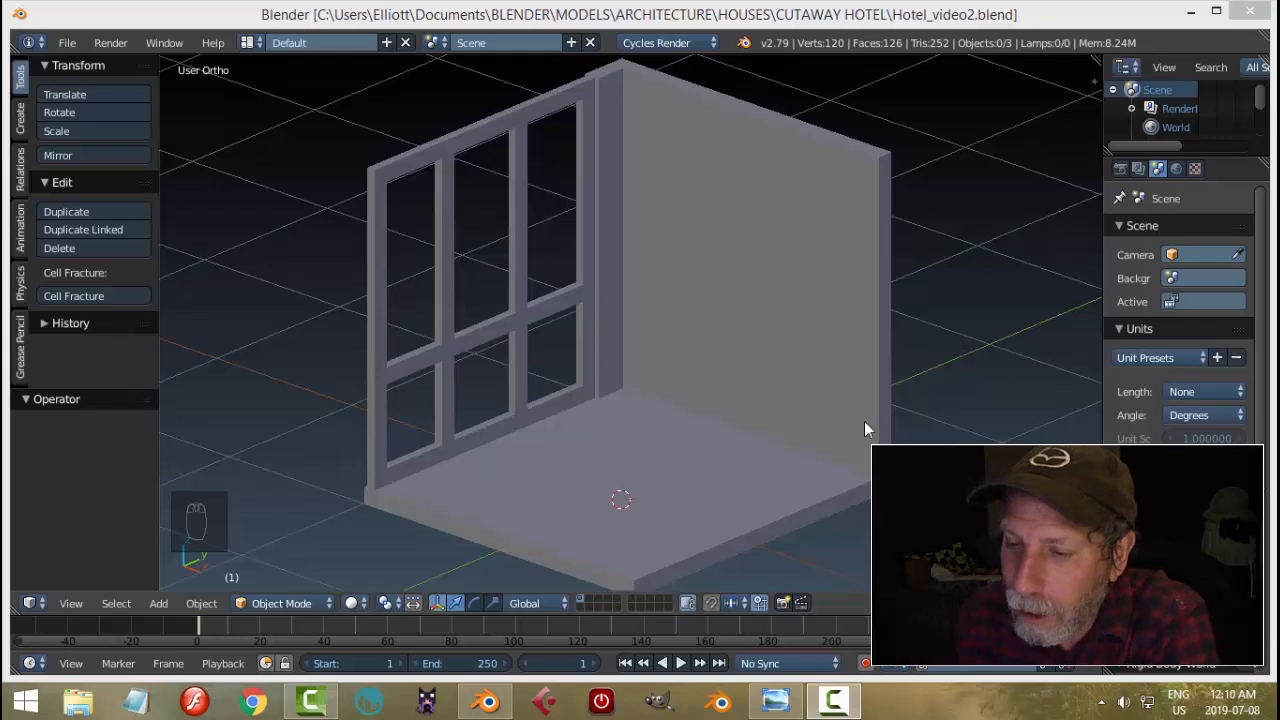
Step: Switch to the hotel reception reference image in Windows Photo Viewer, compare its desk layout with the room model, and return to Blender
click(776, 700)
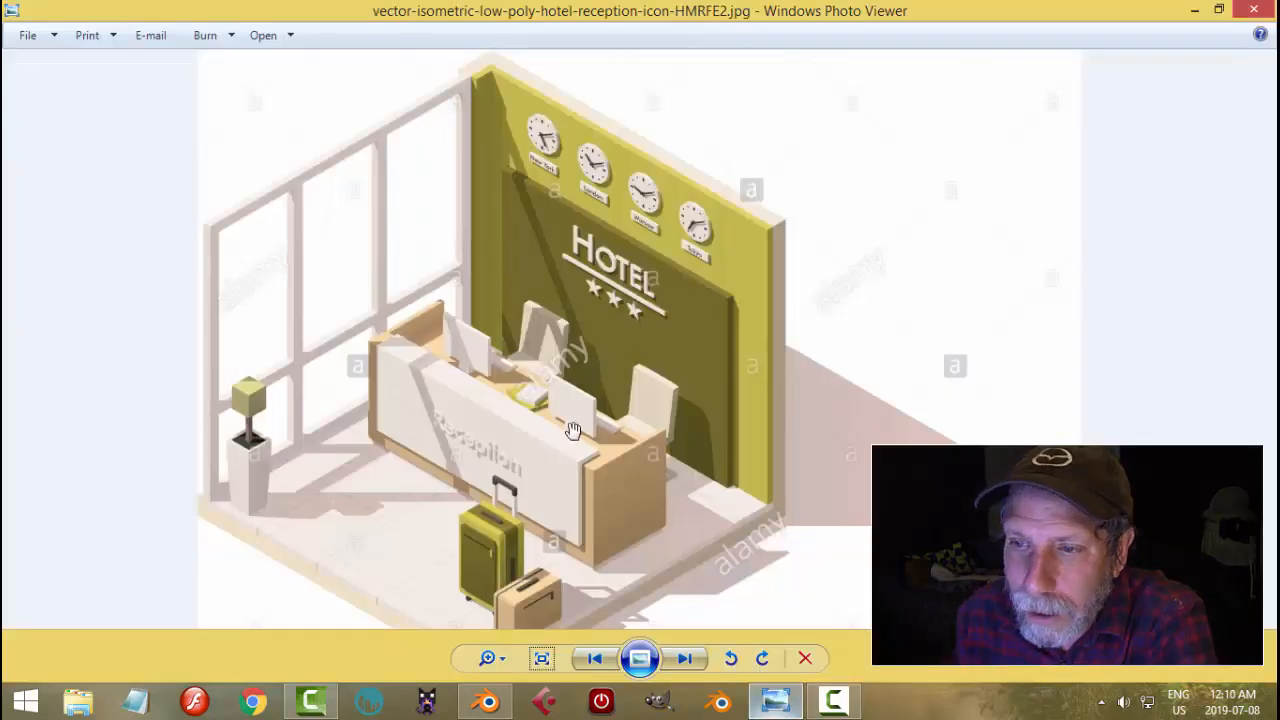
drag(591, 429, 612, 410)
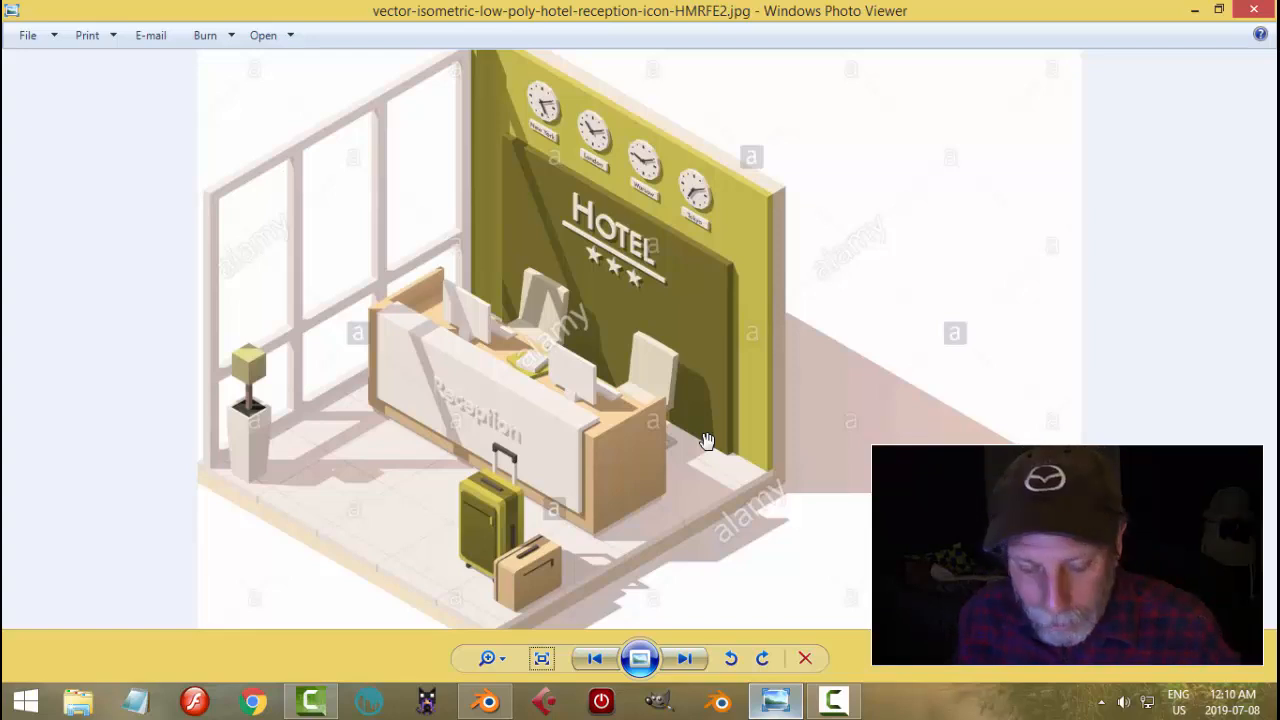
click(487, 701)
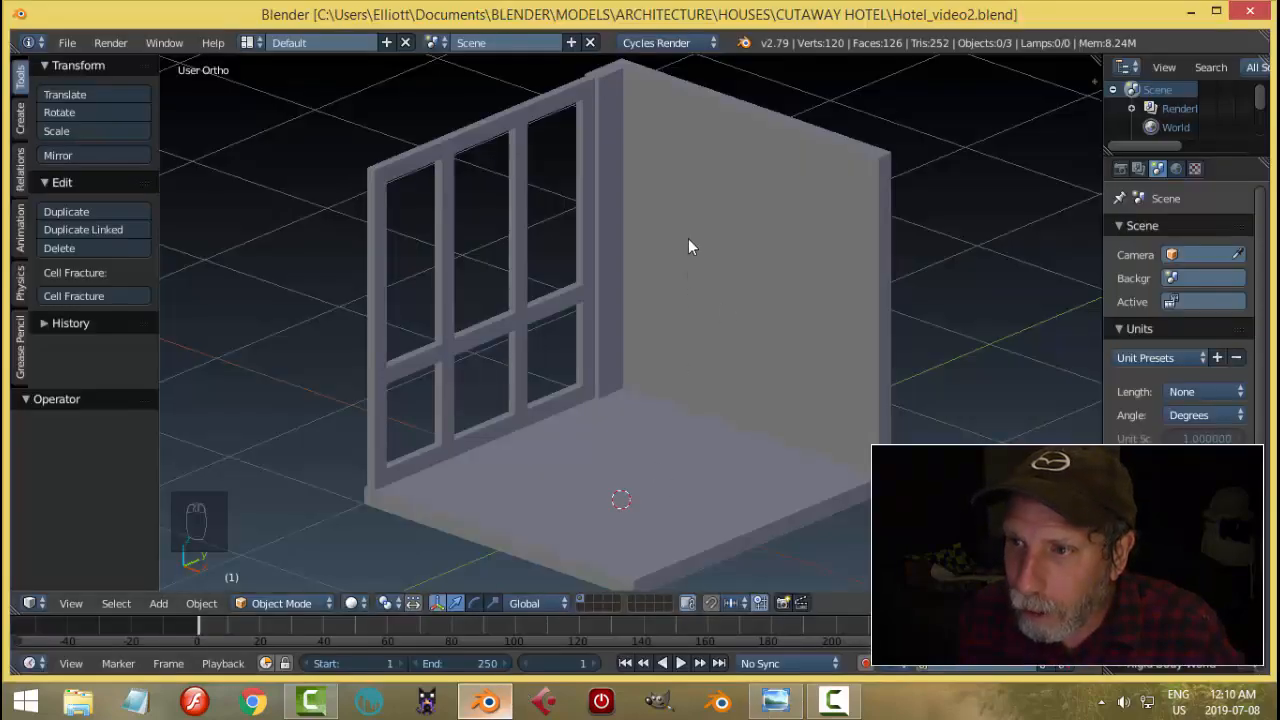
middle_drag(709, 334, 792, 399)
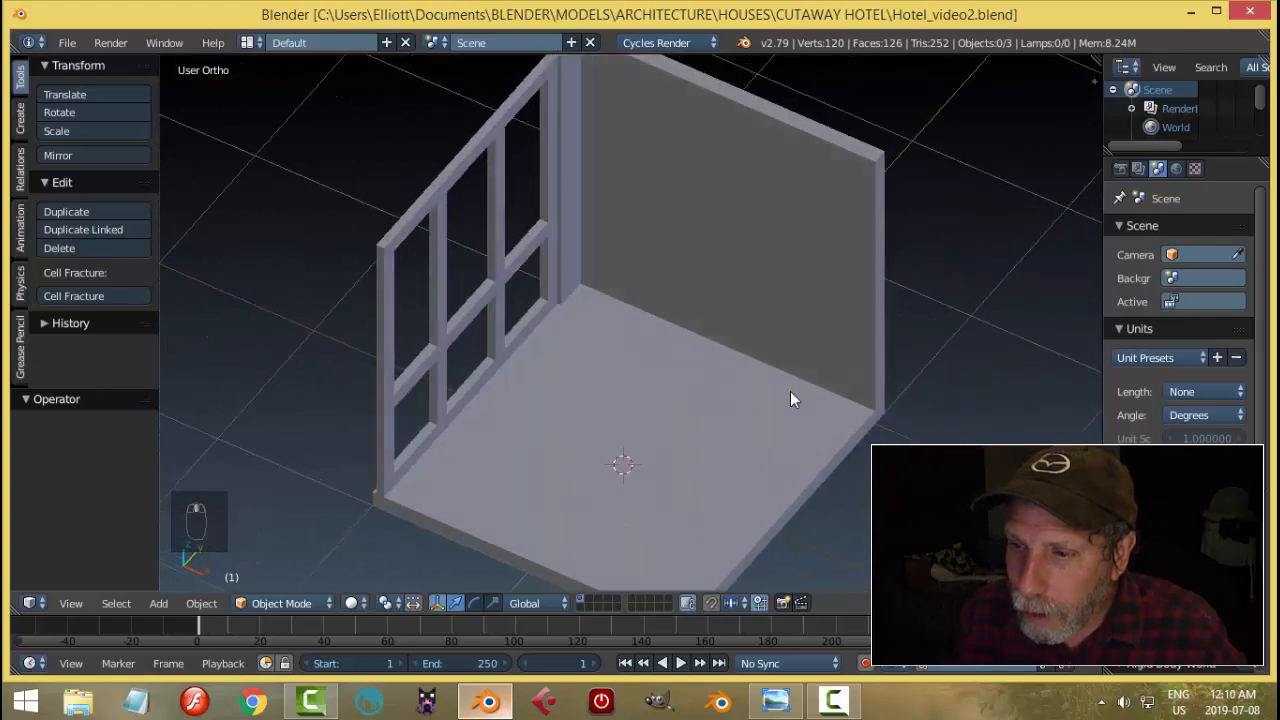
click(776, 702)
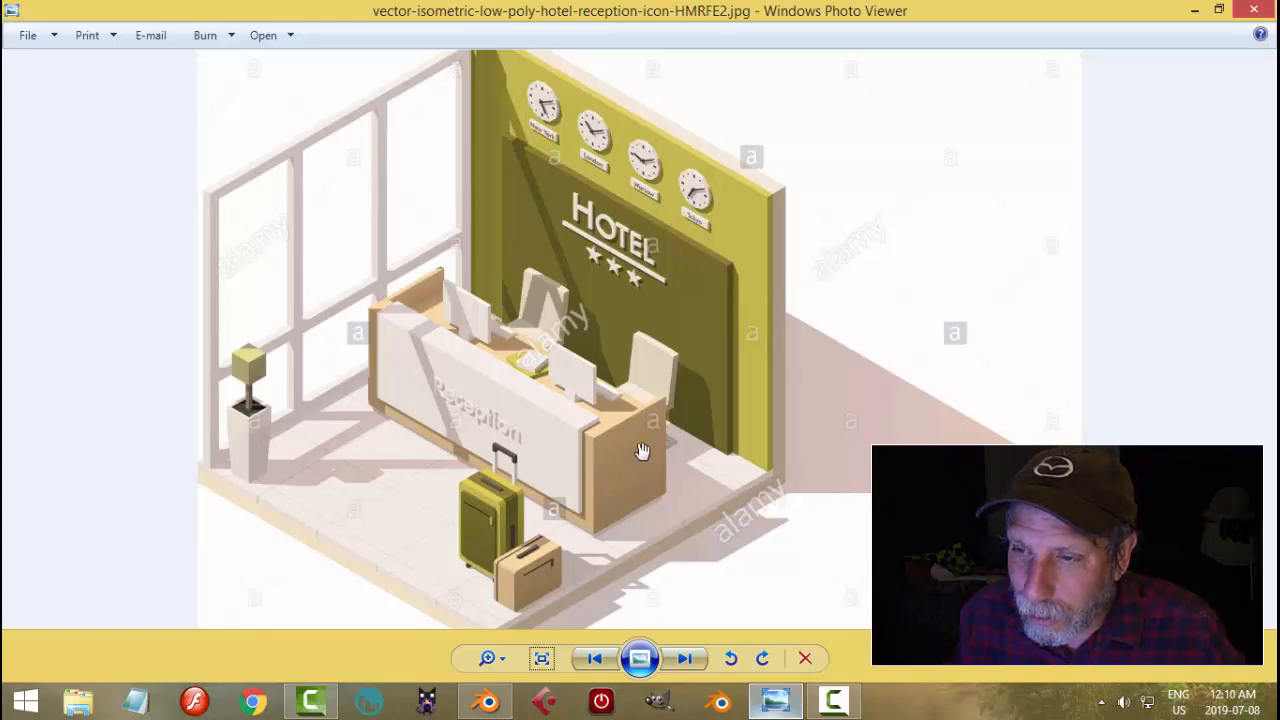
click(489, 701)
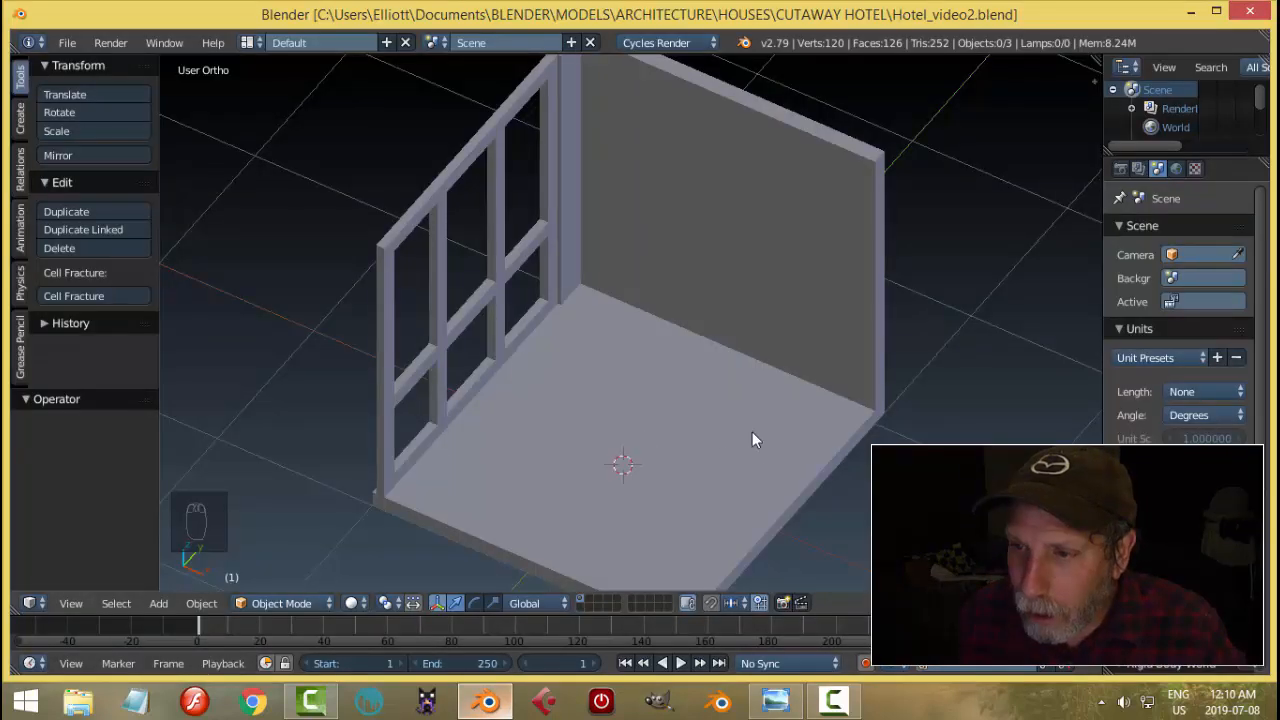
Step: Duplicate the floor slab's upper face in place, separate the copy into its own object, and return to Object Mode
middle_drag(778, 458, 730, 450)
right_click(709, 447)
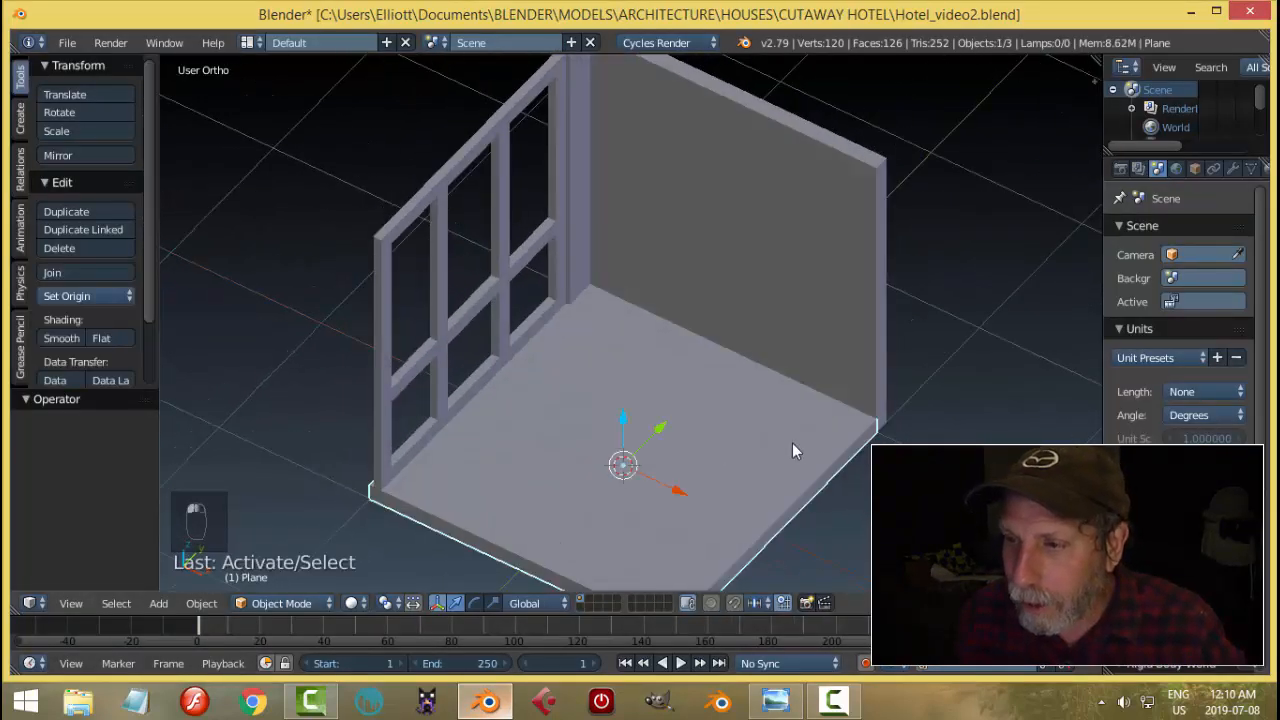
key(Tab)
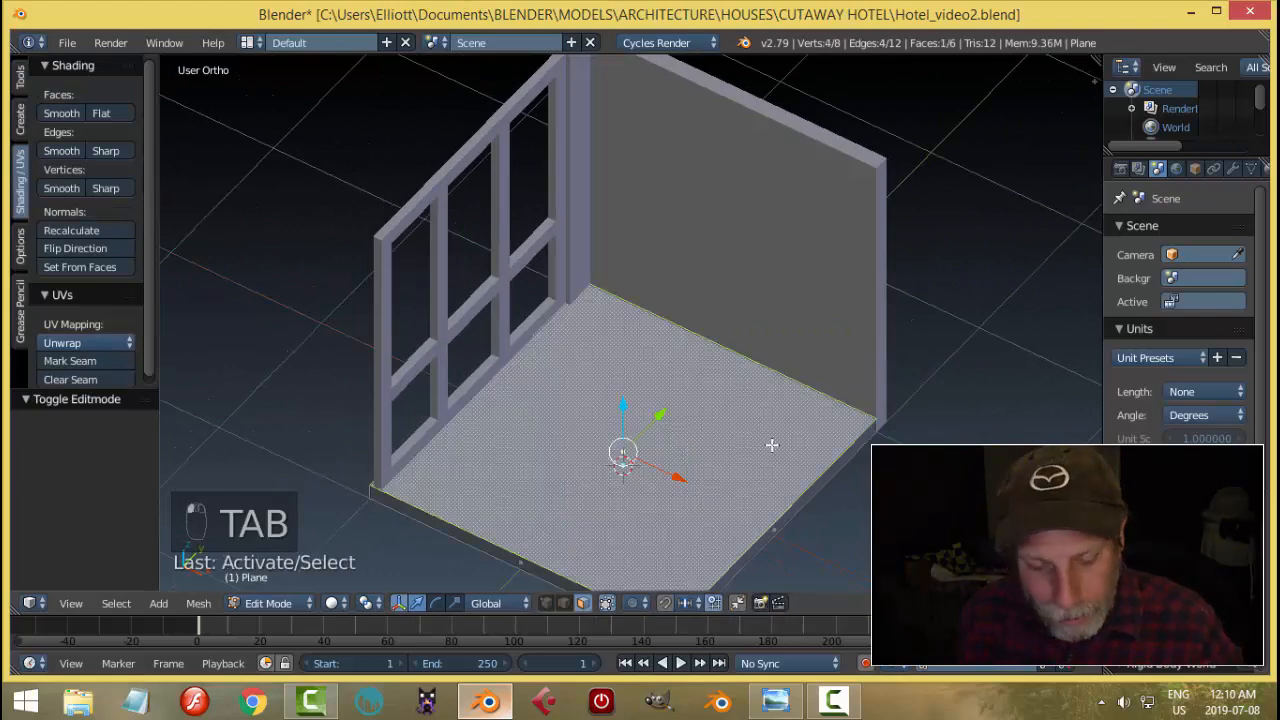
key(shift+d)
right_click(772, 445)
key(p)
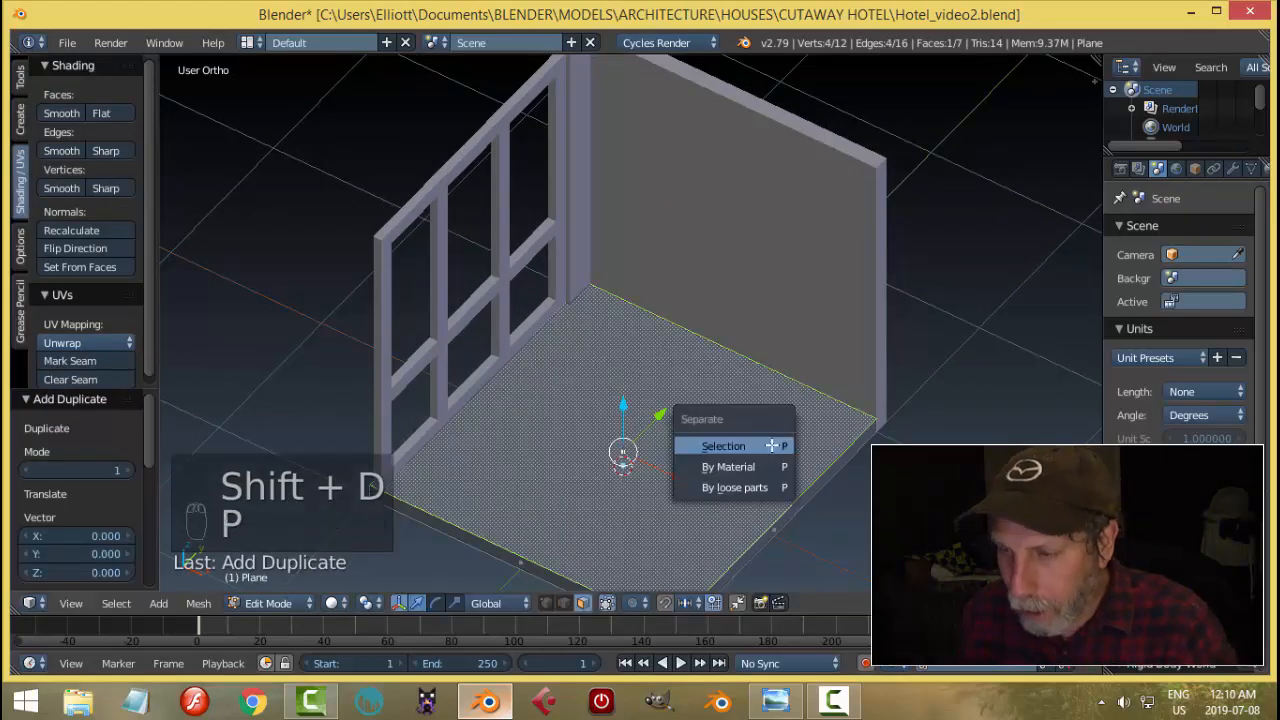
click(772, 445)
key(Tab)
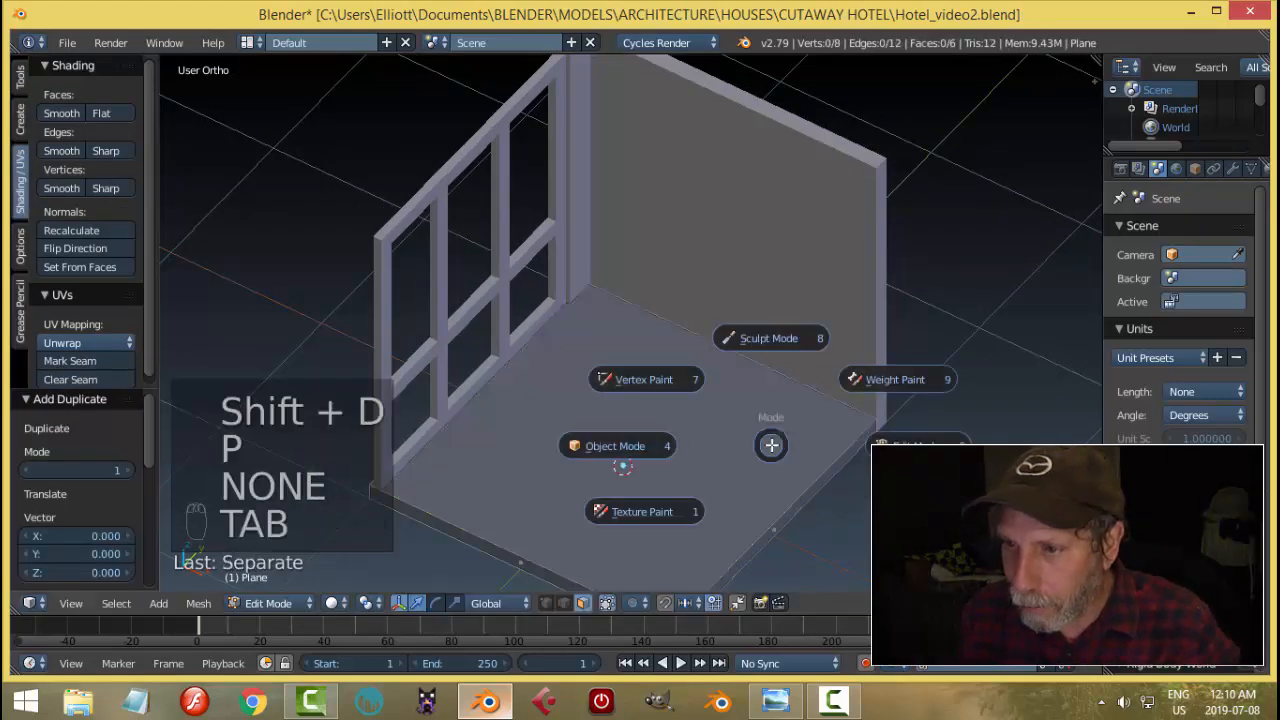
click(641, 451)
Step: Set the separated floor plane's origin to its geometry
right_click(687, 447)
click(85, 296)
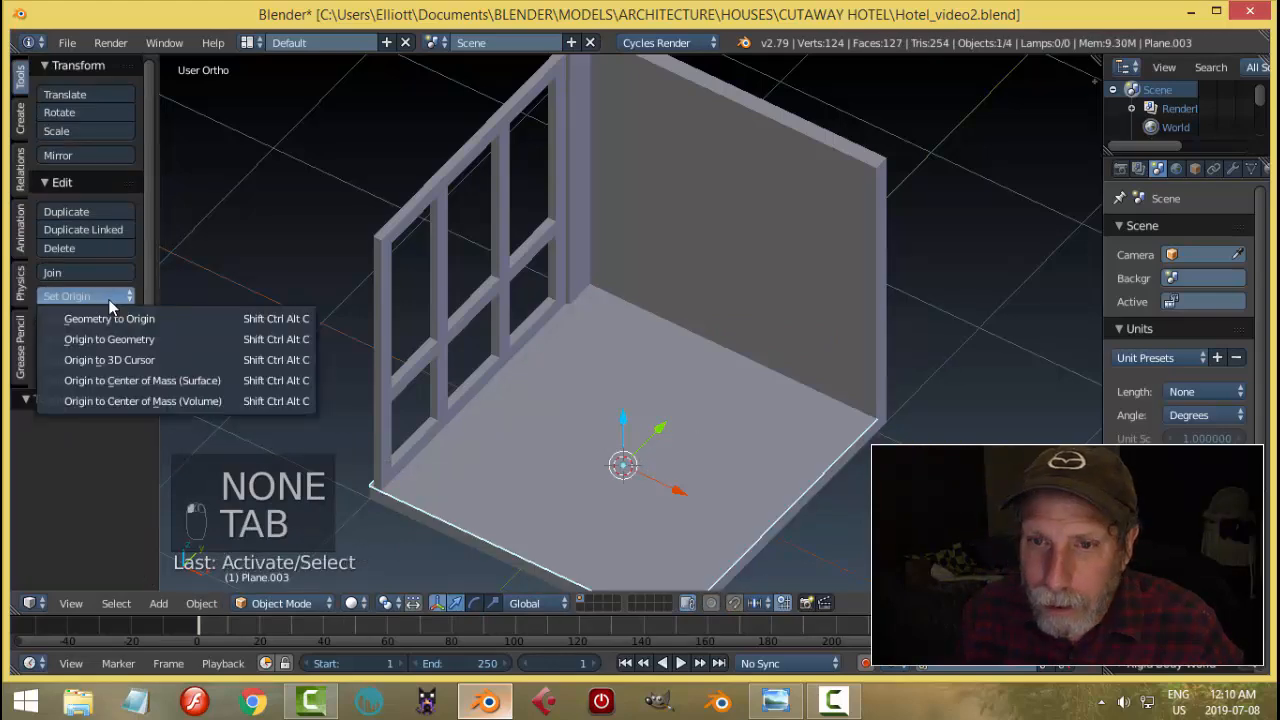
click(126, 341)
Step: Scale the entire separated plane down uniformly to about 0.453 in Edit Mode
middle_drag(606, 397, 673, 354)
key(Tab)
click(839, 353)
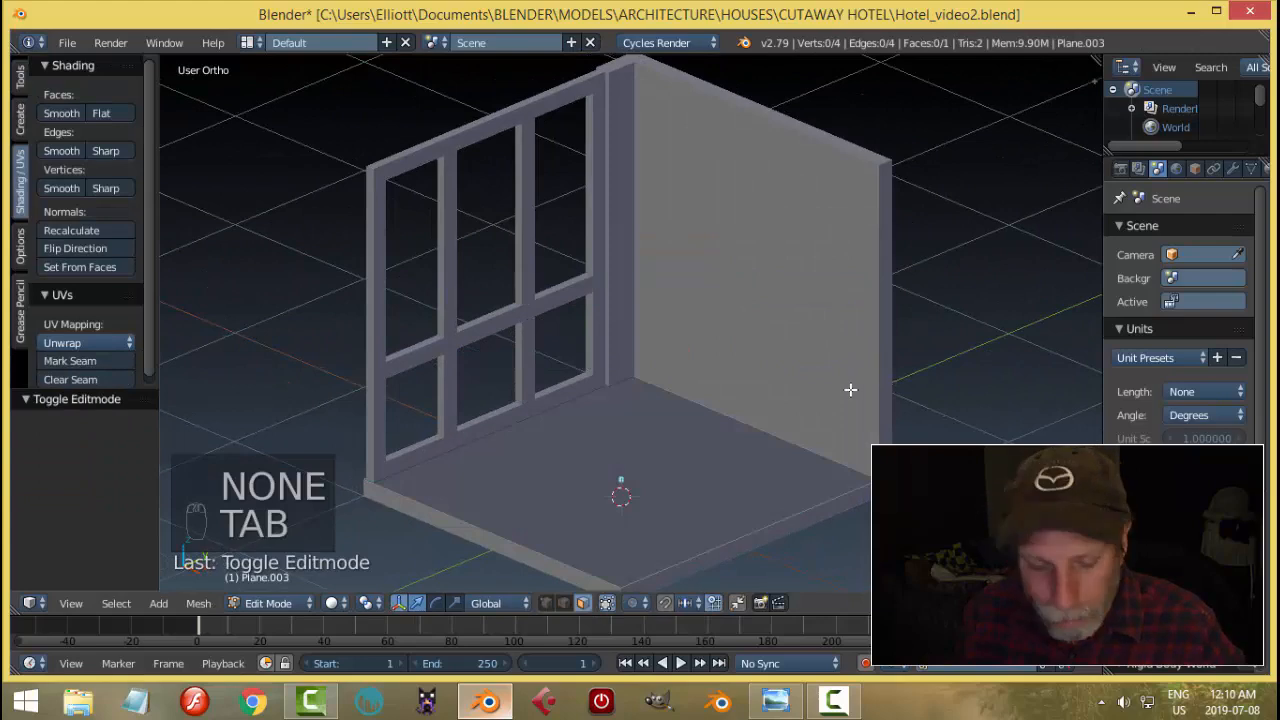
key(a)
key(a)
key(s)
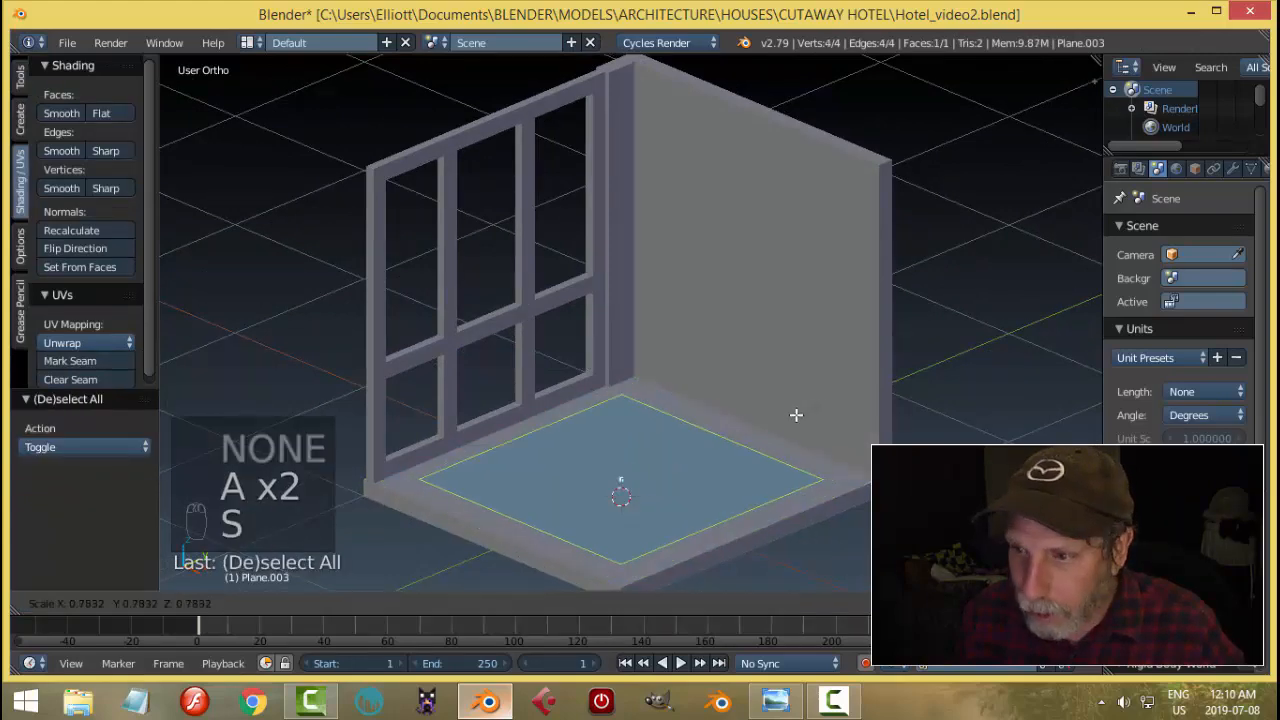
click(721, 469)
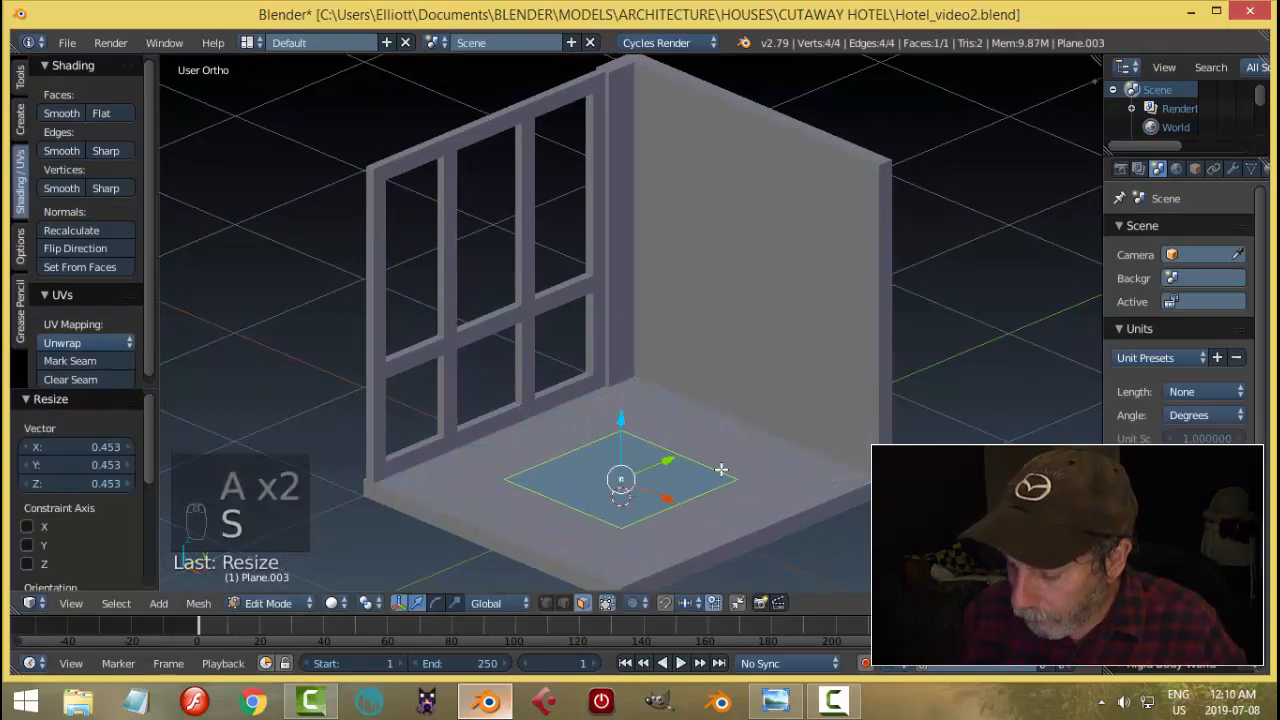
Step: In a wireframe top view, scale the plane along Y to about 0.593 to form a rectangular desk footprint
key(KP_7)
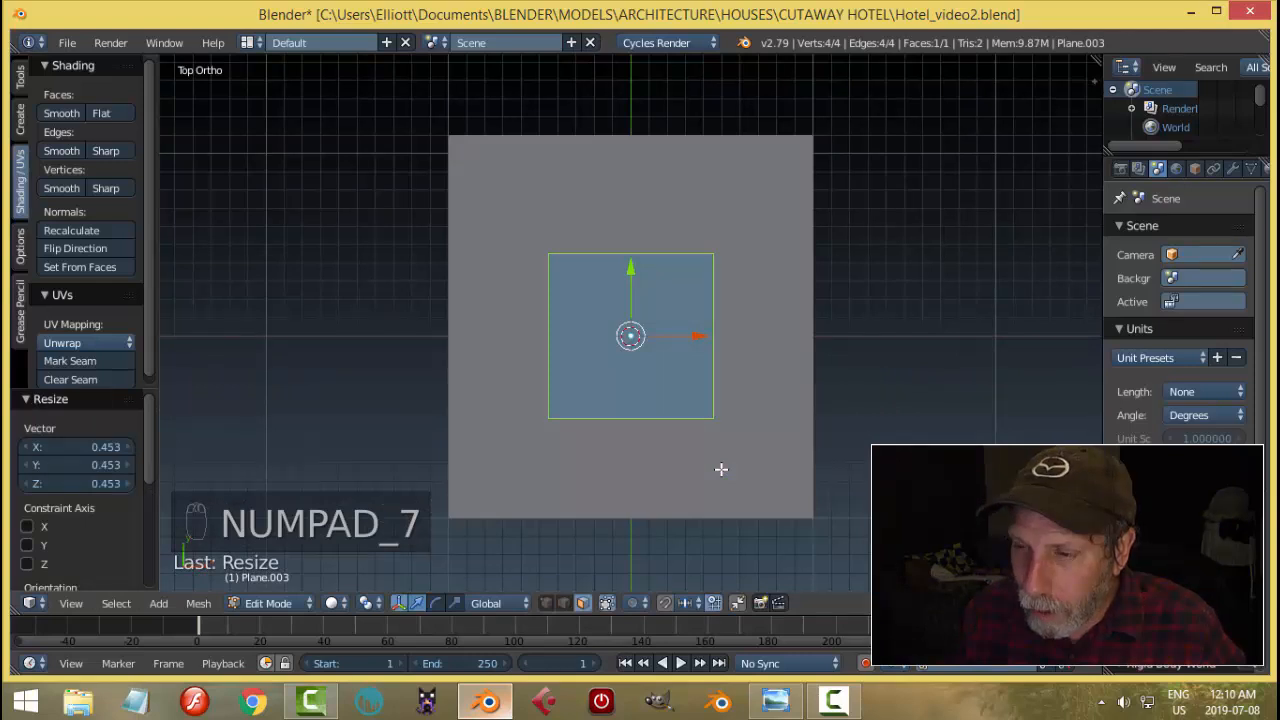
key(z)
click(781, 468)
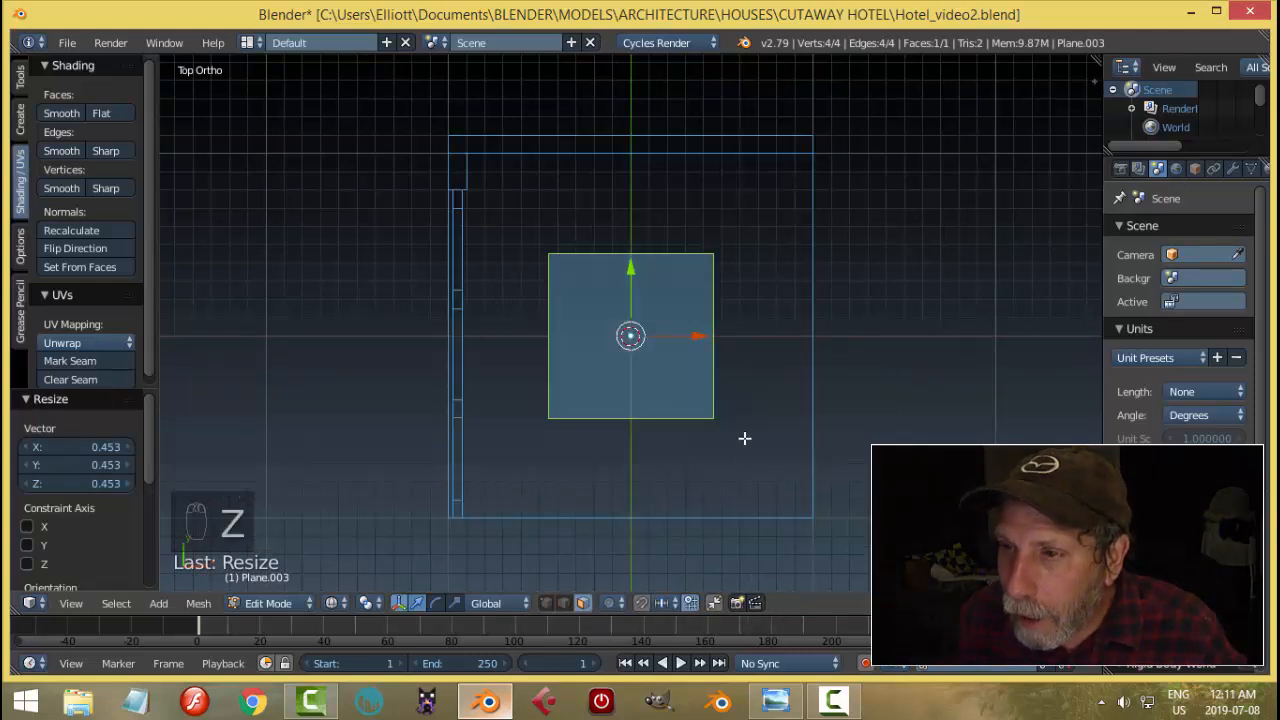
key(s)
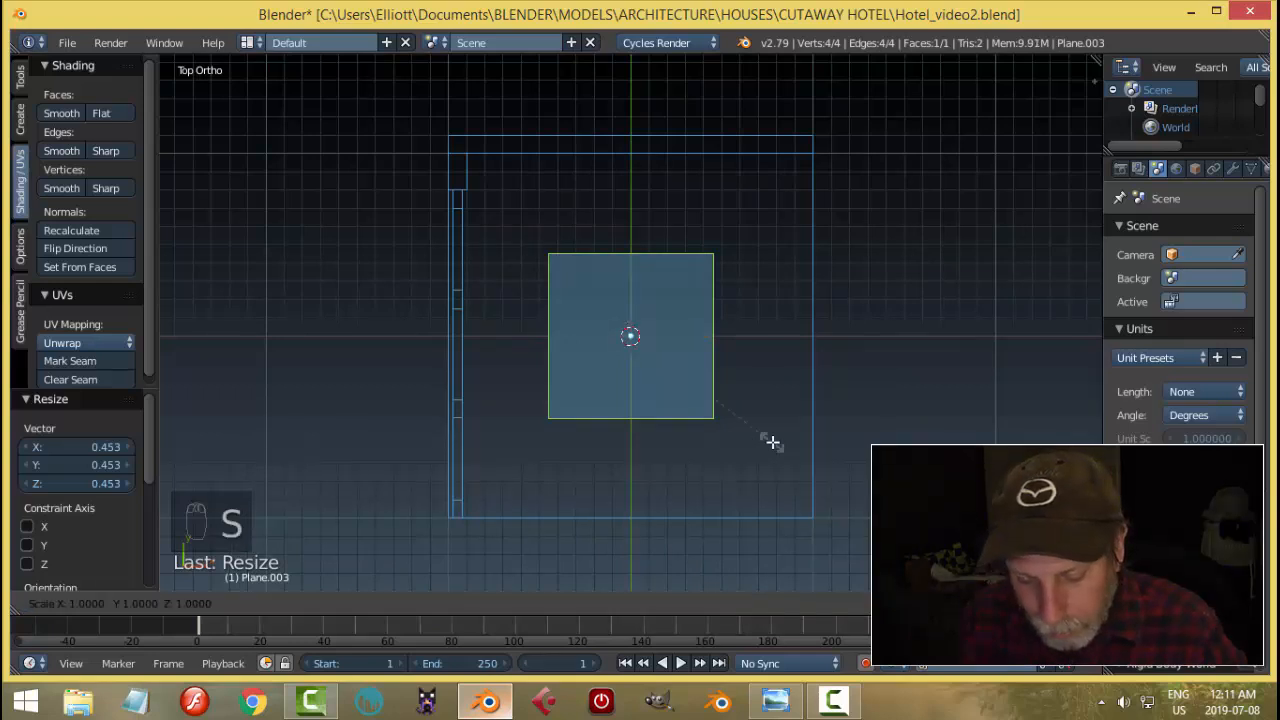
key(y)
click(724, 385)
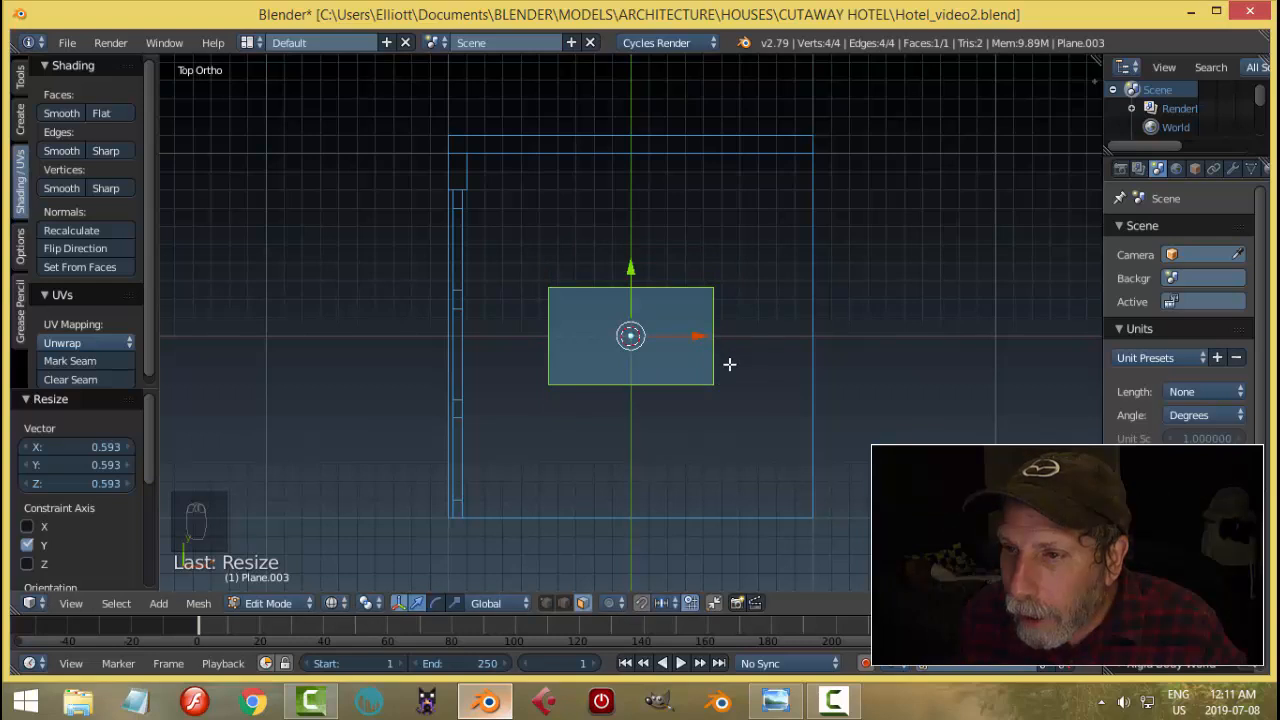
Step: Enable snapping and switch the plane's mesh to vertex selection
click(662, 601)
click(683, 581)
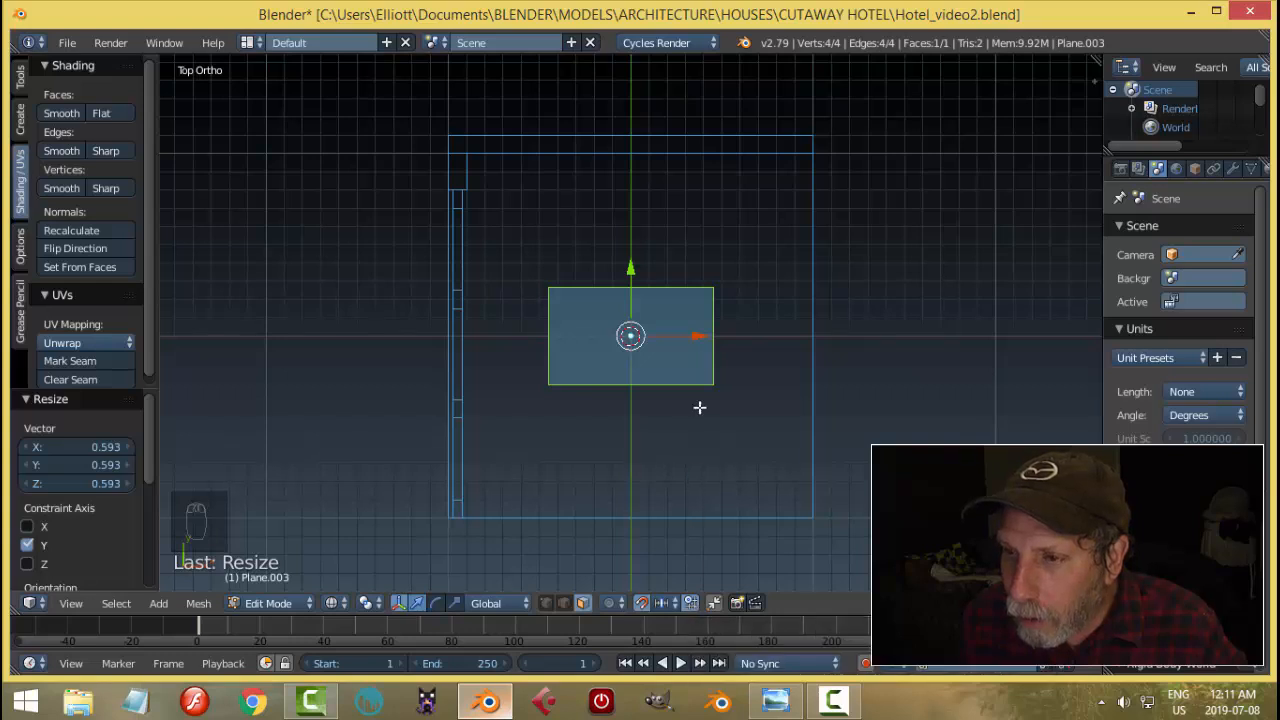
scroll(719, 354, up, 2)
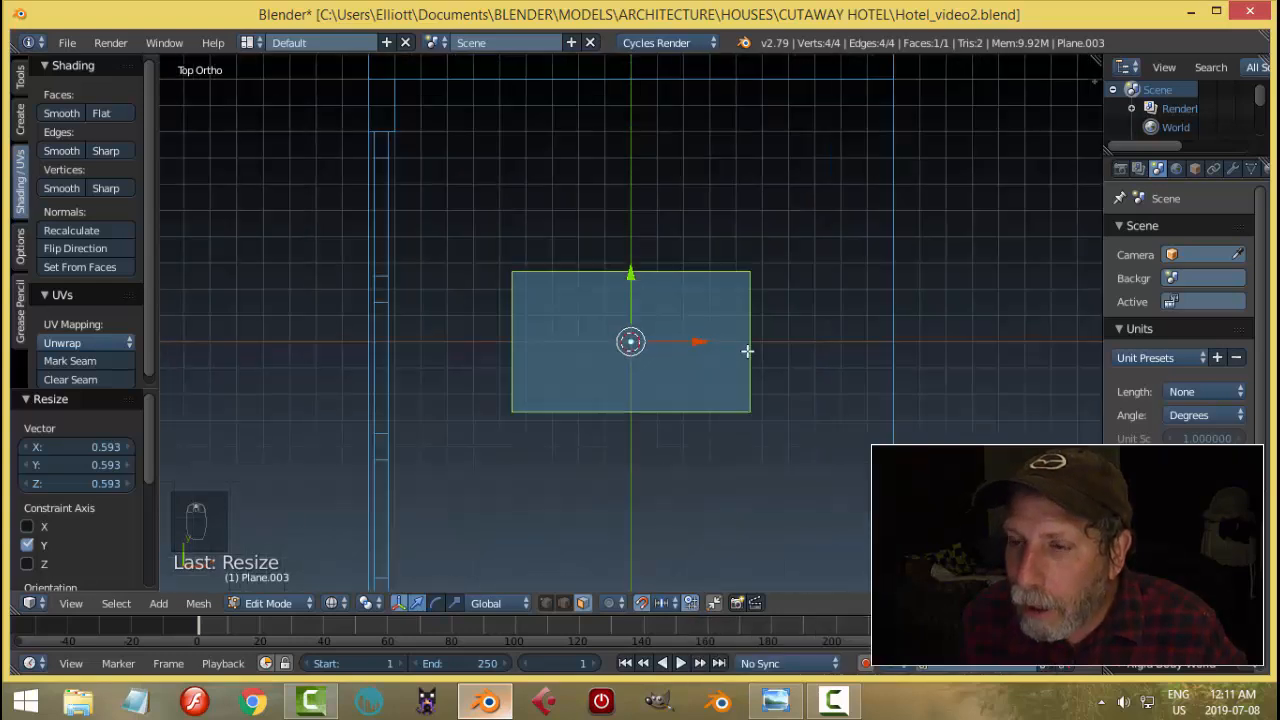
key(ctrl+Tab)
click(744, 352)
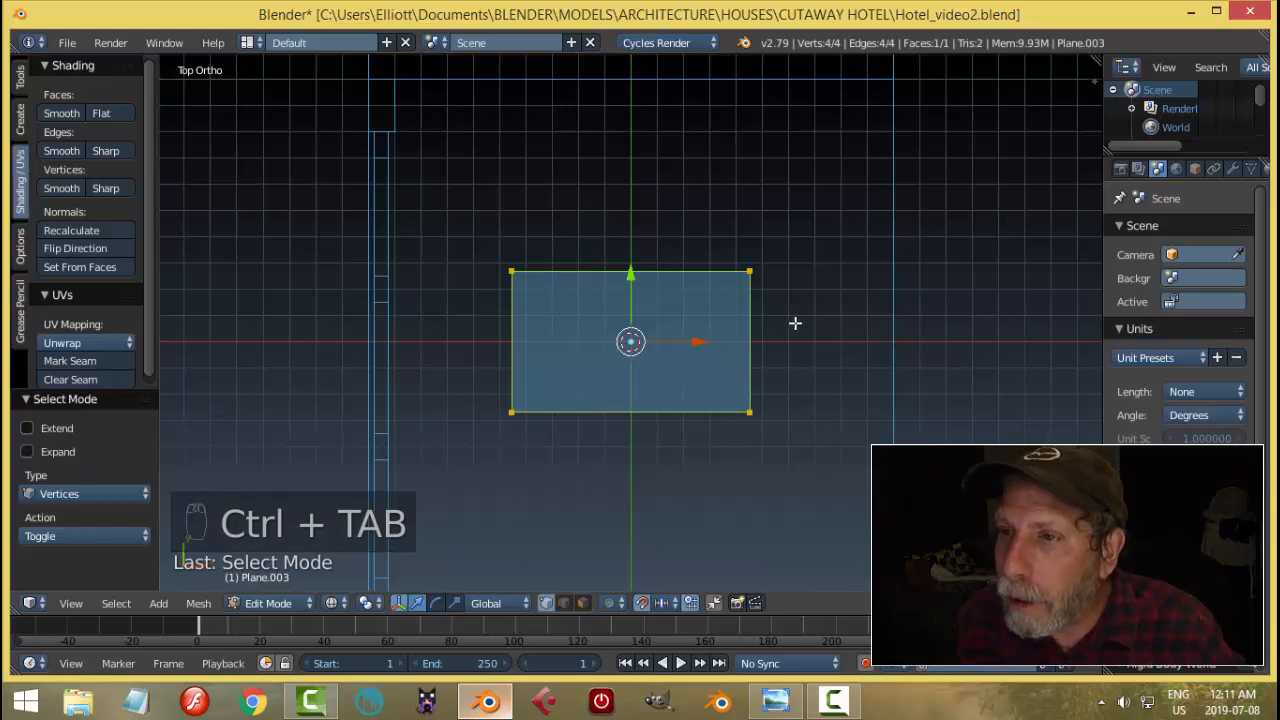
Step: Move the plane's back edge and front edge toward the solid rear wall along Y with snapping
key(a)
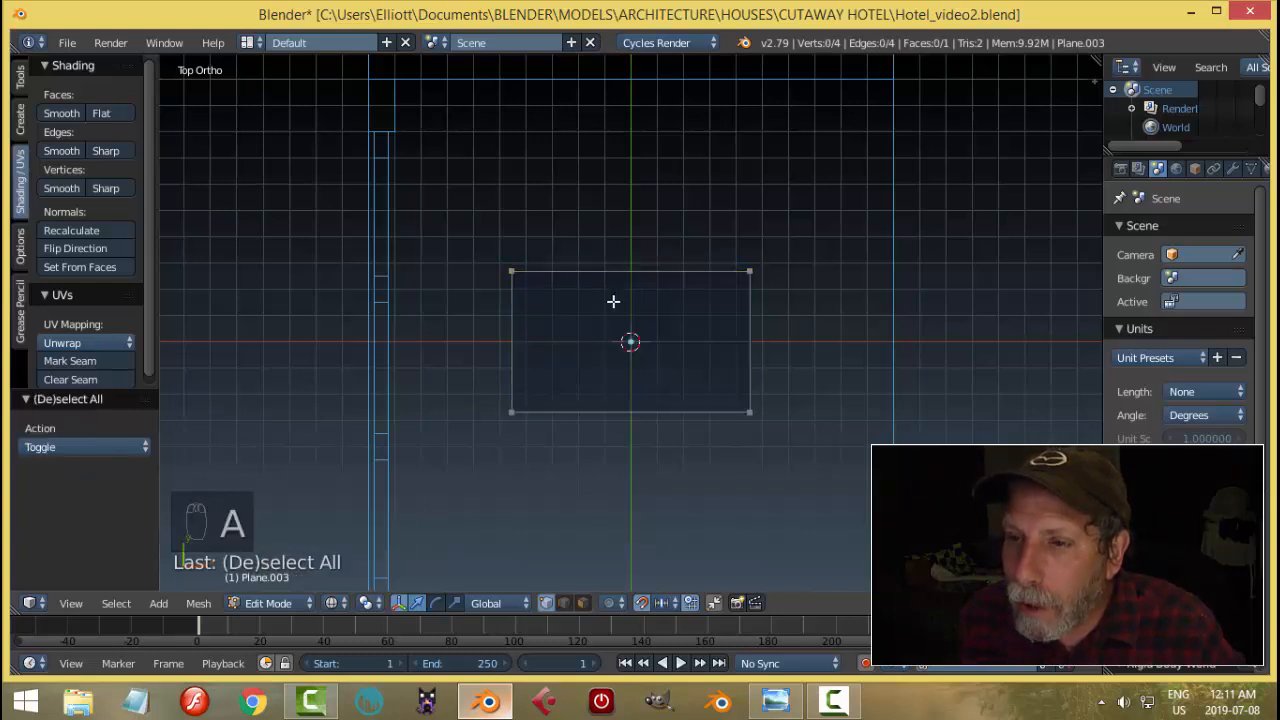
key(b)
drag(450, 237, 817, 320)
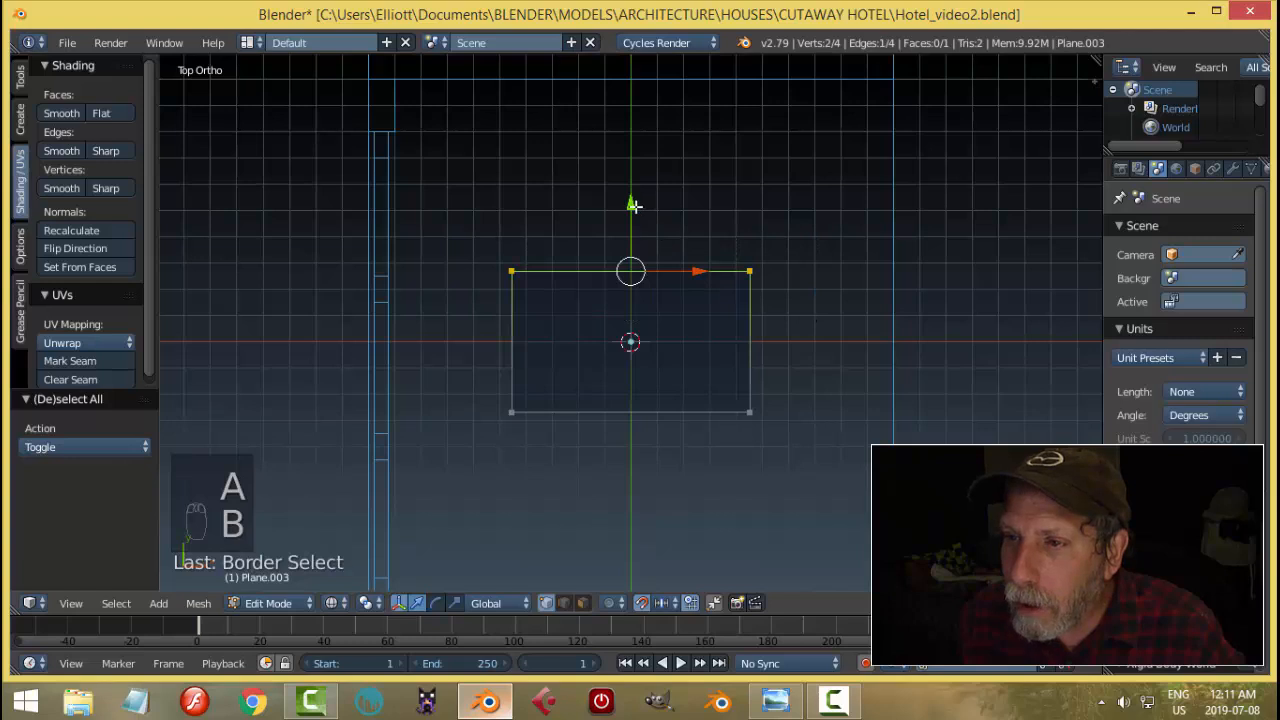
drag(634, 206, 640, 181)
key(a)
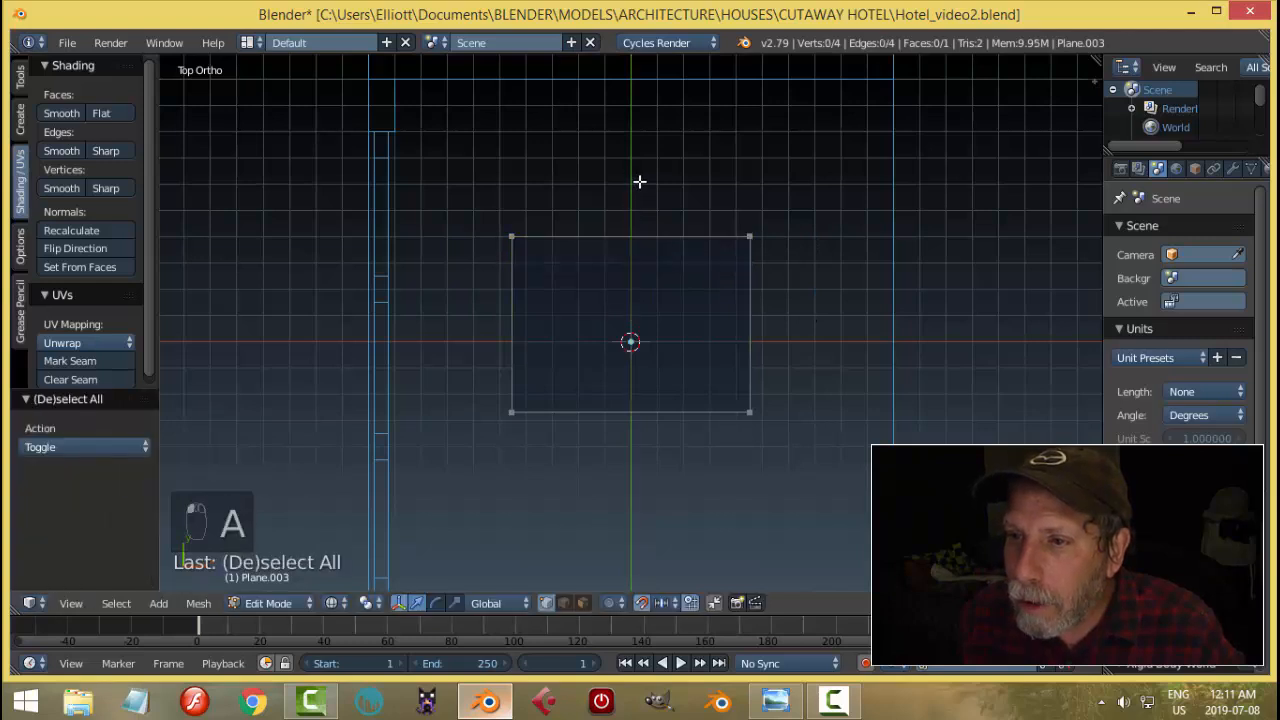
key(b)
drag(457, 360, 797, 461)
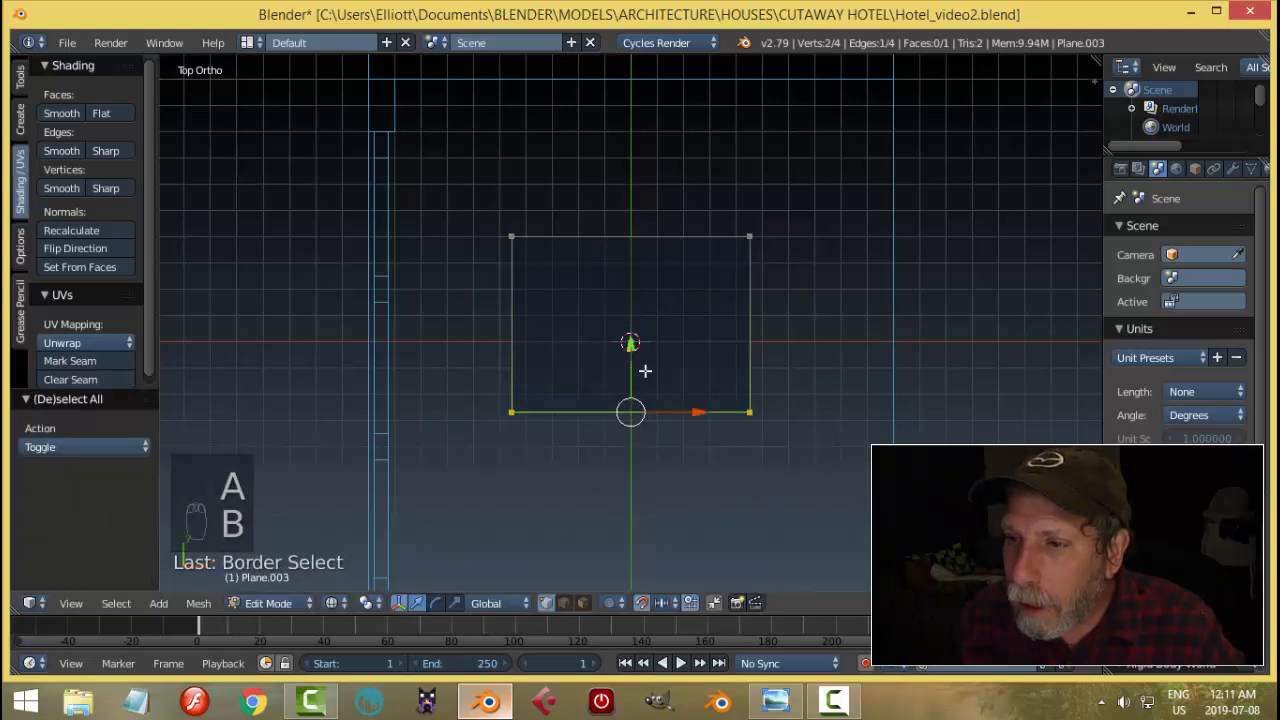
drag(630, 342, 634, 300)
Step: Widen the footprint by moving its window-side edge outward along X and its opposite edge outward by about 0.147
key(a)
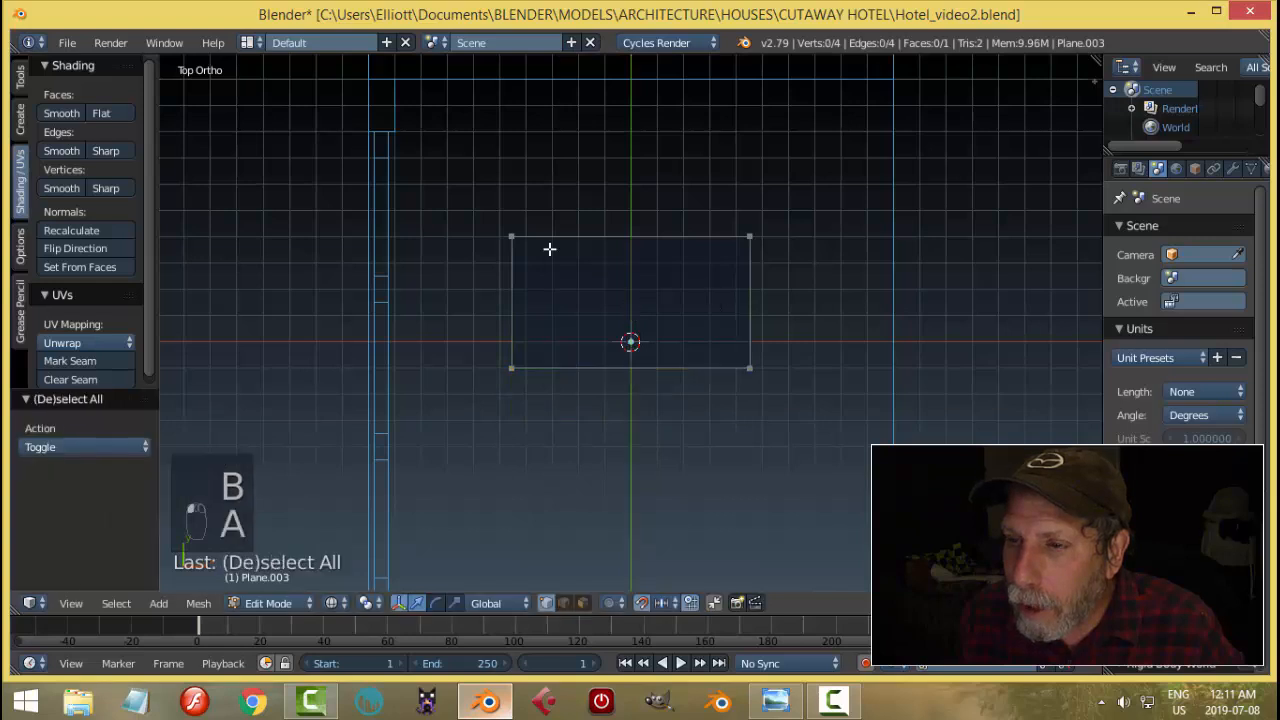
key(b)
drag(468, 189, 610, 400)
drag(576, 303, 540, 311)
key(a)
key(b)
drag(700, 197, 798, 400)
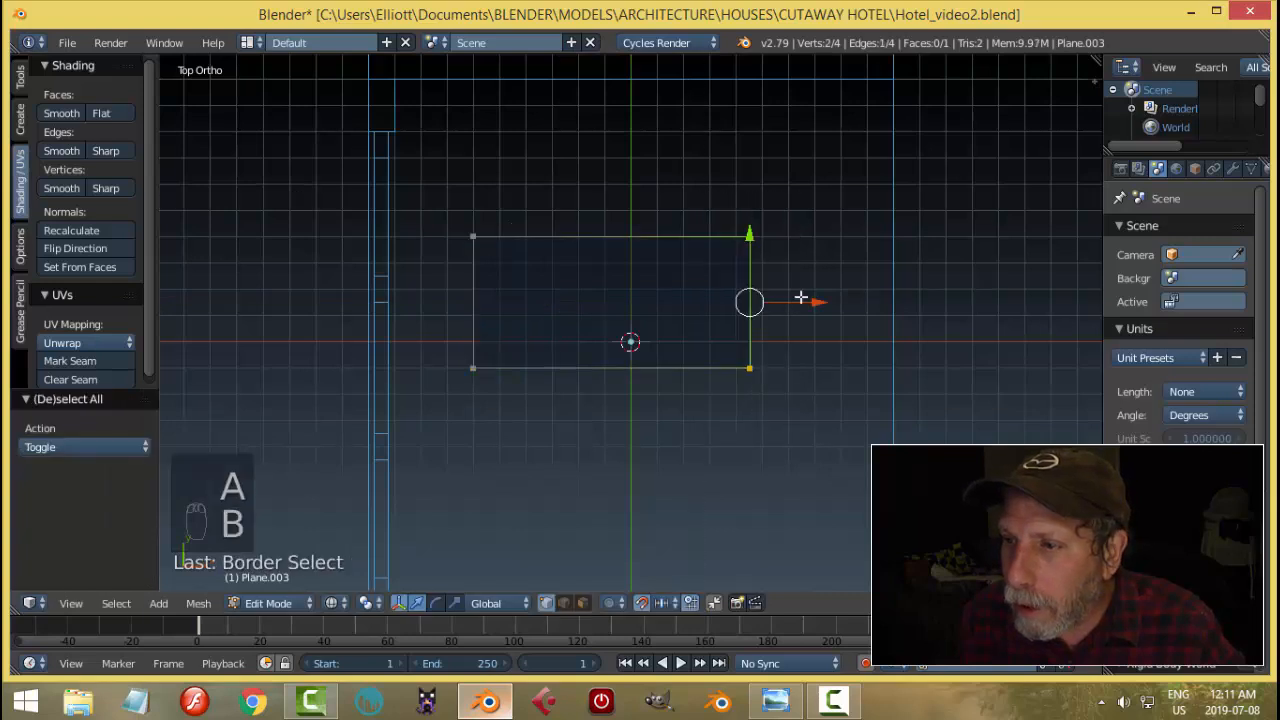
drag(812, 300, 850, 302)
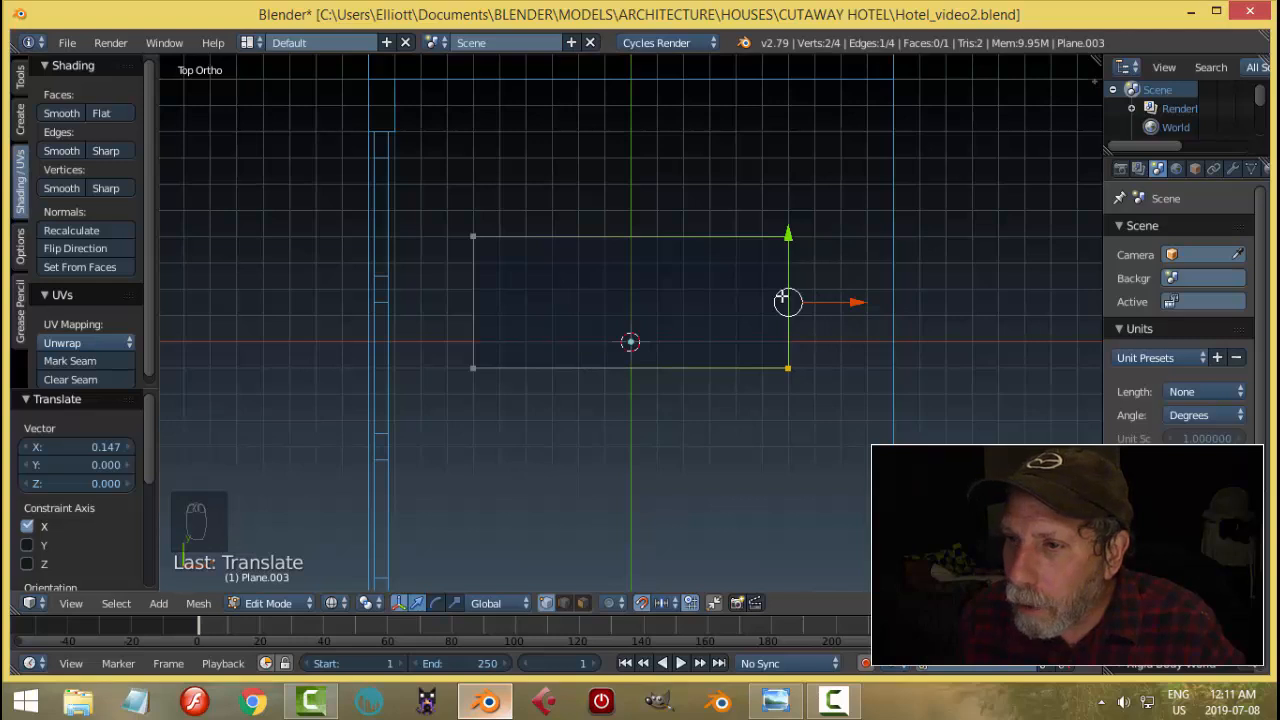
Step: Move the footprint's window-side edge inward by 0.1 along X and clear the selection
key(a)
key(b)
drag(445, 204, 529, 405)
drag(543, 303, 569, 303)
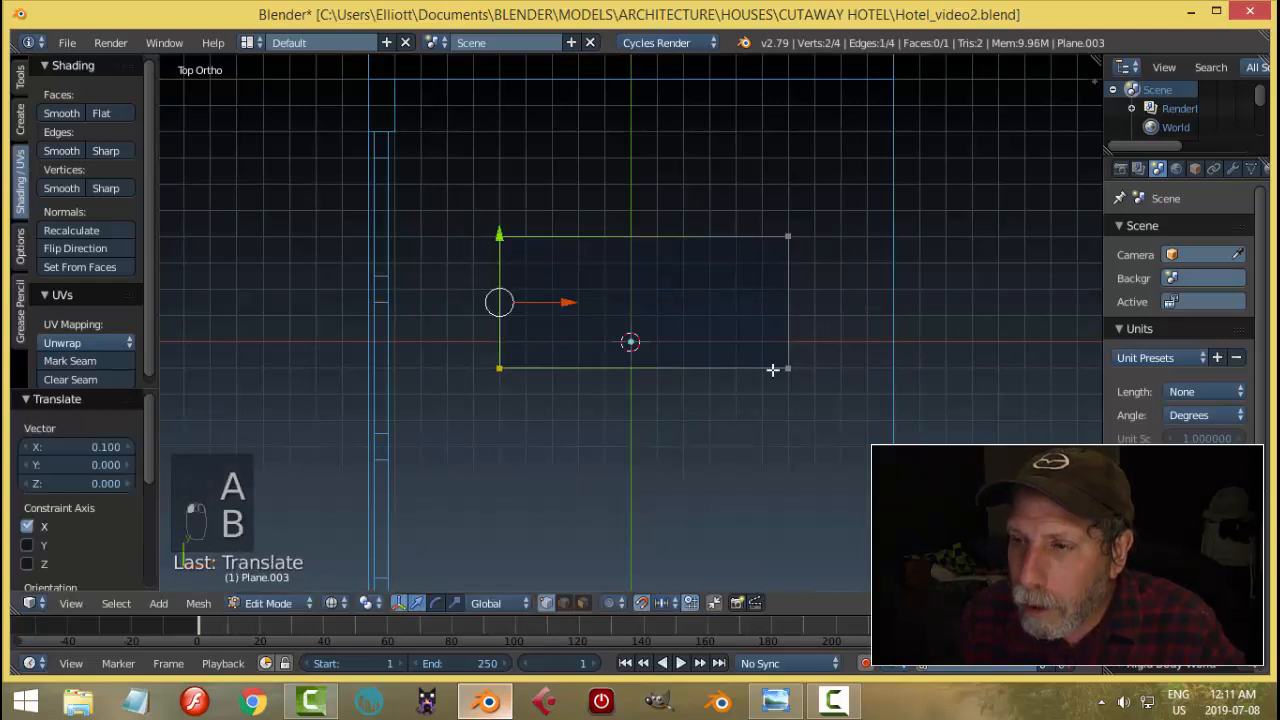
key(a)
Step: Check the desk in the reference image, then return to Blender and move the footprint's window-side edge -0.2 along X
middle_drag(831, 423, 755, 398)
middle_drag(780, 443, 766, 506)
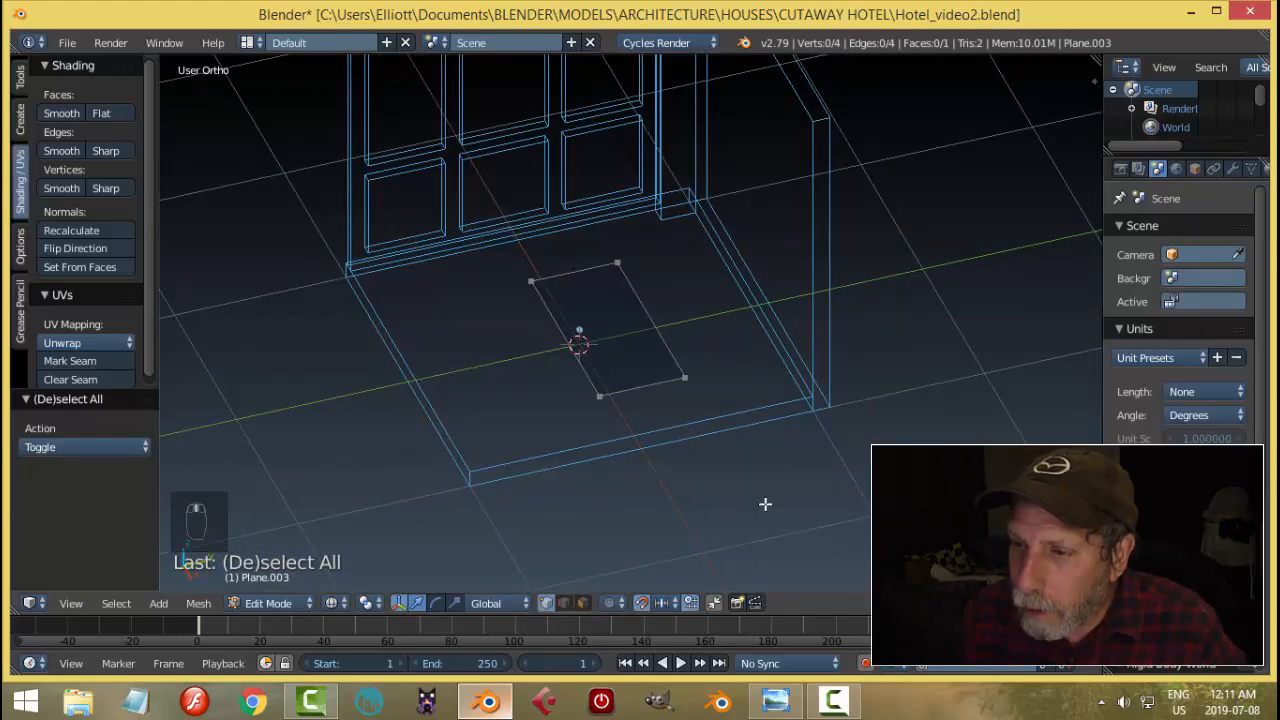
click(775, 701)
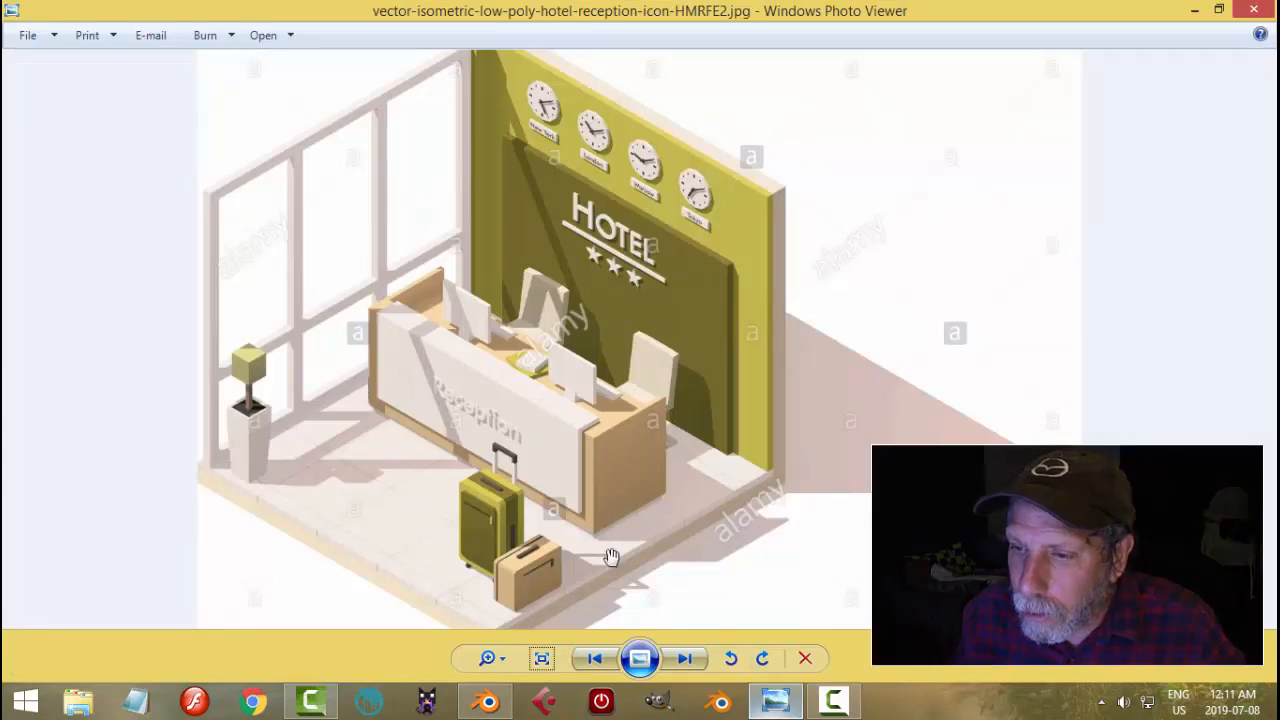
key(alt+Tab)
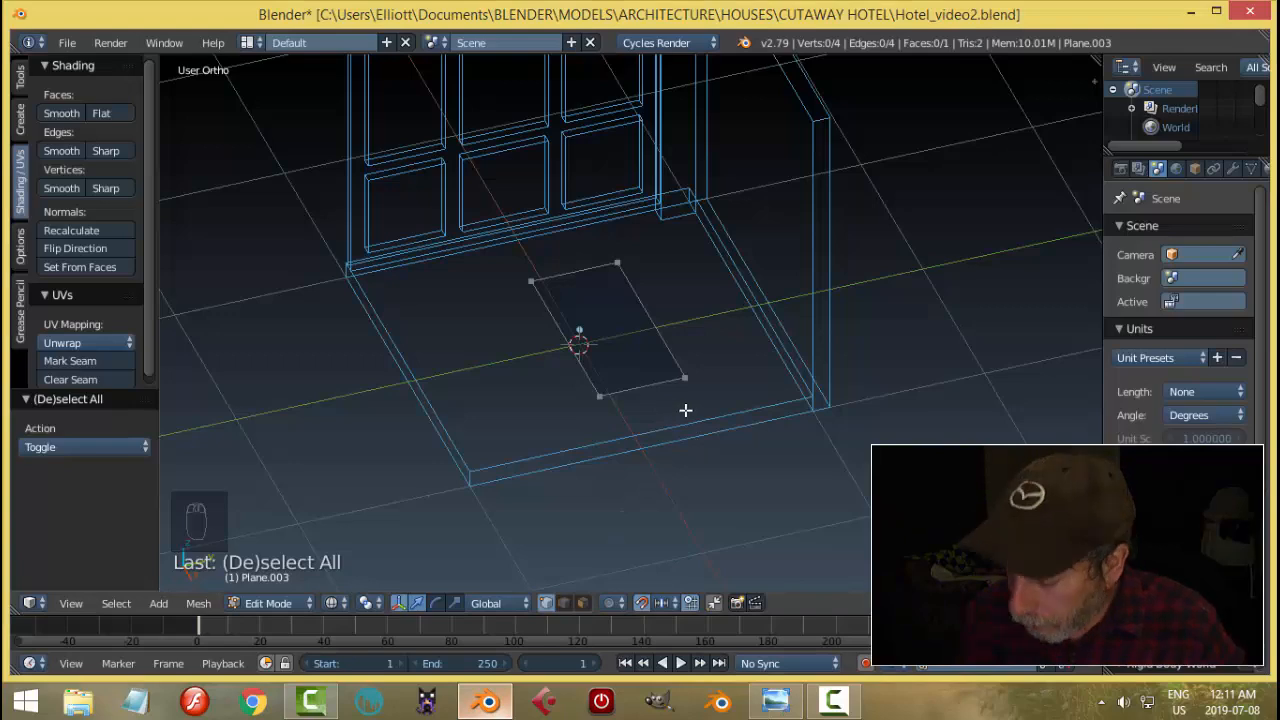
key(KP_7)
key(b)
drag(408, 241, 530, 422)
key(g)
key(x)
click(466, 321)
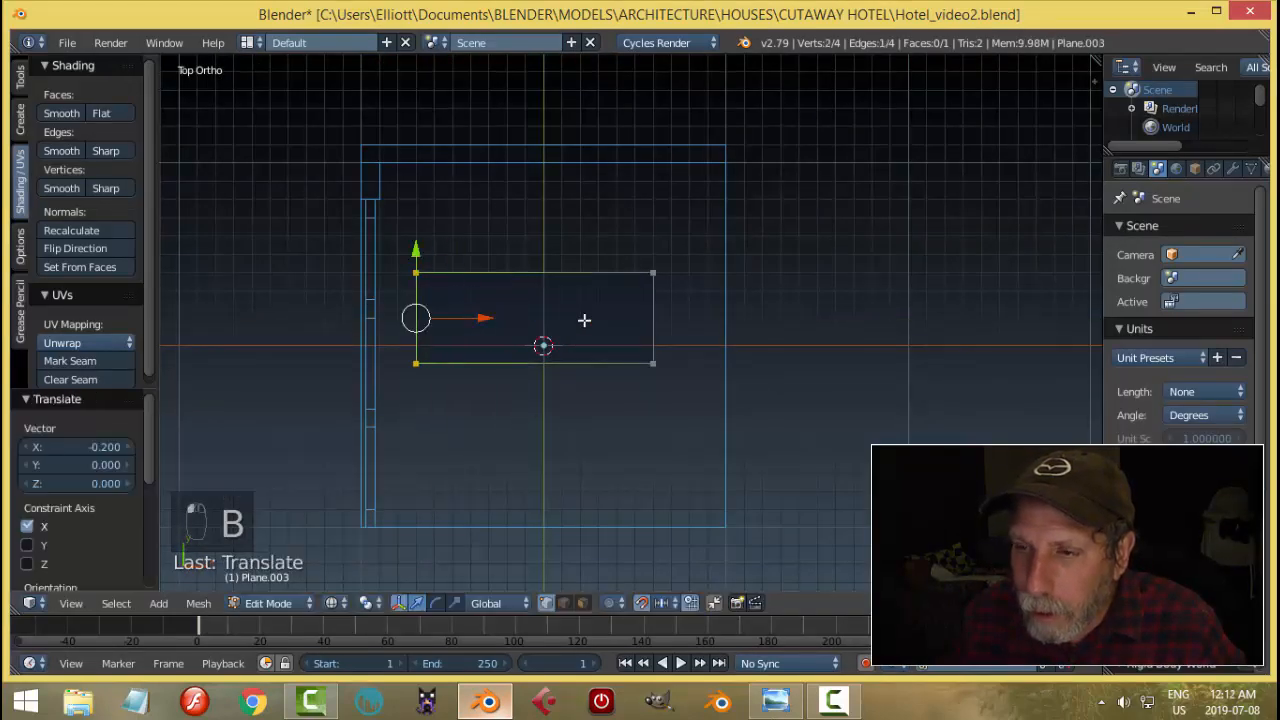
Step: Move the footprint's edge farthest from the windows slightly outward along X and clear the selection
key(a)
key(b)
drag(626, 262, 700, 385)
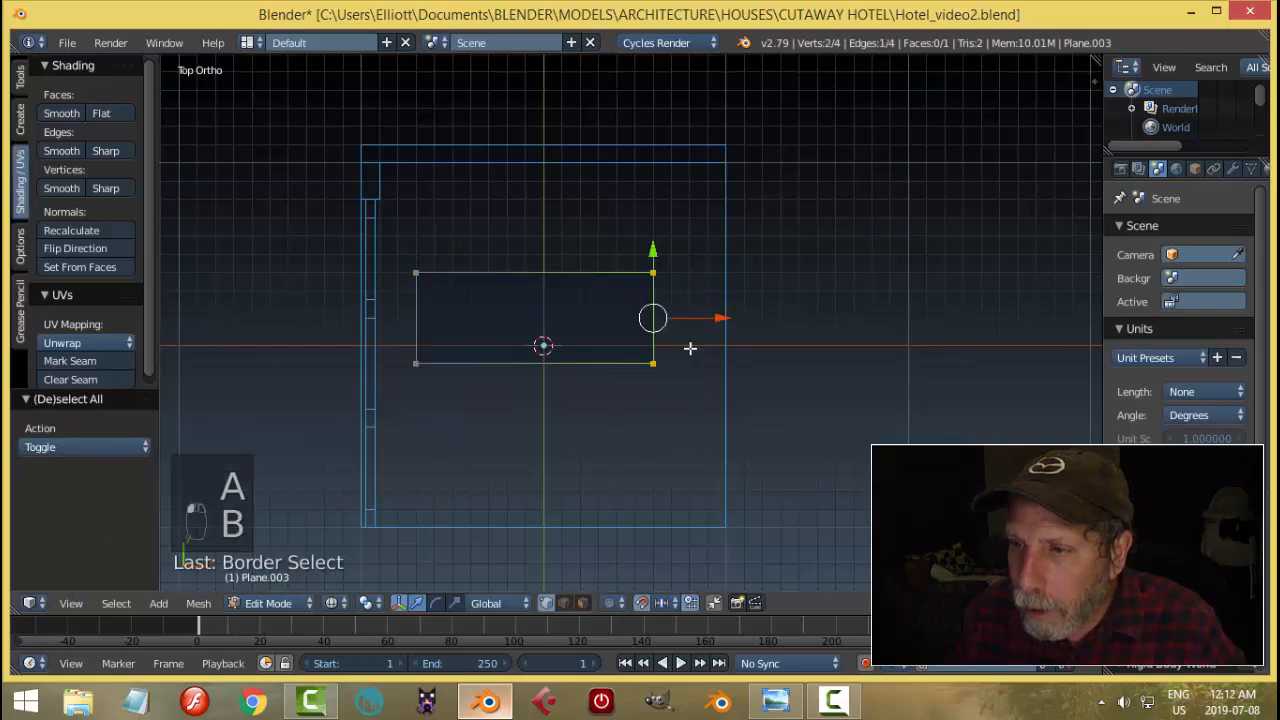
drag(718, 316, 736, 328)
key(a)
middle_drag(792, 366, 642, 309)
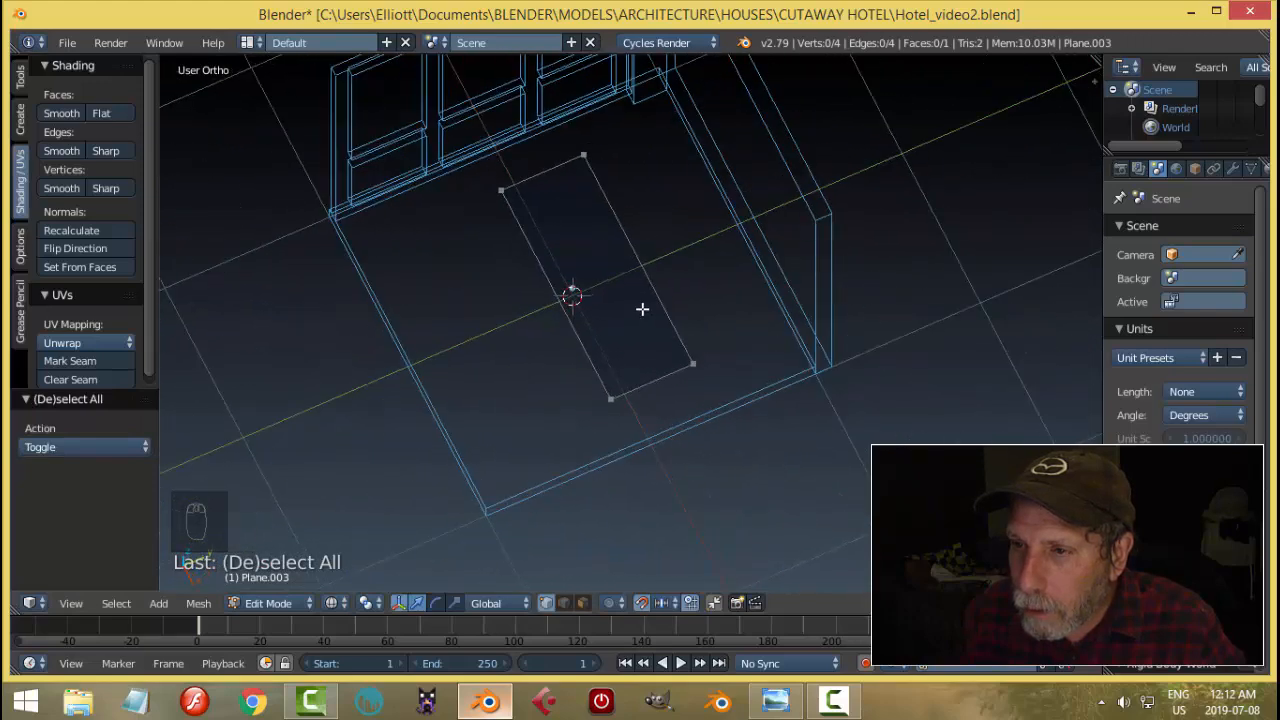
Step: Move the footprint's back-wall-side edge one grid increment along Y toward the back wall and clear the selection
right_click(578, 152)
shift+right_click(692, 360)
key(KP_7)
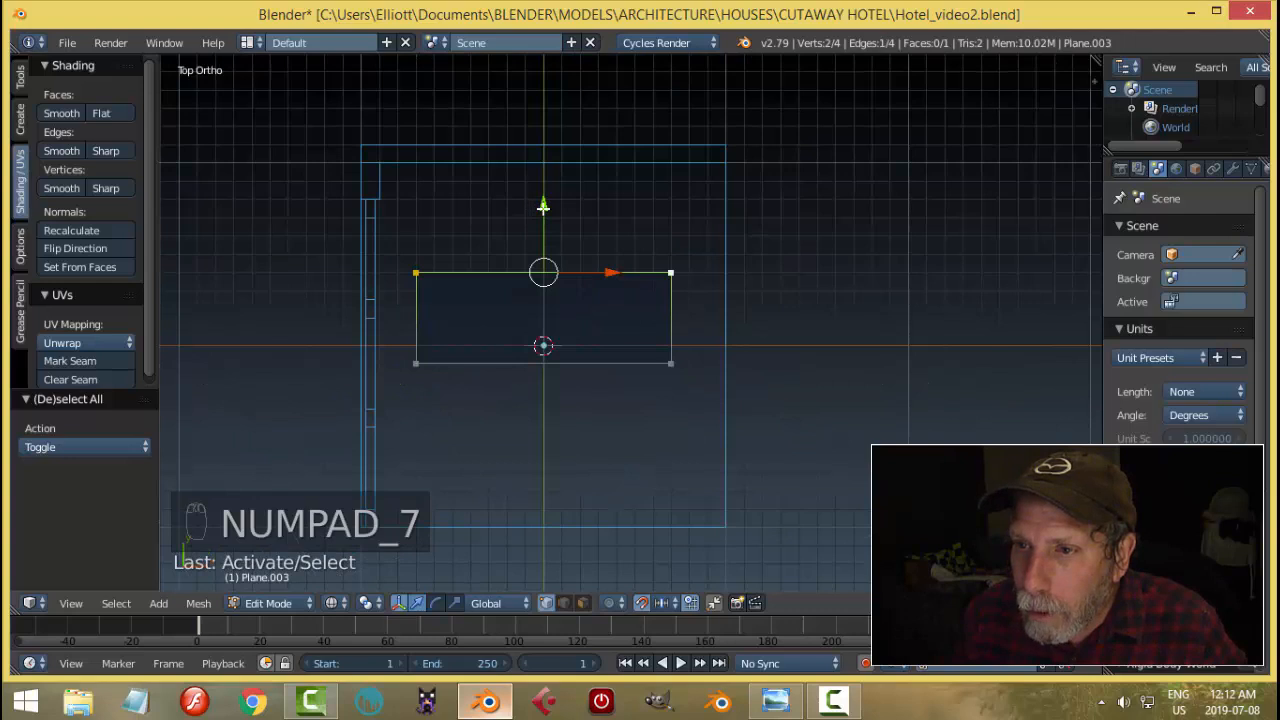
drag(543, 207, 545, 189)
key(a)
key(a)
Step: Select the entire footprint and move it 0.1 along Y toward the back wall
key(b)
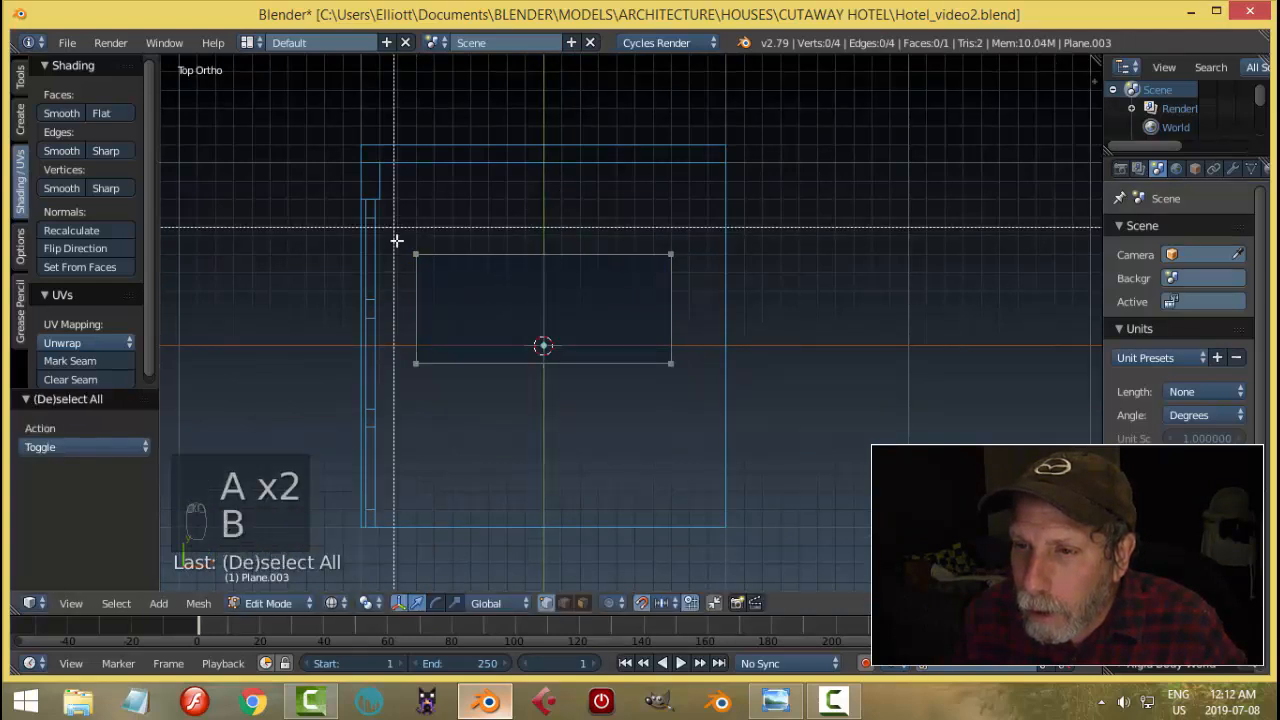
drag(396, 240, 720, 404)
drag(543, 248, 551, 230)
Step: View the footprint in solid shading and compare its placement with the desk in the reference image, then return to Blender
key(z)
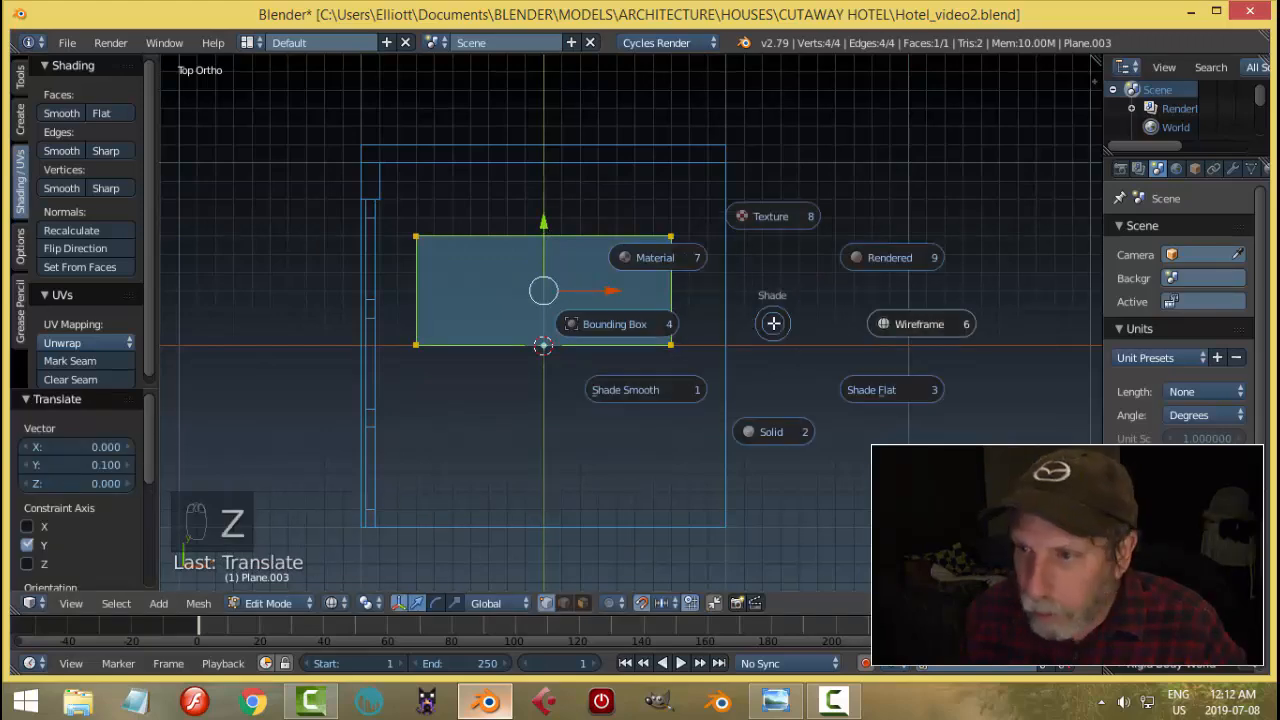
click(797, 443)
mouse_move(797, 443)
middle_down()
mouse_move(743, 420)
mouse_move(686, 277)
mouse_move(651, 360)
mouse_move(640, 343)
mouse_move(763, 357)
mouse_move(671, 322)
middle_up()
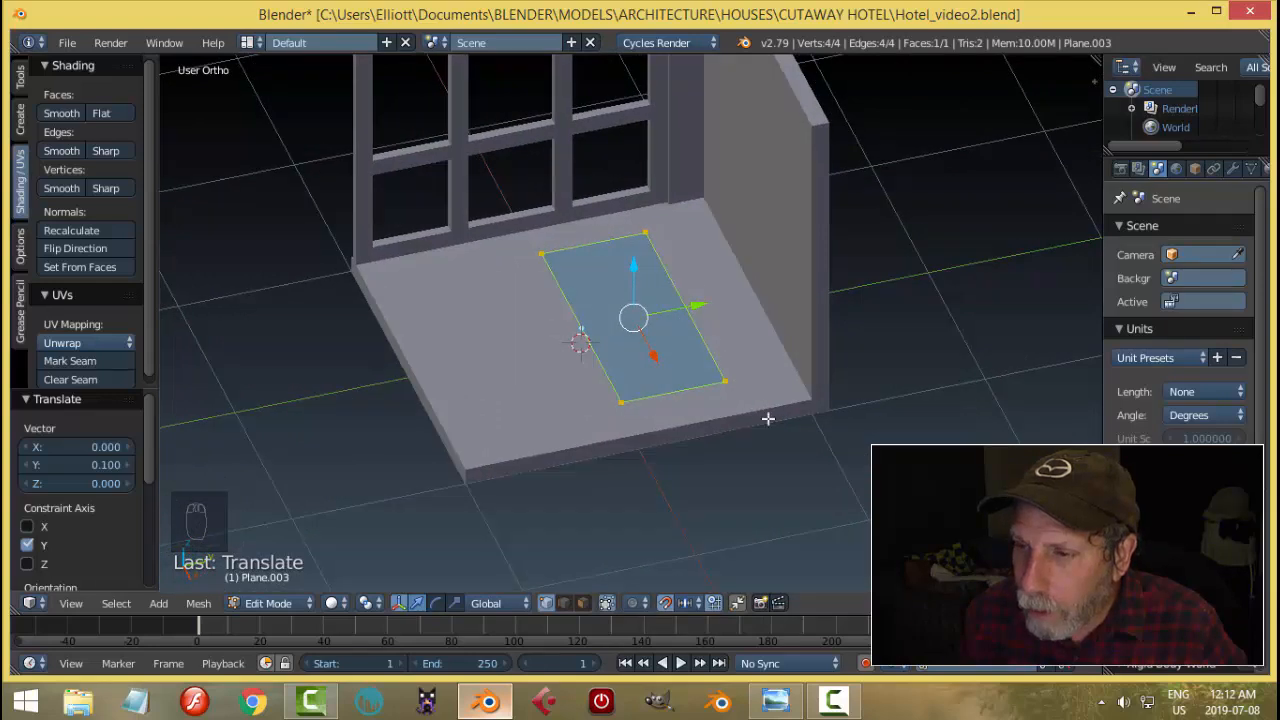
click(776, 700)
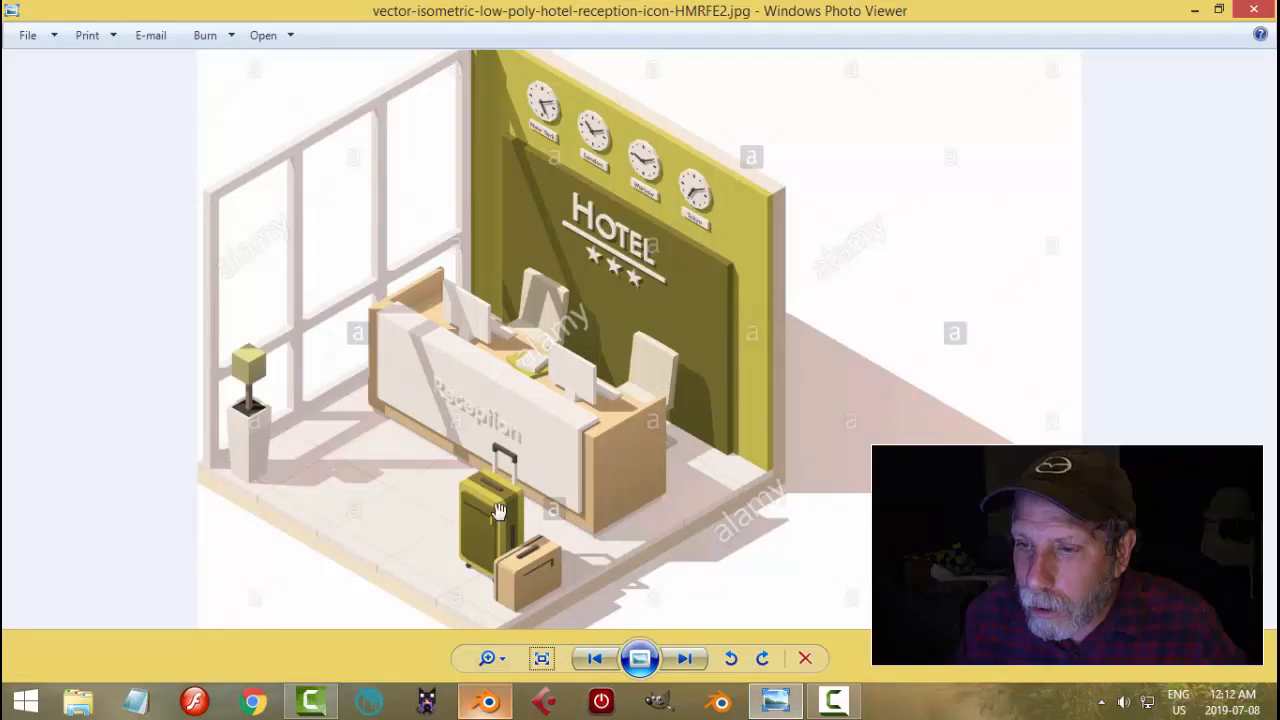
click(488, 700)
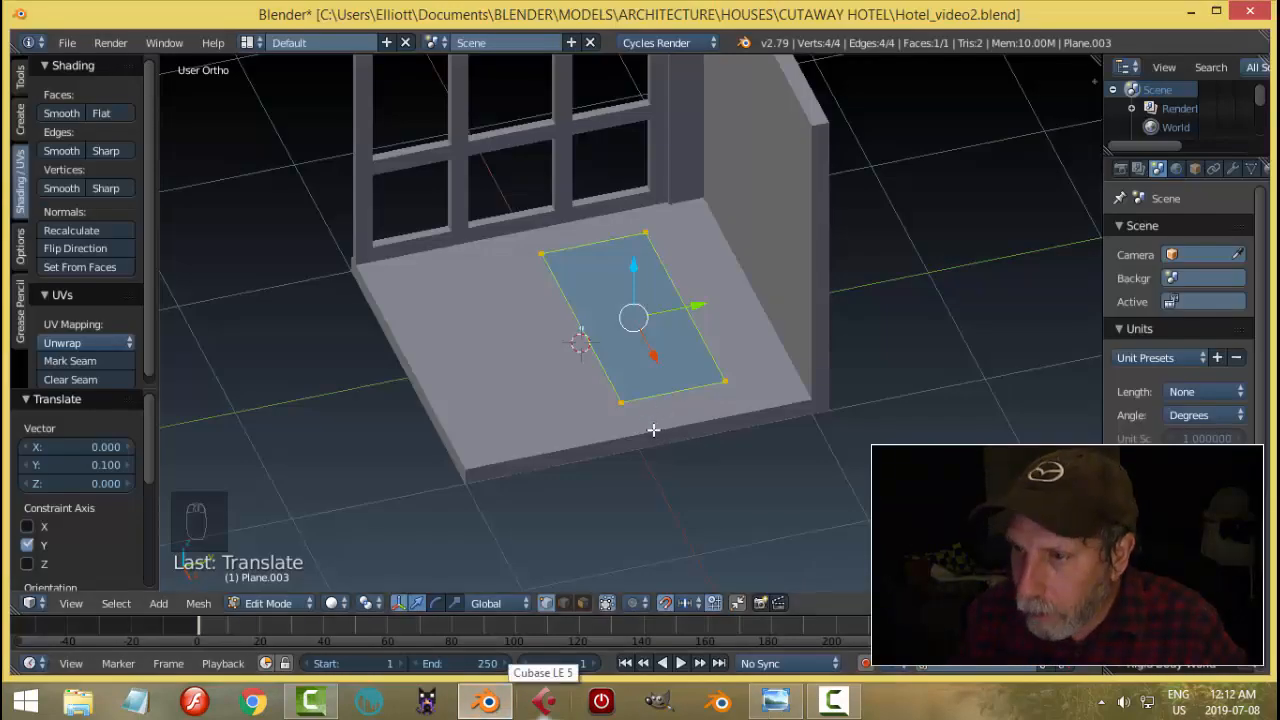
middle_drag(770, 422, 843, 352)
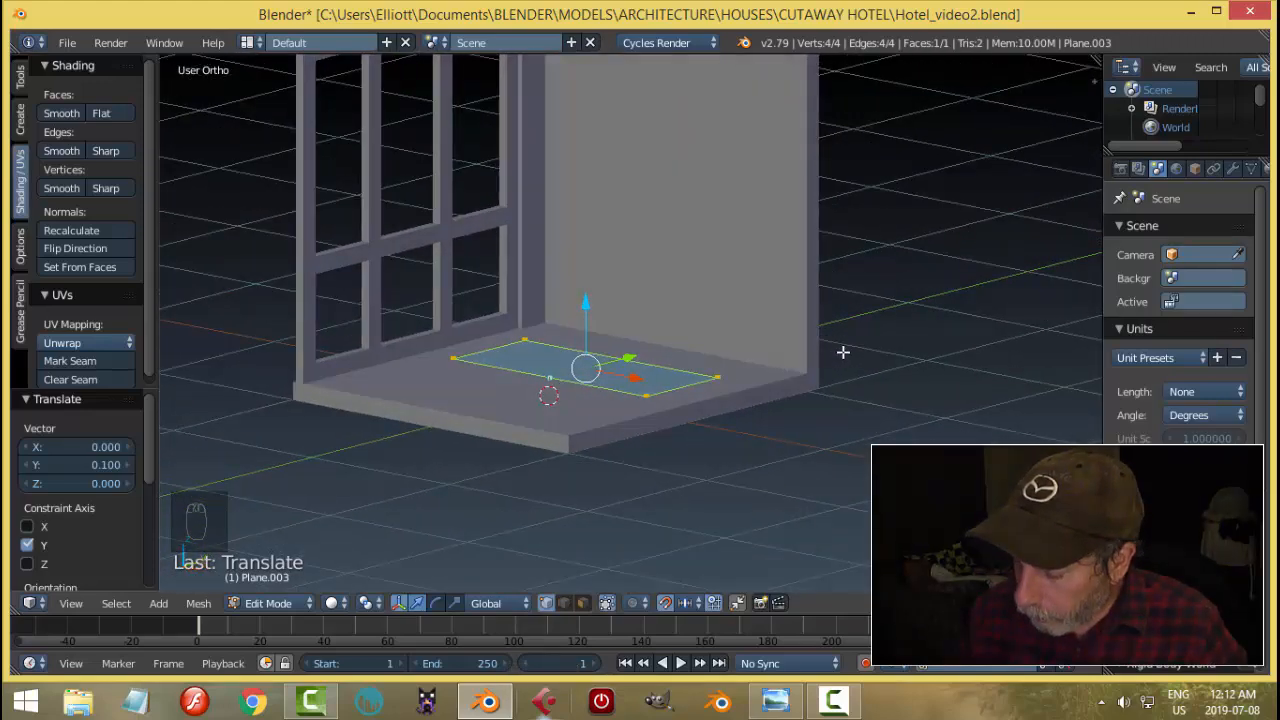
Step: Check the desk height in the reference image, then return to Blender and extrude the footprint 0.7 upward along Z in wireframe right view
key(KP_1)
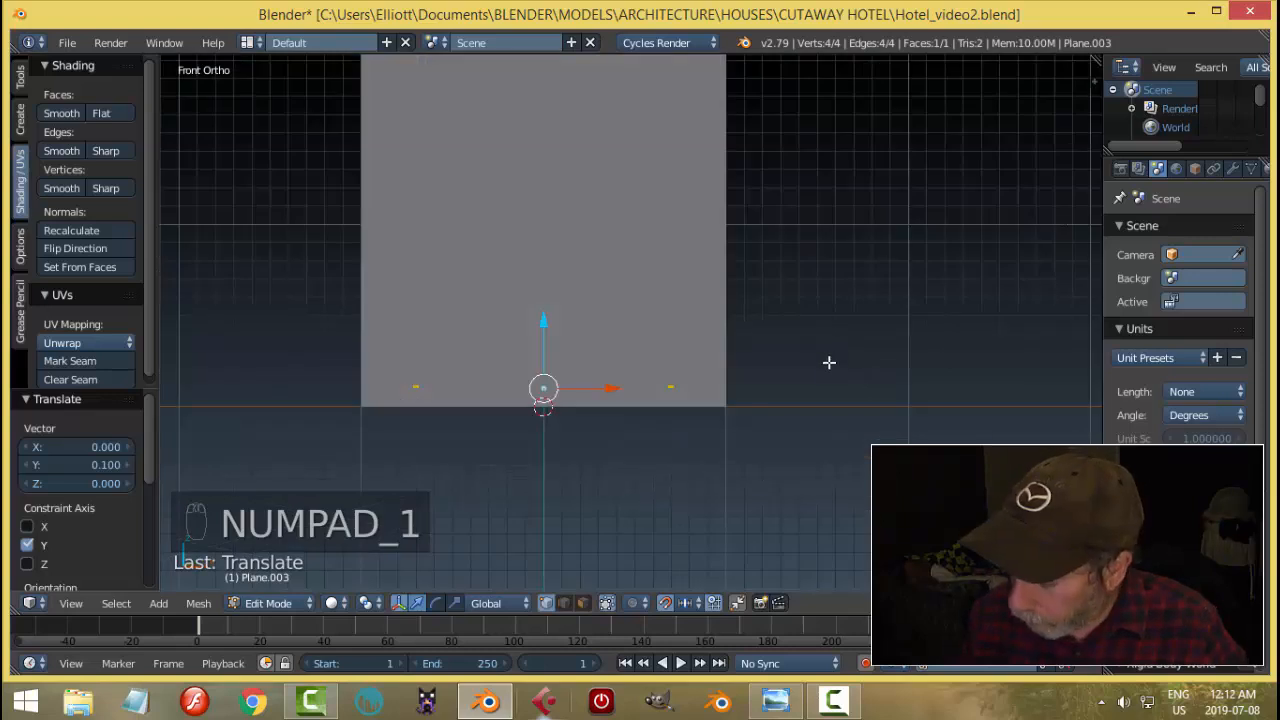
key(KP_3)
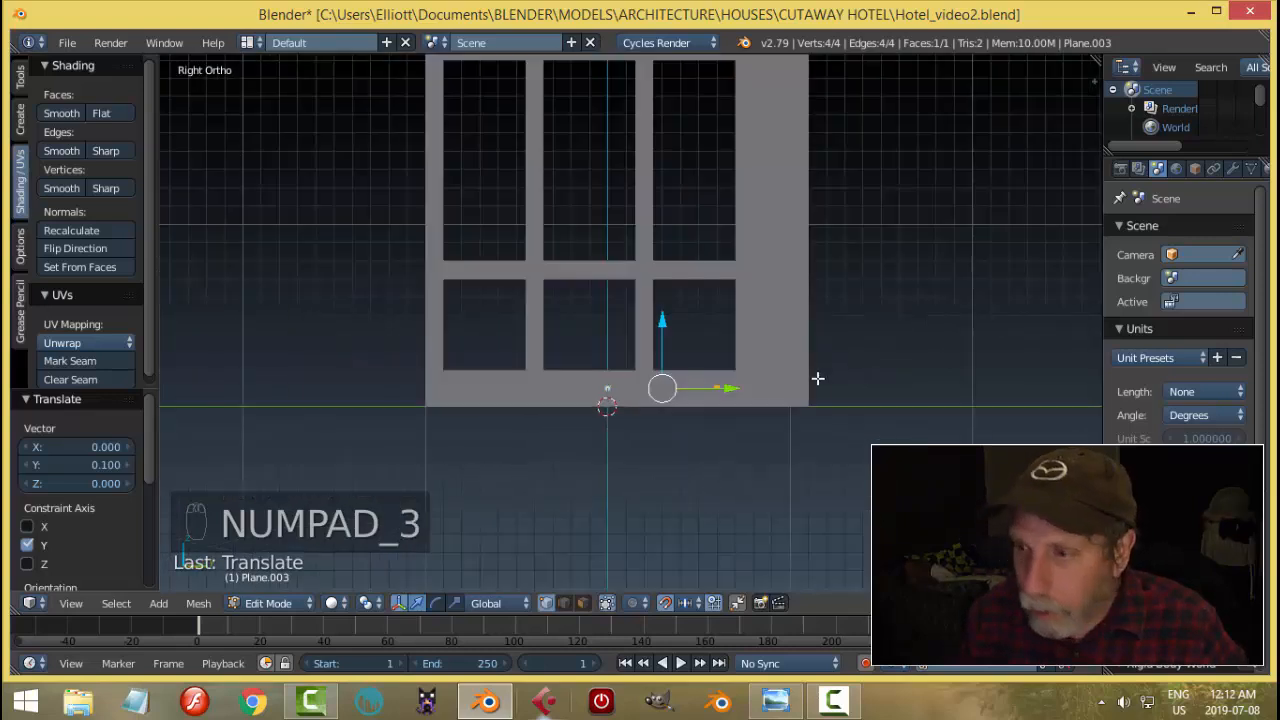
key(z)
scroll(848, 385, up, 2)
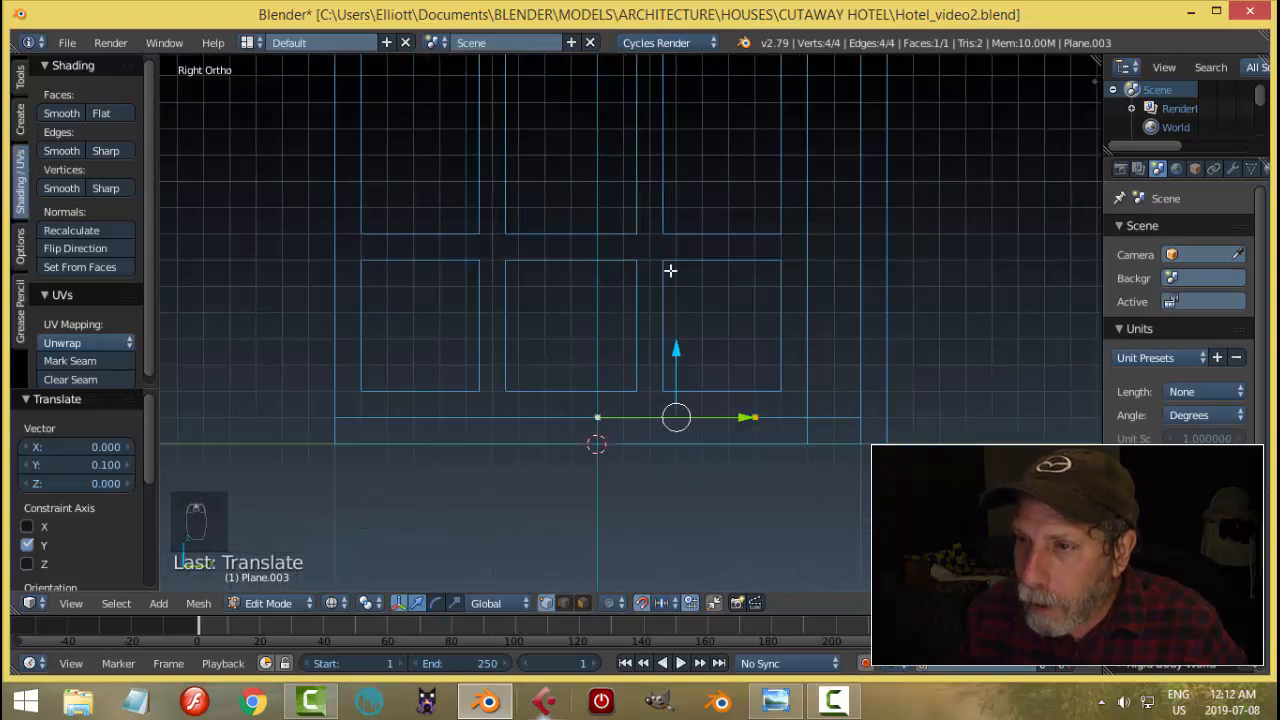
click(776, 700)
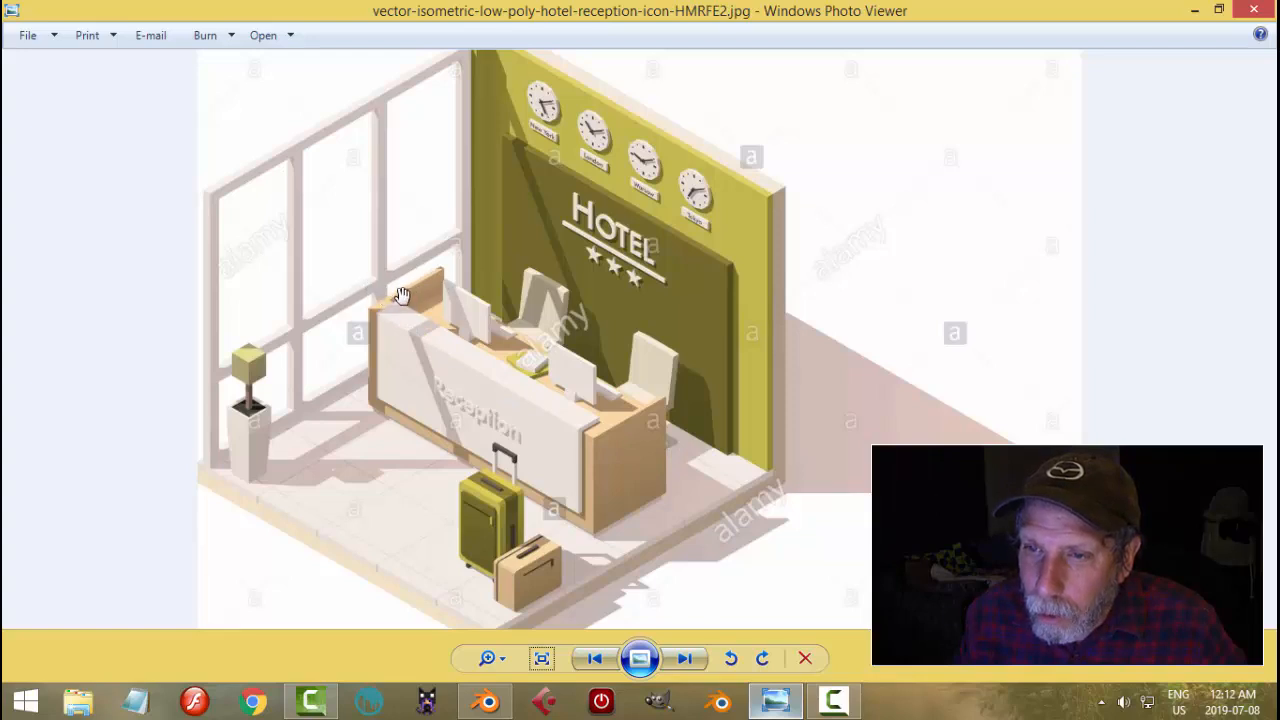
click(487, 700)
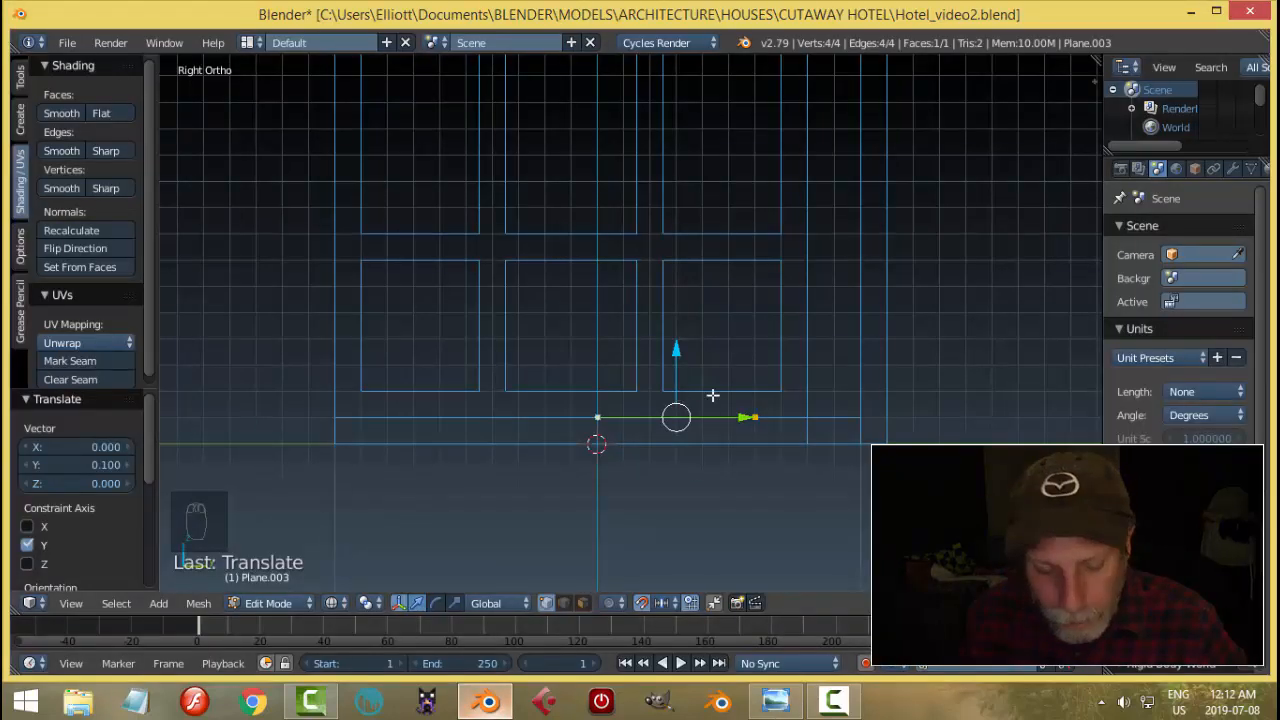
key(e)
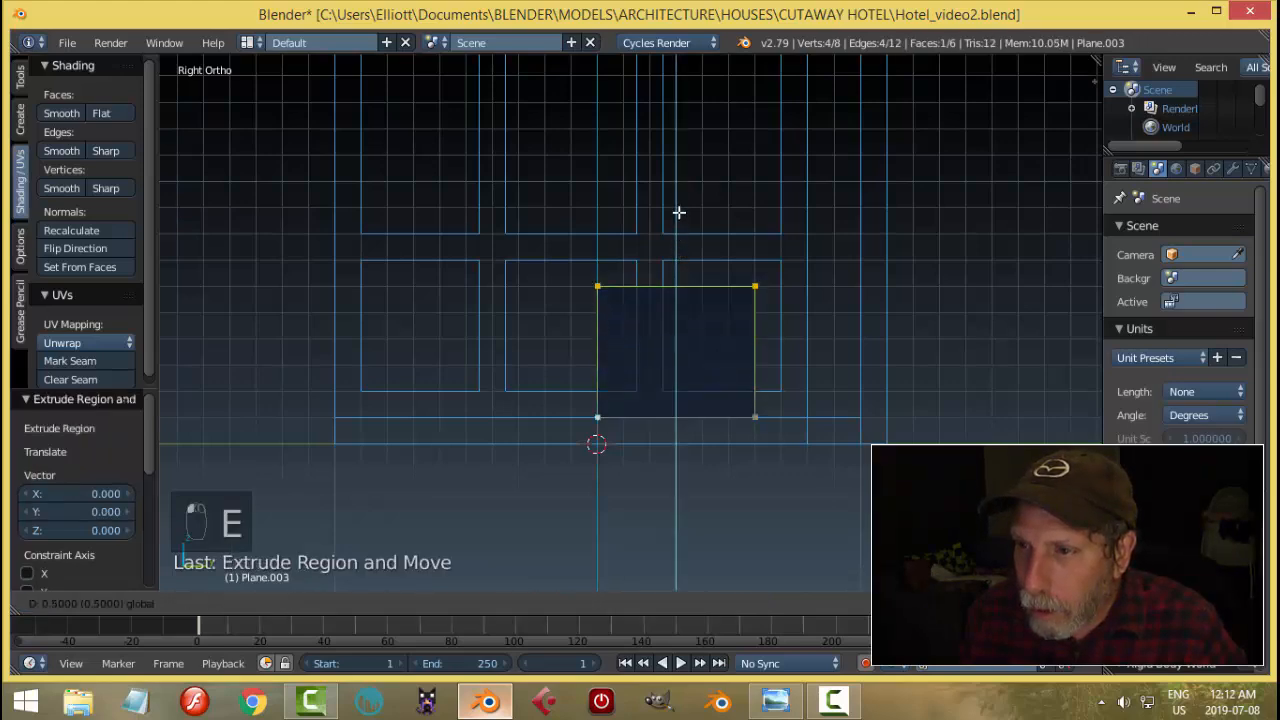
click(684, 179)
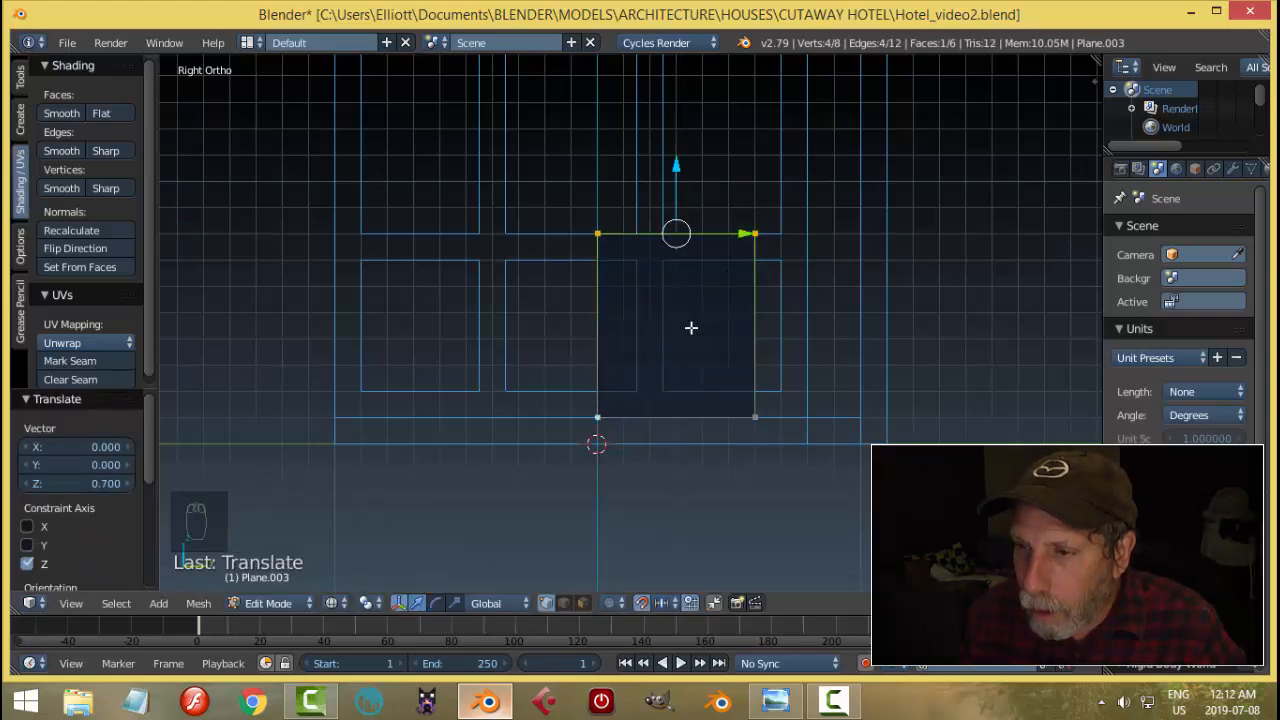
Step: Lower the desk block's top face by 0.1 along Z
middle_drag(691, 326, 735, 386)
scroll(817, 383, down, 3)
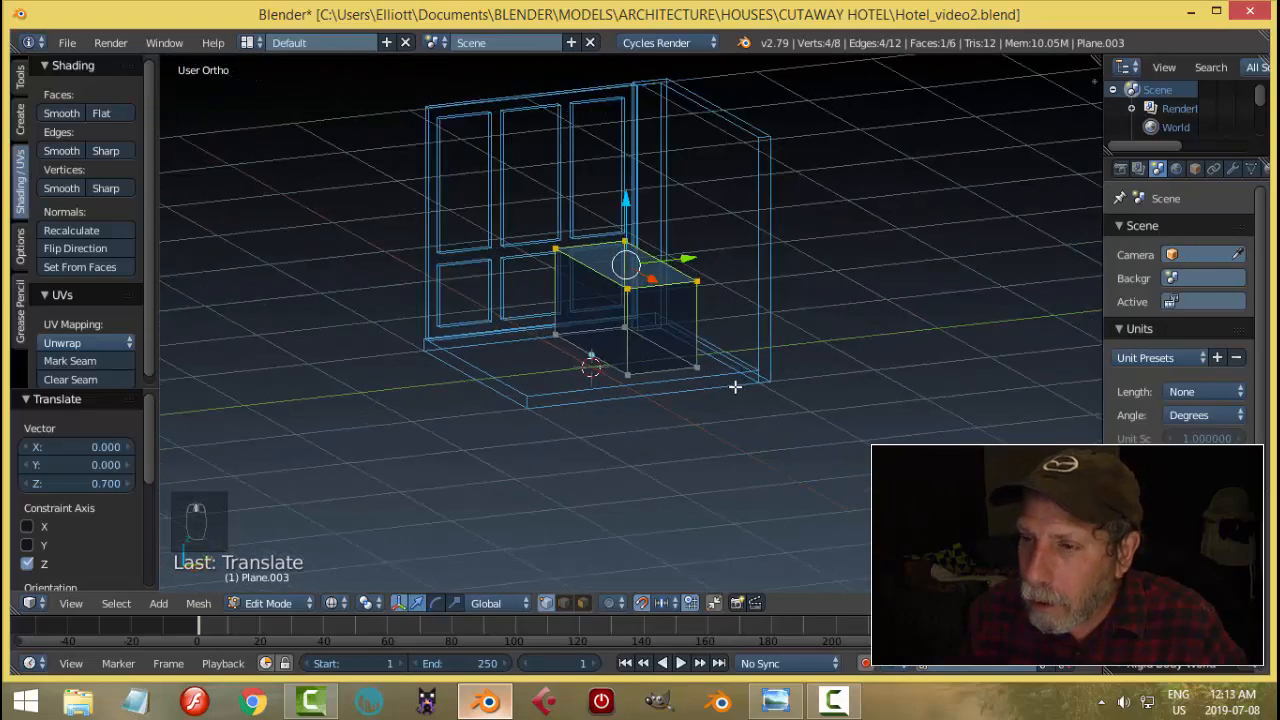
key(KP_3)
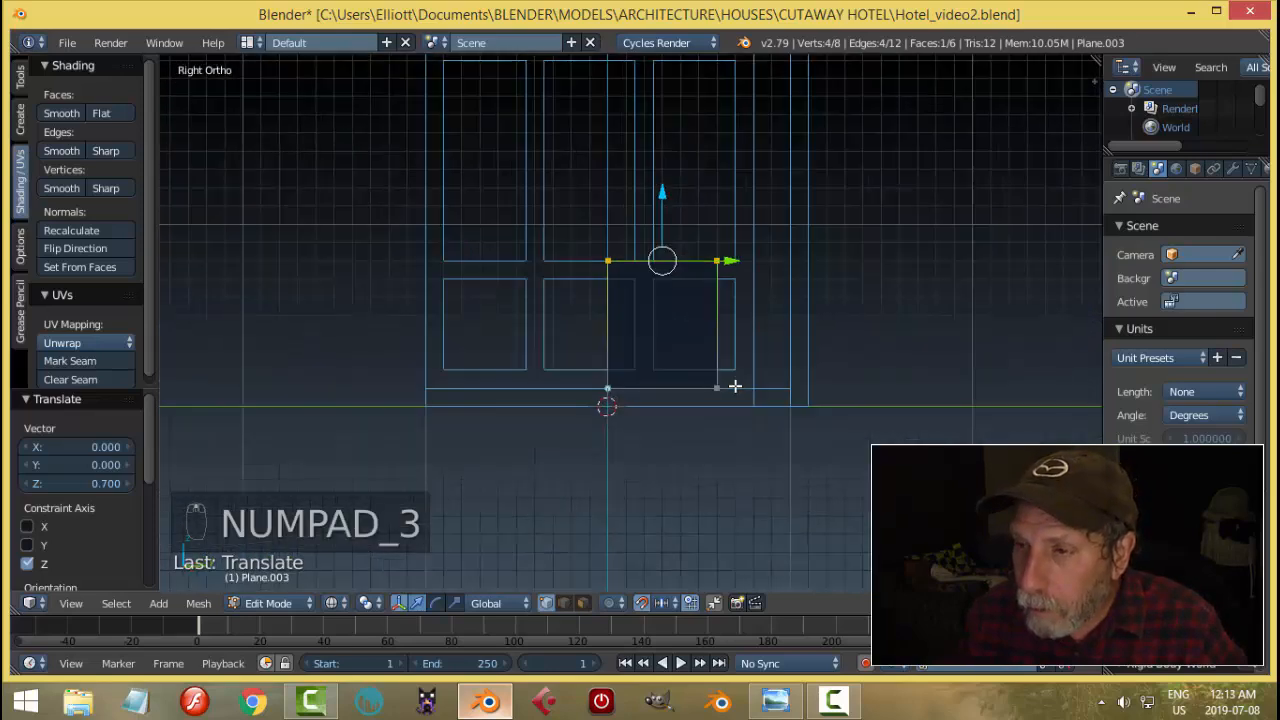
scroll(729, 385, up, 2)
drag(673, 168, 671, 189)
middle_drag(666, 329, 806, 364)
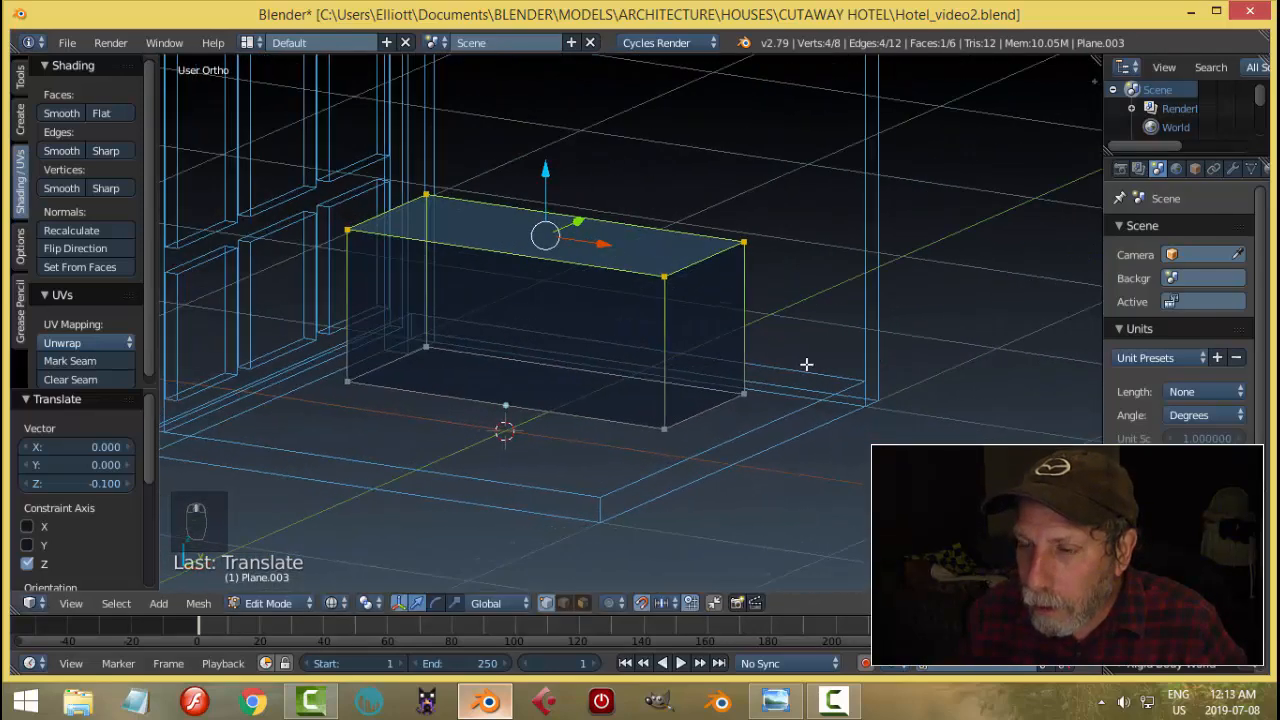
Step: View the desk block in solid shading and compare its proportions with the reference image, then return to Blender
key(z)
click(790, 471)
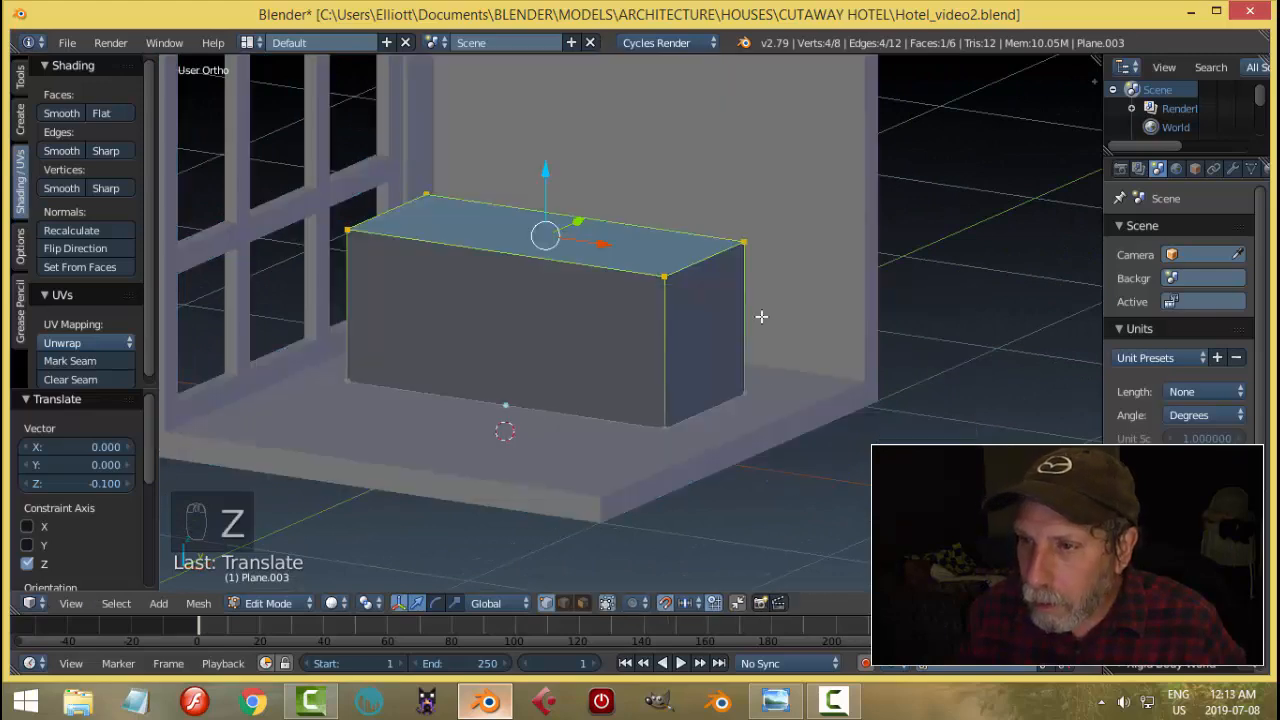
mouse_move(757, 314)
middle_down()
mouse_move(903, 317)
mouse_move(674, 371)
mouse_move(694, 386)
mouse_move(670, 393)
middle_up()
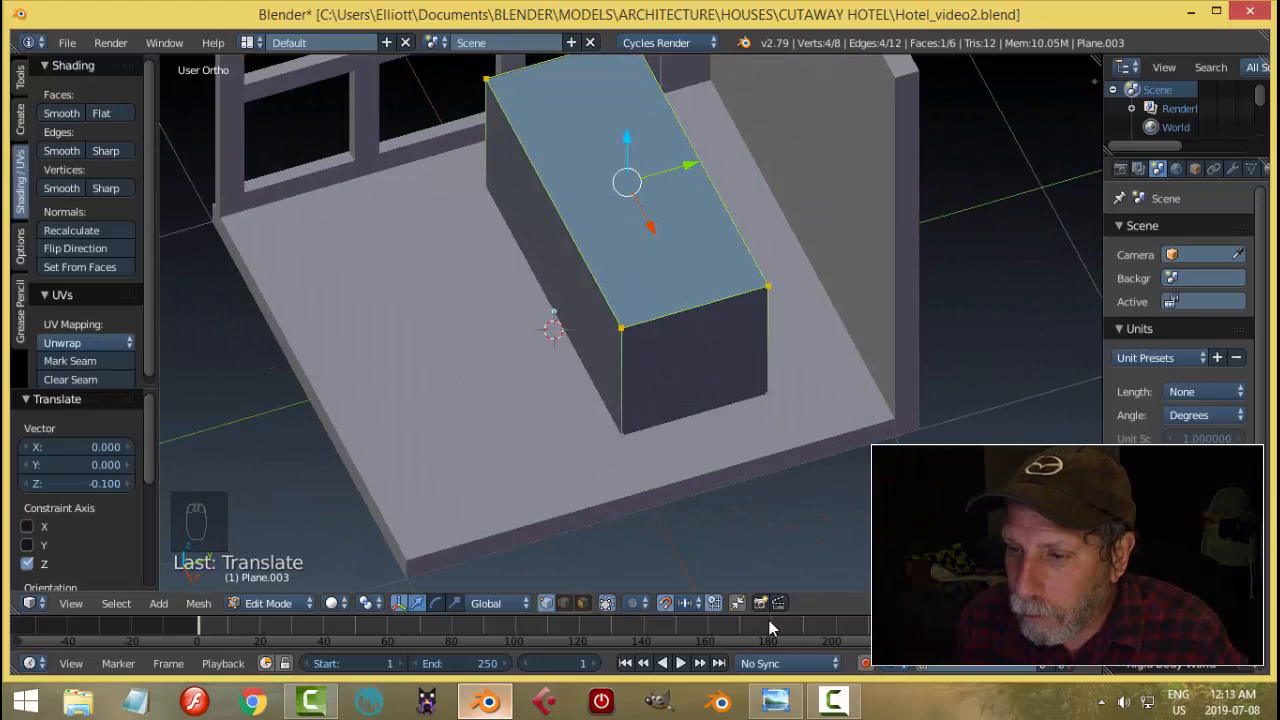
click(776, 700)
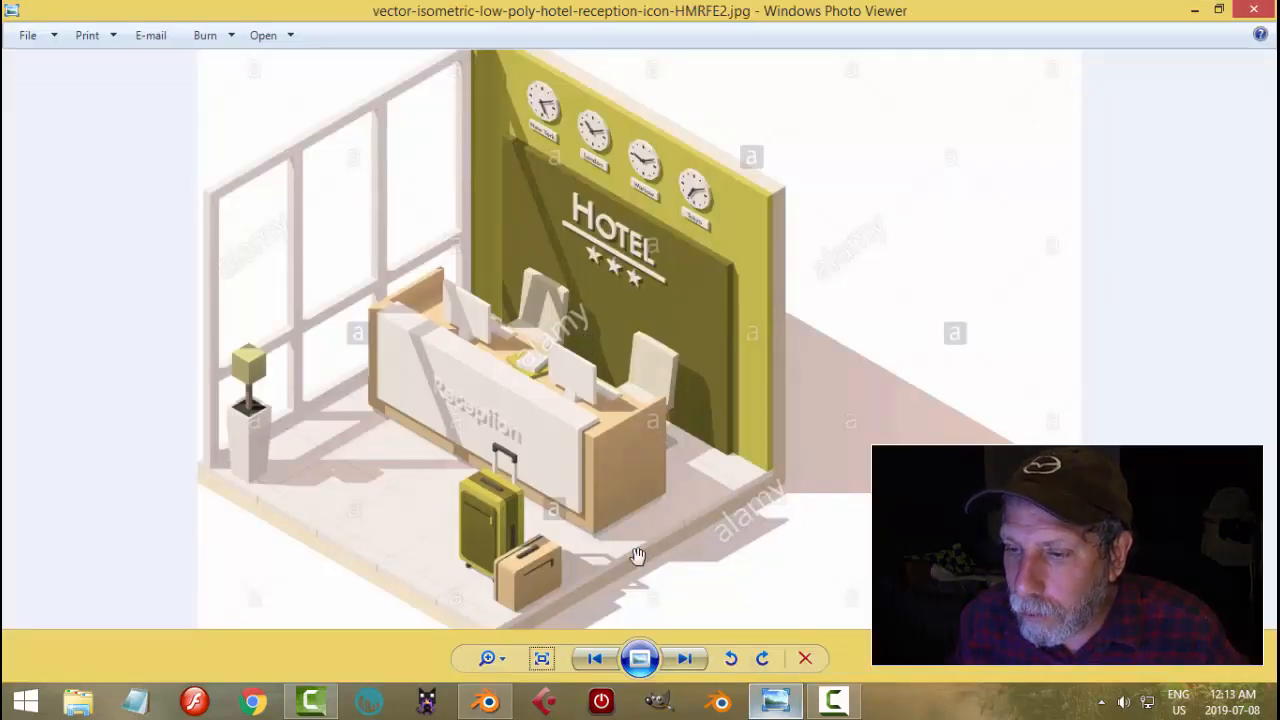
click(490, 700)
middle_drag(629, 491, 697, 358)
middle_drag(707, 348, 711, 389)
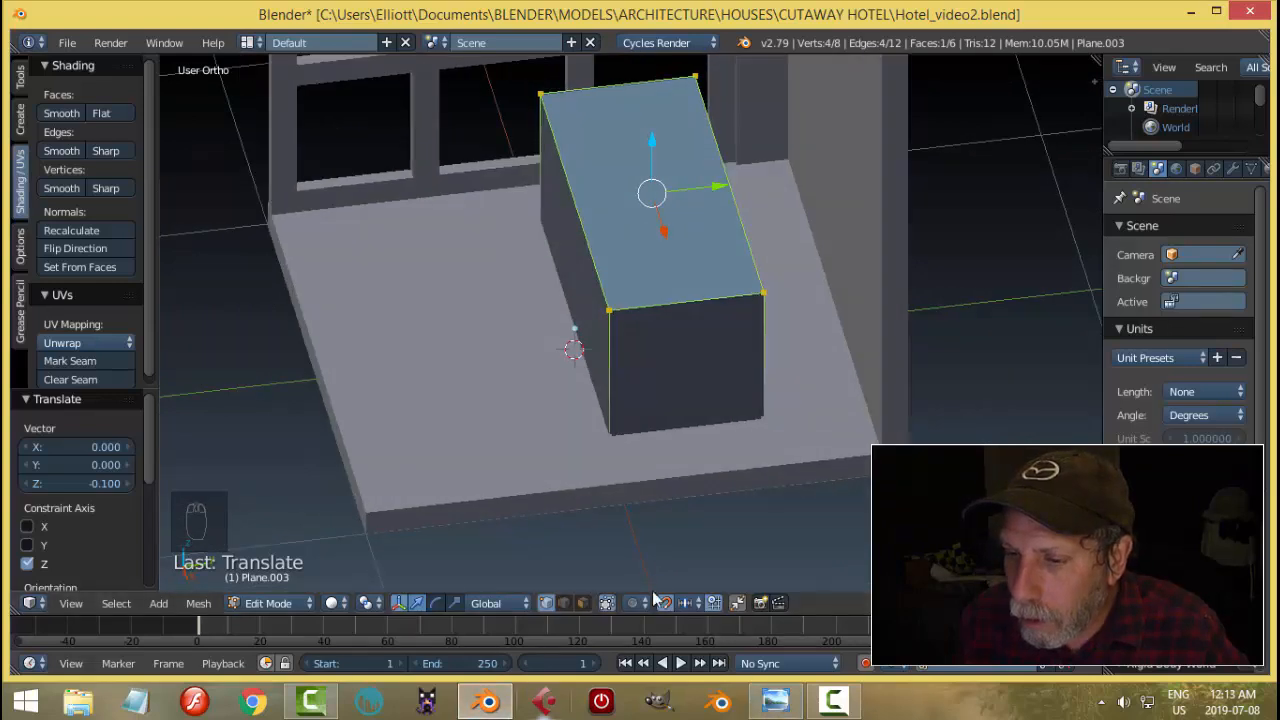
Step: In wireframe top view, select the desk block's back-wall-side face and move it -0.1 along Y
key(KP_7)
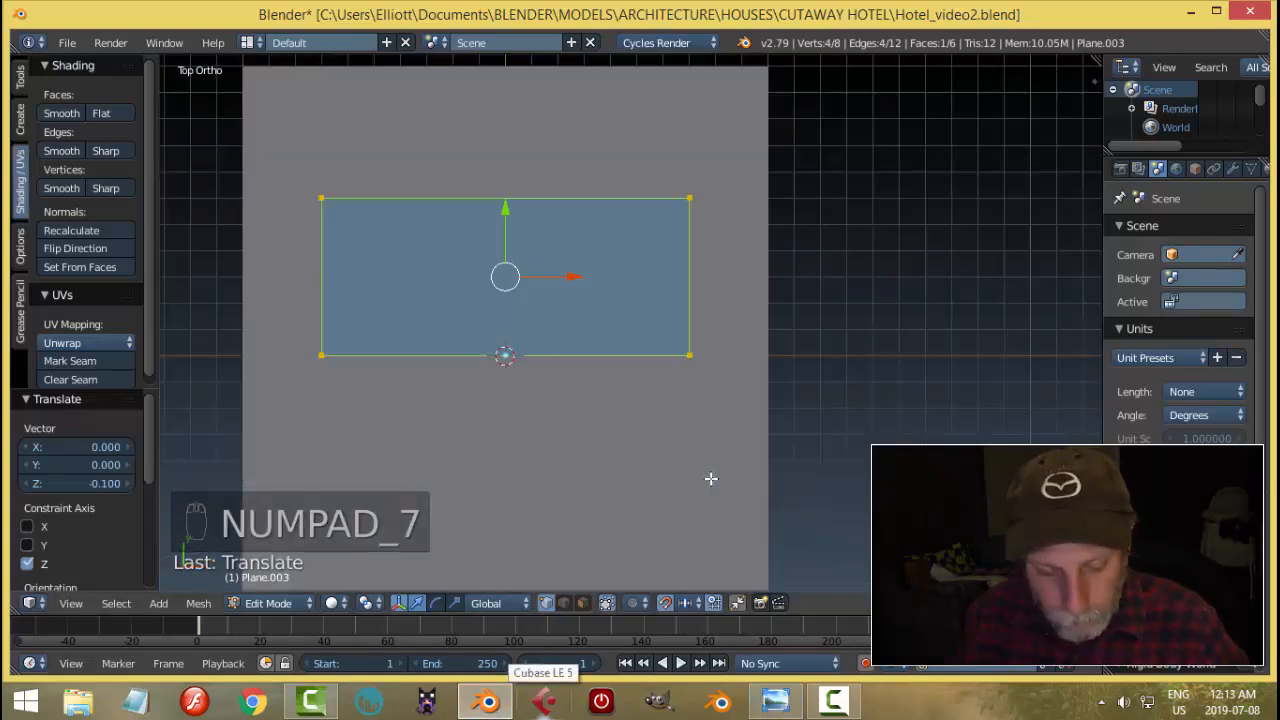
key(a)
key(a)
key(z)
click(866, 472)
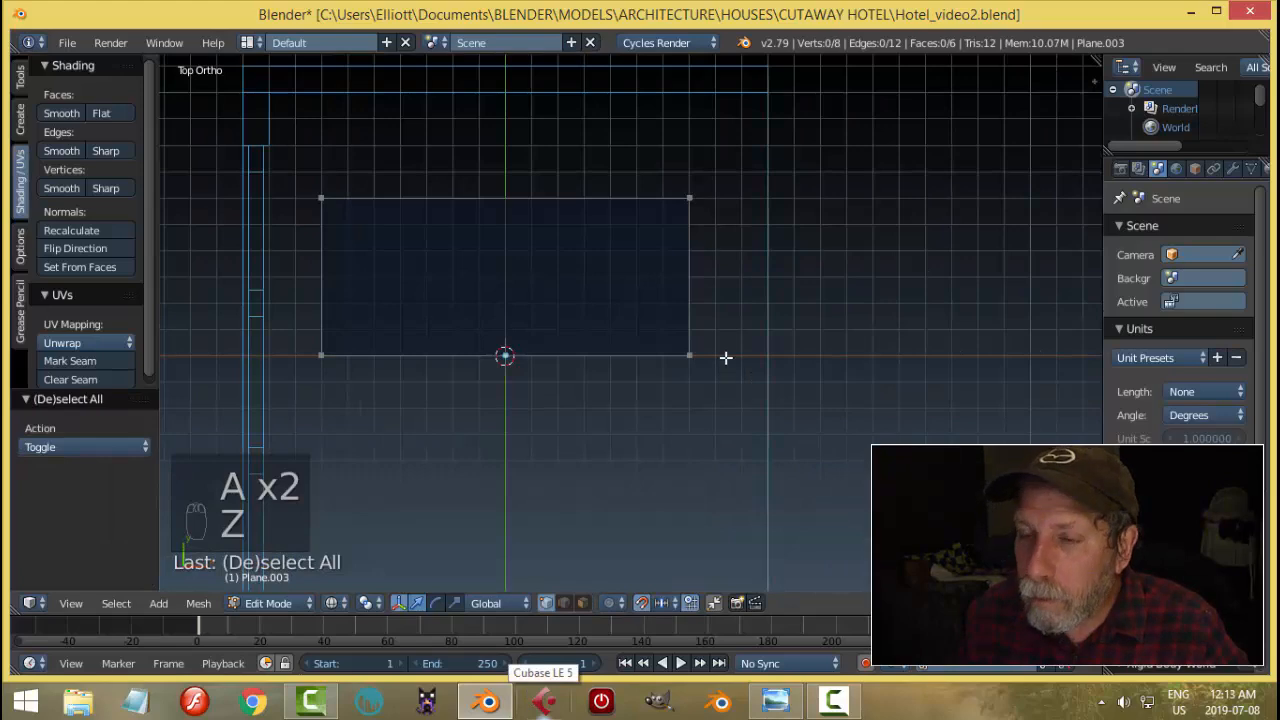
scroll(726, 357, down, 1)
key(b)
drag(340, 181, 726, 254)
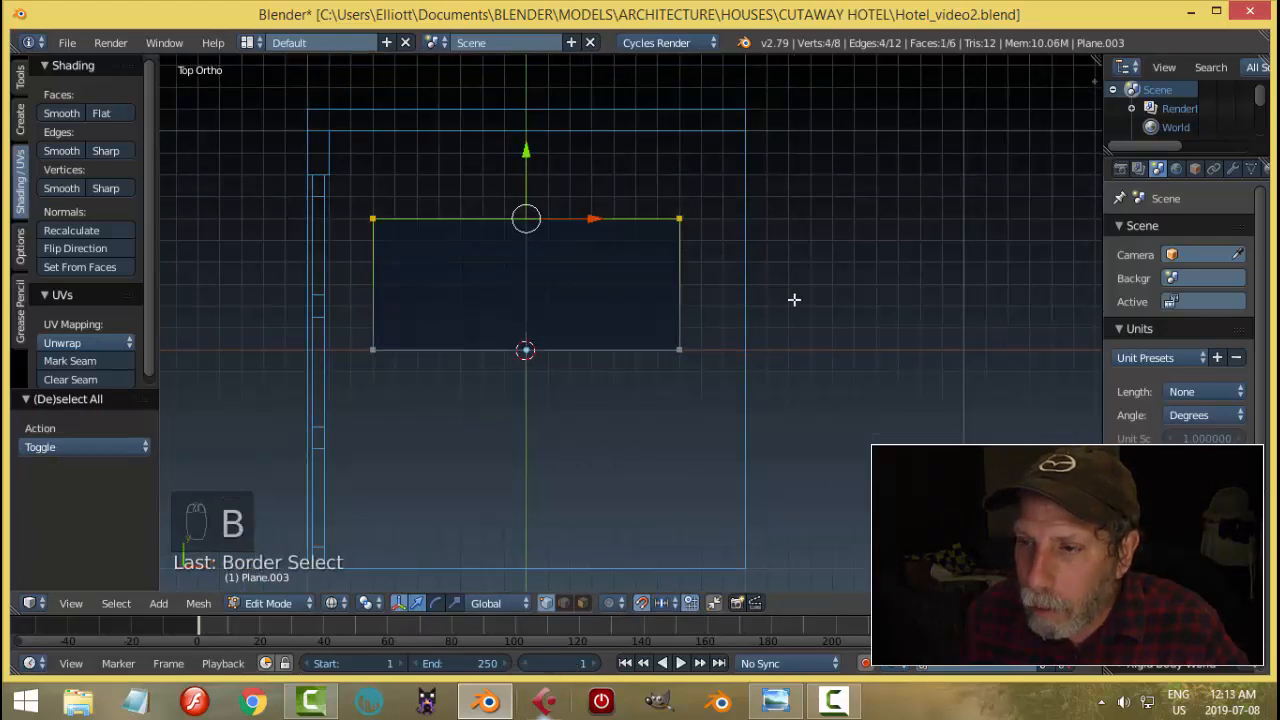
middle_drag(794, 299, 723, 212)
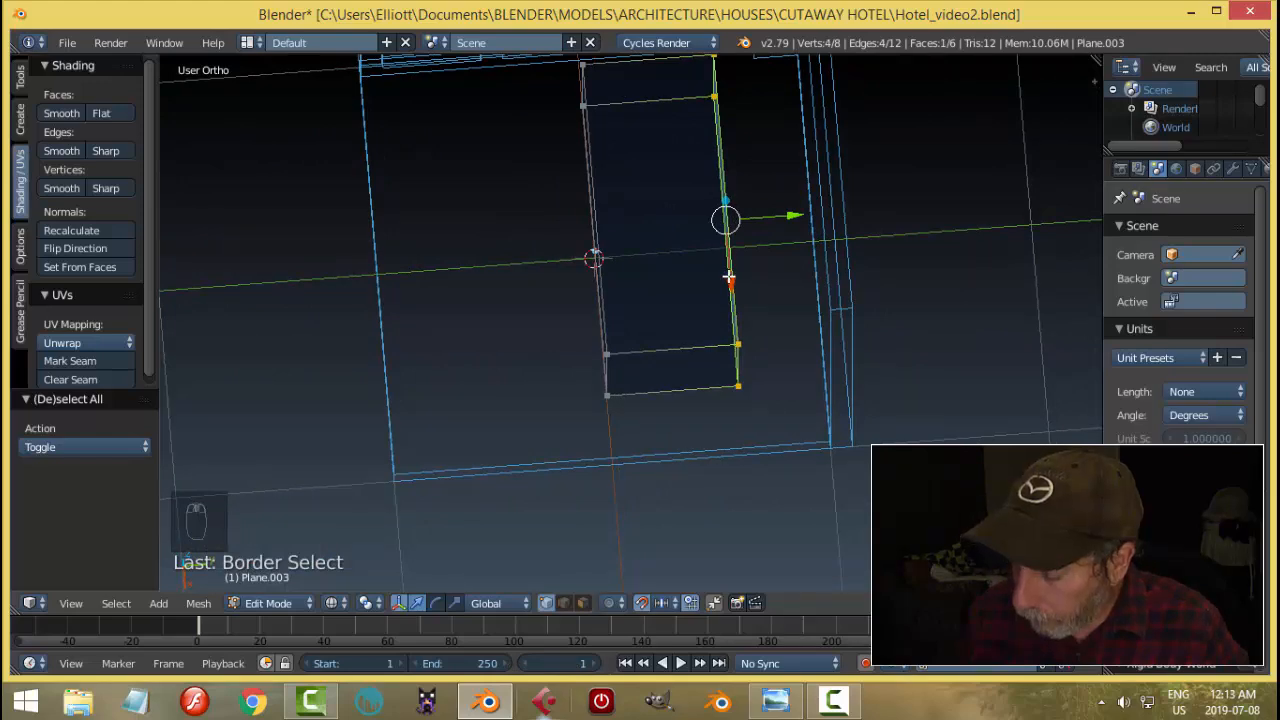
key(KP_7)
drag(525, 153, 526, 176)
middle_drag(780, 309, 625, 235)
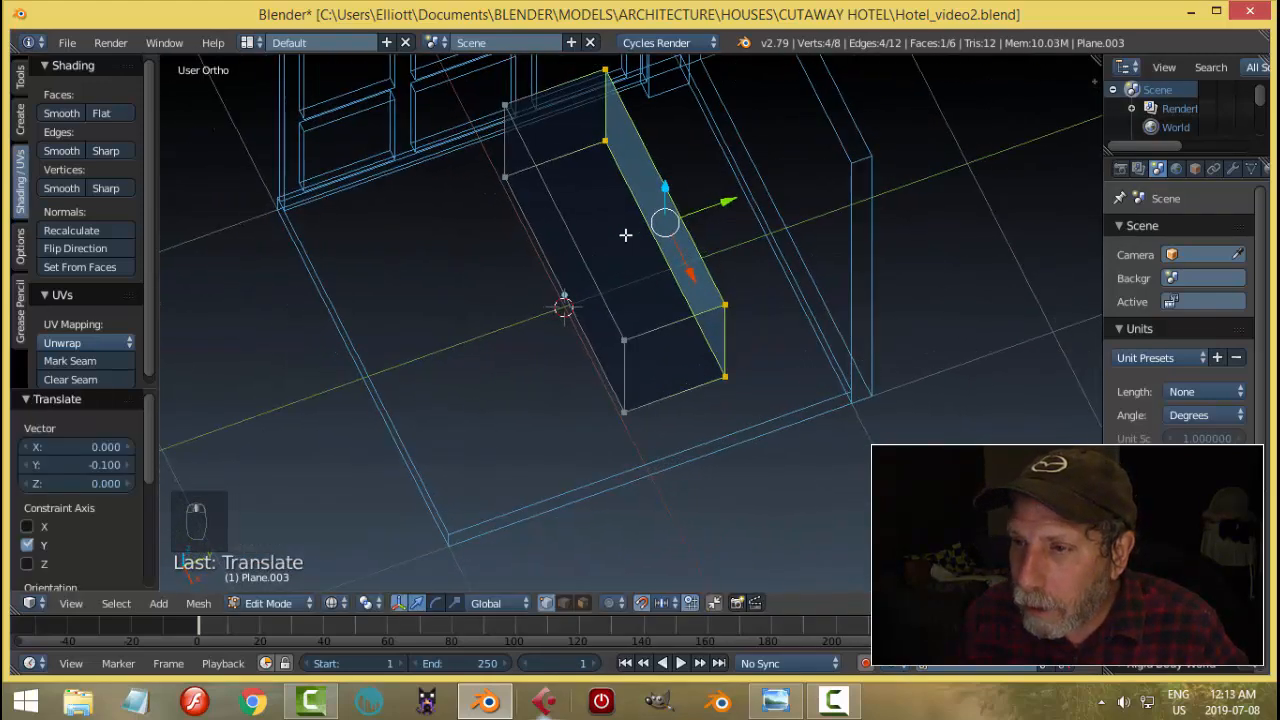
Step: Inspect the narrowed desk block in solid shading and compare its depth with the reference image, then return to Blender
key(z)
click(660, 346)
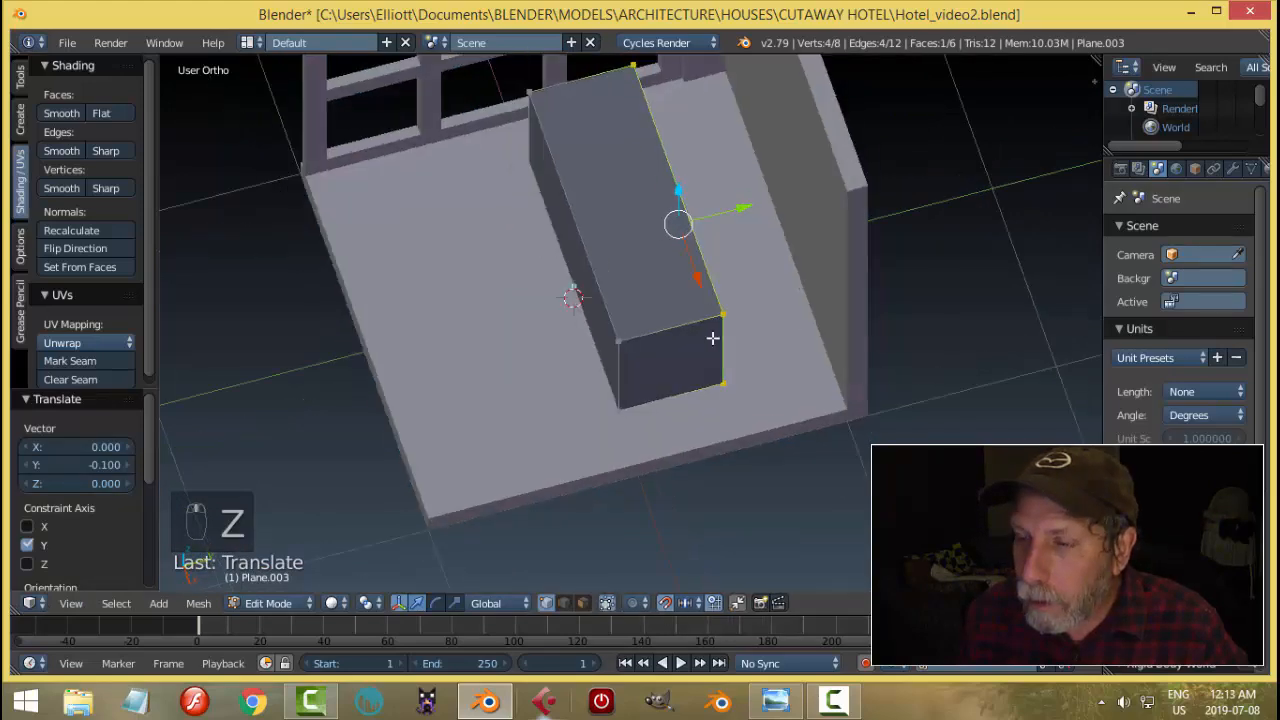
mouse_move(714, 337)
middle_down()
mouse_move(713, 236)
mouse_move(729, 240)
middle_up()
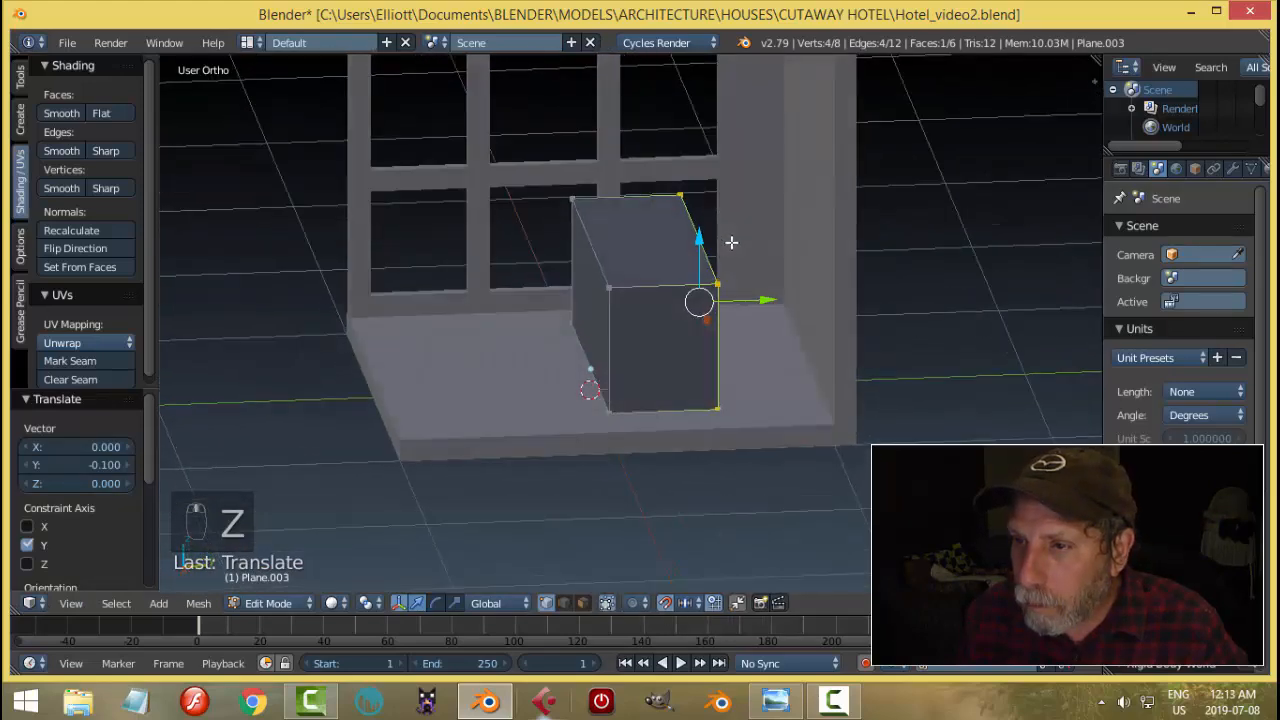
click(776, 700)
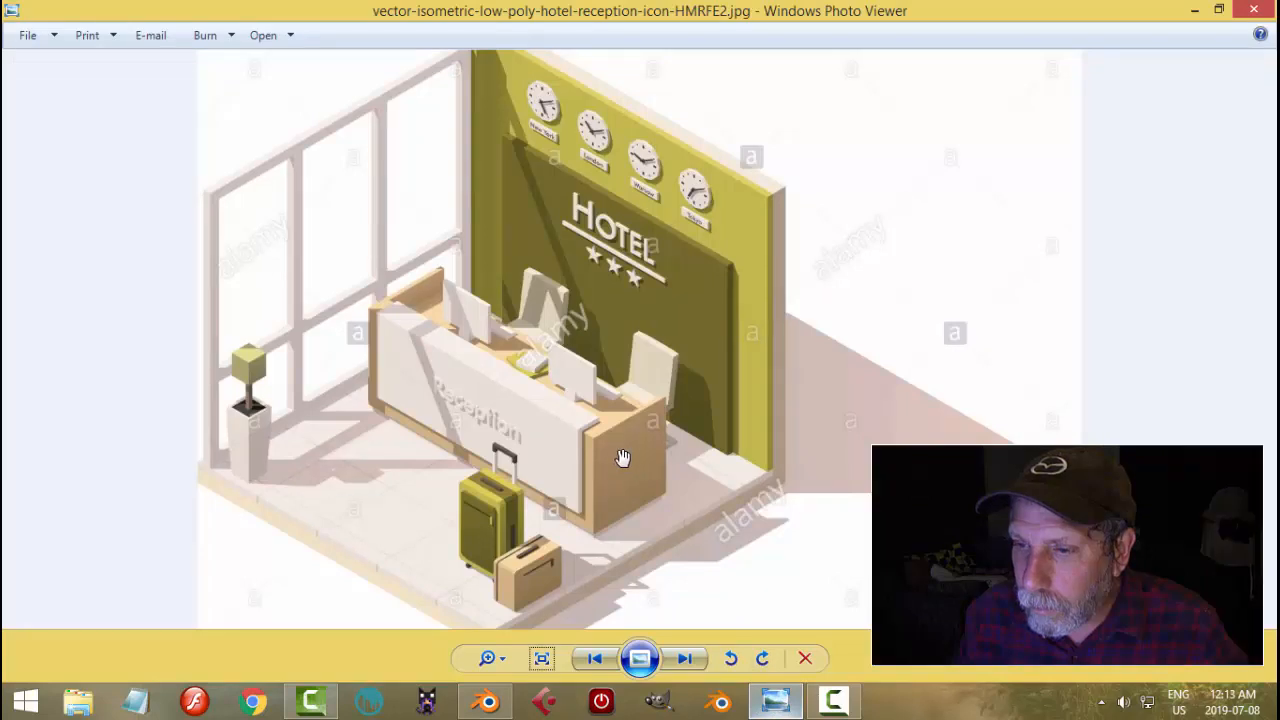
key(alt+Tab)
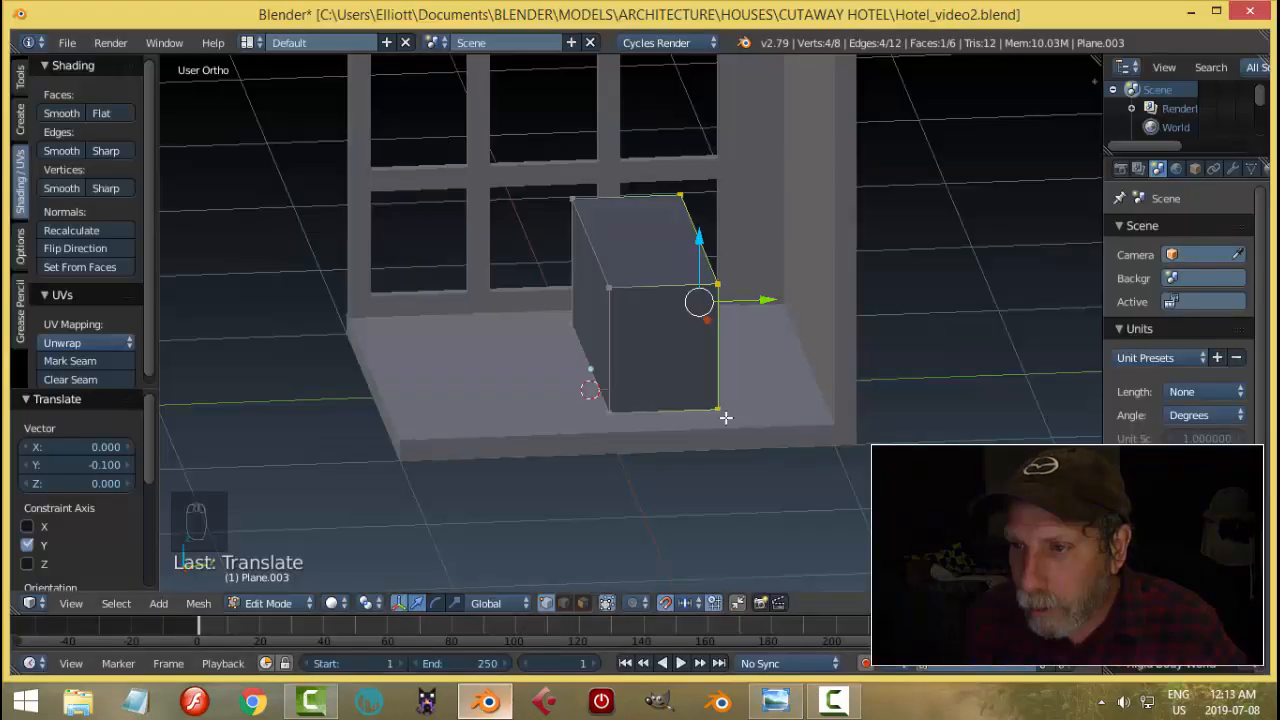
Step: In wireframe top view, select the desk block's face farthest from the back wall and move it -0.1 along Y
key(KP_7)
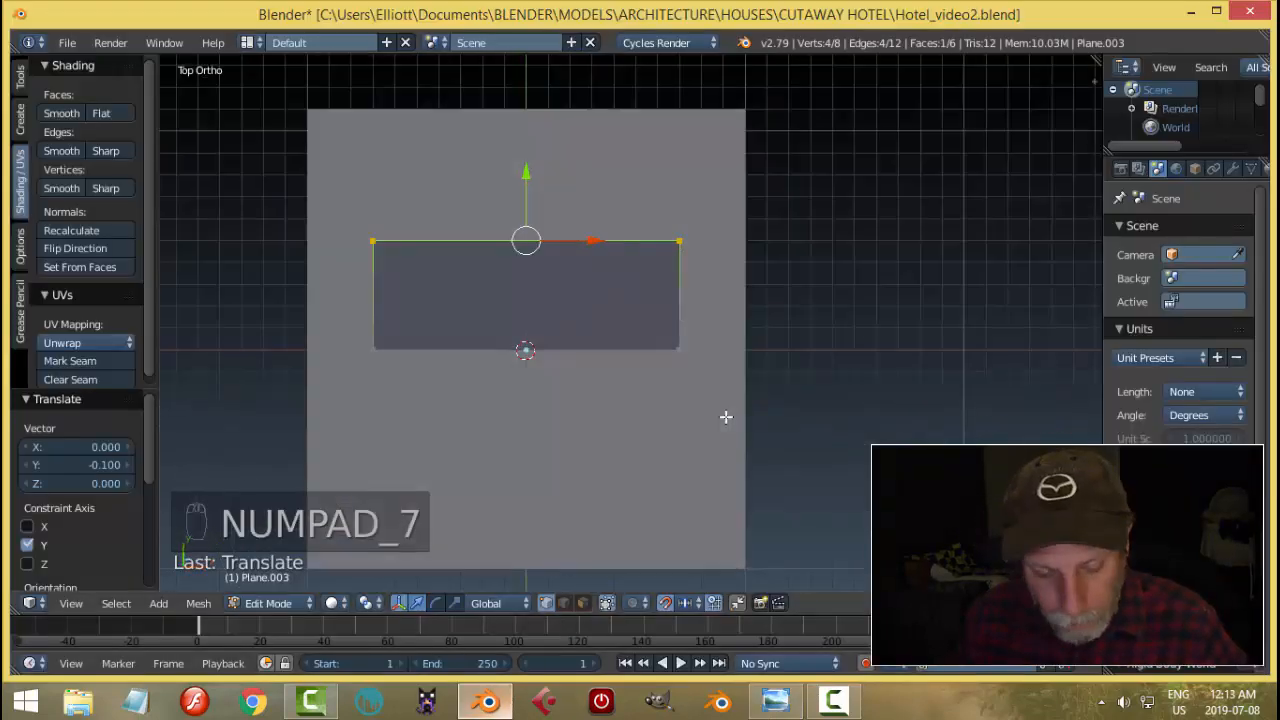
key(a)
key(a)
key(z)
click(826, 414)
key(b)
drag(740, 384, 282, 313)
drag(526, 284, 527, 306)
Step: Check the desk in the reference image again, then return to Blender and clear the selection in a closer top view
click(776, 702)
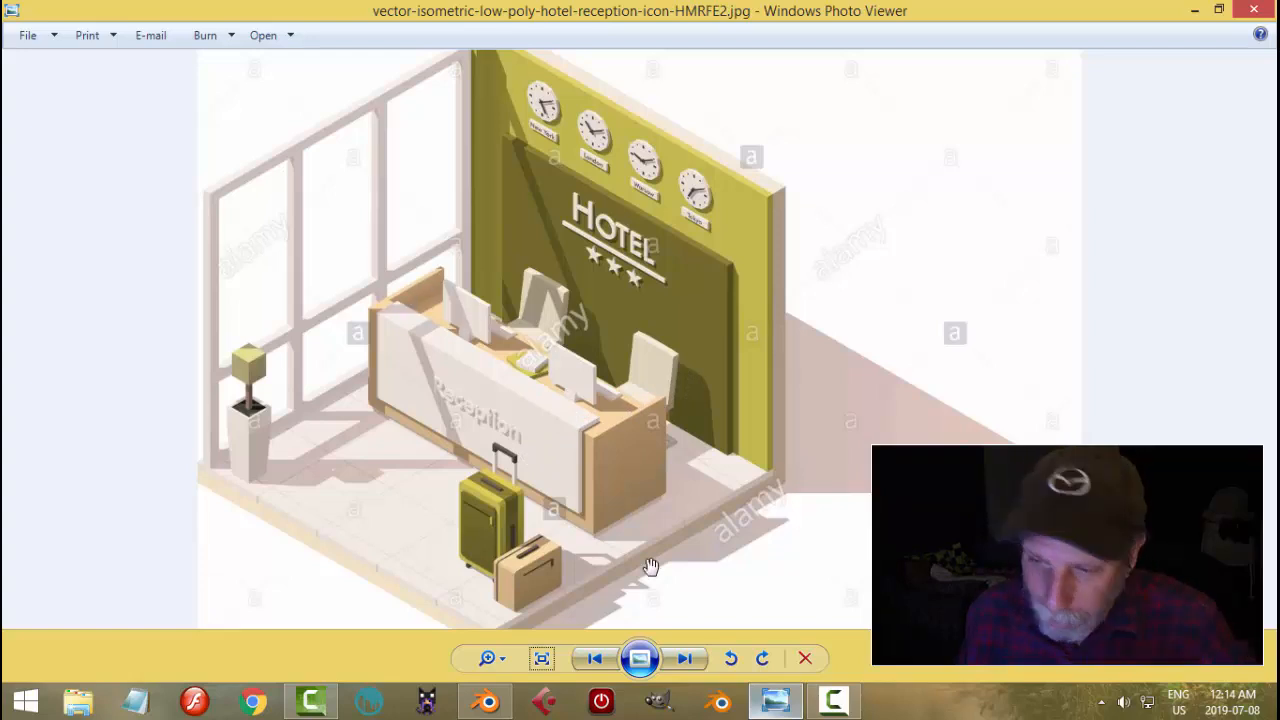
click(487, 702)
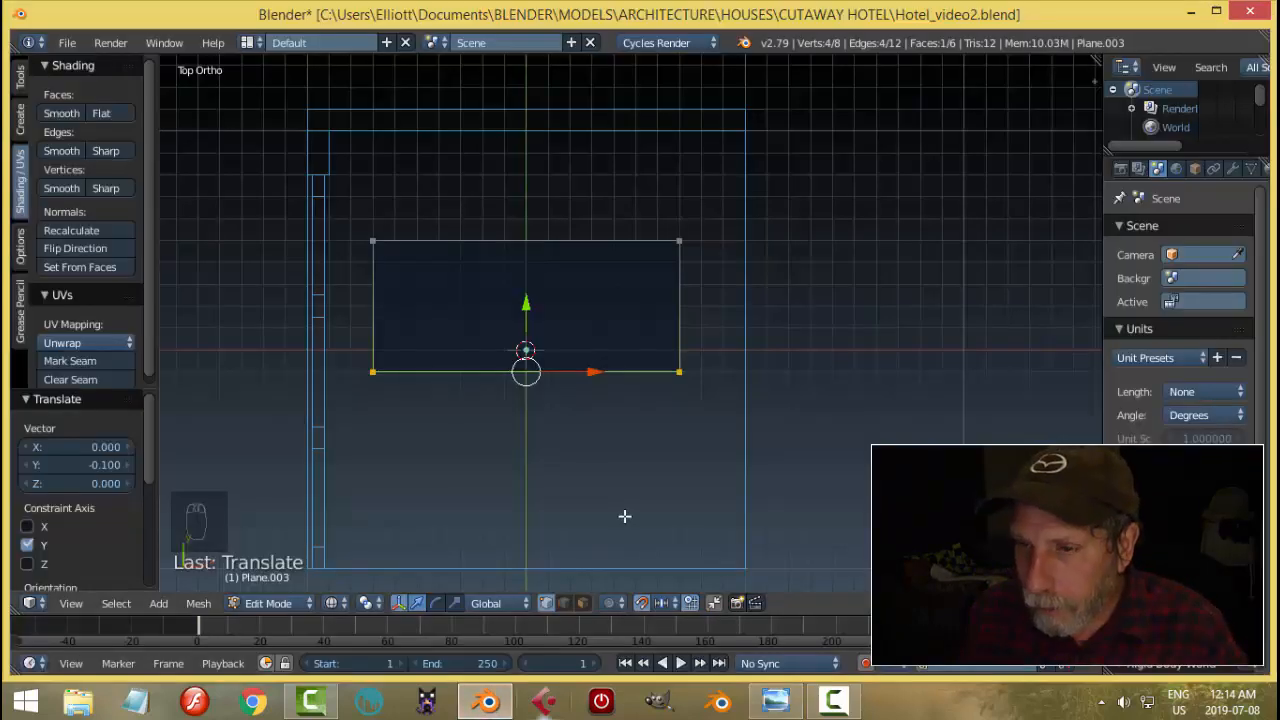
key(a)
shift+middle_drag(526, 317, 570, 308)
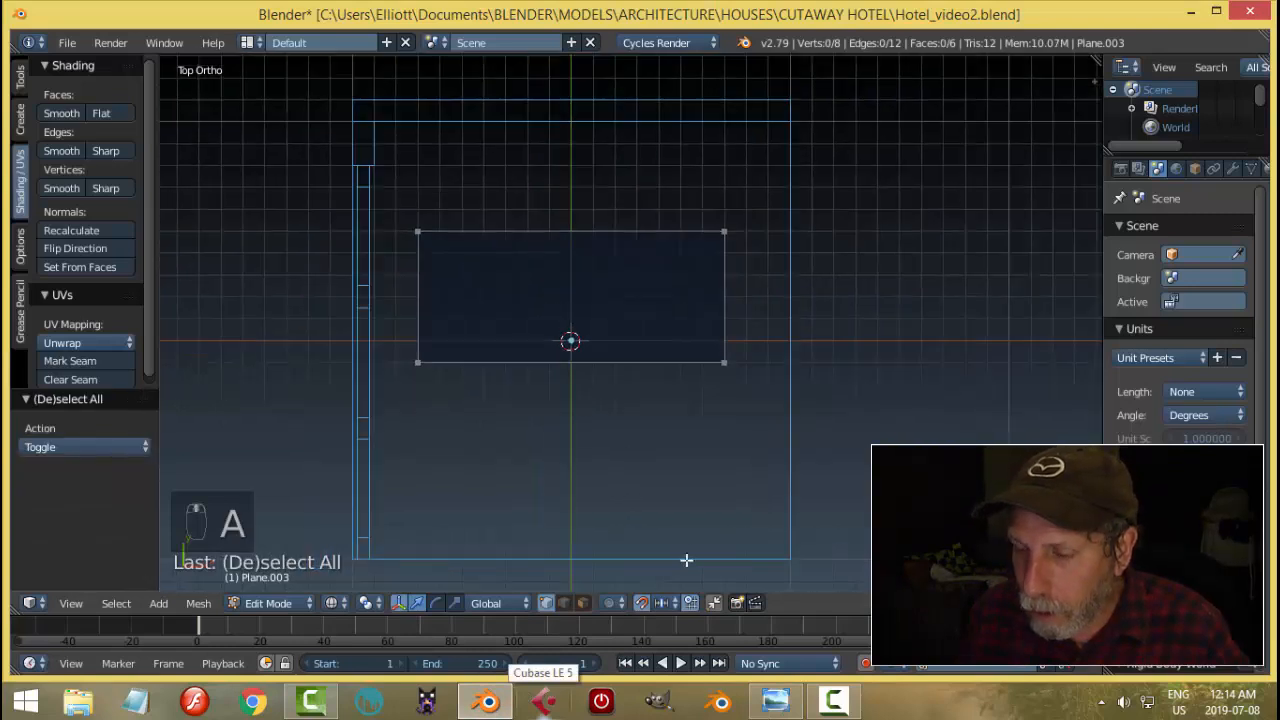
scroll(577, 438, up, 2)
shift+middle_drag(569, 363, 614, 363)
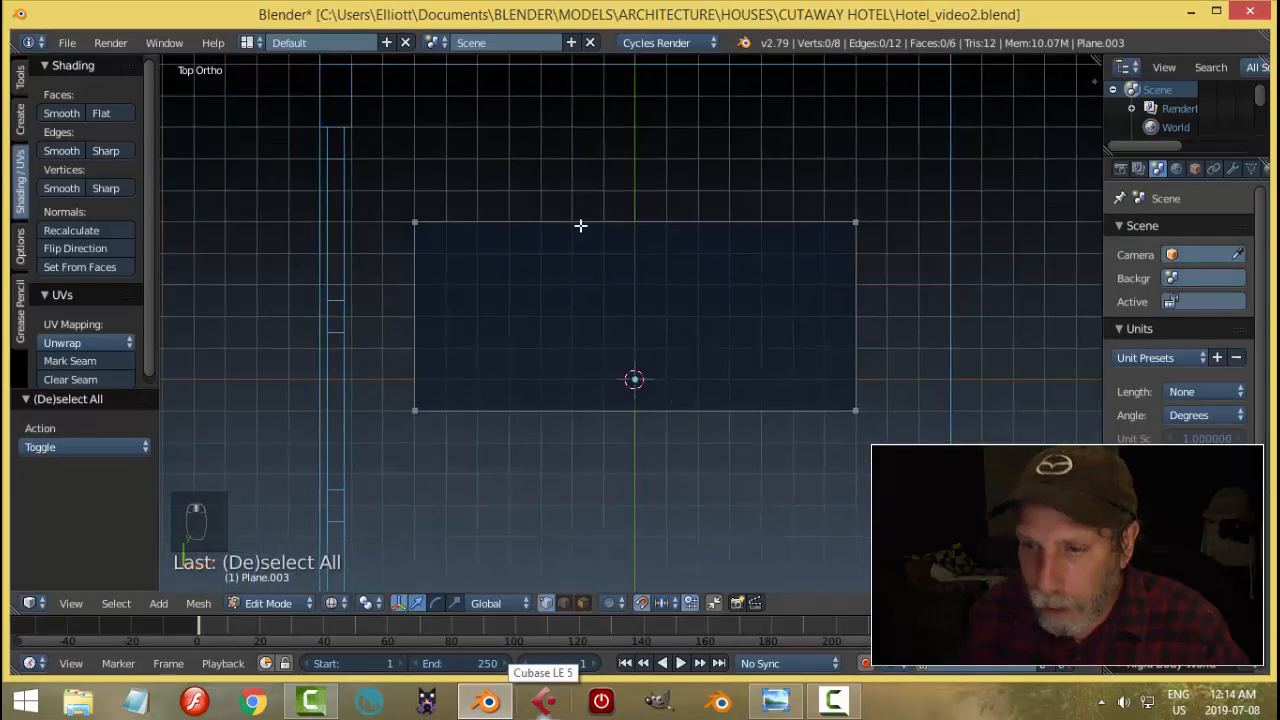
Step: Add a crosswise loop cut to the desk block and move it -0.6 along X, close to the window-wall end
key(ctrl+r)
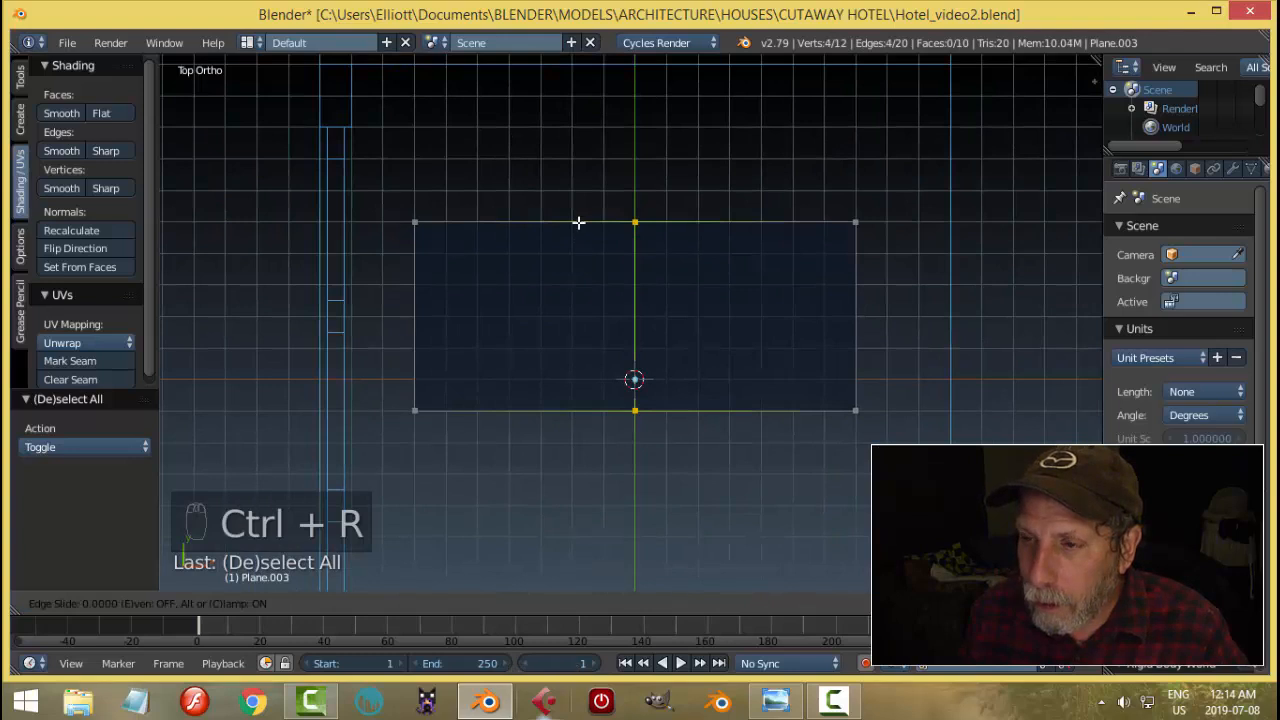
click(580, 225)
right_click(580, 225)
drag(692, 316, 500, 330)
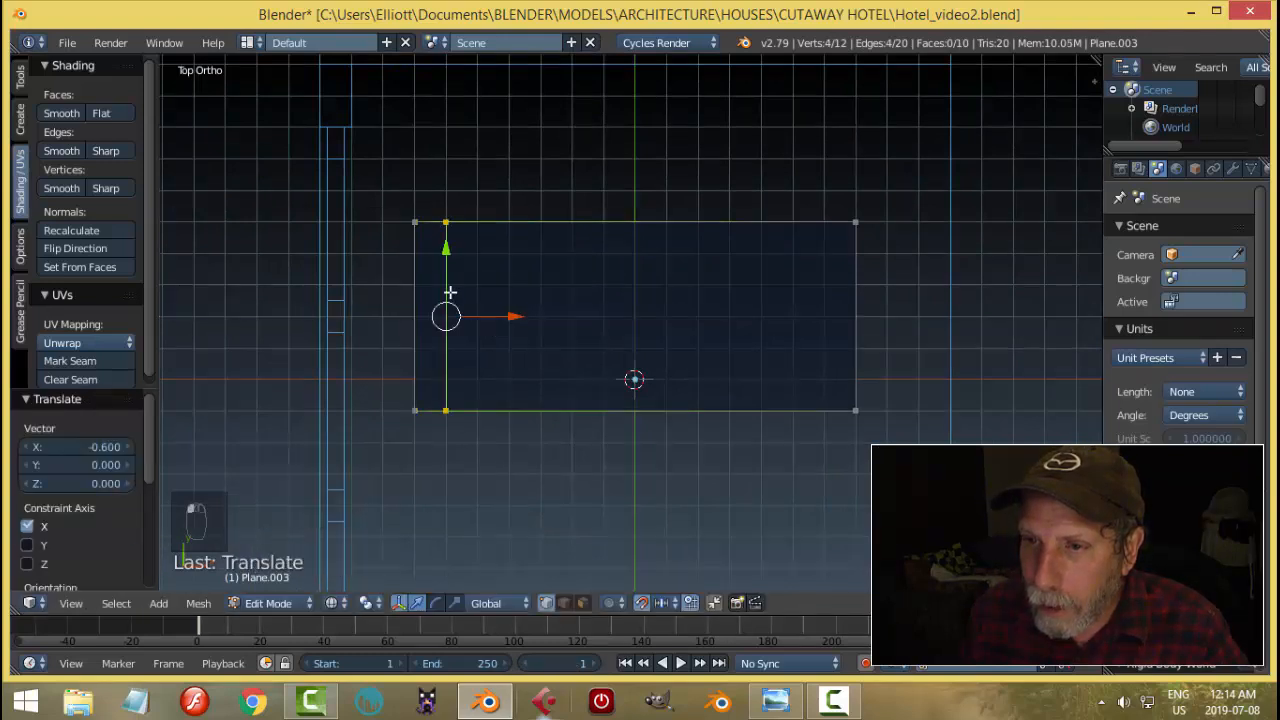
Step: Add a second crosswise loop cut, move it along X to one grid square from the opposite end, and clear the selection
key(ctrl+r)
click(657, 224)
right_click(657, 224)
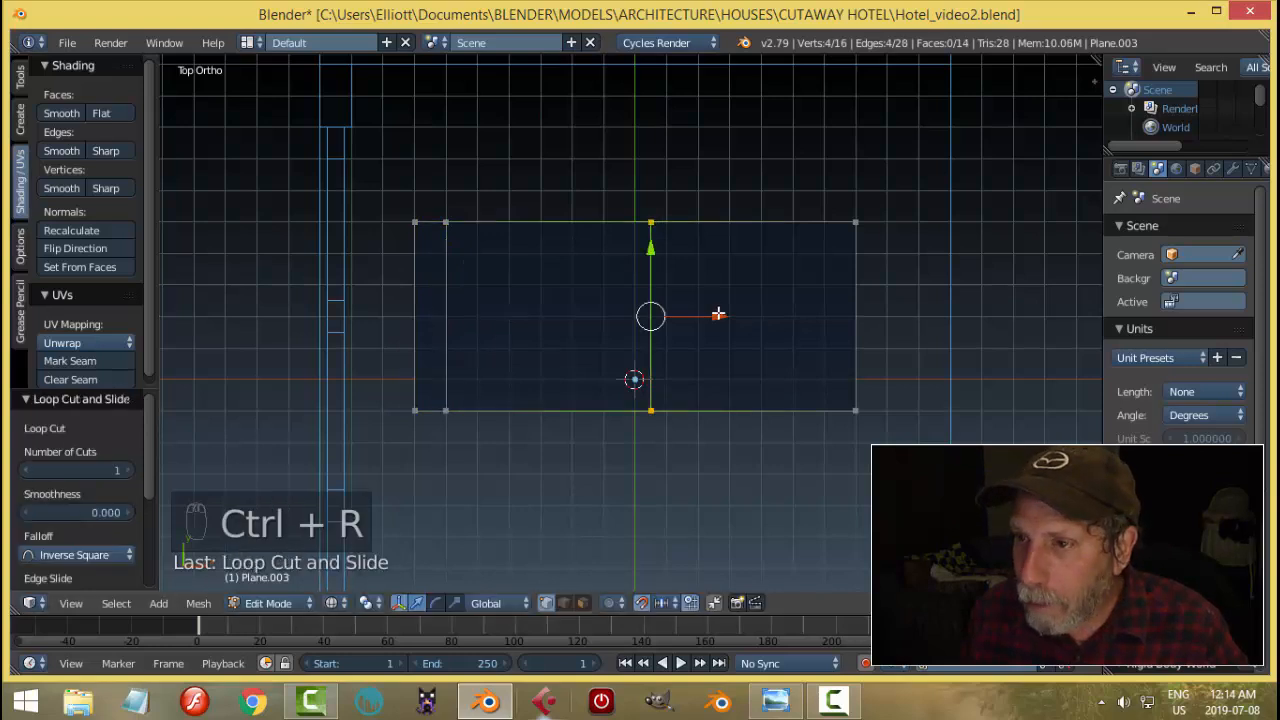
drag(716, 316, 891, 340)
key(a)
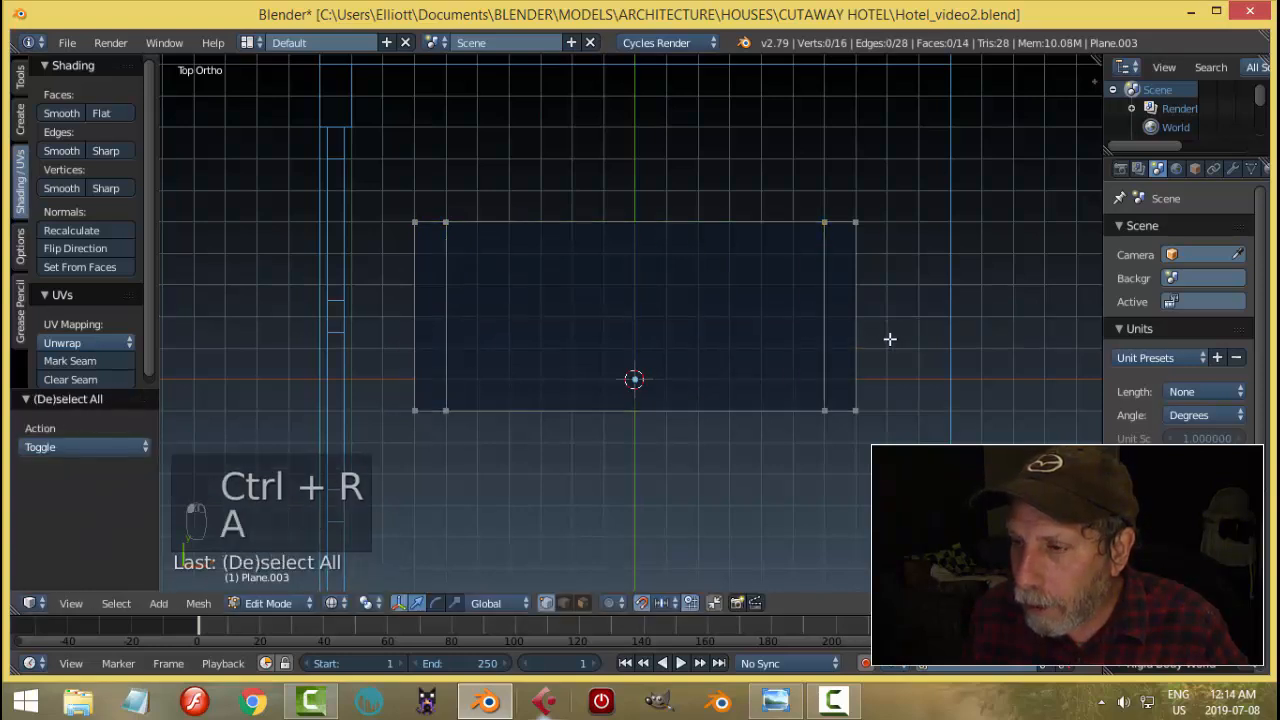
Step: Add a lengthwise loop cut through the desk block and move it -0.1 along Y
key(ctrl+r)
click(869, 376)
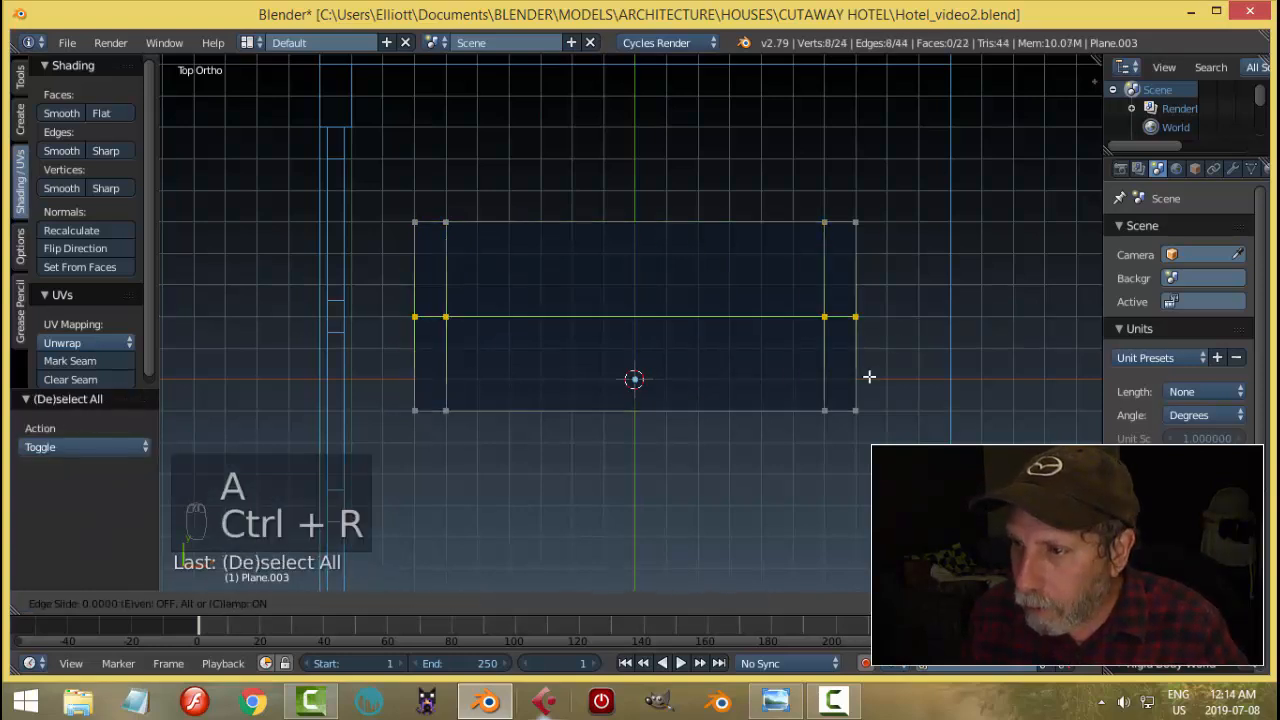
right_click(869, 376)
drag(636, 258, 642, 288)
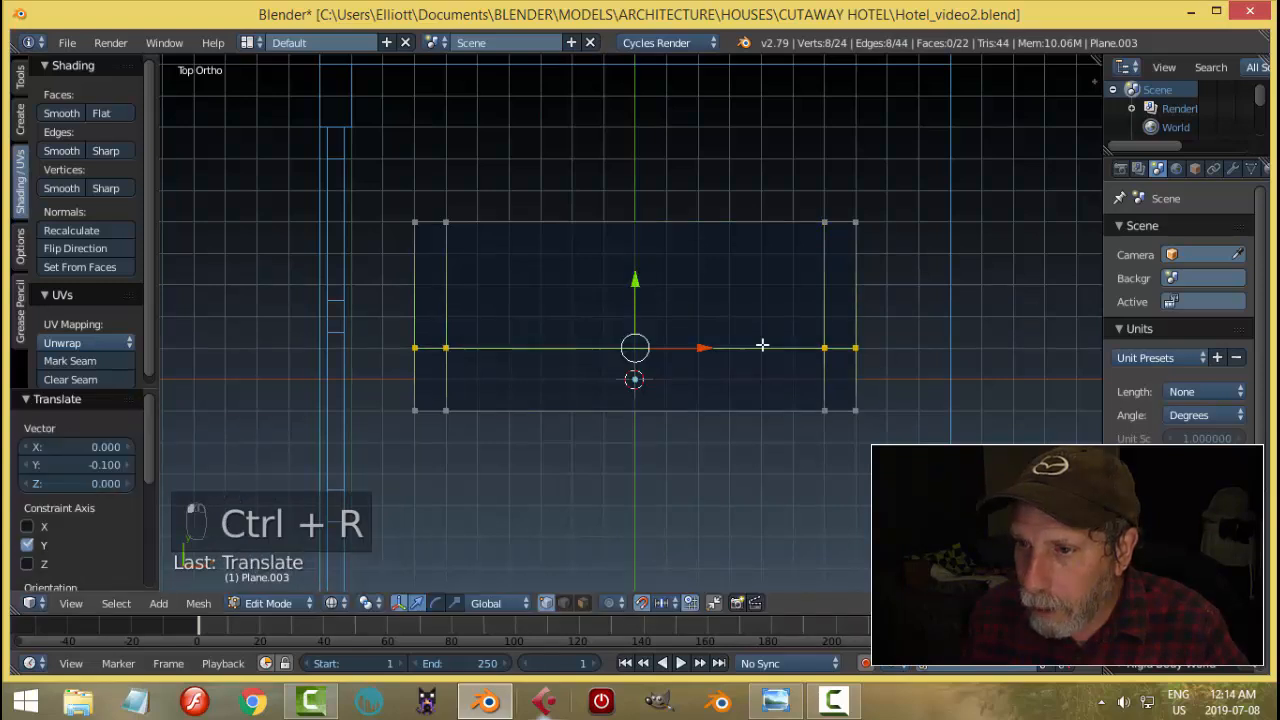
Step: Check the desk in the reference image, then in Blender's right view add a horizontal loop cut at about two thirds of the desk's height
click(778, 702)
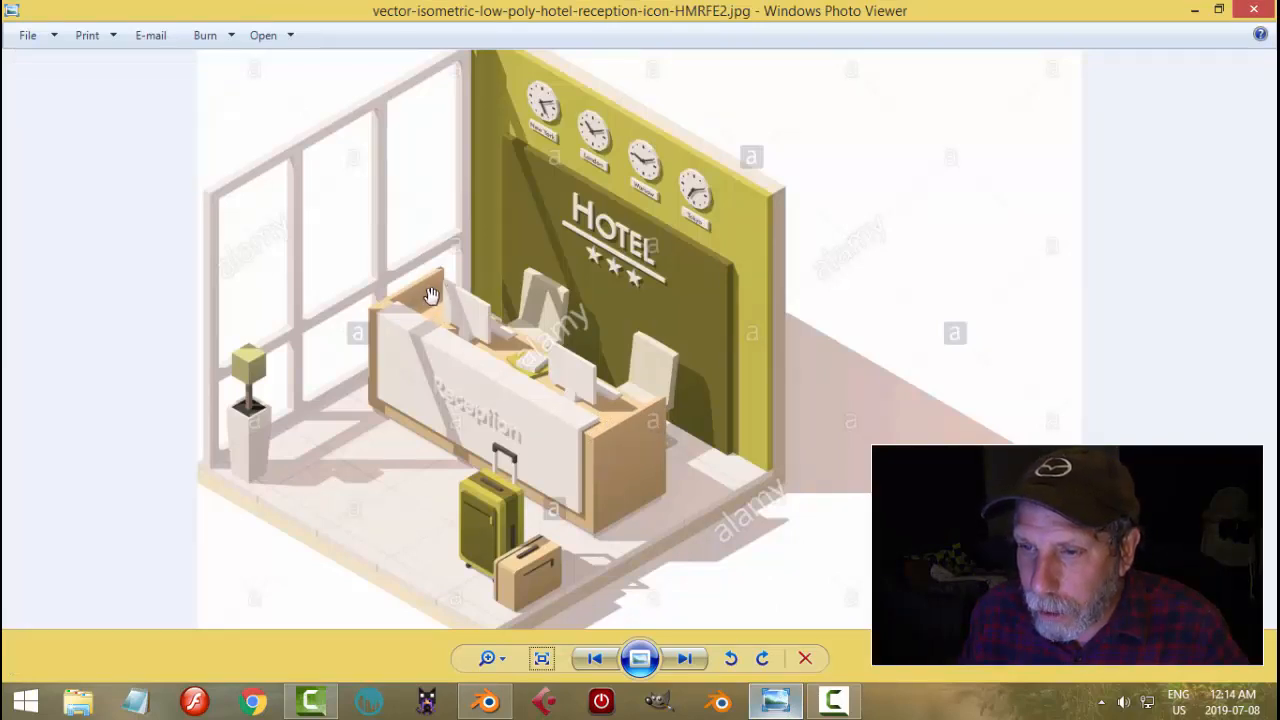
click(487, 701)
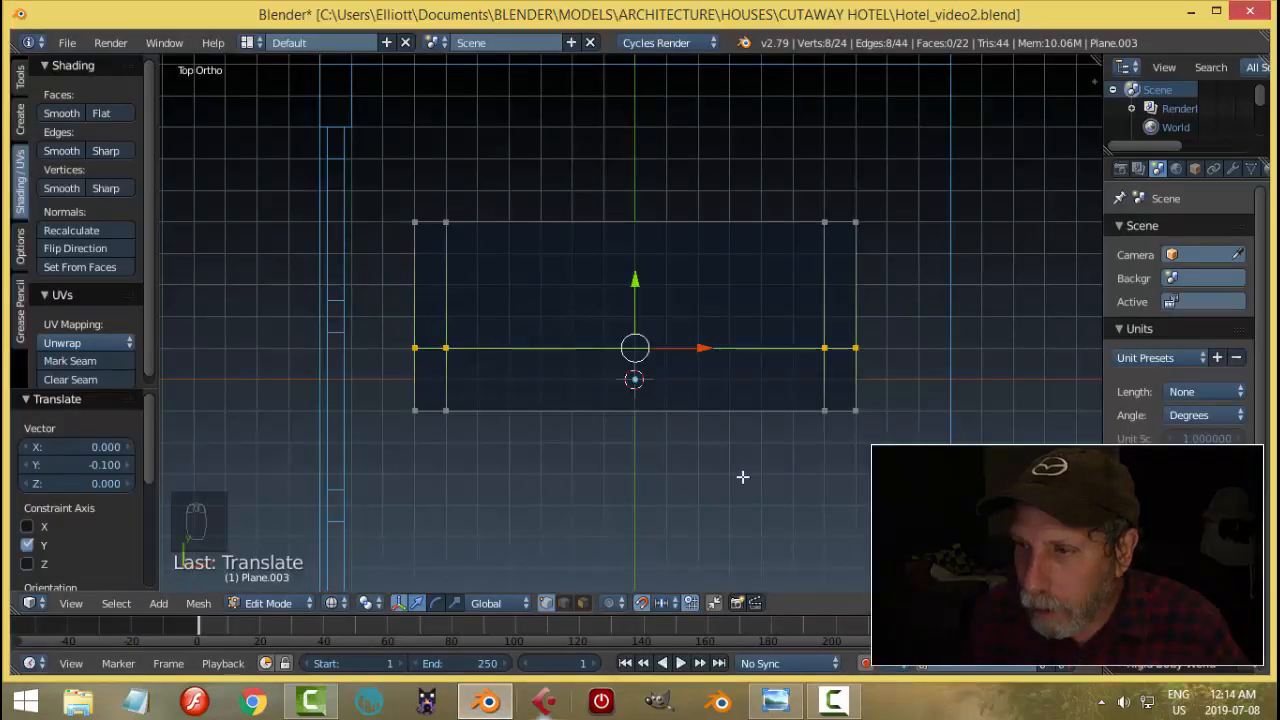
middle_drag(610, 333, 584, 298)
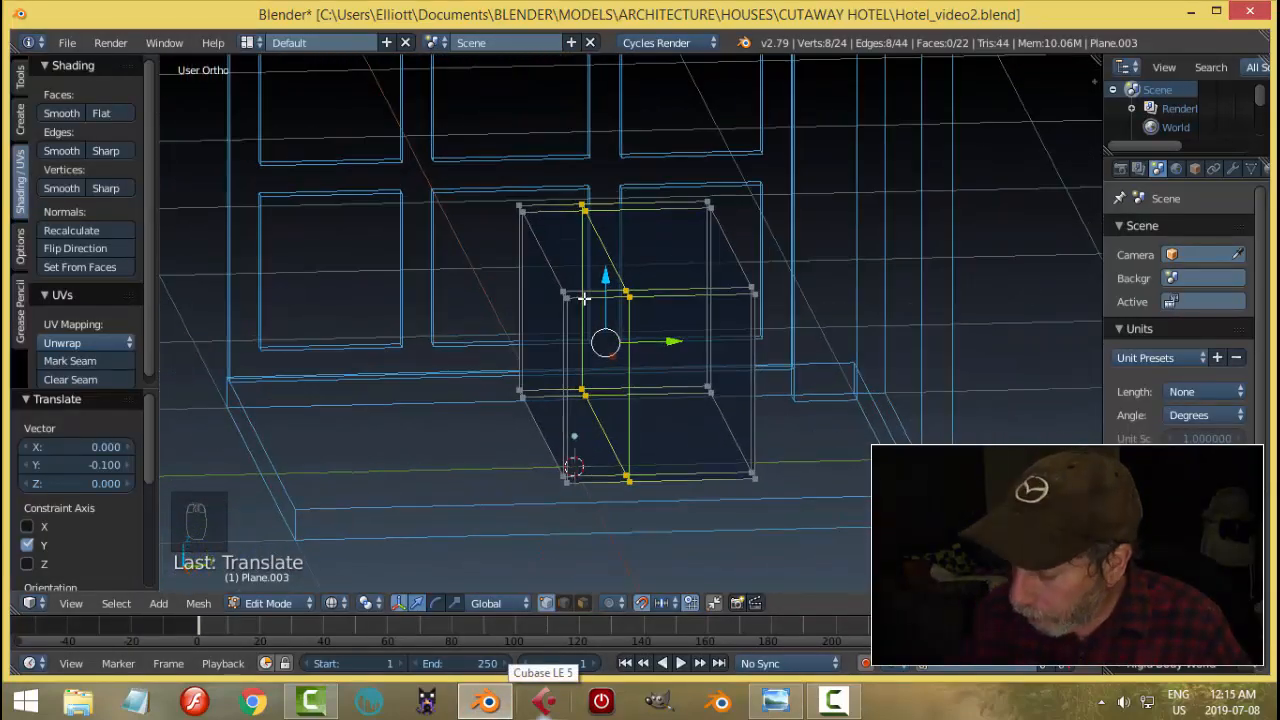
key(KP_3)
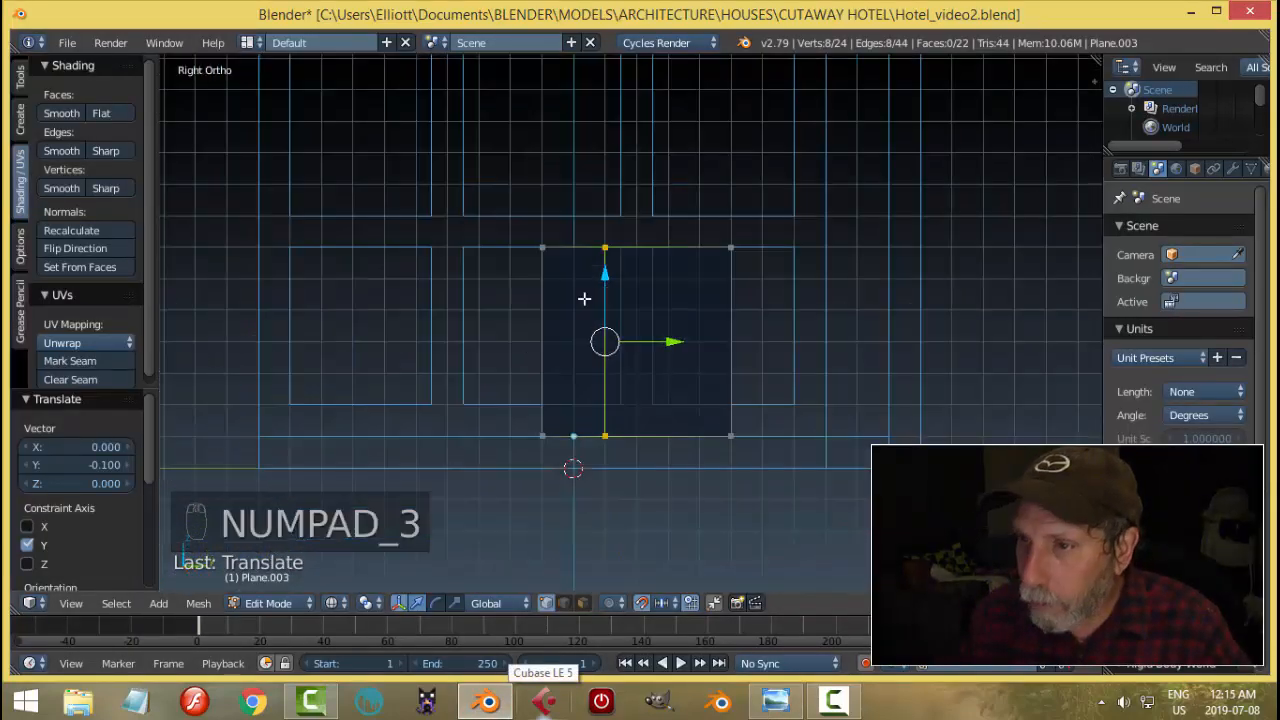
key(ctrl+r)
click(731, 323)
click(731, 303)
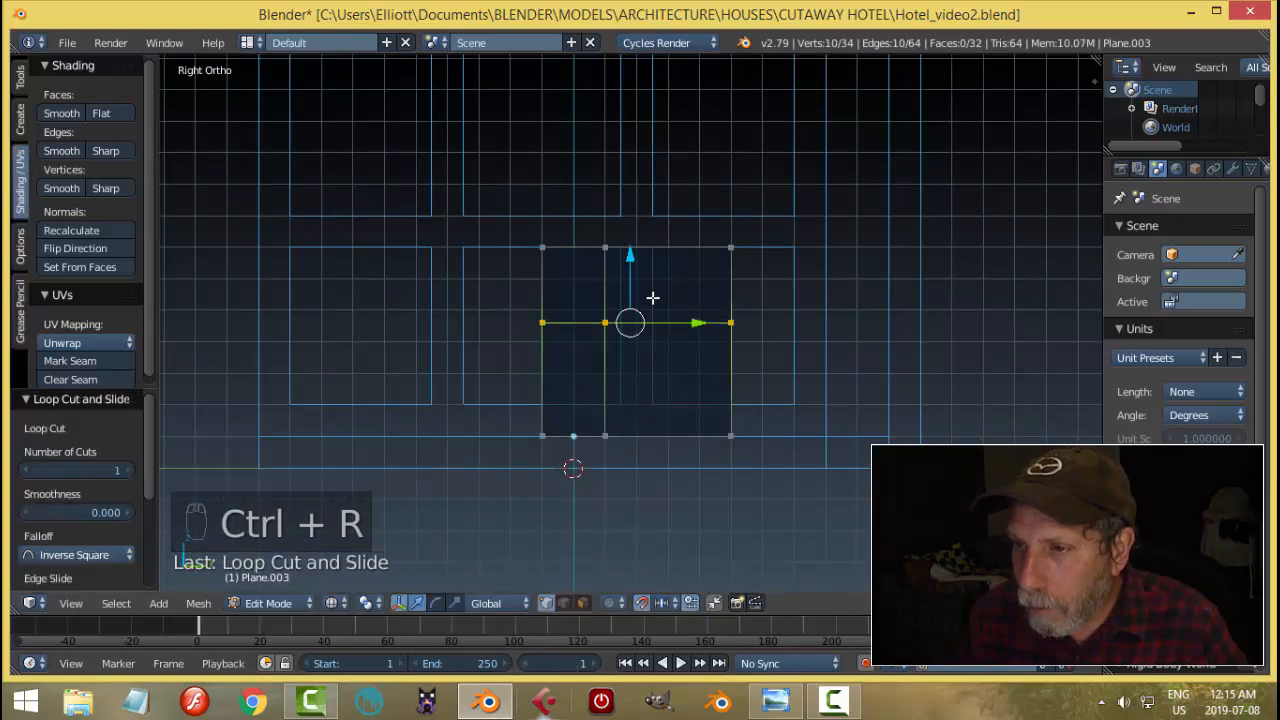
drag(632, 270, 632, 258)
key(a)
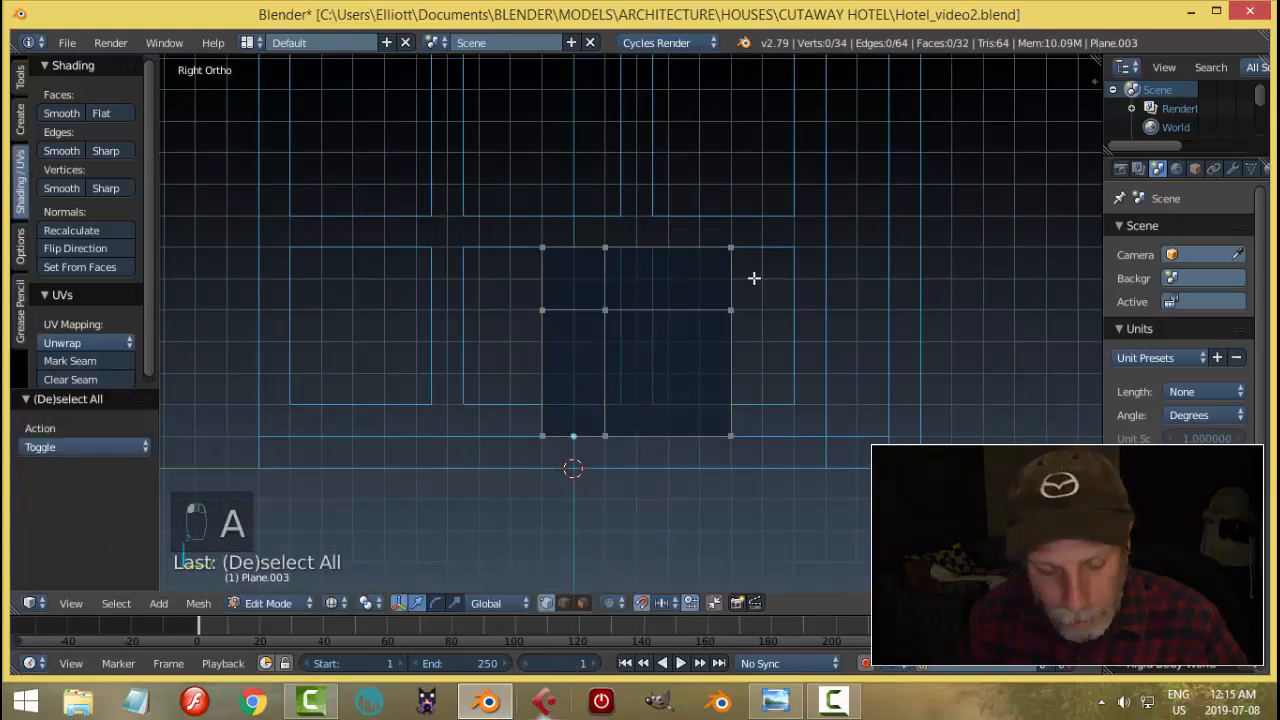
Step: In solid shading and face select mode, delete the large top face and the adjoining upper face on the desk's back-wall side
key(z)
mouse_move(729, 274)
middle_down()
mouse_move(749, 340)
mouse_move(664, 353)
mouse_move(709, 337)
mouse_move(731, 366)
mouse_move(772, 348)
middle_up()
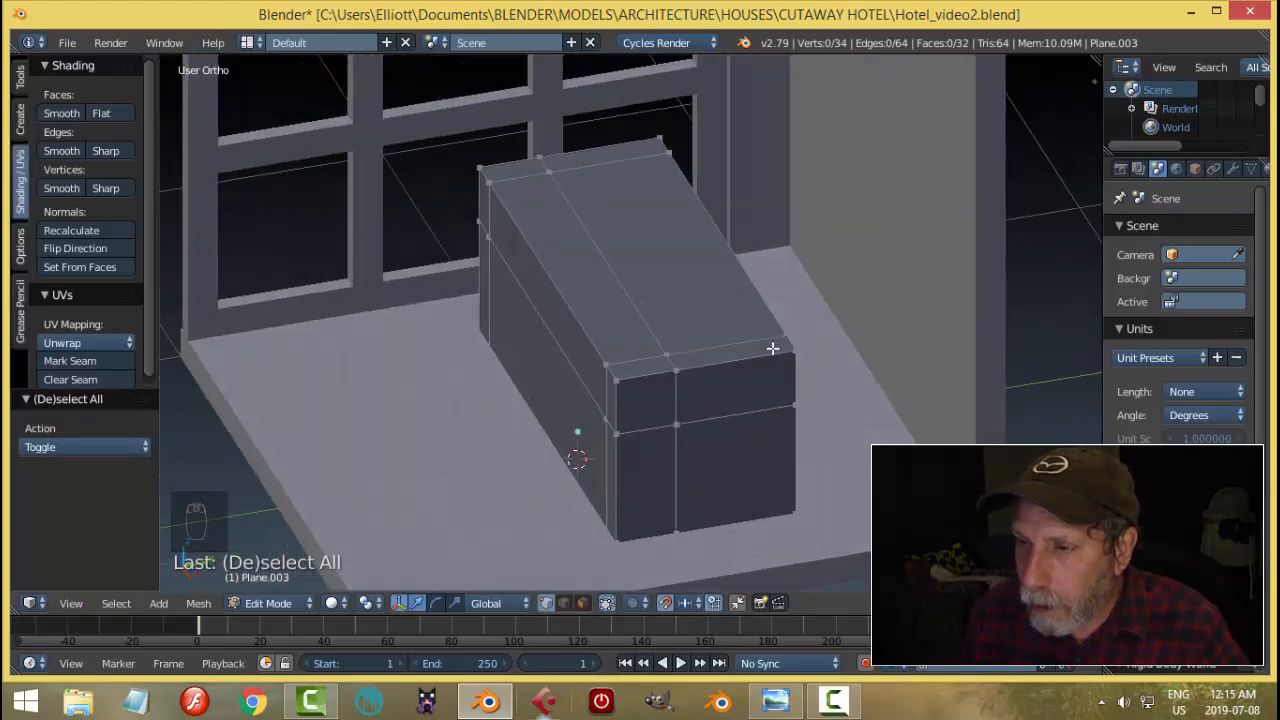
key(ctrl+Tab)
click(740, 386)
right_click(748, 272)
mouse_move(748, 272)
middle_down()
mouse_move(727, 276)
mouse_move(728, 338)
mouse_move(790, 329)
mouse_move(733, 287)
middle_up()
shift+right_click(732, 280)
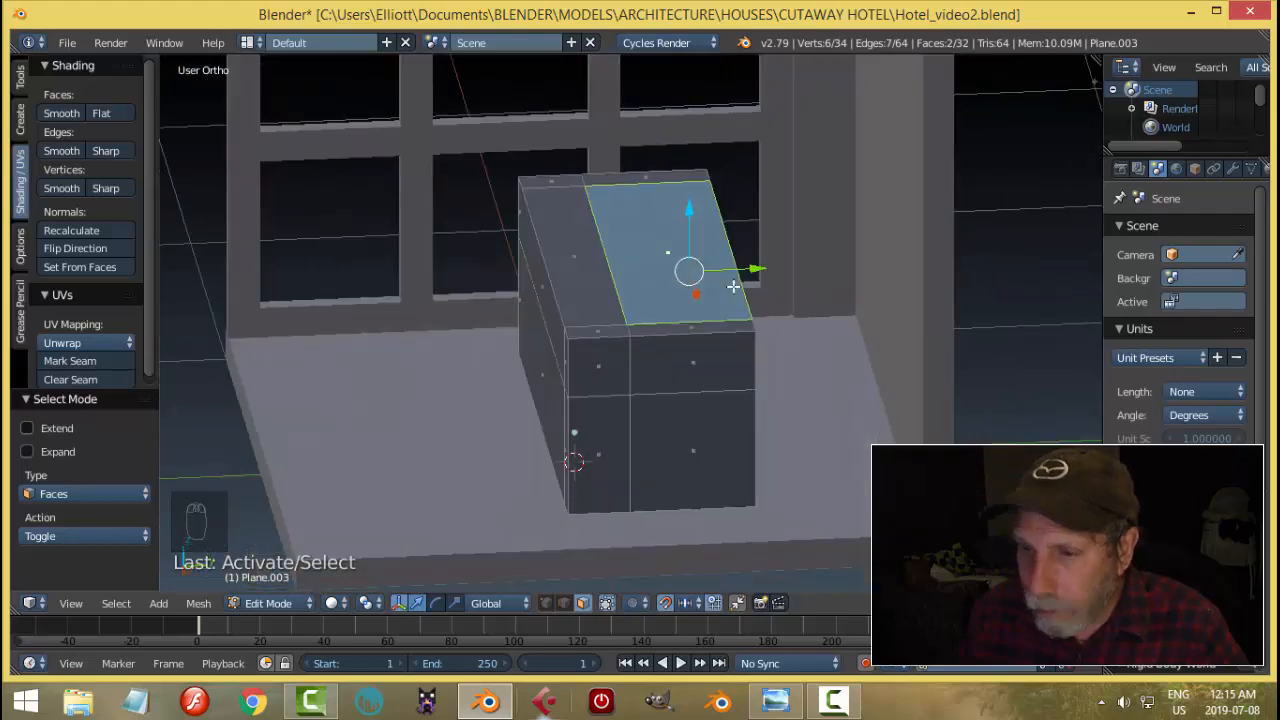
key(x)
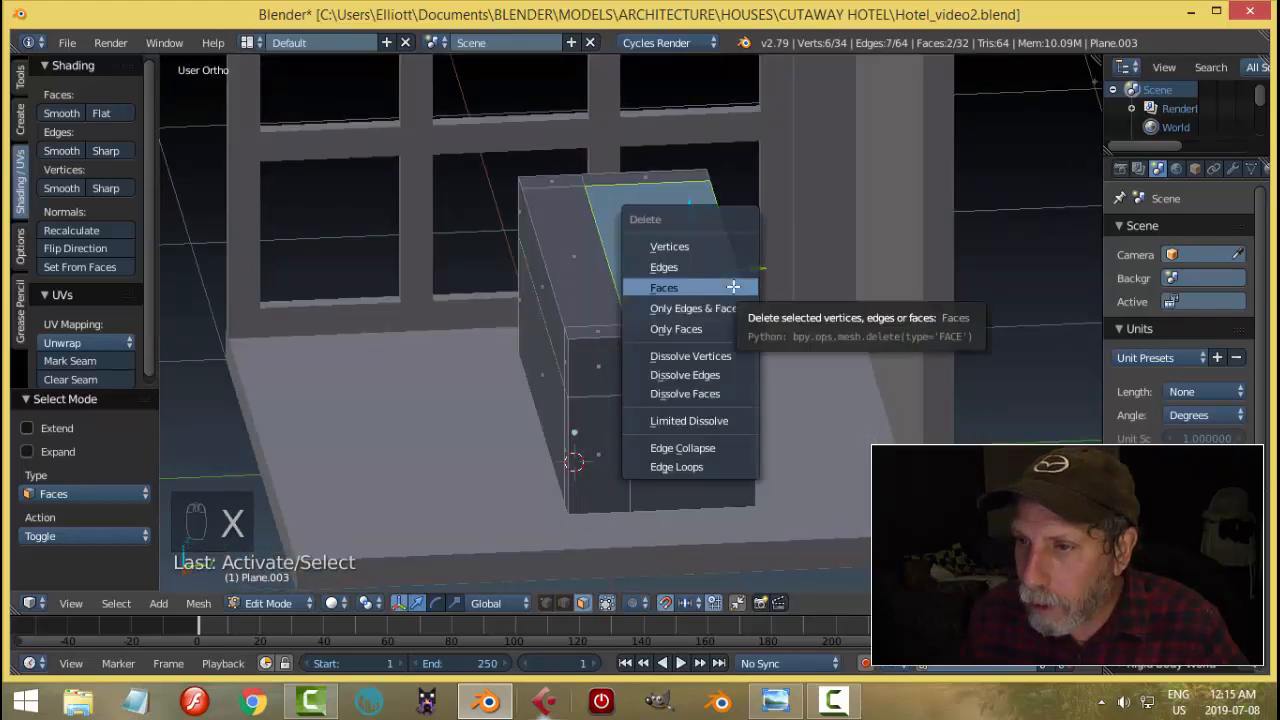
click(735, 287)
Step: Inspect the opened desk, return to Object Mode, and hide every object except the desk
middle_drag(783, 277, 761, 300)
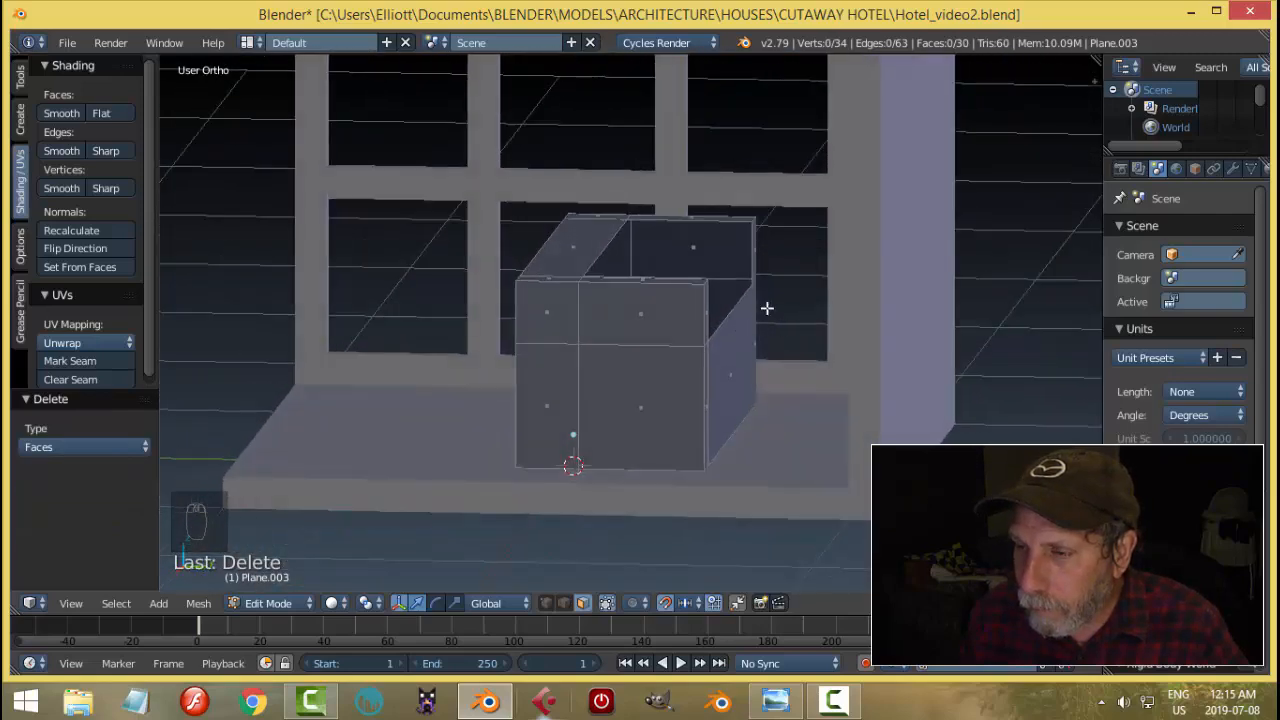
middle_drag(740, 304, 861, 275)
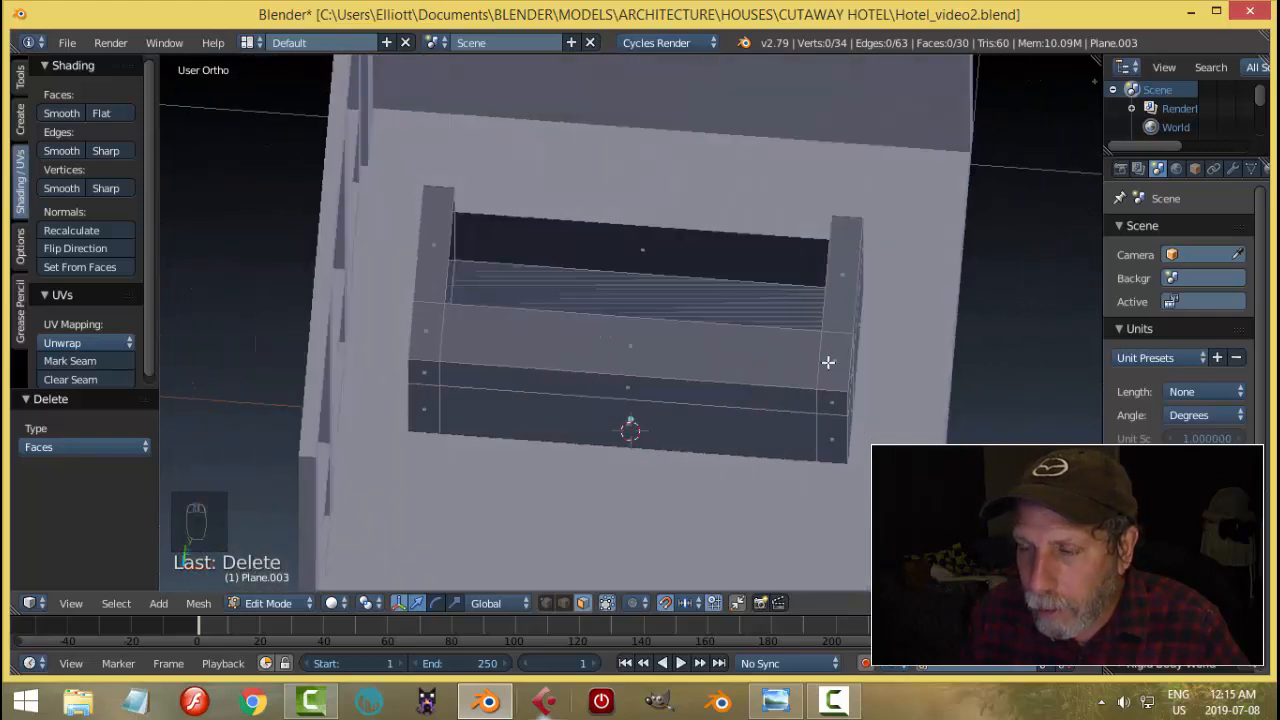
middle_drag(828, 362, 730, 307)
key(Tab)
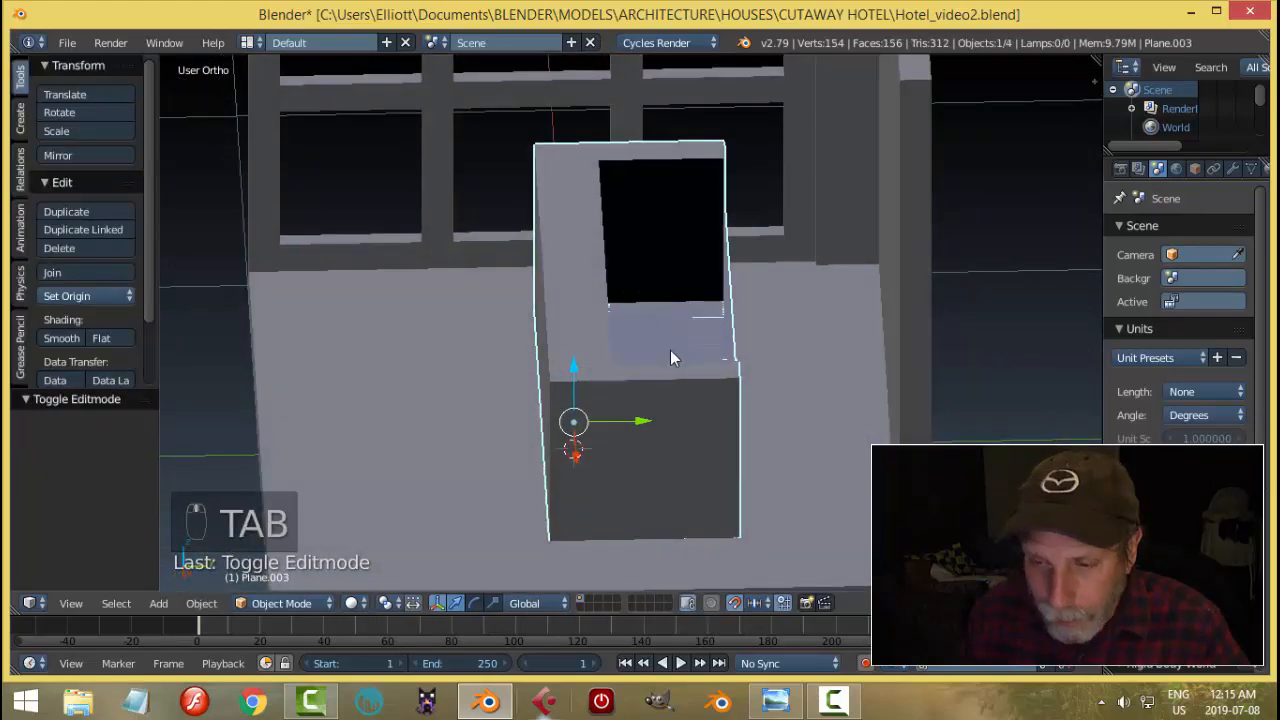
middle_drag(671, 351, 574, 282)
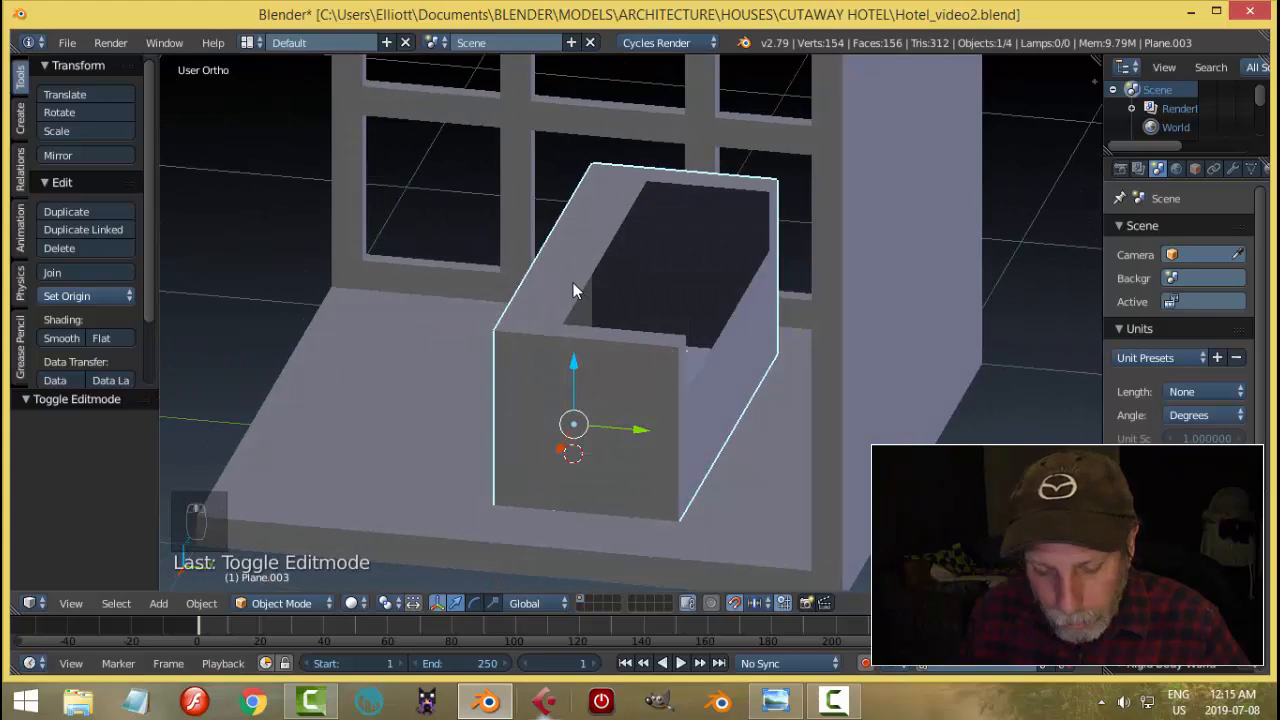
key(shift+h)
middle_drag(645, 321, 658, 355)
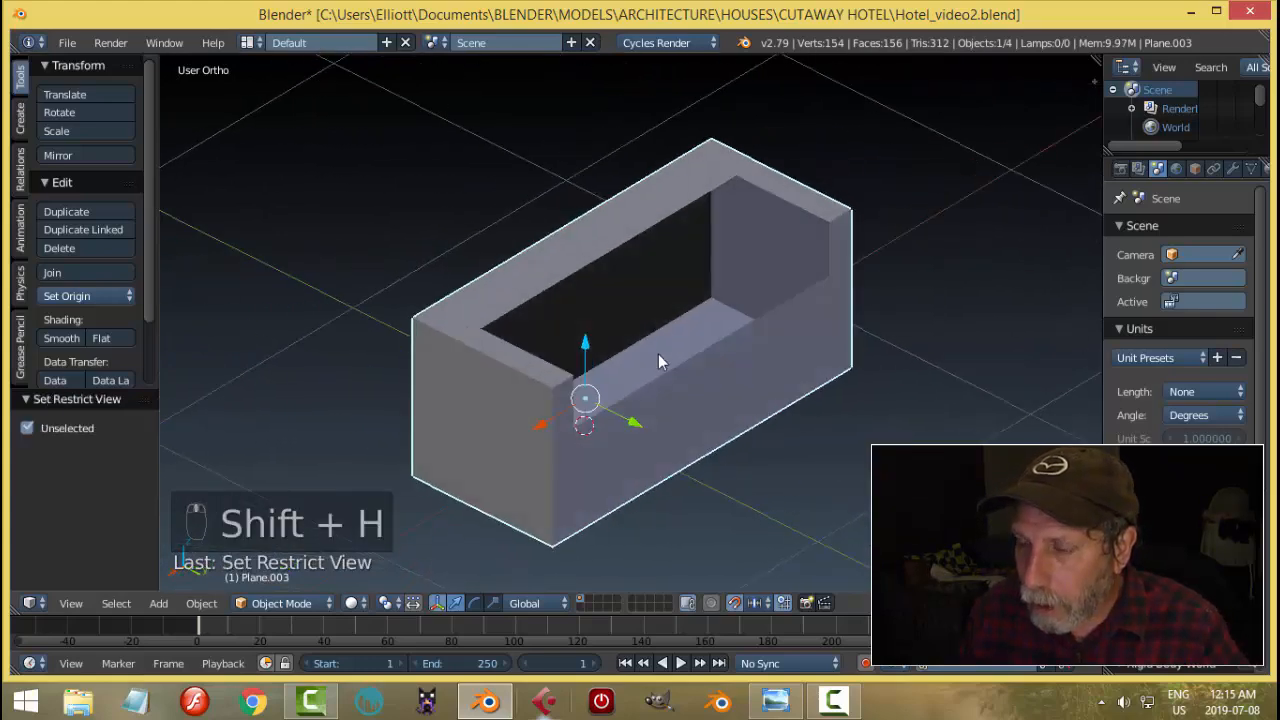
Step: Enter Edit Mode with vertex selection and examine the desk's open interior and missing inner walls from several angles
key(Tab)
click(770, 340)
middle_drag(791, 313, 446, 254)
key(ctrl+Tab)
click(745, 295)
middle_drag(503, 315, 814, 257)
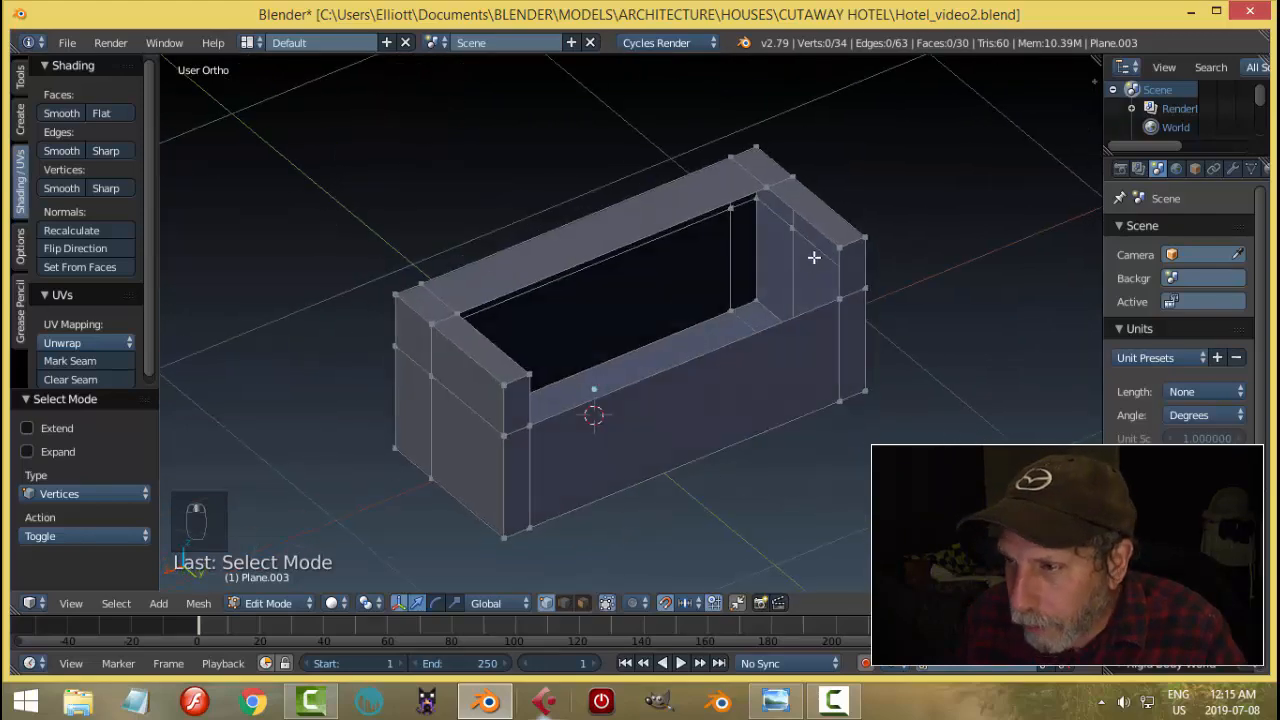
middle_drag(716, 287, 821, 277)
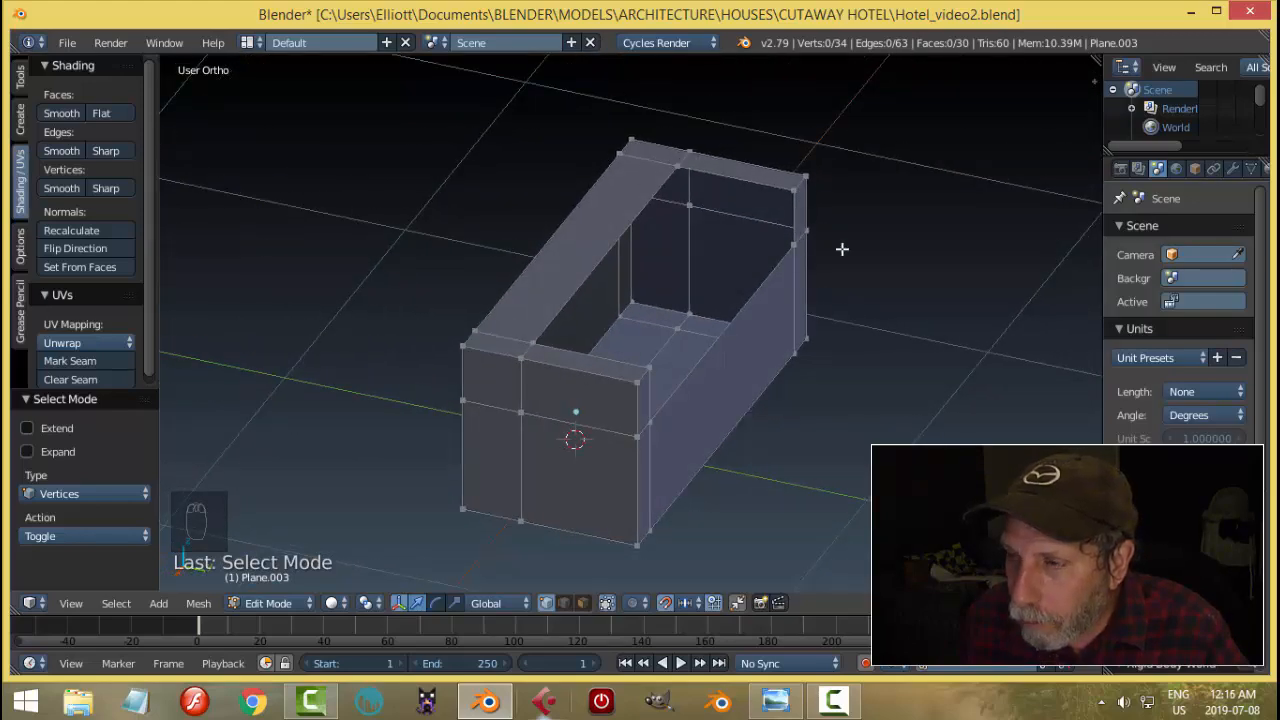
middle_drag(842, 249, 481, 241)
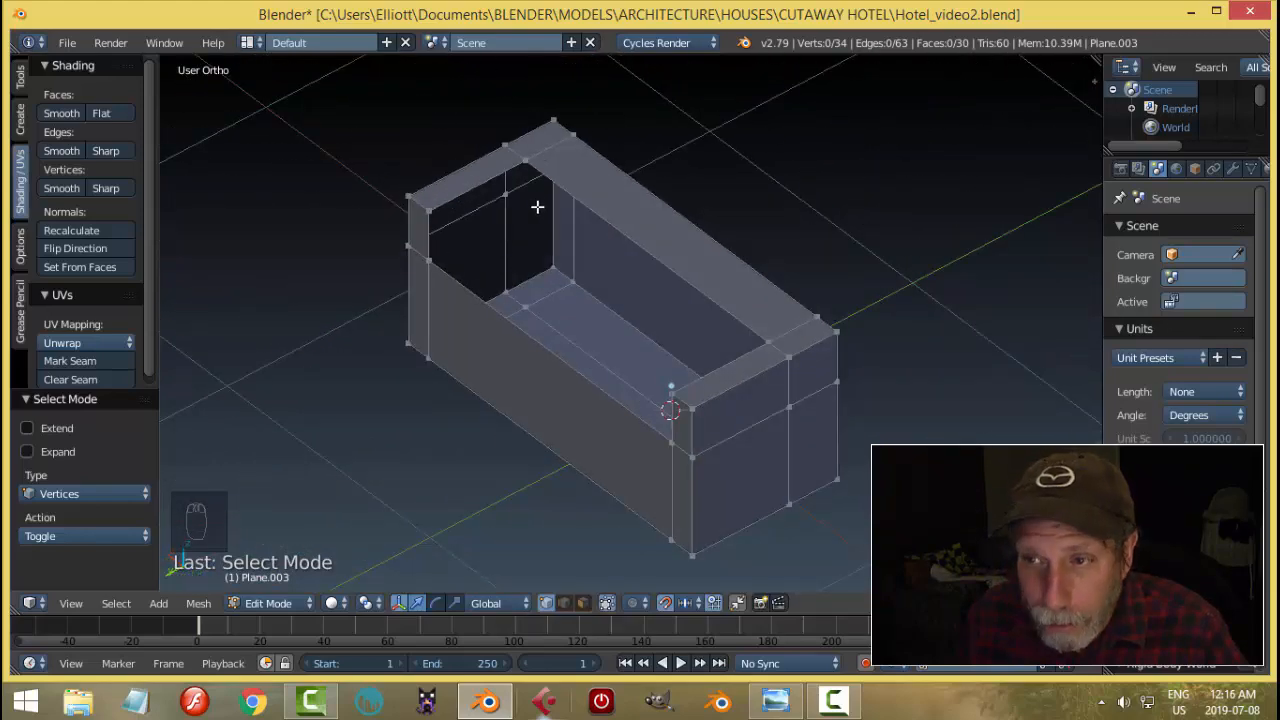
middle_drag(559, 228, 772, 218)
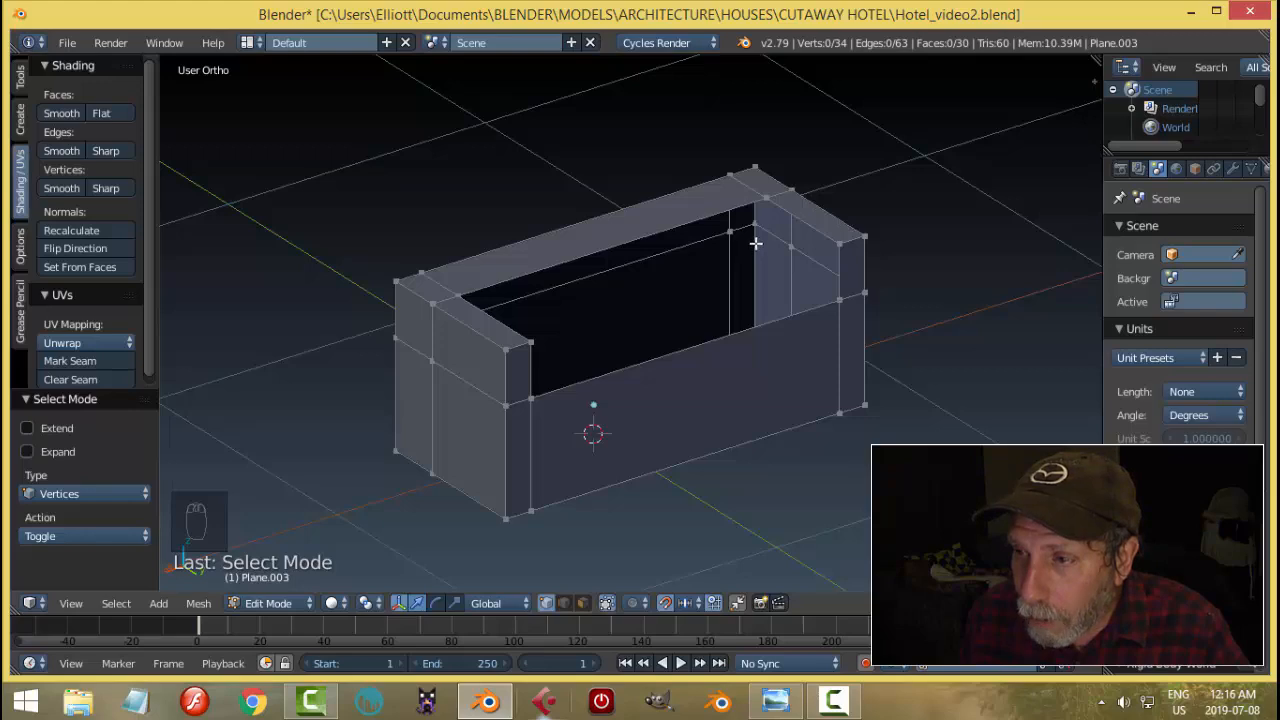
middle_drag(764, 252, 605, 314)
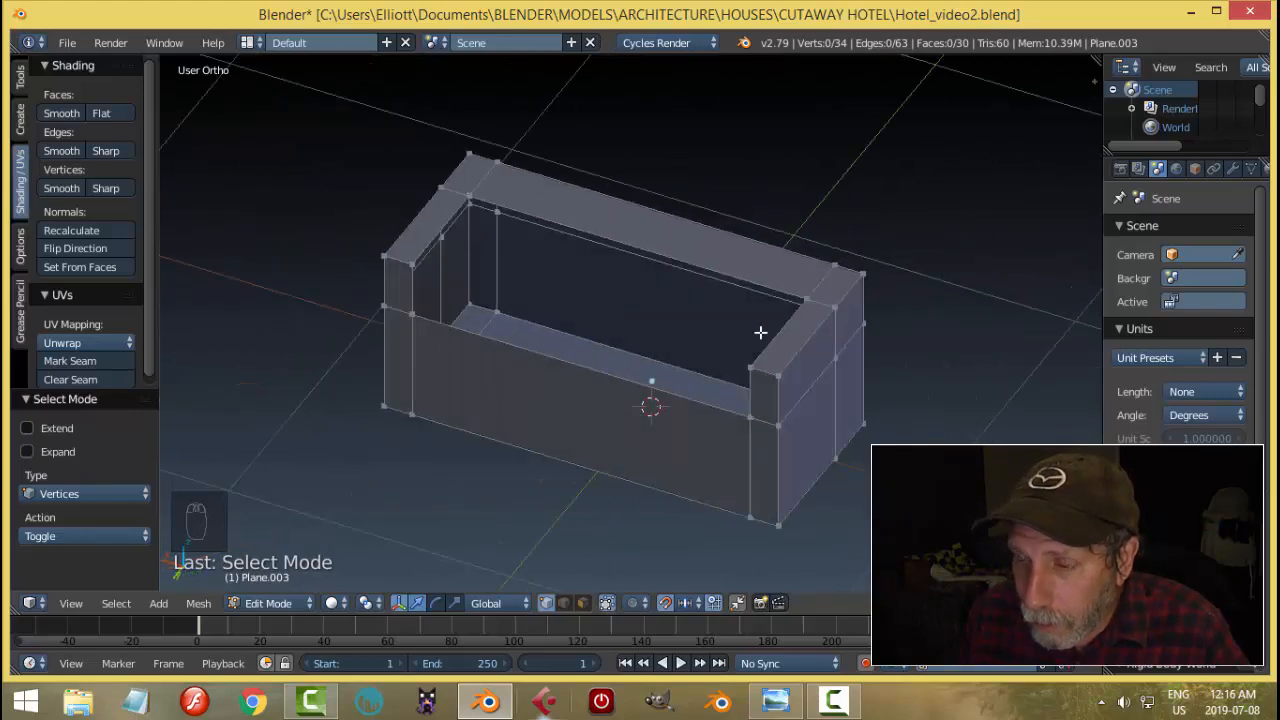
Step: Select the two vertices at the ends of the counter top's long inner edge
middle_drag(760, 332, 520, 170)
right_click(755, 185)
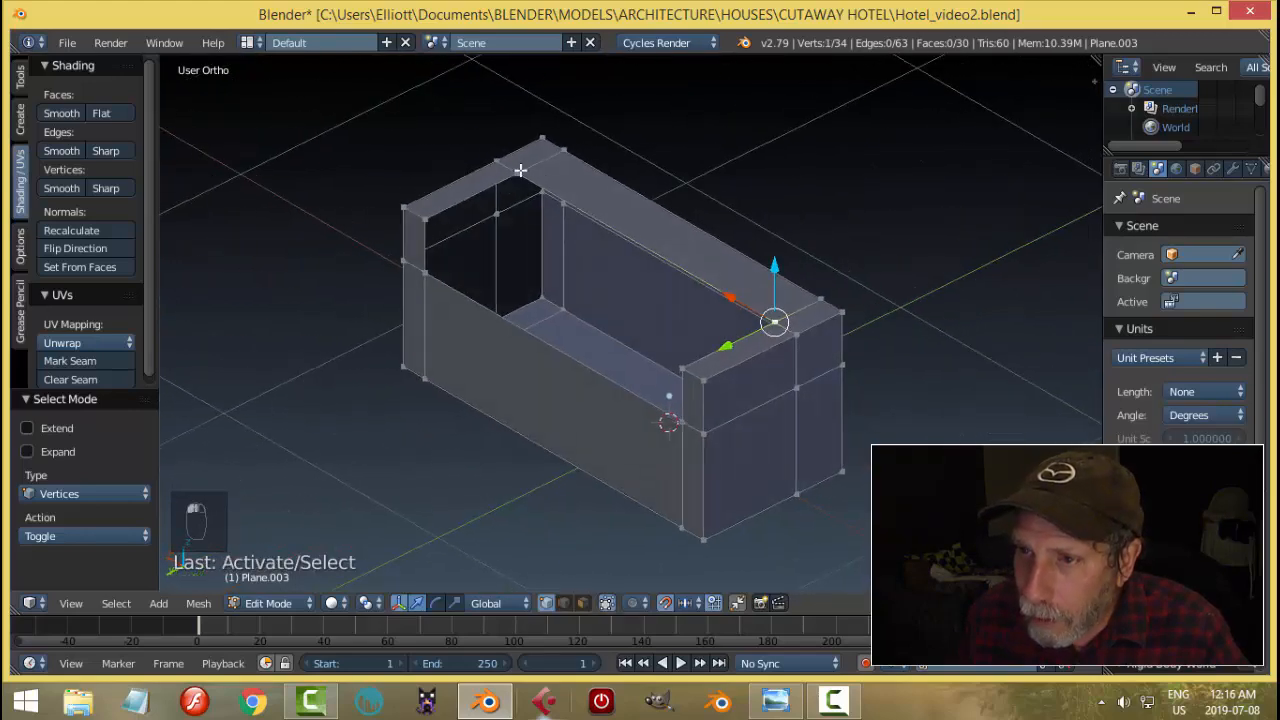
shift+right_click(517, 172)
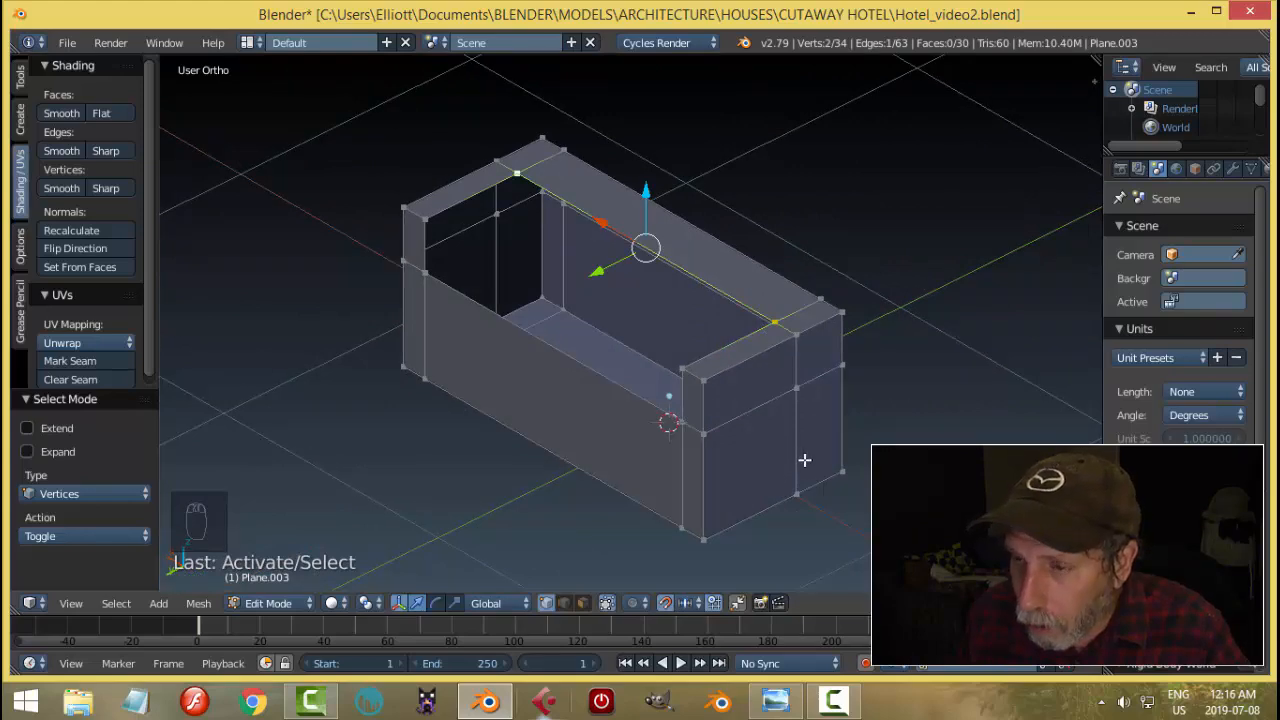
middle_drag(804, 460, 1010, 409)
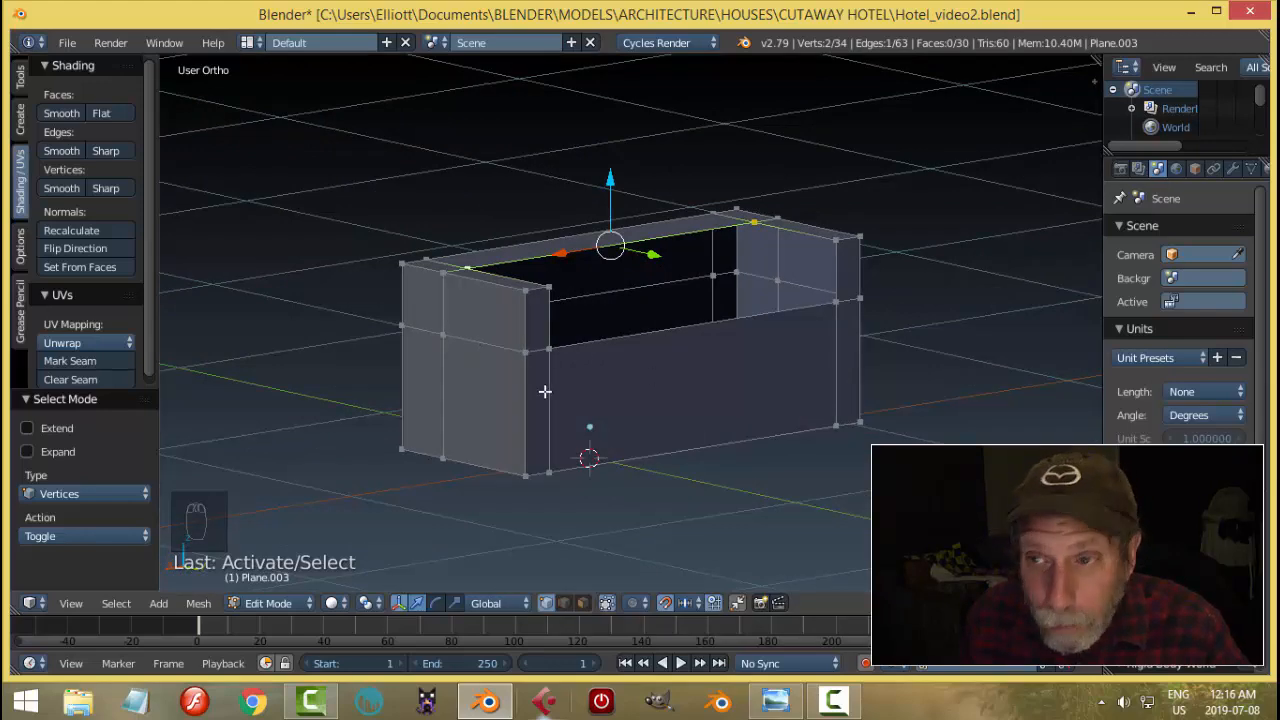
middle_drag(774, 391, 748, 406)
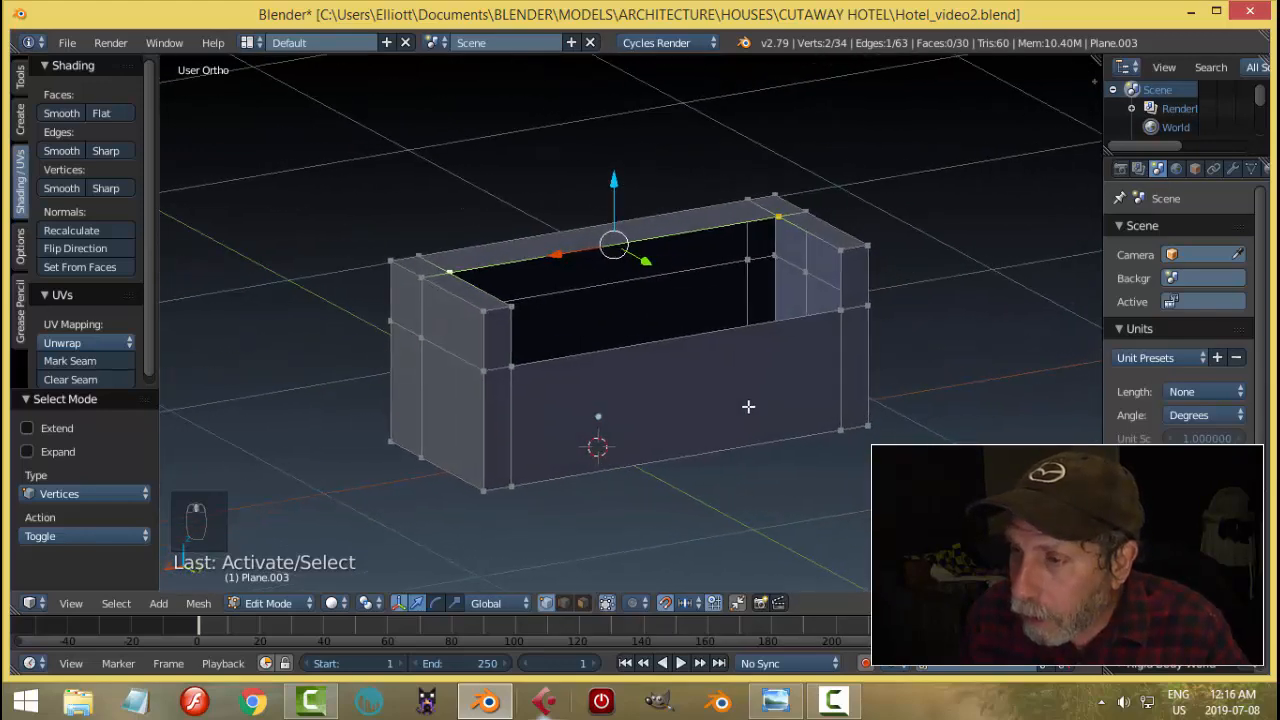
Step: Set the snap element to Vertex and examine the selected counter edge from the back of the desk
click(690, 603)
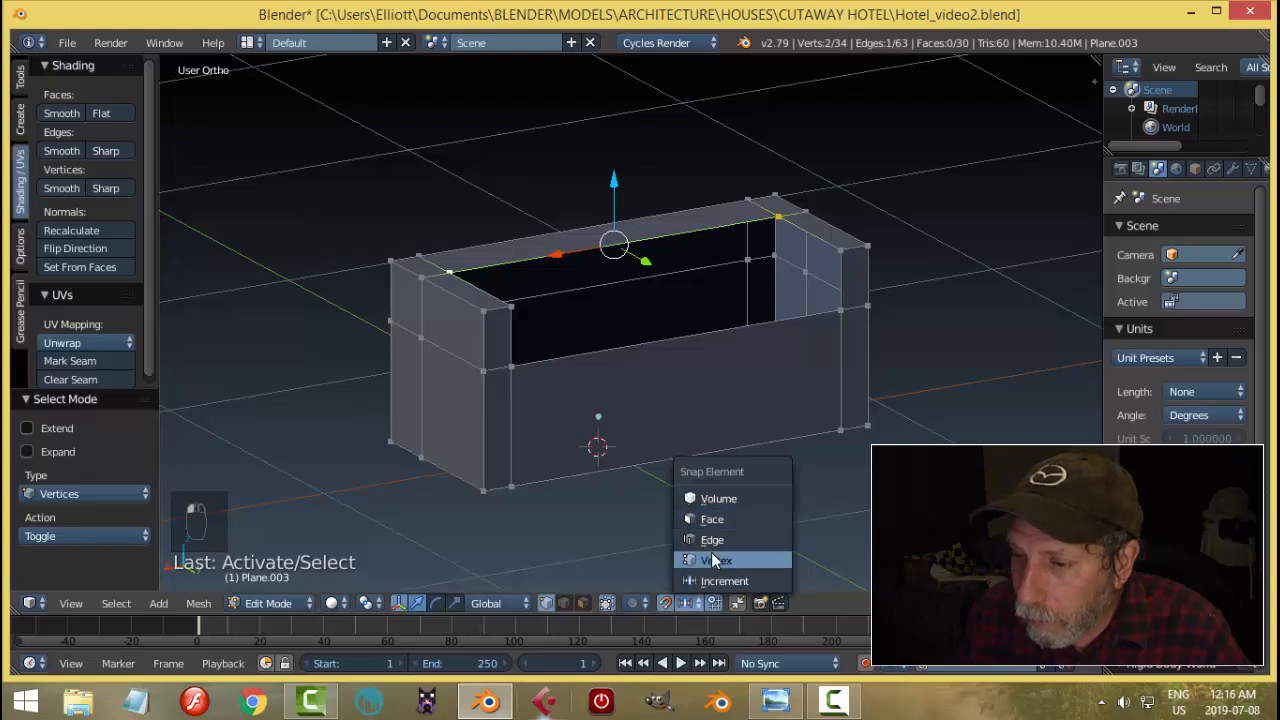
click(714, 561)
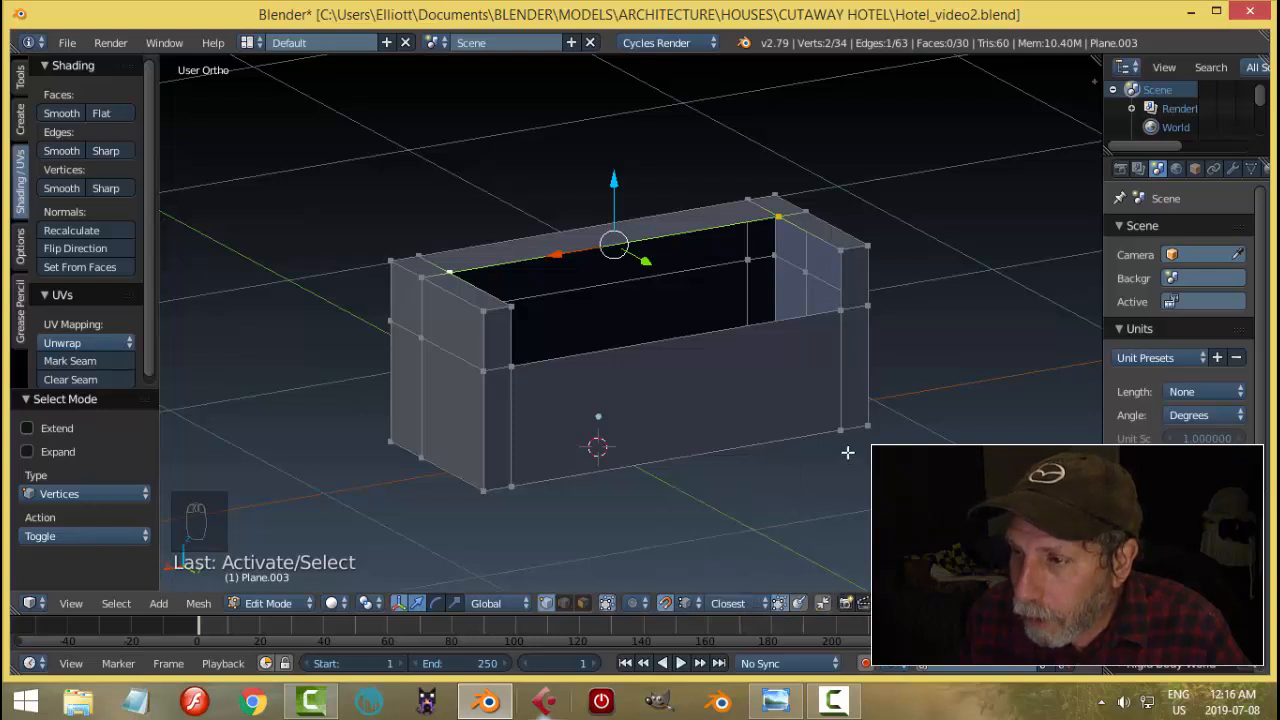
middle_drag(847, 452, 854, 449)
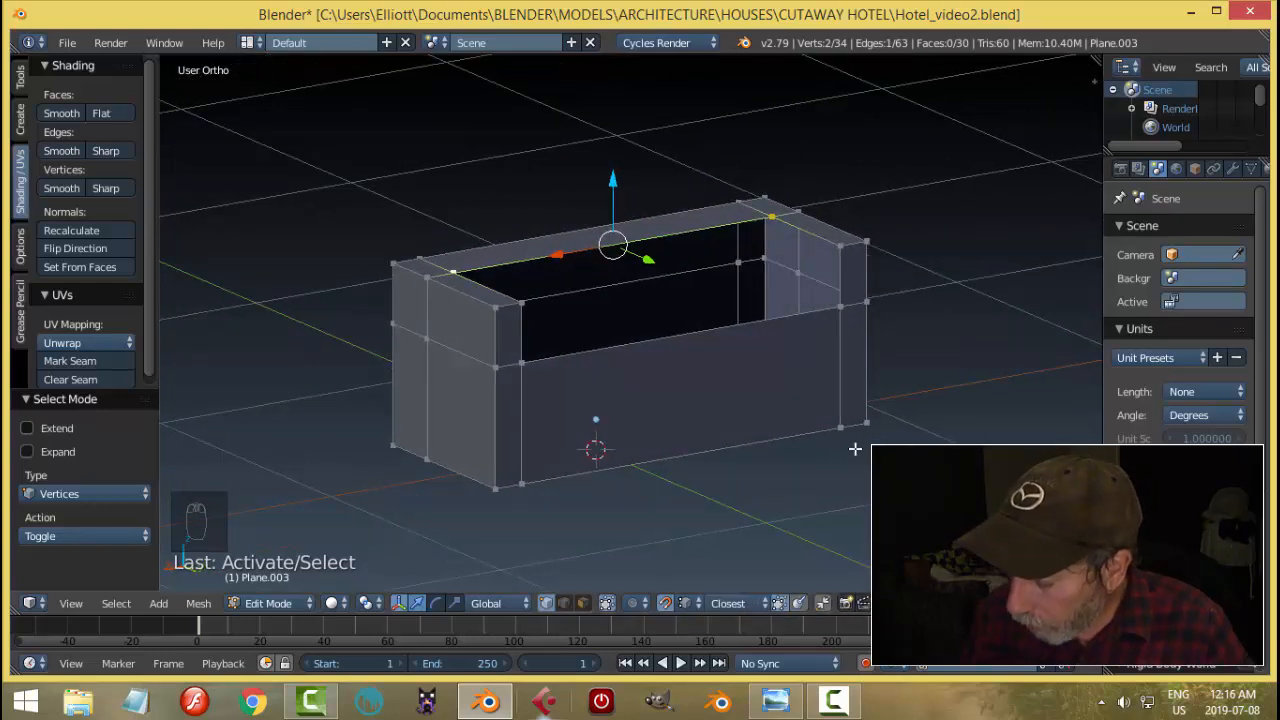
key(ctrl+KP_1)
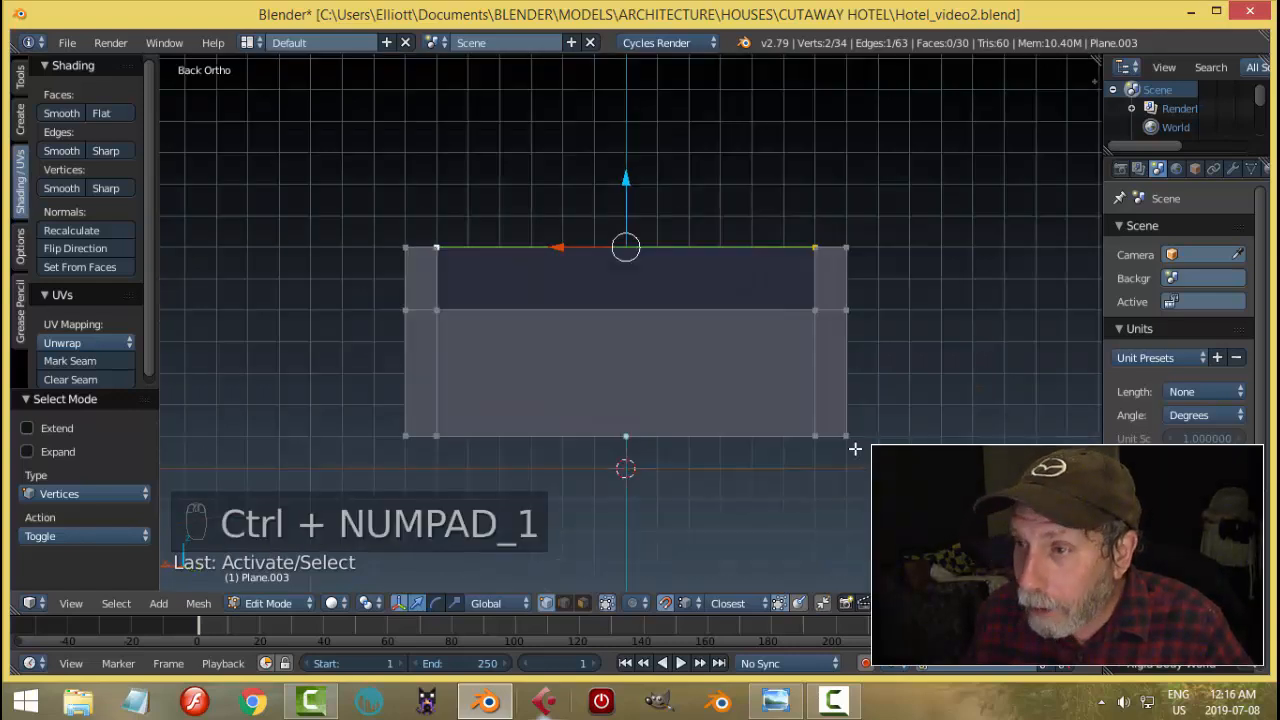
scroll(685, 445, up, 2)
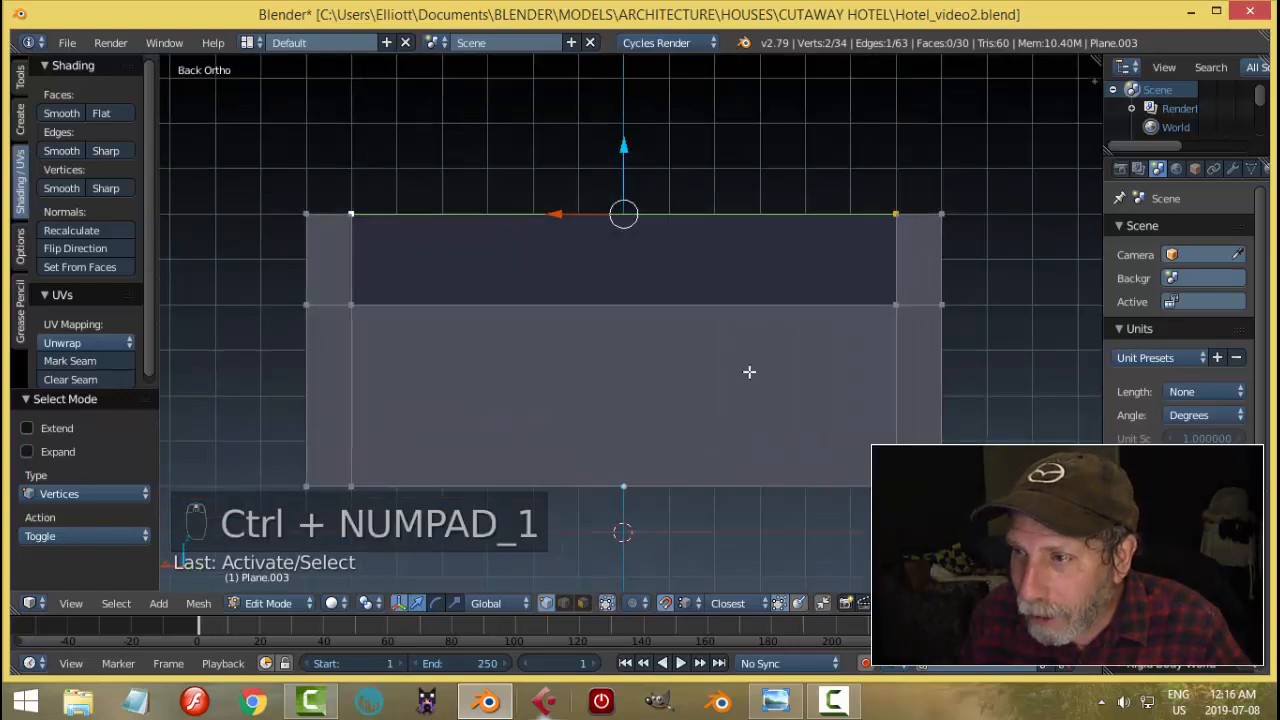
shift+middle_drag(729, 367, 698, 394)
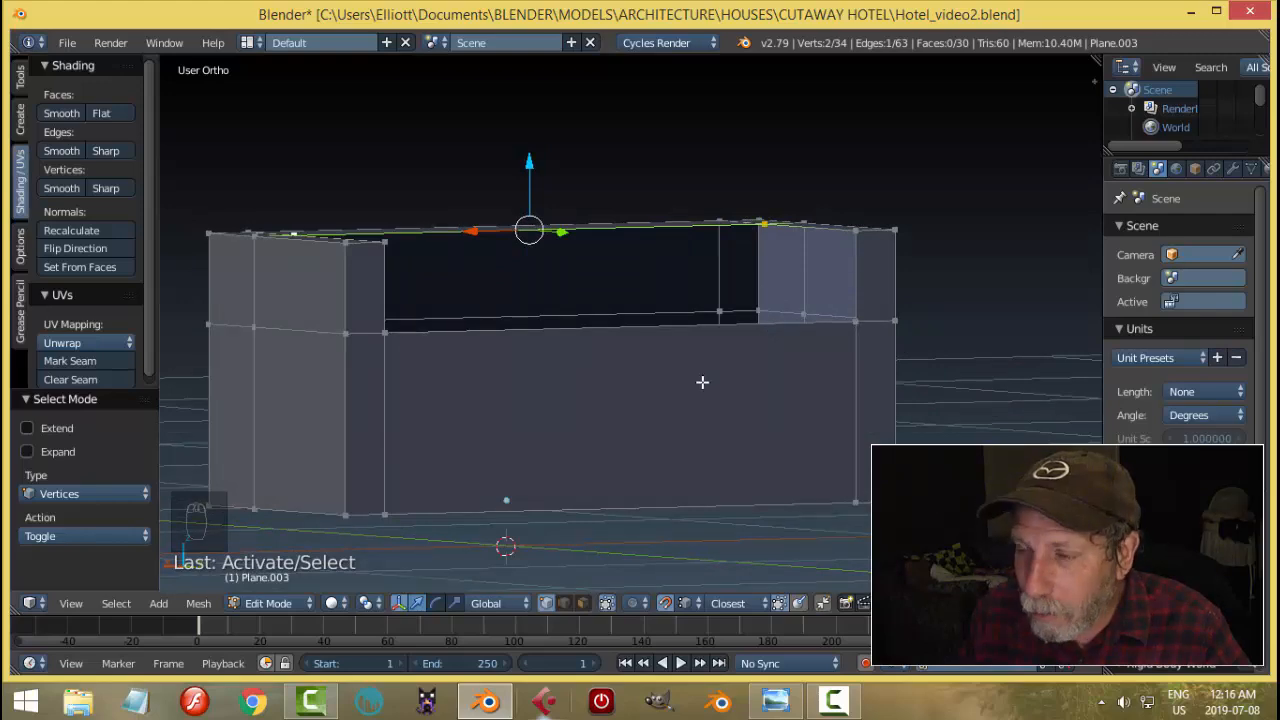
Step: Extrude the selected counter edge 0.2 units straight down from the back view, snapping it to the lower desk line
middle_drag(702, 382, 595, 398)
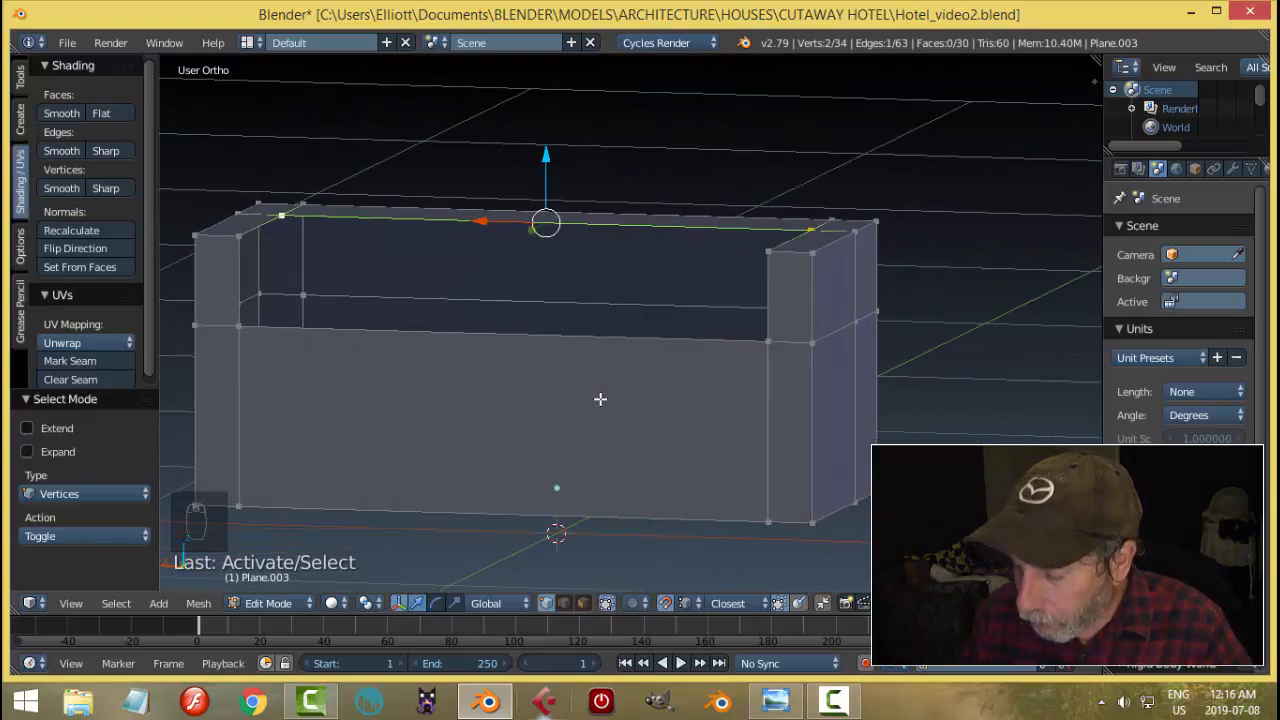
key(ctrl+KP_1)
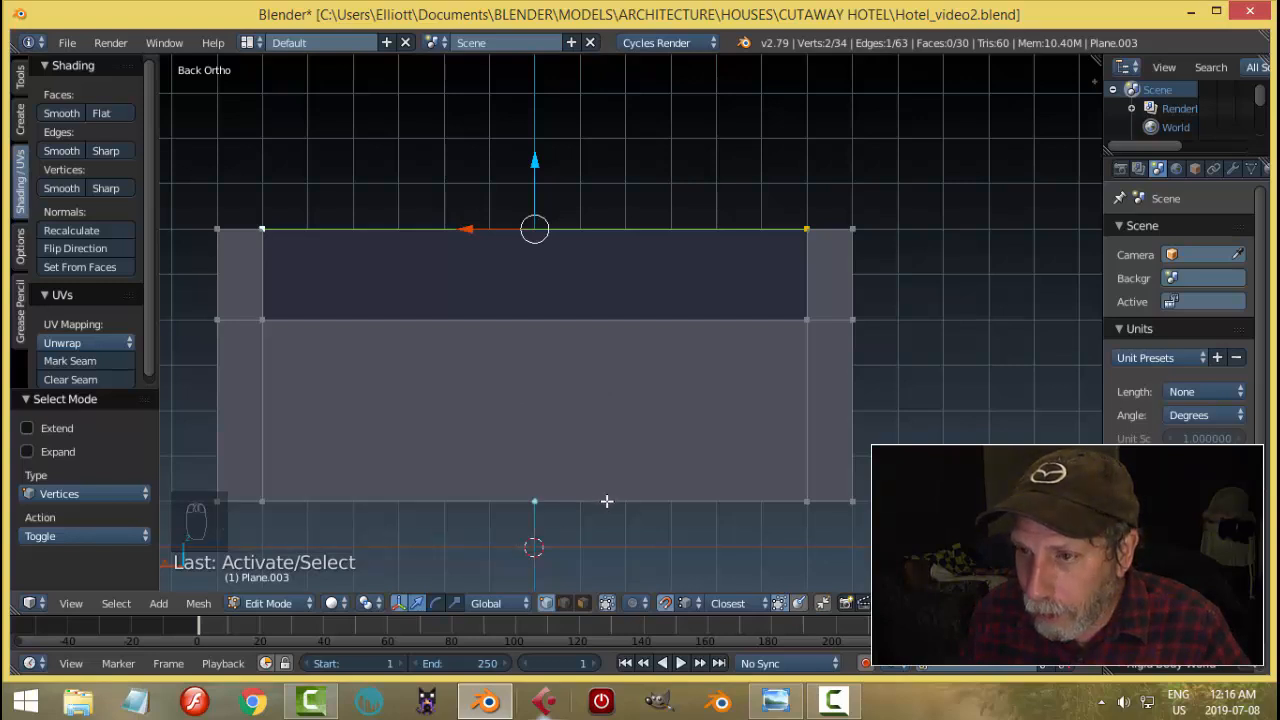
key(e)
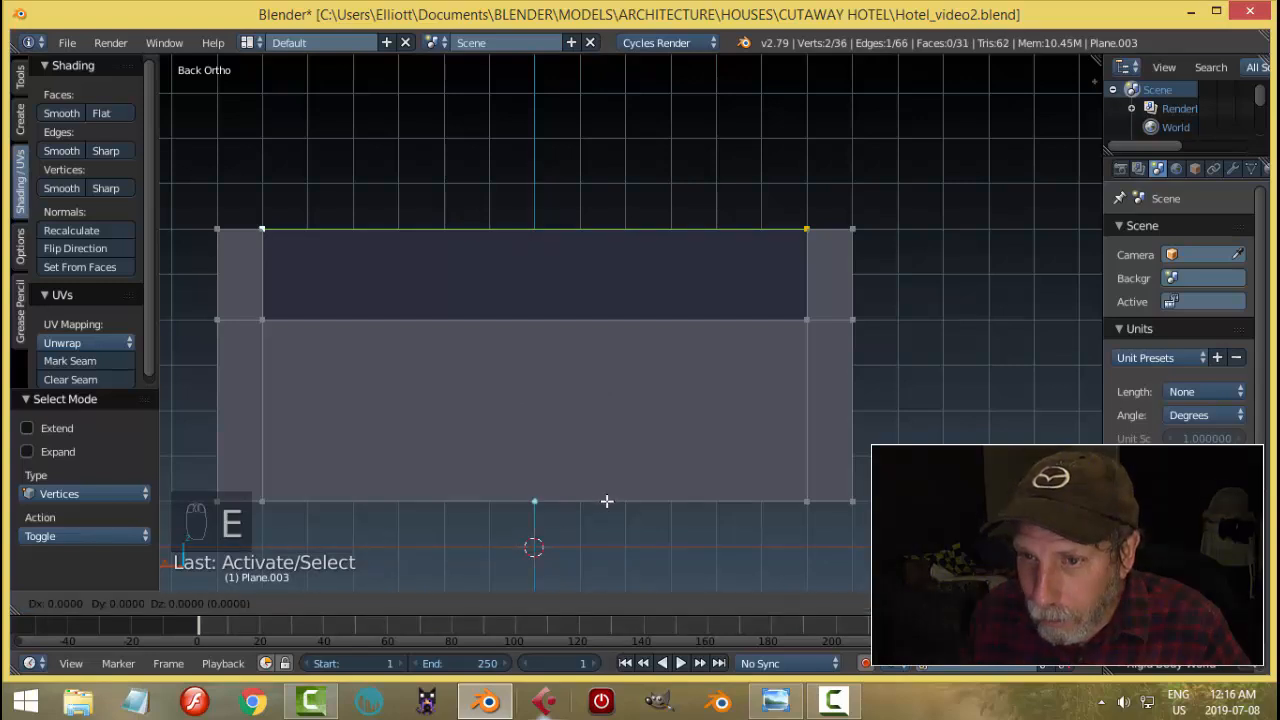
right_click(607, 501)
drag(534, 168, 259, 320)
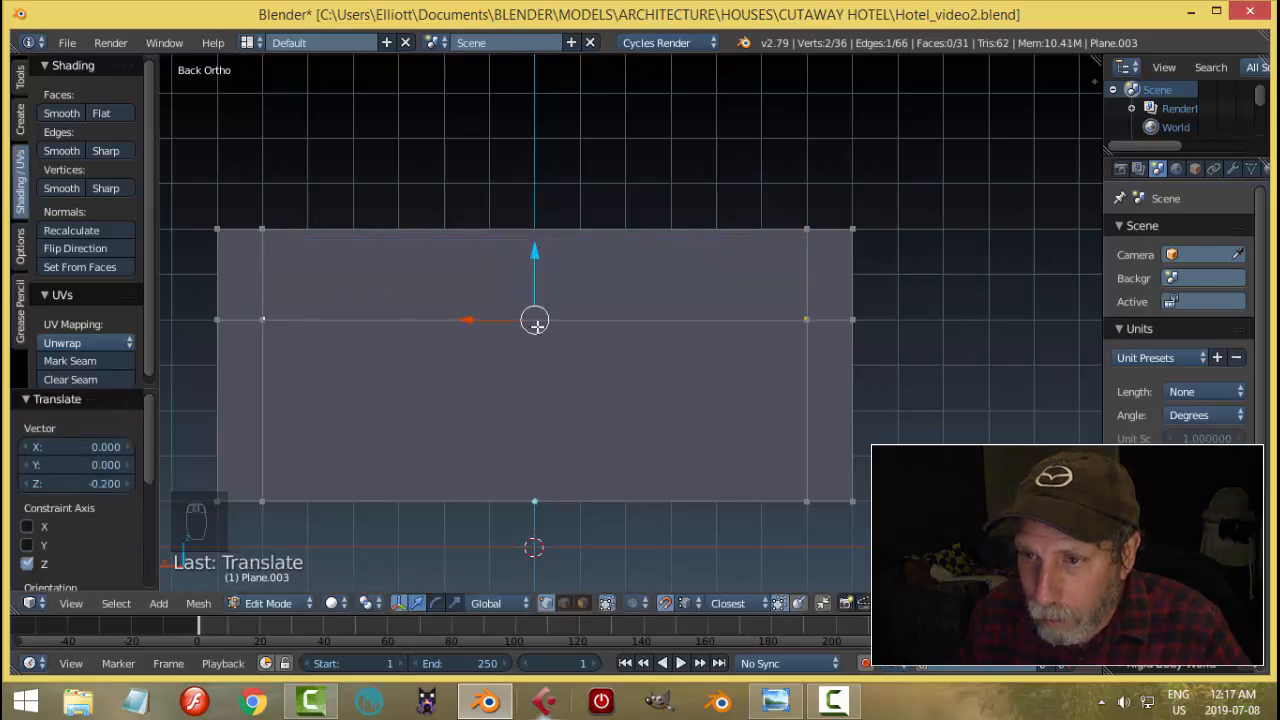
Step: Join the new inner wall's lower corner to the matching corner of the low rear wall with an edge
middle_drag(259, 320, 636, 242)
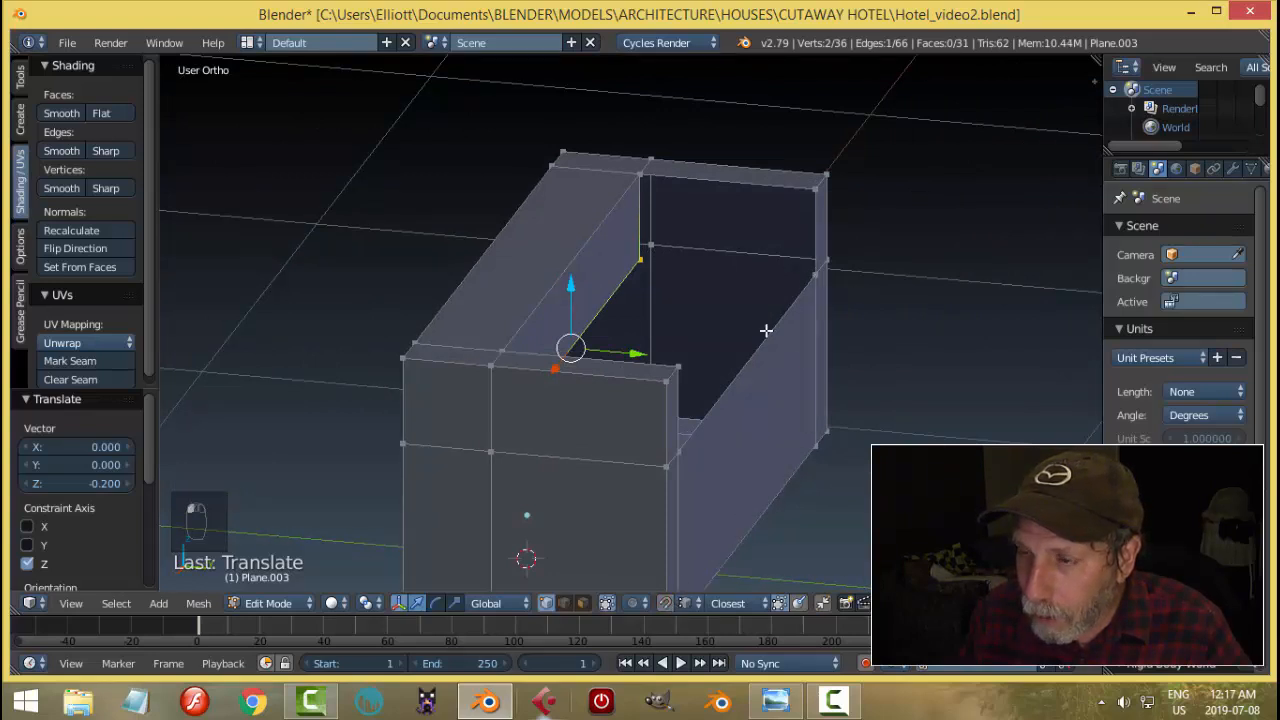
right_click(816, 275)
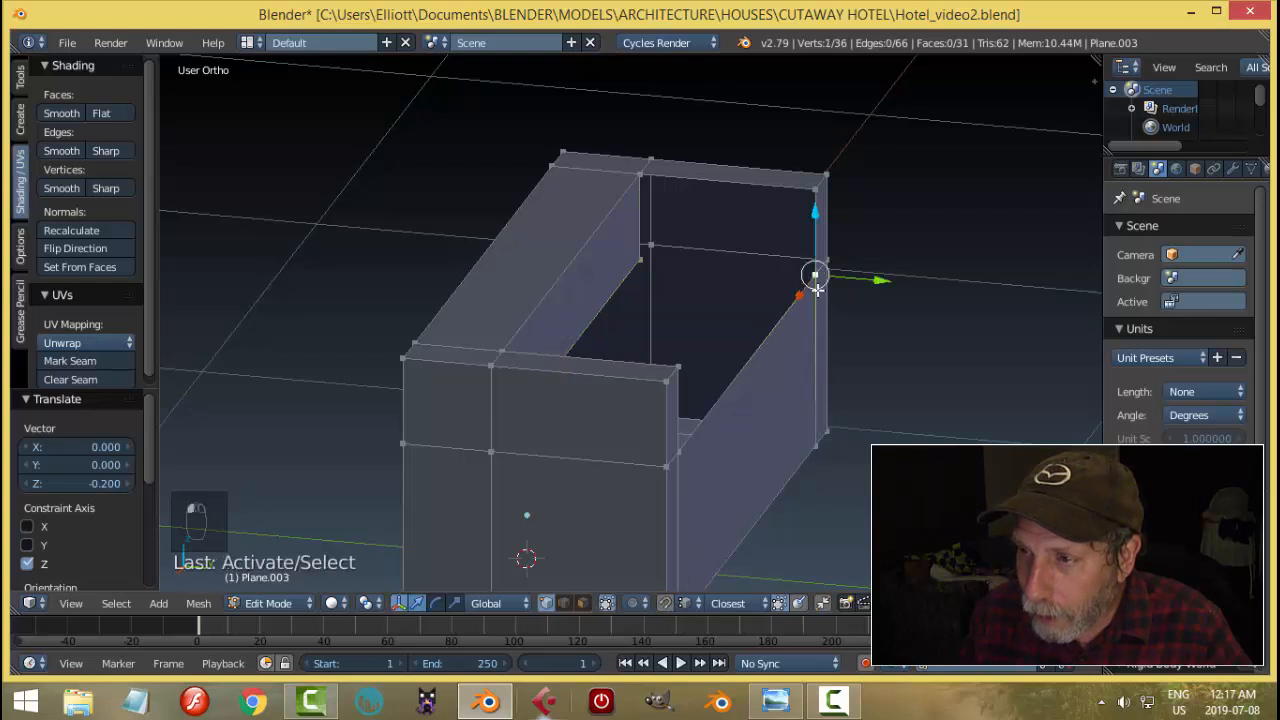
shift+right_click(644, 257)
key(f)
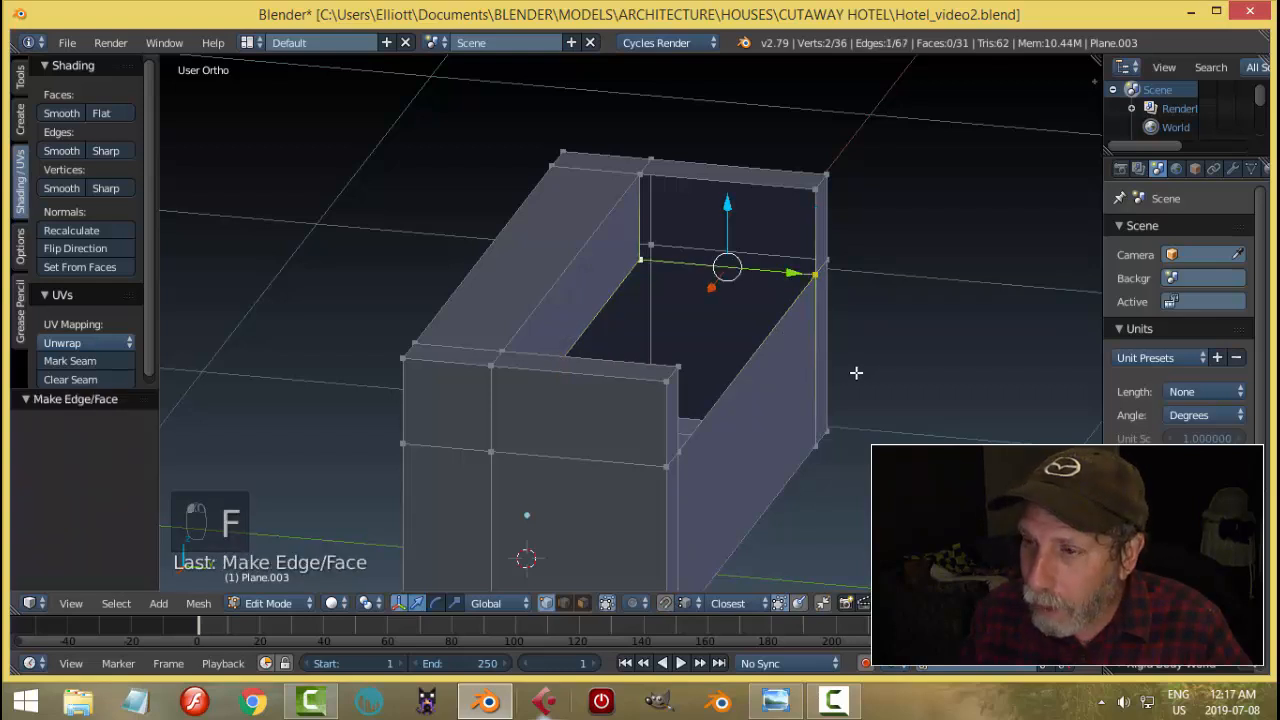
Step: Fill the inner face of that end wall from its two top corners and the two lower corners
middle_drag(864, 371, 816, 388)
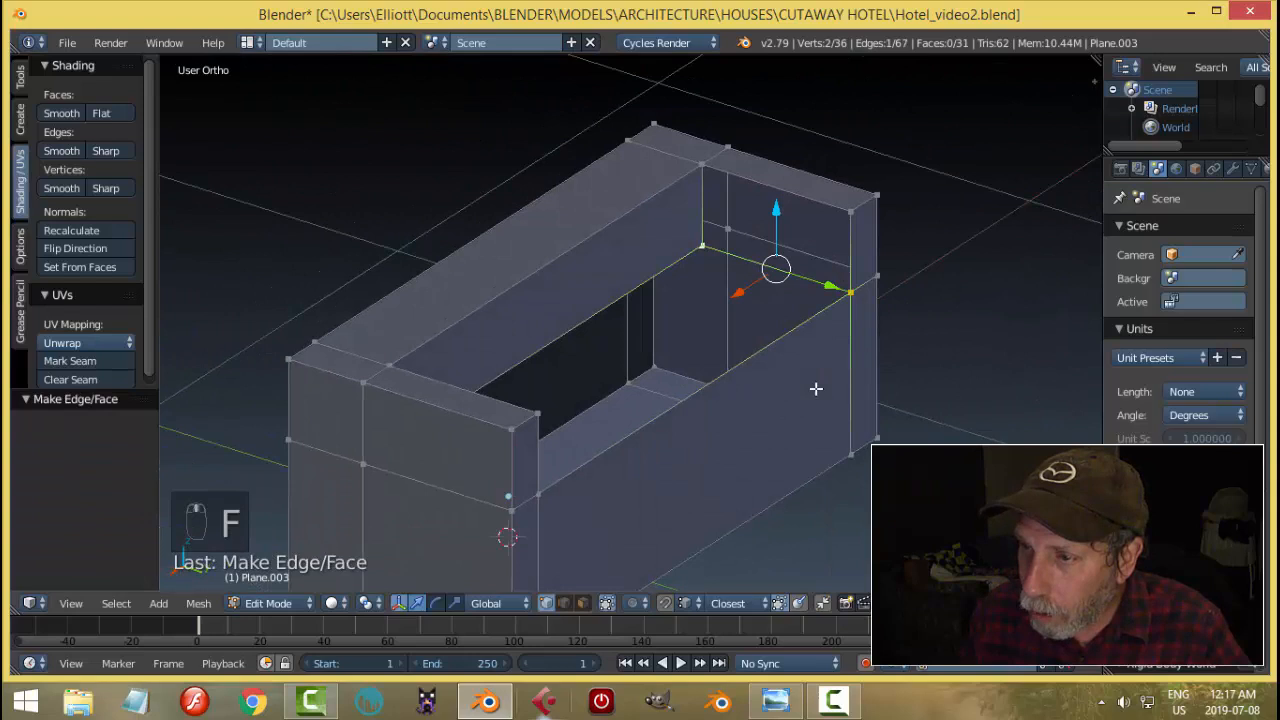
right_click(703, 162)
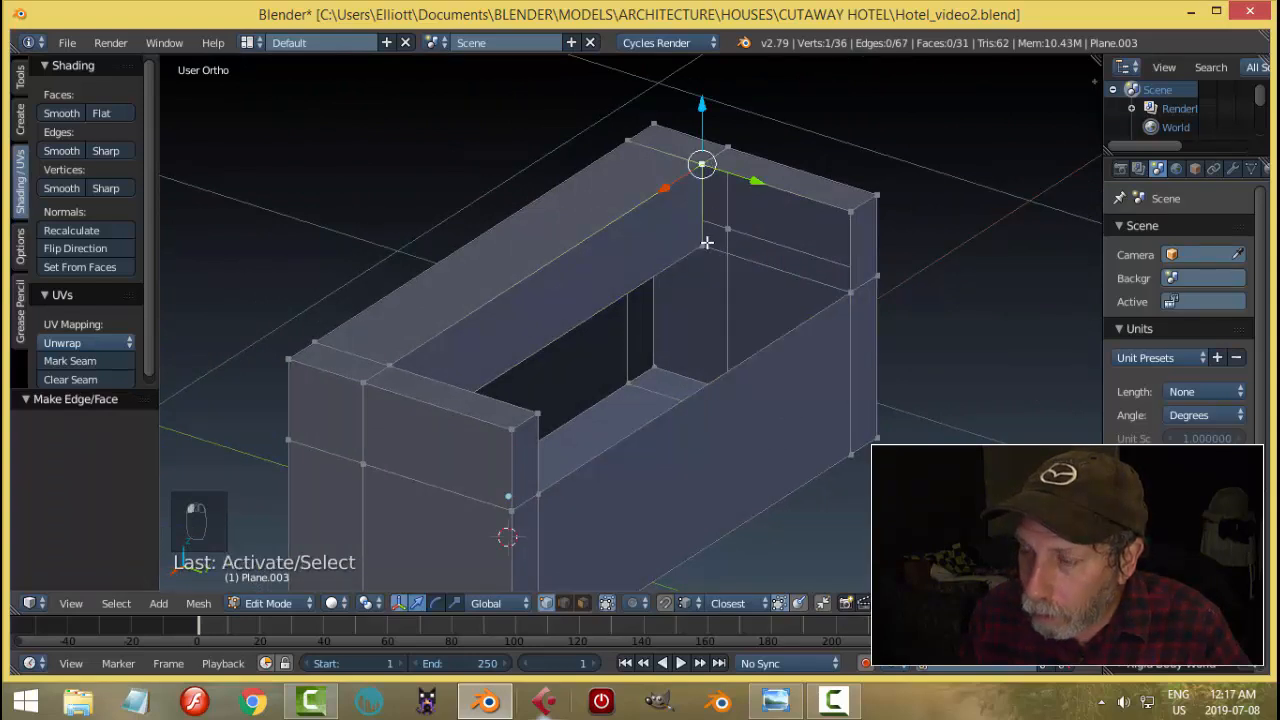
shift+right_click(705, 243)
shift+right_click(852, 292)
shift+right_click(852, 213)
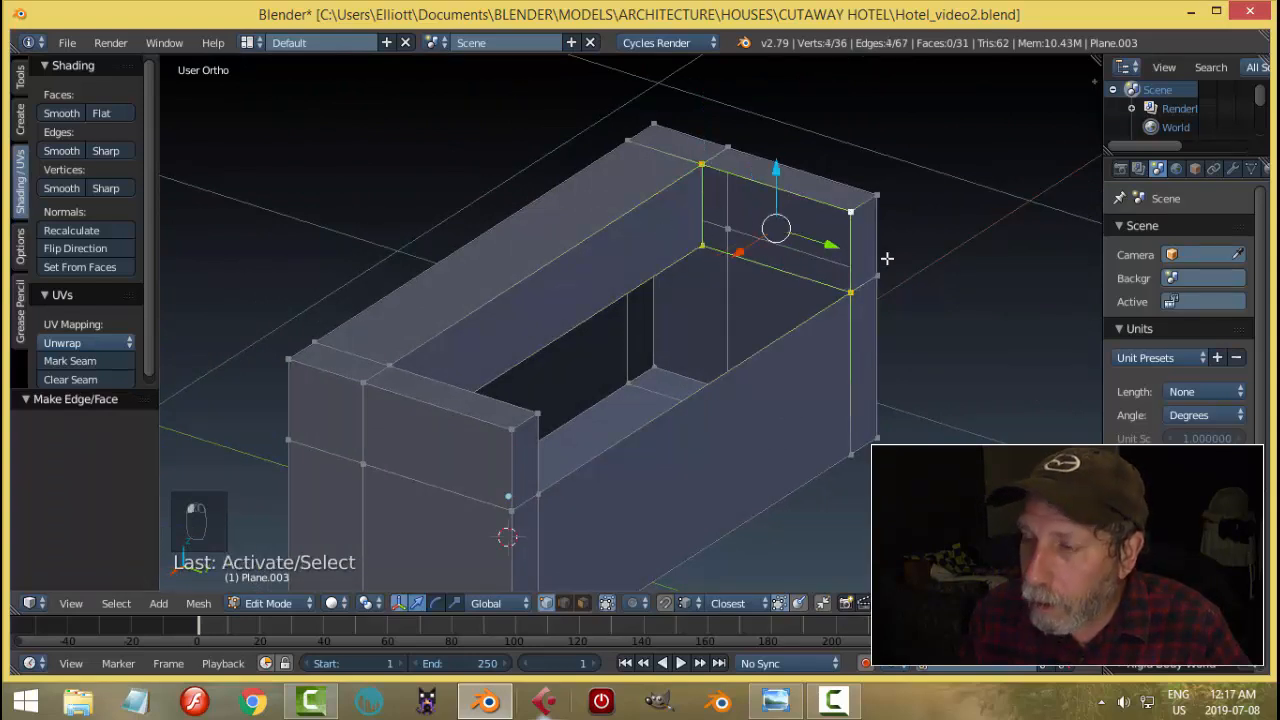
key(f)
Step: Fill the matching inner face of the opposite end wall from its four corner vertices and clear the selection
middle_drag(873, 288, 614, 310)
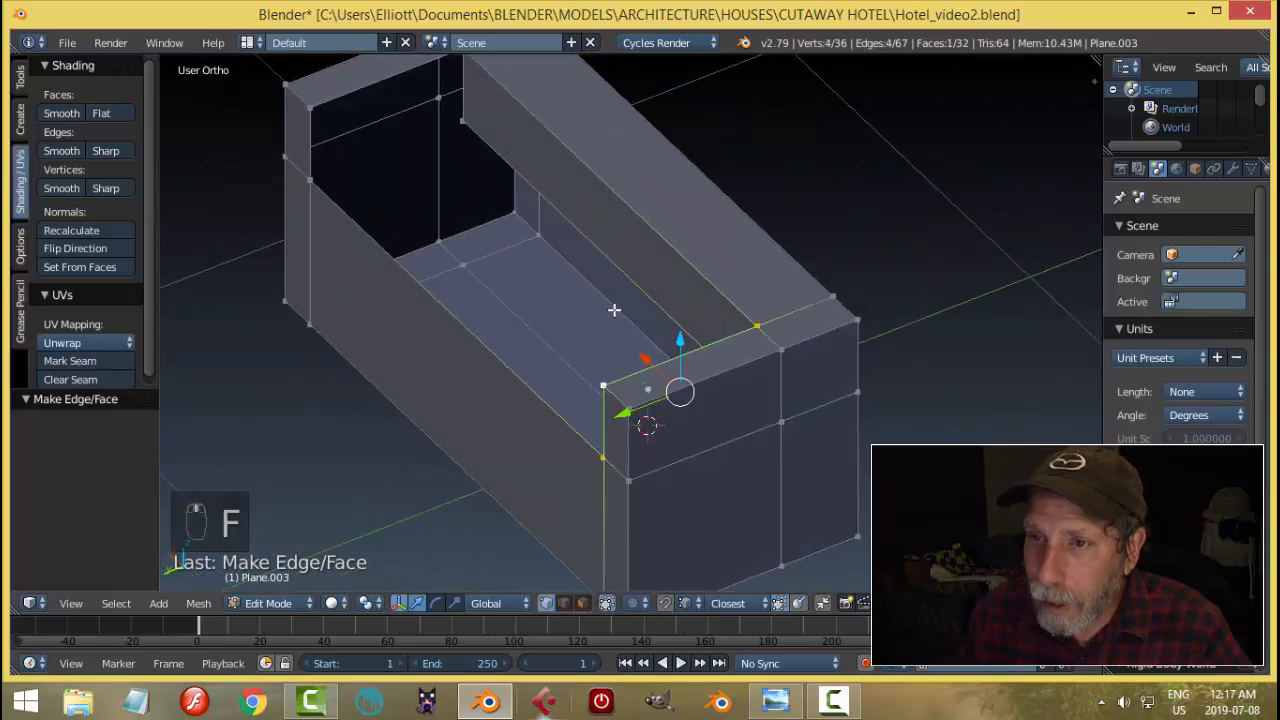
right_click(464, 118)
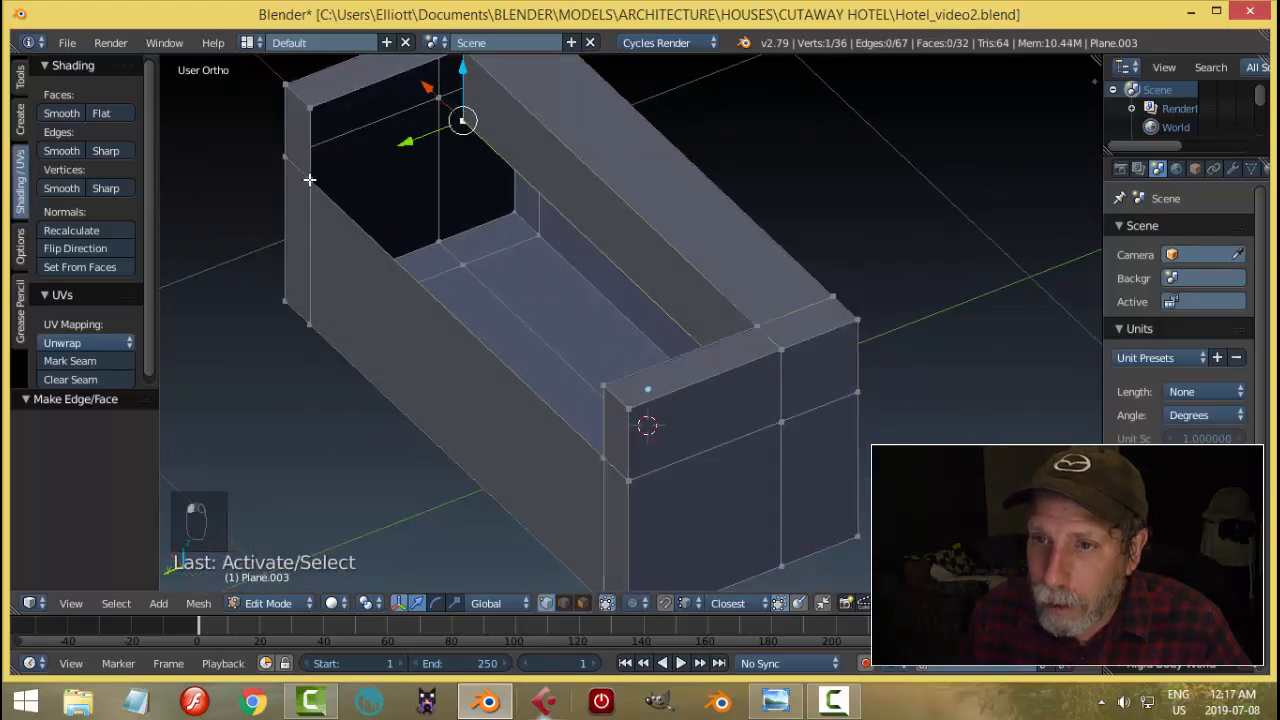
shift+right_click(309, 178)
shift+right_click(313, 112)
middle_drag(405, 186, 790, 300)
shift+right_click(503, 186)
key(f)
key(a)
right_click(774, 259)
shift+right_click(914, 326)
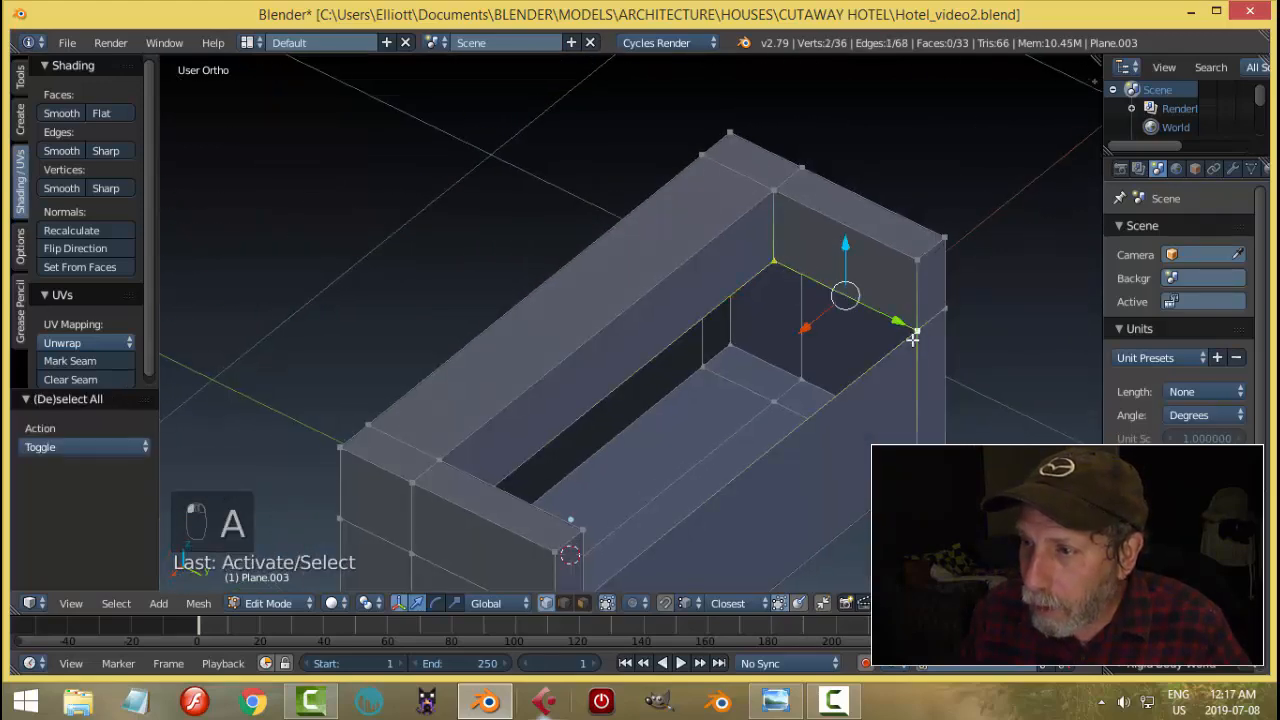
middle_drag(915, 360, 877, 367)
key(a)
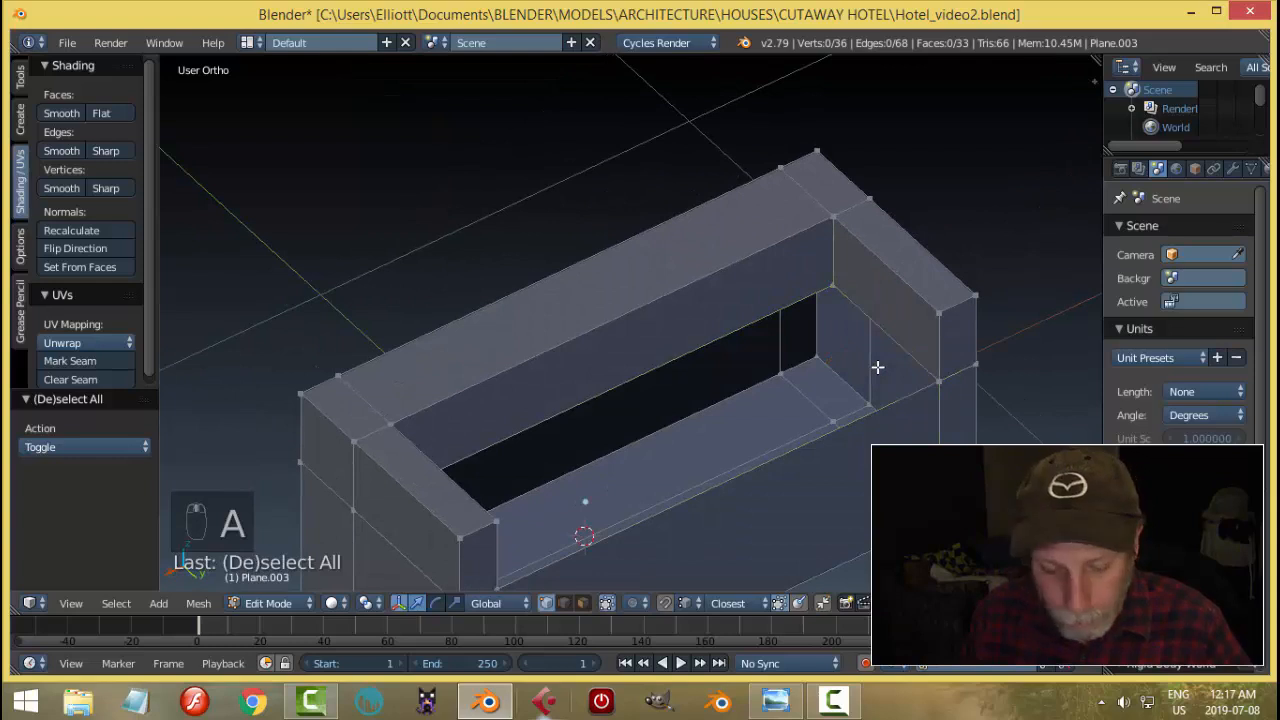
Step: In edge selection mode, fill the desk's work surface between the bottom edges of both inner end walls, and deselect everything
click(563, 603)
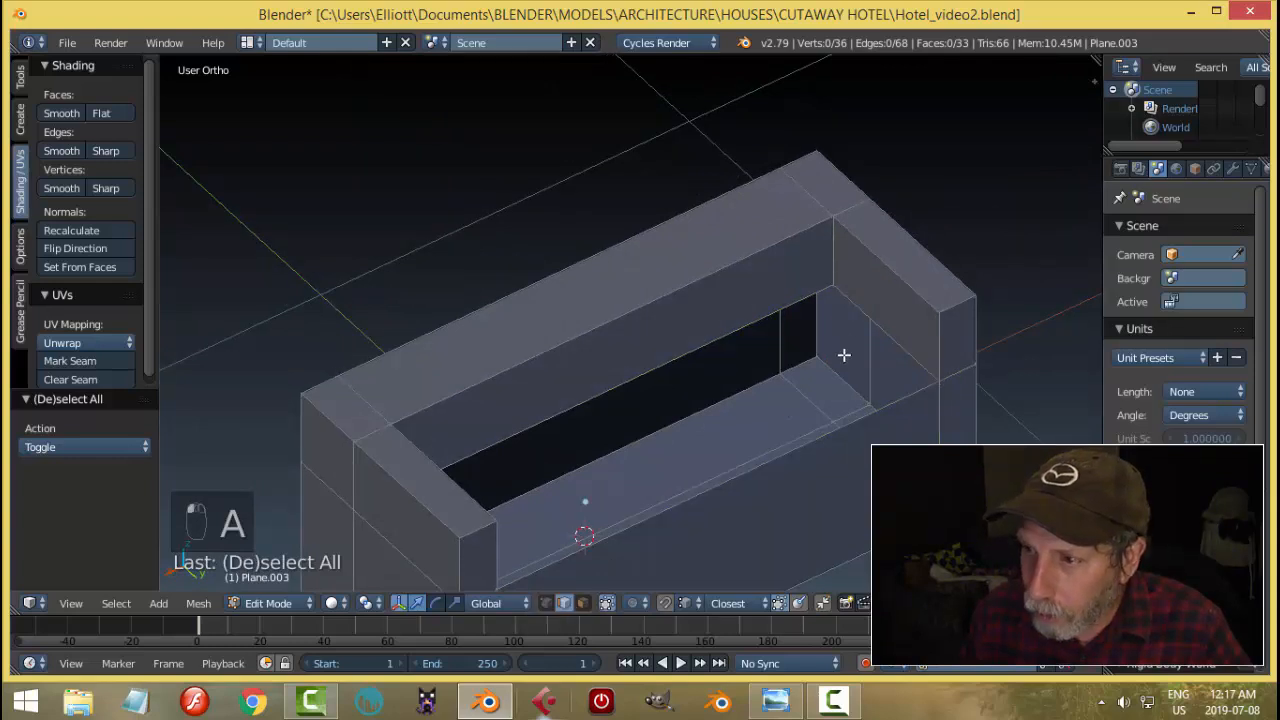
right_click(878, 309)
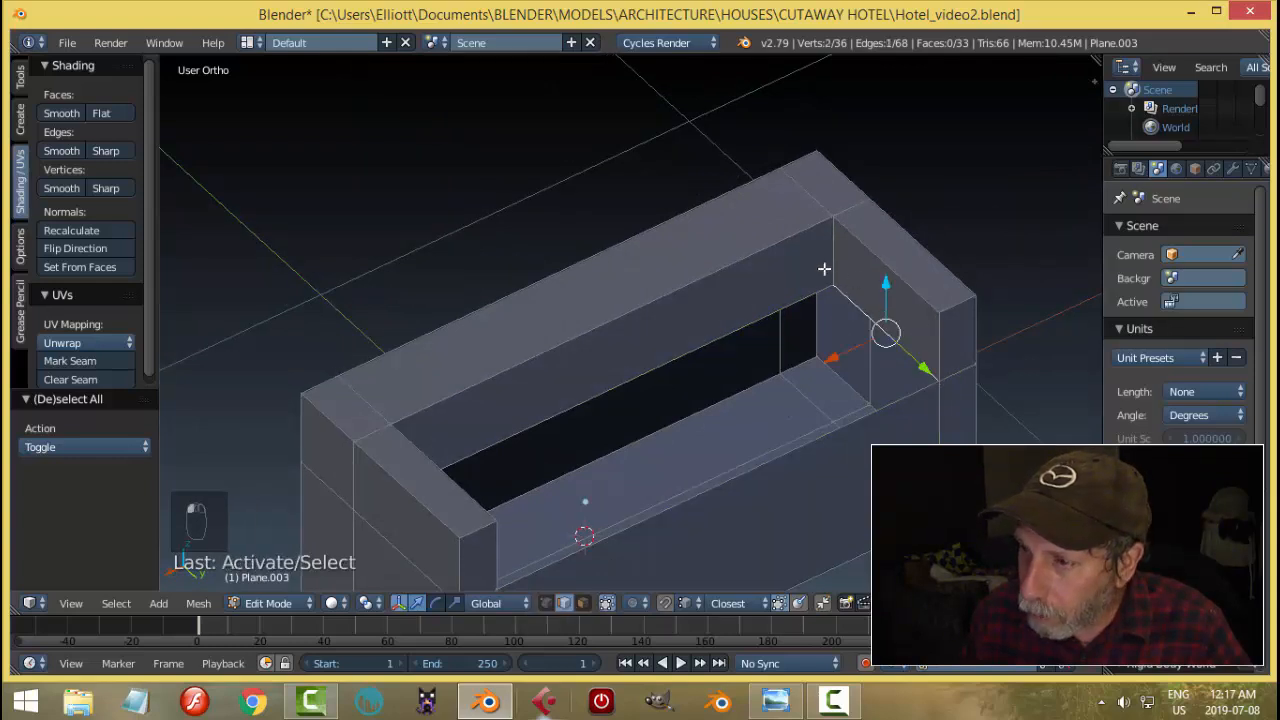
middle_drag(878, 309, 502, 343)
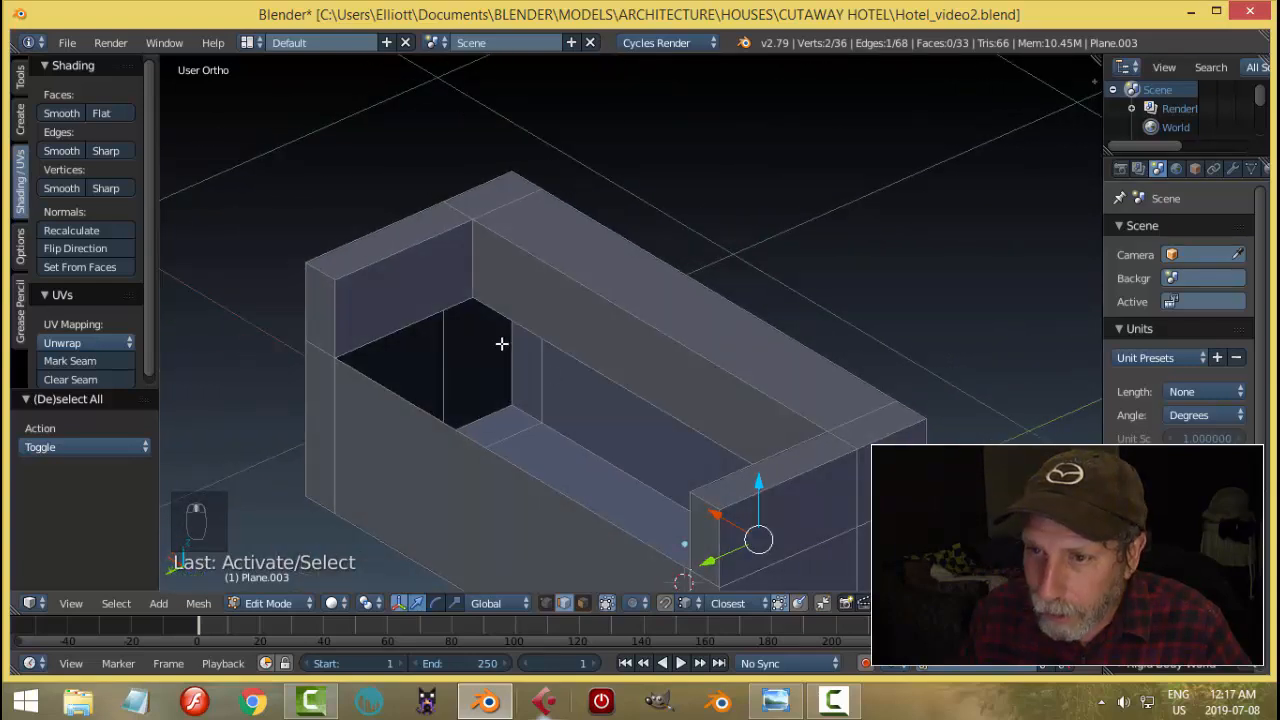
shift+right_click(440, 303)
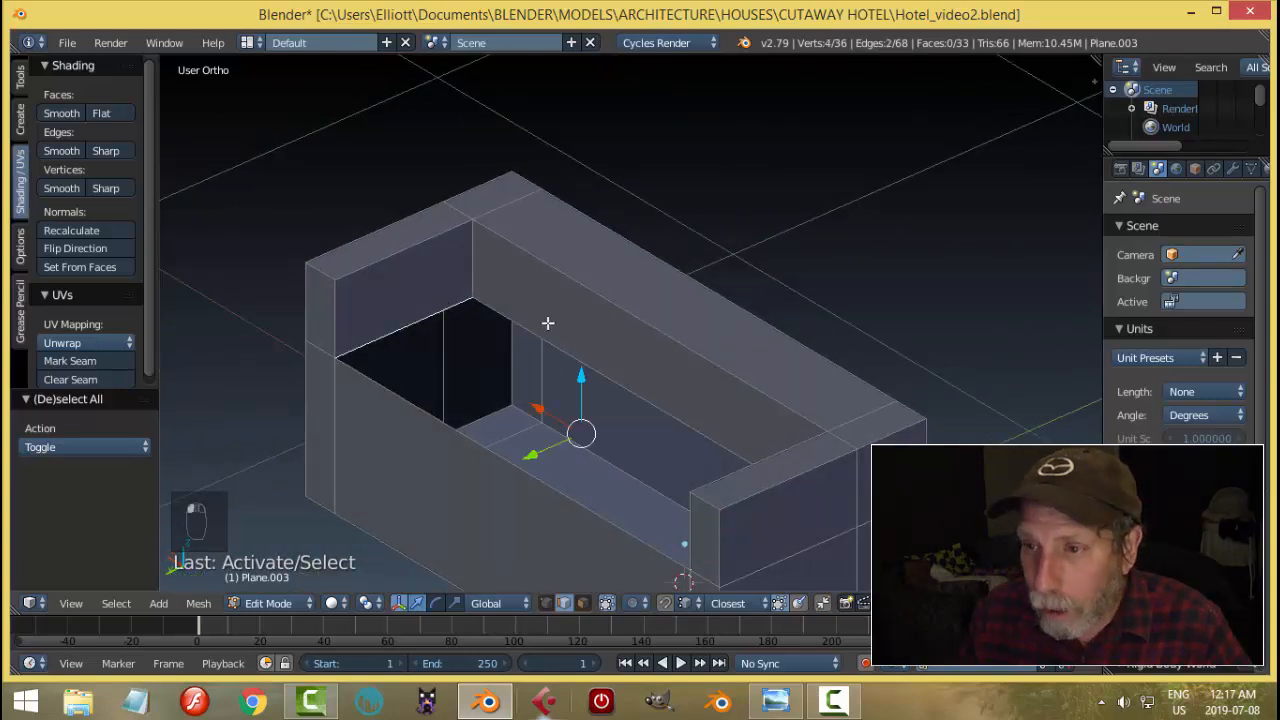
key(f)
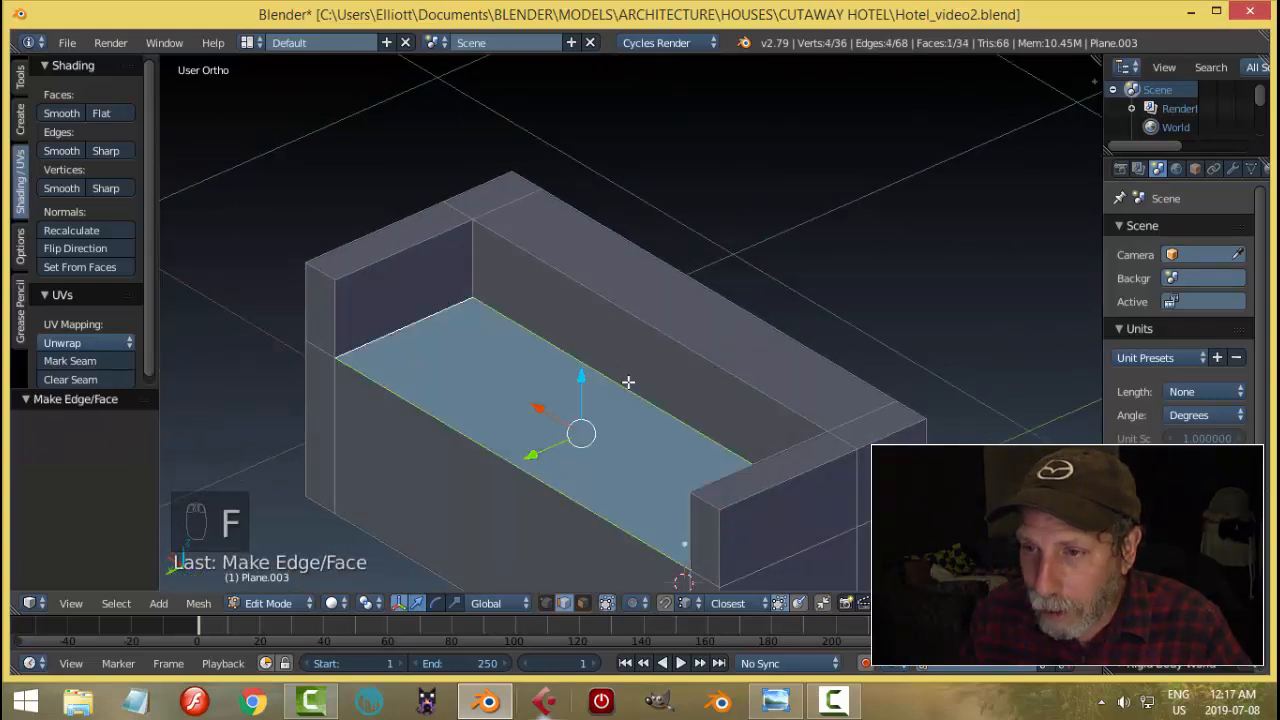
key(a)
Step: Compare the desk with the hotel reception reference image and display the mesh in wireframe from the top
middle_drag(628, 382, 583, 477)
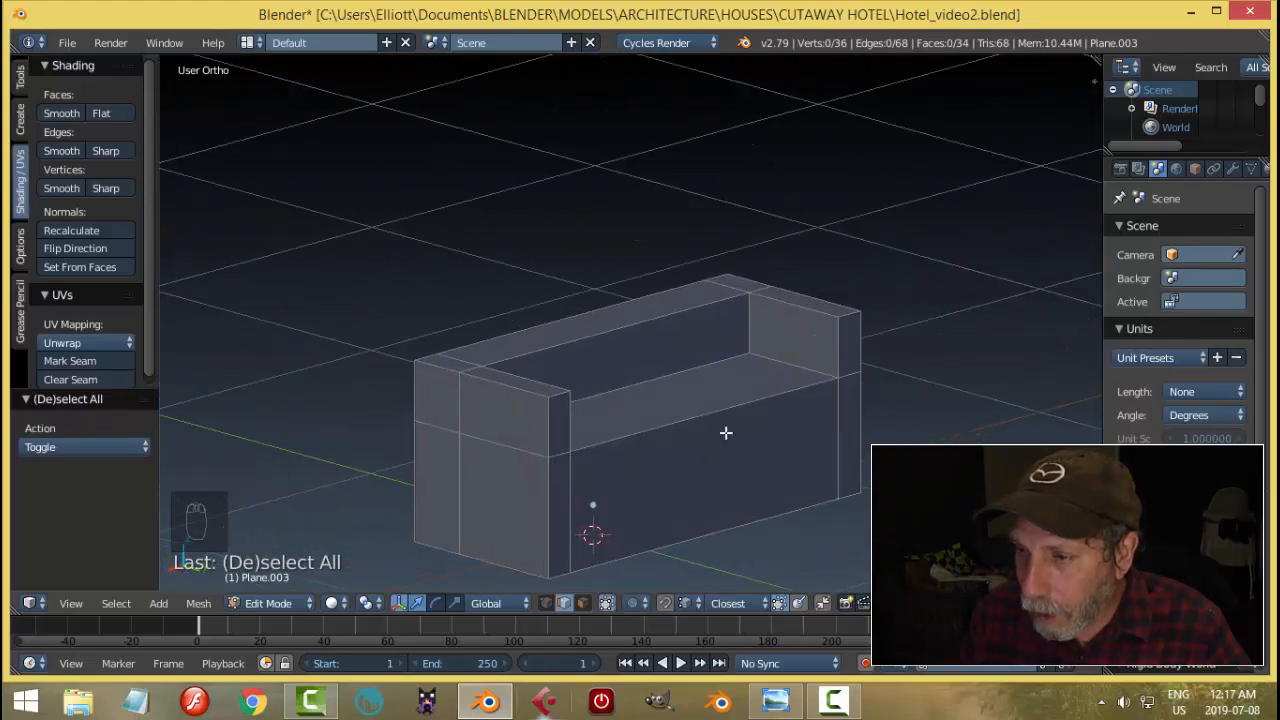
middle_drag(726, 432, 848, 443)
key(KP_7)
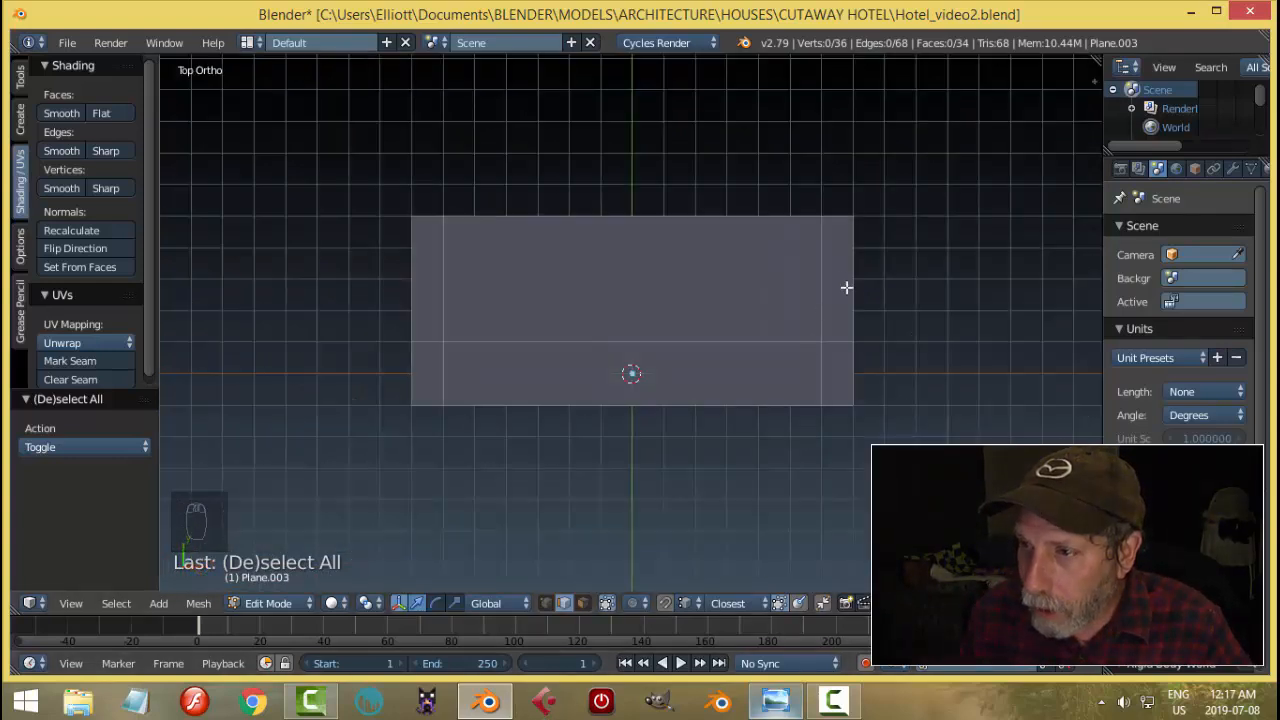
click(776, 702)
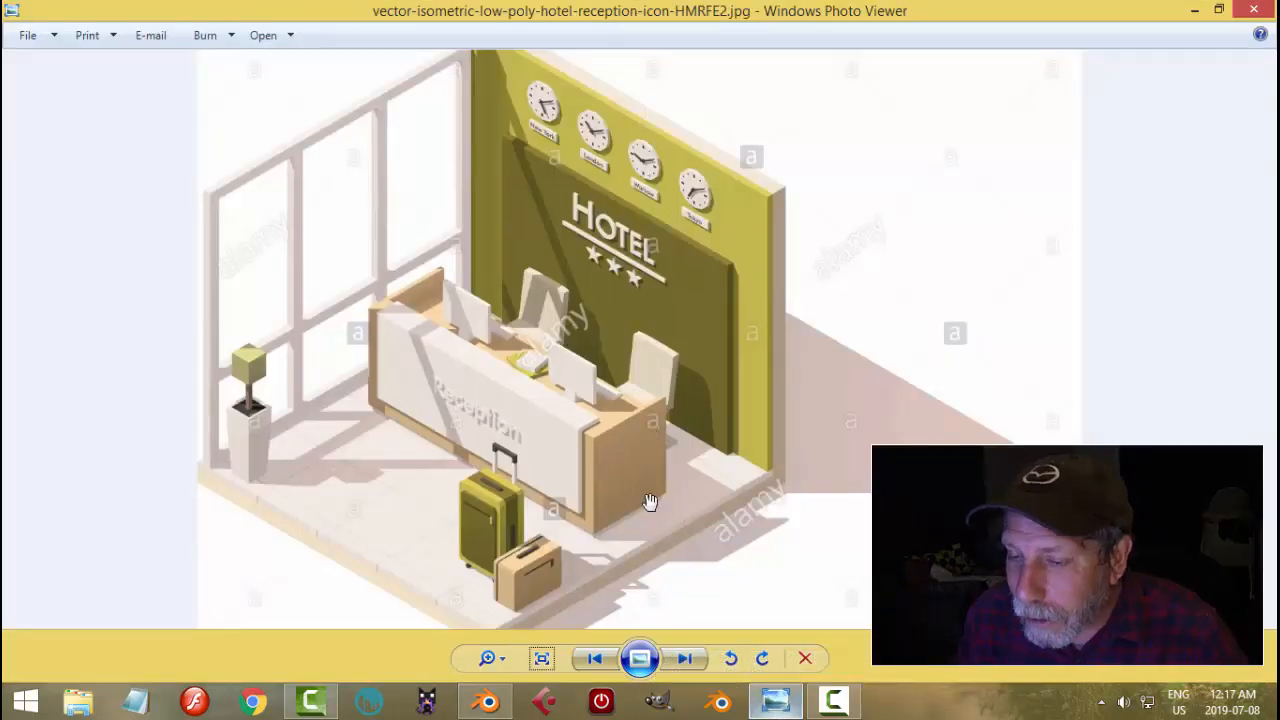
click(488, 702)
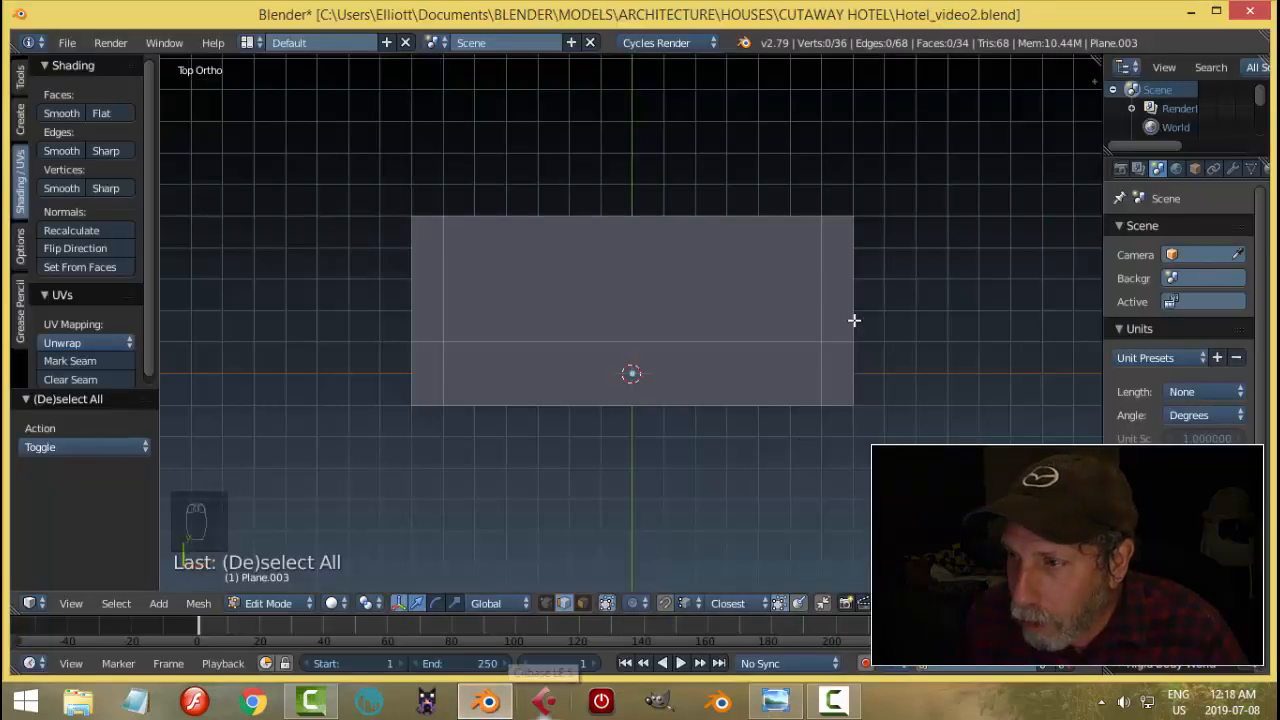
scroll(860, 346, up, 1)
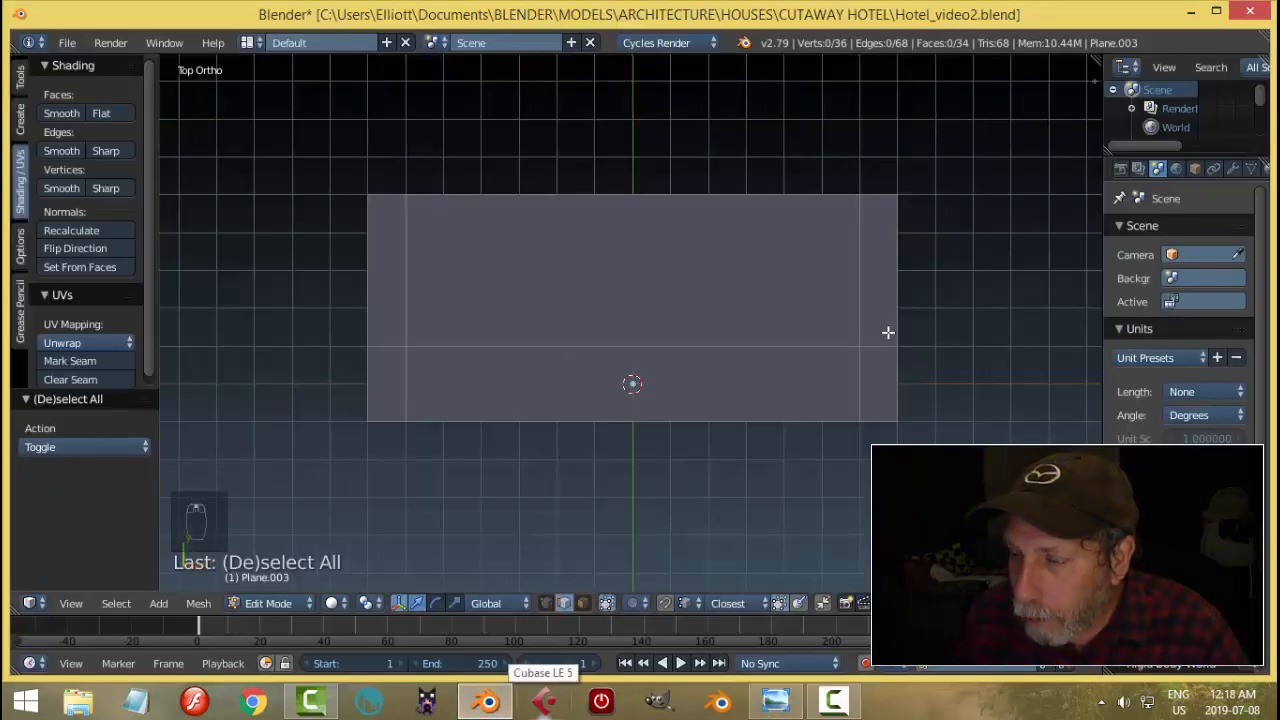
key(z)
click(1057, 360)
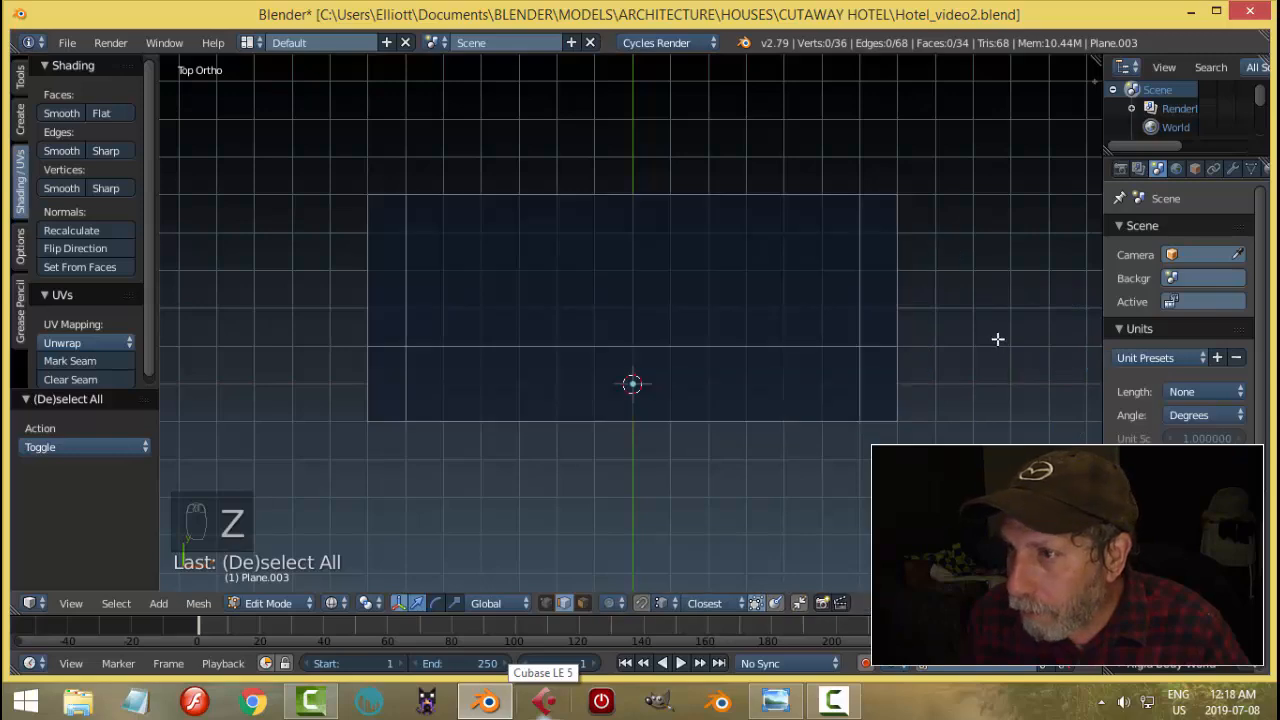
shift+middle_drag(997, 340, 783, 360)
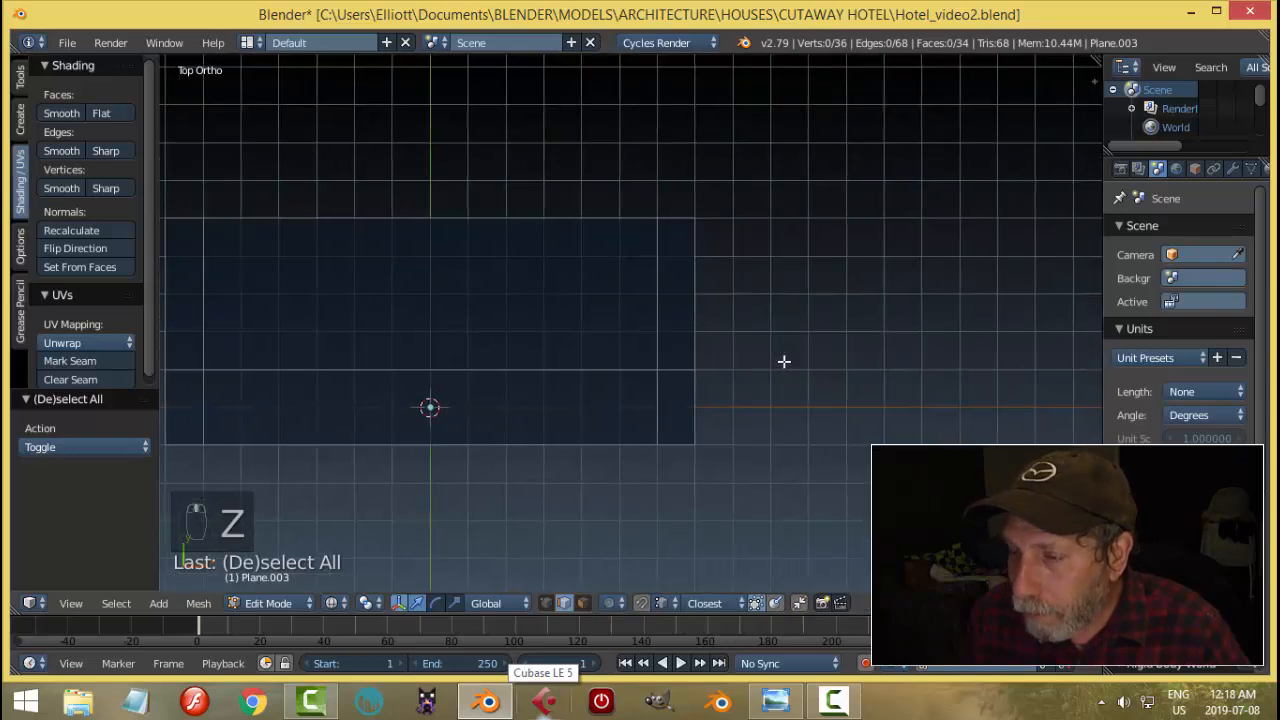
alt+right_click(659, 273)
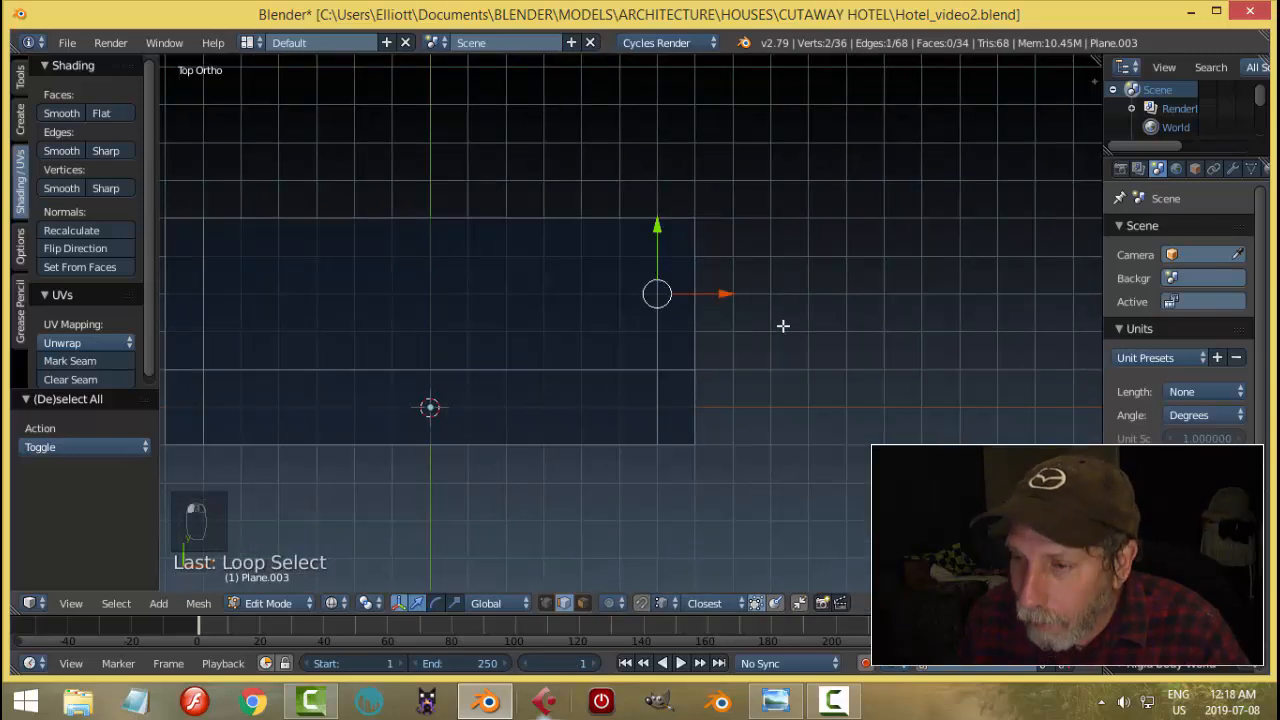
middle_drag(790, 340, 790, 276)
key(a)
key(KP_7)
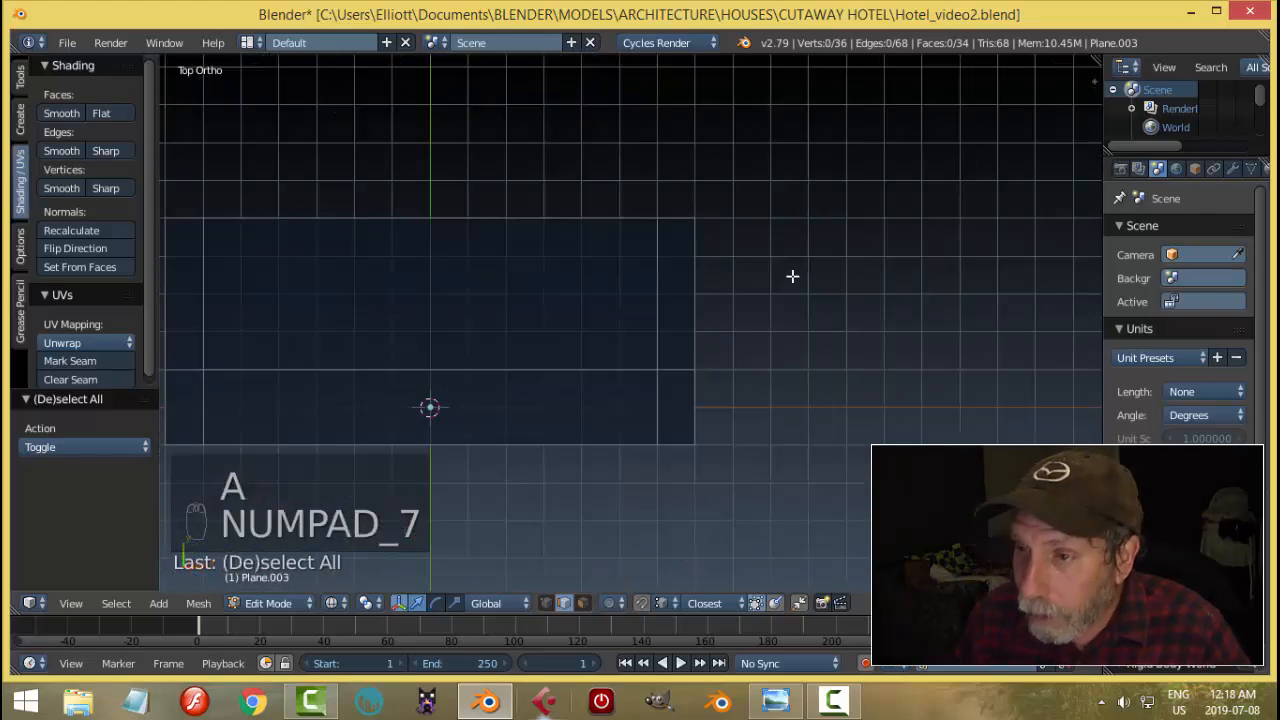
Step: In vertex selection mode, box-select all vertices along the inner line of the desk's positive-X end wall
key(ctrl+Tab)
click(754, 272)
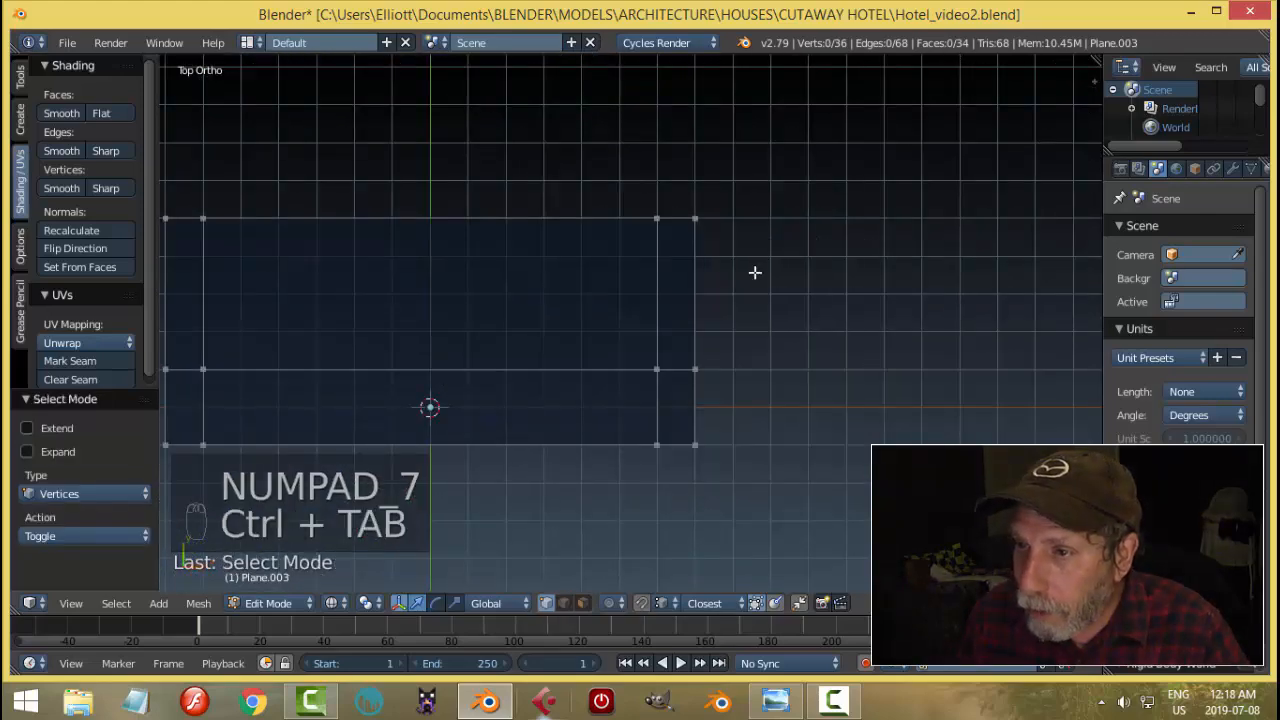
key(b)
drag(627, 162, 676, 514)
Step: Set snapping to Increment and move the selected vertices 0.05 units outward along X to thin the end wall
scroll(803, 460, up, 5)
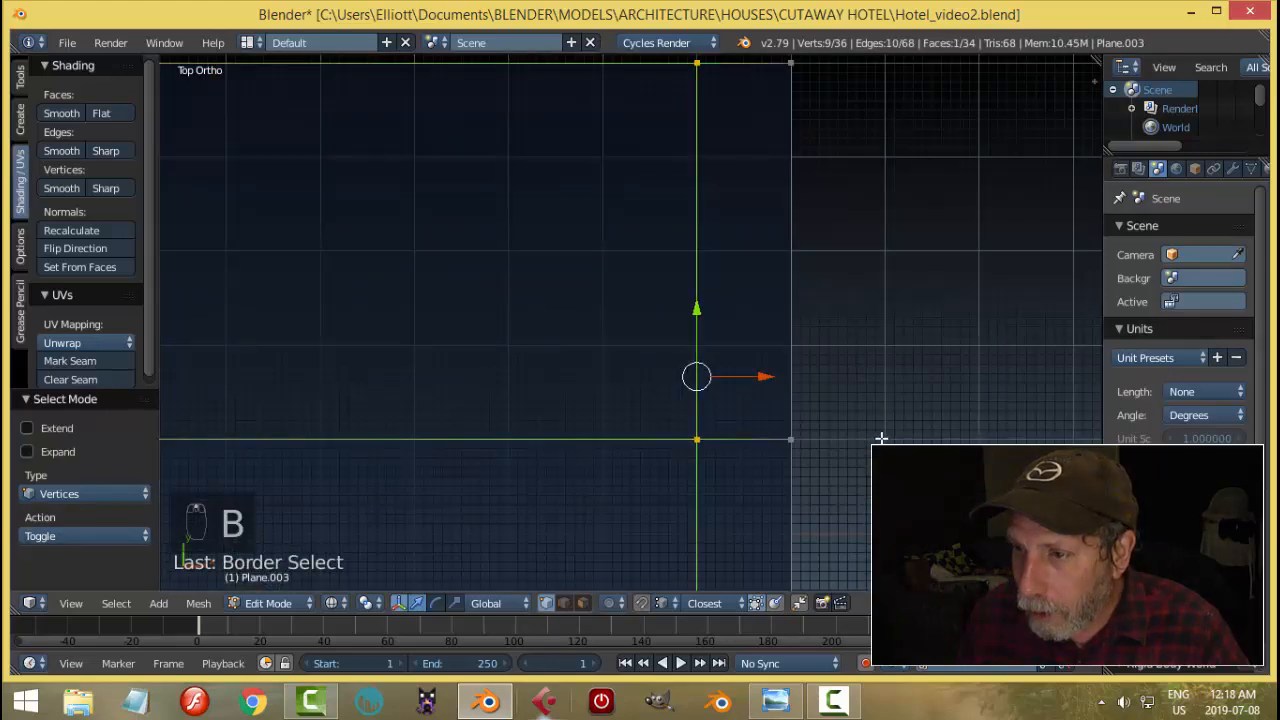
scroll(881, 438, down, 3)
scroll(895, 432, up, 7)
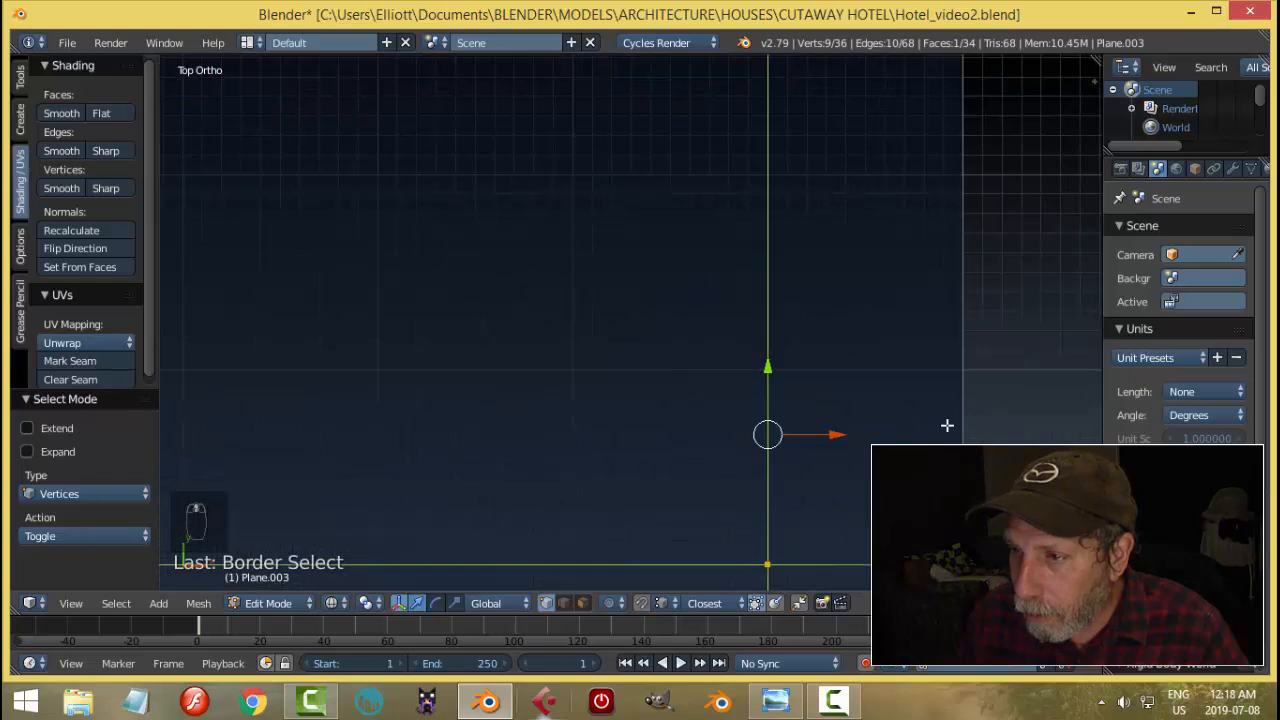
scroll(947, 425, up, 1)
scroll(875, 372, down, 1)
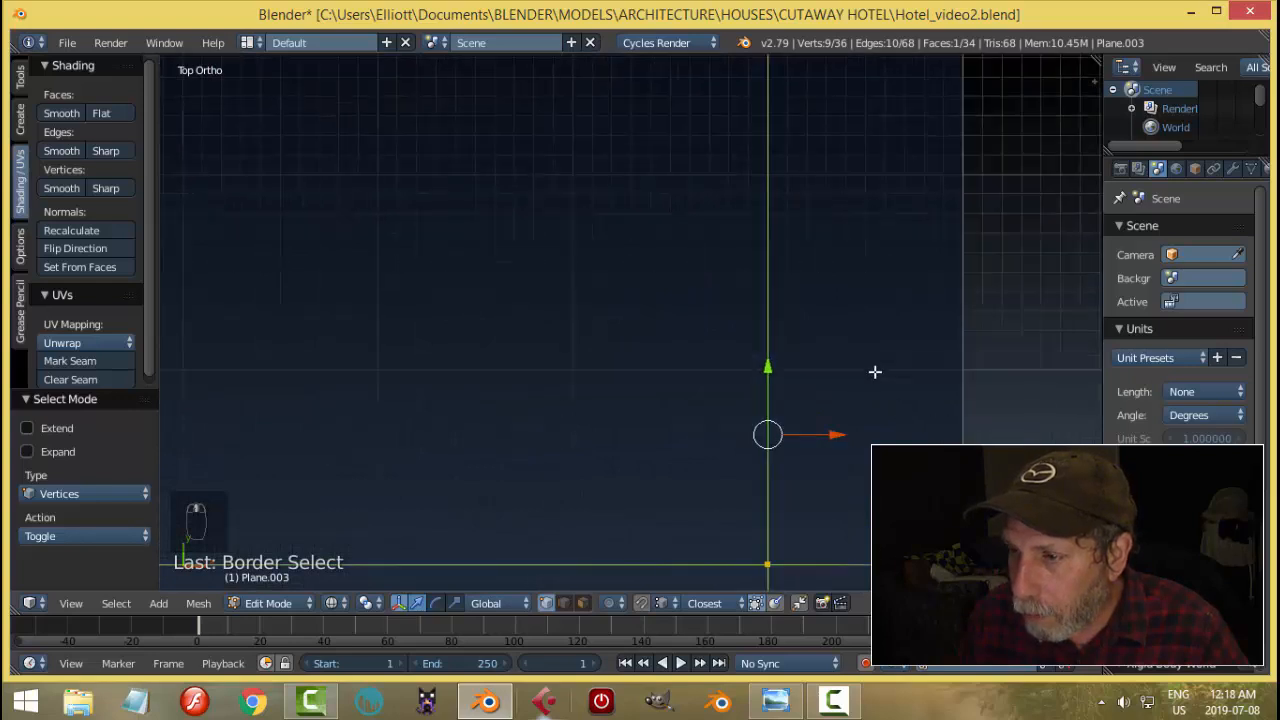
click(663, 602)
click(700, 577)
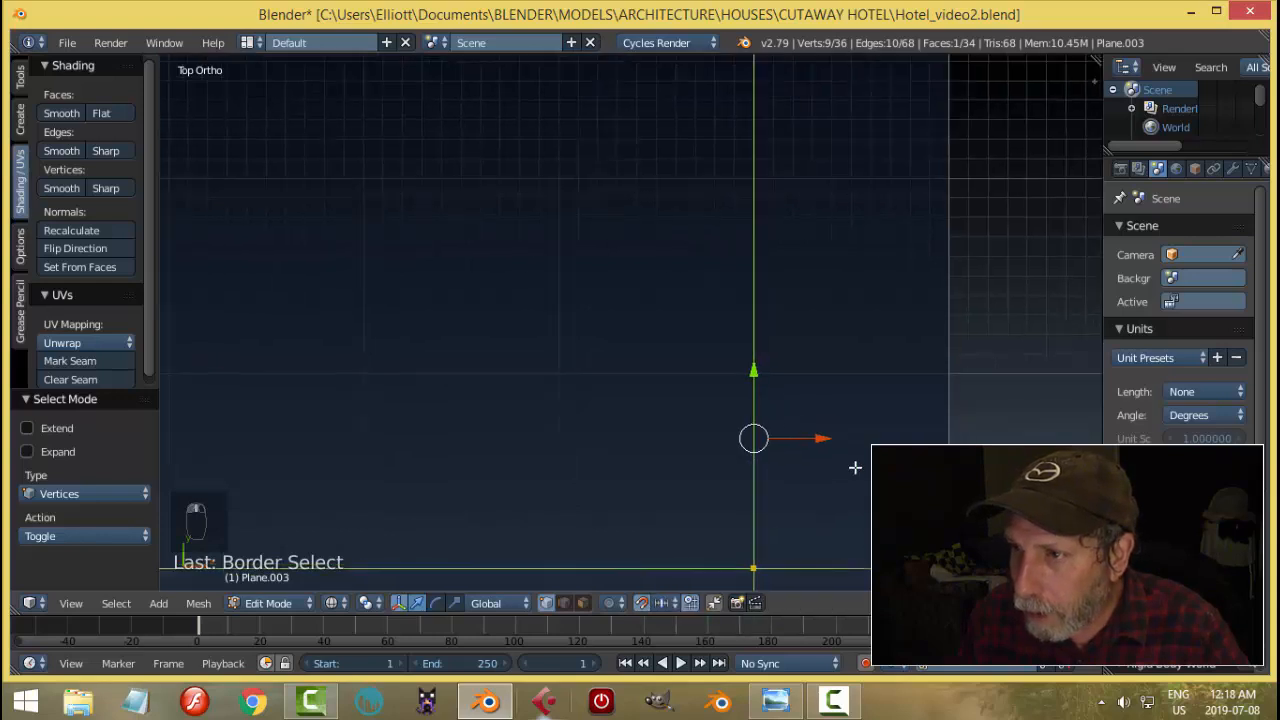
shift+middle_drag(855, 468, 767, 491)
scroll(774, 468, down, 1)
scroll(777, 463, up, 2)
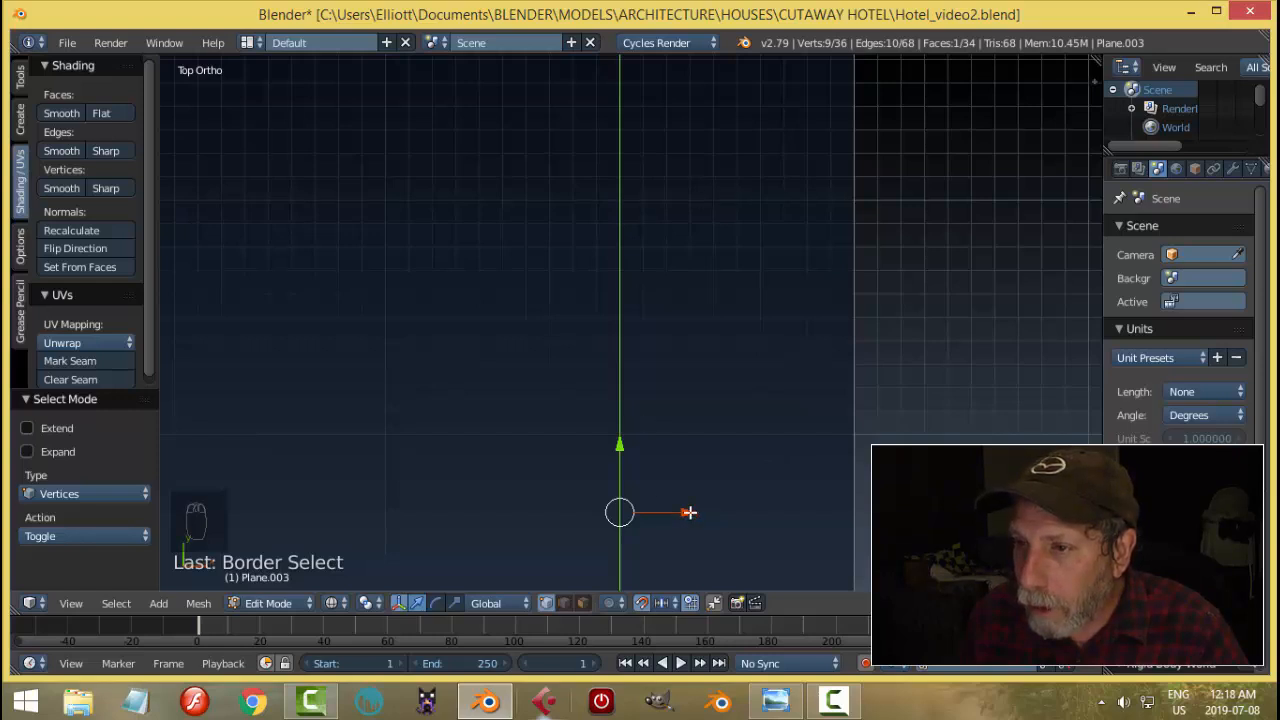
drag(688, 512, 797, 522)
scroll(833, 380, down, 8)
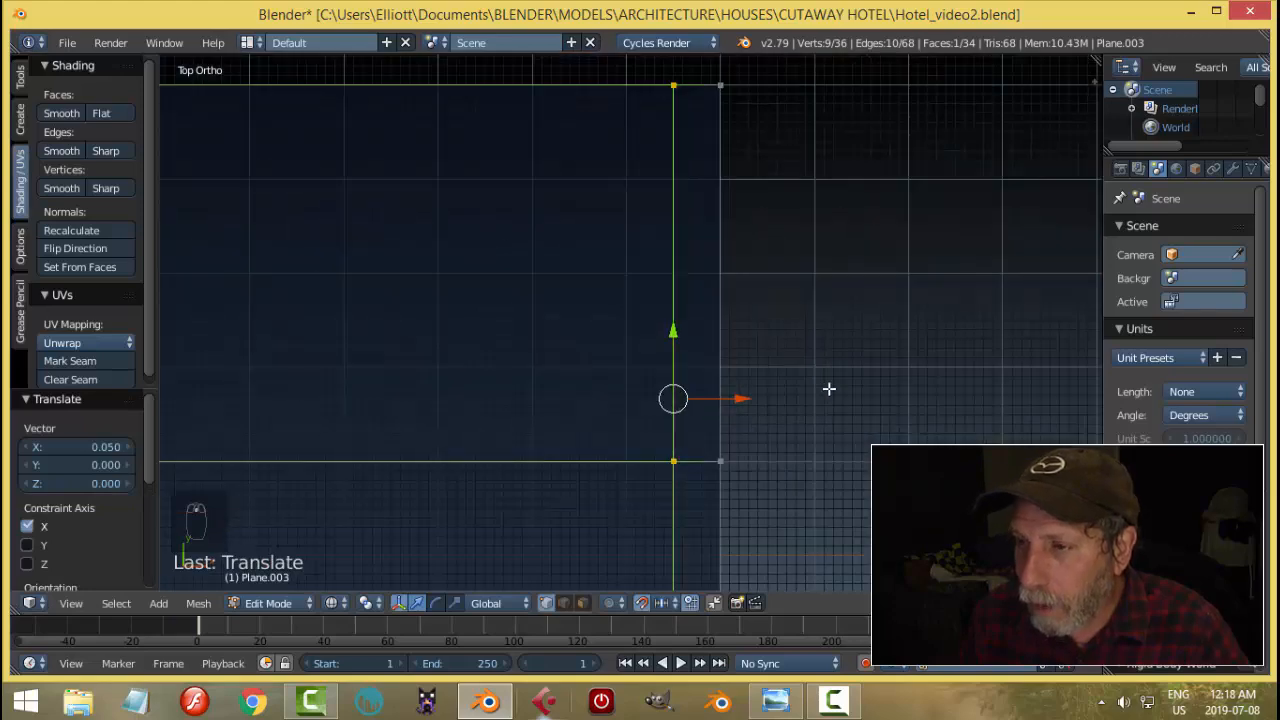
Step: Box-select all vertices along the inner line of the desk's negative-X end wall, move them -0.05 units along X, and deselect everything
shift+middle_drag(735, 380, 782, 274)
shift+middle_drag(554, 339, 866, 411)
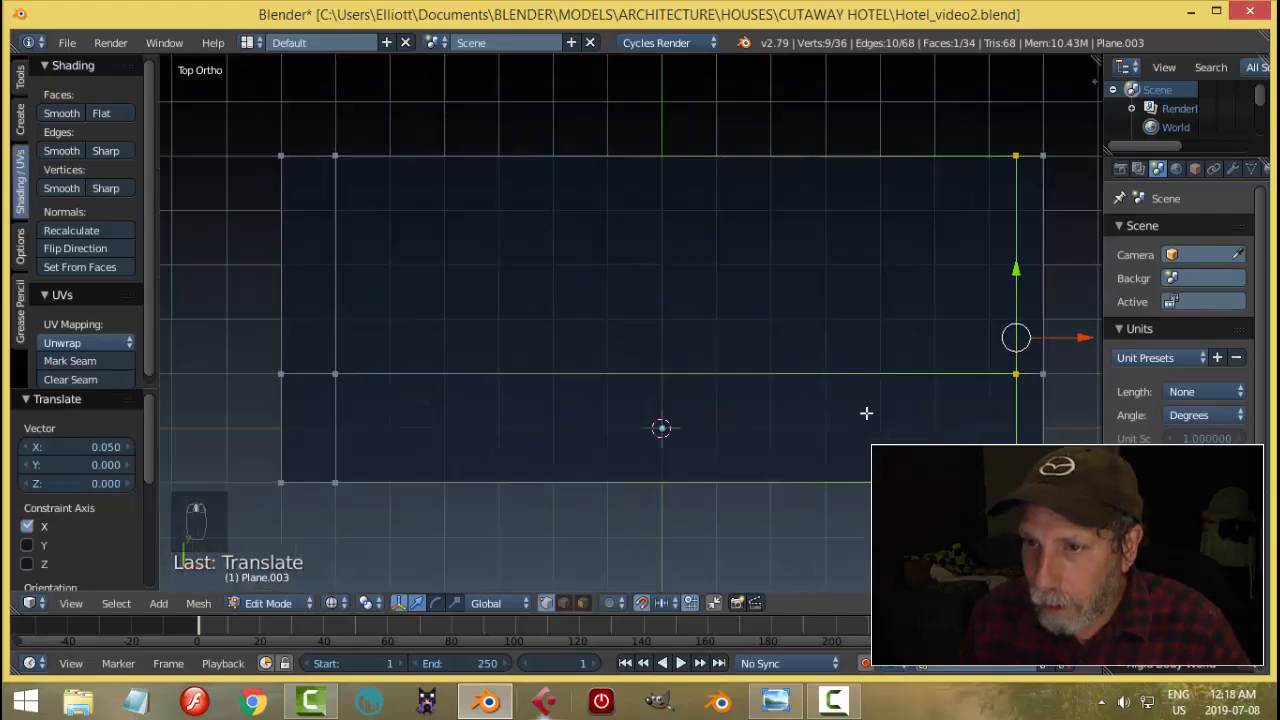
key(a)
key(b)
drag(318, 122, 374, 520)
middle_drag(561, 417, 662, 365)
key(KP_7)
scroll(660, 366, up, 6)
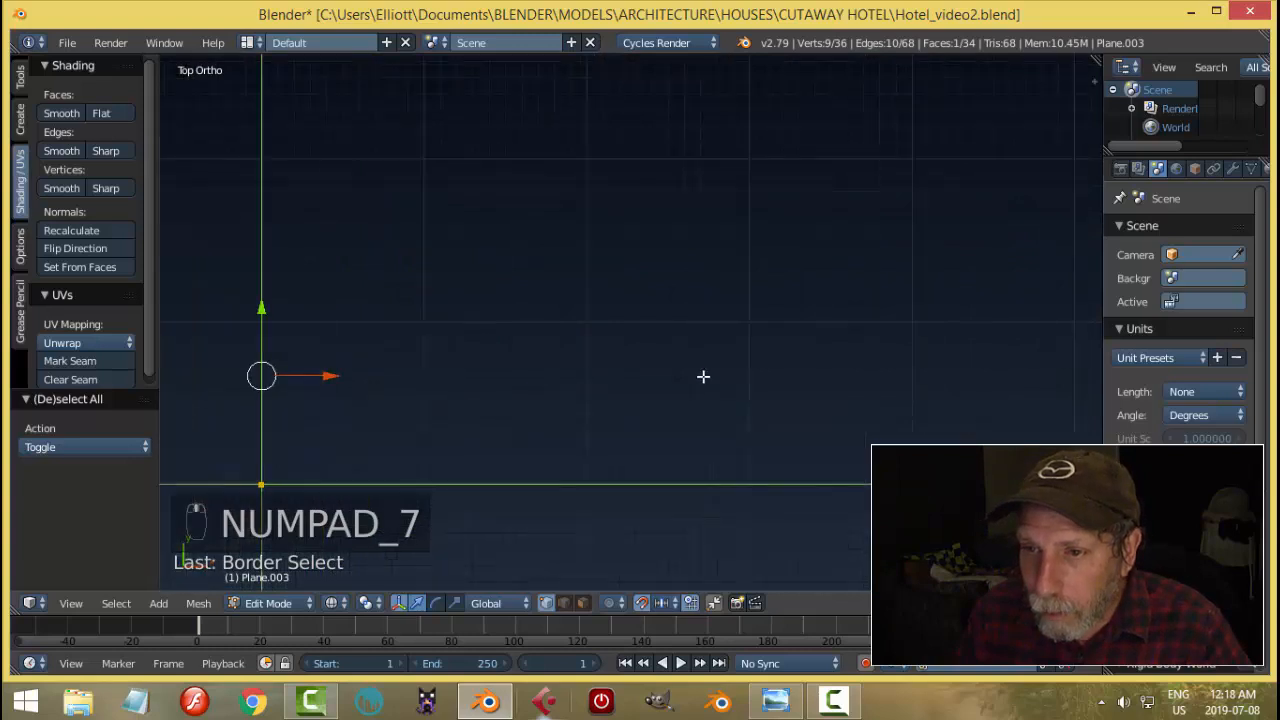
shift+middle_drag(540, 378, 968, 353)
scroll(900, 388, up, 3)
scroll(879, 411, up, 2)
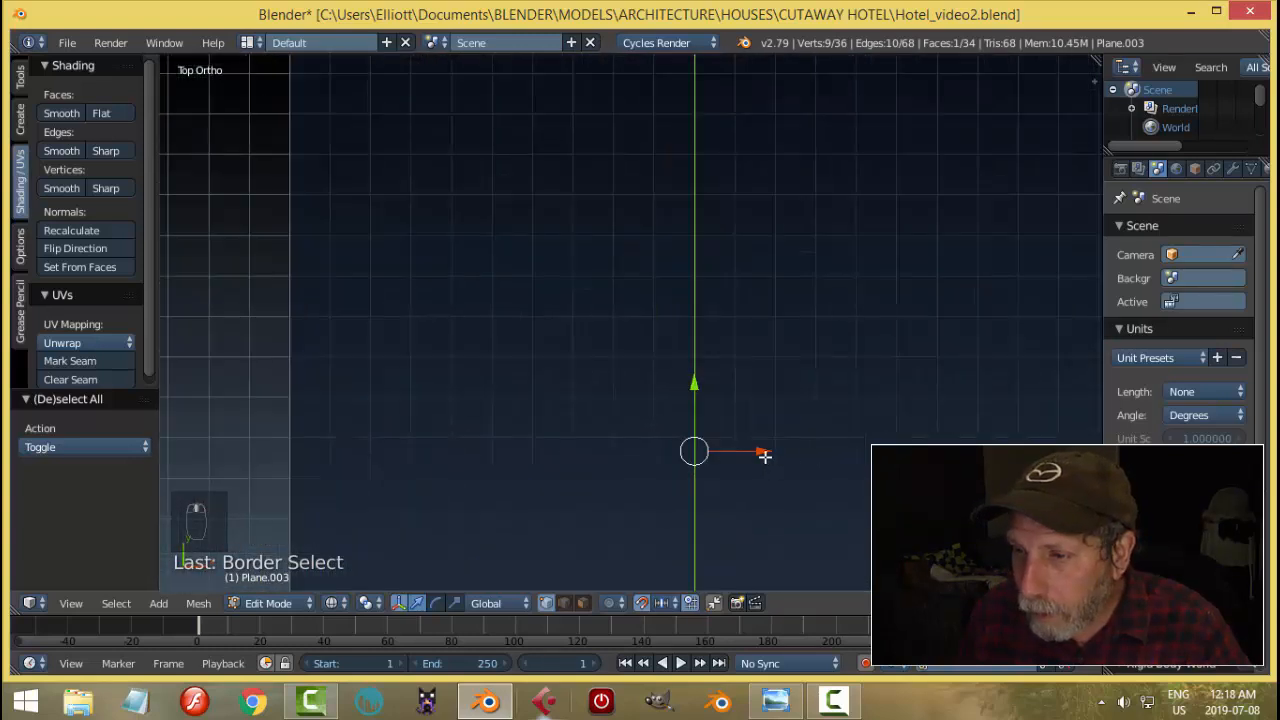
drag(764, 455, 558, 493)
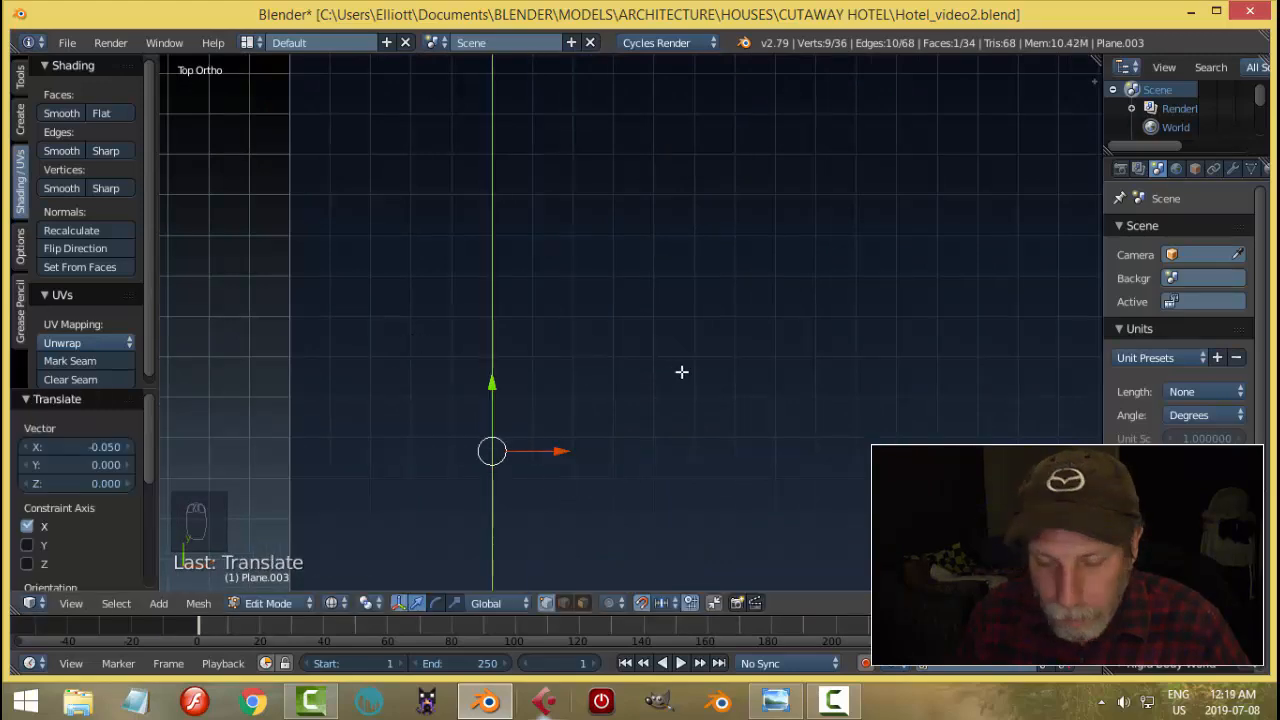
key(a)
Step: Return to solid shading and compare the desk with the hotel reception reference image
scroll(686, 374, down, 14)
shift+middle_drag(786, 371, 736, 384)
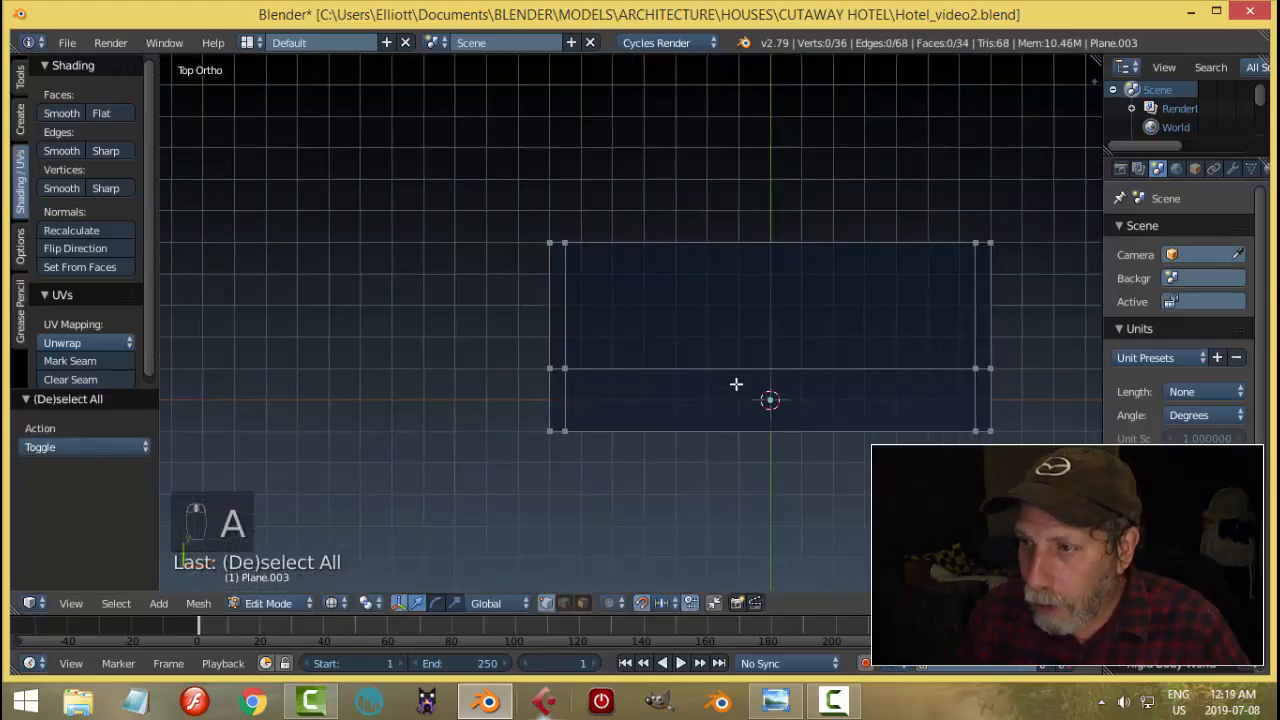
key(z)
click(848, 478)
mouse_move(848, 478)
middle_down()
mouse_move(846, 414)
mouse_move(758, 300)
middle_up()
middle_drag(766, 386, 762, 336)
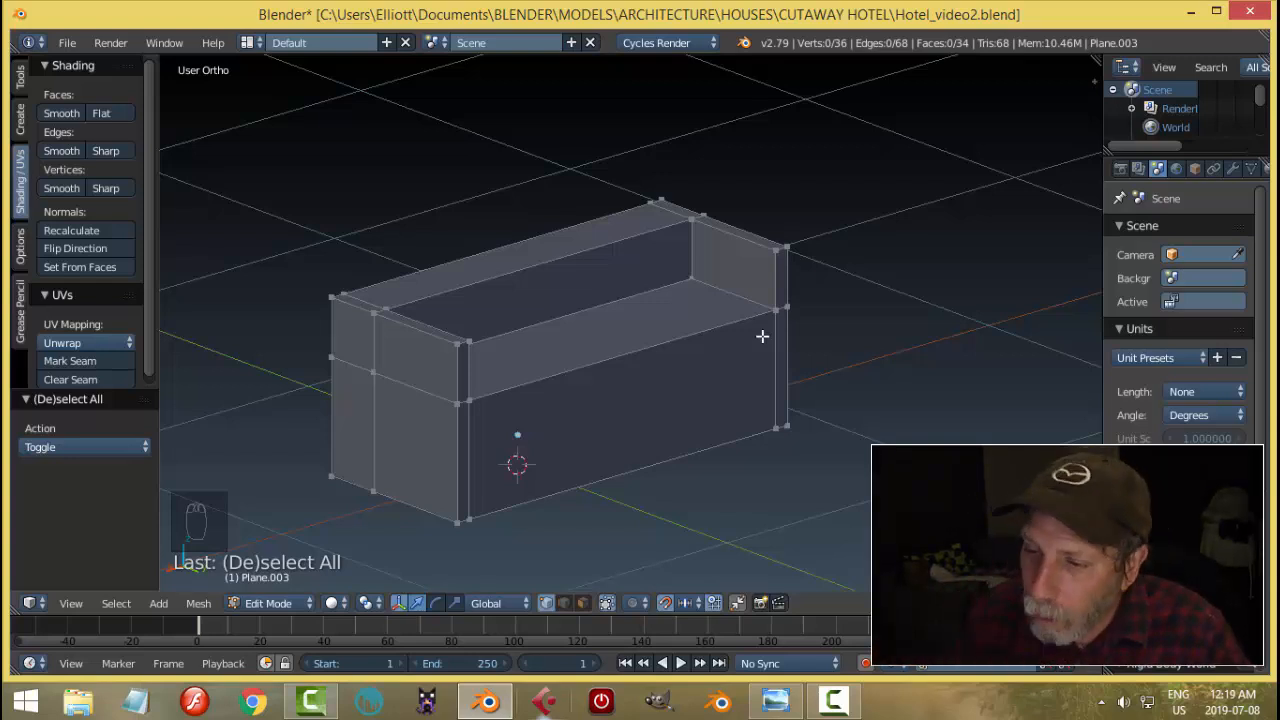
click(489, 704)
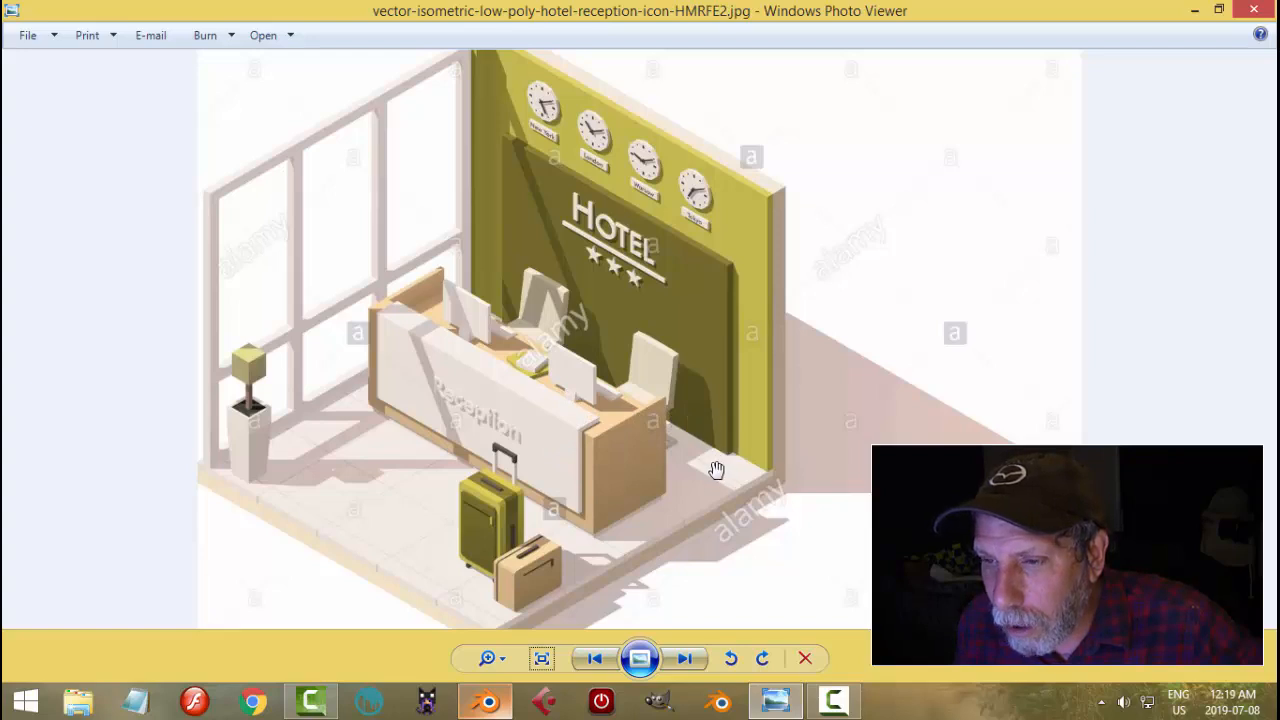
scroll(603, 465, up, 3)
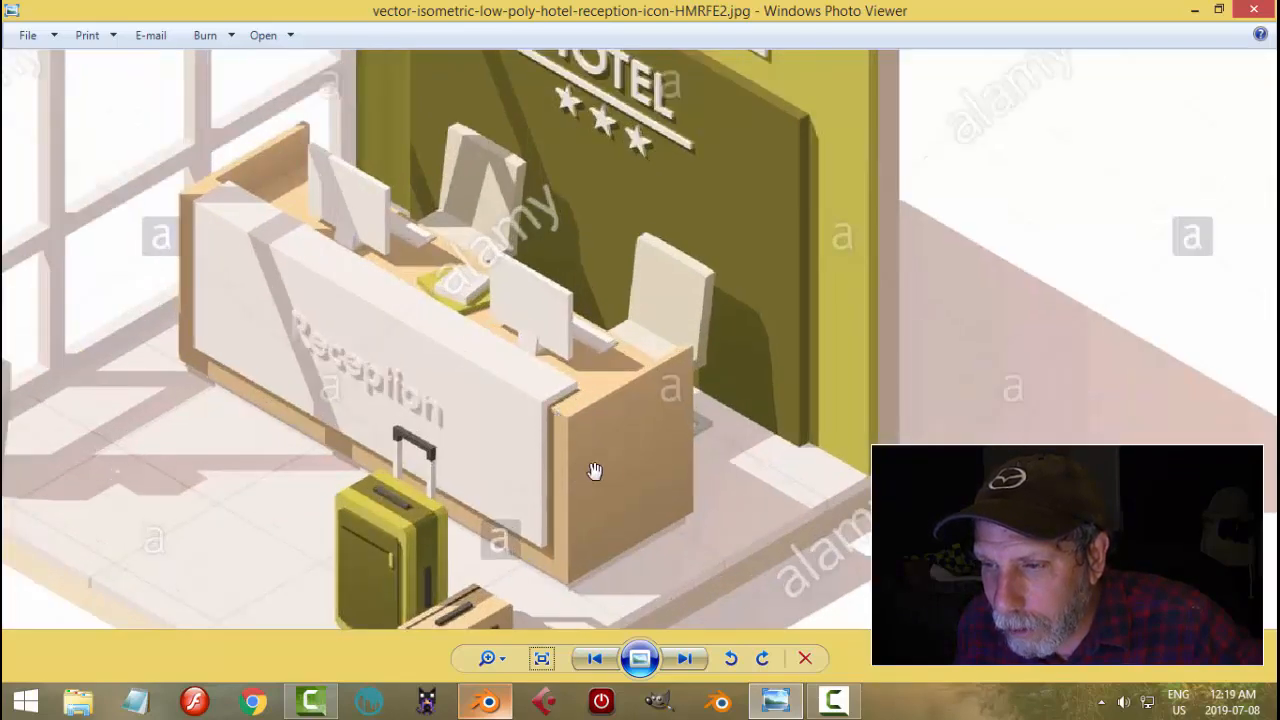
scroll(594, 471, down, 3)
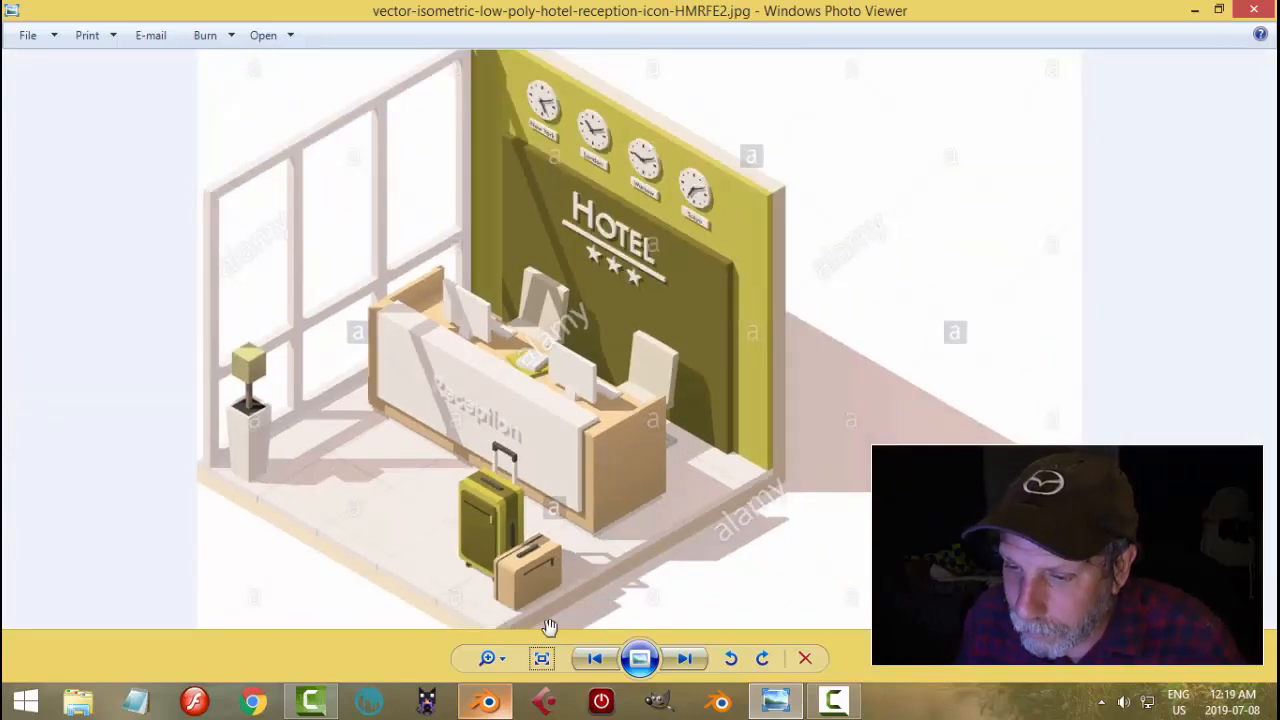
click(488, 702)
Step: In face selection mode, select the desk's front ledge top face and both front faces between the end walls, checking them against the reference image
middle_drag(617, 433, 756, 404)
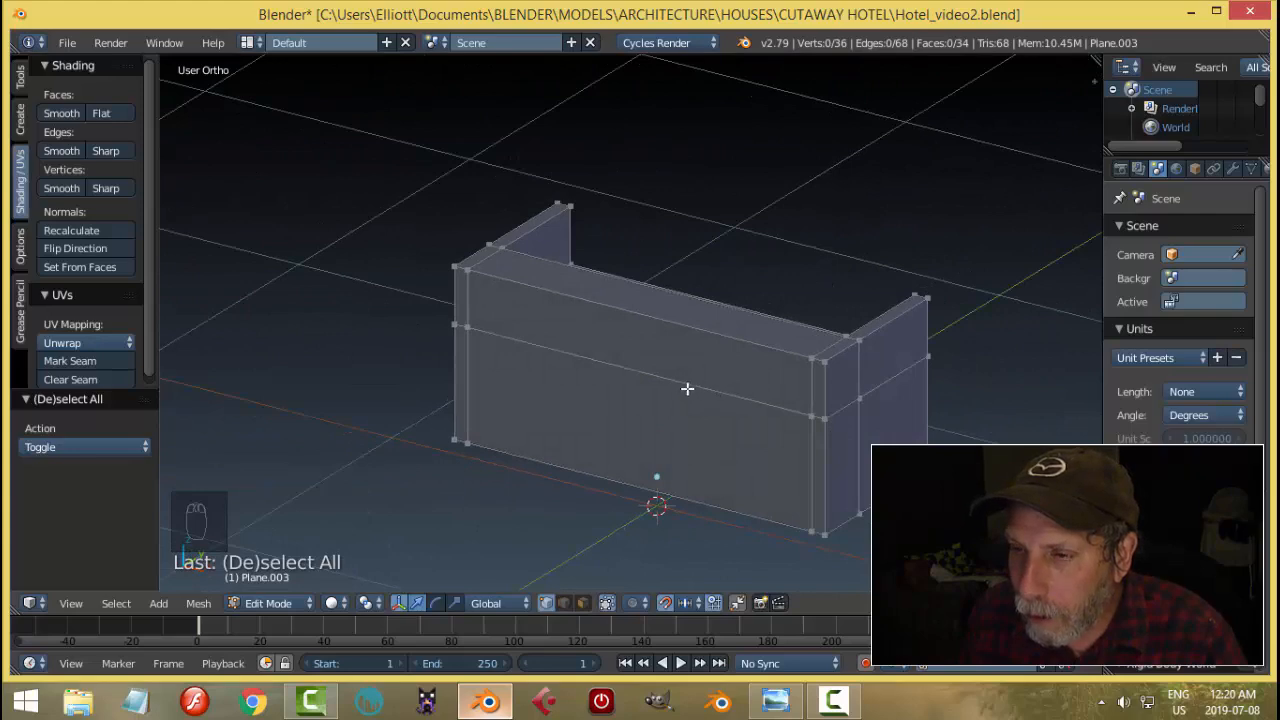
middle_drag(709, 387, 654, 394)
mouse_move(695, 379)
middle_down()
mouse_move(734, 383)
mouse_move(691, 389)
middle_up()
key(ctrl+Tab)
click(667, 430)
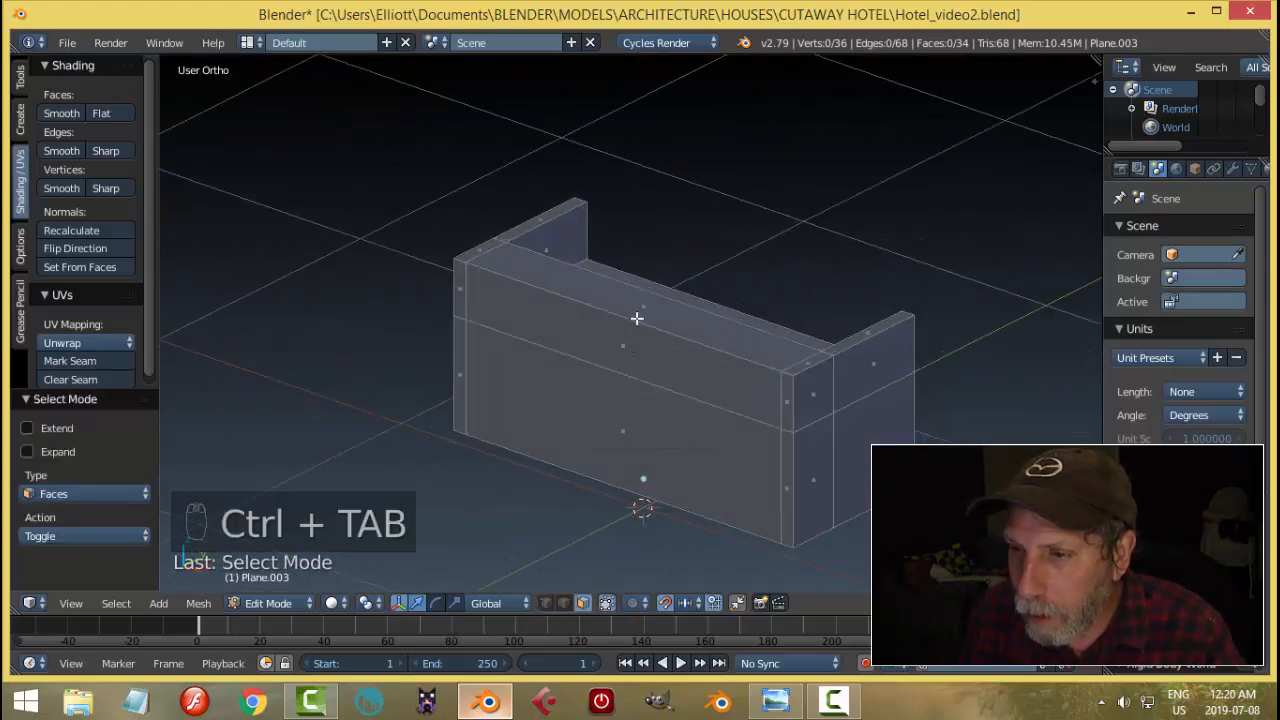
right_click(638, 310)
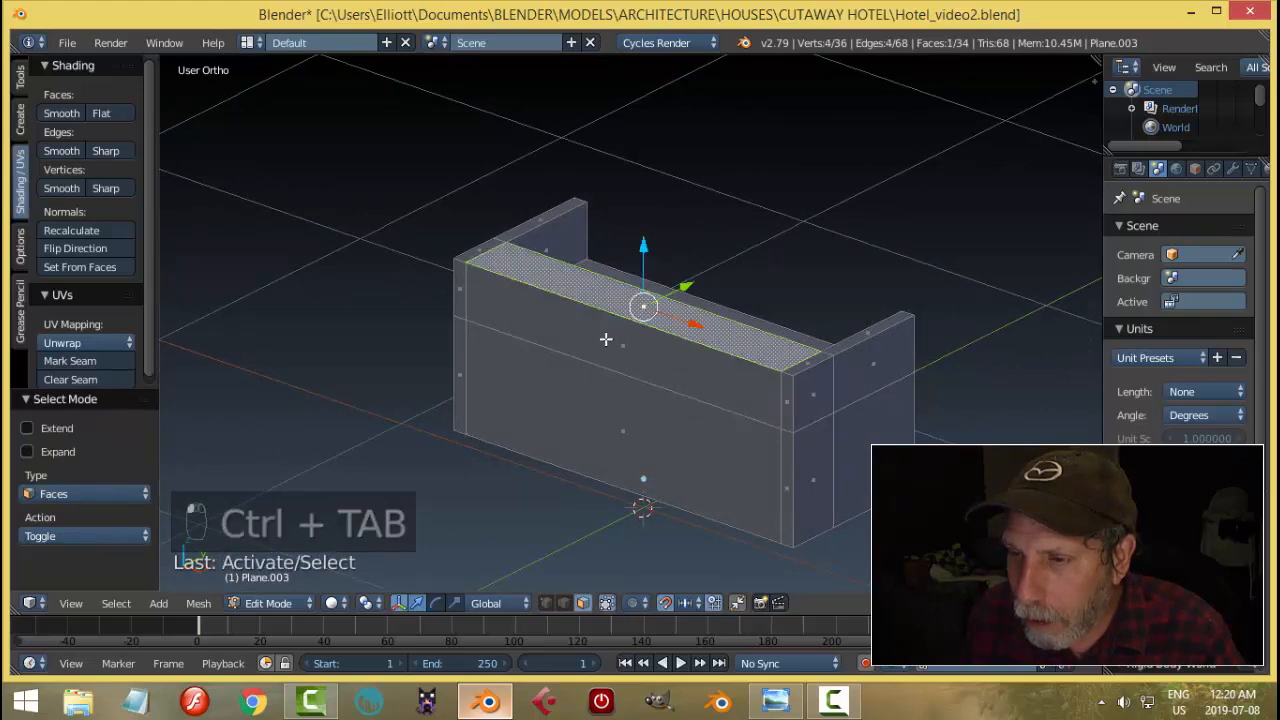
shift+right_click(613, 338)
shift+right_click(612, 412)
mouse_move(770, 354)
middle_down()
mouse_move(726, 332)
mouse_move(794, 341)
mouse_move(781, 353)
middle_up()
click(784, 710)
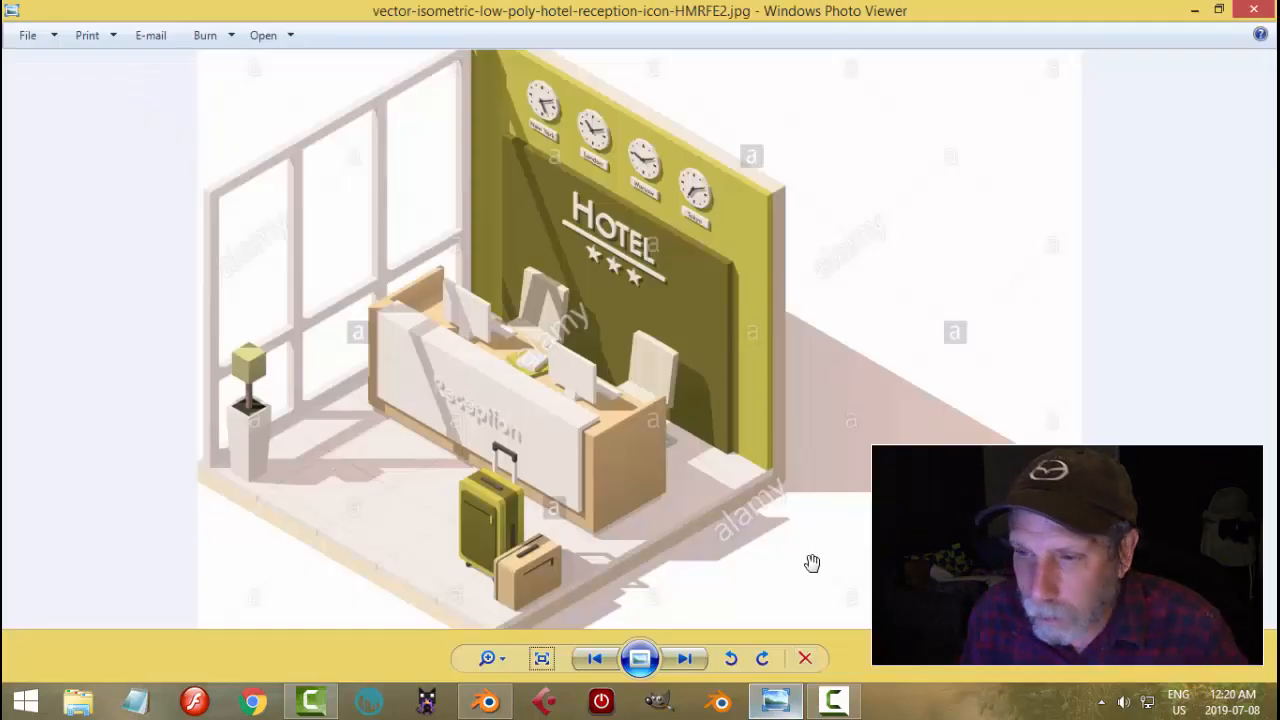
click(486, 702)
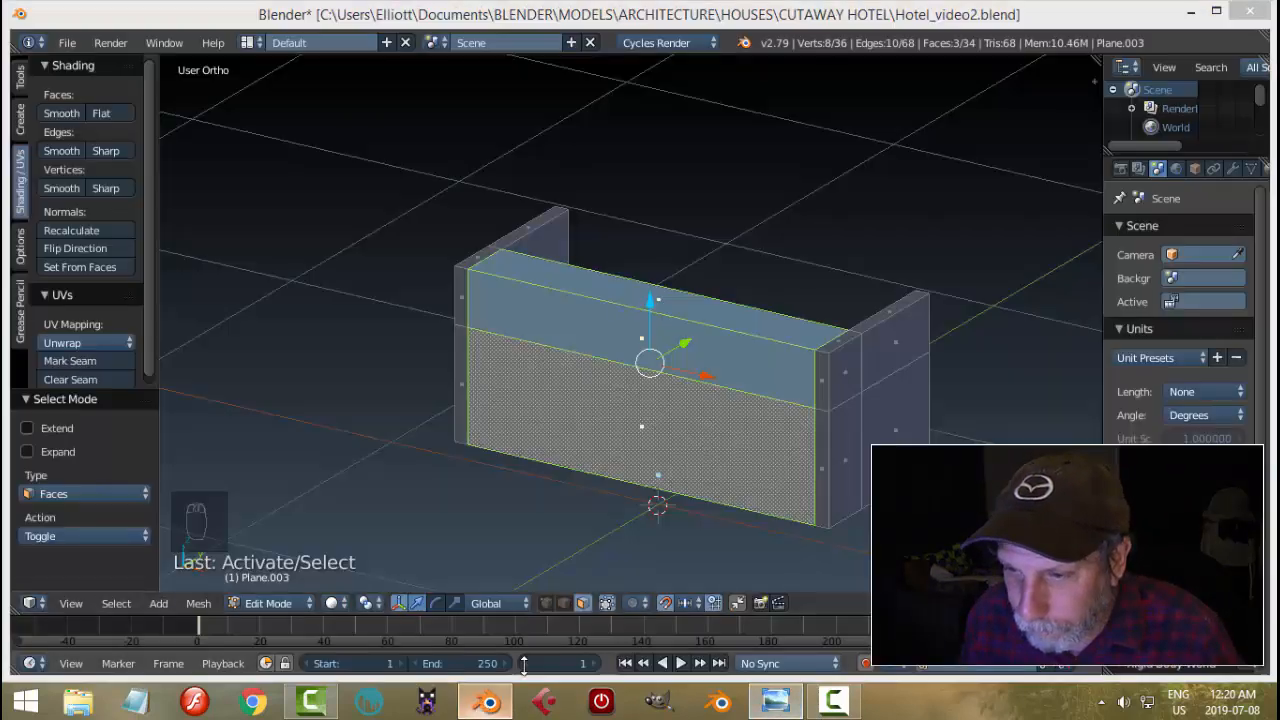
middle_drag(686, 409, 682, 422)
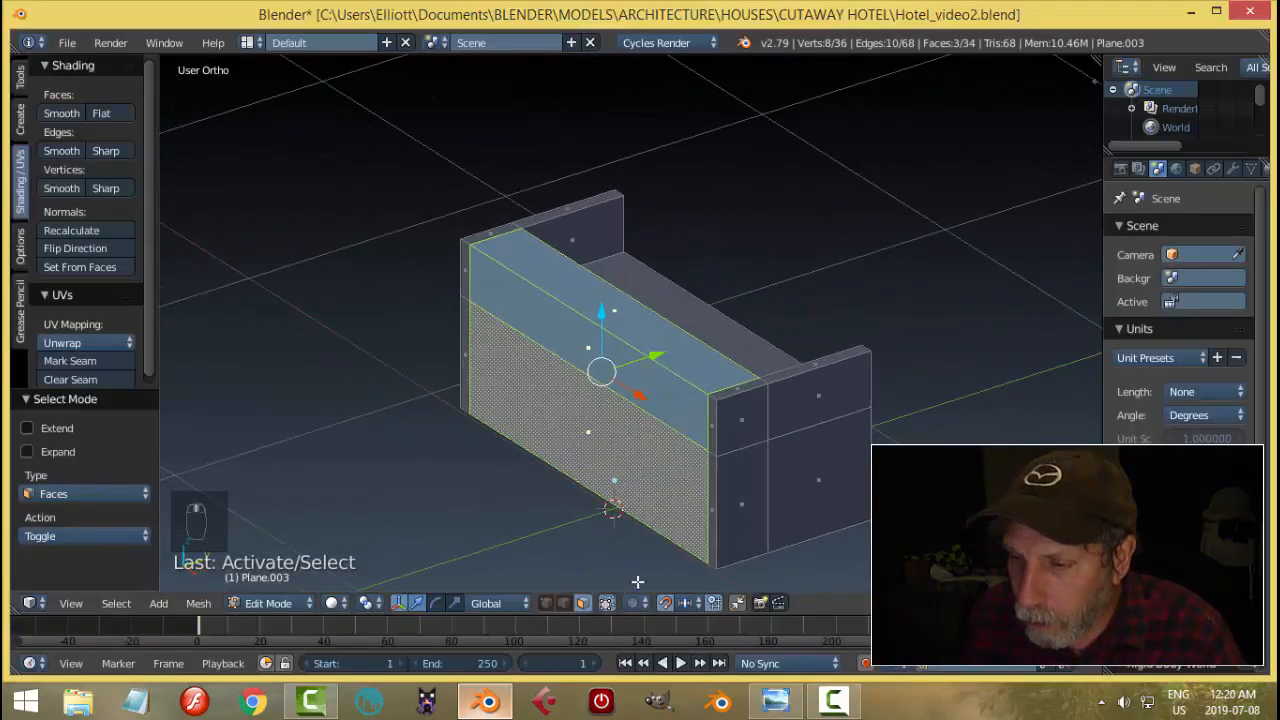
Step: Duplicate the selected faces in place, separate the copy into its own object, and return to Object Mode
middle_drag(680, 574, 715, 416)
key(shift+d)
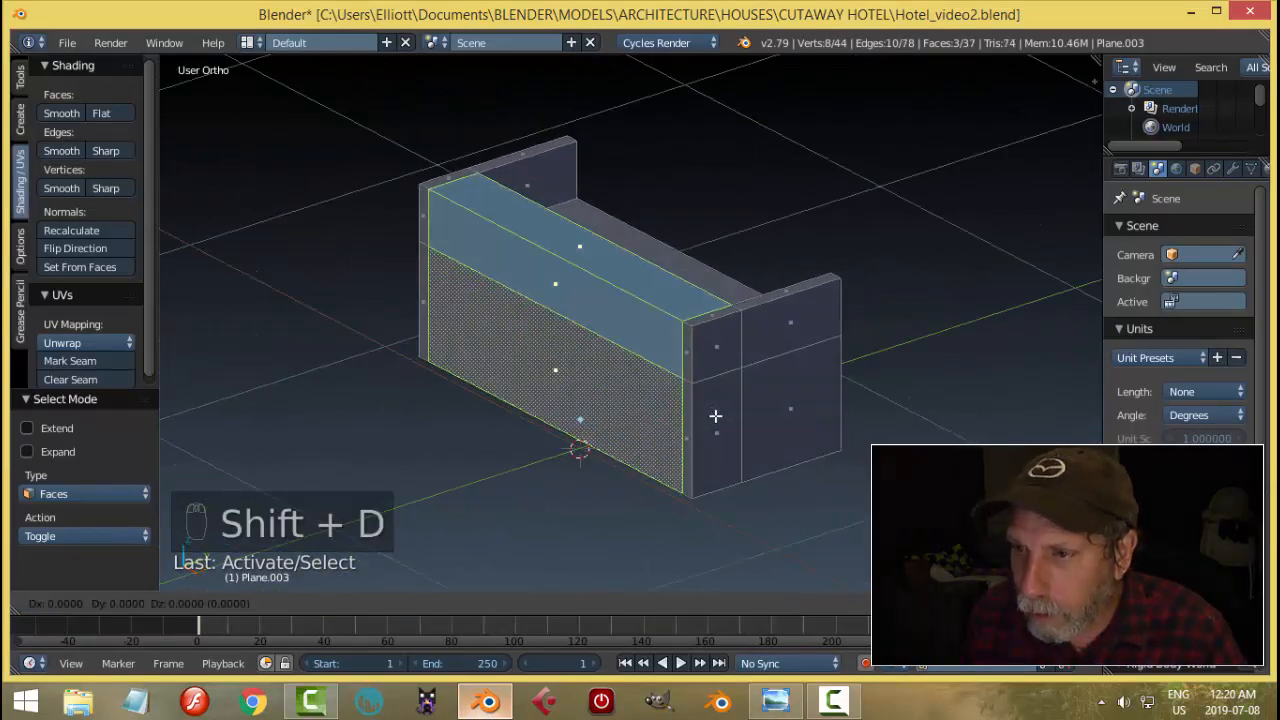
key(p)
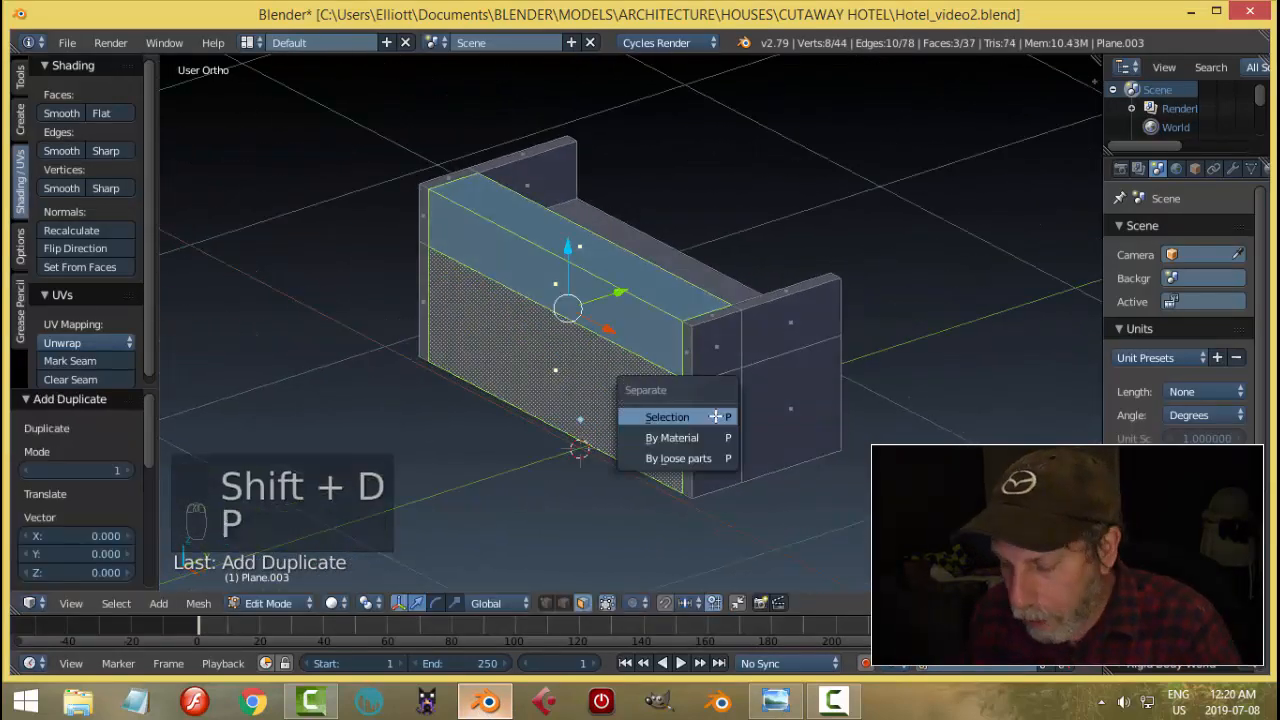
click(715, 416)
key(Tab)
click(595, 416)
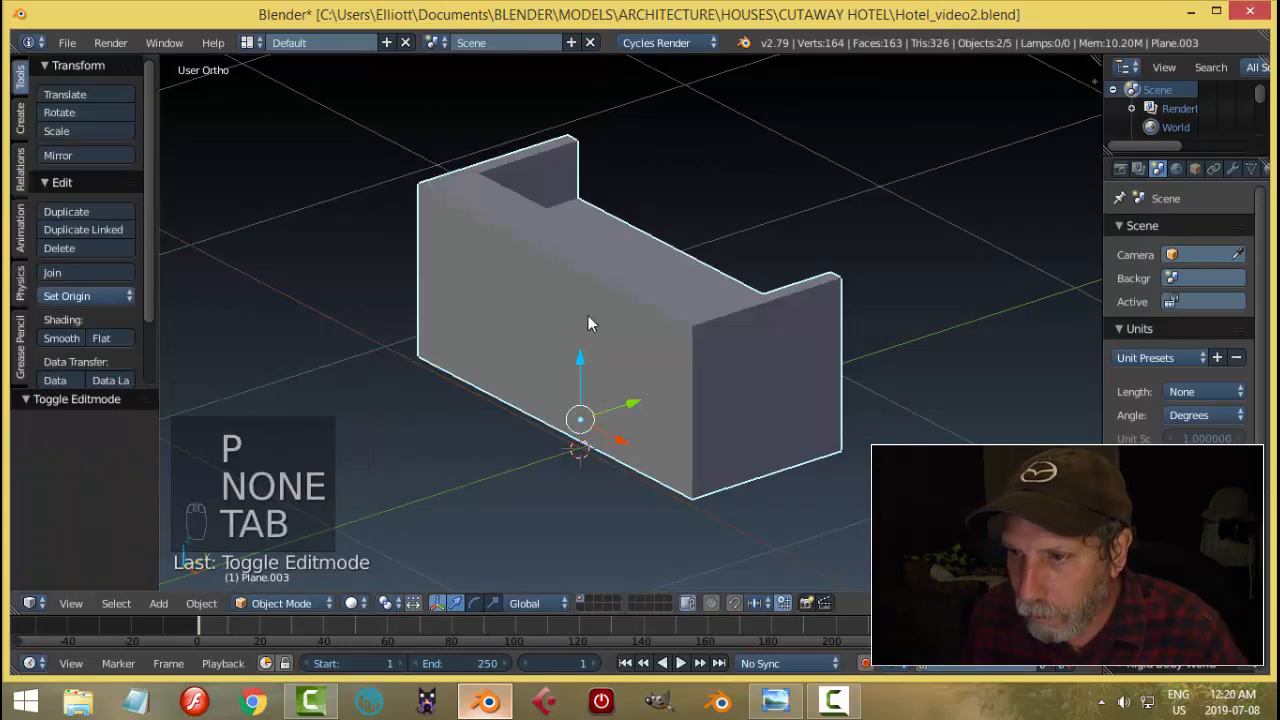
Step: Select the separated front panel and set its origin to its geometry
right_click(615, 320)
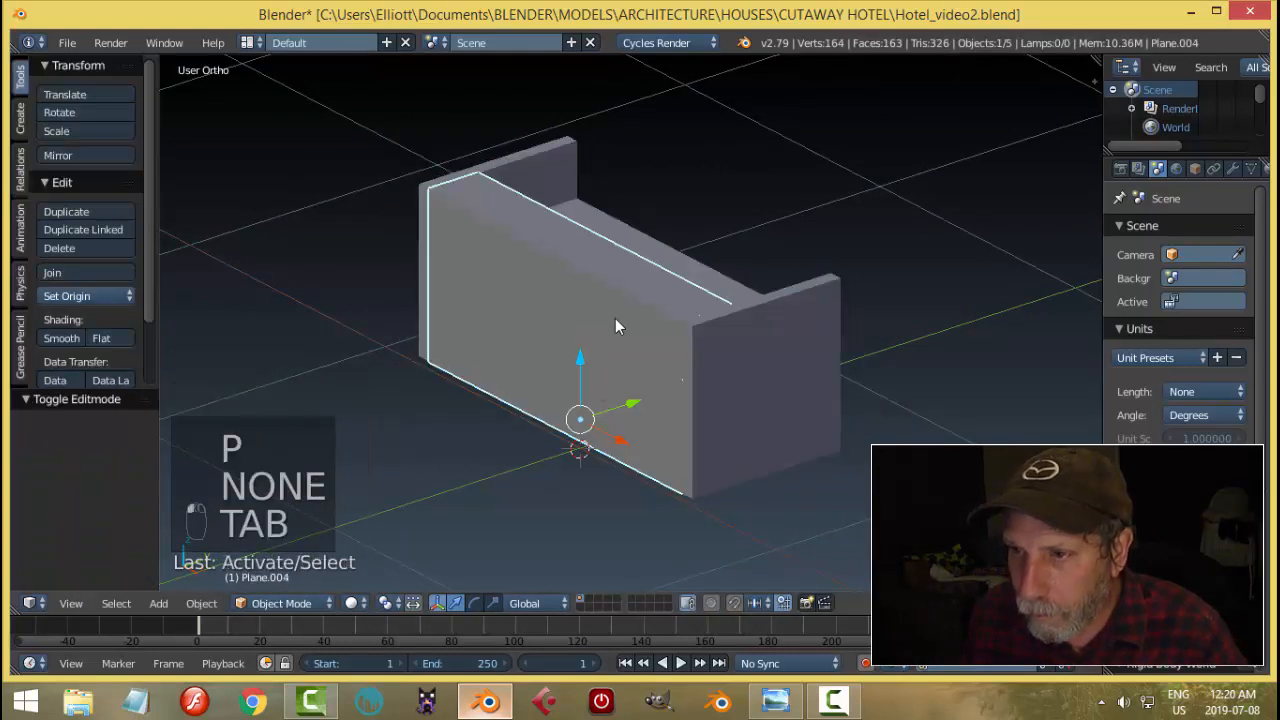
click(80, 297)
click(110, 339)
middle_drag(640, 300, 612, 298)
Step: In the panel's Edit Mode, dissolve the horizontal edge dividing its front face, using edge selection
key(Tab)
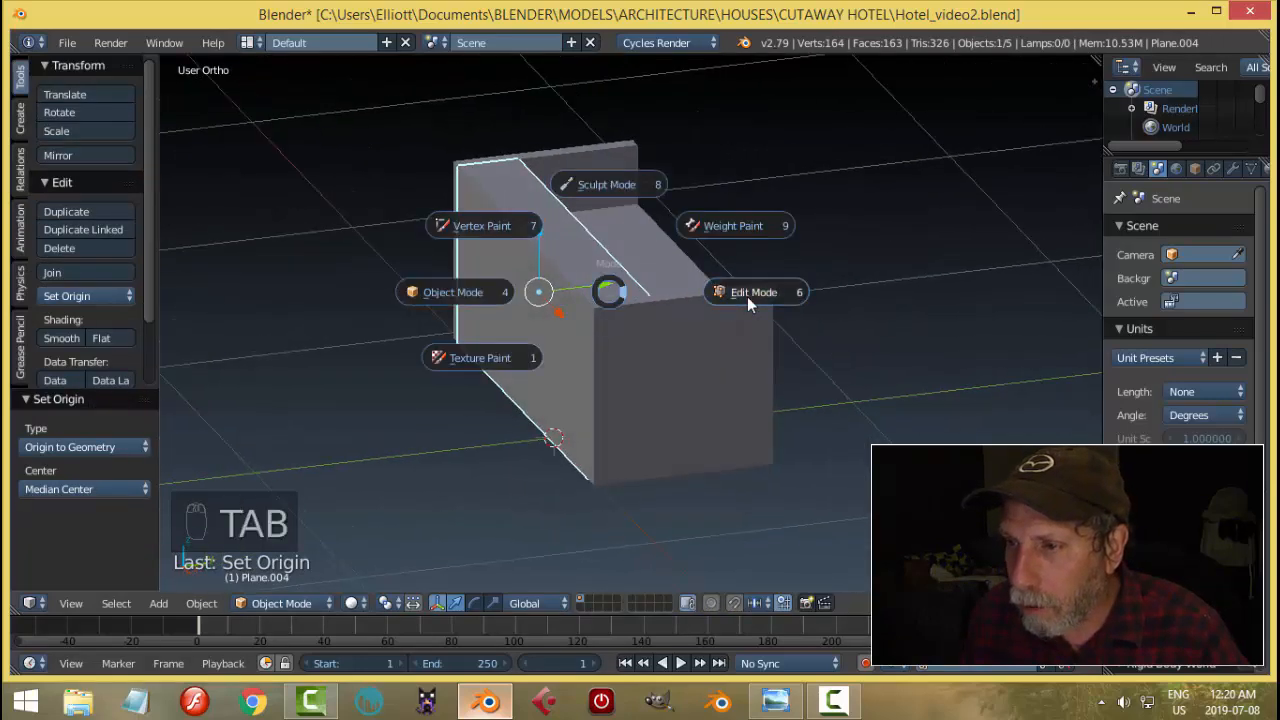
click(749, 294)
middle_drag(556, 318, 641, 313)
key(a)
key(a)
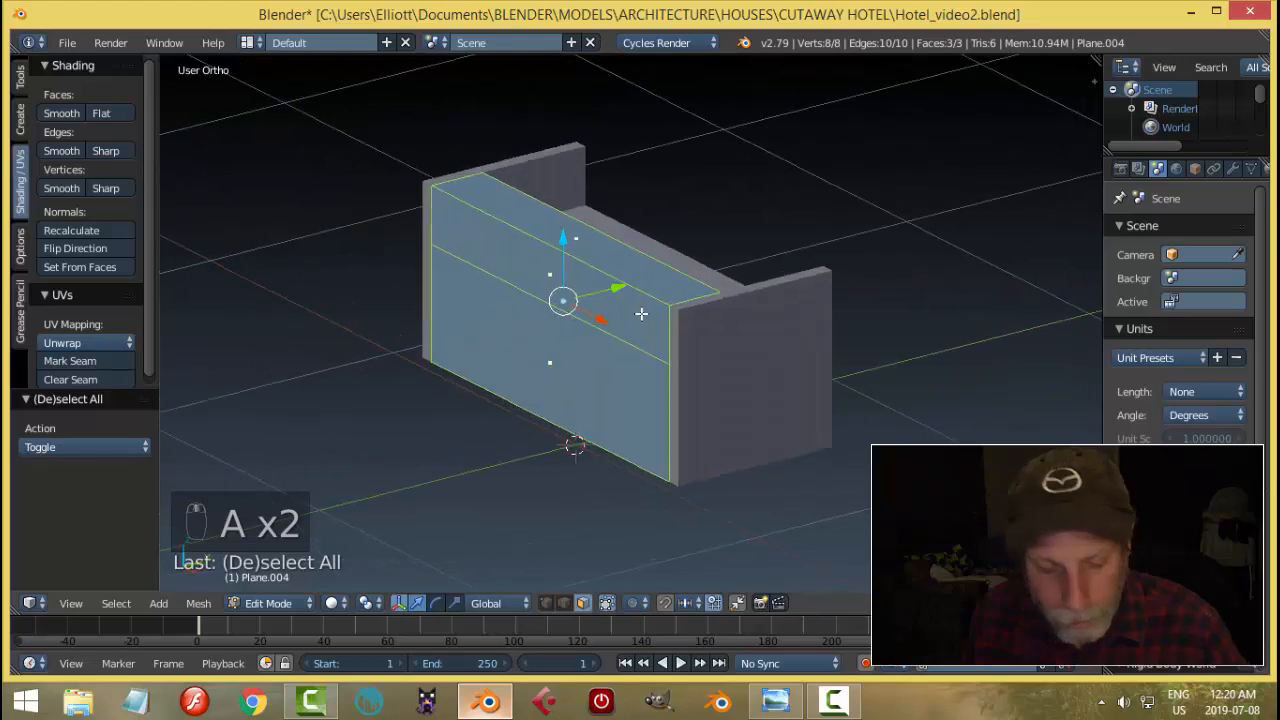
key(a)
key(ctrl+Tab)
click(611, 299)
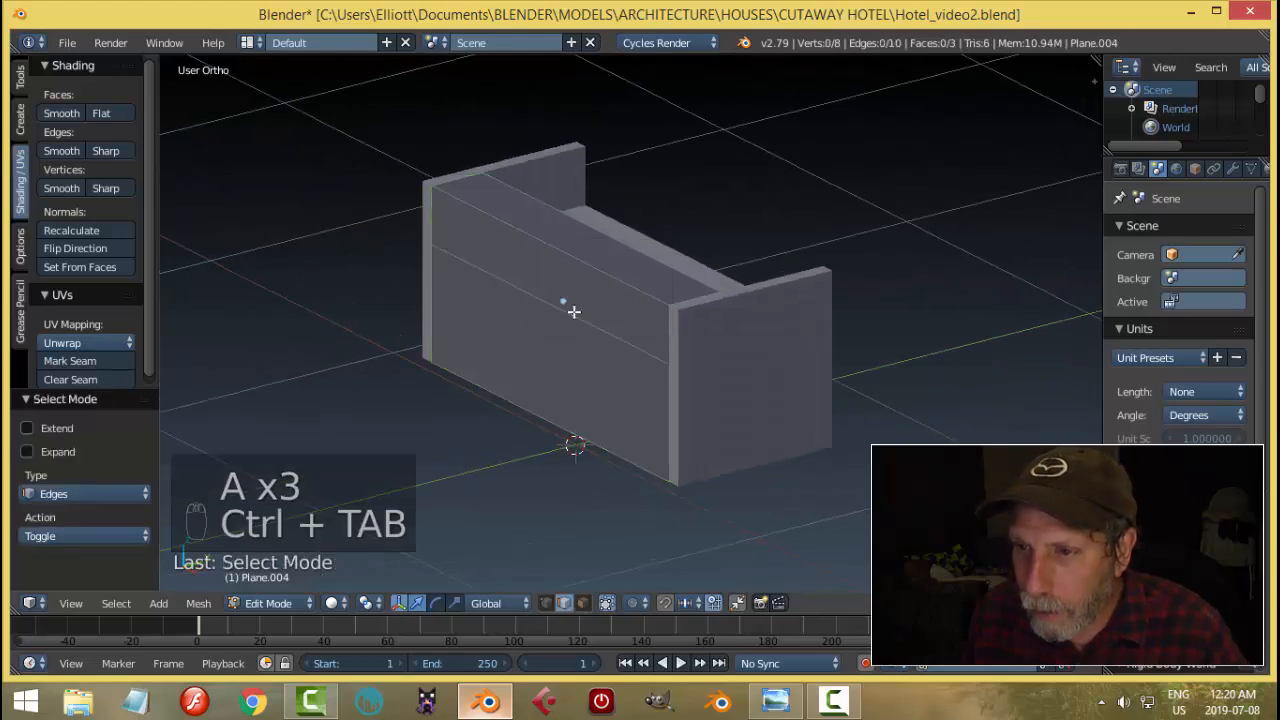
right_click(573, 311)
middle_drag(740, 312, 764, 293)
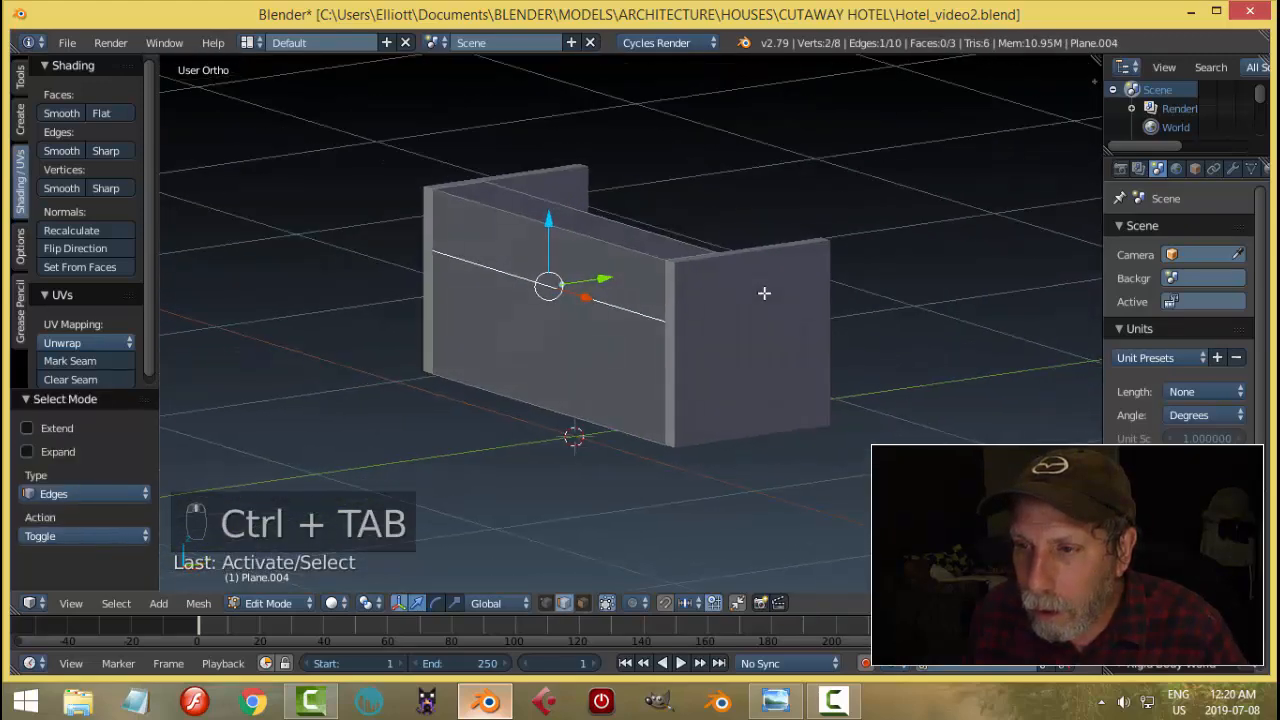
key(x)
click(726, 379)
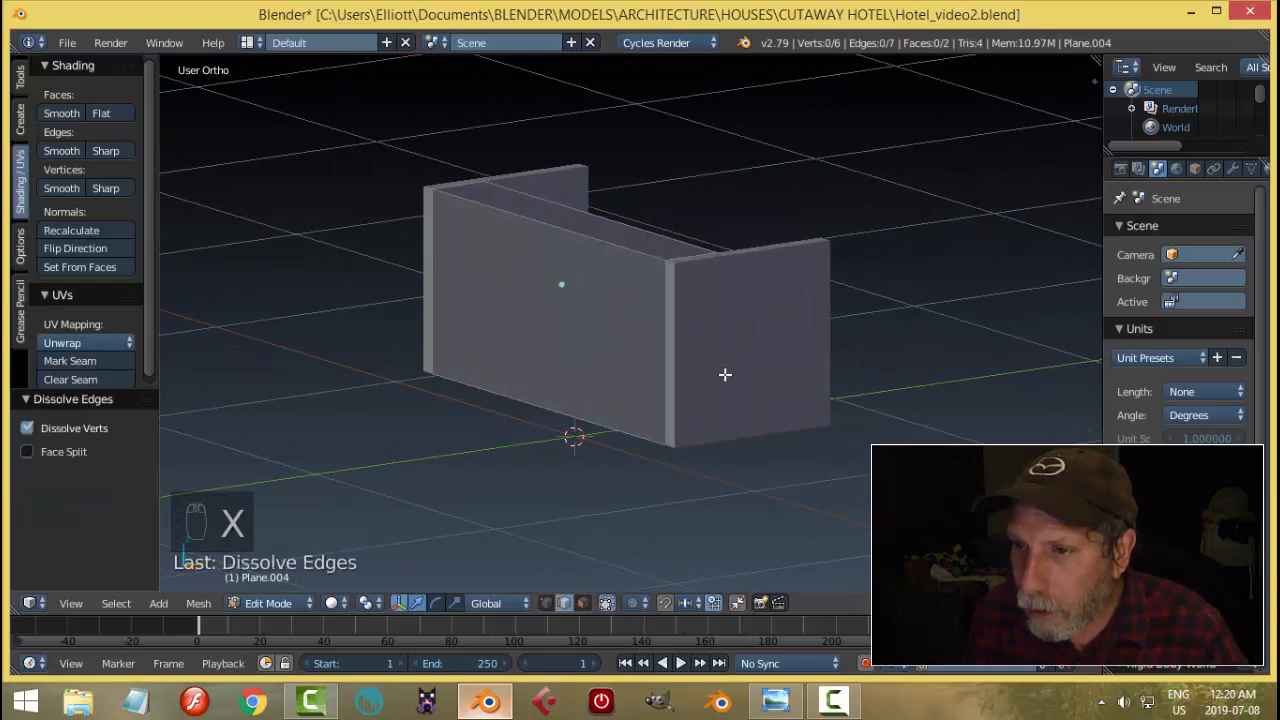
Step: Raise the panel's bottom edge about 0.064 units along Z and compare the panel with the reference image
right_click(573, 404)
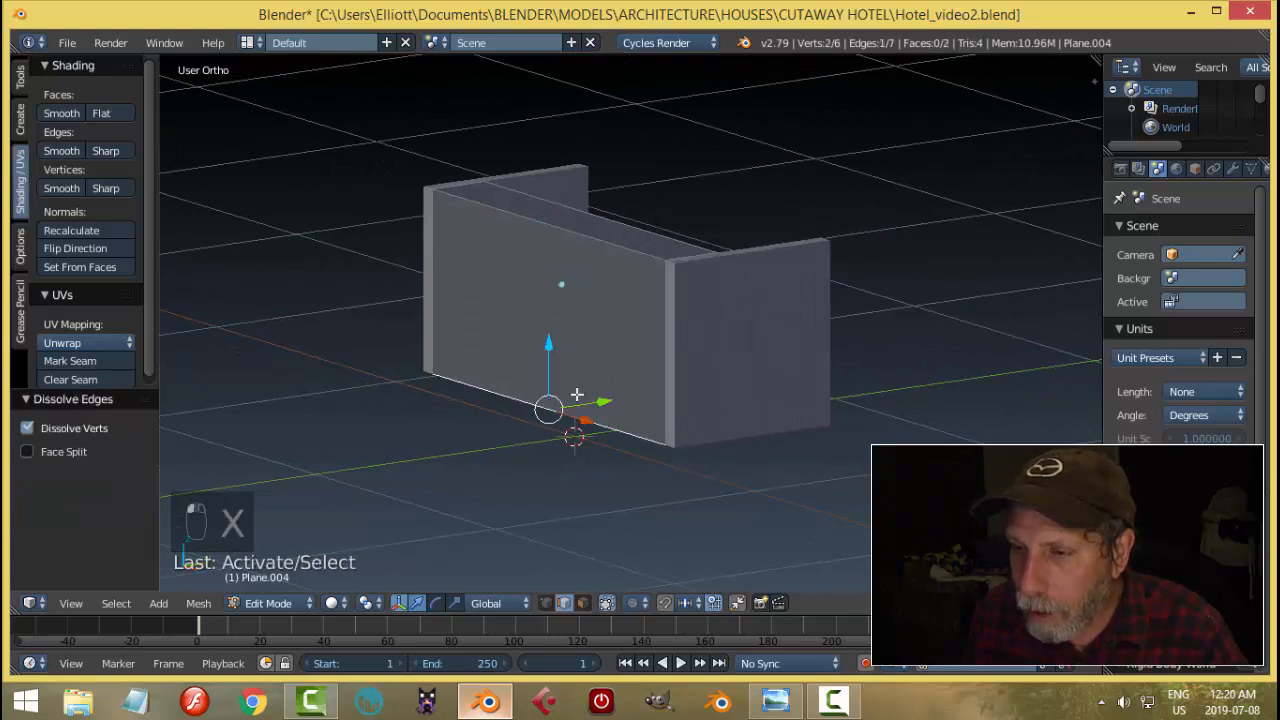
drag(548, 343, 553, 323)
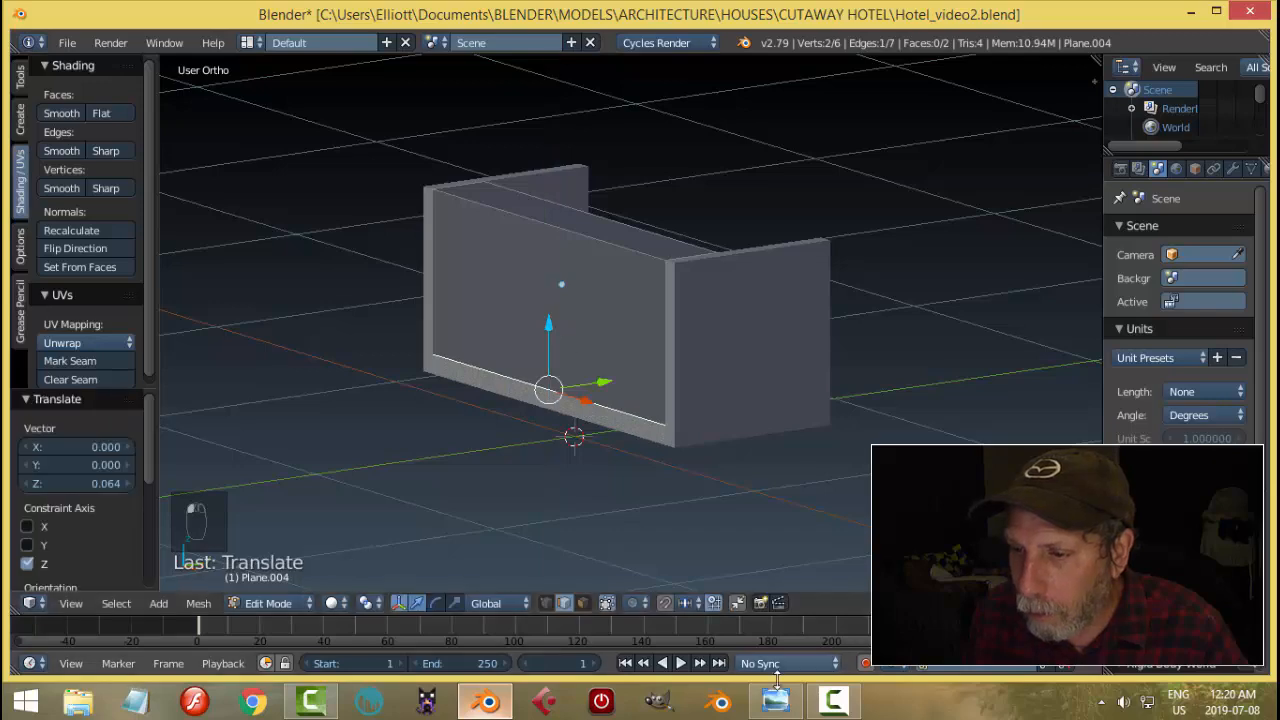
click(776, 700)
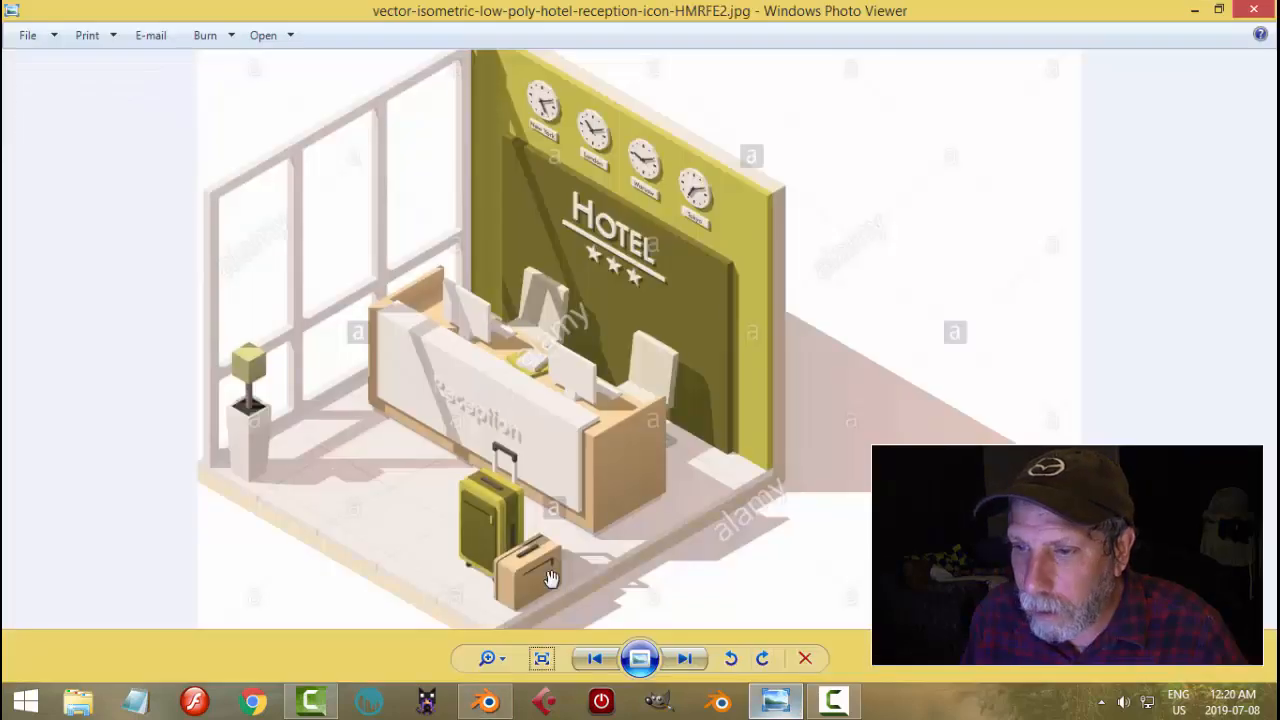
click(487, 700)
click(776, 700)
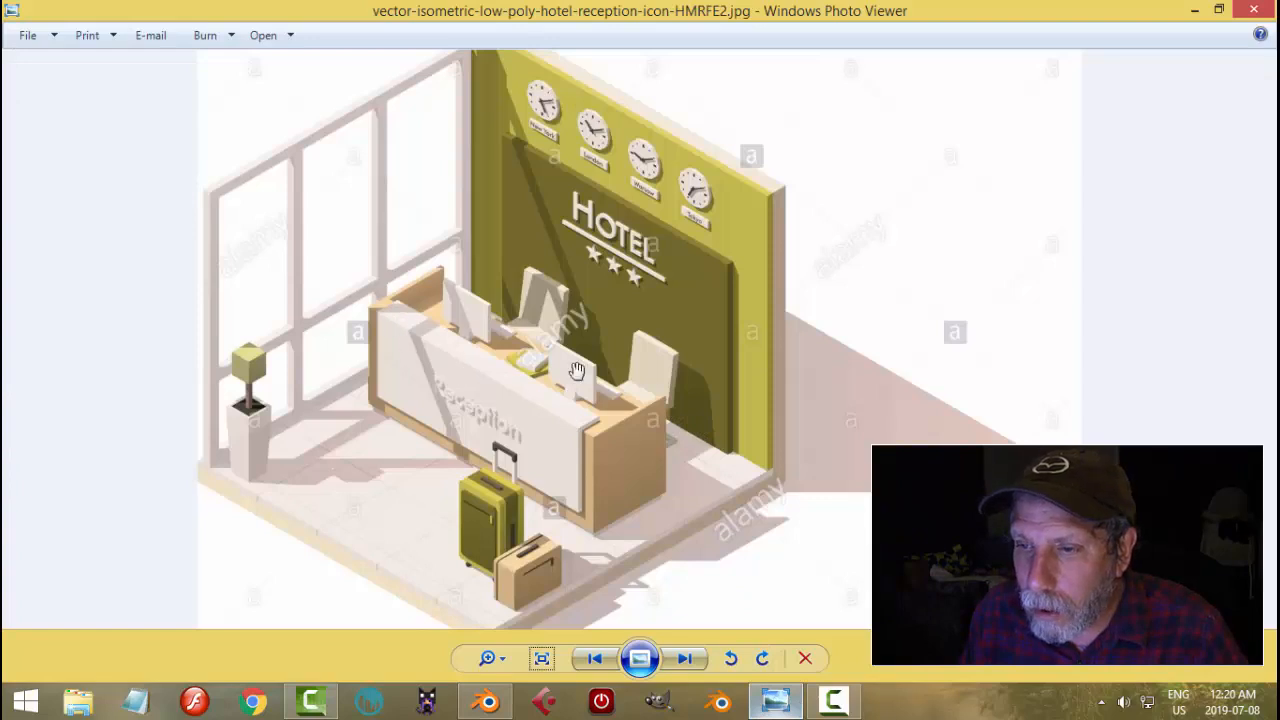
scroll(625, 437, up, 4)
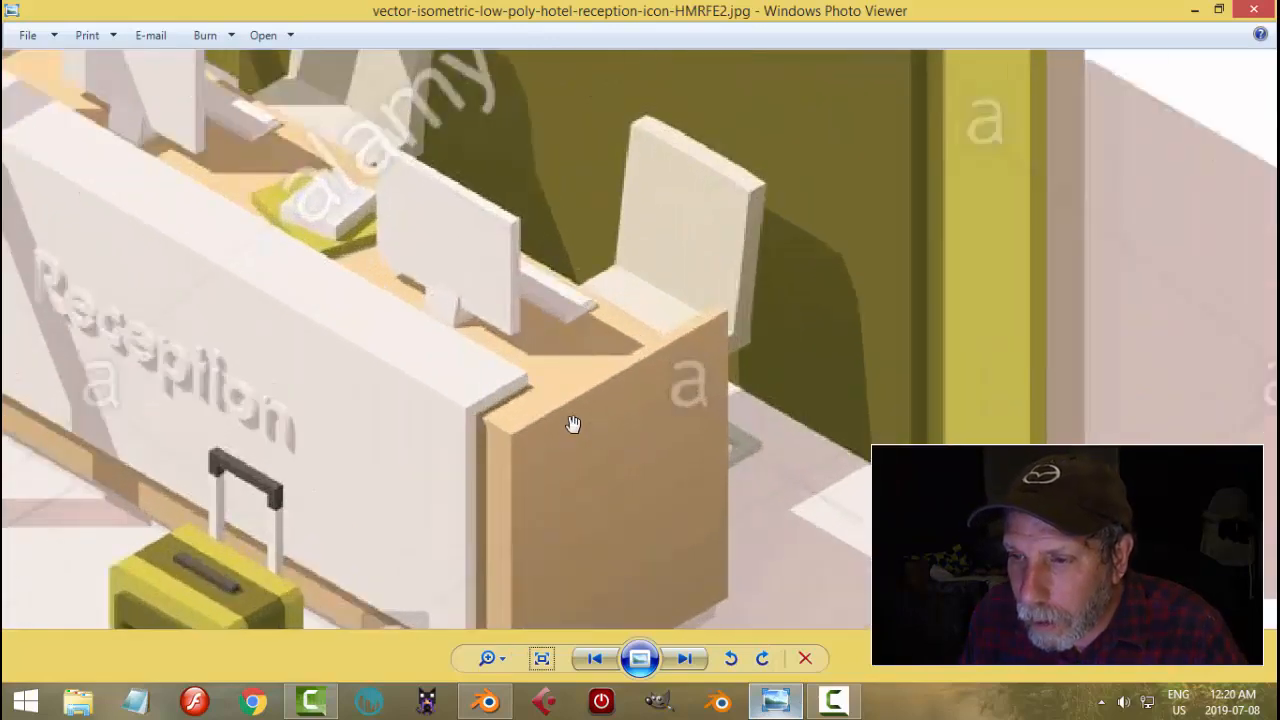
scroll(573, 424, down, 5)
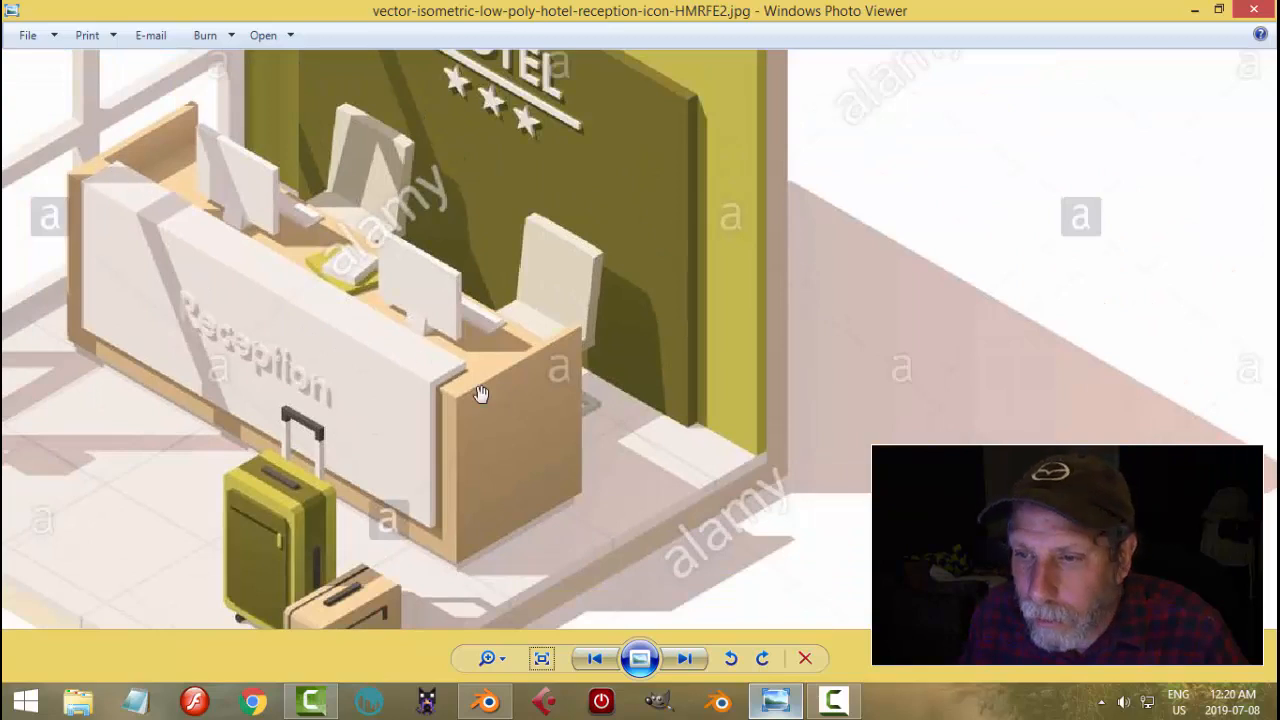
scroll(481, 394, up, 1)
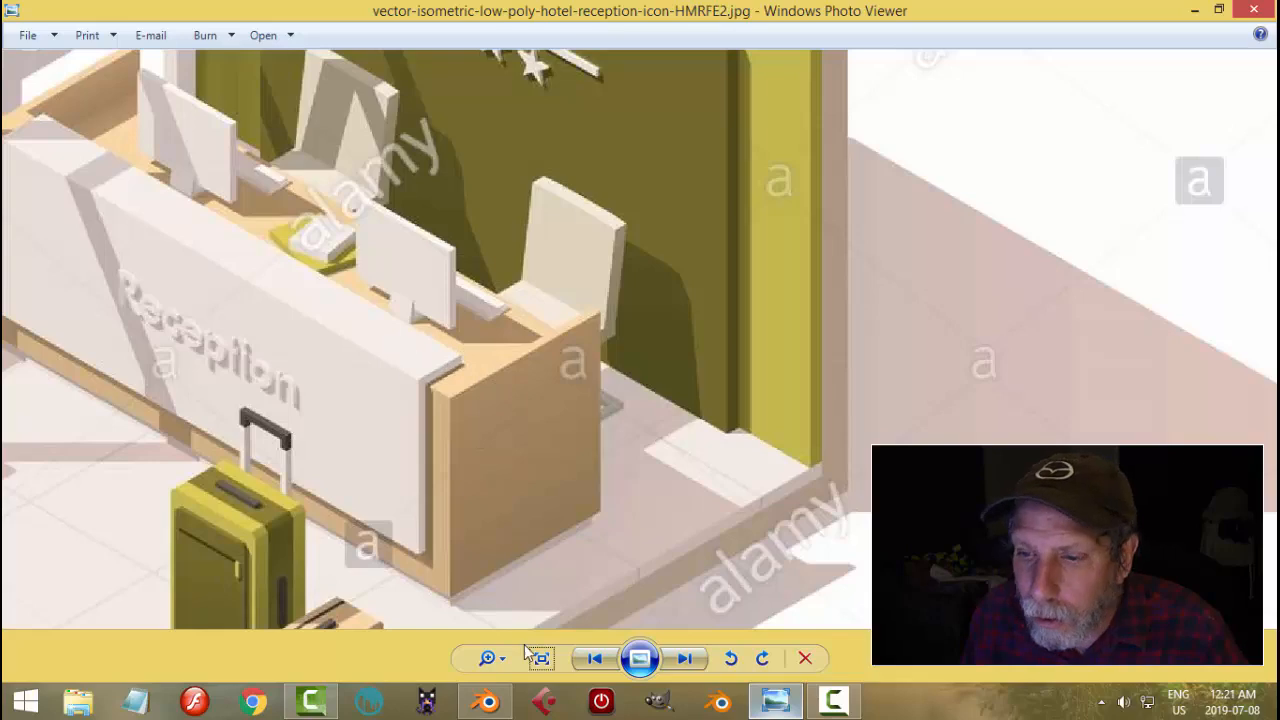
click(485, 703)
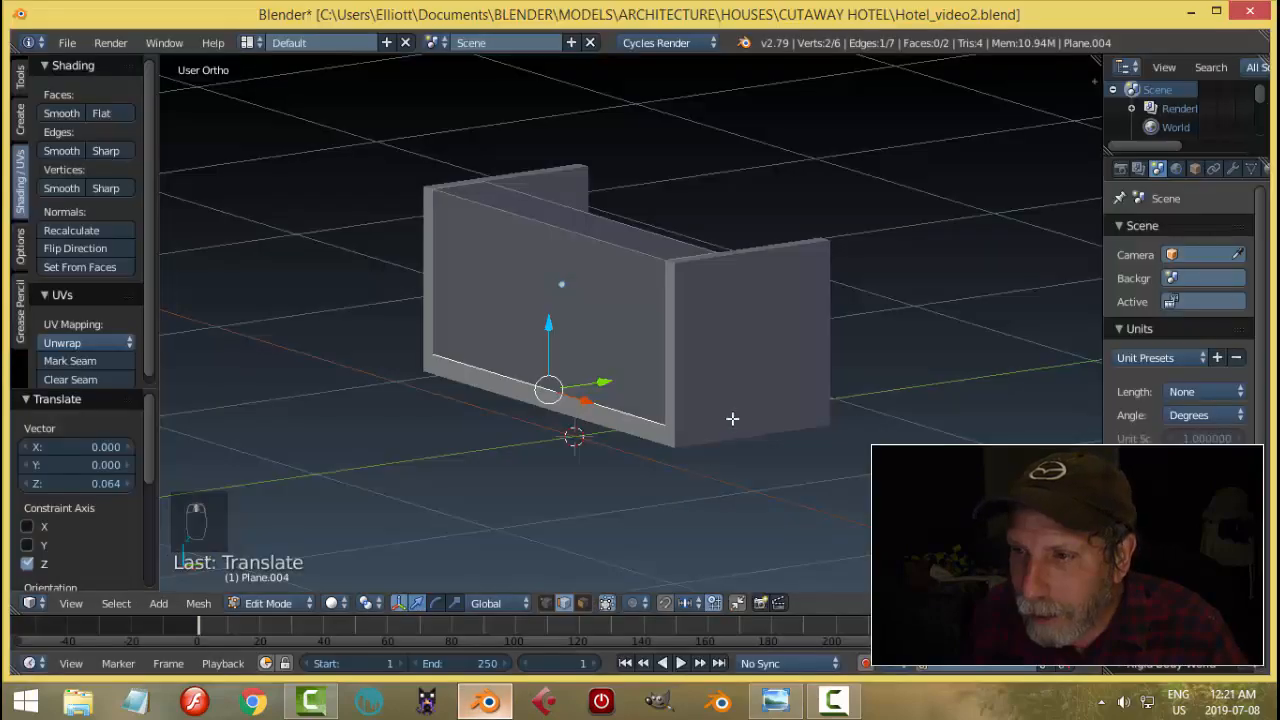
Step: Leave the front panel's Edit Mode with nothing selected and add a Solidify modifier to the panel
mouse_move(731, 417)
middle_down()
mouse_move(640, 469)
mouse_move(685, 426)
mouse_move(714, 420)
mouse_move(680, 420)
mouse_move(706, 400)
mouse_move(689, 409)
mouse_move(683, 426)
mouse_move(711, 423)
middle_up()
key(a)
key(a)
key(a)
key(Tab)
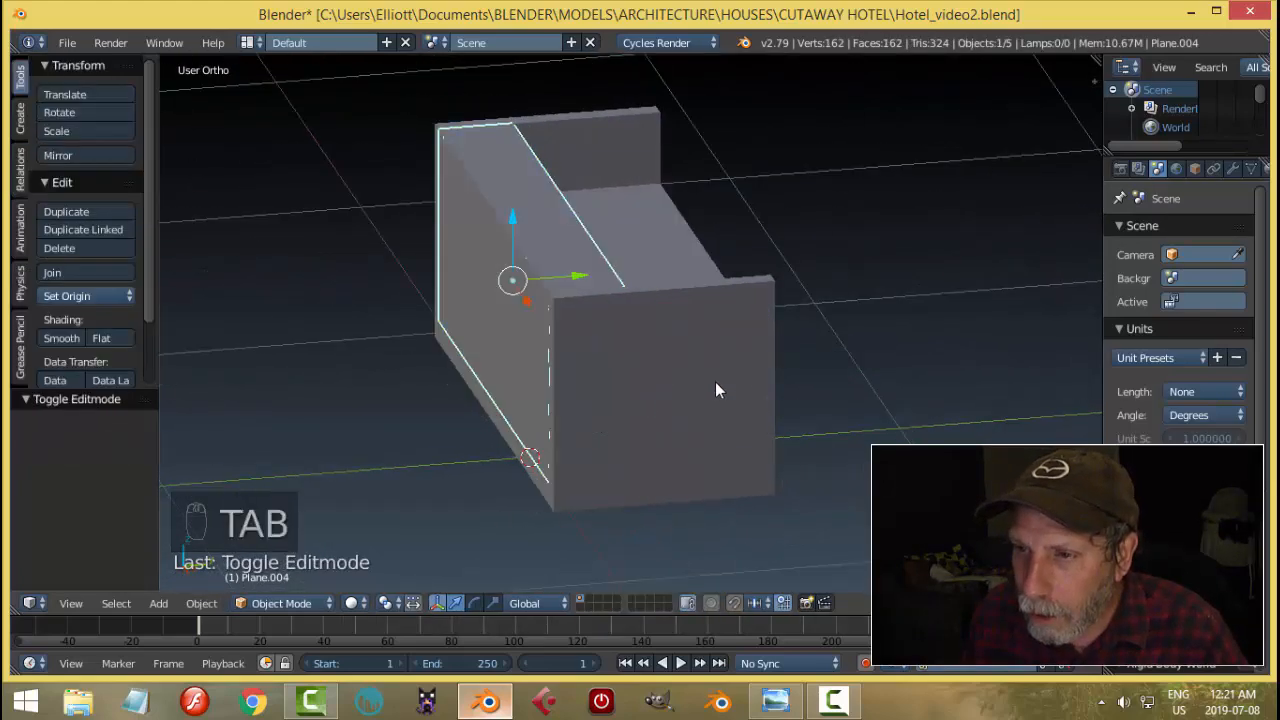
middle_drag(722, 378, 746, 371)
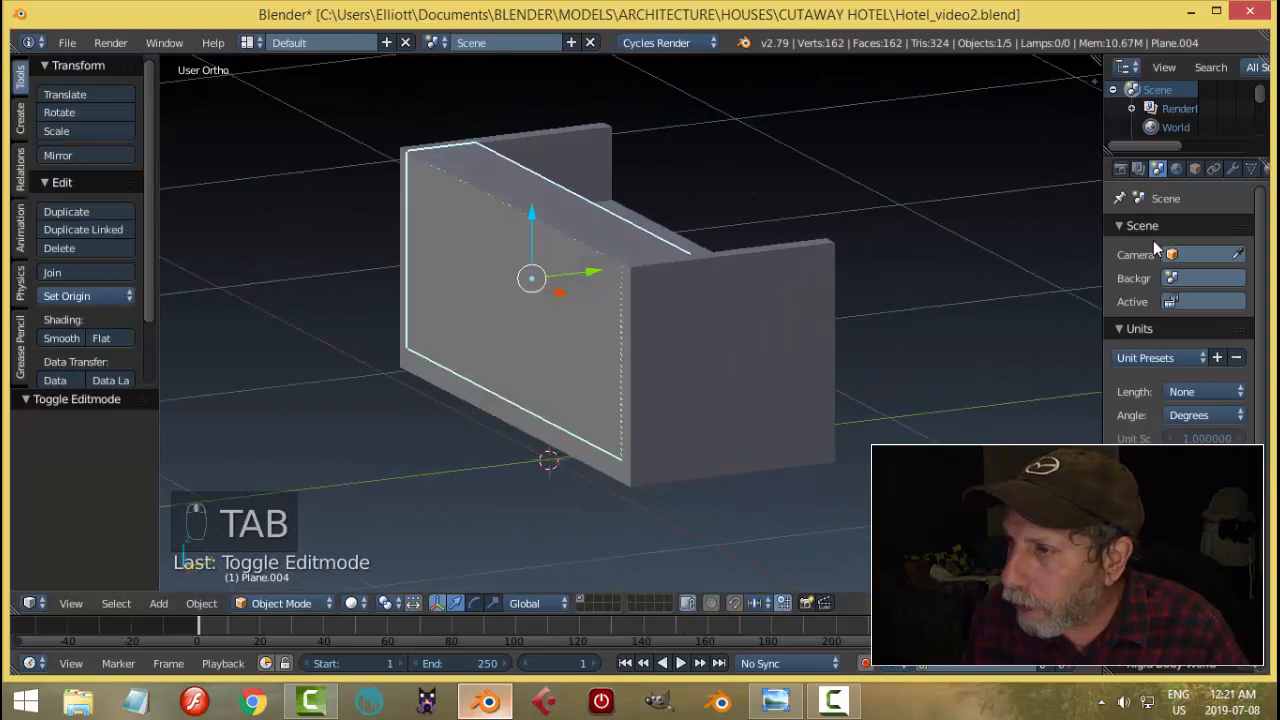
click(1233, 170)
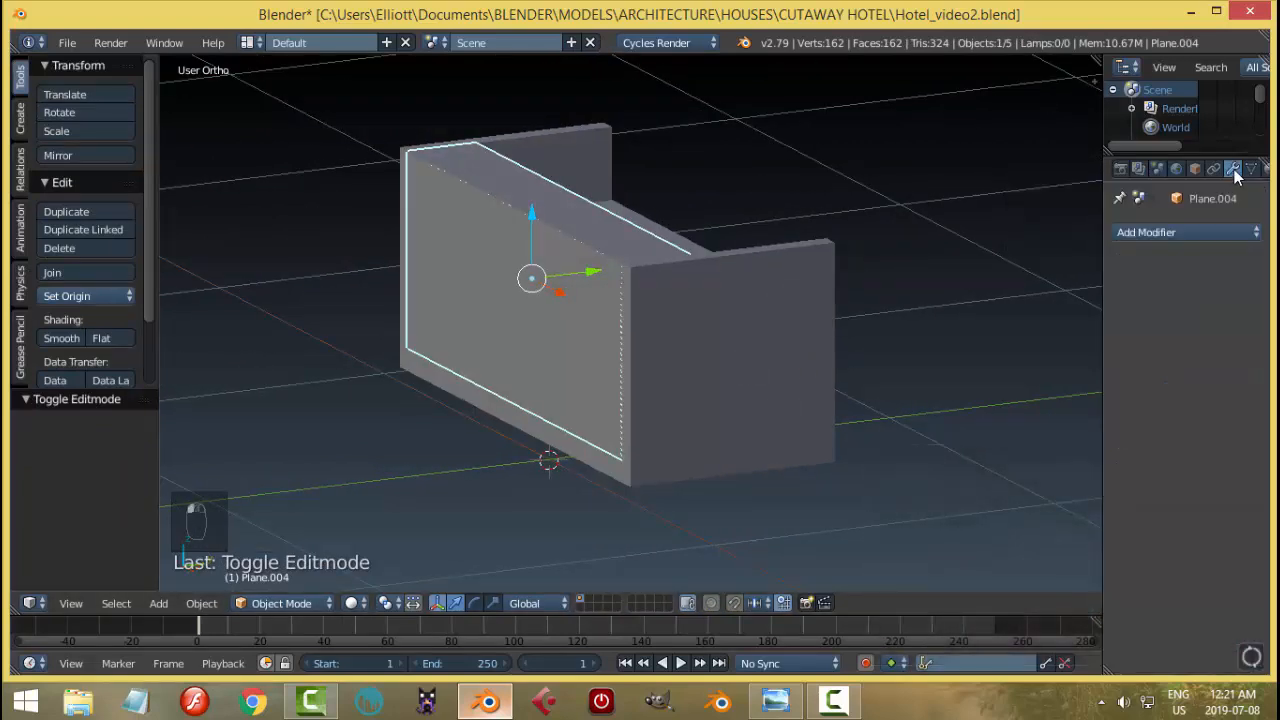
click(1150, 232)
click(858, 522)
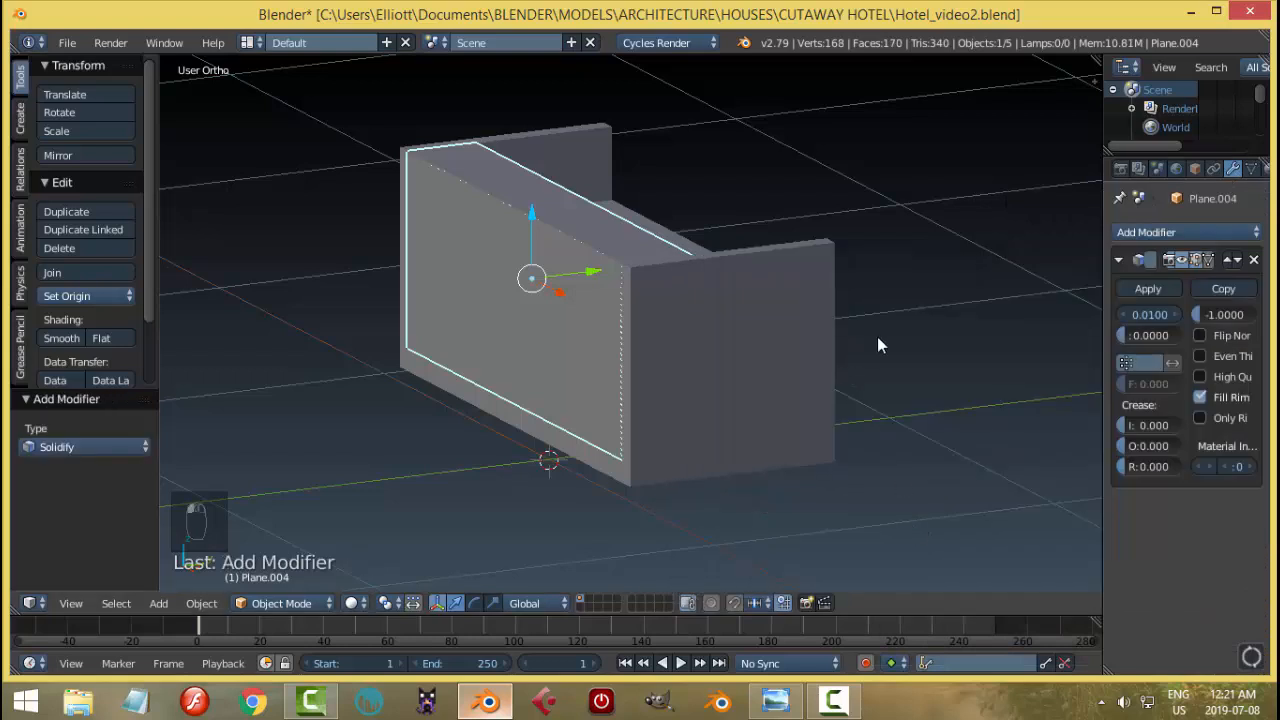
Step: Set the panel's Solidify thickness to -0.027 and check it from the desk's end
middle_drag(877, 336, 840, 346)
mouse_move(1148, 314)
mouse_down()
mouse_move(1170, 314)
mouse_move(1150, 314)
mouse_up()
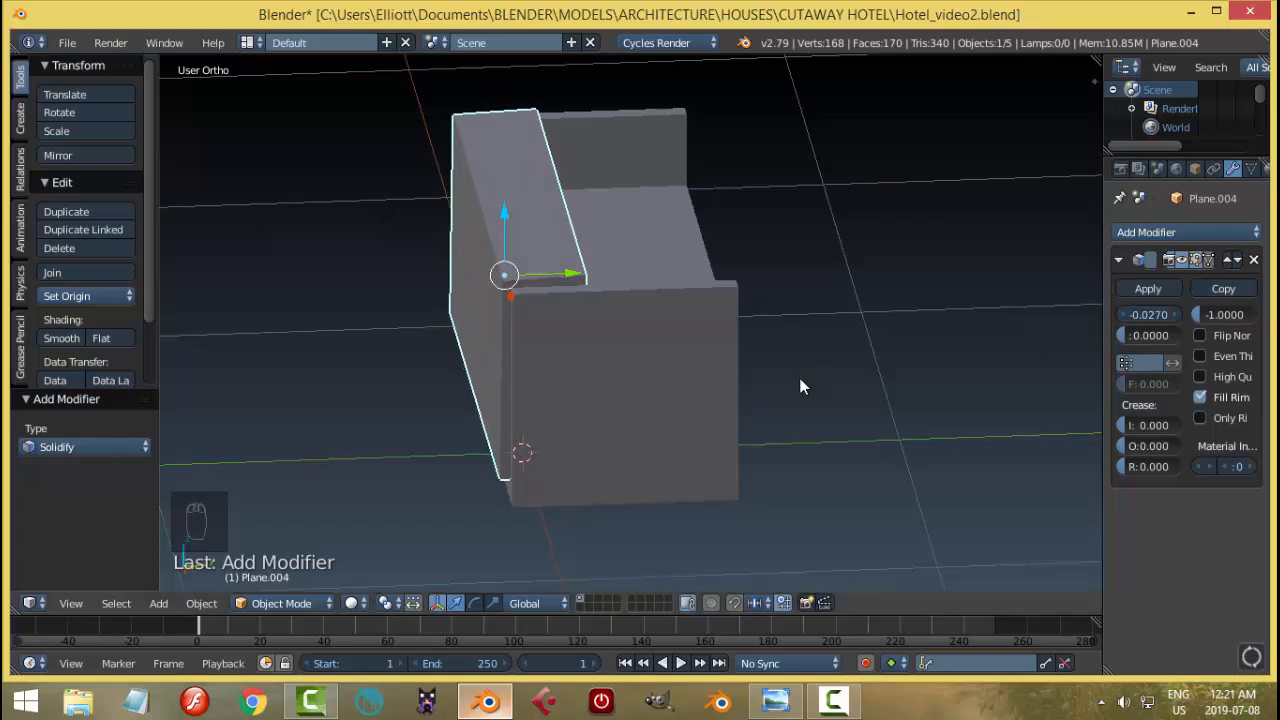
scroll(762, 391, up, 2)
middle_drag(762, 391, 706, 330)
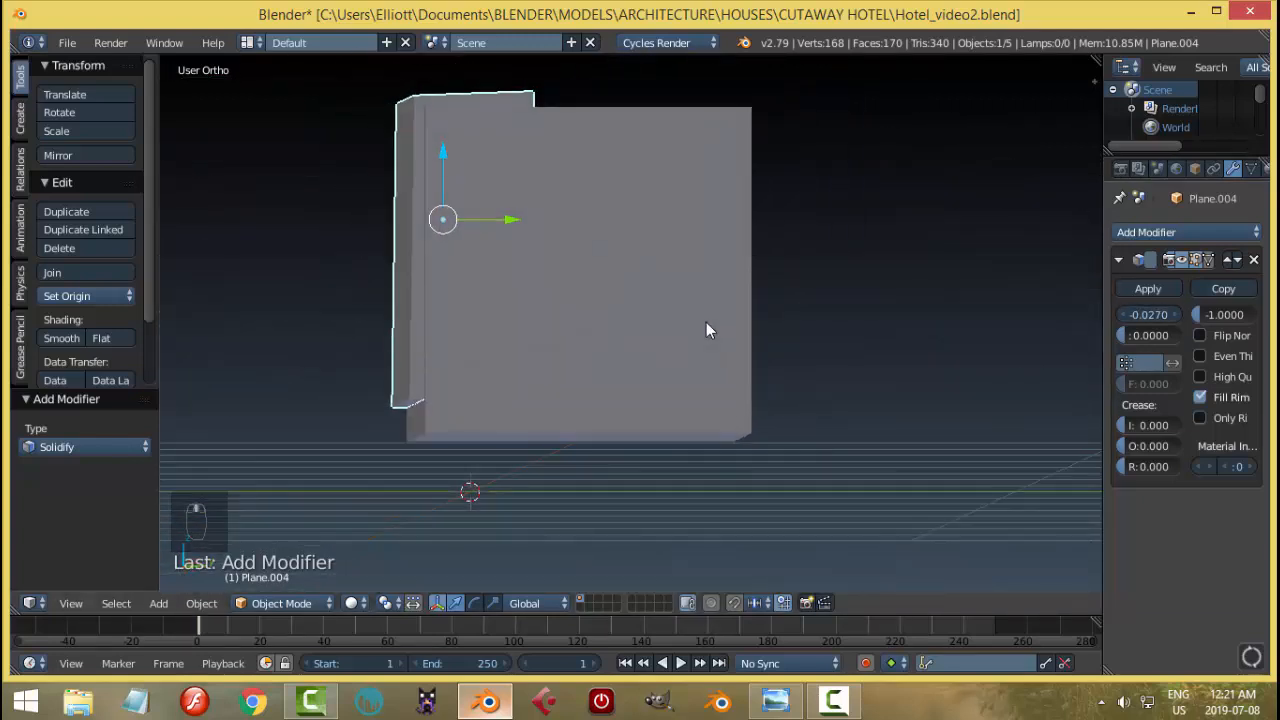
Step: Enable Even Thickness on the panel's Solidify modifier, using a right-side wireframe view to compare its edges, and return to solid shading
key(KP_3)
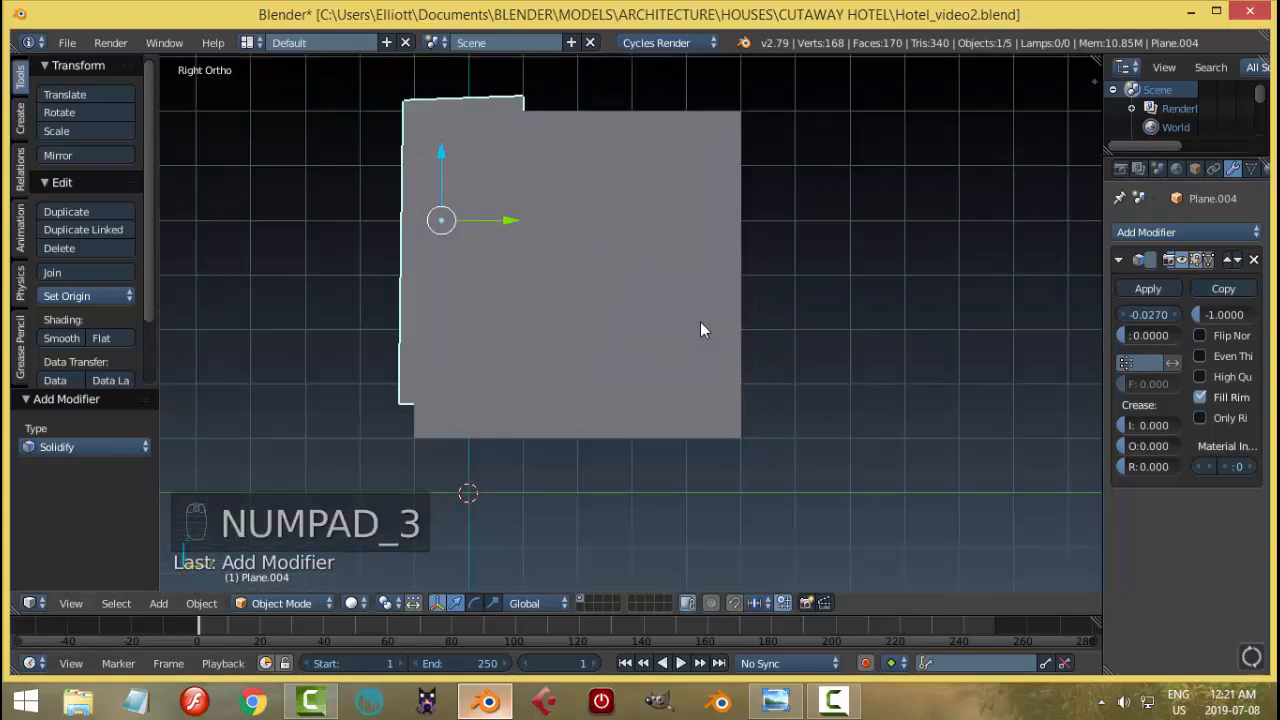
key(z)
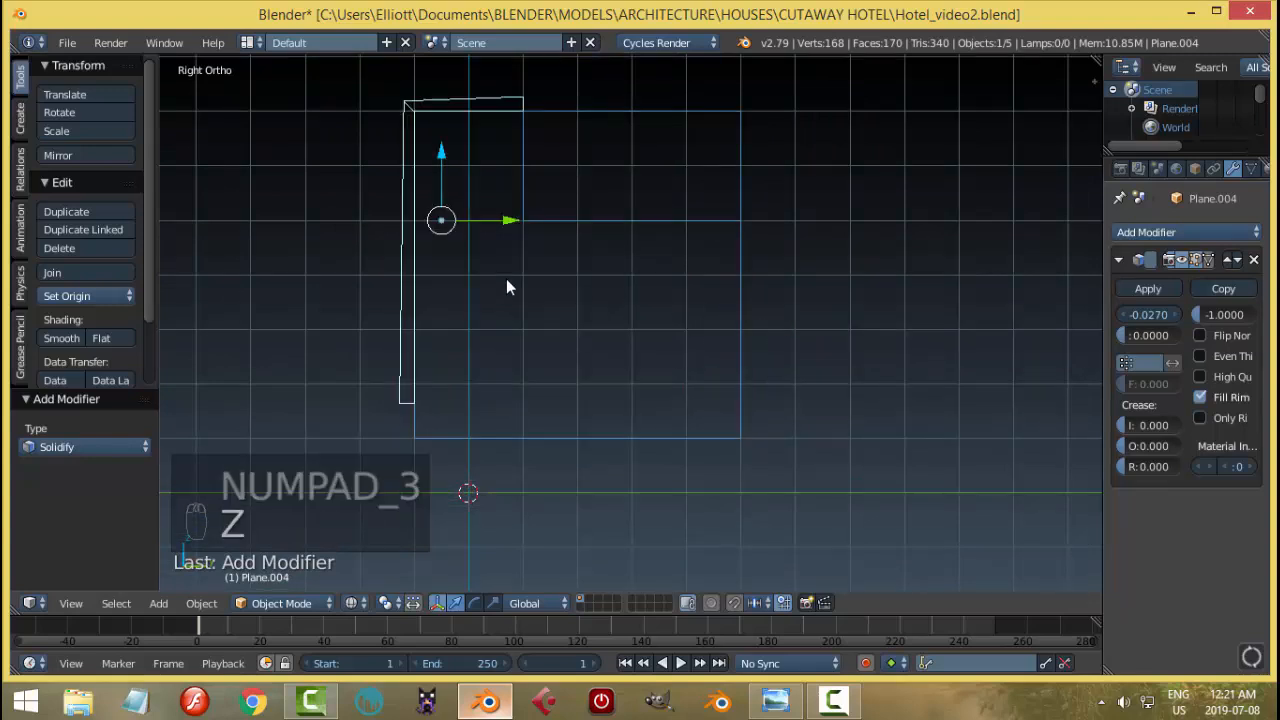
scroll(506, 278, up, 2)
scroll(506, 278, down, 2)
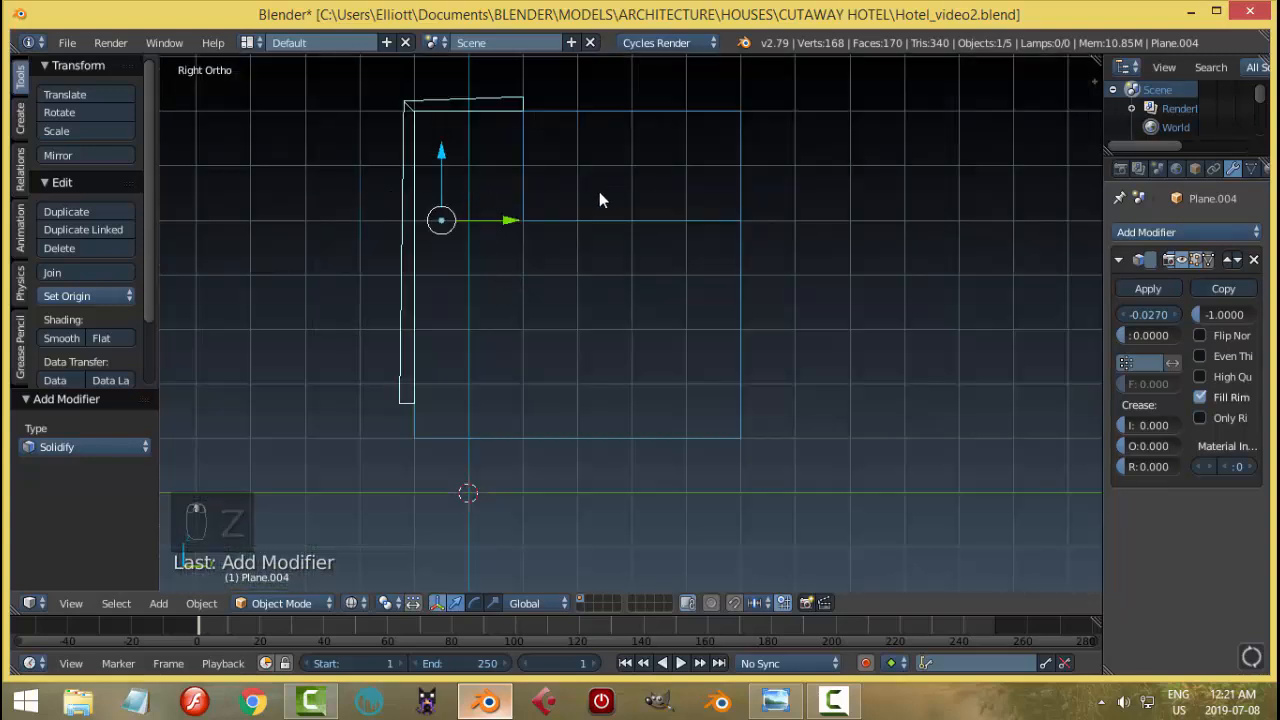
click(1199, 356)
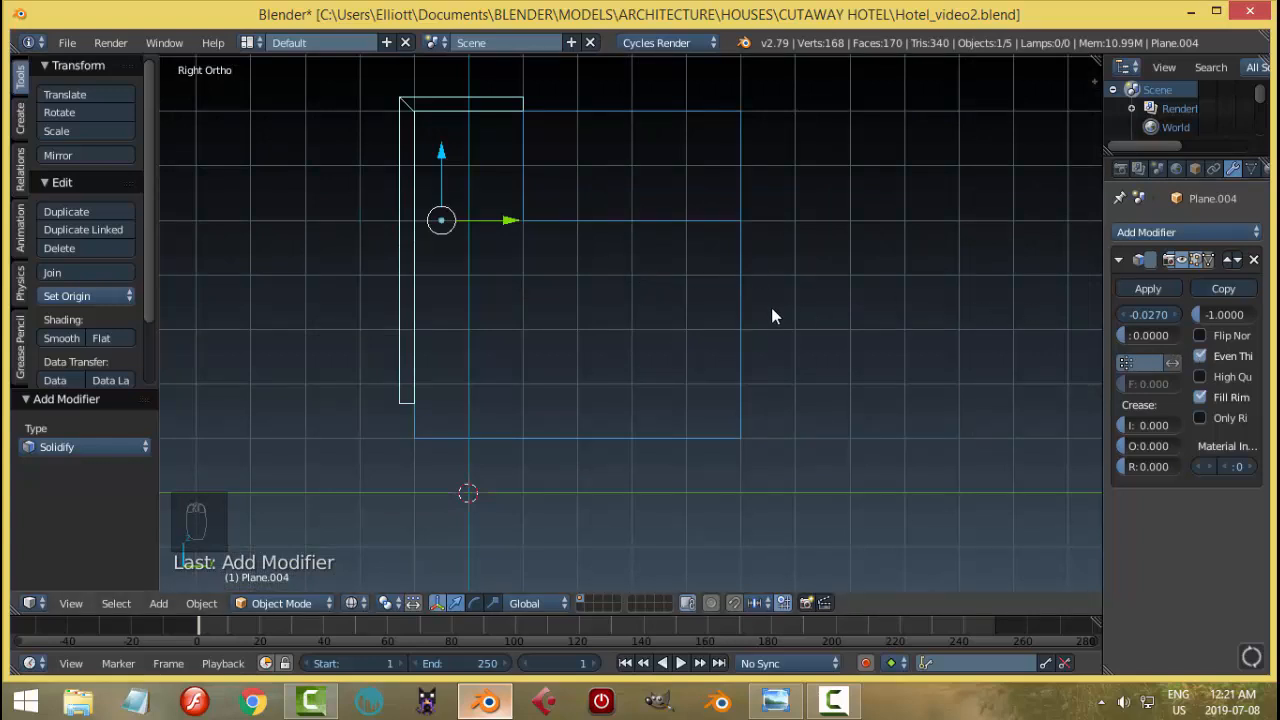
key(z)
click(757, 417)
mouse_move(669, 286)
middle_down()
mouse_move(754, 330)
mouse_move(778, 316)
mouse_move(664, 319)
mouse_move(609, 298)
middle_up()
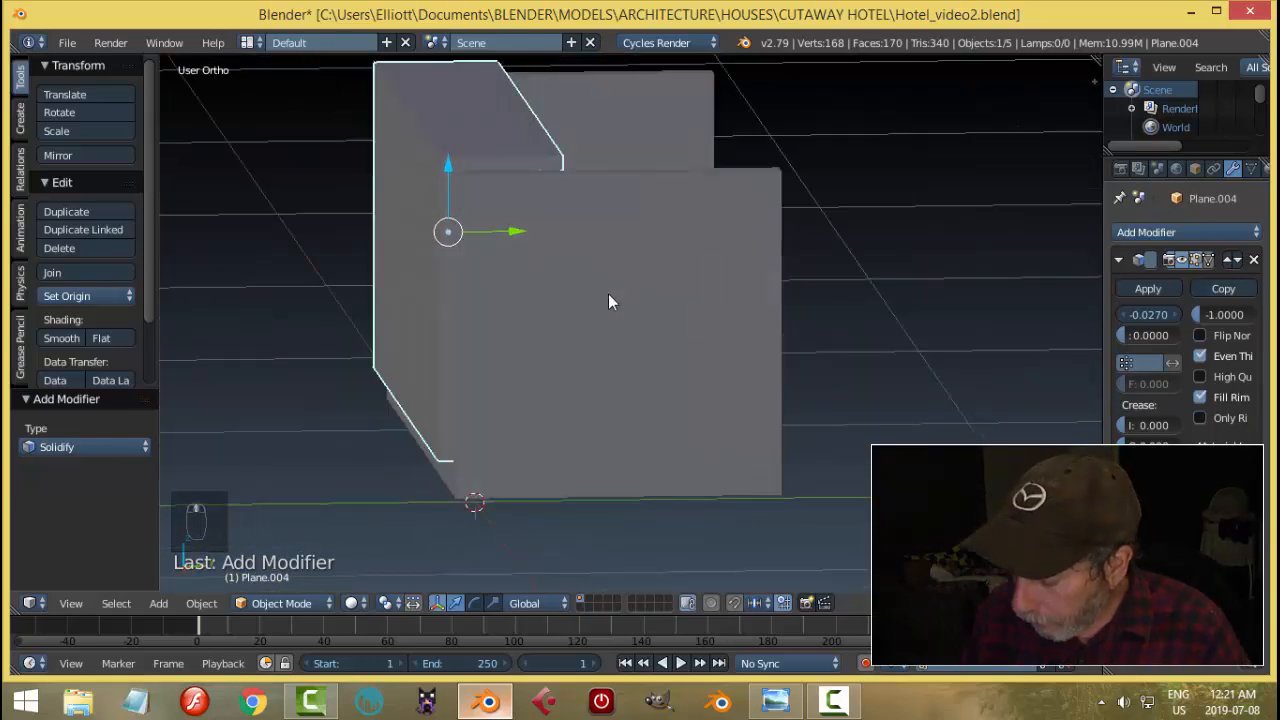
Step: Select only the front panel in the right-side wireframe view and set its origin to its geometry
key(KP_3)
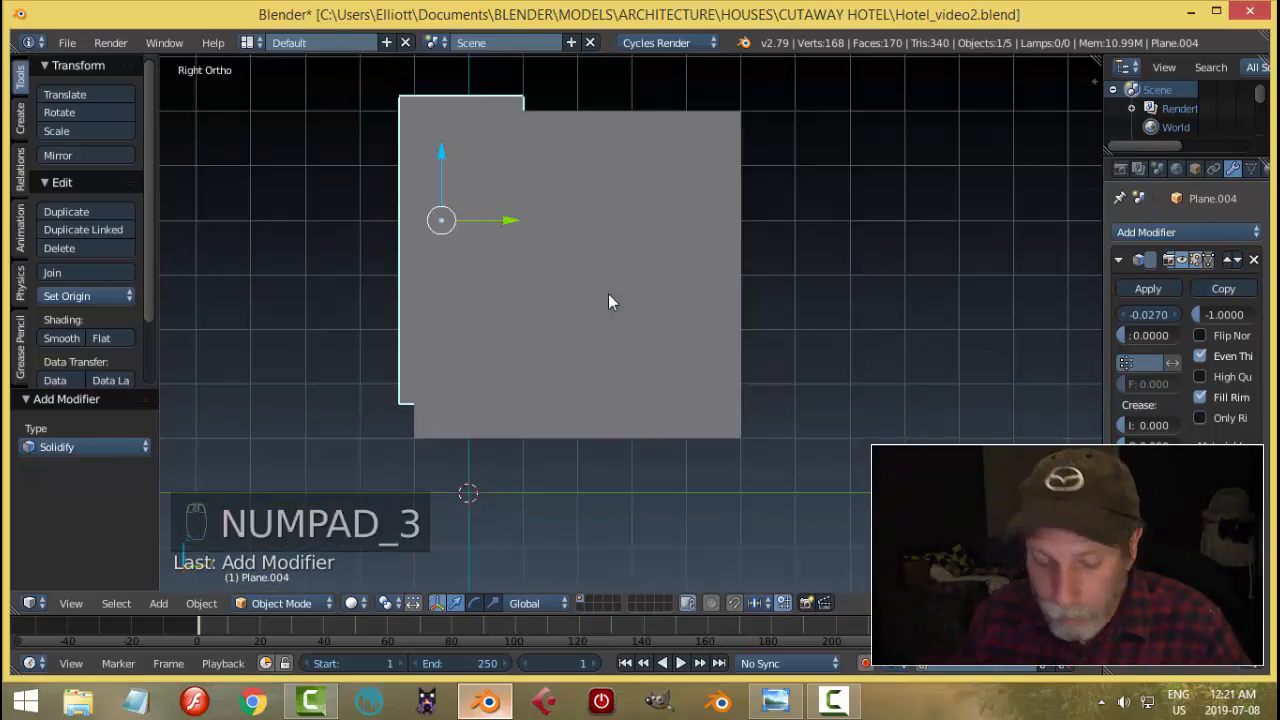
key(z)
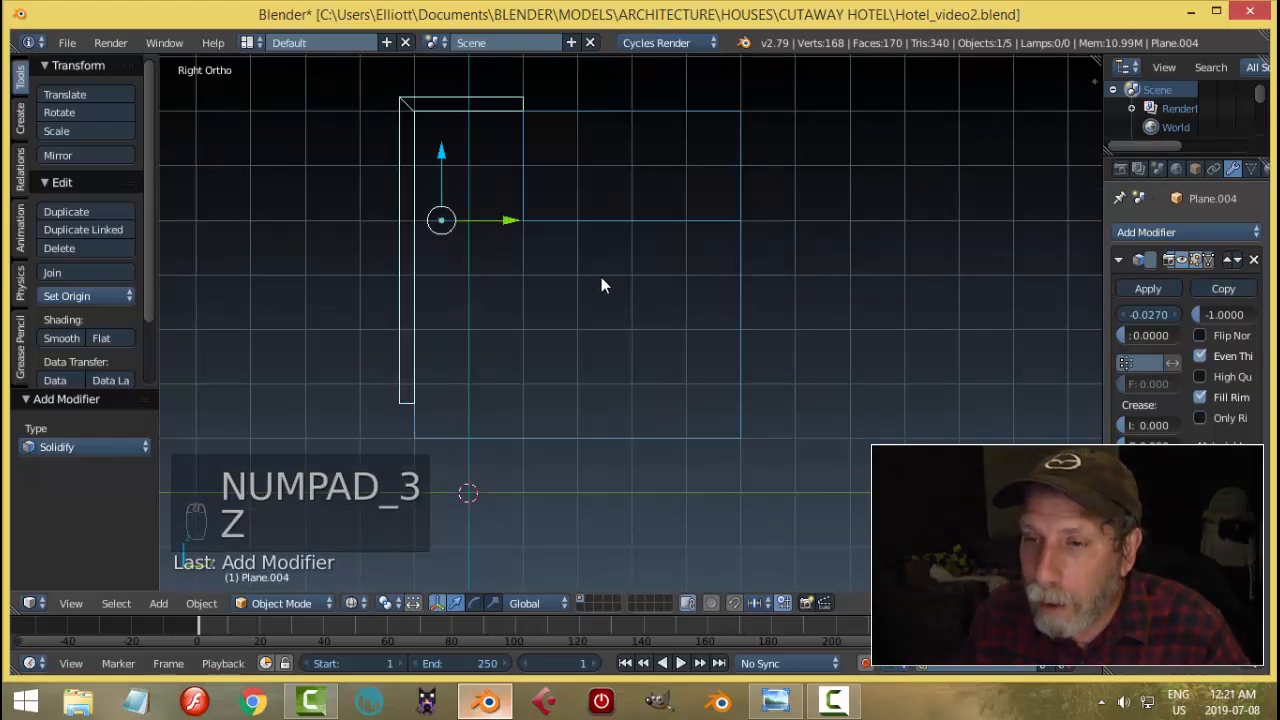
scroll(601, 277, up, 2)
shift+middle_drag(503, 250, 611, 412)
key(a)
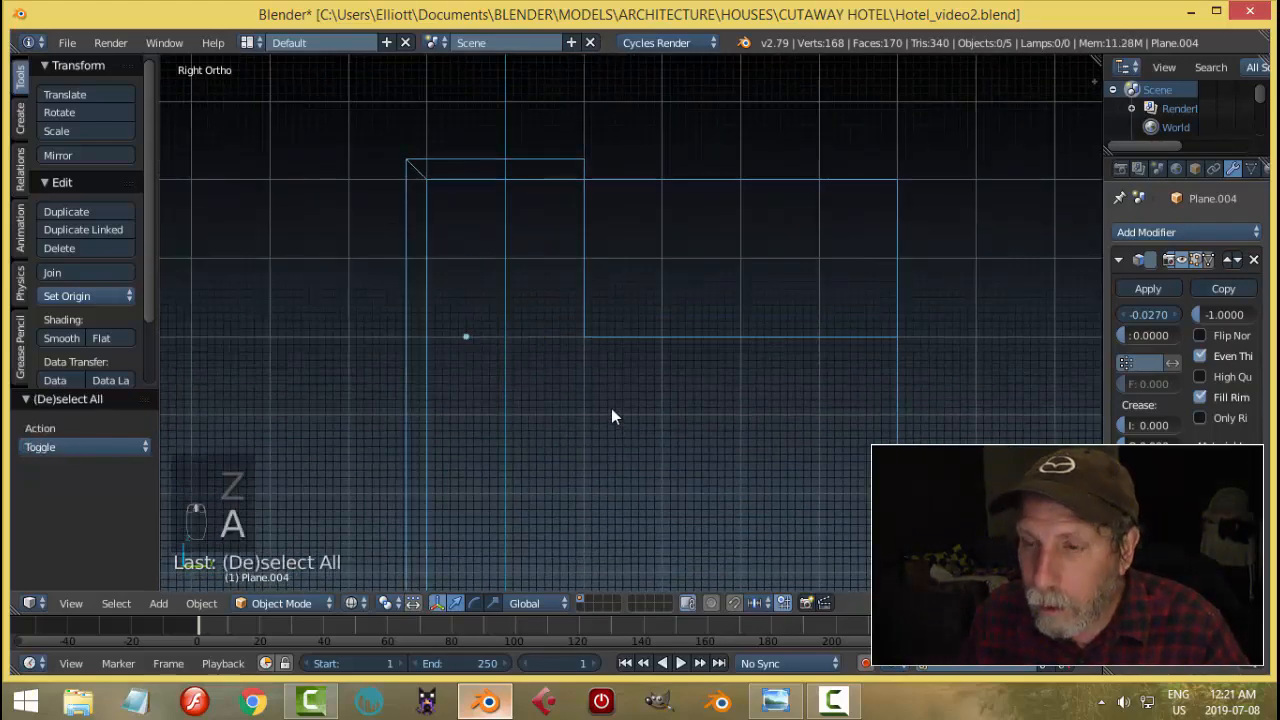
key(a)
scroll(576, 381, up, 2)
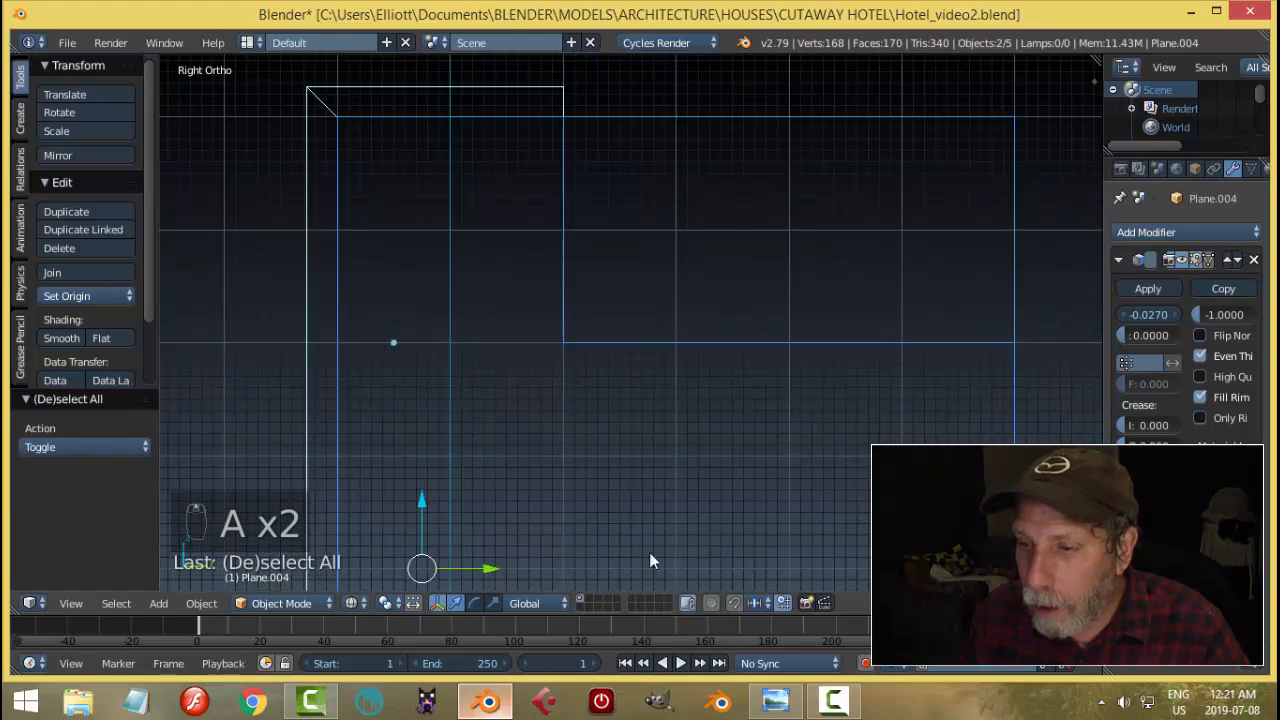
shift+middle_drag(411, 114, 509, 249)
scroll(509, 249, up, 2)
right_click(496, 181)
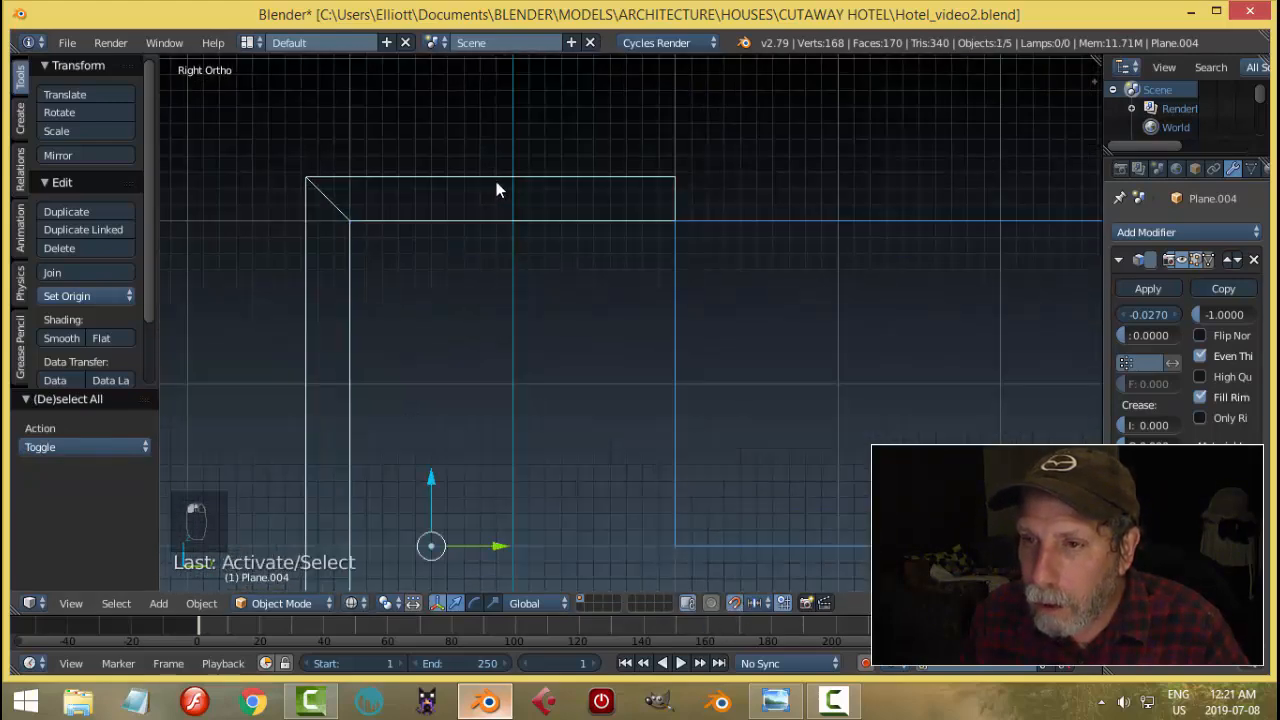
click(89, 294)
click(116, 331)
Step: Lower the front panel about 0.001 units along Z and inspect its top ledge against the desk
scroll(466, 265, up, 3)
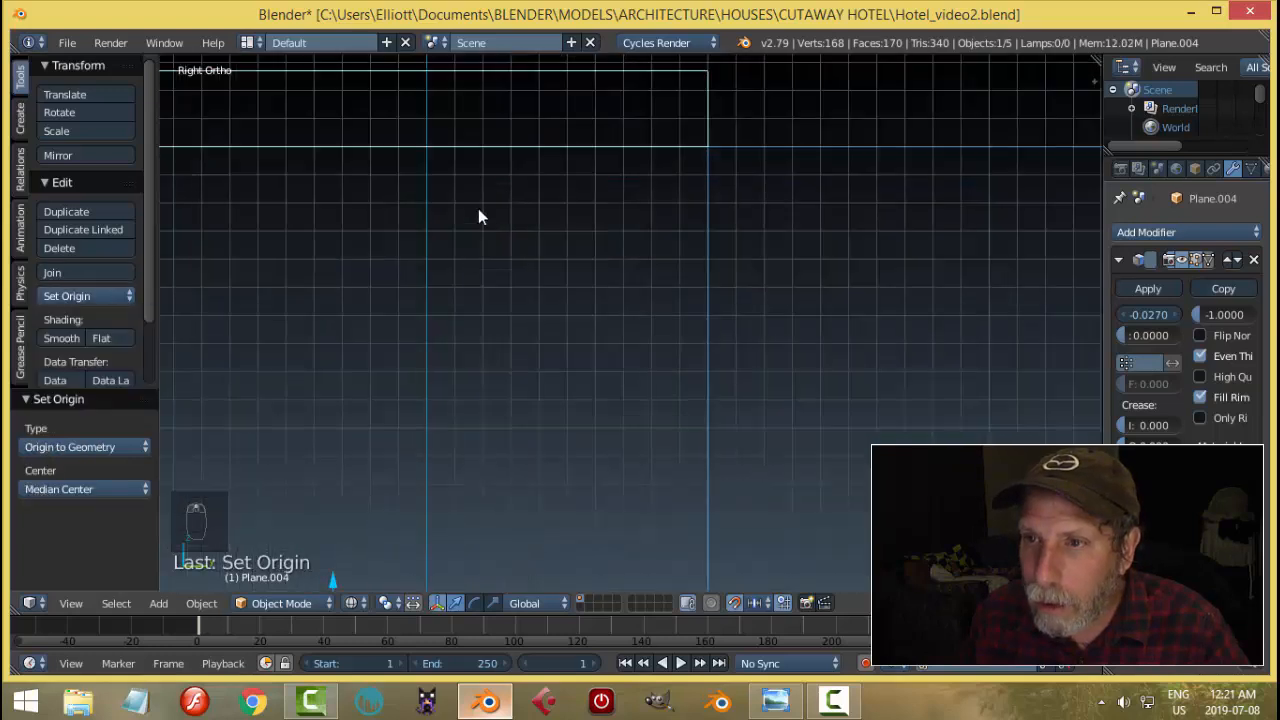
scroll(478, 208, down, 3)
shift+middle_drag(479, 196, 503, 223)
scroll(500, 225, up, 1)
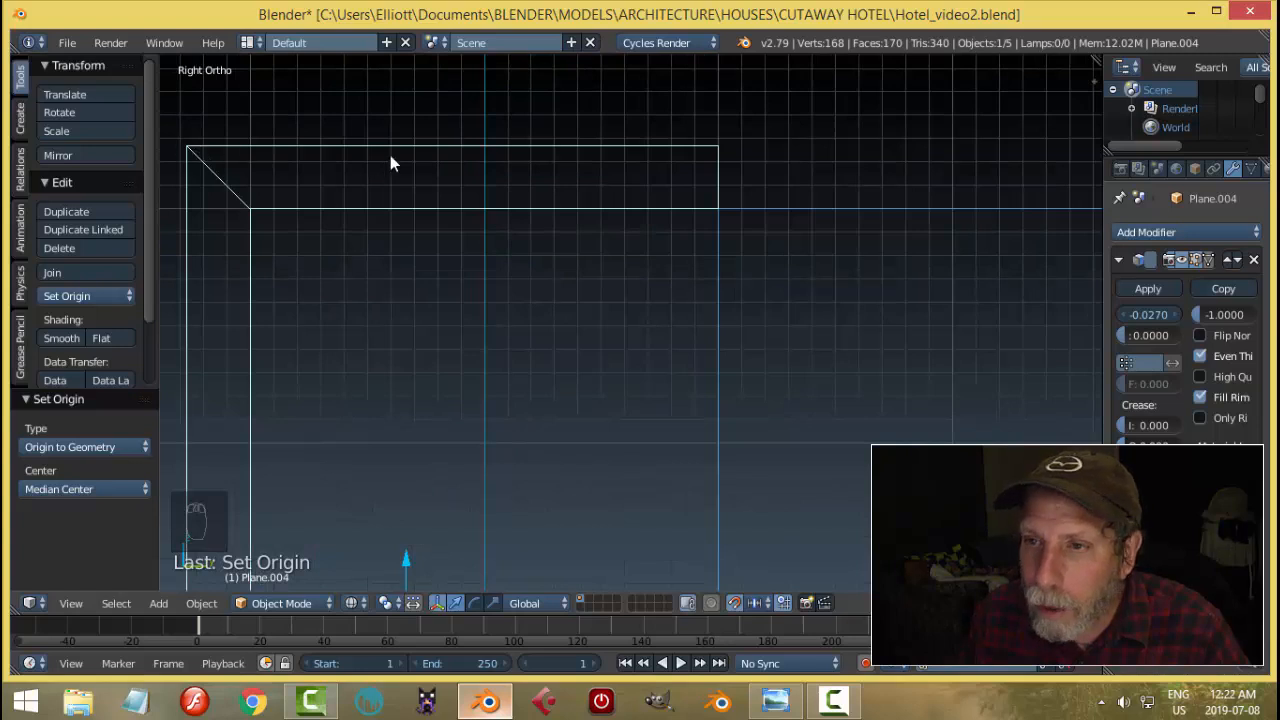
scroll(405, 166, up, 1)
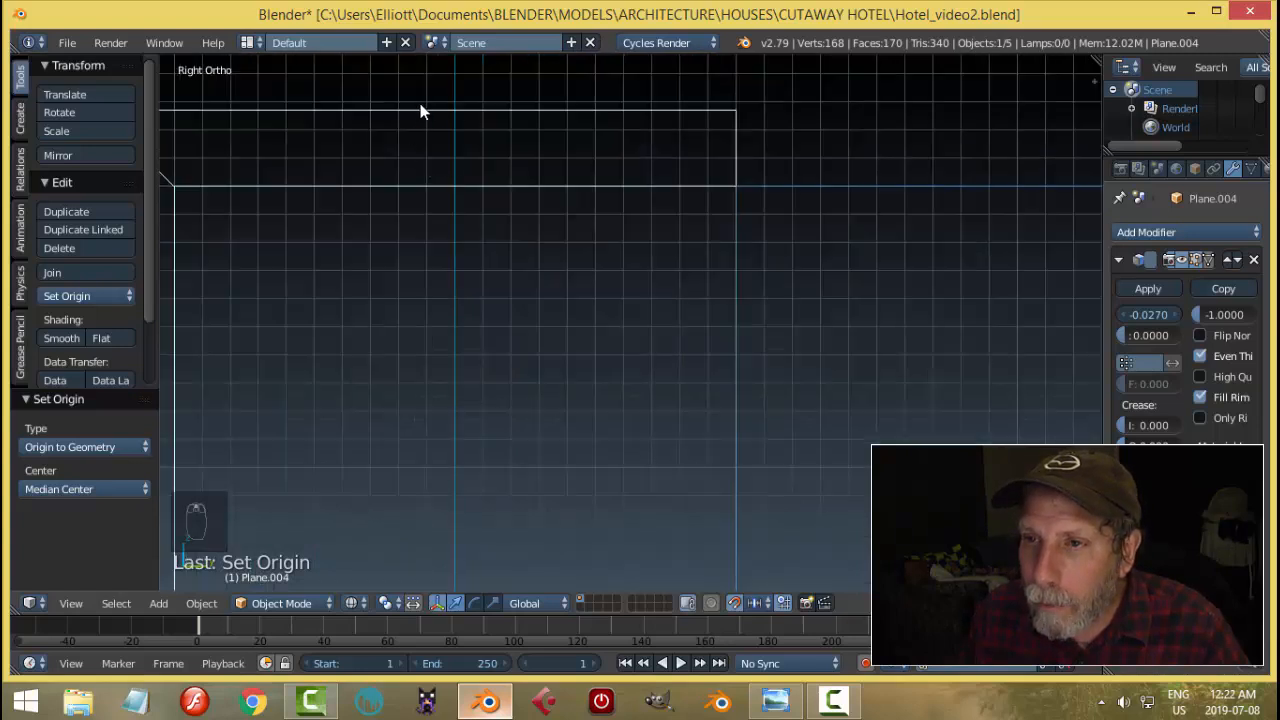
scroll(223, 192, down, 1)
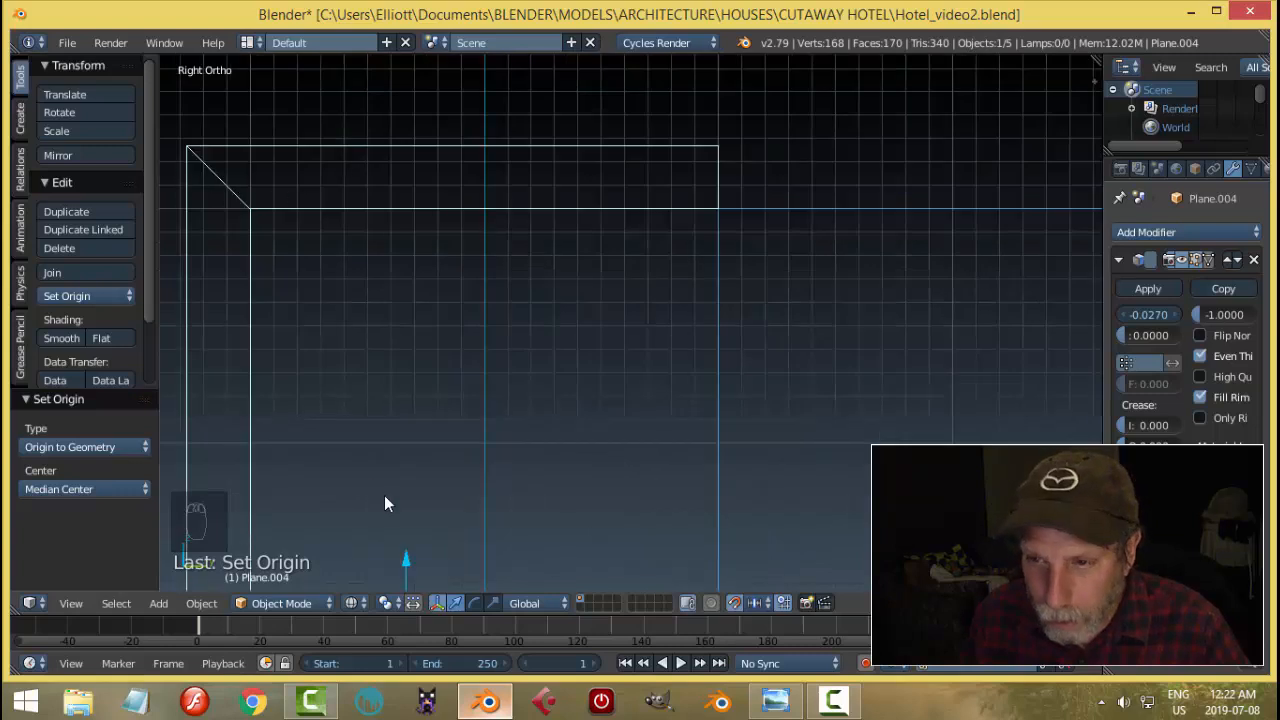
mouse_move(408, 559)
mouse_down()
mouse_move(409, 546)
mouse_move(412, 567)
mouse_up()
scroll(520, 345, up, 2)
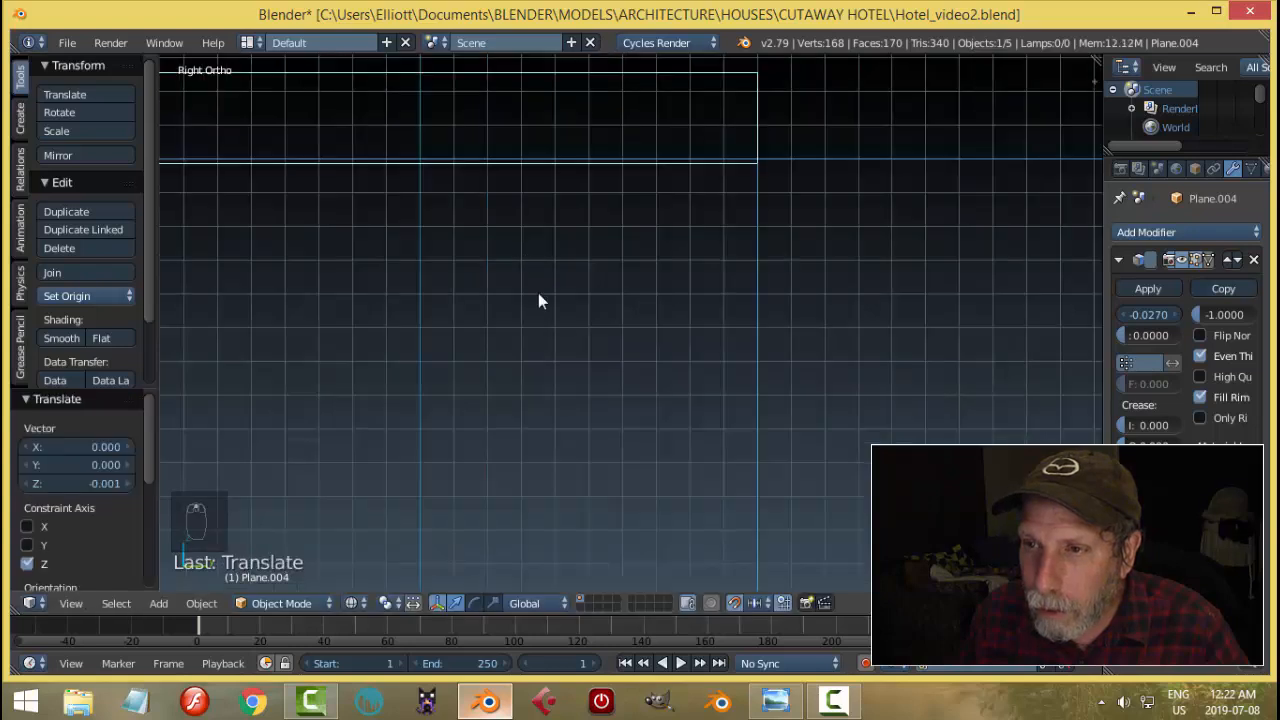
shift+middle_drag(525, 253, 572, 490)
scroll(601, 446, up, 1)
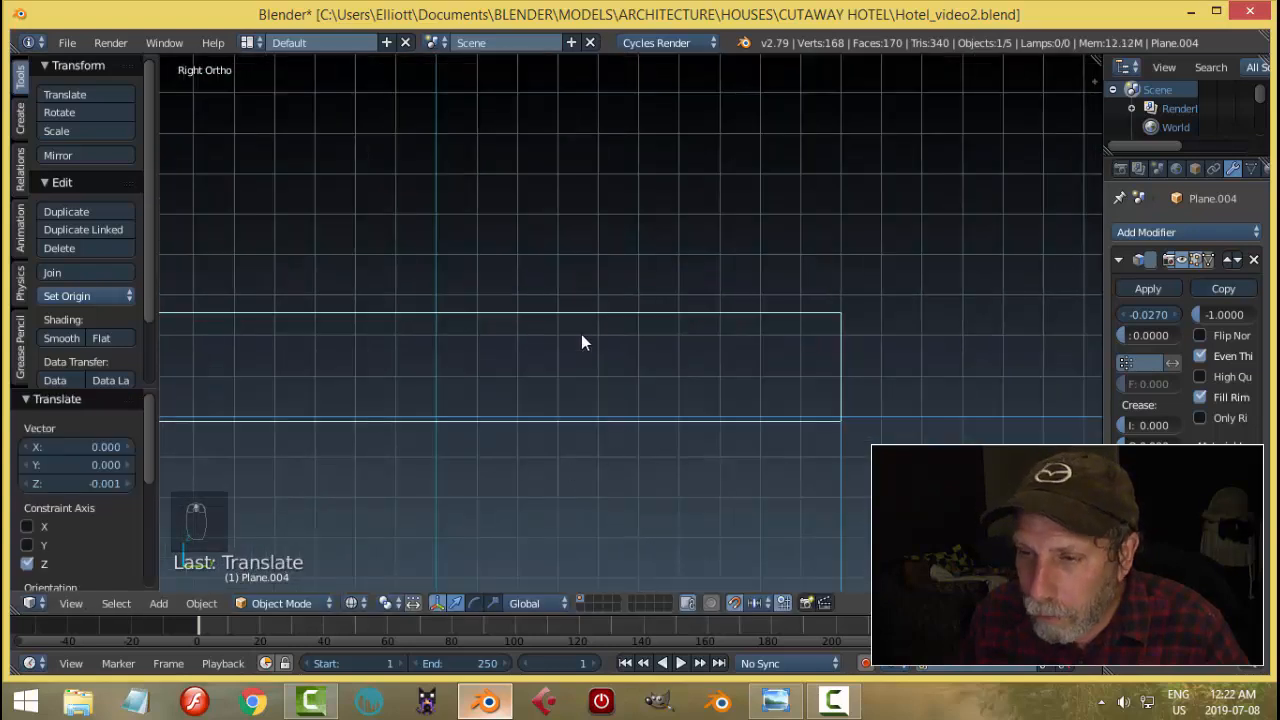
key(g)
key(z)
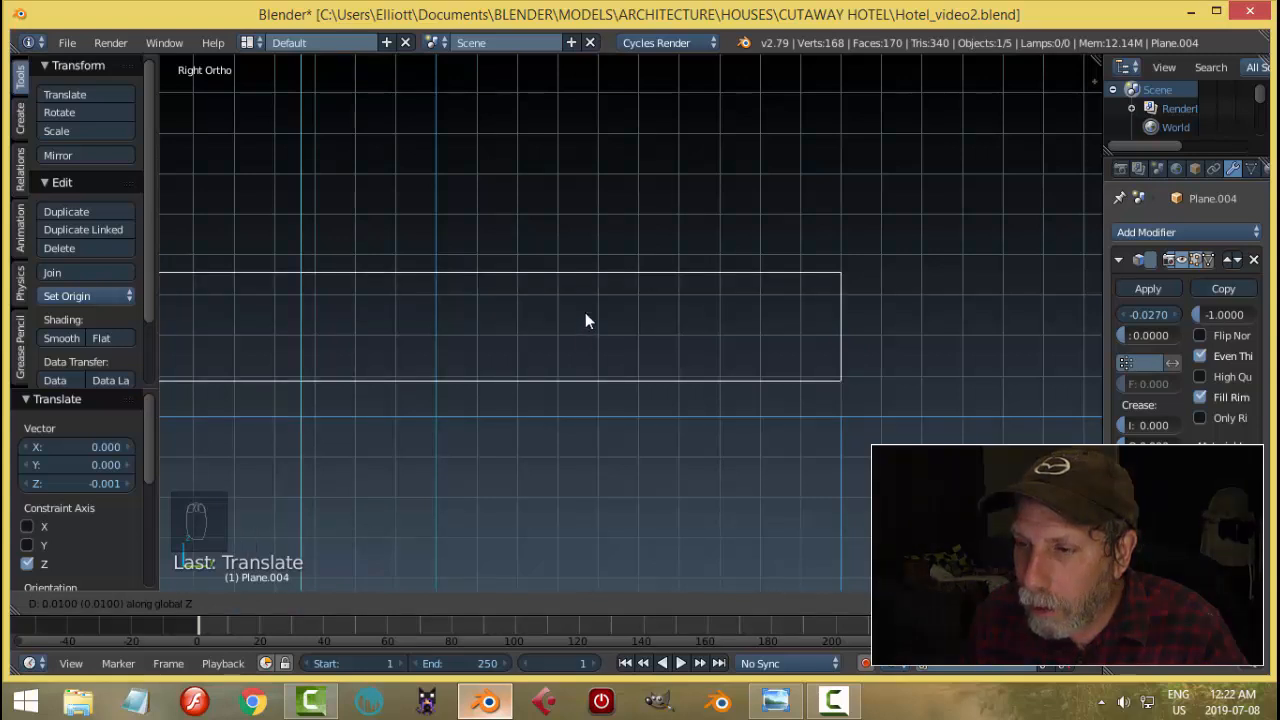
click(585, 312)
Step: With increment snapping turned off, raise the front panel about 0.004 units along Z above the desk's top edge
scroll(627, 411, down, 2)
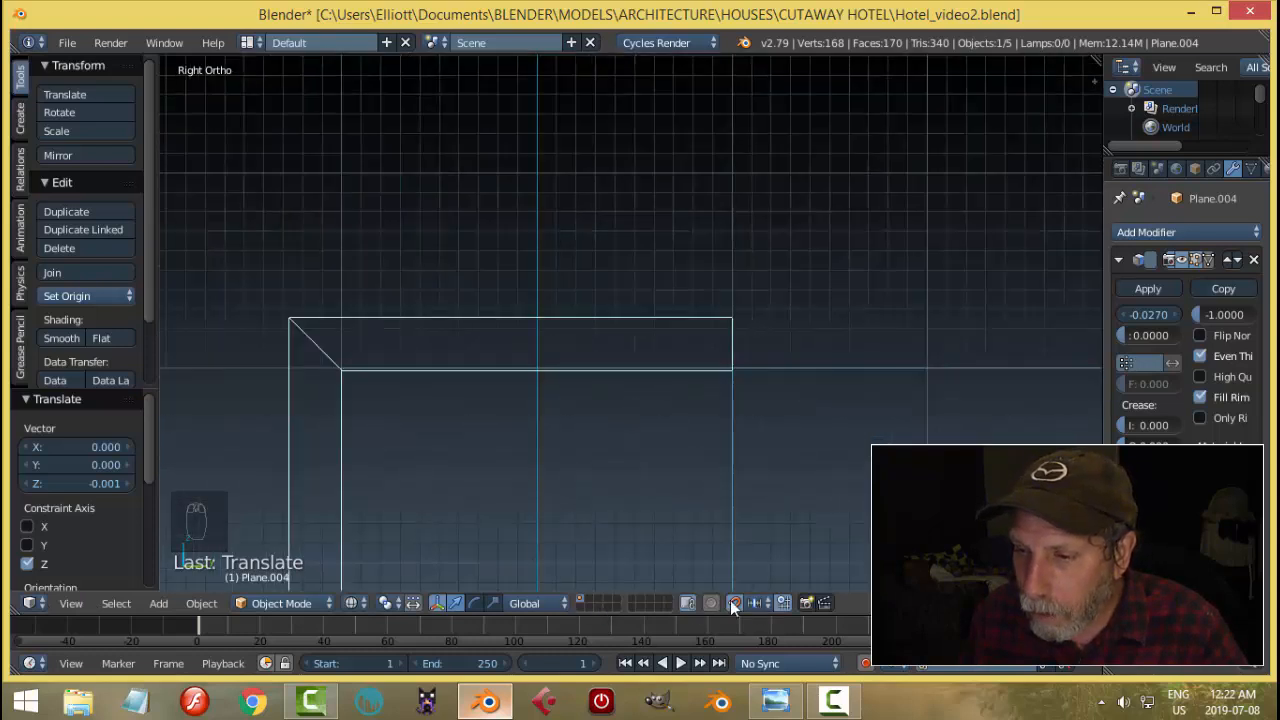
scroll(505, 370, up, 2)
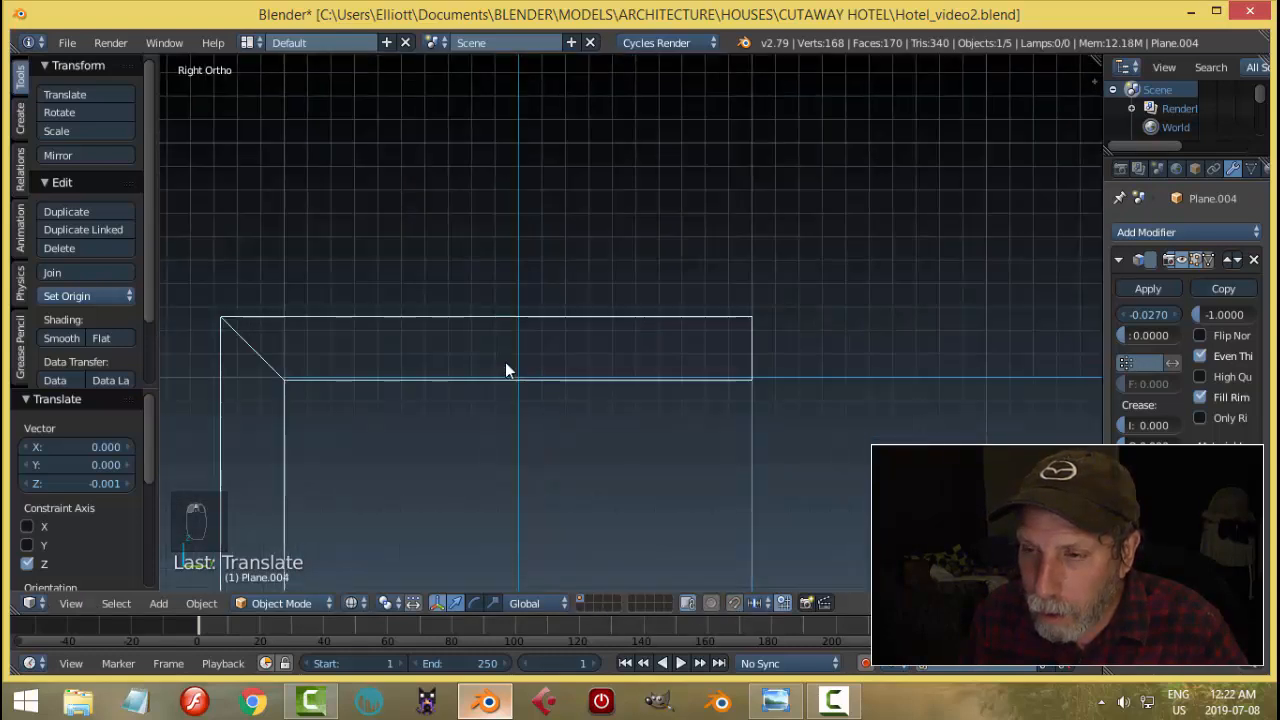
key(g)
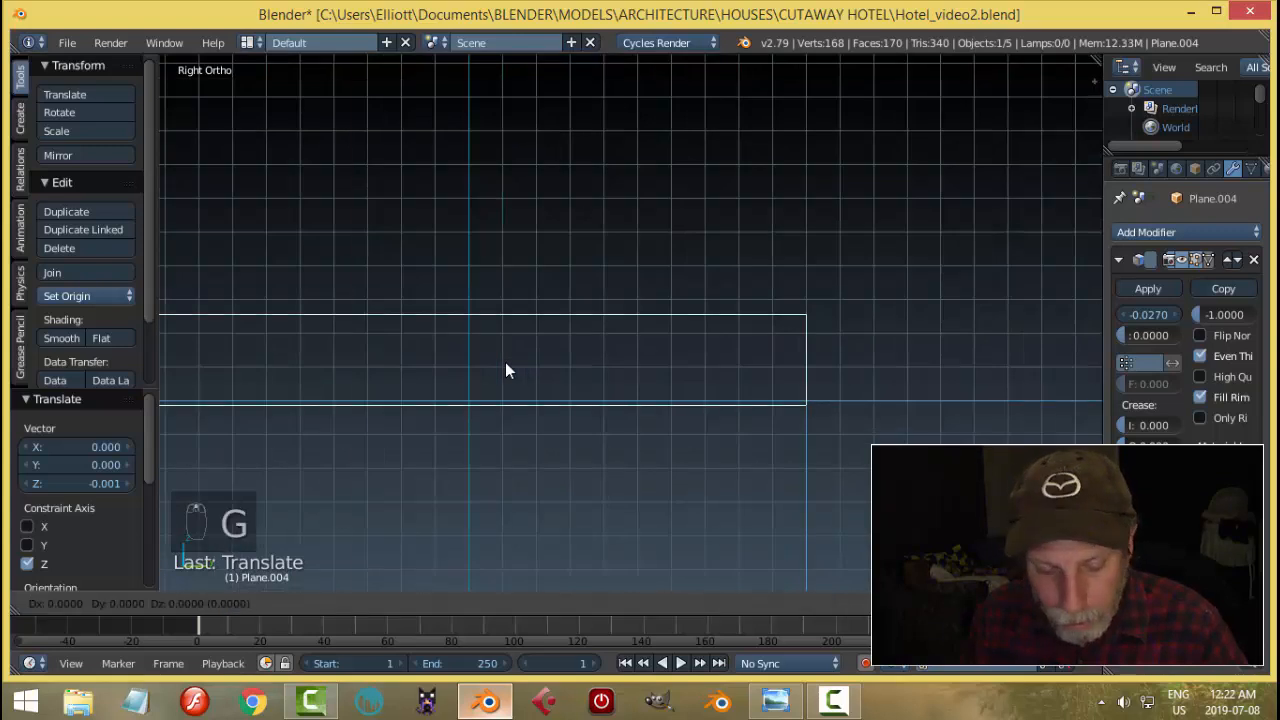
key(z)
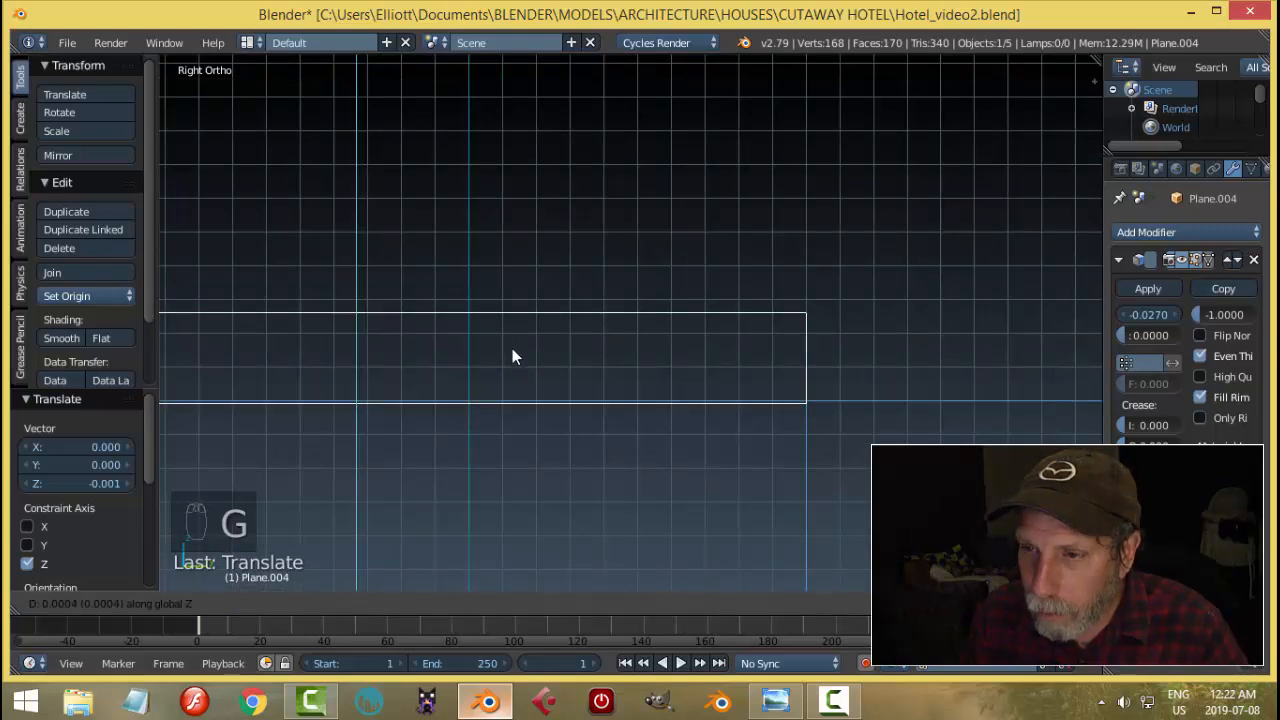
click(523, 243)
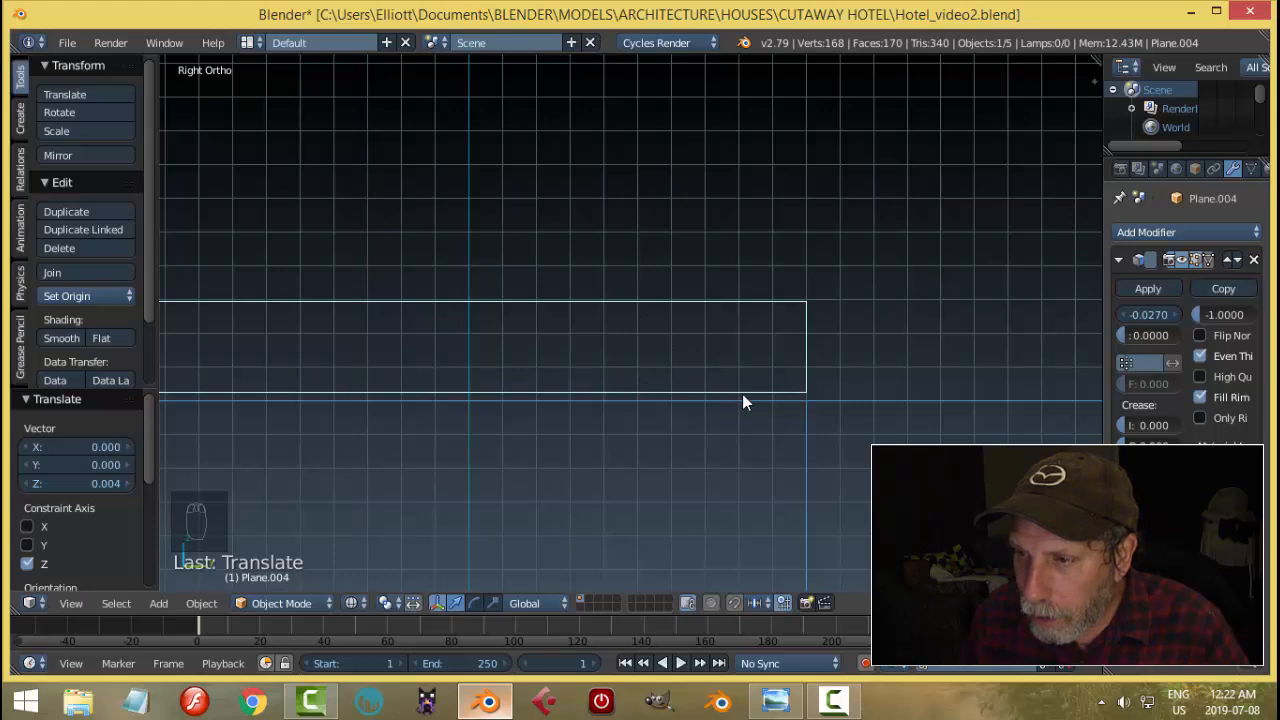
Step: In solid shading, examine the gap between the panel's ledge and the desk top from the right side, up to the front corner
key(z)
click(785, 505)
scroll(632, 399, down, 2)
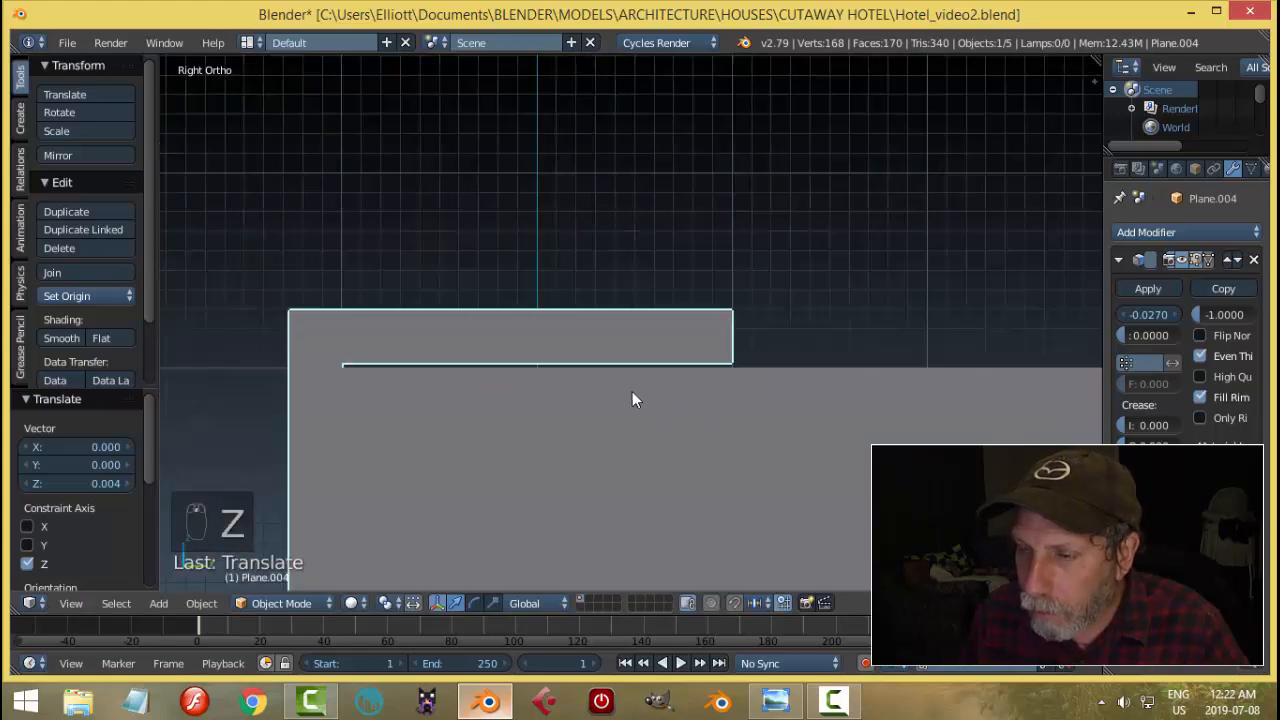
mouse_move(632, 399)
middle_down()
mouse_move(691, 451)
mouse_move(651, 394)
mouse_move(777, 457)
mouse_move(1024, 393)
mouse_move(966, 423)
mouse_move(680, 428)
mouse_move(631, 391)
mouse_move(634, 405)
middle_up()
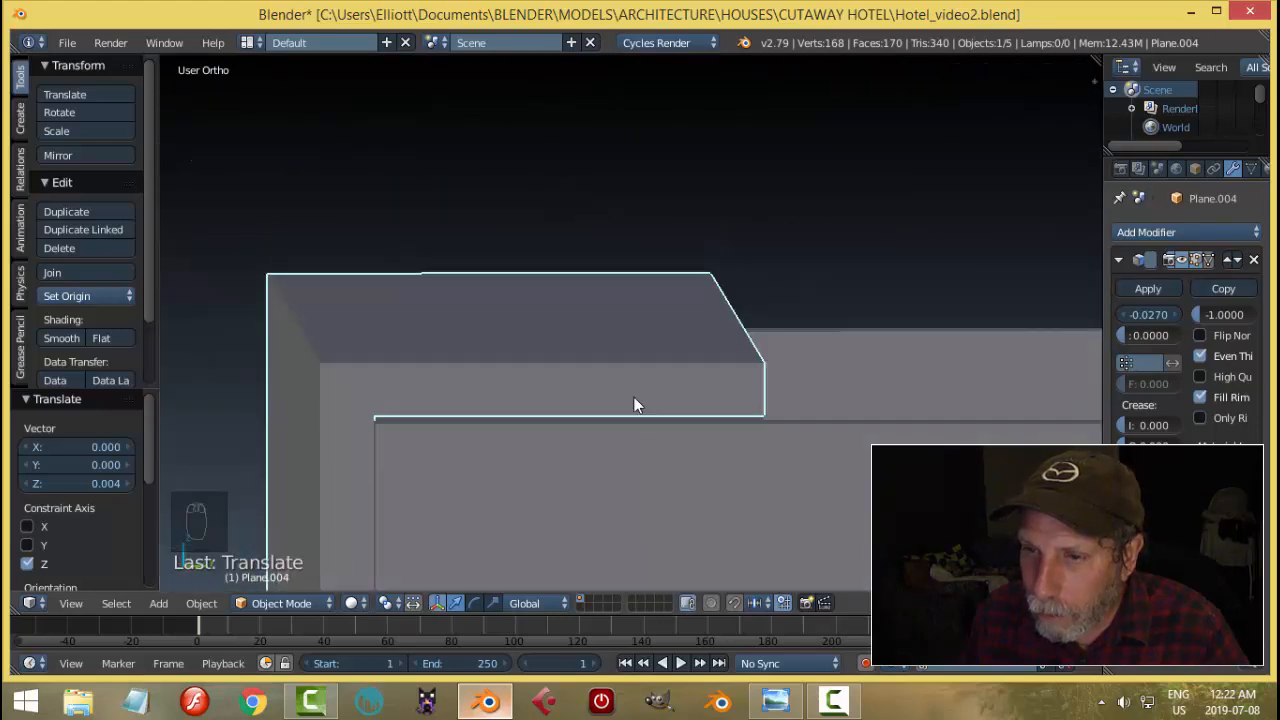
key(KP_3)
scroll(460, 432, up, 2)
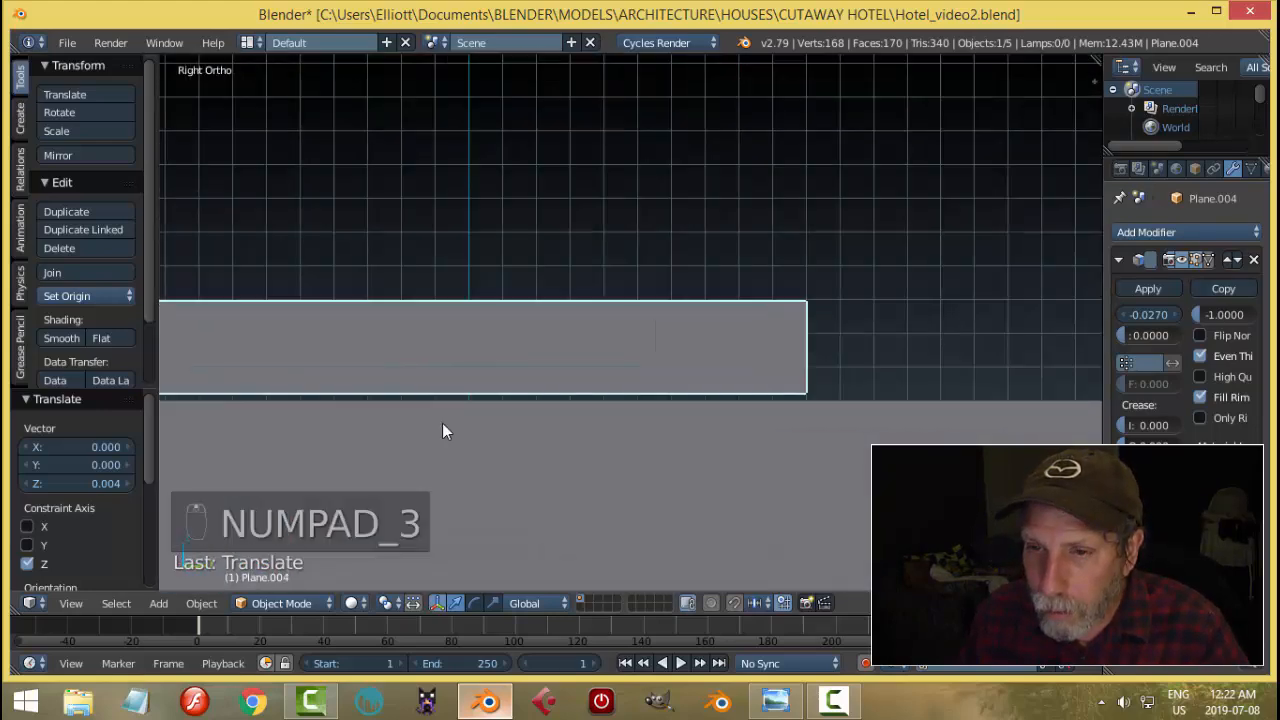
shift+middle_drag(442, 423, 689, 405)
scroll(384, 400, up, 2)
shift+middle_drag(384, 400, 790, 418)
scroll(720, 424, up, 2)
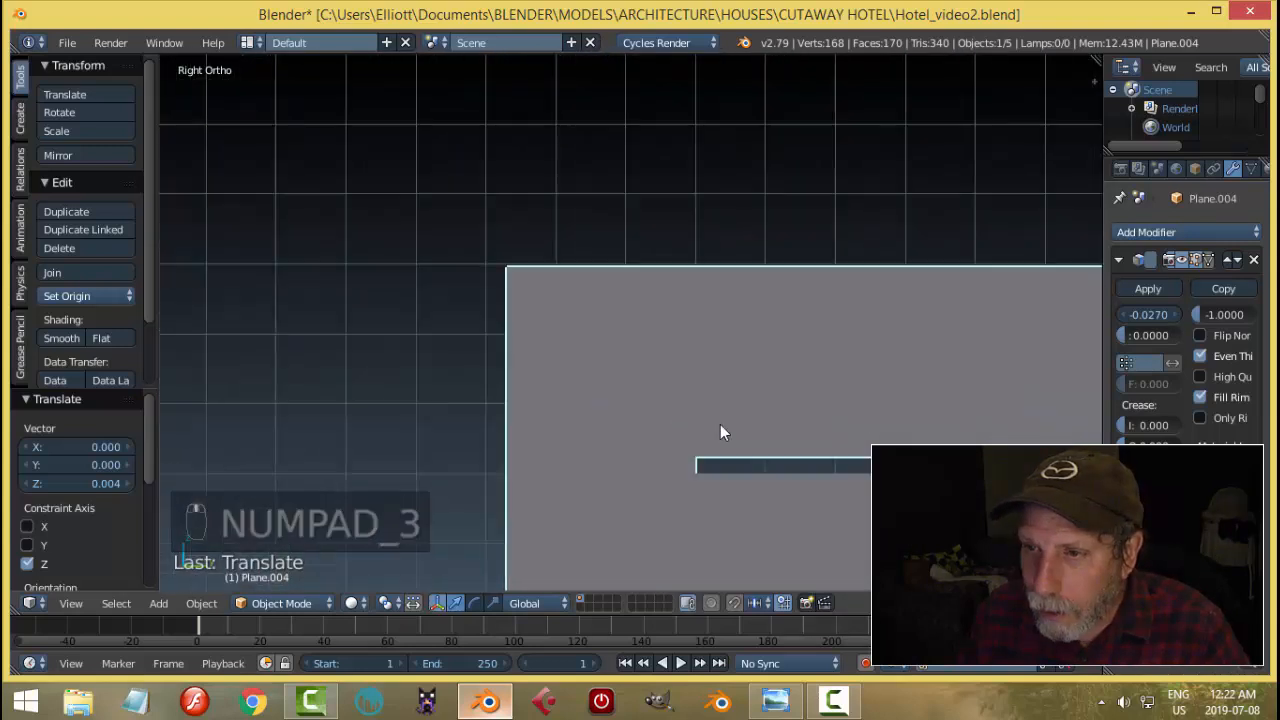
scroll(720, 432, up, 2)
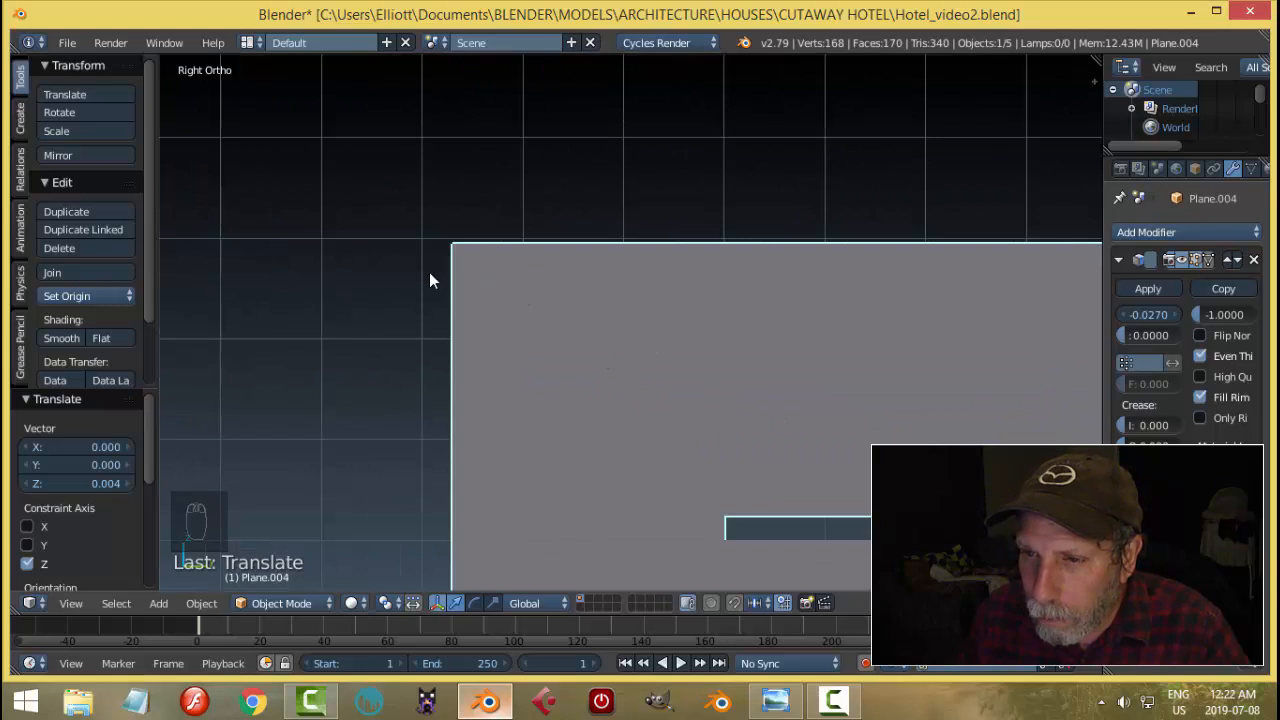
scroll(580, 455, down, 1)
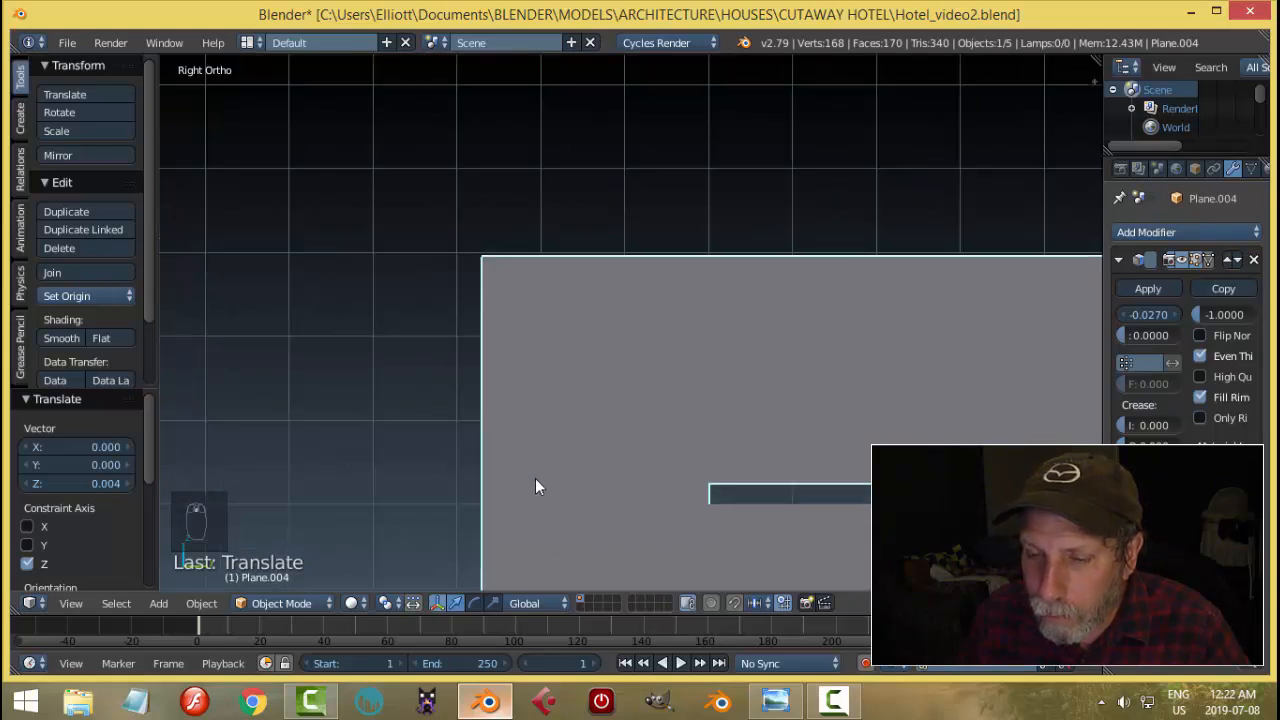
scroll(535, 487, down, 4)
scroll(535, 487, up, 7)
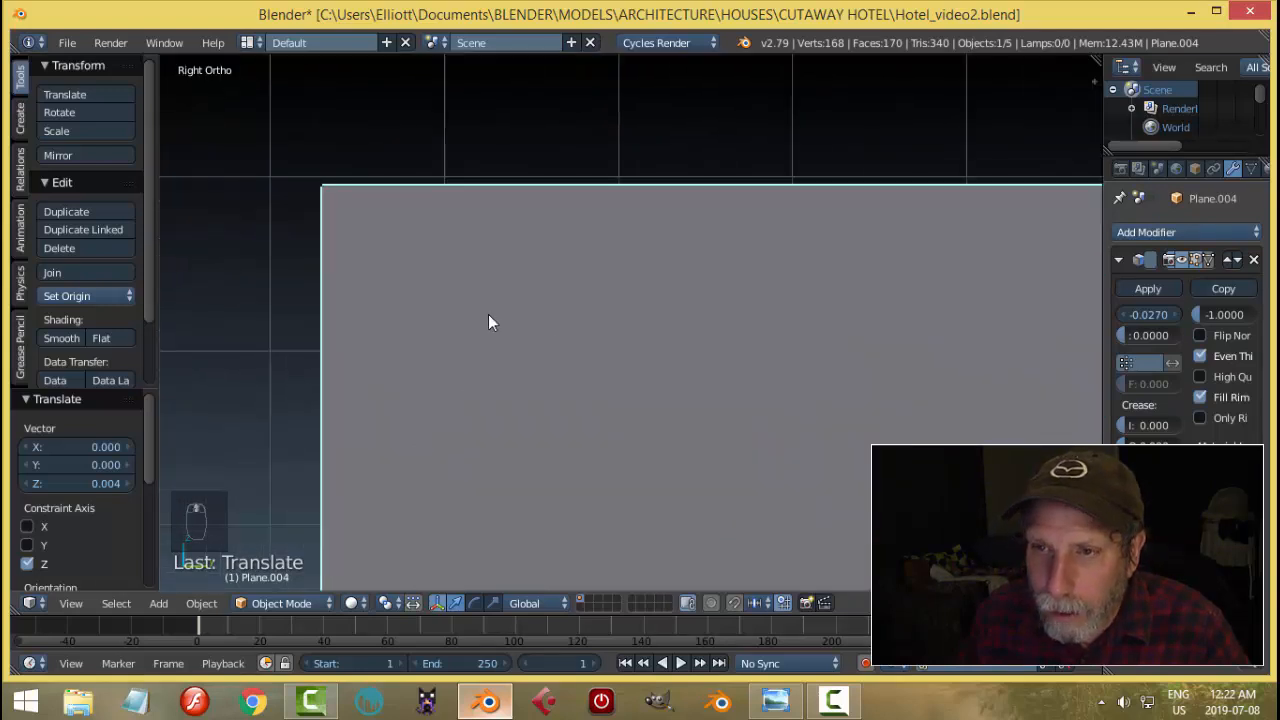
Step: Shift the front panel in two small moves along negative Y, about 0.001 units and a further 0.0014 units
key(g)
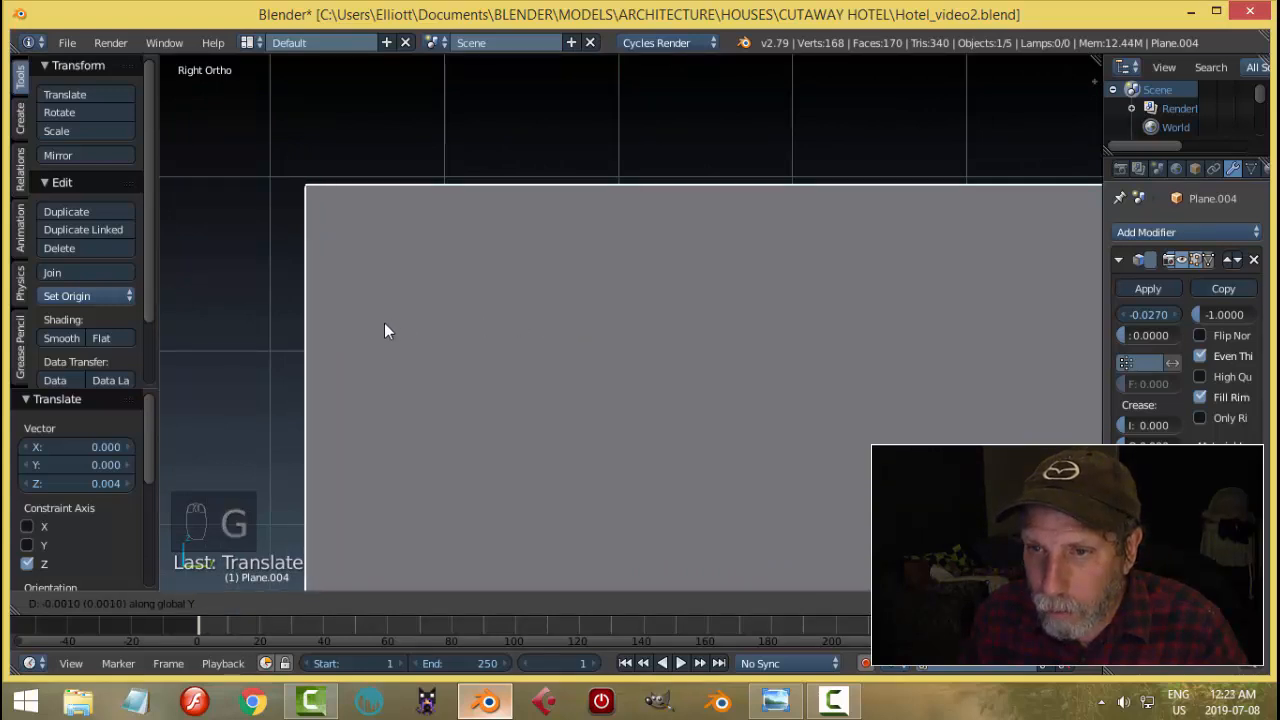
click(346, 326)
scroll(767, 445, down, 4)
shift+middle_drag(784, 463, 662, 304)
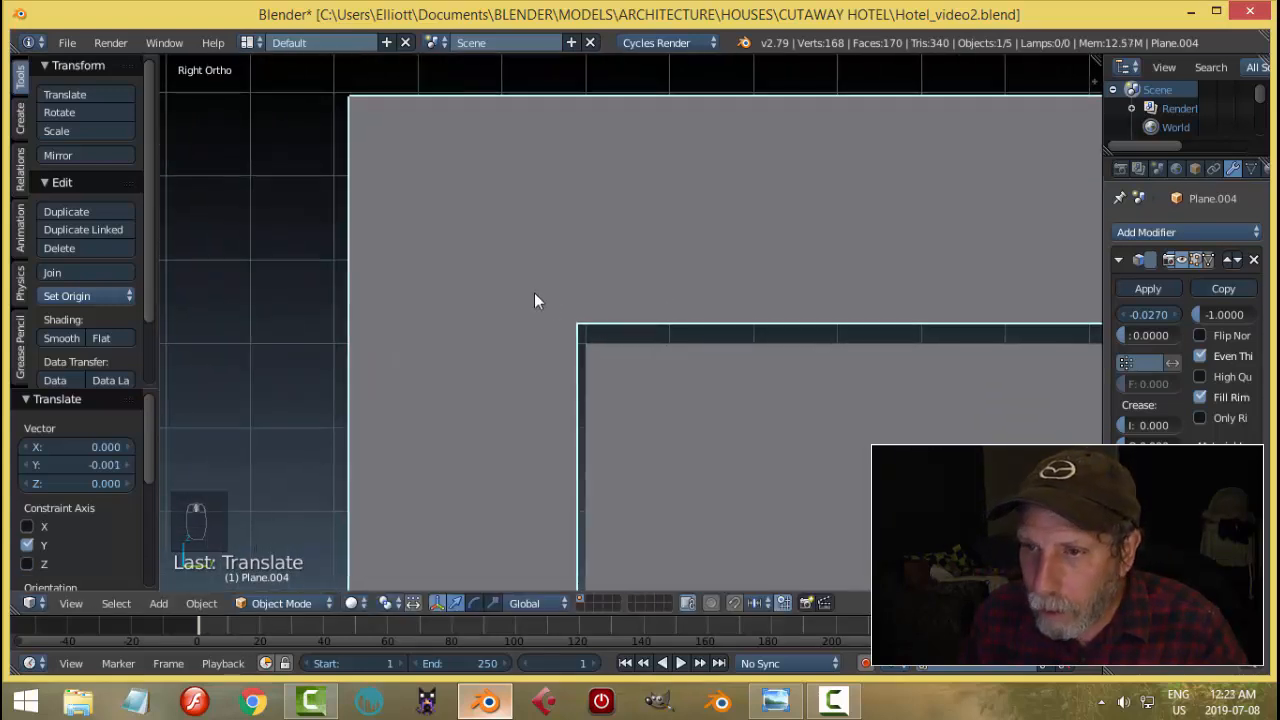
key(g)
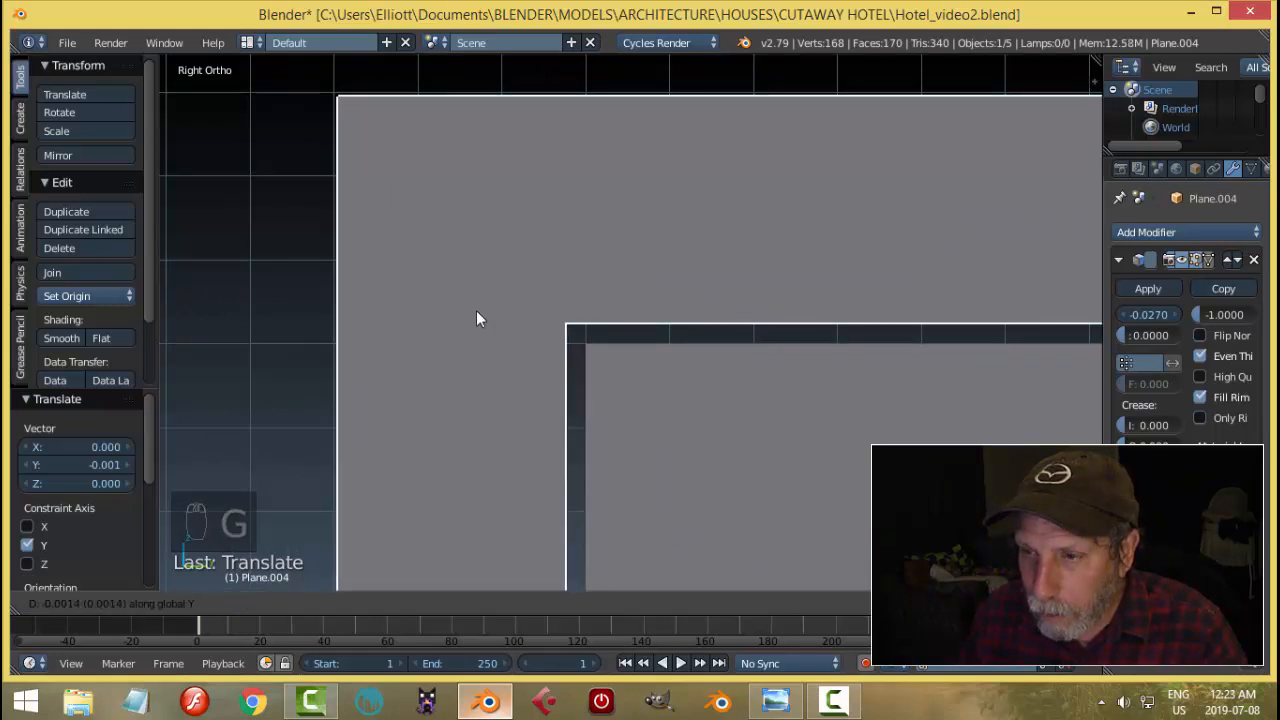
click(476, 312)
Step: Check the shifted front panel against the desk, and unhide the rest of the lobby with nothing left selected
scroll(598, 313, down, 6)
scroll(598, 318, down, 1)
middle_drag(610, 315, 709, 310)
key(a)
scroll(688, 311, up, 2)
scroll(704, 325, down, 3)
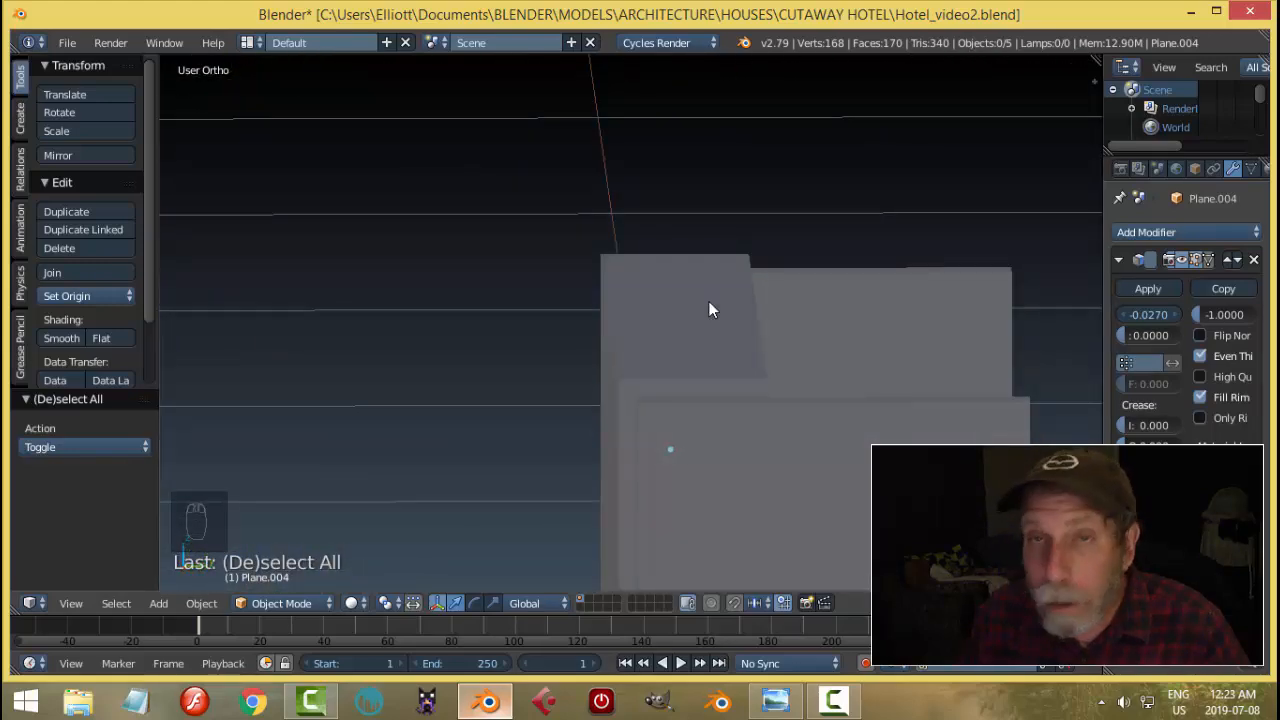
mouse_move(803, 304)
middle_down()
mouse_move(740, 331)
mouse_move(734, 366)
mouse_move(808, 314)
mouse_move(803, 323)
middle_up()
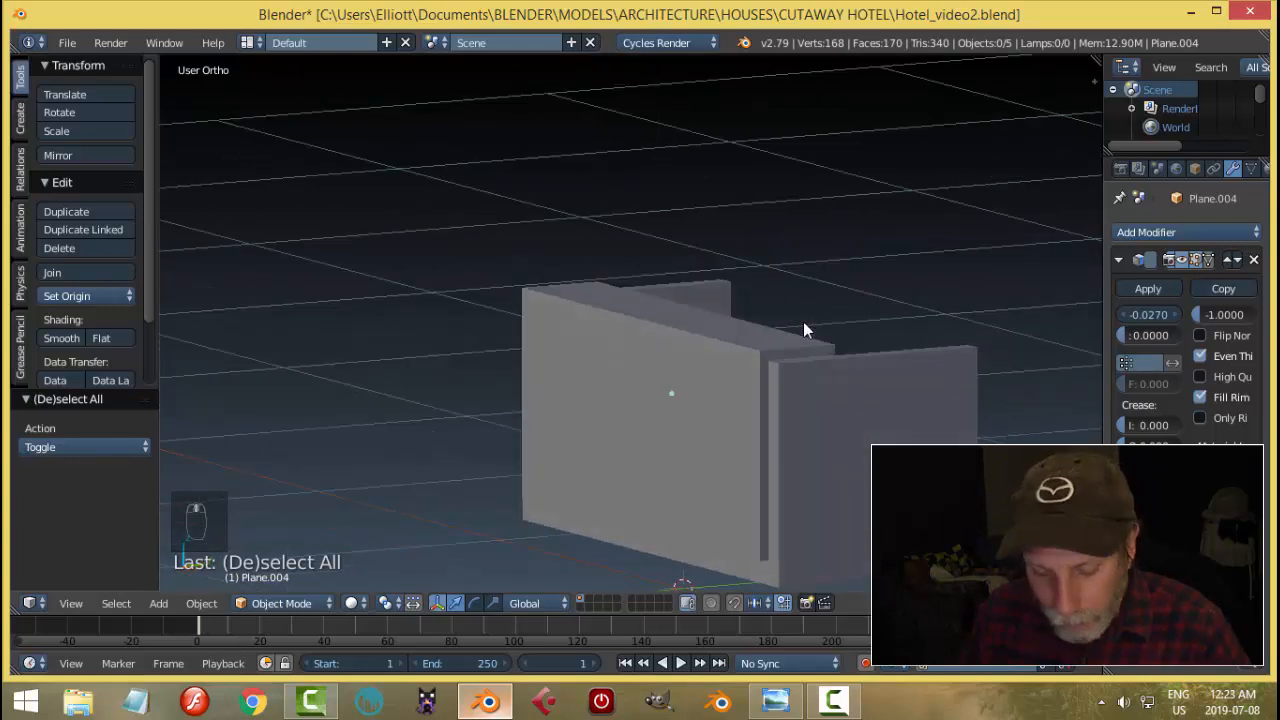
key(alt+h)
key(a)
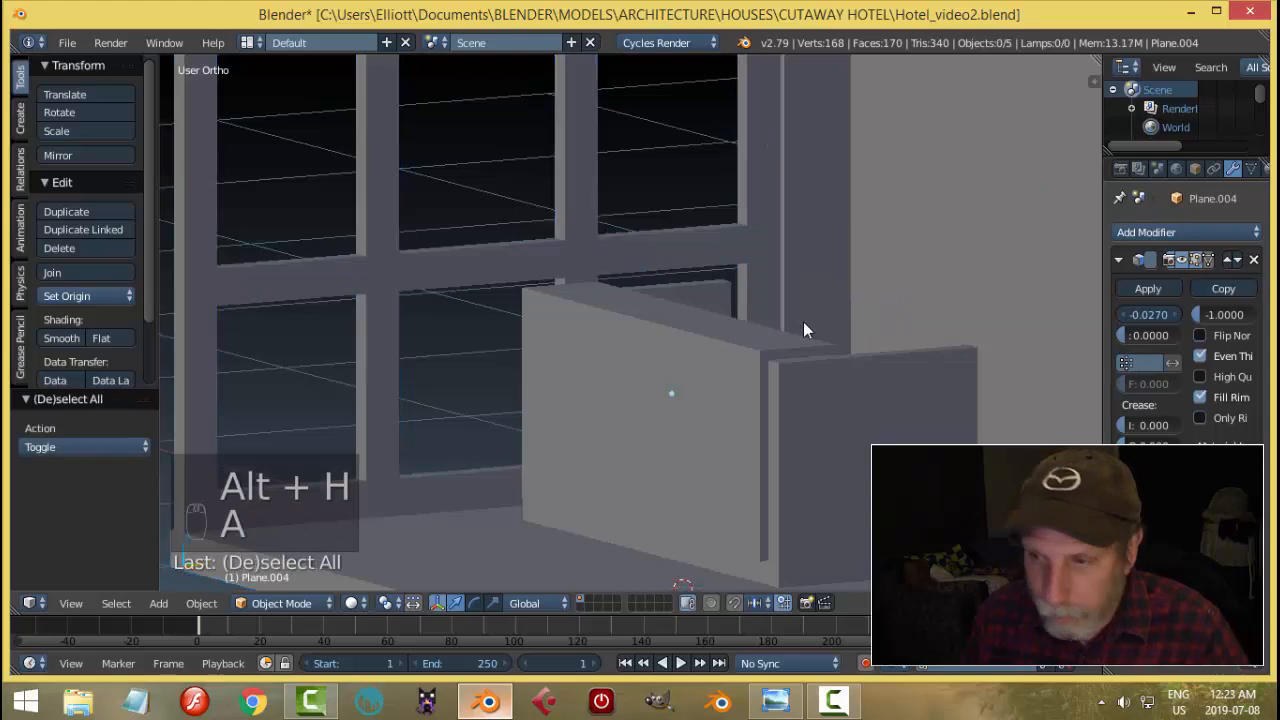
Step: Add a Bevel modifier to the window frame wall with 2 segments and a width of 0.0040
middle_drag(803, 330, 783, 350)
mouse_move(683, 297)
middle_down()
mouse_move(668, 292)
mouse_move(679, 291)
middle_up()
right_click(645, 208)
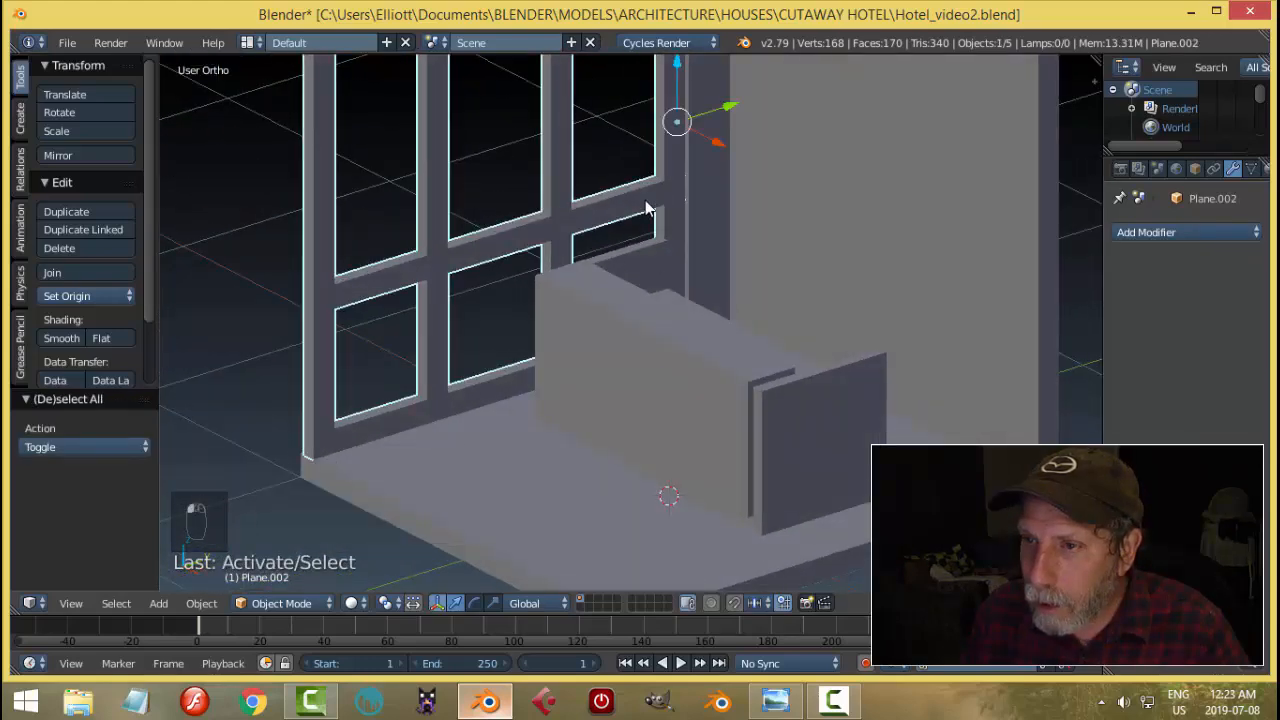
click(1148, 232)
click(893, 295)
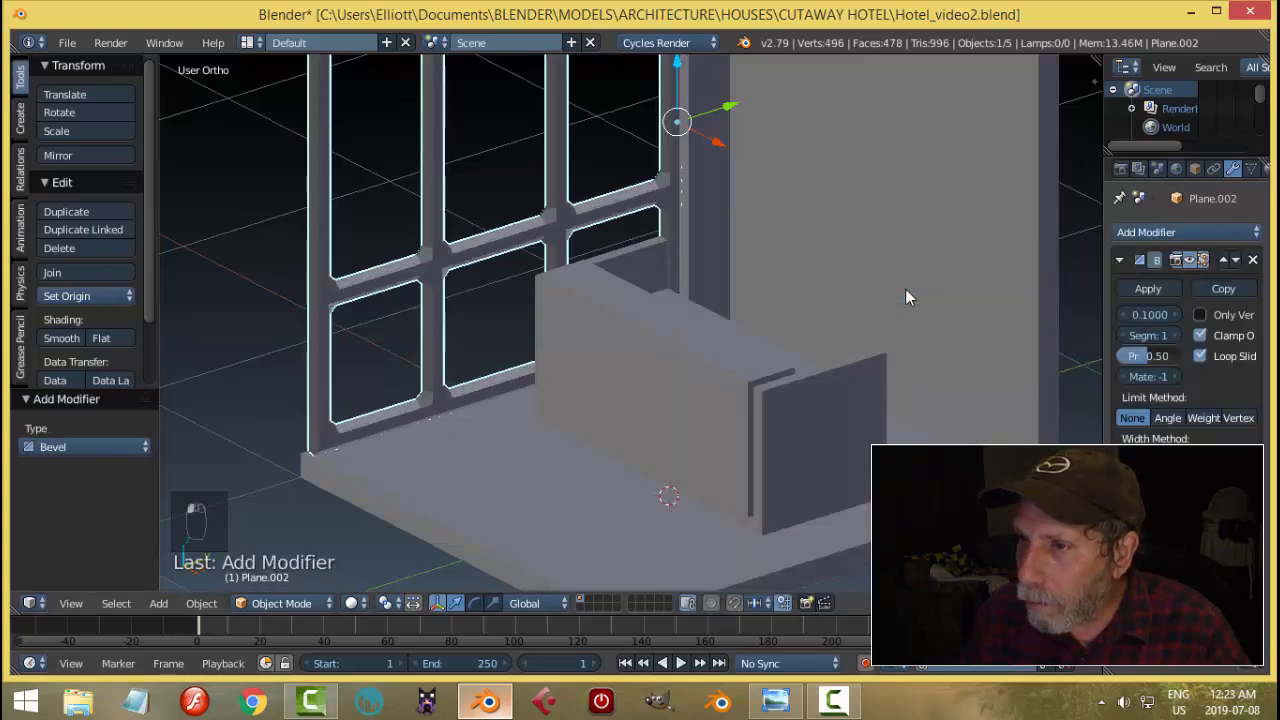
click(1173, 335)
drag(1165, 314, 1127, 314)
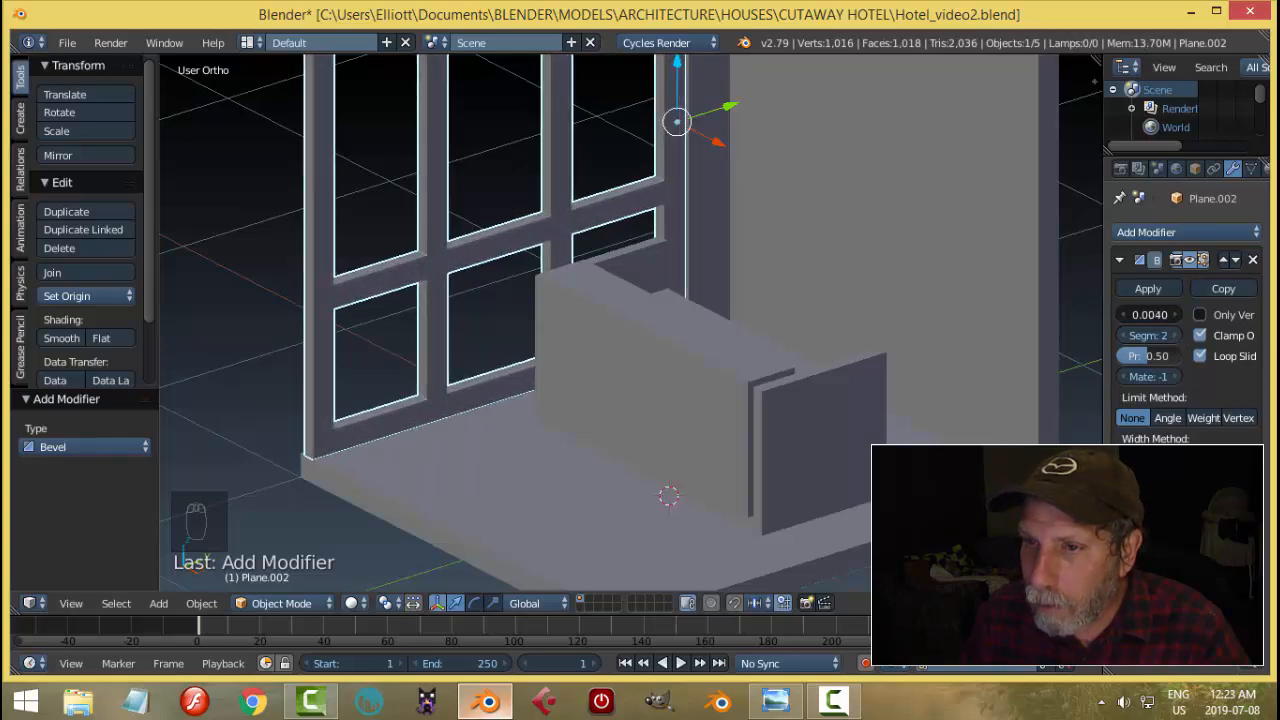
Step: Increase the window frame's bevel width to 0.0100 and deselect everything
key(a)
mouse_move(478, 272)
middle_down()
mouse_move(455, 292)
mouse_move(471, 259)
middle_up()
right_click(471, 259)
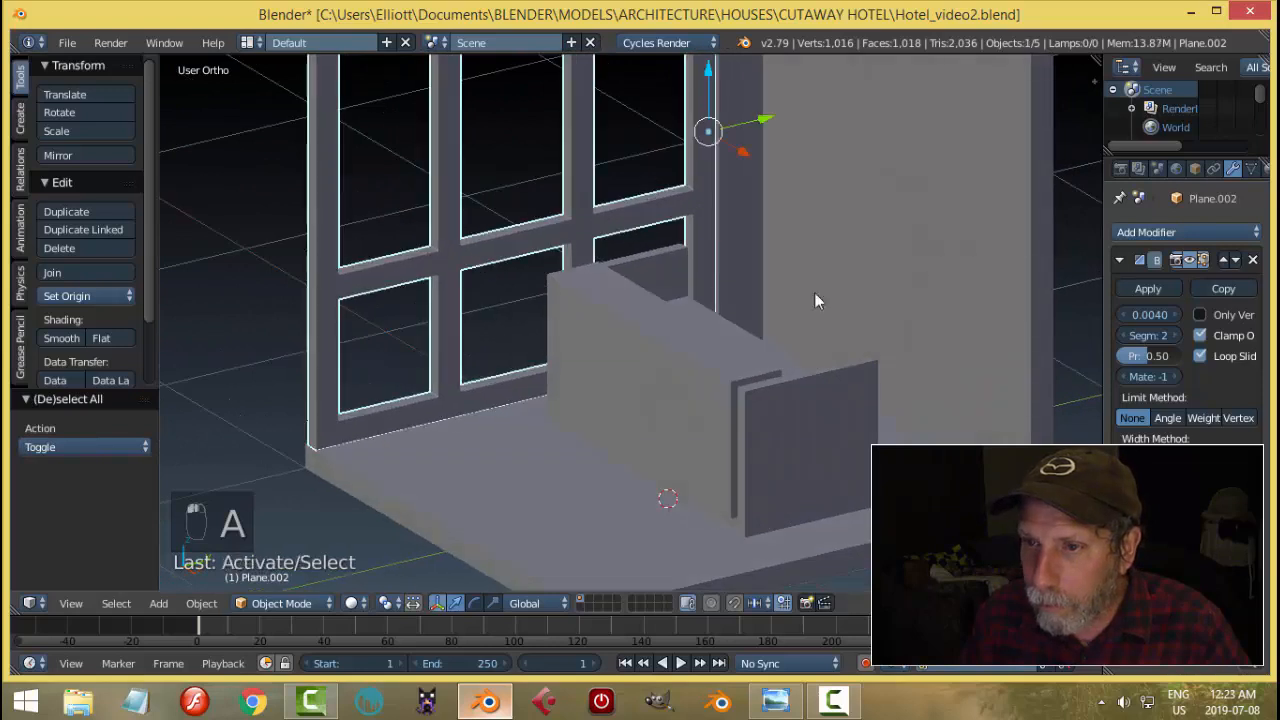
mouse_move(1140, 314)
mouse_down()
mouse_move(1158, 314)
mouse_move(1140, 315)
mouse_up()
key(a)
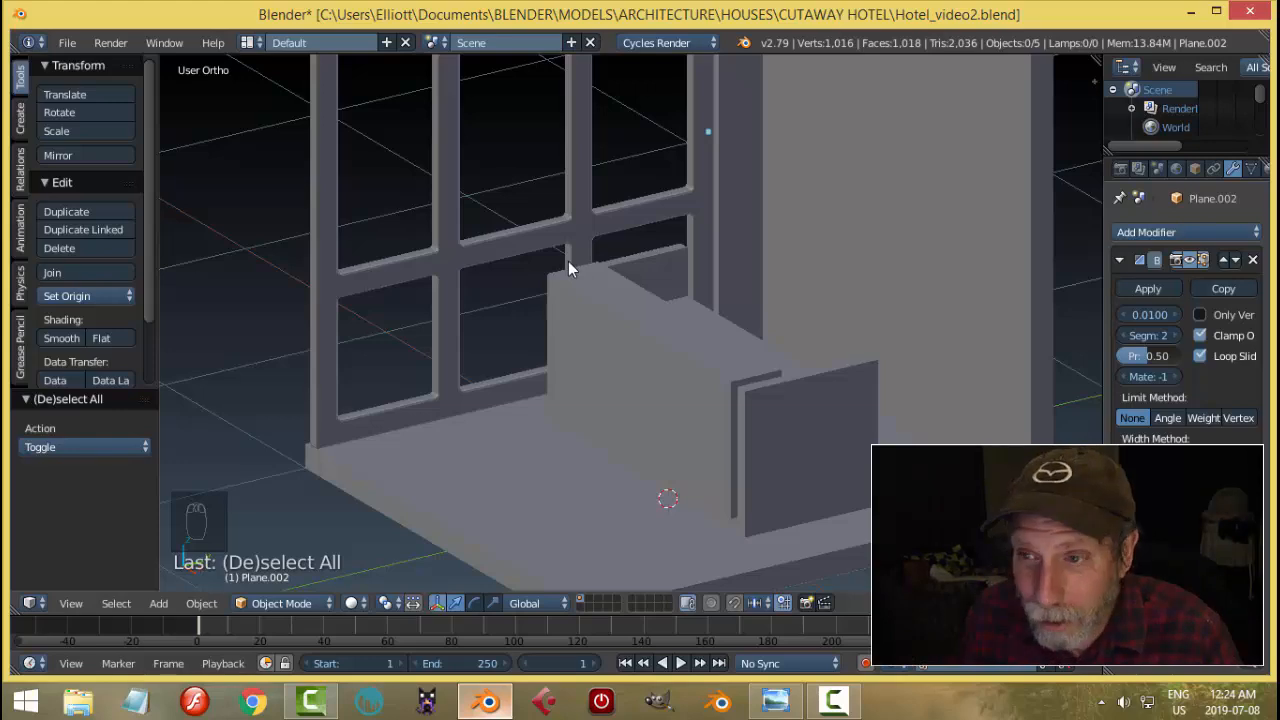
Step: Select the desk's front panel plus the window frame as the active object, and bring up the Make Links options
middle_drag(787, 312, 832, 331)
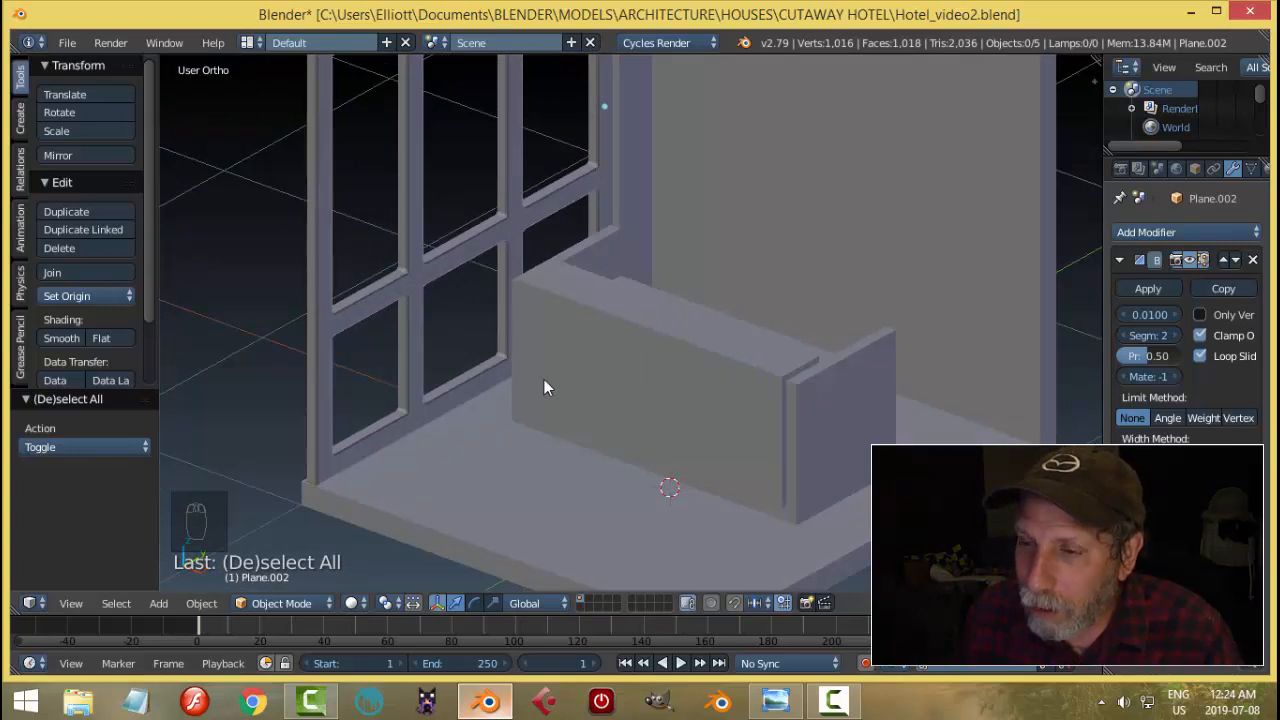
right_click(652, 385)
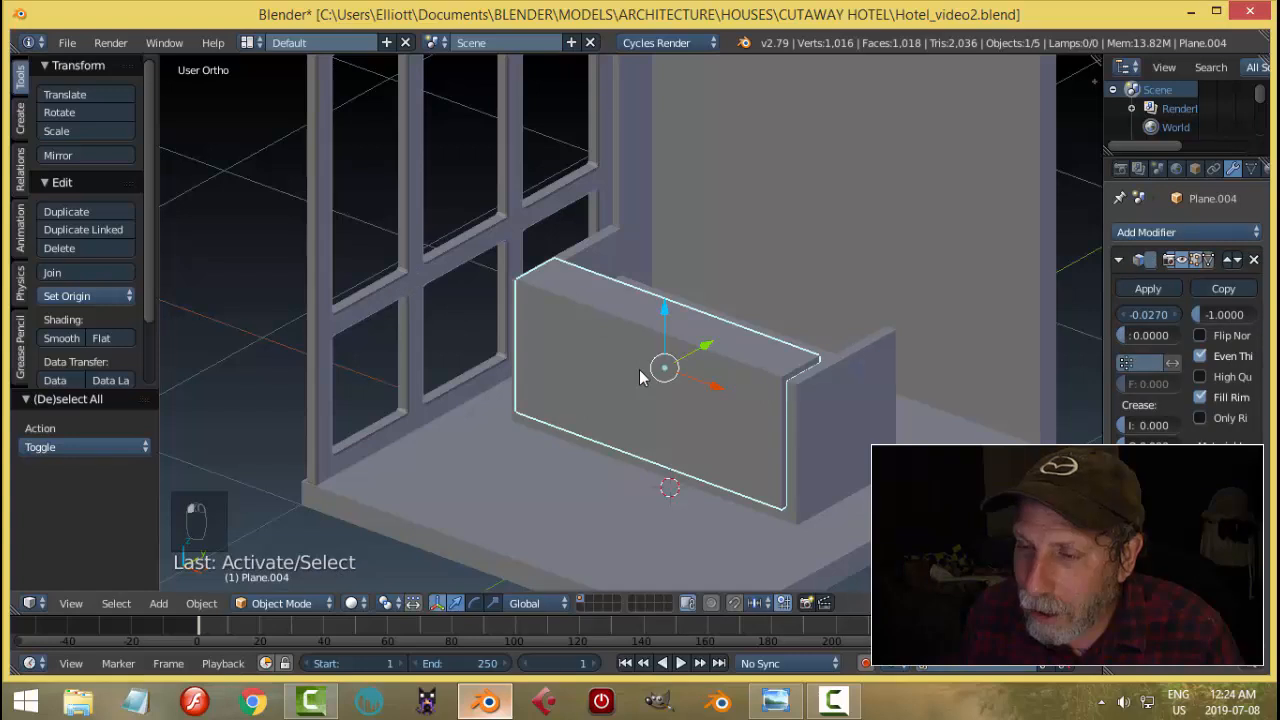
shift+right_click(428, 278)
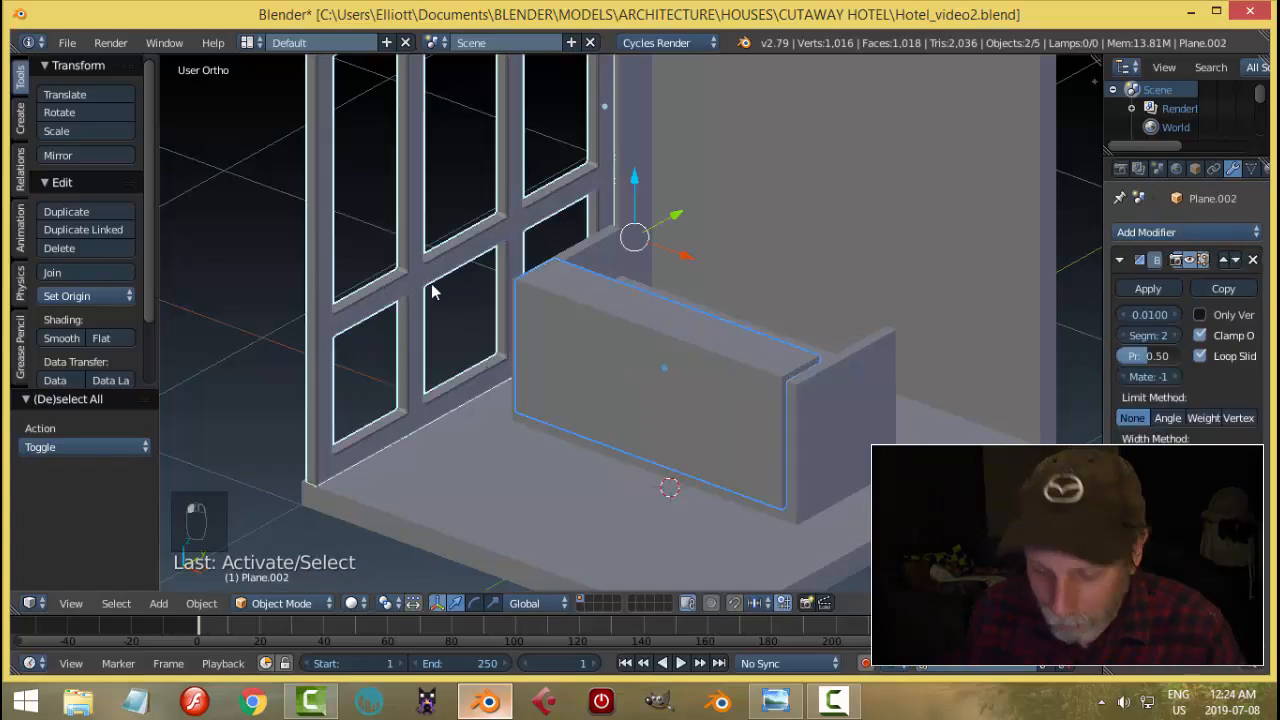
key(ctrl+l)
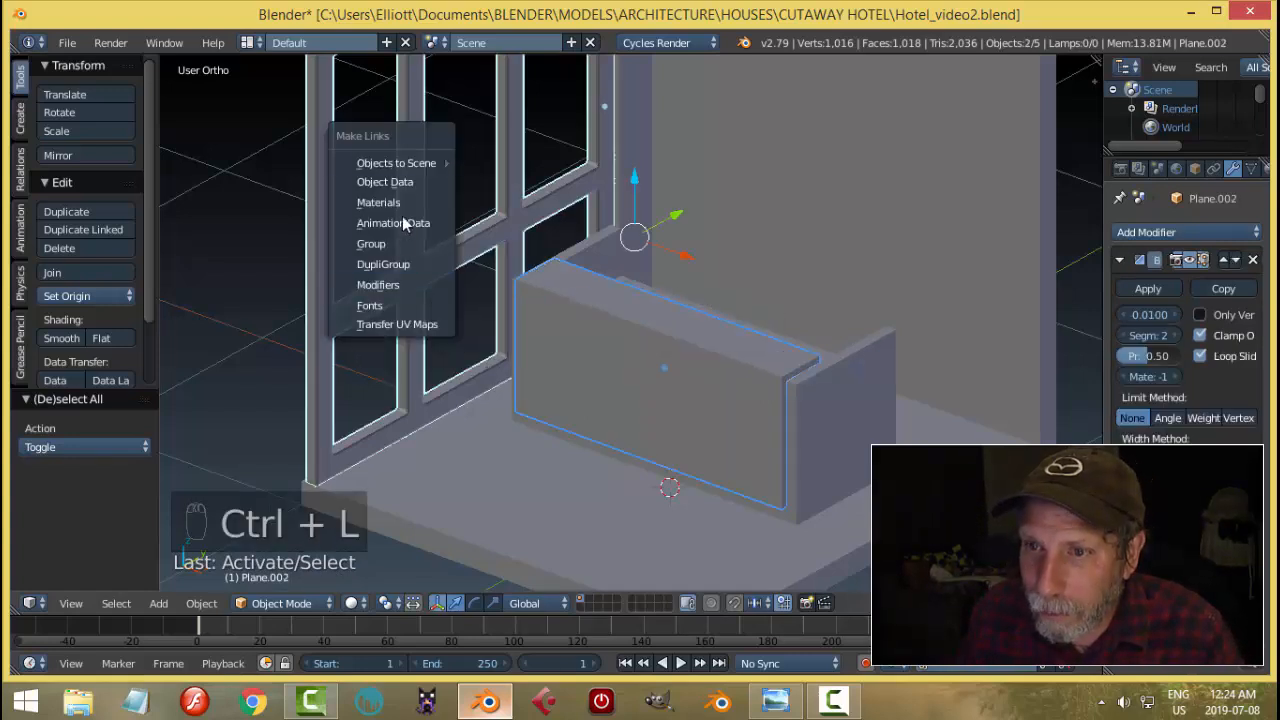
Step: Try to link the window frame's modifiers to the reception desk's front panel while its Solidify modifier is unapplied
click(399, 284)
key(a)
middle_drag(418, 300, 783, 419)
scroll(789, 462, up, 2)
key(ctrl+z)
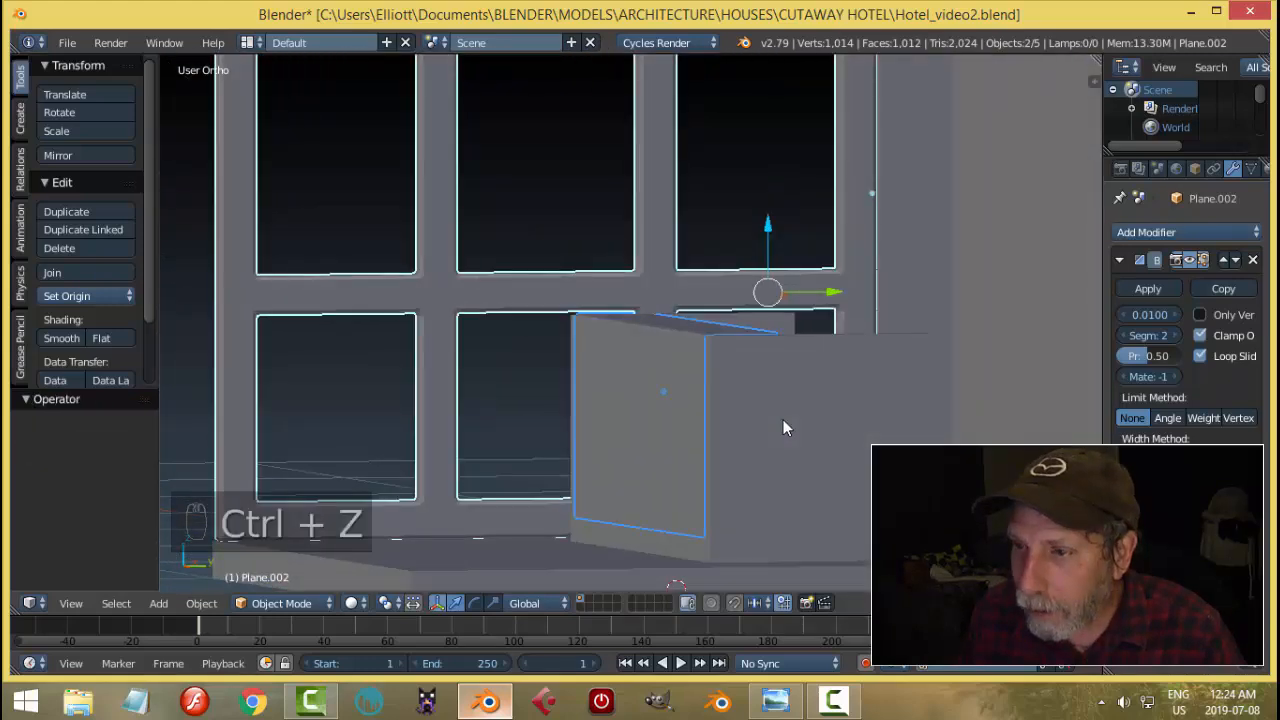
key(ctrl+z)
key(a)
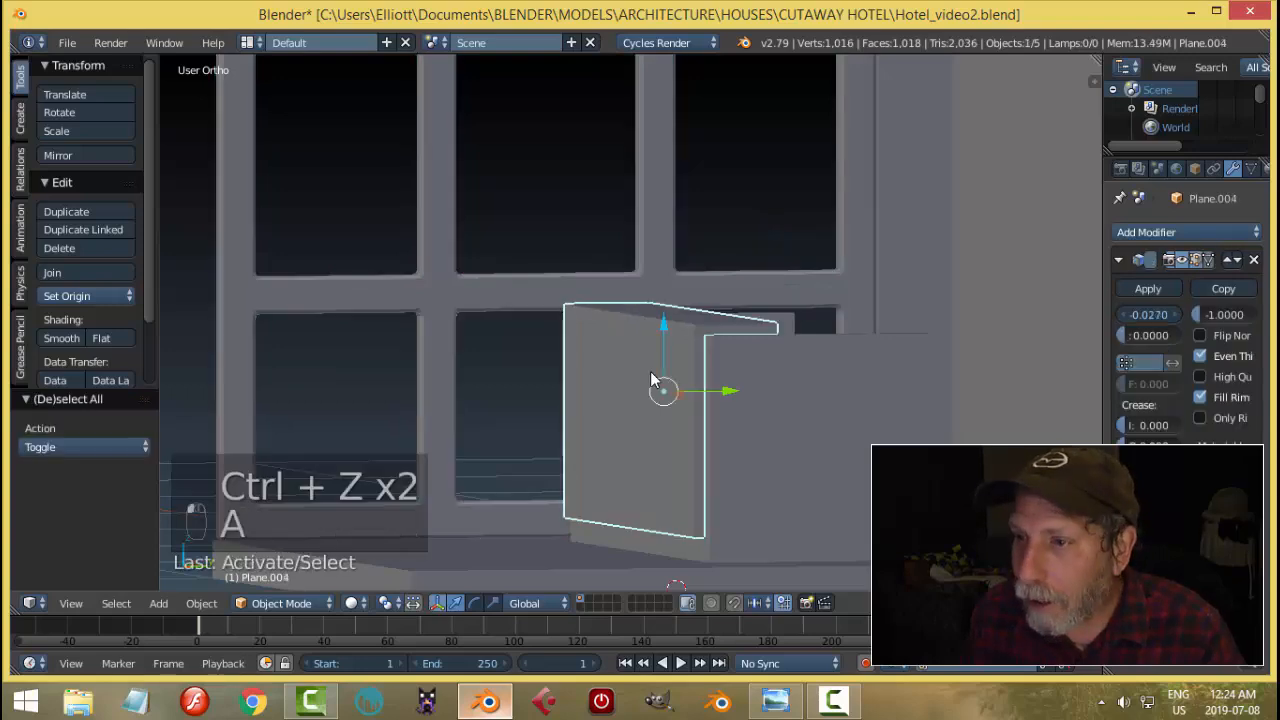
Step: Apply the front panel's Solidify modifier and link the window frame's Bevel modifier to the panel
middle_drag(785, 405, 668, 349)
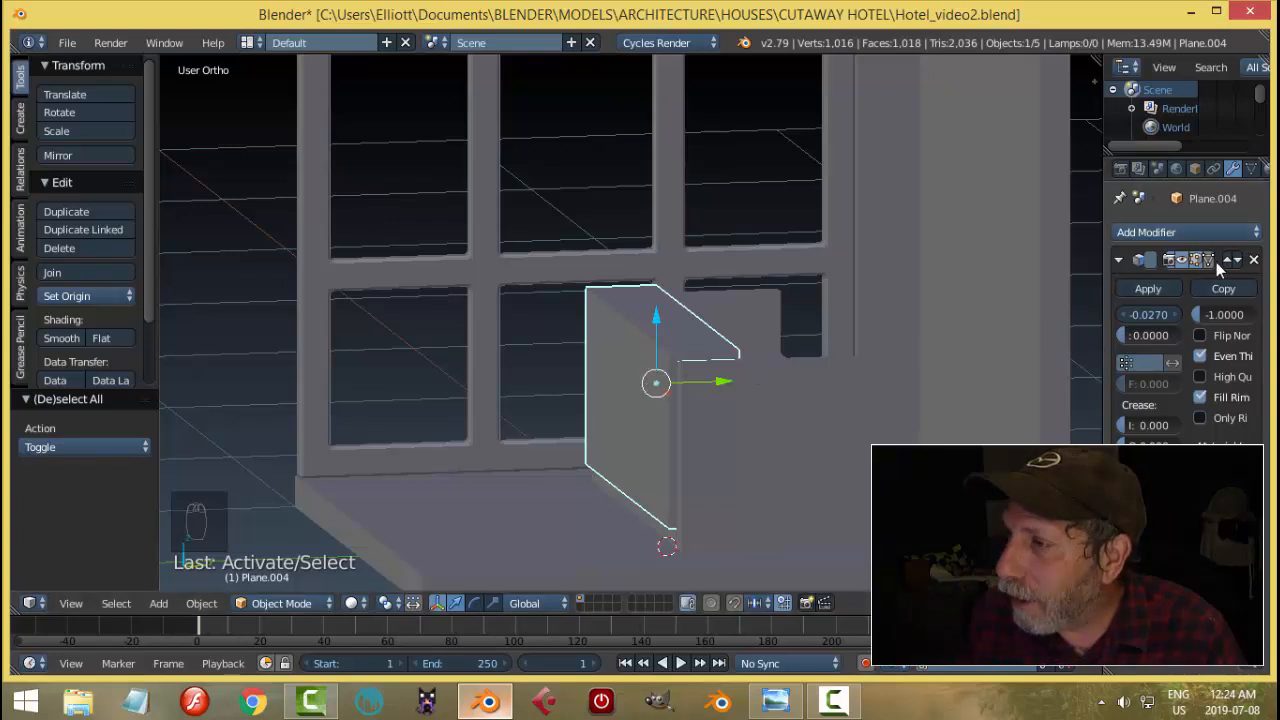
click(1150, 289)
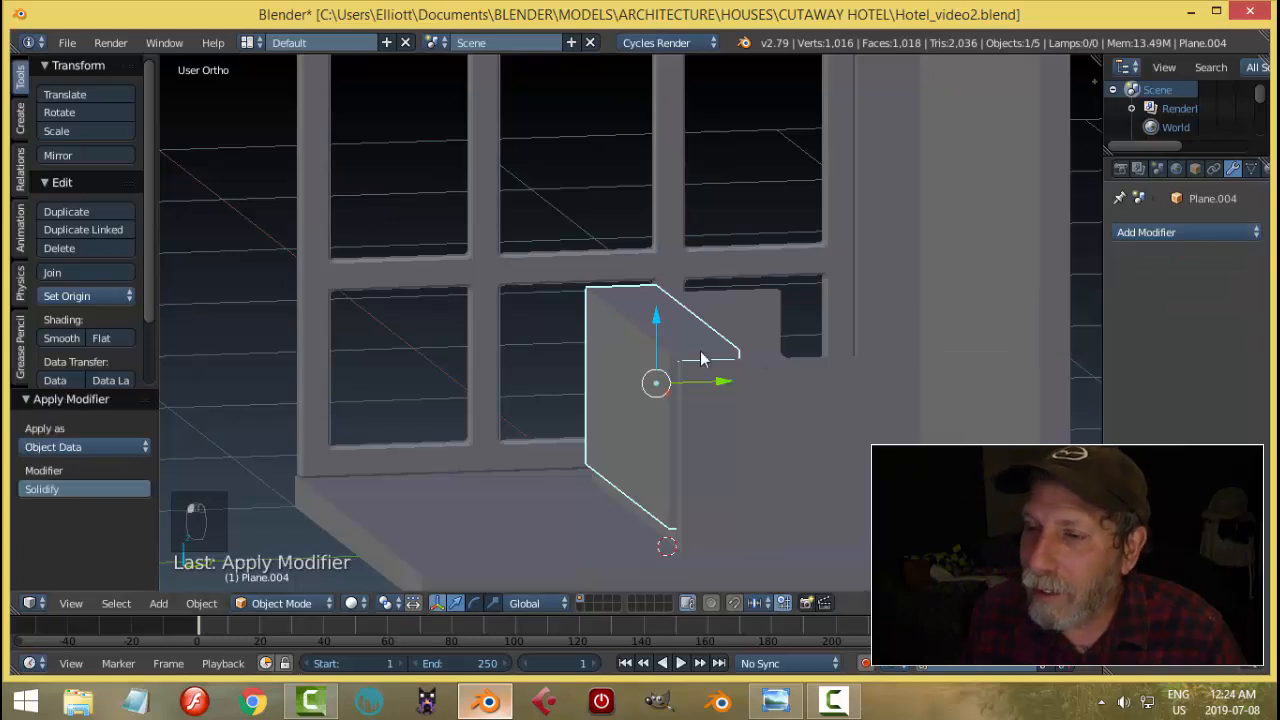
shift+right_click(500, 268)
key(ctrl+l)
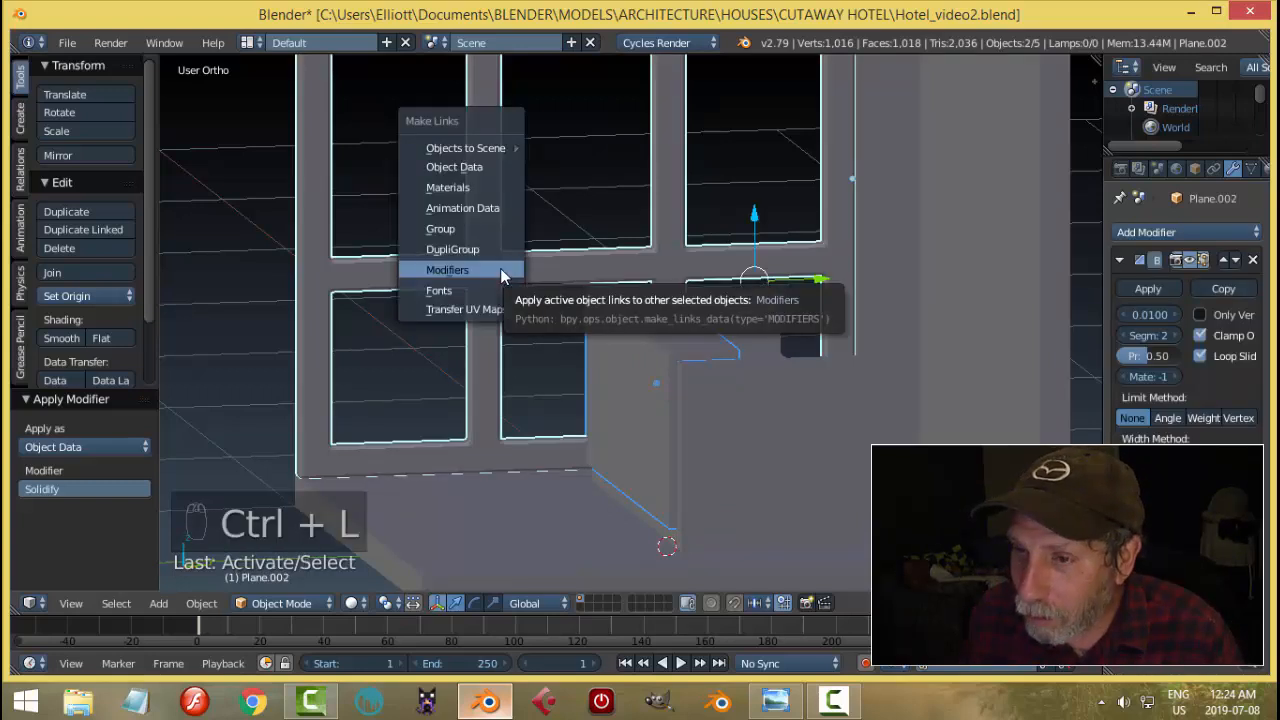
click(500, 268)
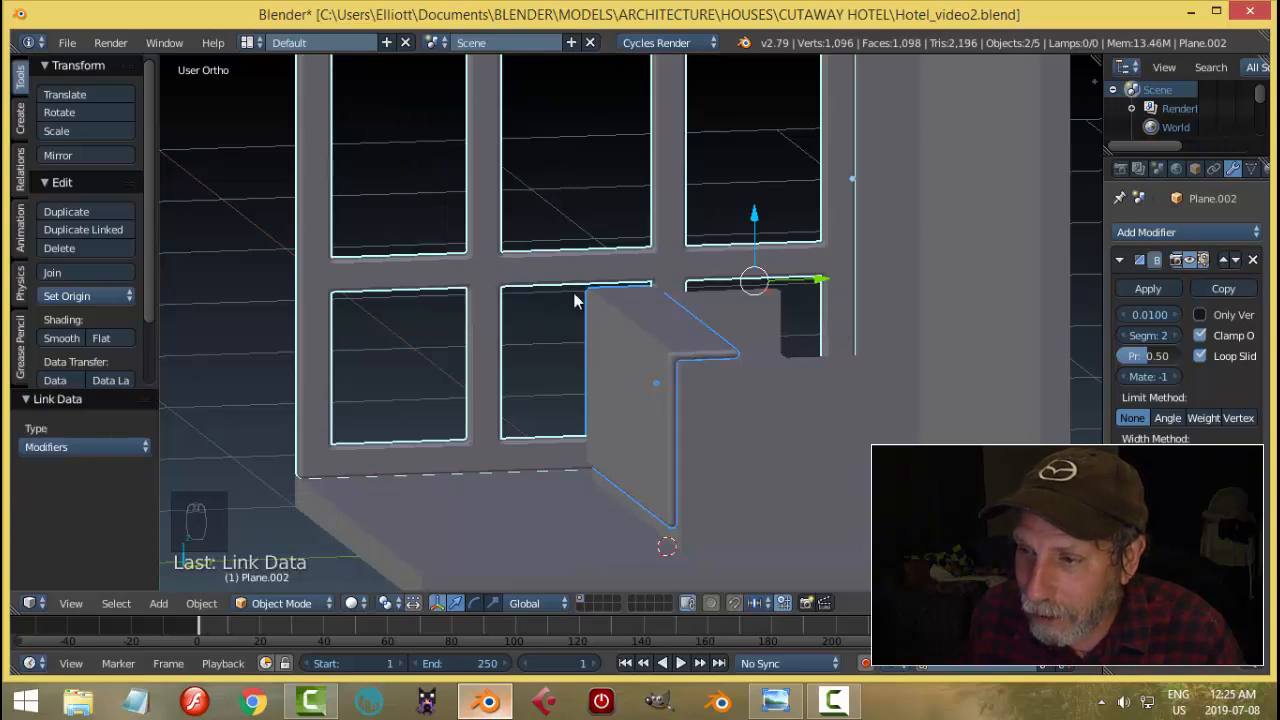
middle_drag(738, 375, 687, 355)
key(a)
Step: Link the window frame's Bevel modifier to the main body of the reception desk
scroll(851, 438, down, 3)
right_click(508, 317)
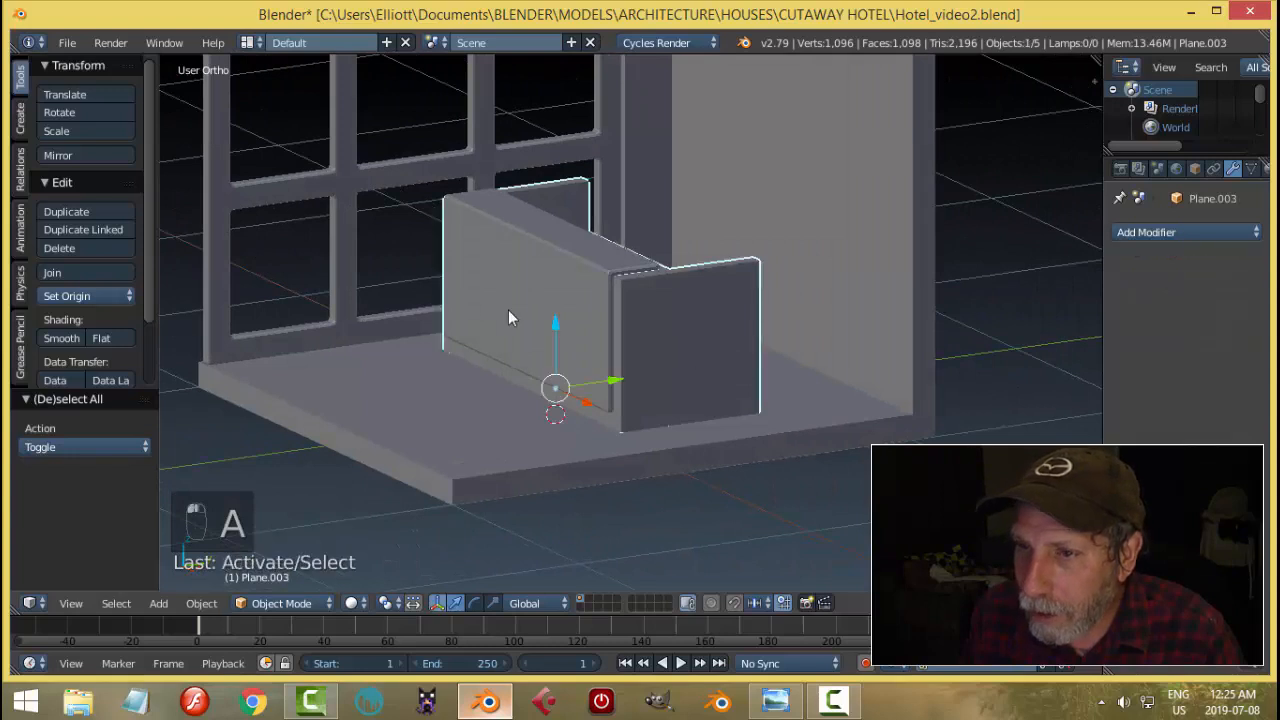
shift+right_click(367, 188)
key(ctrl+l)
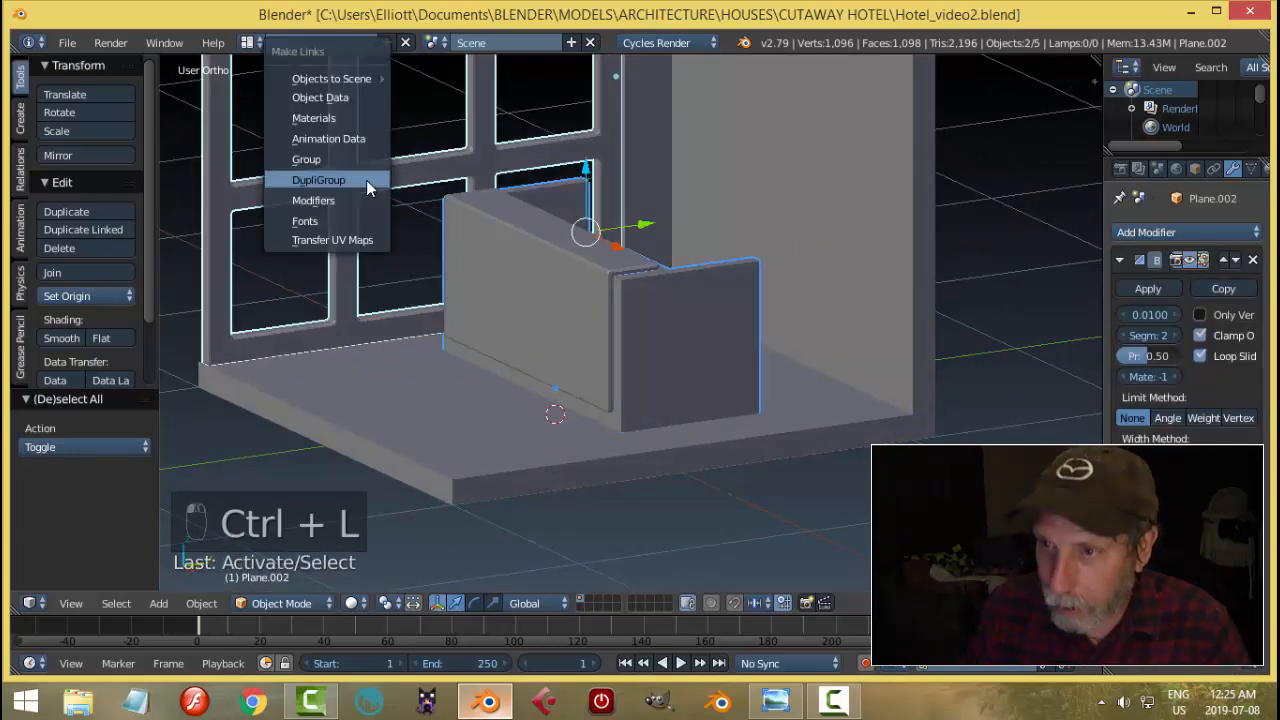
click(366, 199)
key(a)
Step: Set the Bevel width of the desk's front panel to 0.0070
middle_drag(390, 210, 560, 283)
scroll(591, 311, up, 4)
right_click(560, 283)
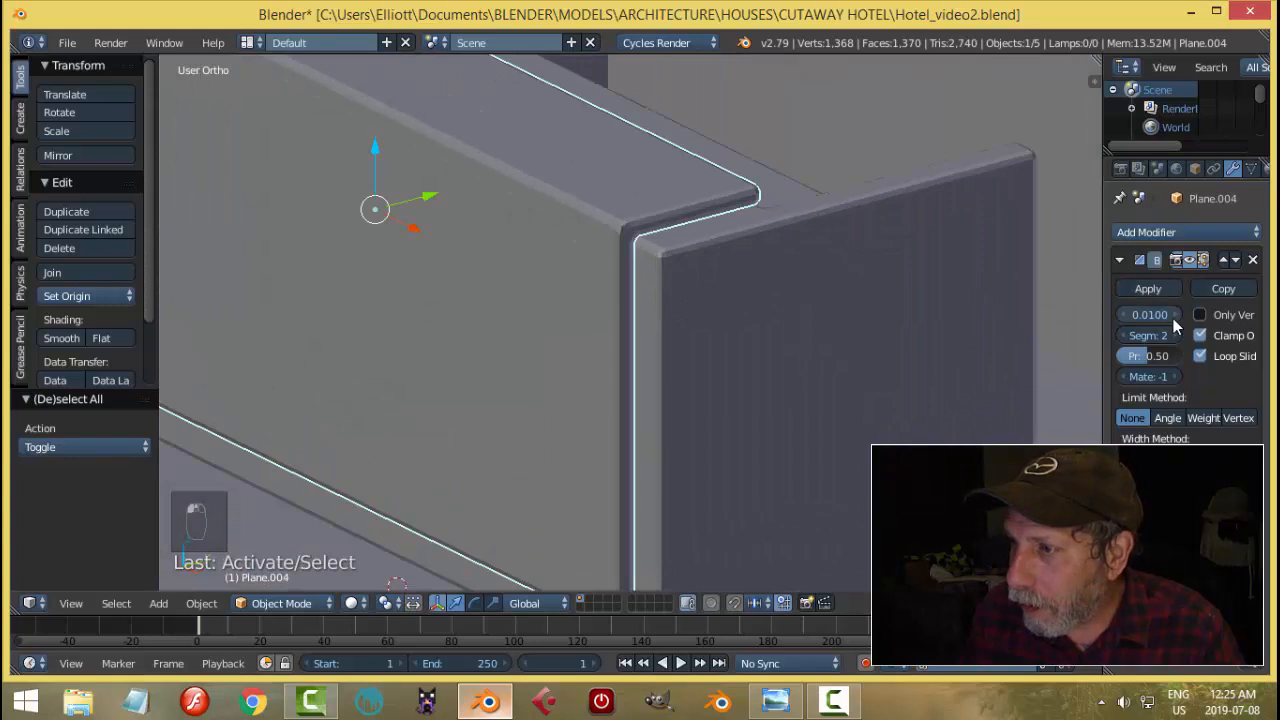
drag(1149, 314, 1125, 314)
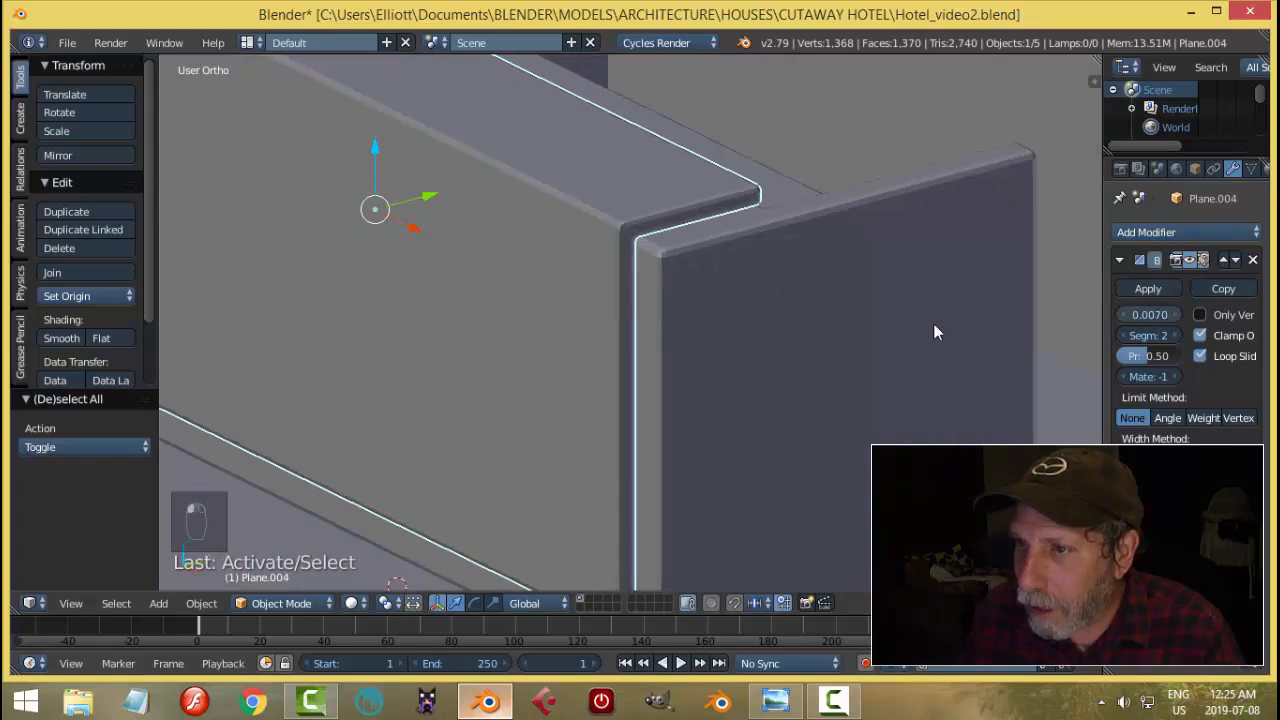
Step: Set the Bevel width of the desk's main body to 0.0080
right_click(823, 320)
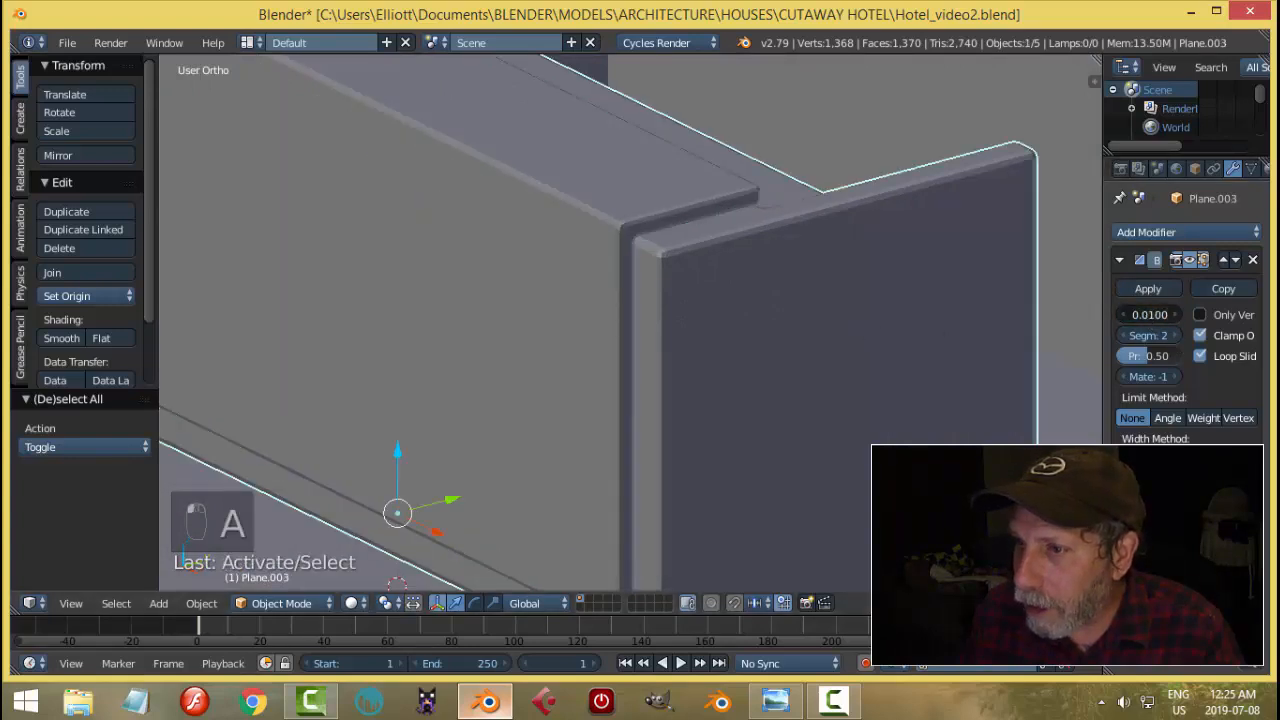
drag(1149, 314, 1133, 314)
key(a)
scroll(790, 317, down, 7)
middle_drag(749, 317, 760, 290)
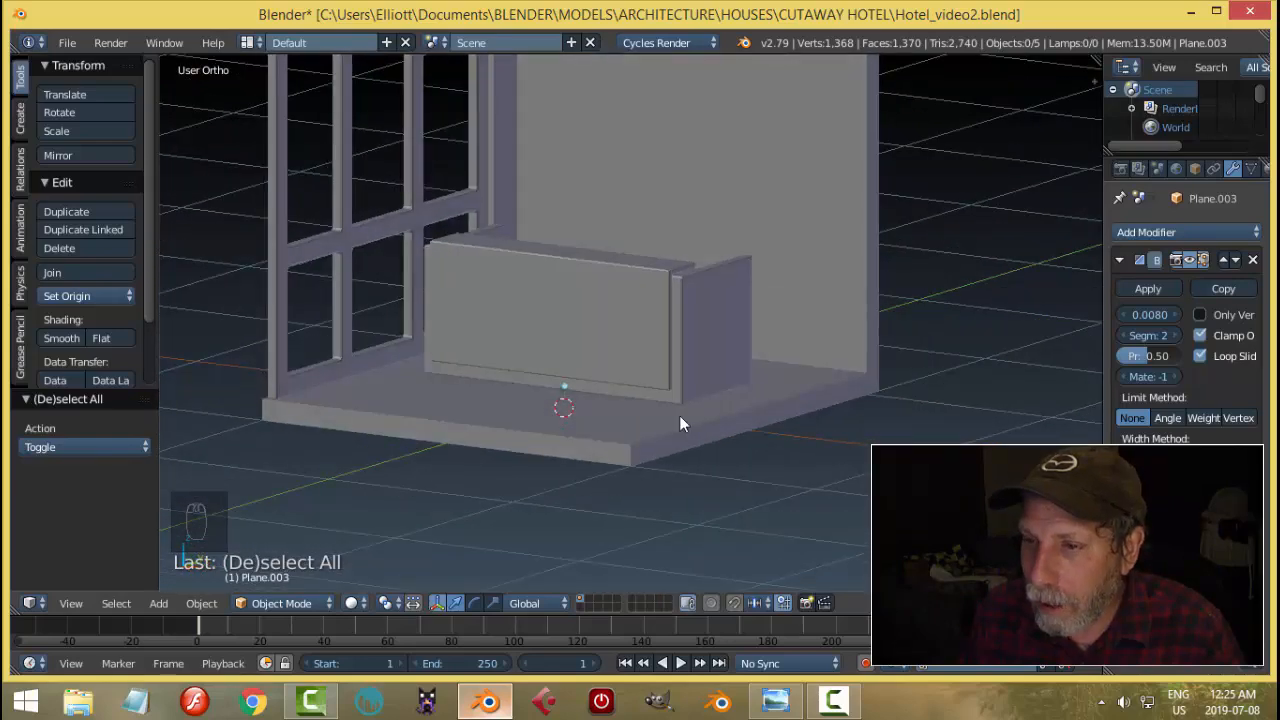
Step: Check the desk in the hotel reception reference image and raise the front panel's bottom face 0.034 along Z, with snapping enabled
click(776, 703)
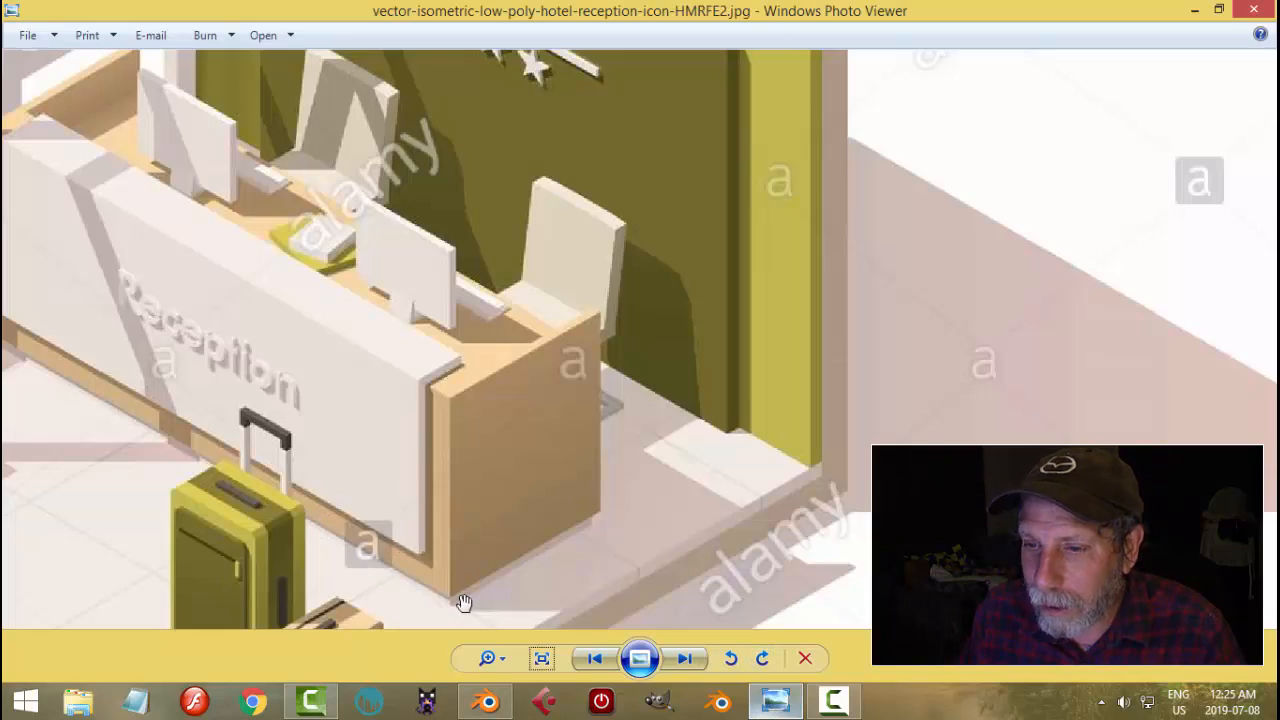
click(508, 705)
right_click(648, 359)
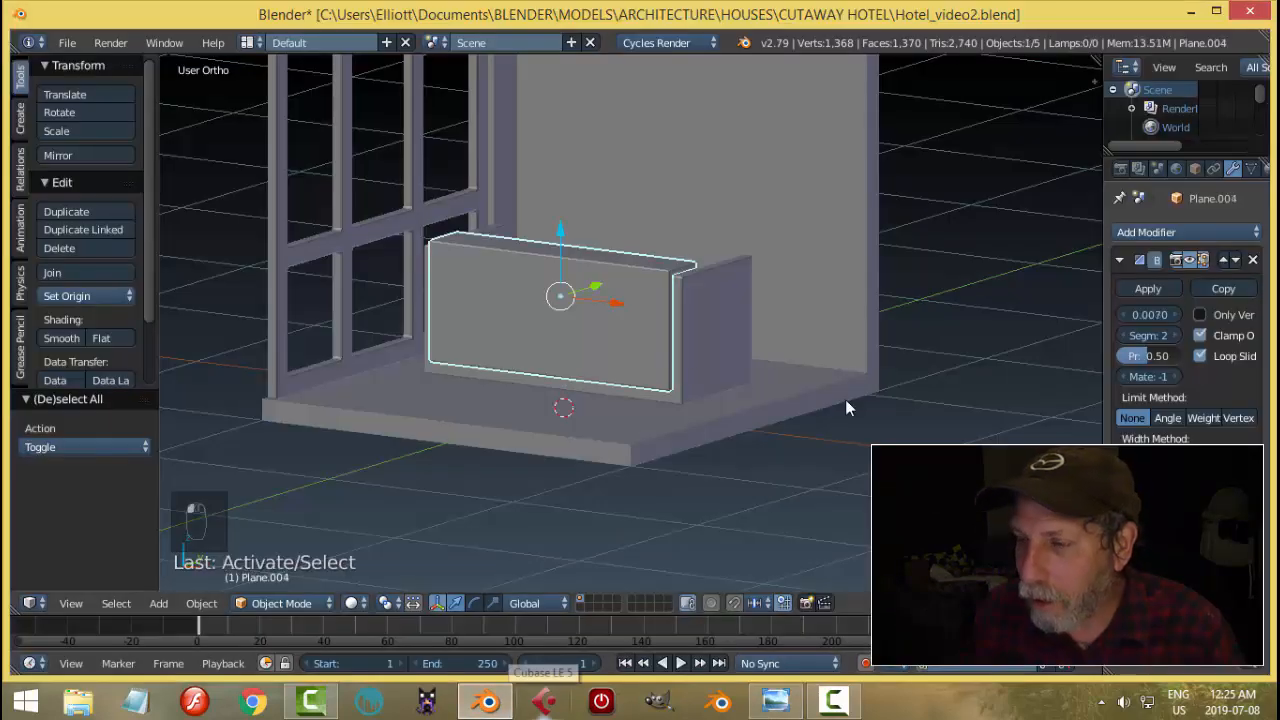
key(Tab)
click(990, 401)
key(KP_1)
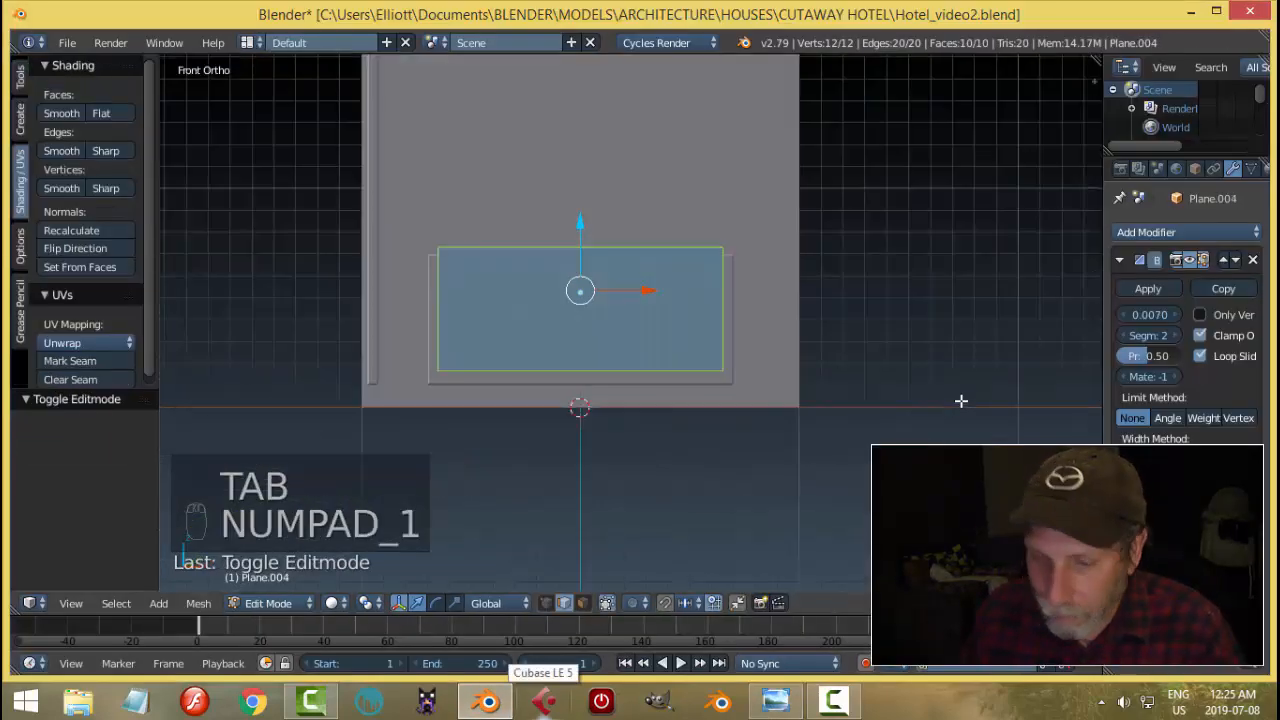
key(z)
click(1050, 404)
scroll(810, 473, up, 3)
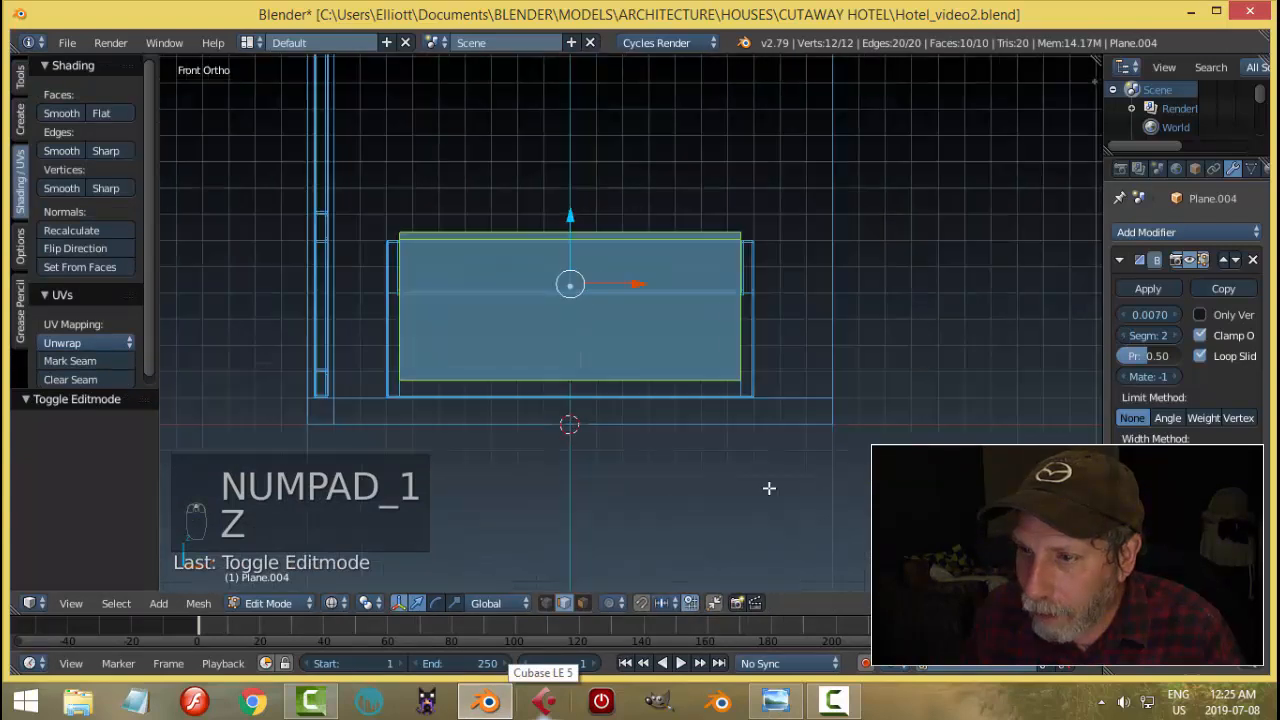
key(a)
key(b)
drag(871, 451, 176, 363)
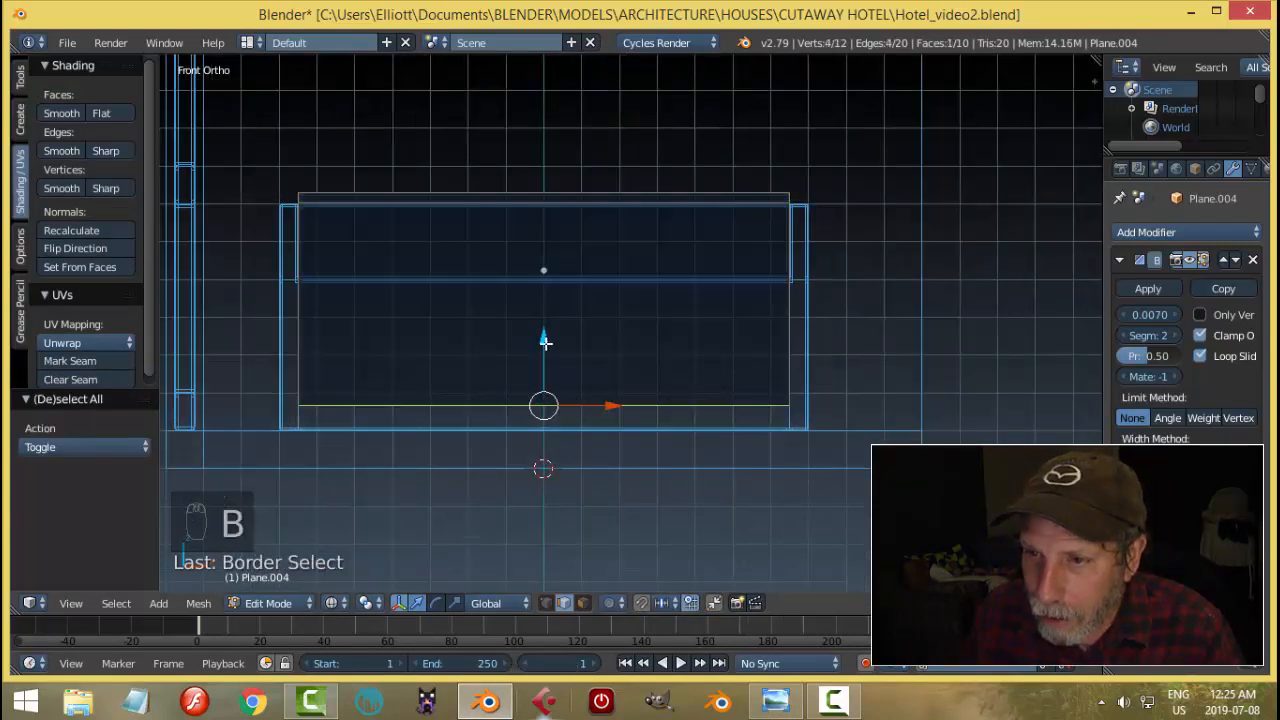
click(642, 603)
drag(543, 355, 543, 343)
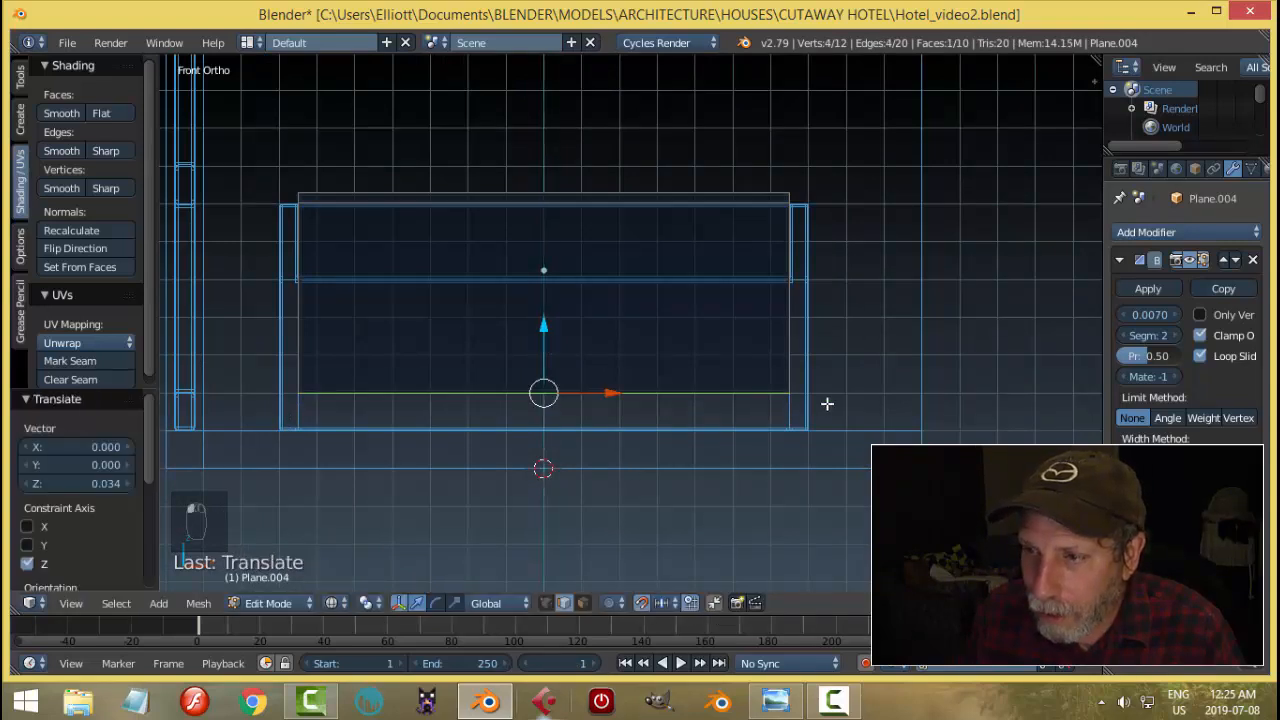
key(z)
click(828, 521)
key(a)
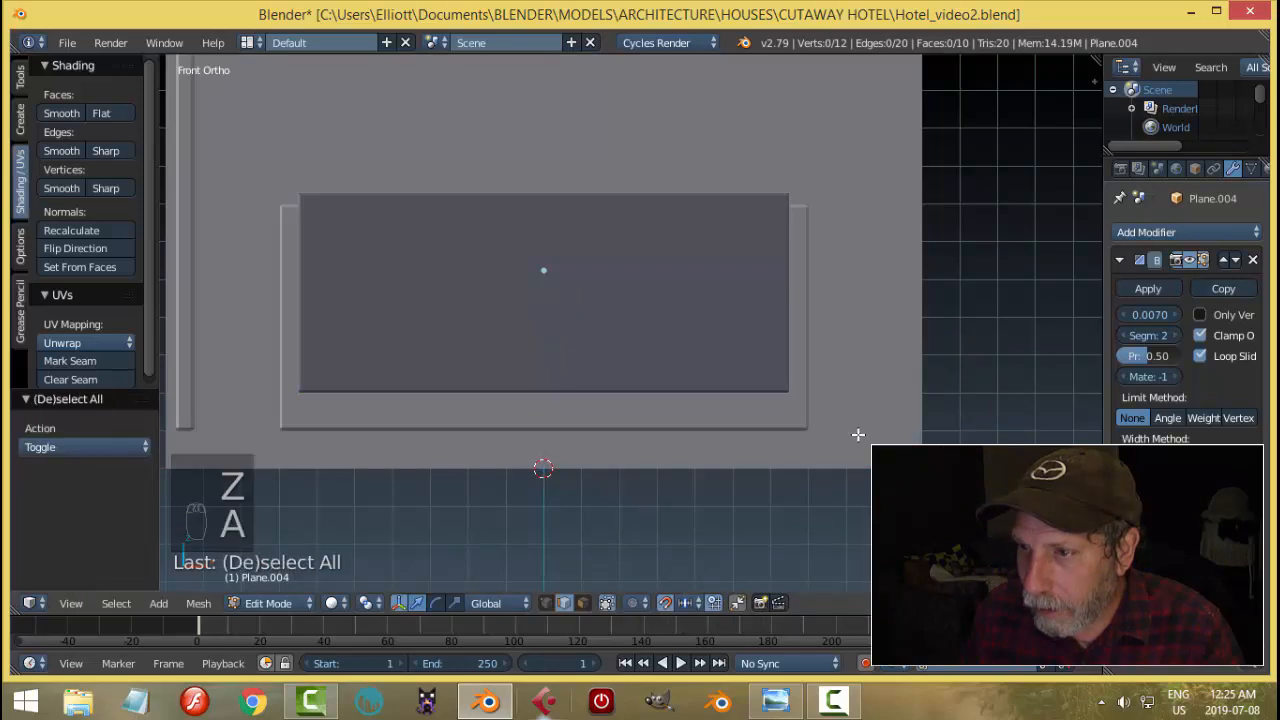
middle_drag(860, 430, 727, 451)
key(Tab)
click(577, 452)
key(a)
key(a)
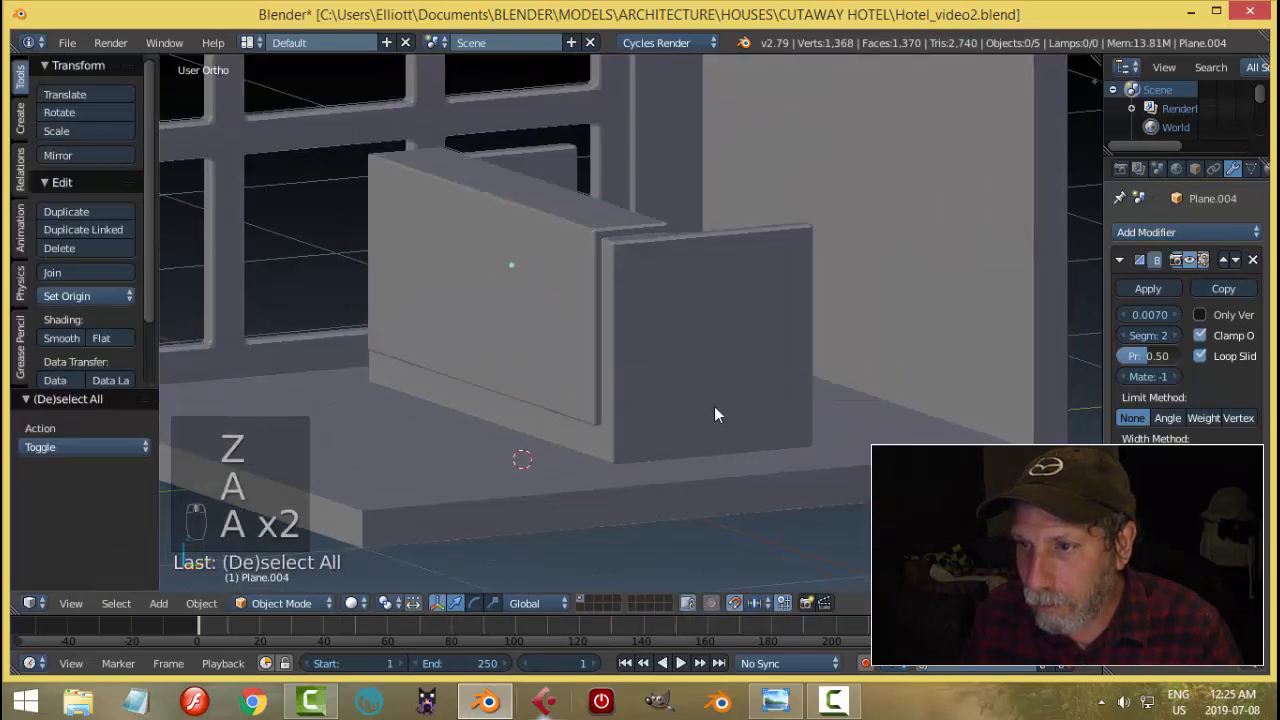
Step: Isolate the desk's main body by hiding all other objects, and open its mesh for editing
middle_drag(714, 406, 542, 355)
scroll(665, 348, up, 3)
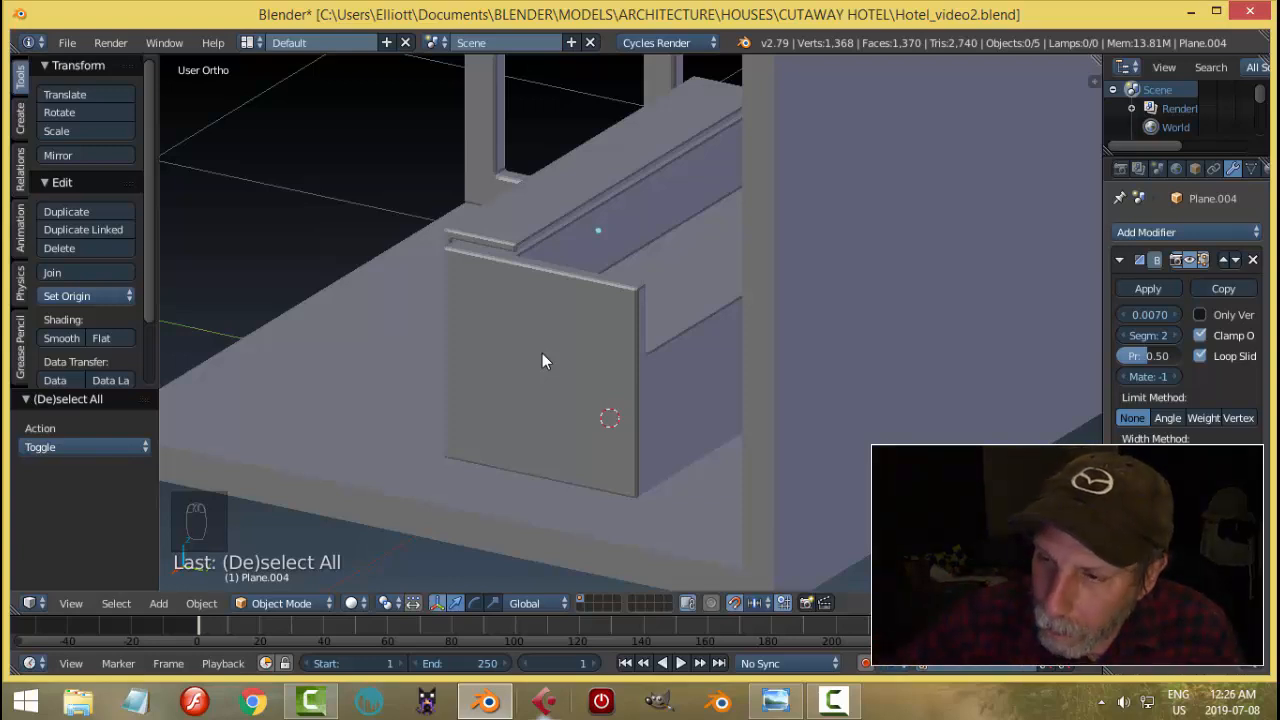
right_click(542, 360)
middle_drag(680, 377, 712, 390)
key(shift+h)
key(Tab)
middle_drag(860, 418, 834, 408)
middle_drag(724, 405, 726, 306)
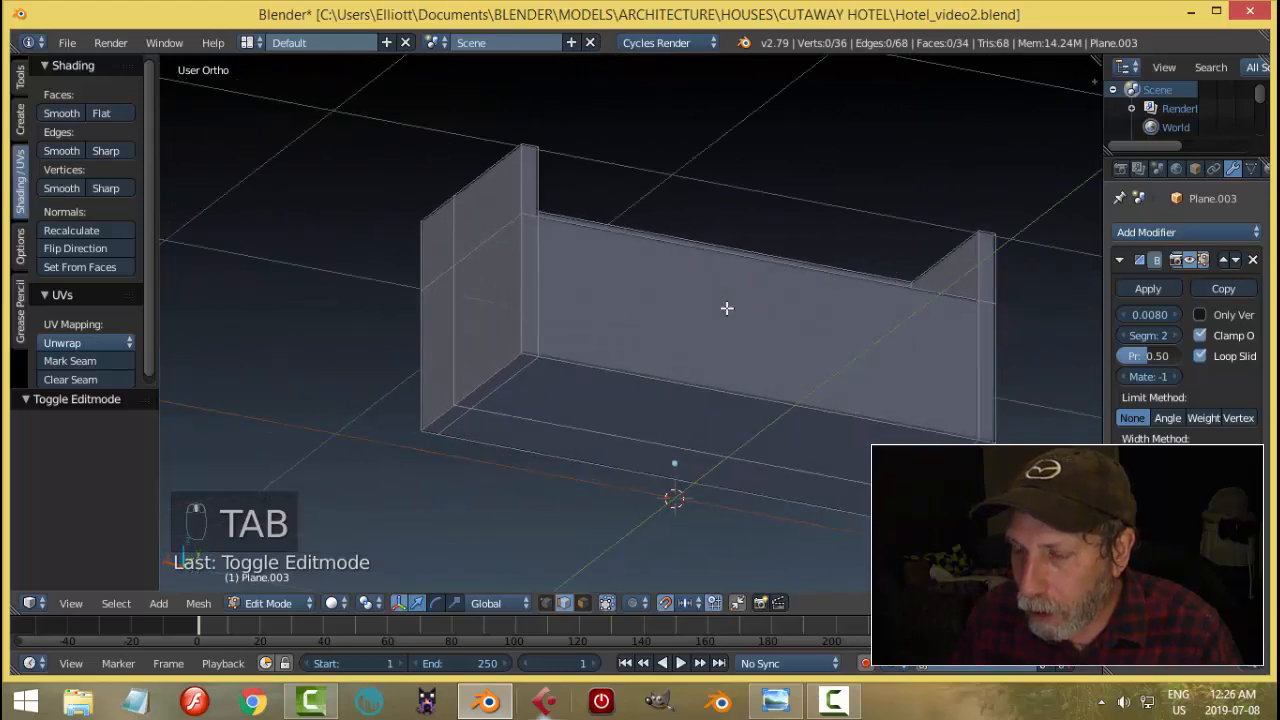
key(ctrl+Tab)
click(679, 340)
right_click(662, 392)
middle_drag(662, 392, 701, 463)
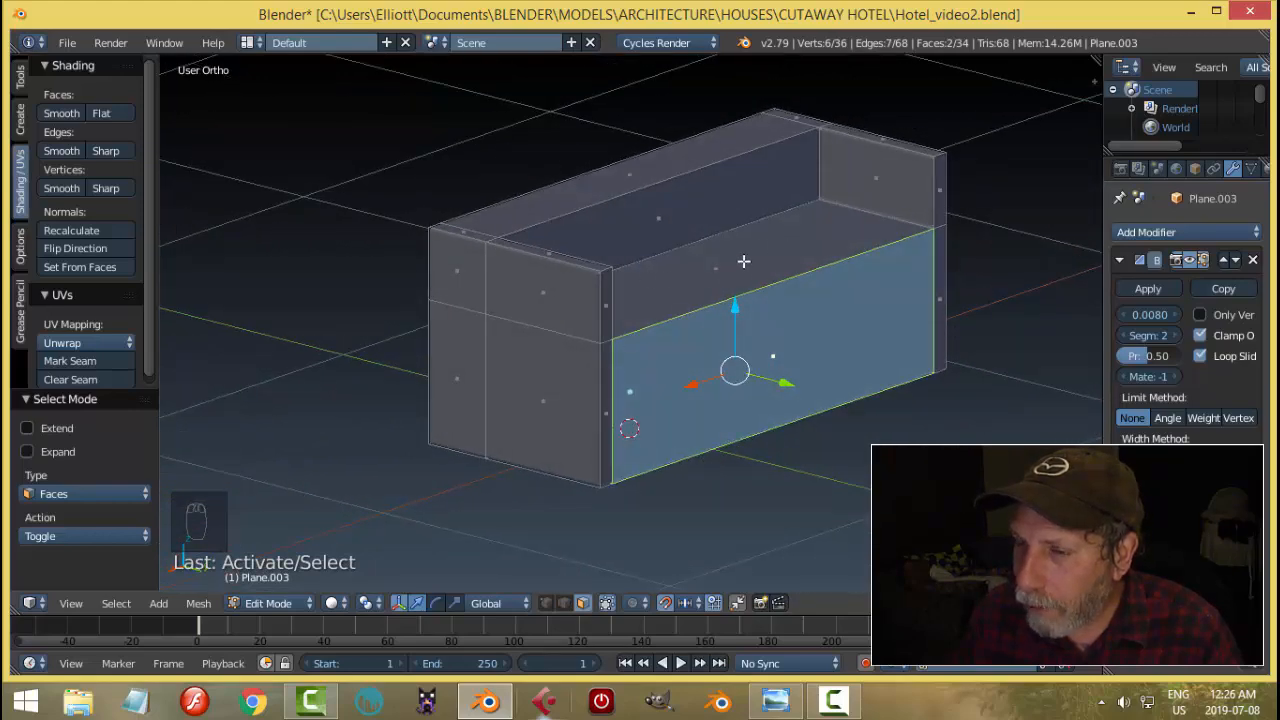
key(a)
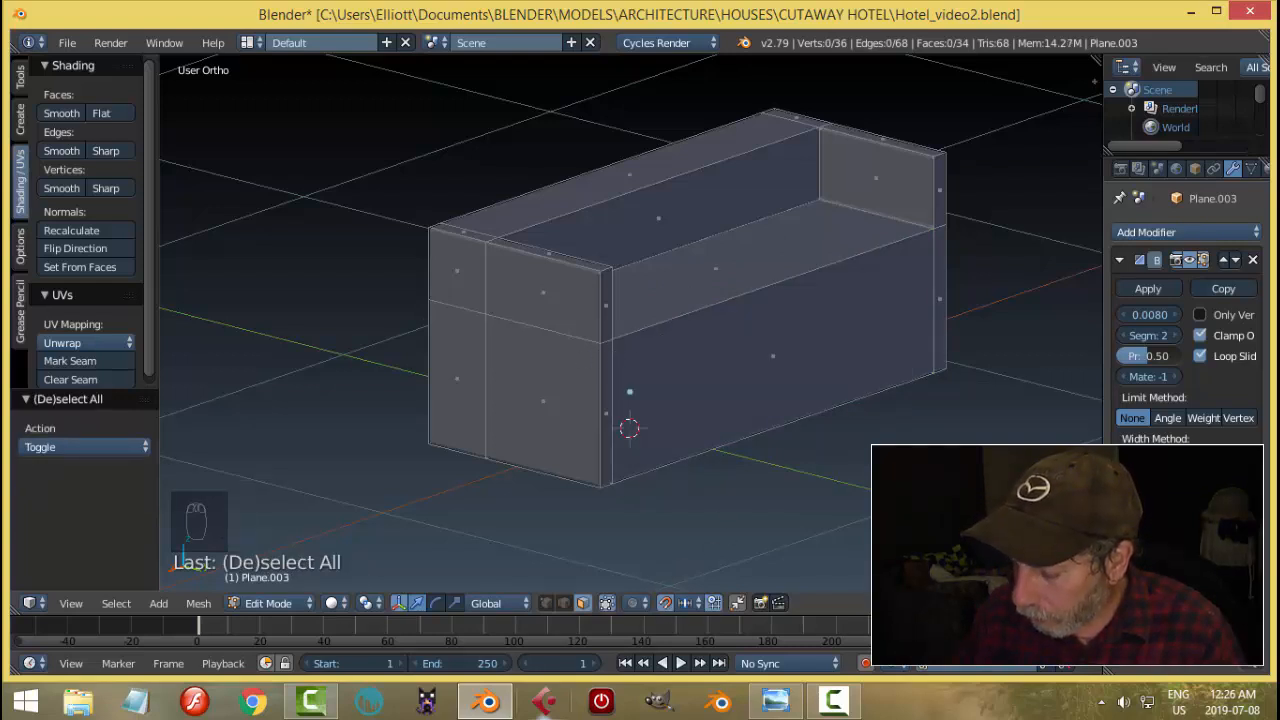
Step: Add one centred horizontal loop cut around the lower part of the desk body in back wireframe view
key(ctrl+KP_1)
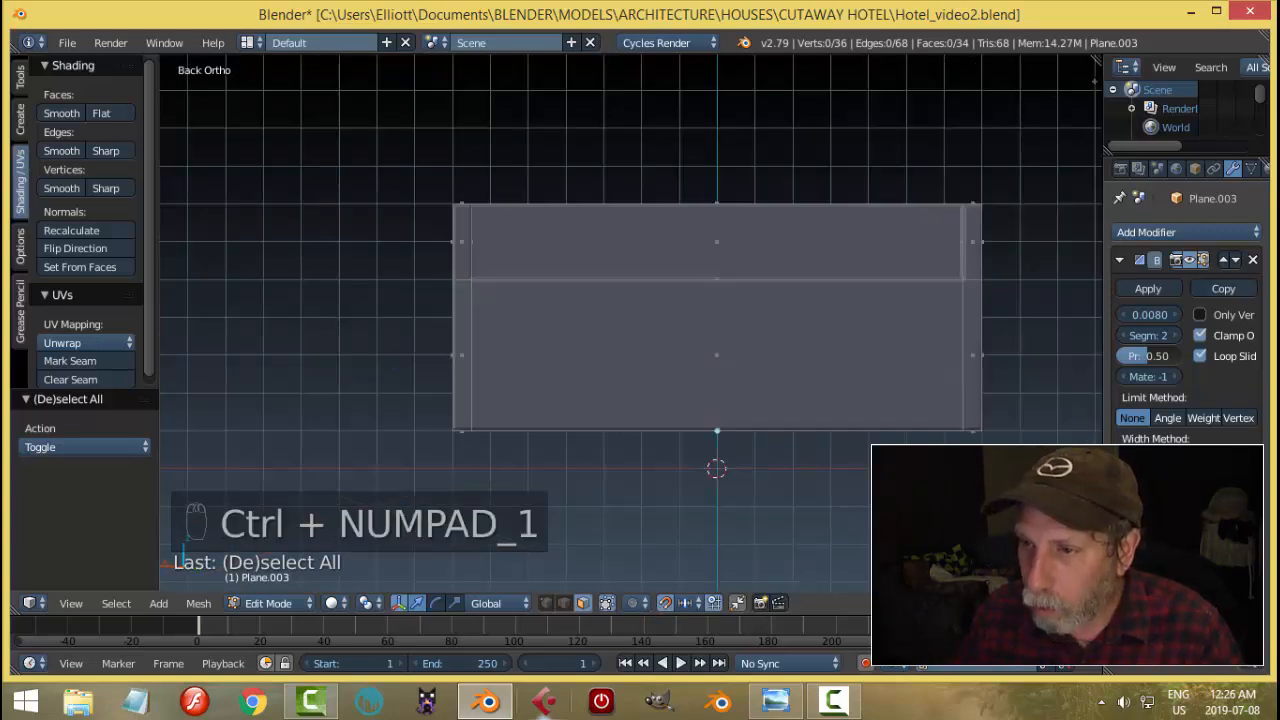
key(z)
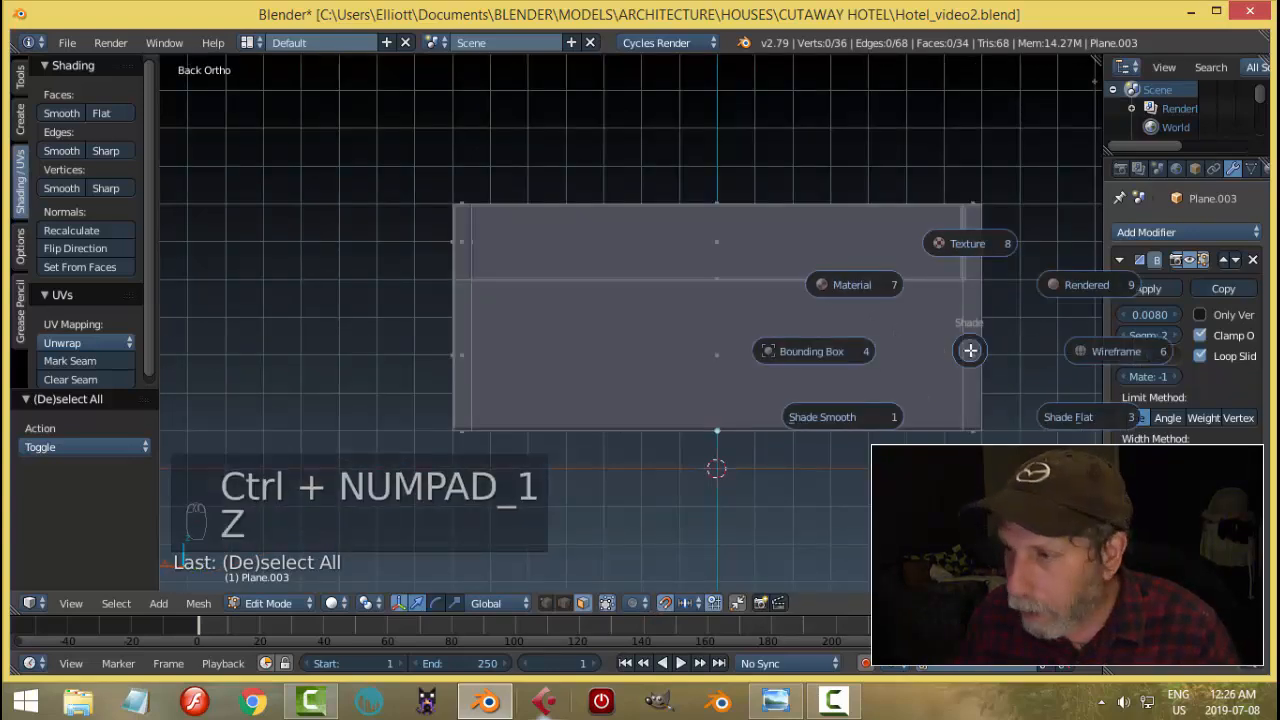
click(1014, 349)
shift+middle_drag(1014, 349, 815, 382)
scroll(815, 382, up, 3)
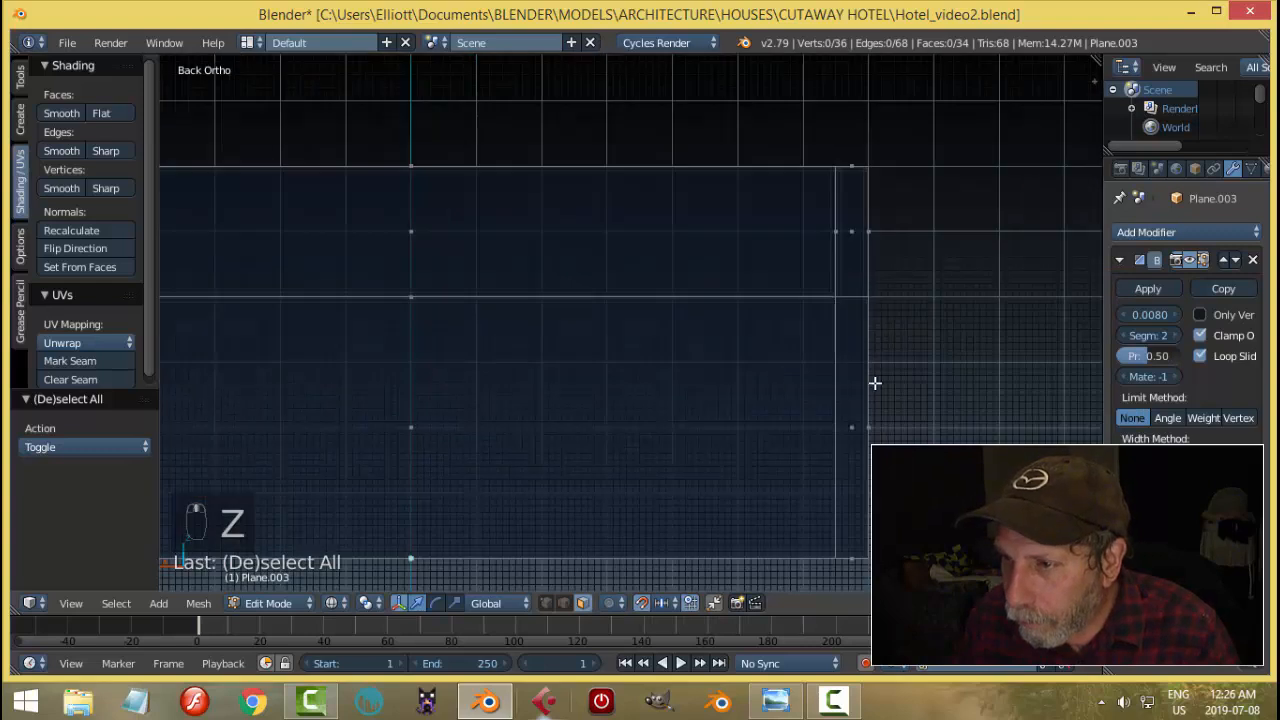
key(ctrl+r)
click(877, 381)
right_click(877, 381)
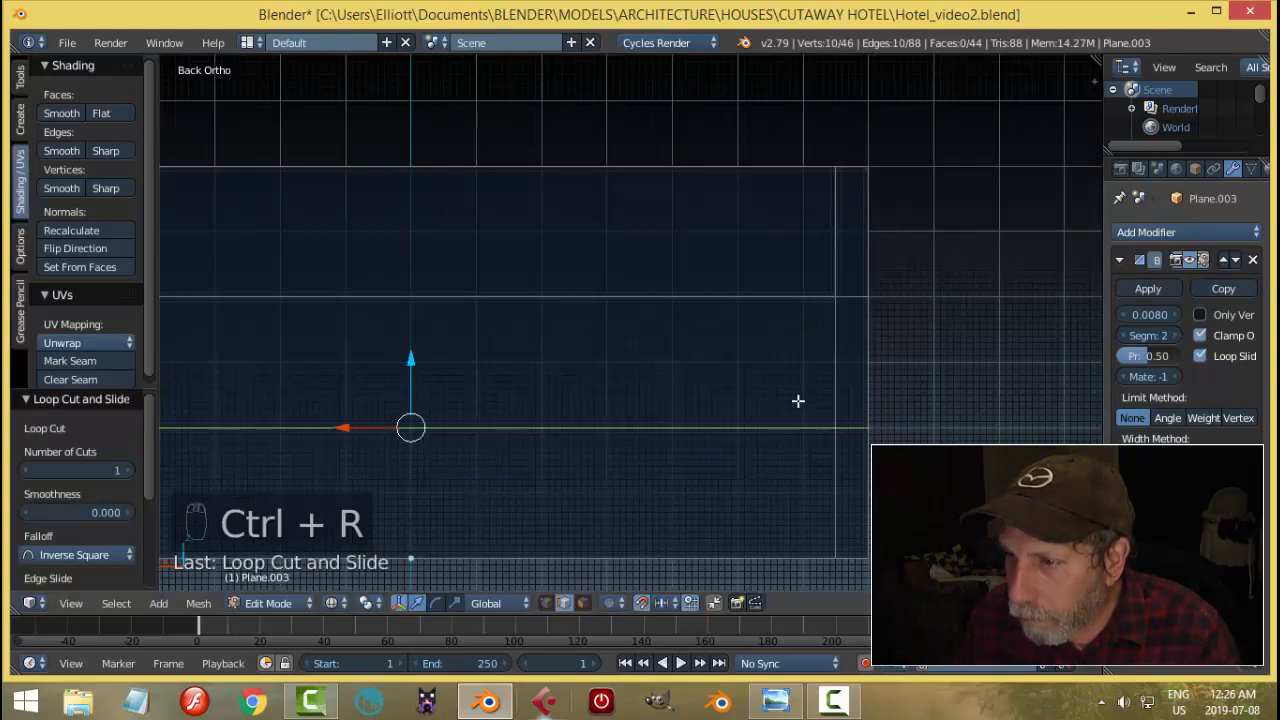
scroll(797, 400, up, 1)
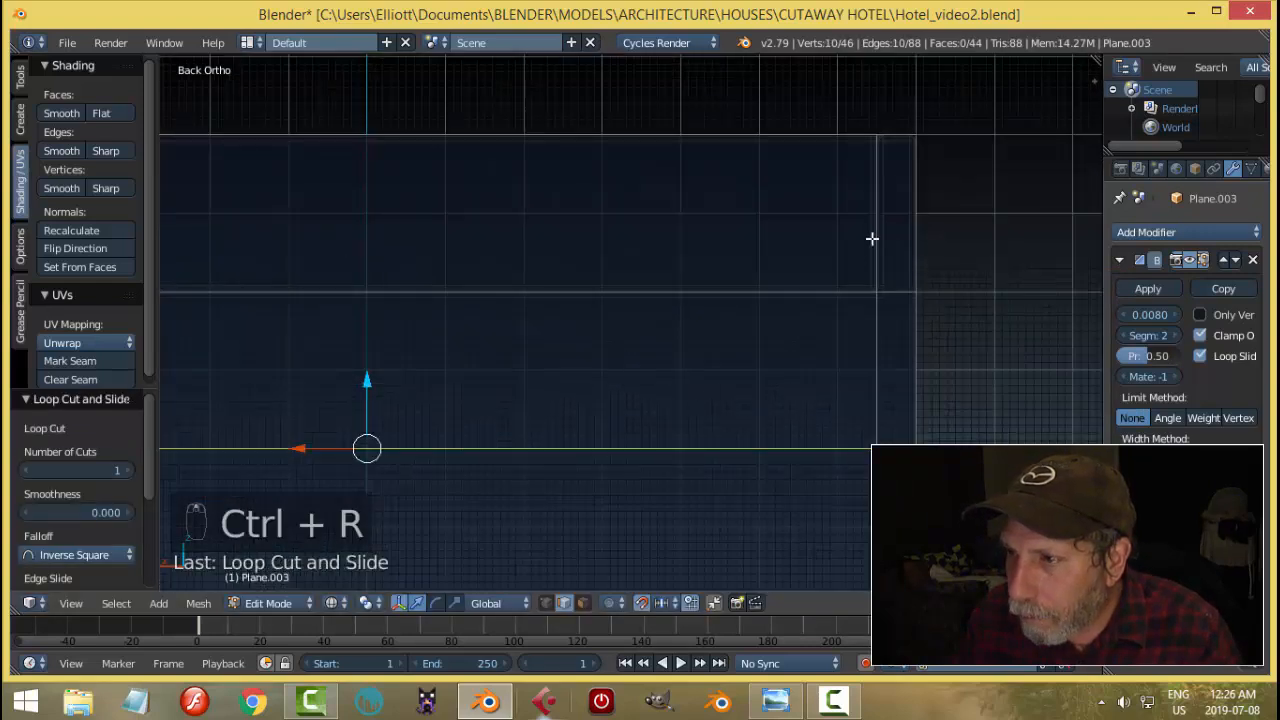
Step: Move the new edge loop up 0.160 along Z to just below the desktop surface, and return to solid shading
drag(368, 380, 400, 257)
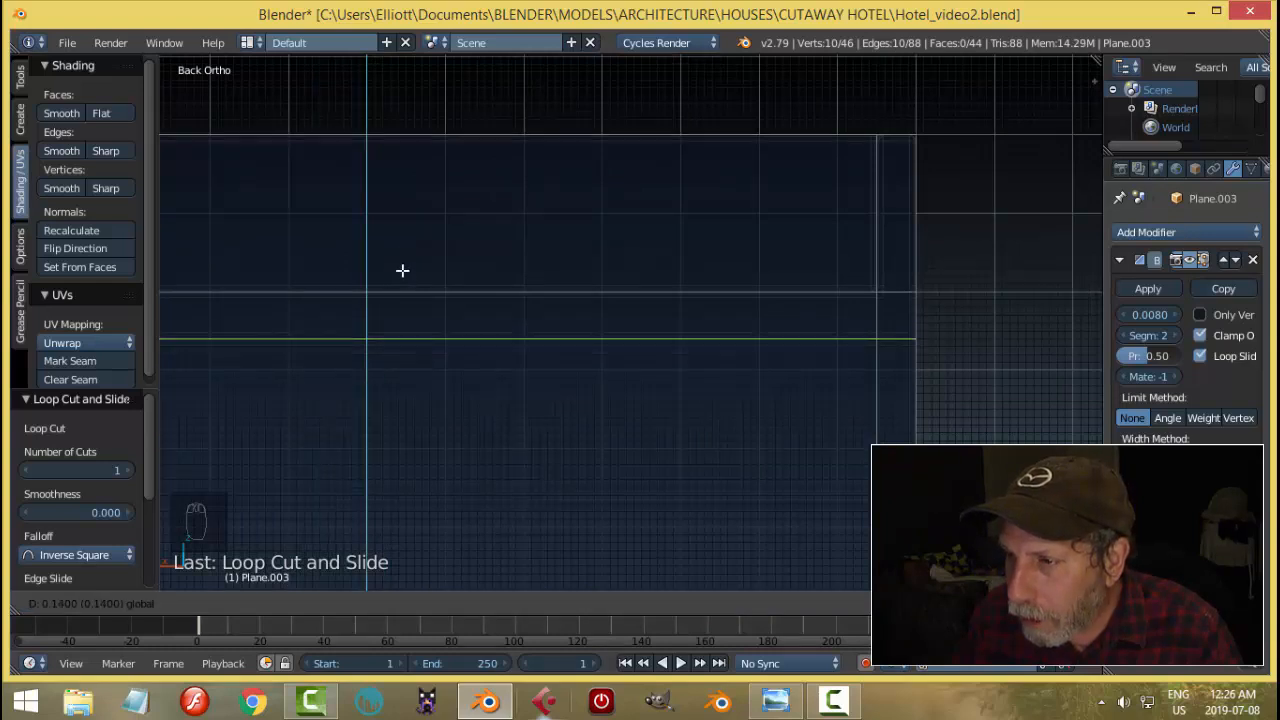
click(404, 259)
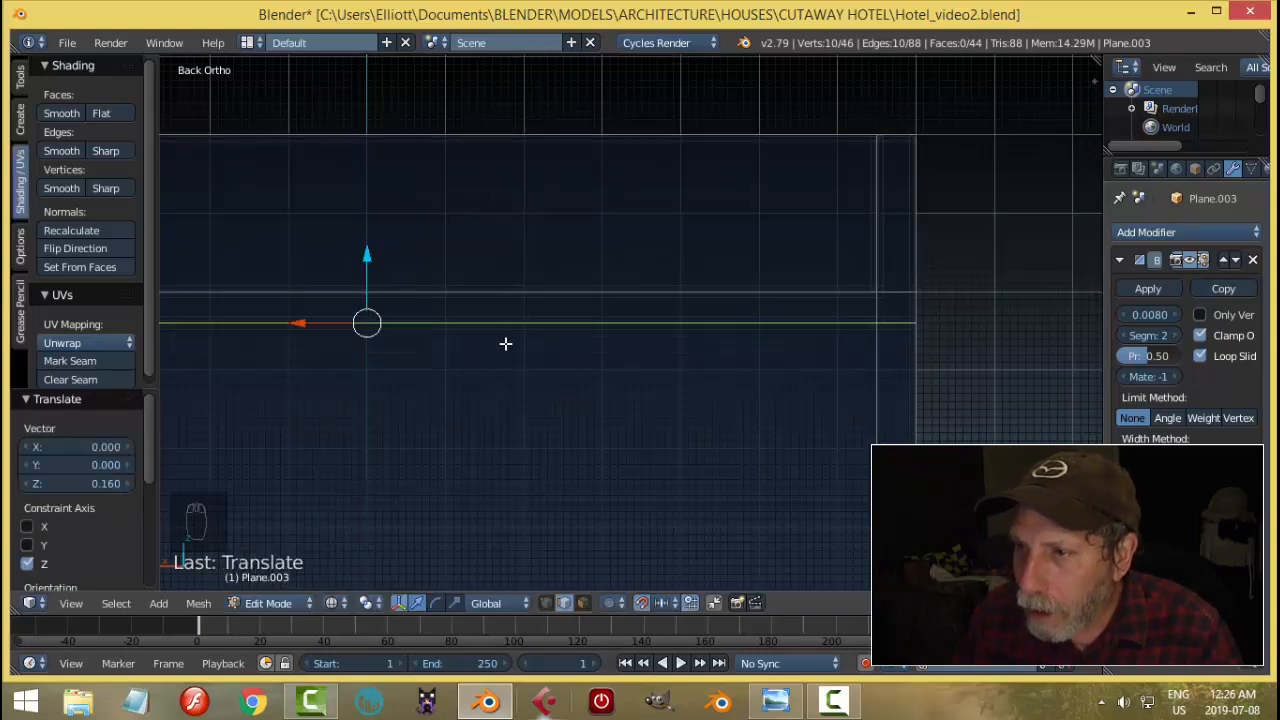
middle_drag(506, 343, 673, 381)
middle_drag(555, 392, 662, 361)
key(z)
click(680, 468)
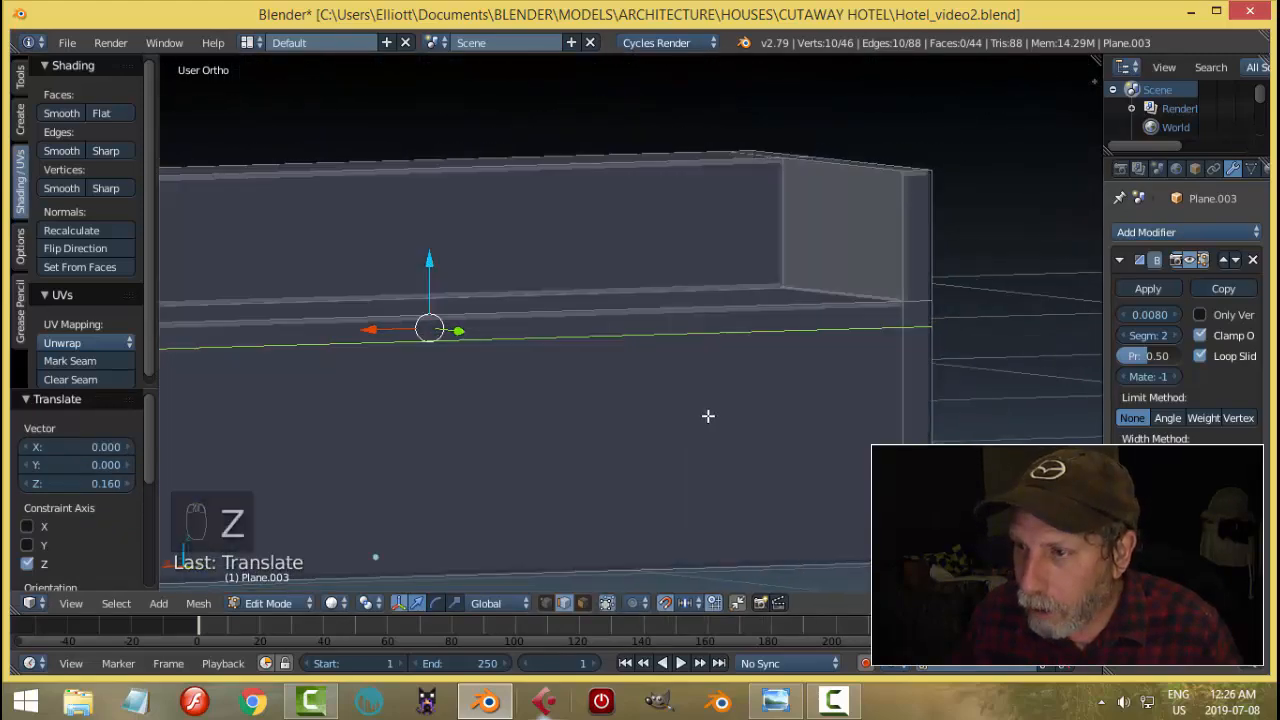
mouse_move(706, 417)
middle_down()
mouse_move(800, 417)
mouse_move(738, 435)
middle_up()
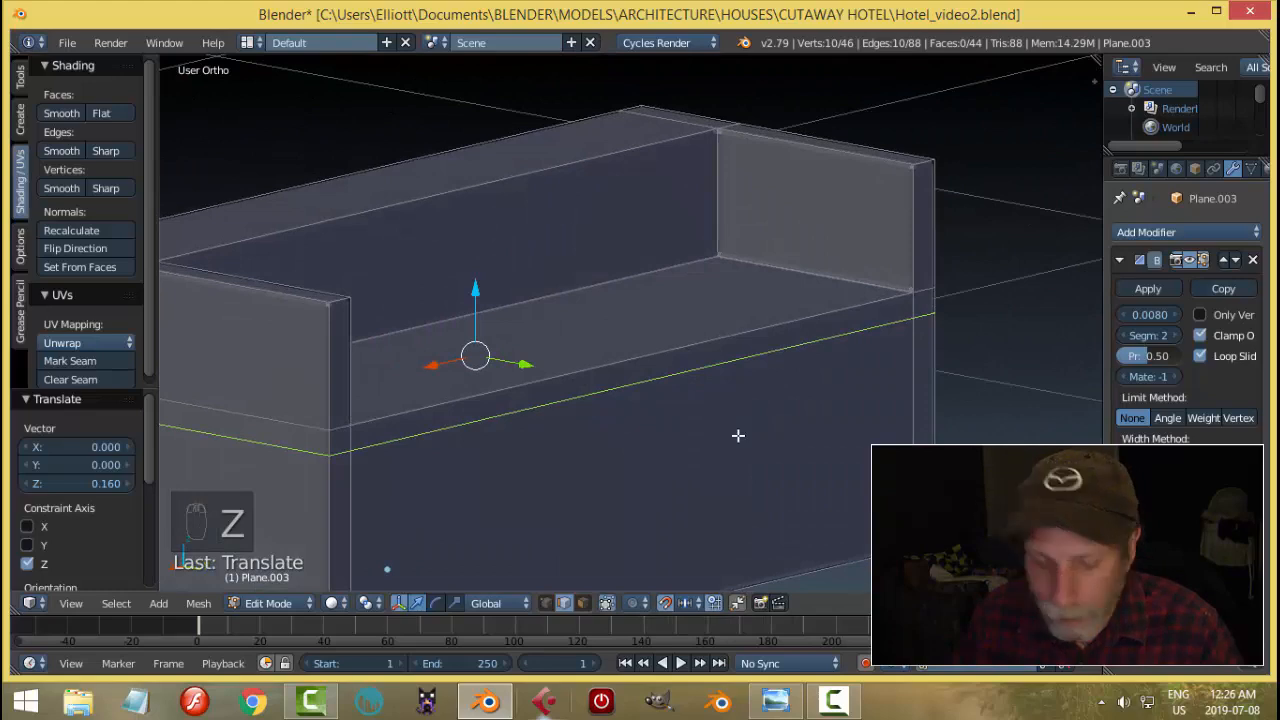
Step: Delete the desk body's large staff-side face below the new edge loop and the wide bottom face adjoining it
key(a)
key(ctrl+Tab)
click(708, 440)
right_click(817, 469)
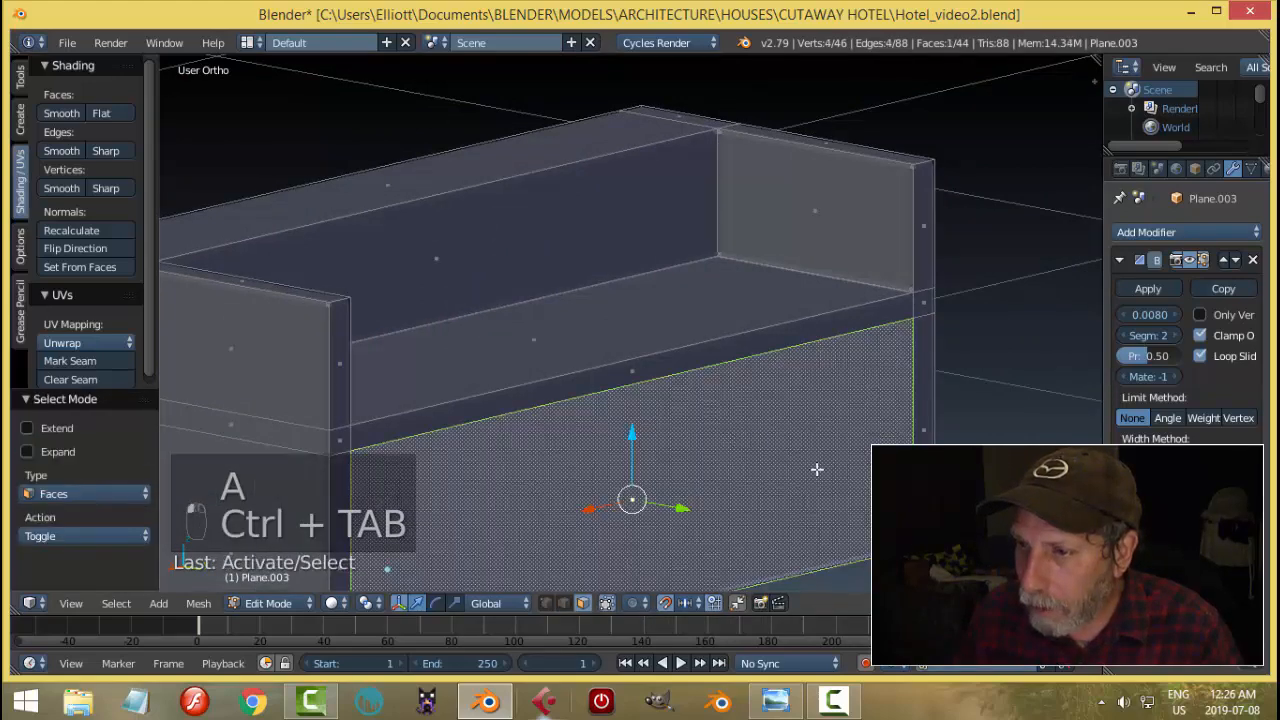
middle_drag(817, 469, 809, 376)
shift+right_click(639, 420)
key(x)
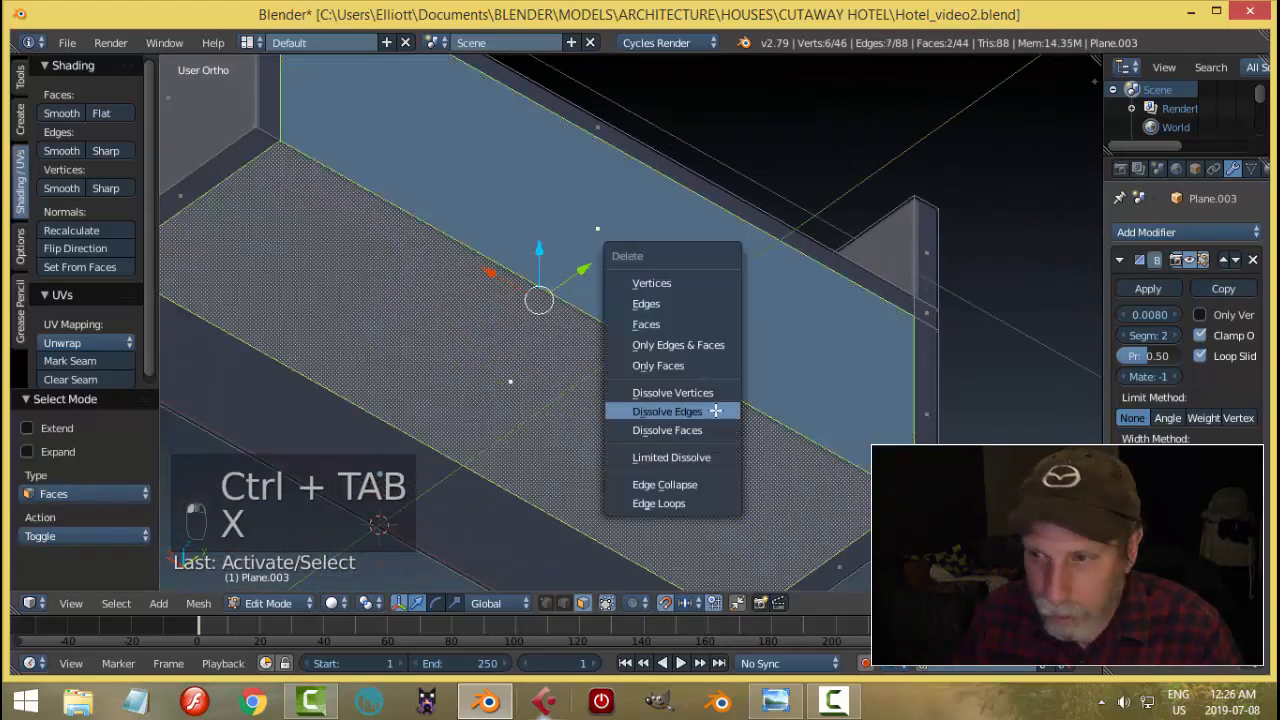
click(667, 324)
middle_drag(667, 324, 863, 456)
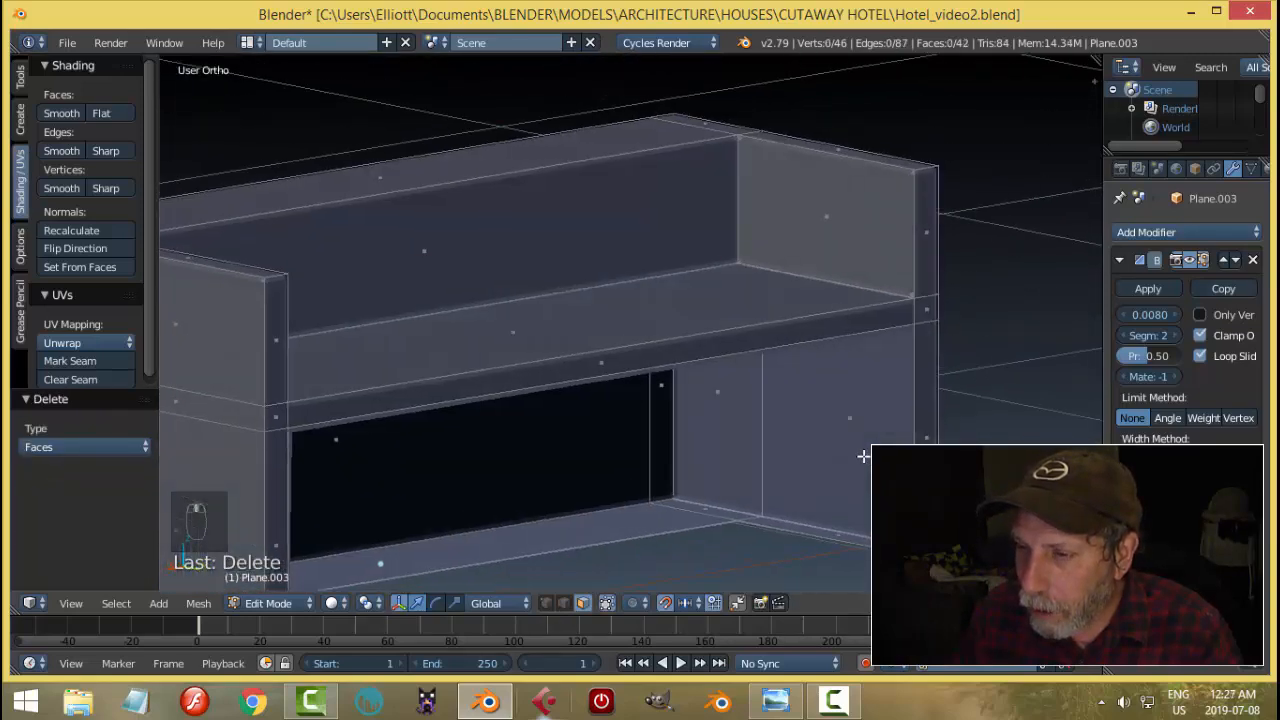
Step: Delete the remaining long bottom face running beneath the desk's front section
right_click(667, 521)
middle_drag(768, 452, 783, 466)
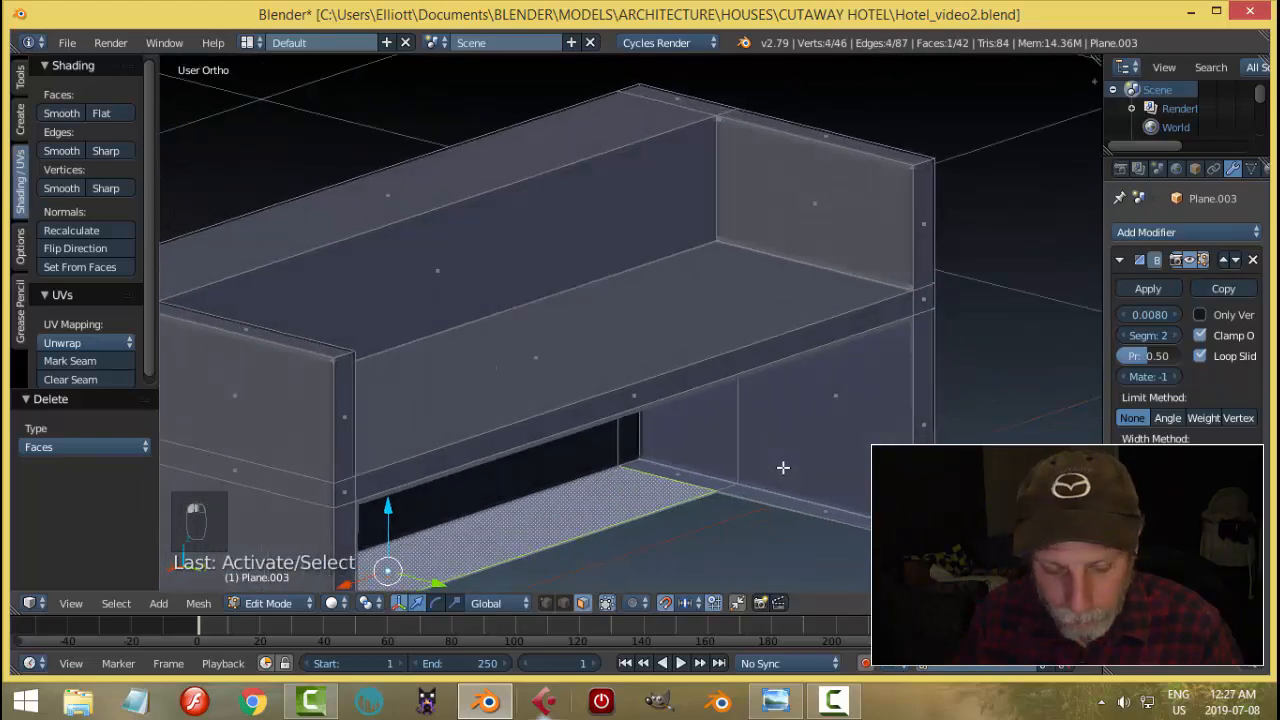
key(x)
click(783, 467)
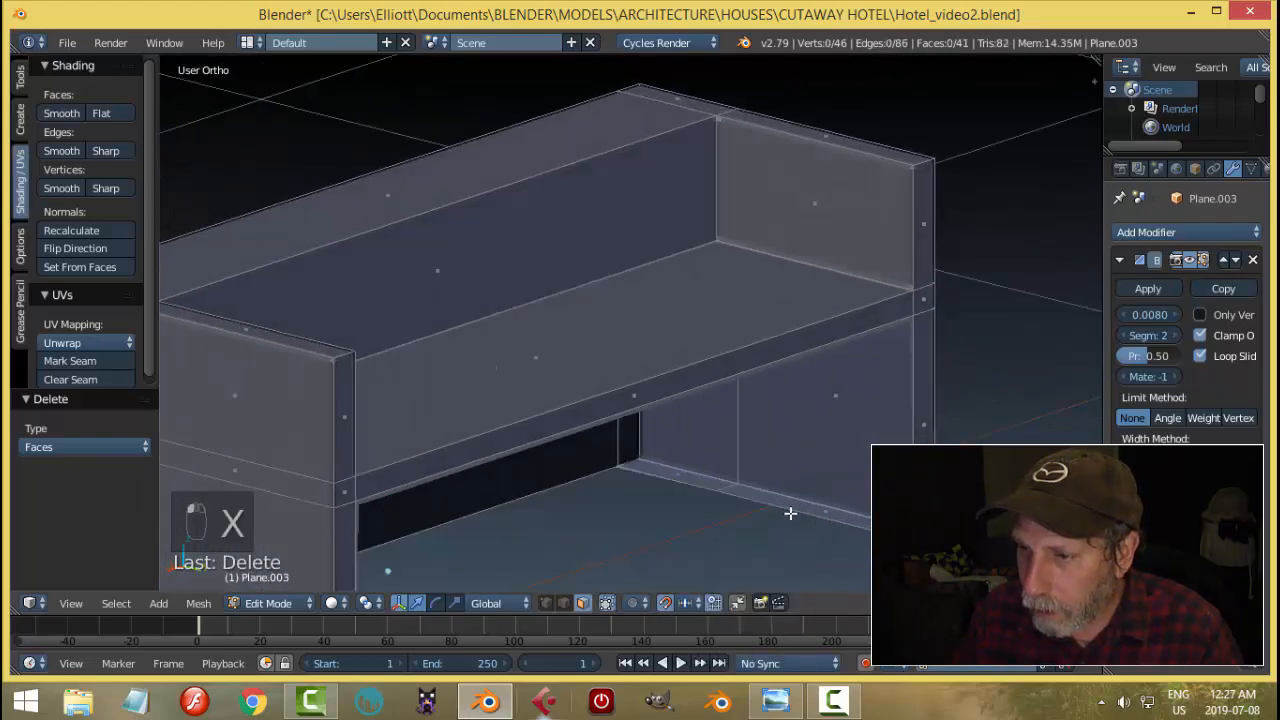
Step: Delete the four bottom faces beneath the desk's two side panels
right_click(793, 511)
middle_drag(793, 511, 548, 383)
shift+click(443, 290)
shift+click(318, 334)
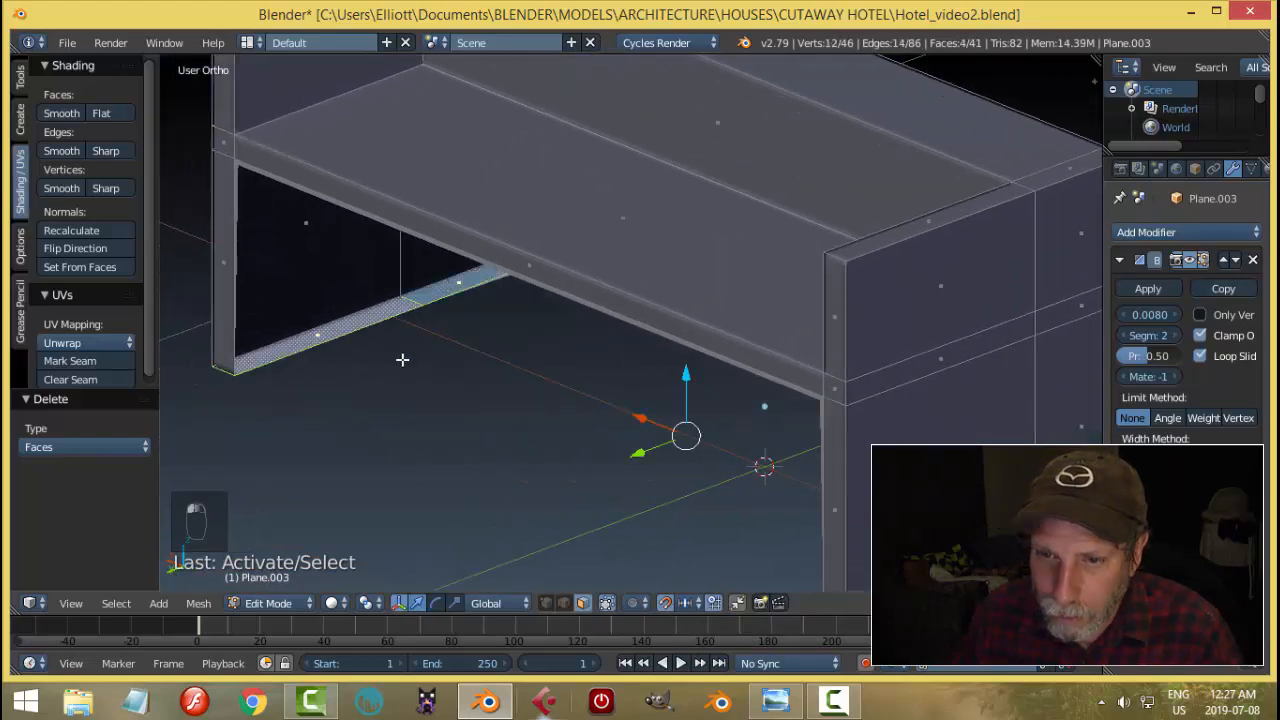
key(x)
click(340, 357)
Step: Return the desk to object mode, unhide all other scene objects and clear the selection
middle_drag(371, 434, 714, 315)
key(Tab)
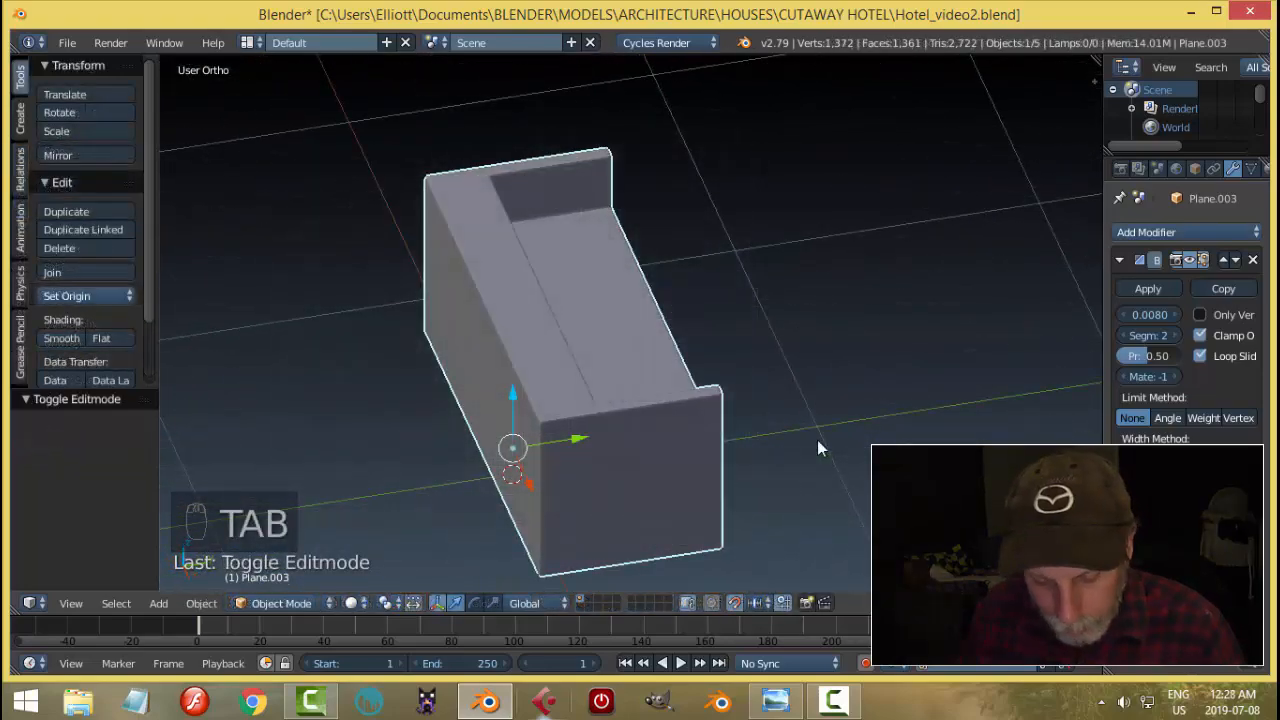
key(alt+h)
key(a)
middle_drag(737, 434, 652, 438)
scroll(652, 438, up, 1)
middle_drag(717, 480, 710, 461)
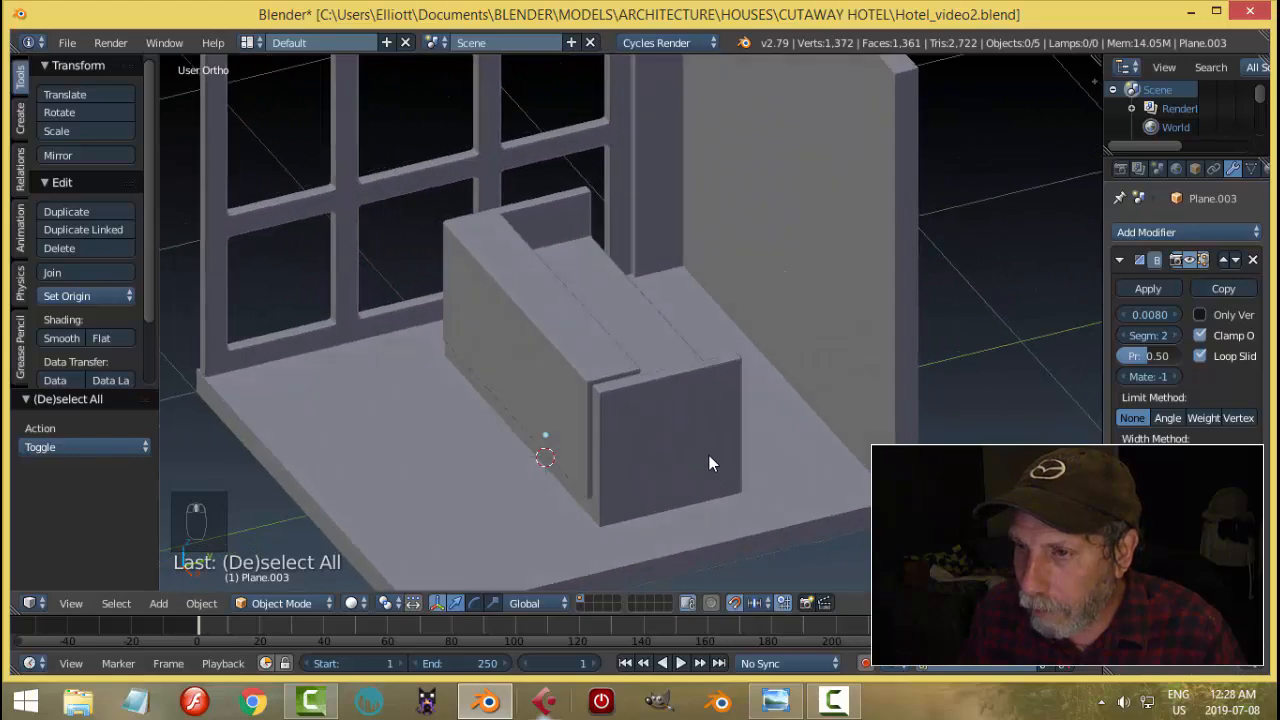
Step: Compare the modelled desk, window wall and back wall with the hotel reception reference image from several views
click(767, 703)
scroll(485, 375, down, 3)
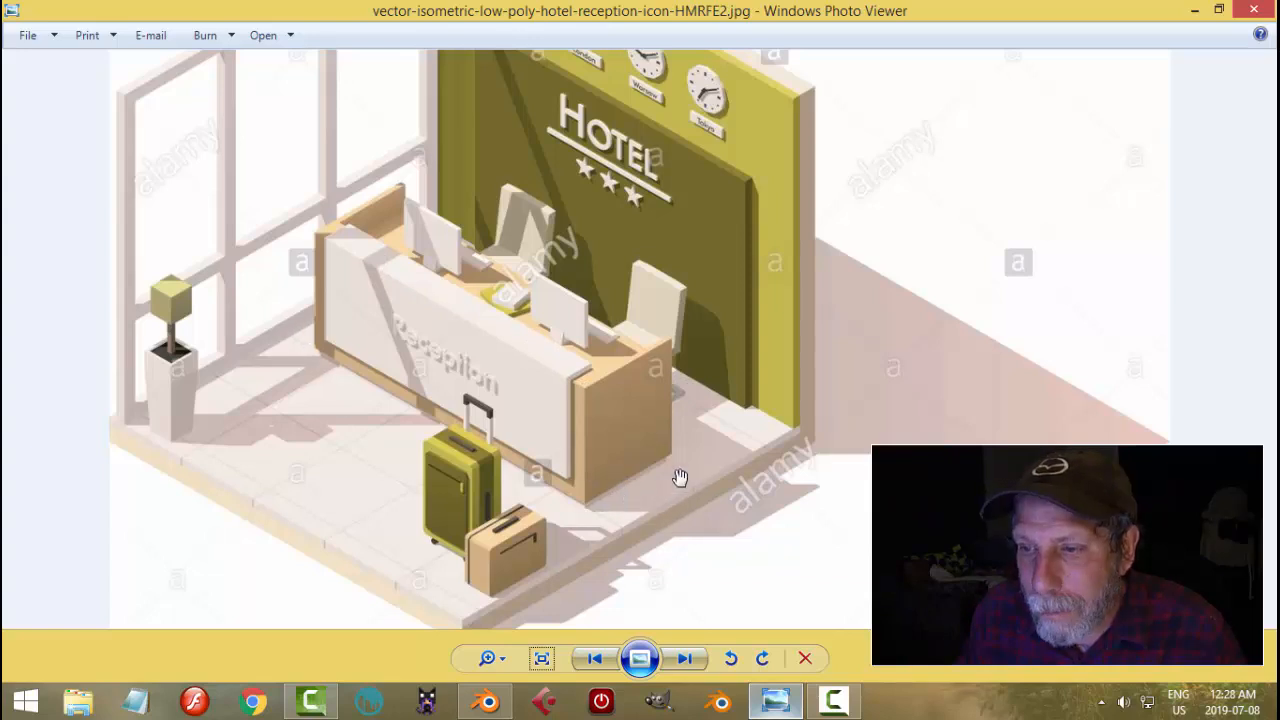
click(488, 701)
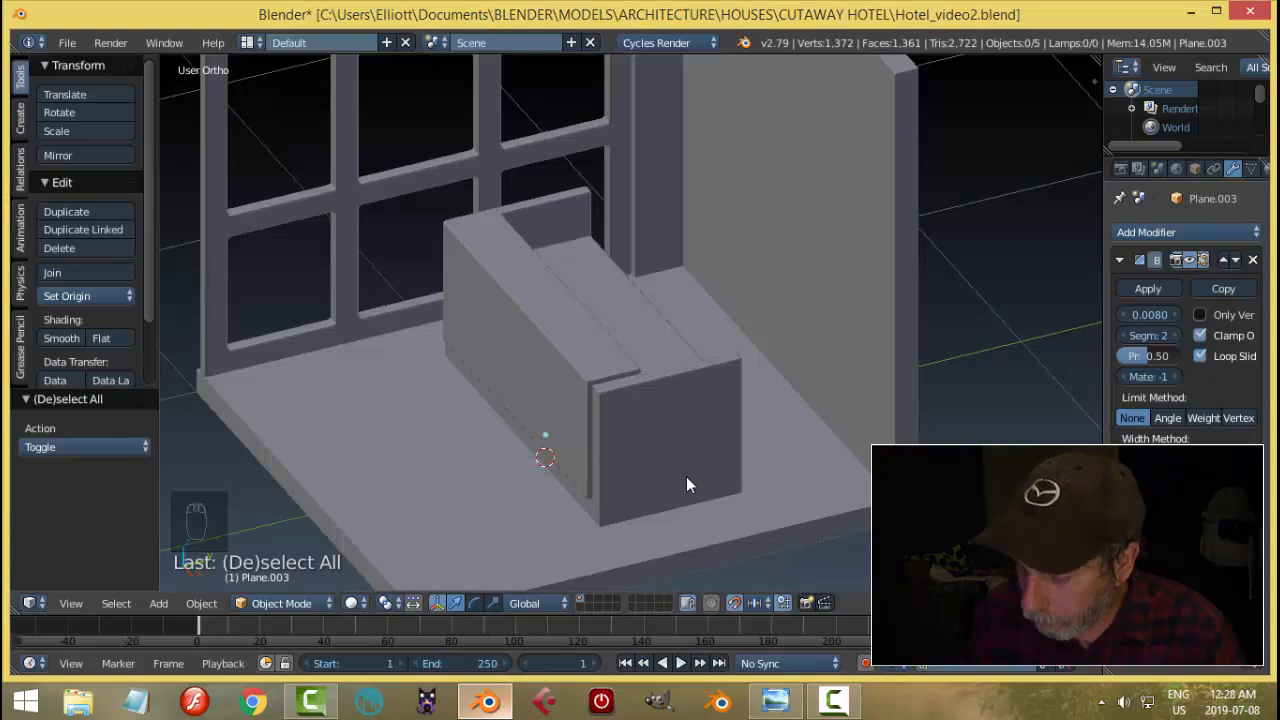
key(KP_7)
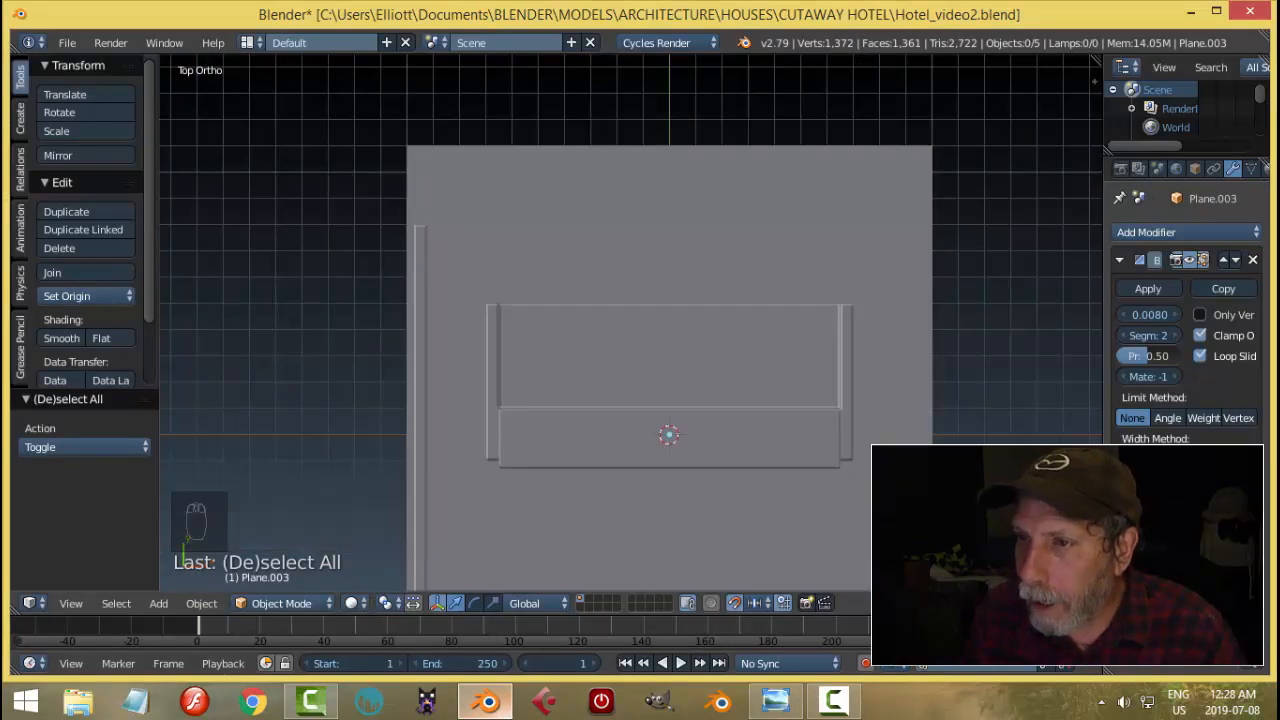
scroll(631, 323, down, 3)
middle_drag(631, 323, 778, 290)
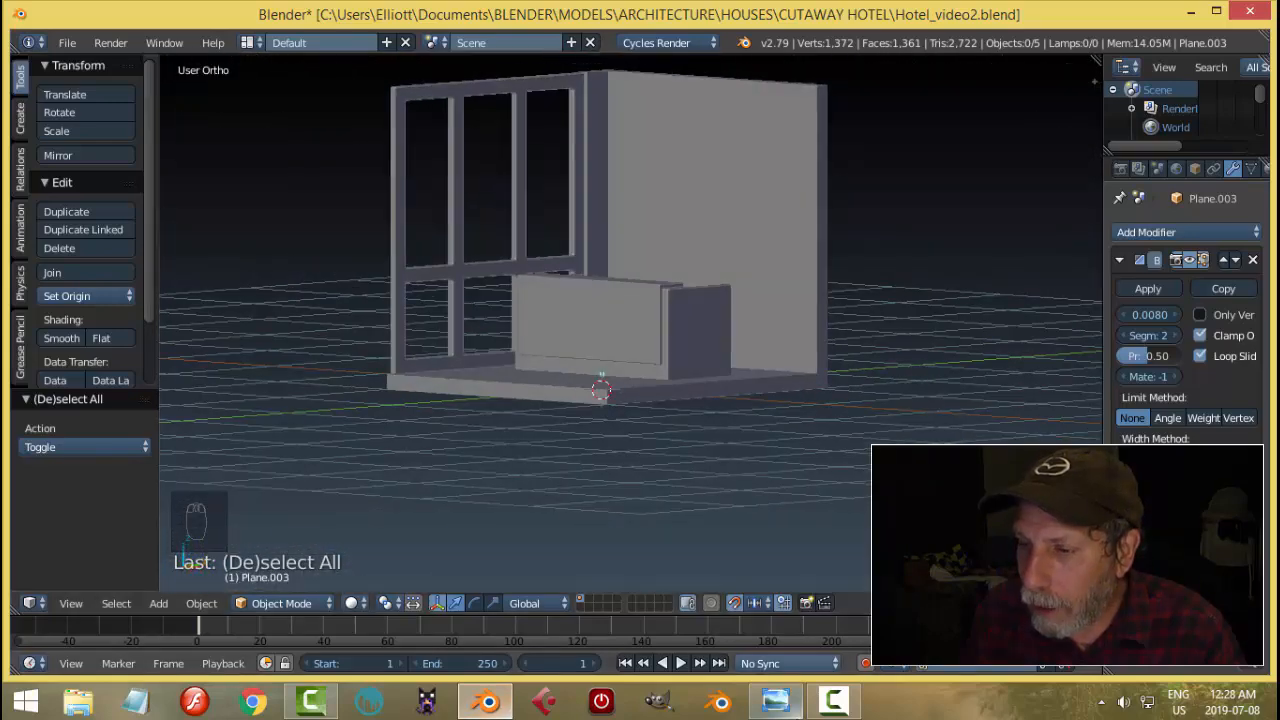
click(776, 701)
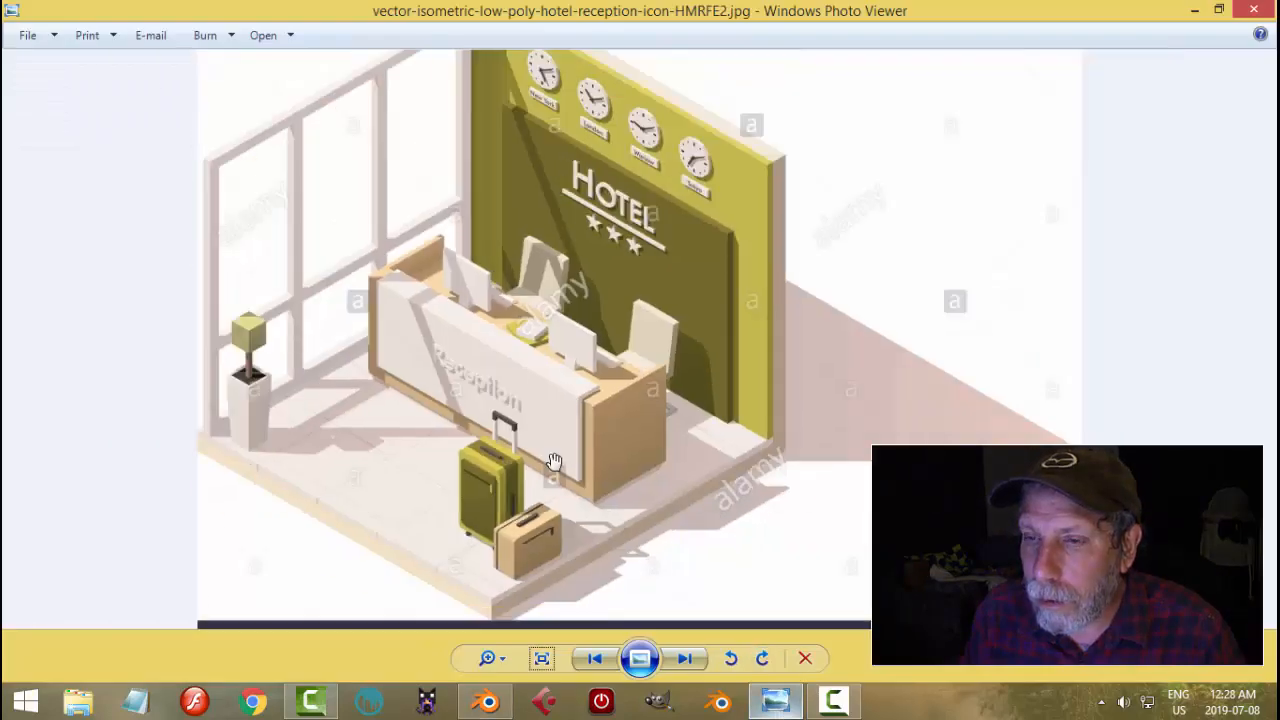
click(487, 701)
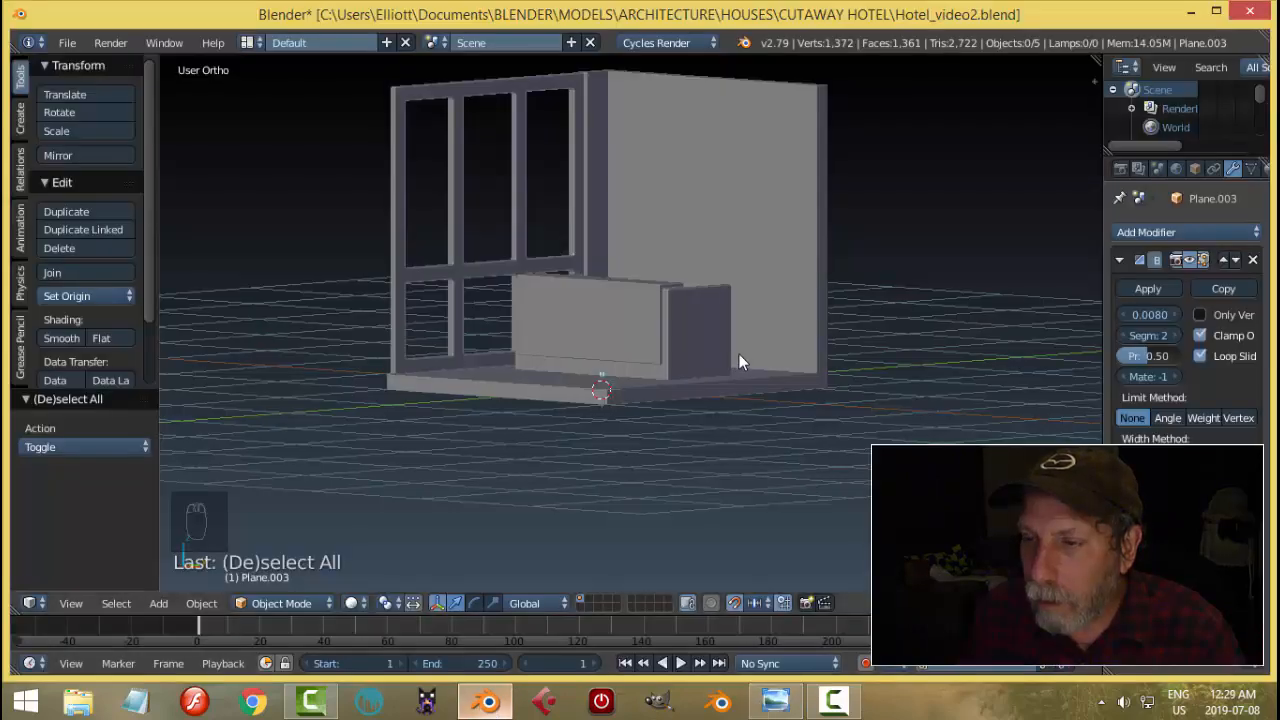
middle_drag(716, 346, 688, 402)
middle_drag(731, 295, 752, 347)
right_click(750, 313)
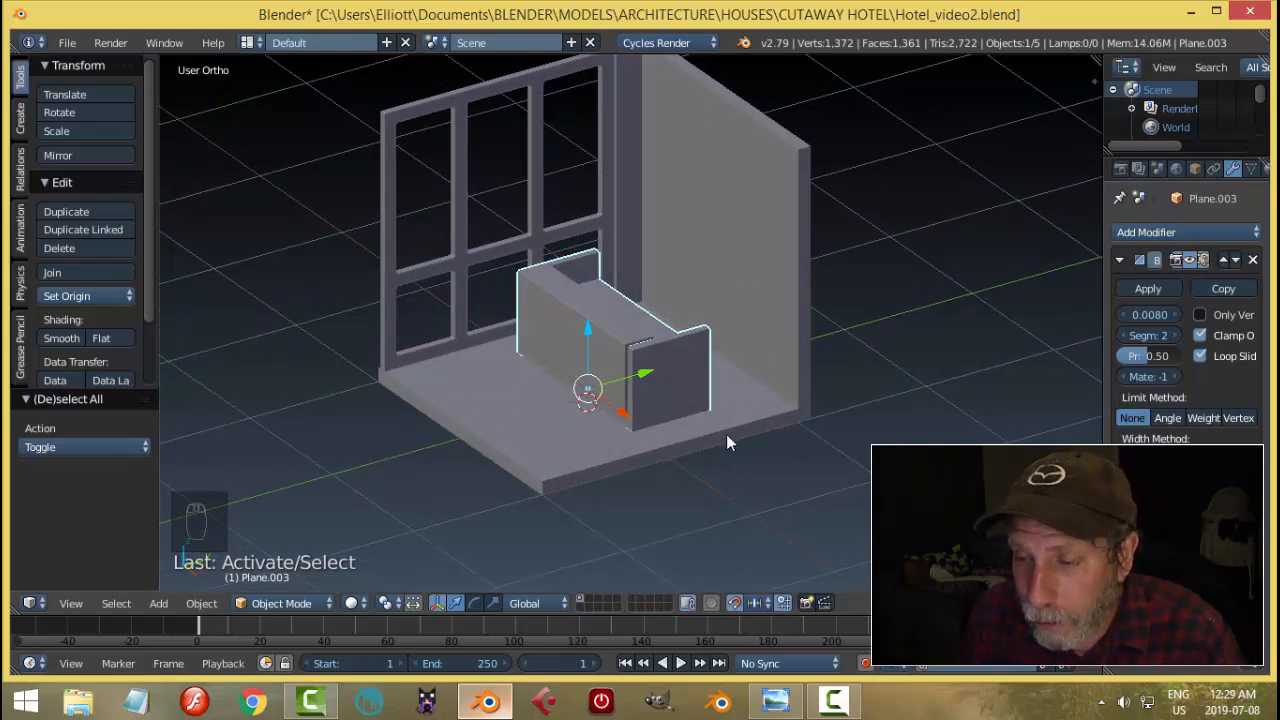
click(776, 701)
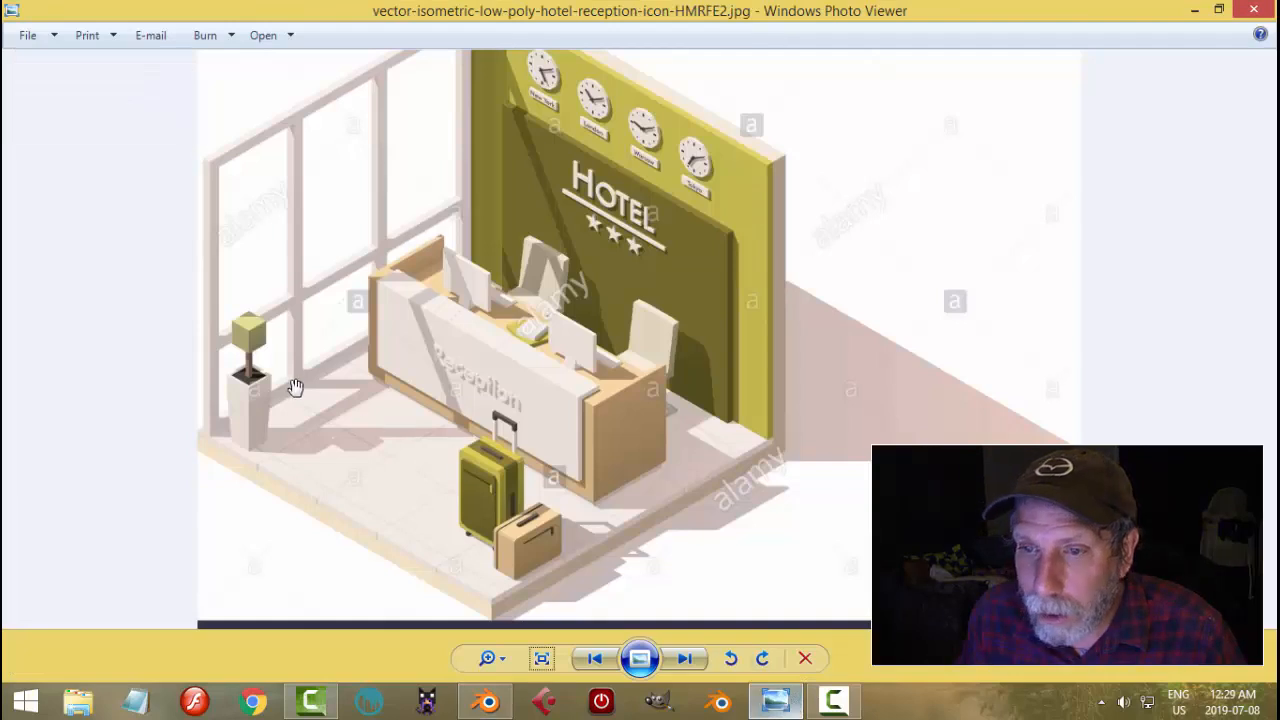
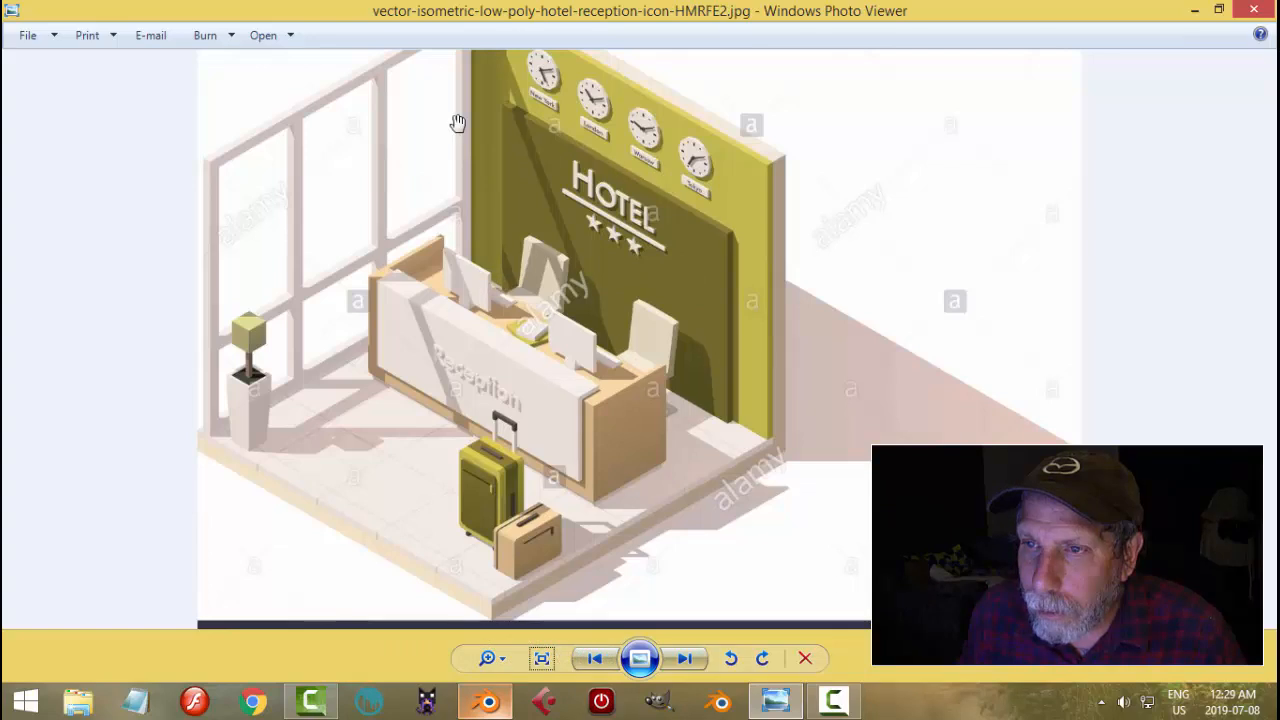
scroll(535, 215, down, 1)
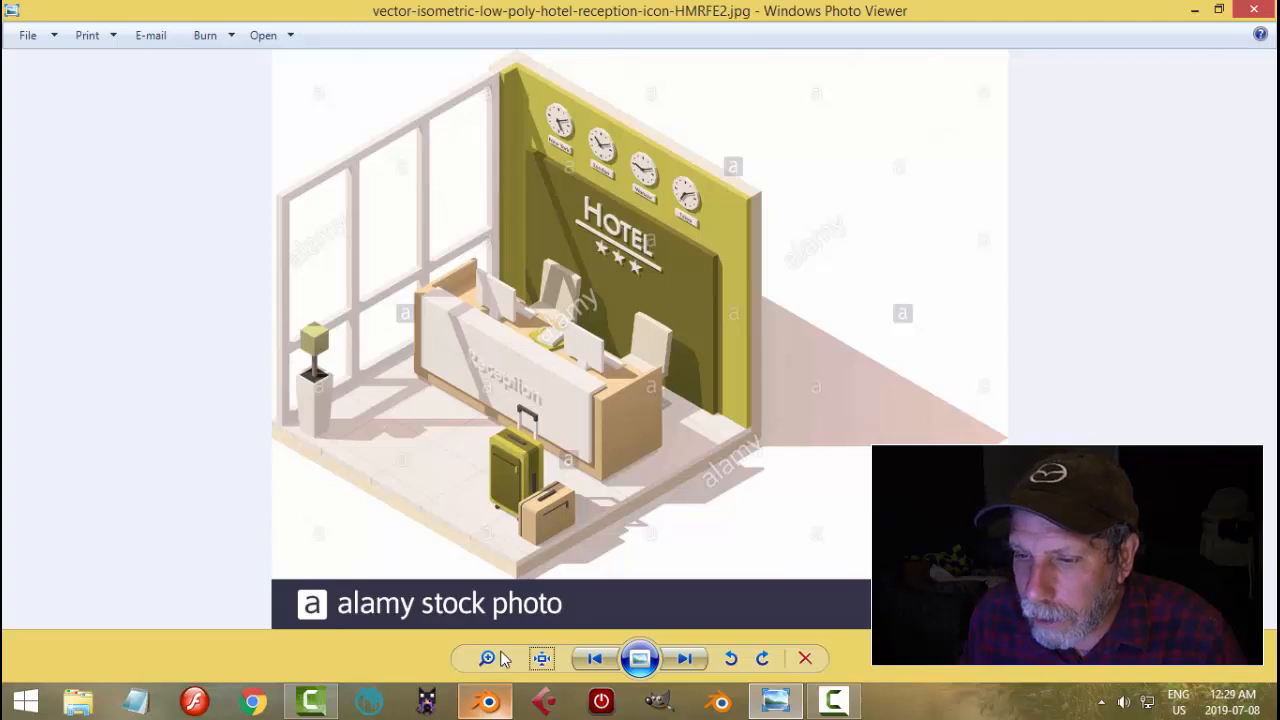
click(487, 702)
Step: Duplicate the back wall's room-facing face in its mesh and move the copy -0.053 along Y
right_click(761, 306)
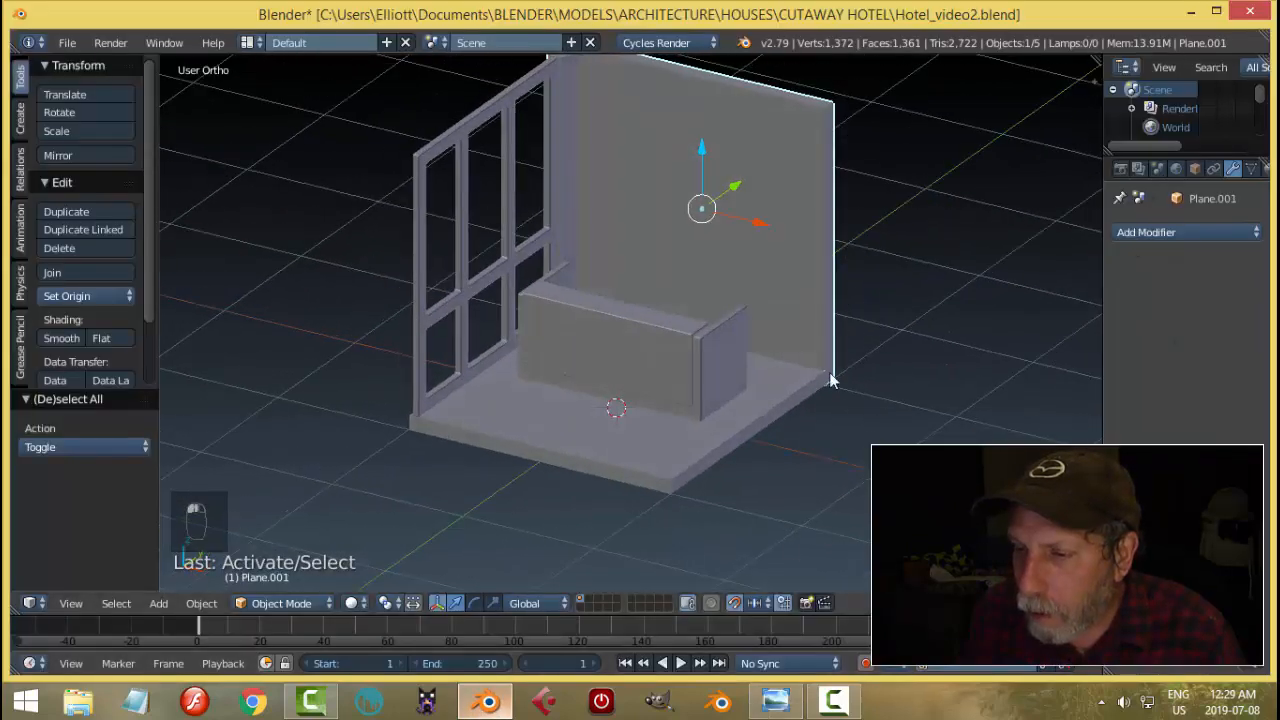
key(Tab)
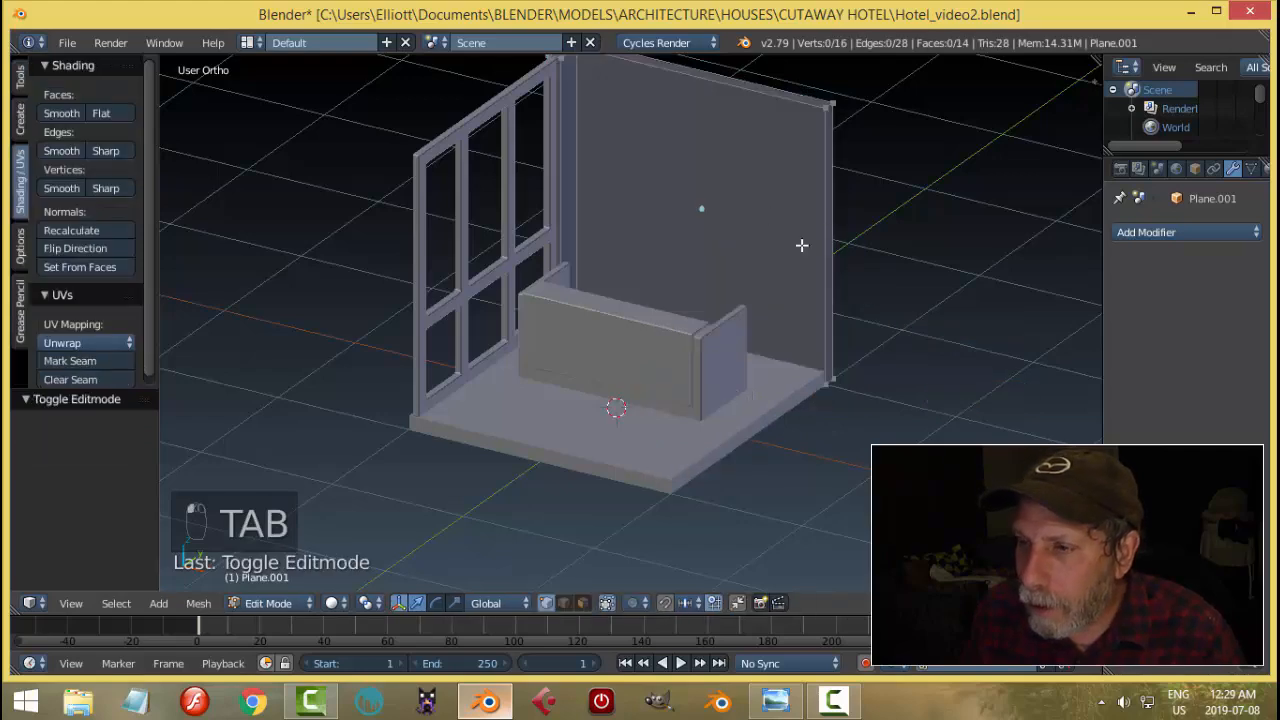
key(ctrl+Tab)
click(735, 282)
middle_drag(923, 229, 882, 244)
key(shift+d)
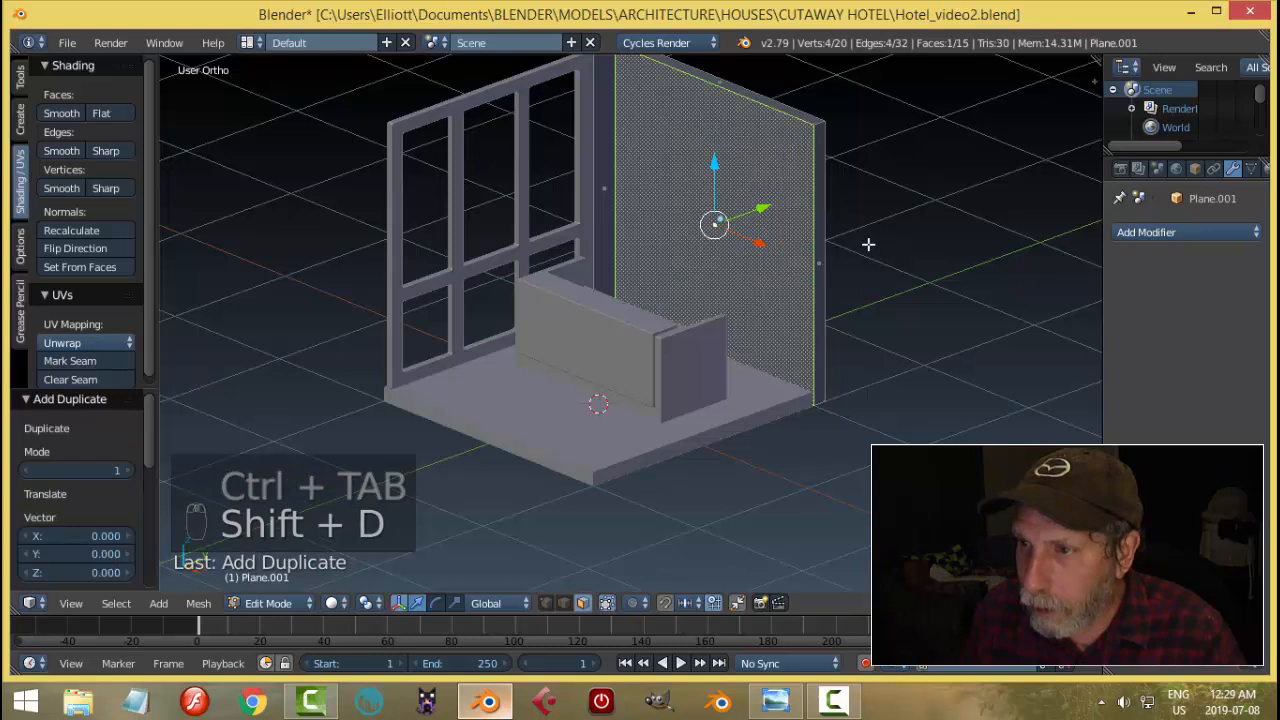
click(759, 208)
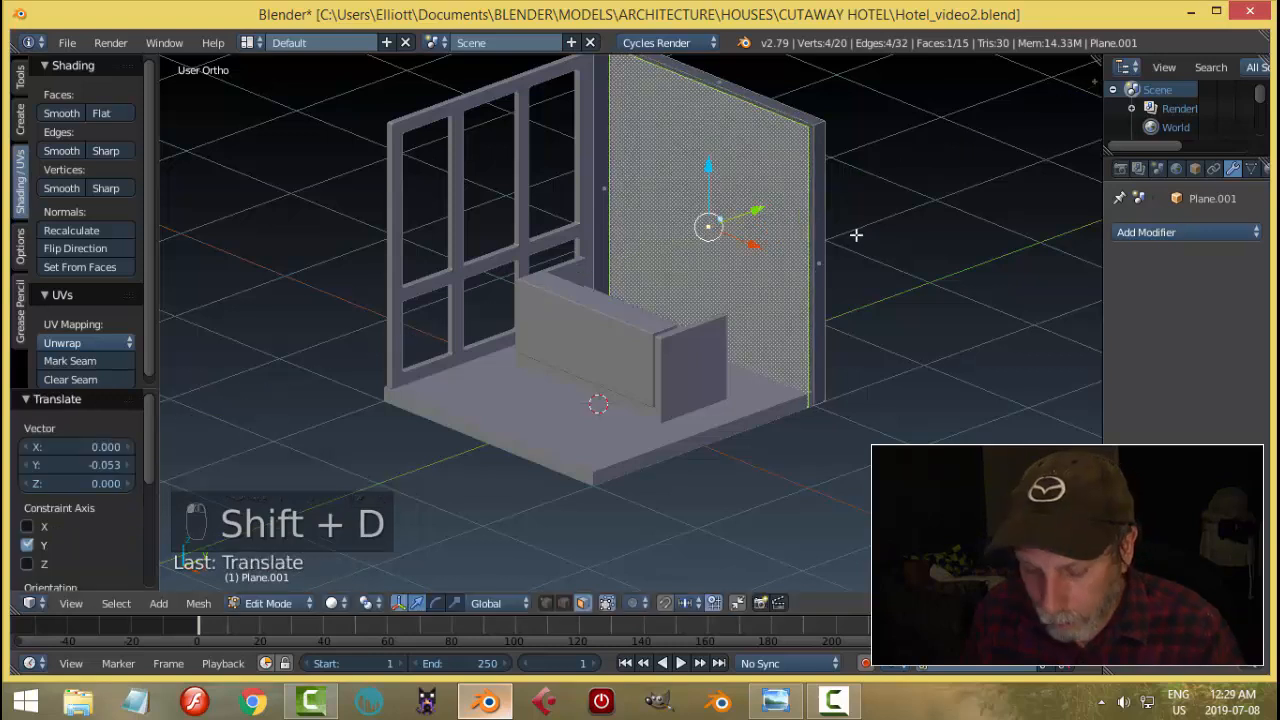
Step: Separate the duplicated wall face into its own object and set its origin to its geometry
key(p)
click(857, 231)
key(Tab)
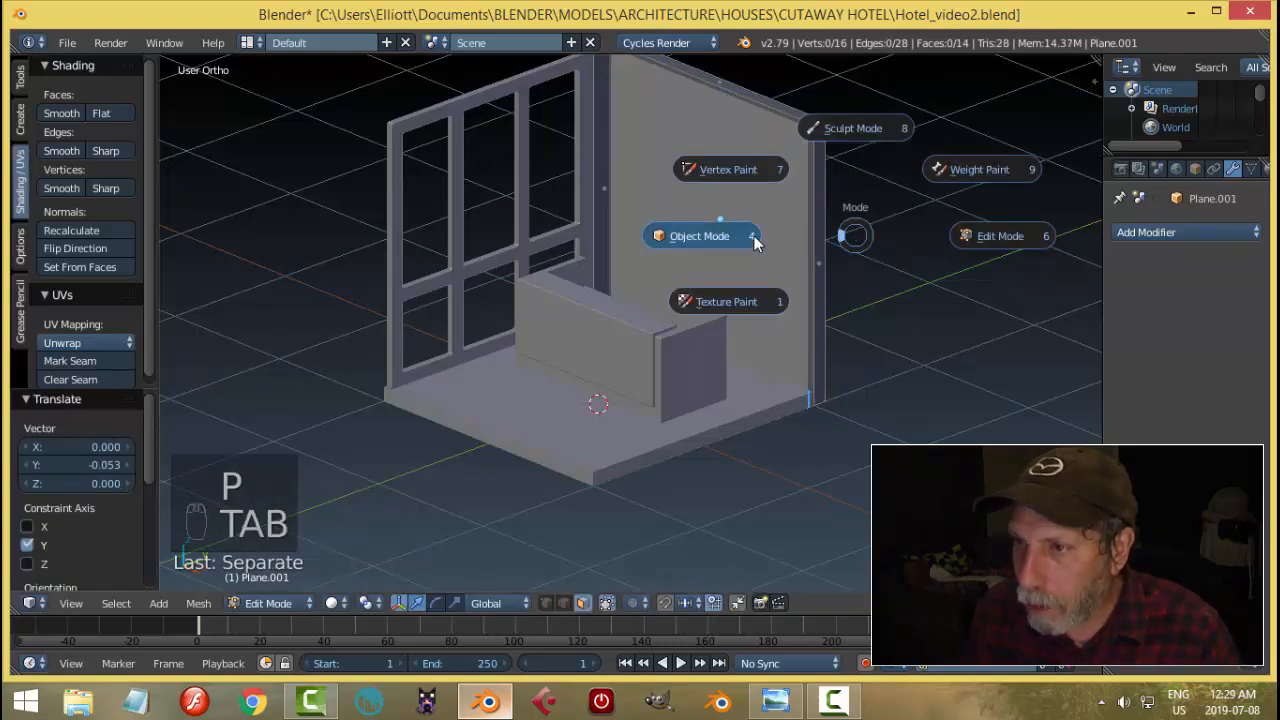
click(755, 238)
right_click(752, 190)
click(85, 296)
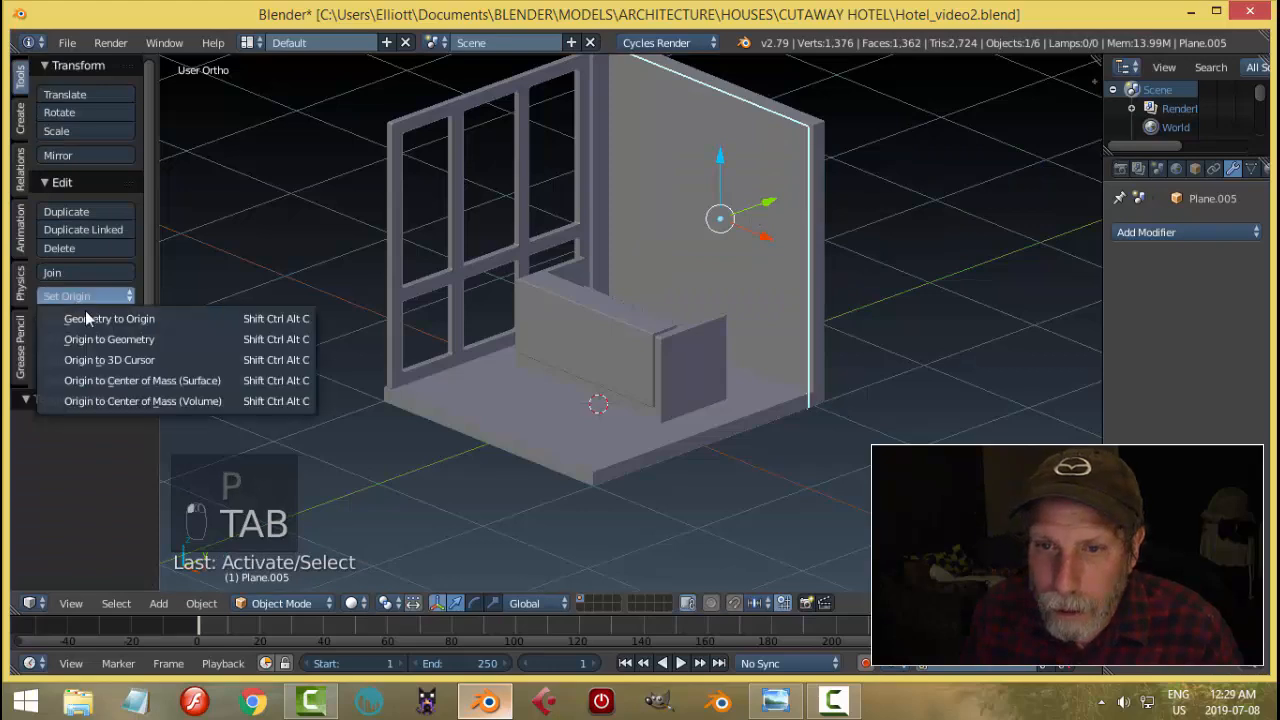
click(100, 339)
Step: Check the wall panel in the reference image and open the new panel's mesh in edge selection mode, with snapping and wireframe shading
key(Tab)
click(950, 265)
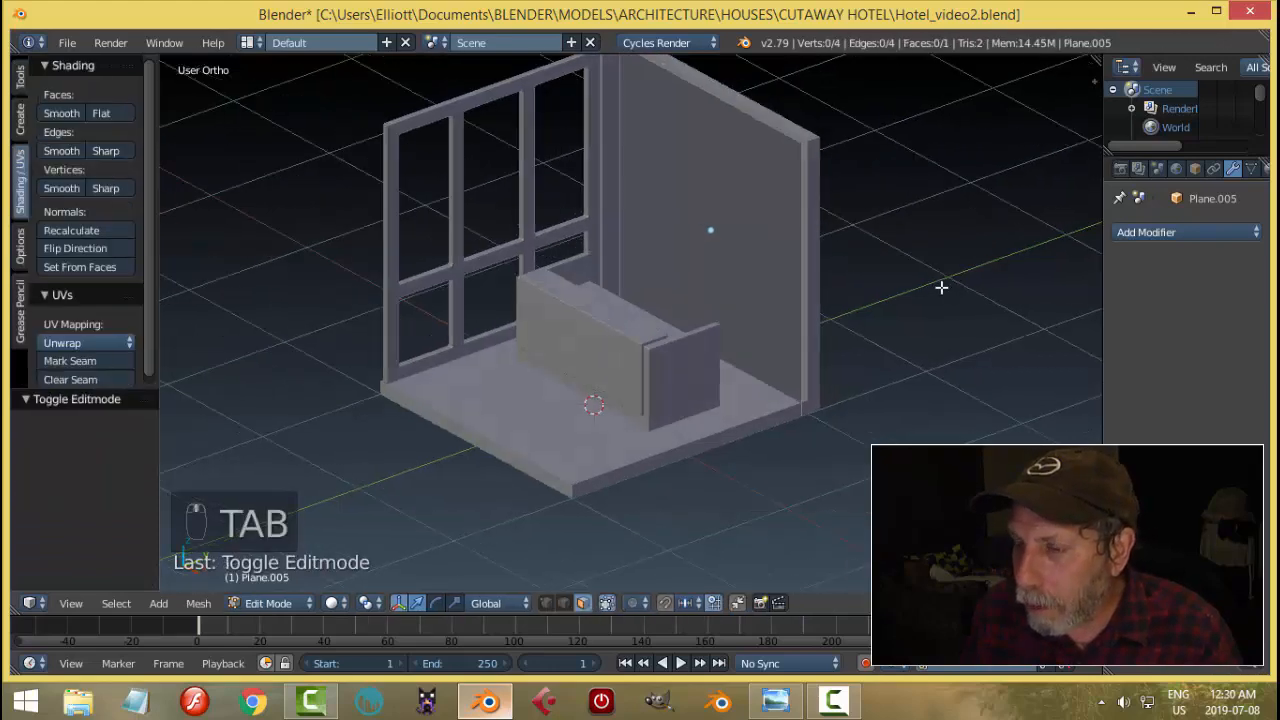
click(776, 700)
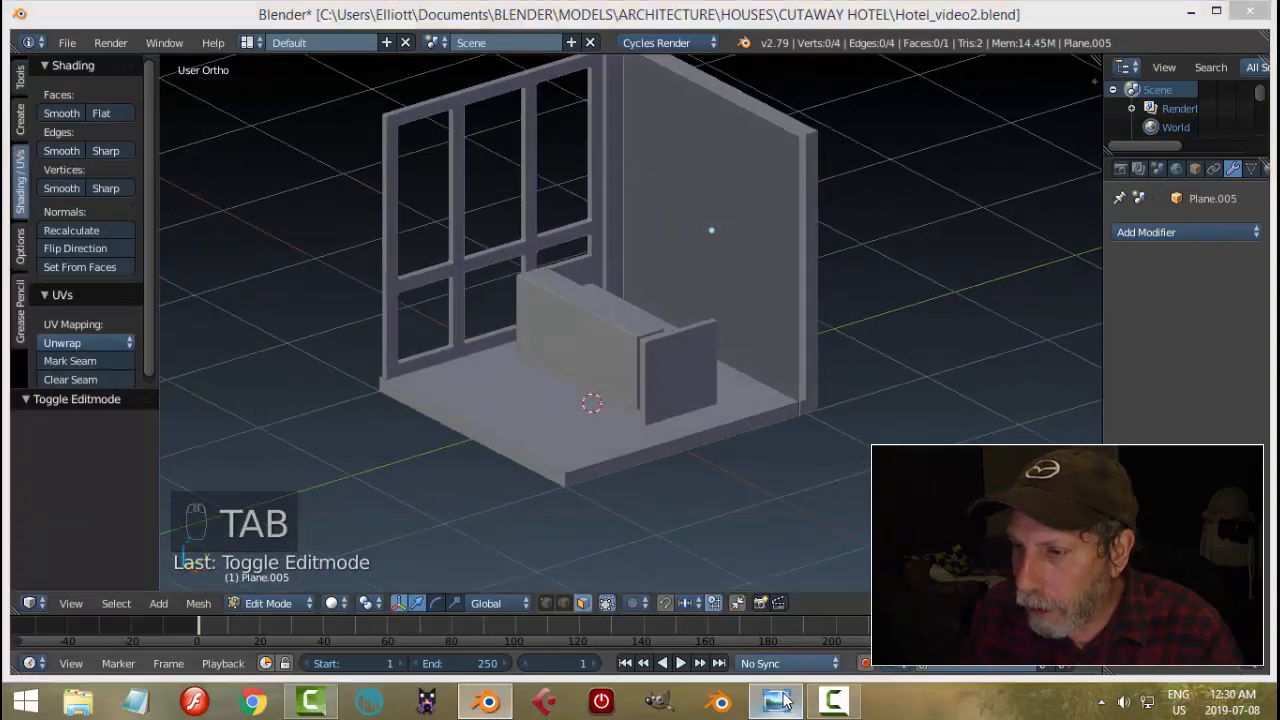
click(487, 700)
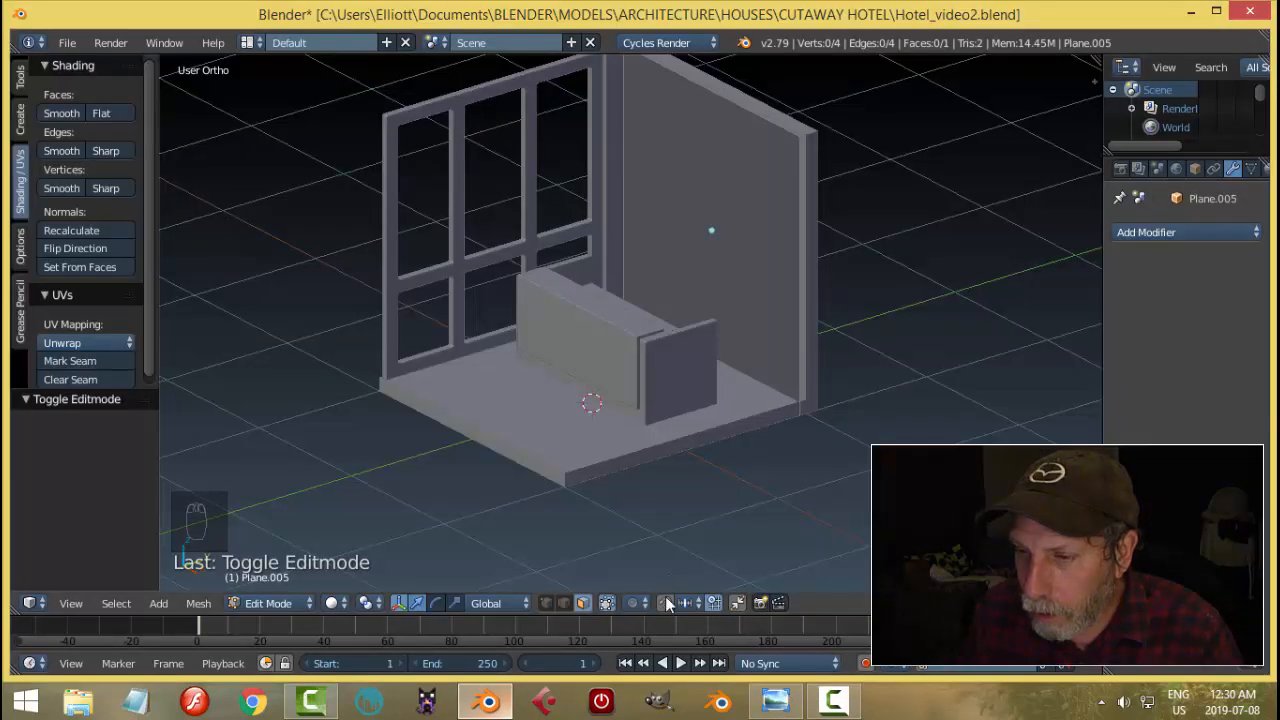
key(ctrl+Tab)
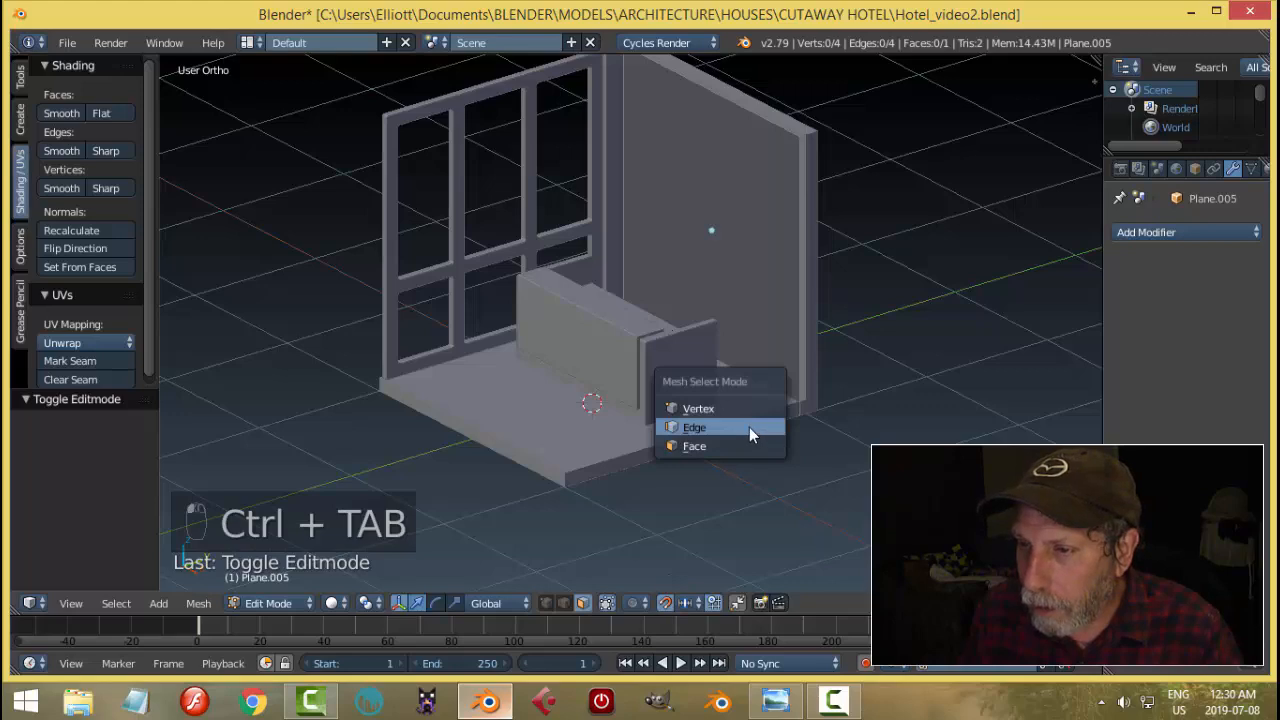
click(749, 427)
key(z)
click(909, 427)
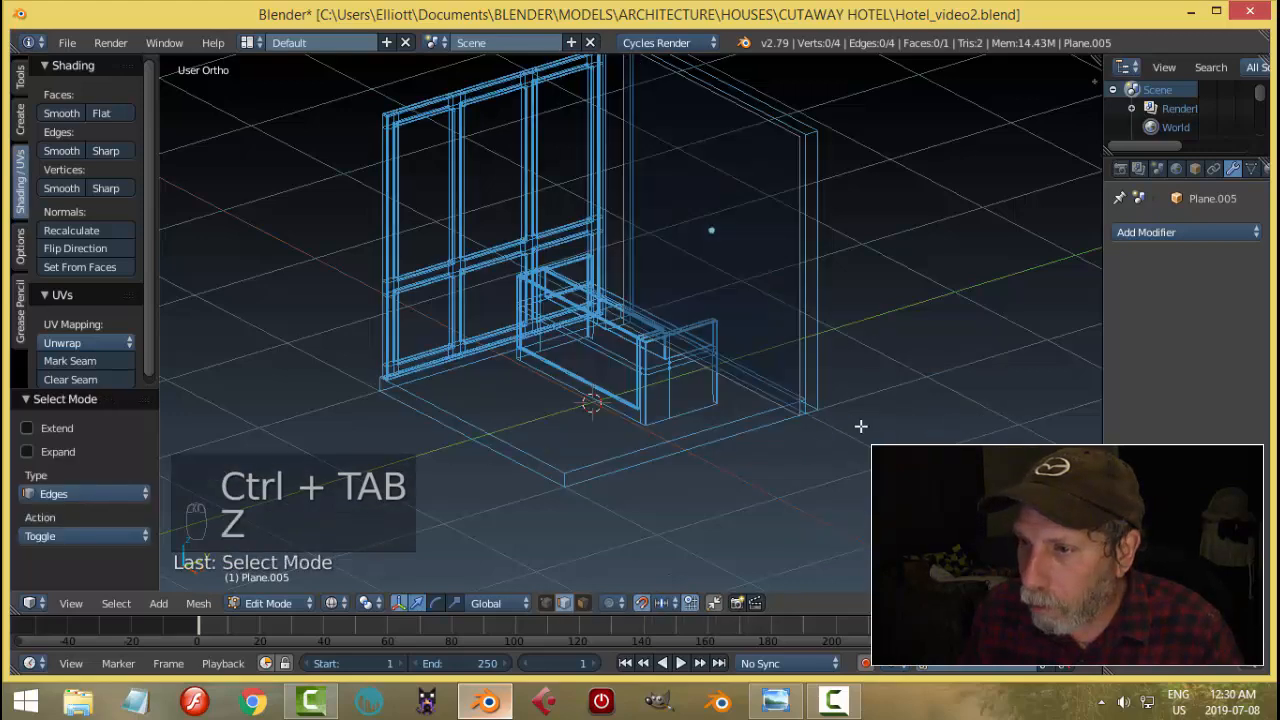
Step: Raise the panel's bottom edge 0.100 along Z to the floor's top surface in front view, and clear the selection
right_click(765, 395)
scroll(926, 440, up, 3)
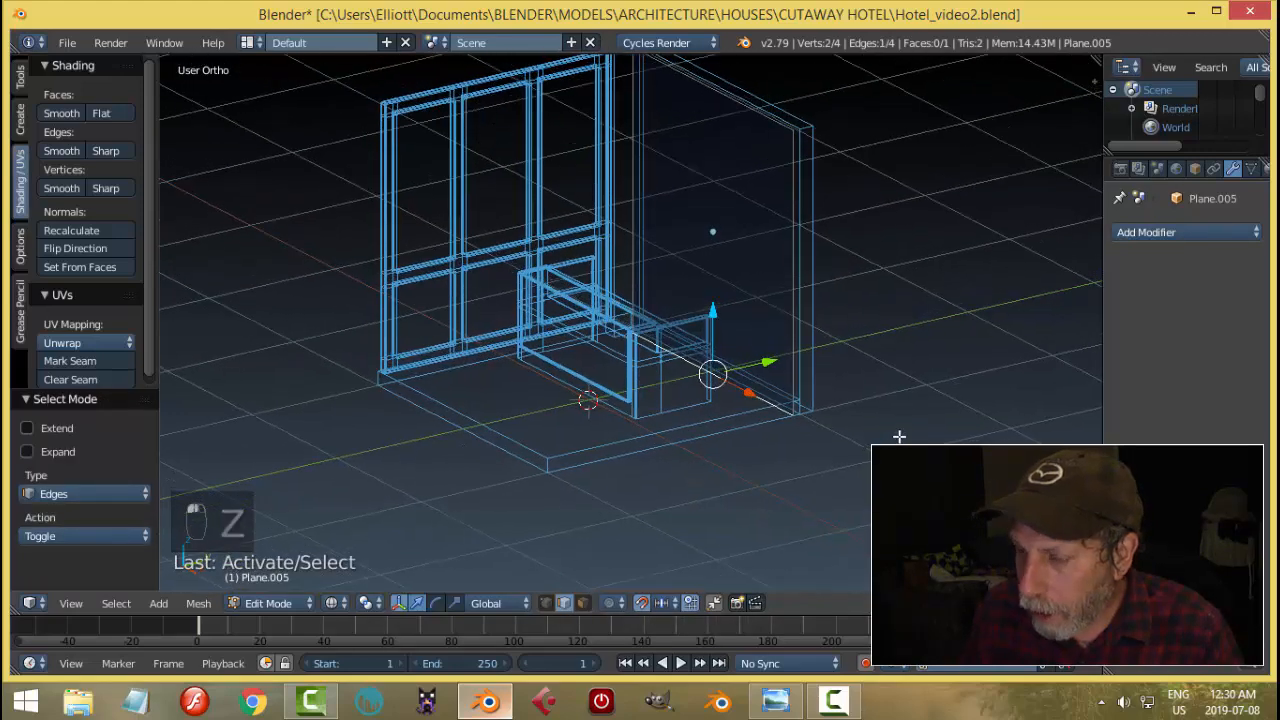
key(KP_1)
scroll(899, 437, up, 1)
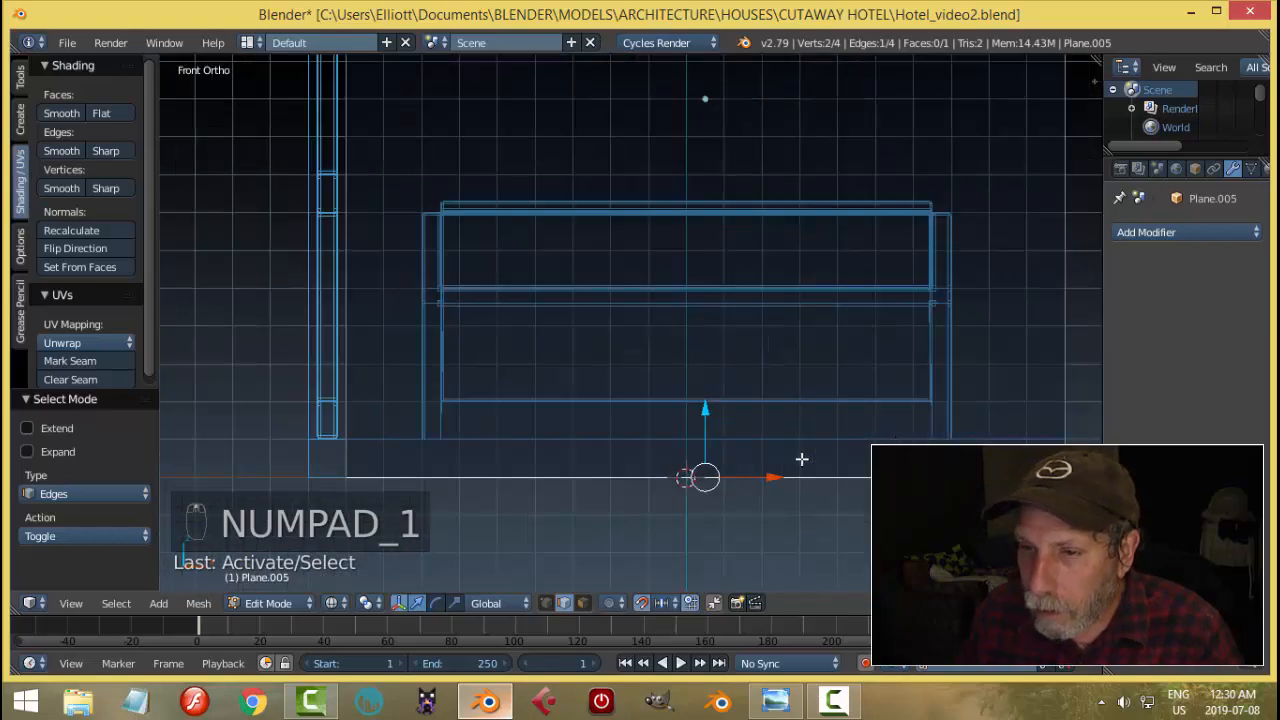
drag(707, 414, 706, 386)
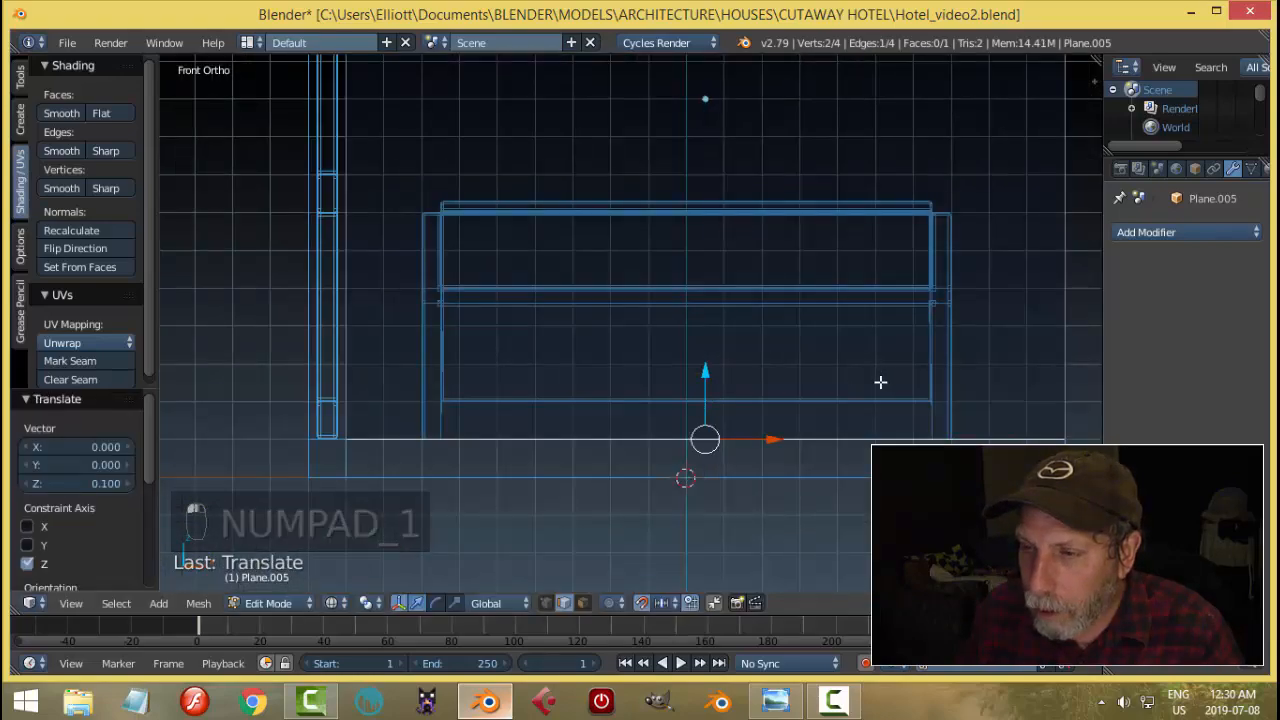
middle_drag(880, 380, 774, 397)
key(a)
scroll(777, 383, down, 4)
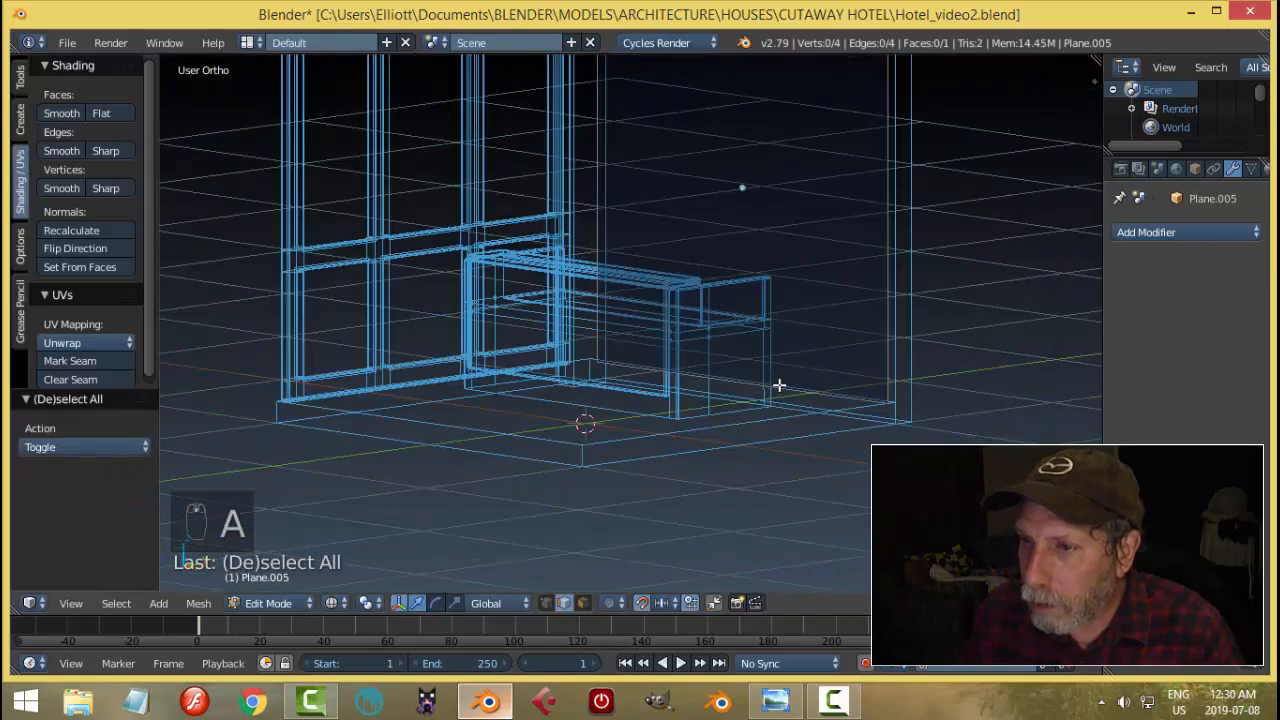
Step: Check the wall panel in the reference image, then lower the panel's top edge 1.000 along Z
middle_drag(776, 352, 788, 361)
scroll(791, 344, down, 3)
shift+middle_drag(797, 317, 764, 362)
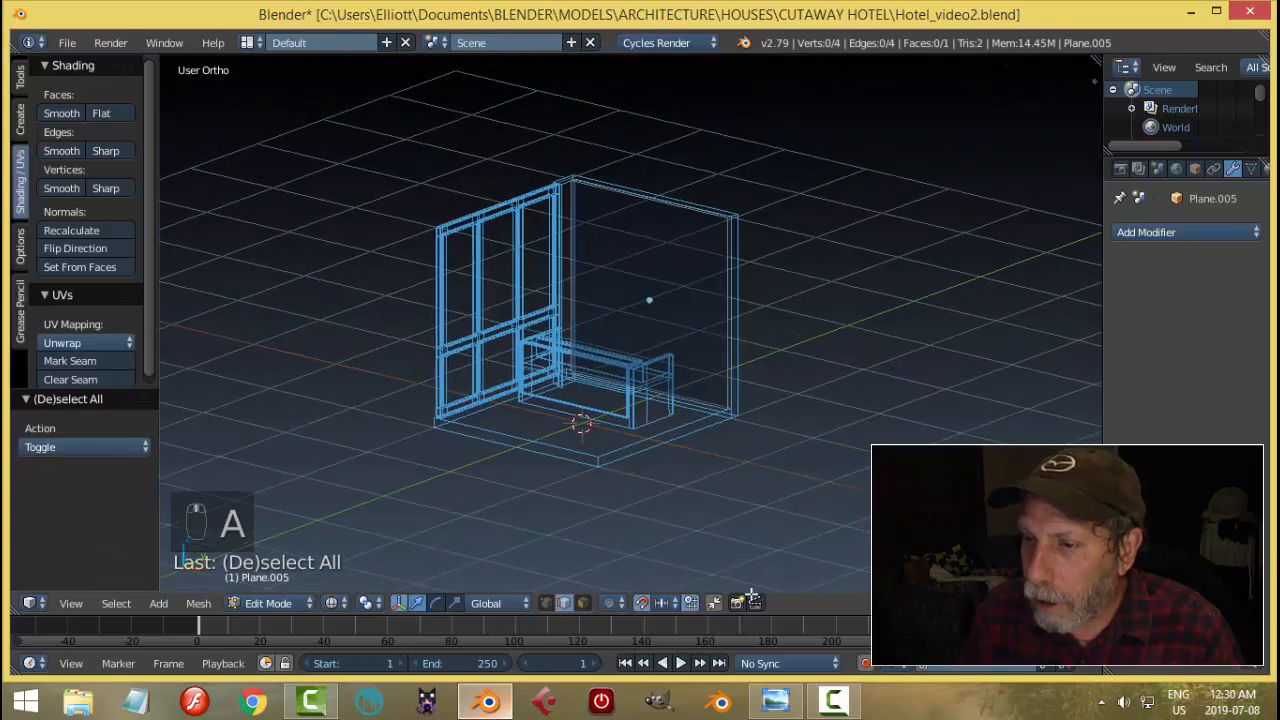
click(776, 701)
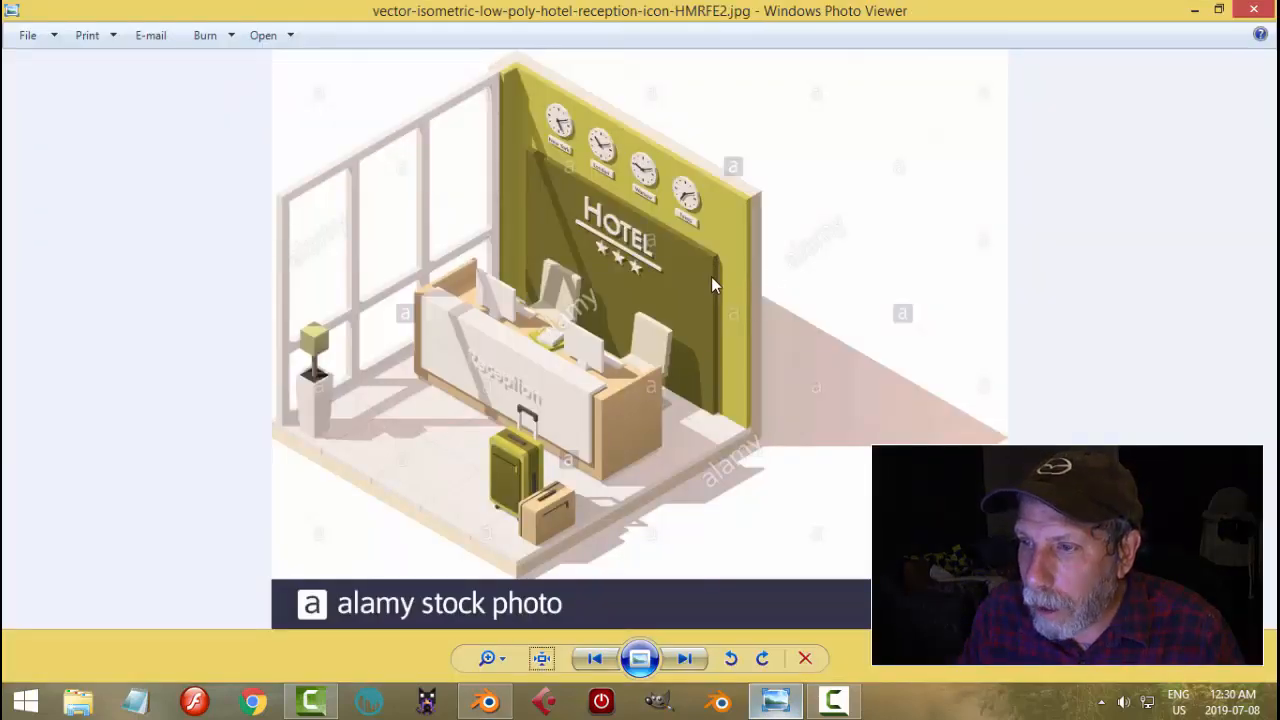
click(488, 701)
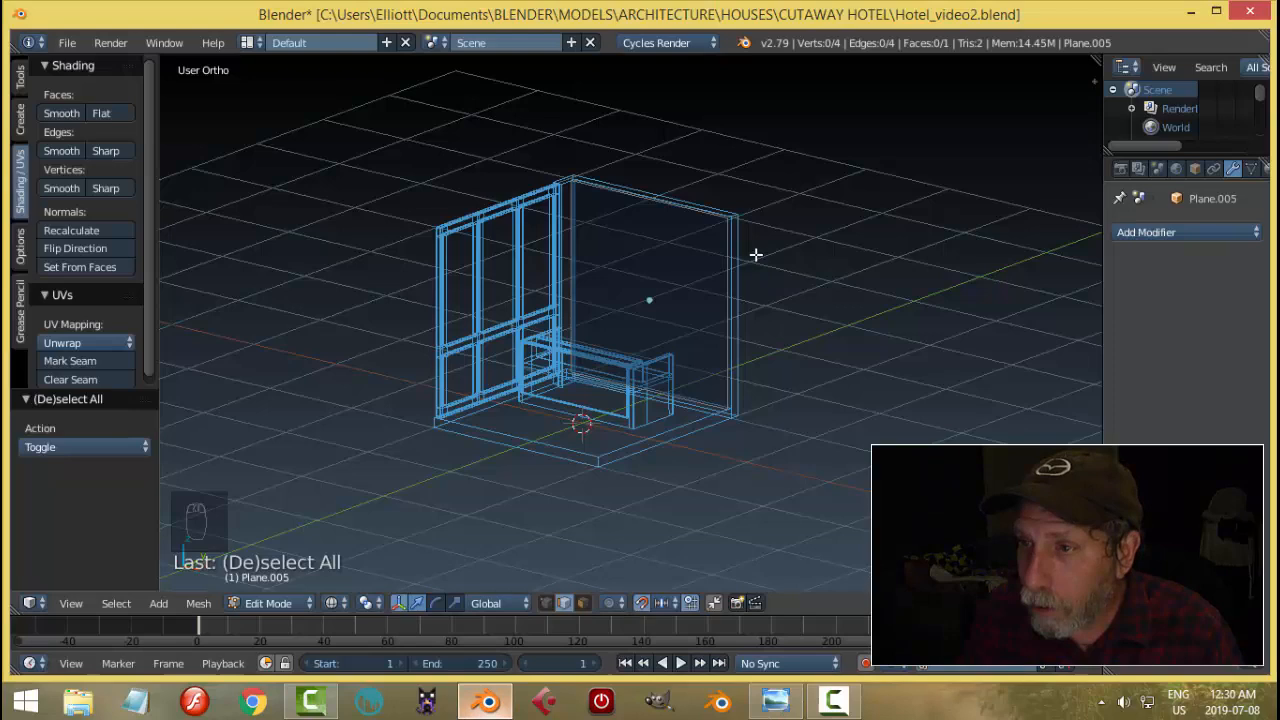
right_click(681, 205)
drag(649, 134, 646, 193)
key(KP_1)
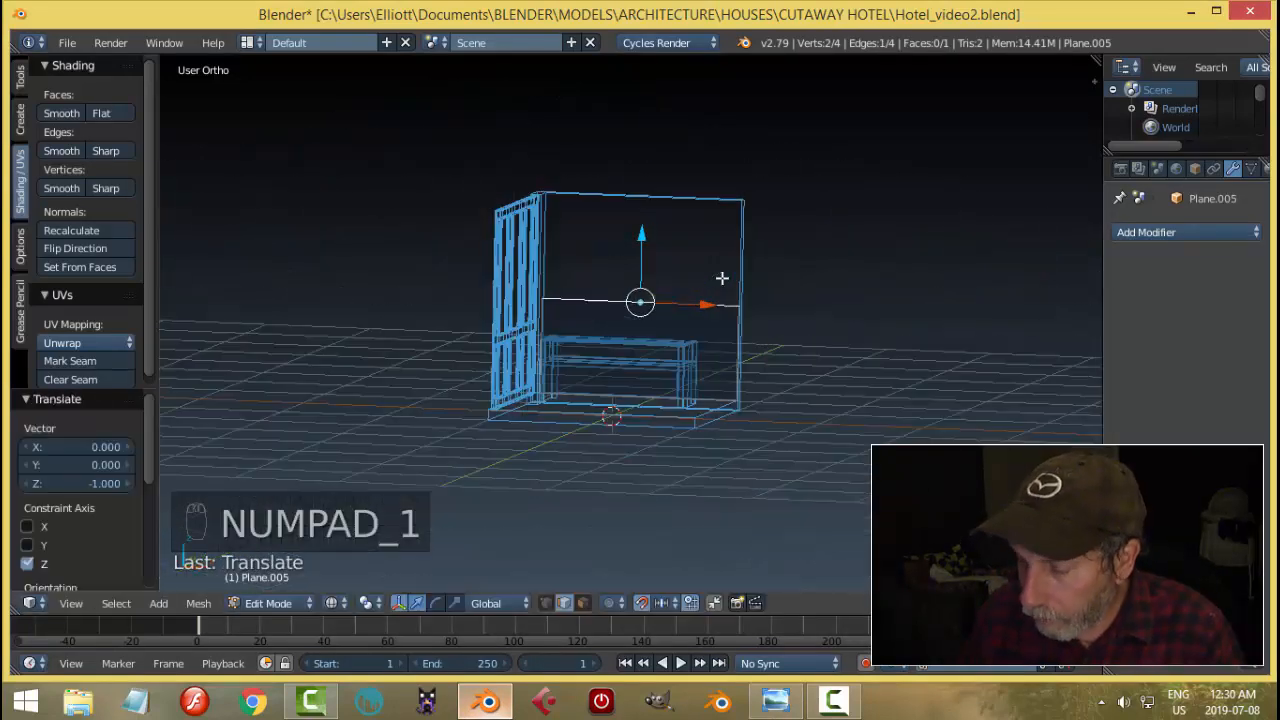
Step: Raise the panel's top edge 0.600 along Z in front view
scroll(721, 278, up, 9)
scroll(793, 264, down, 4)
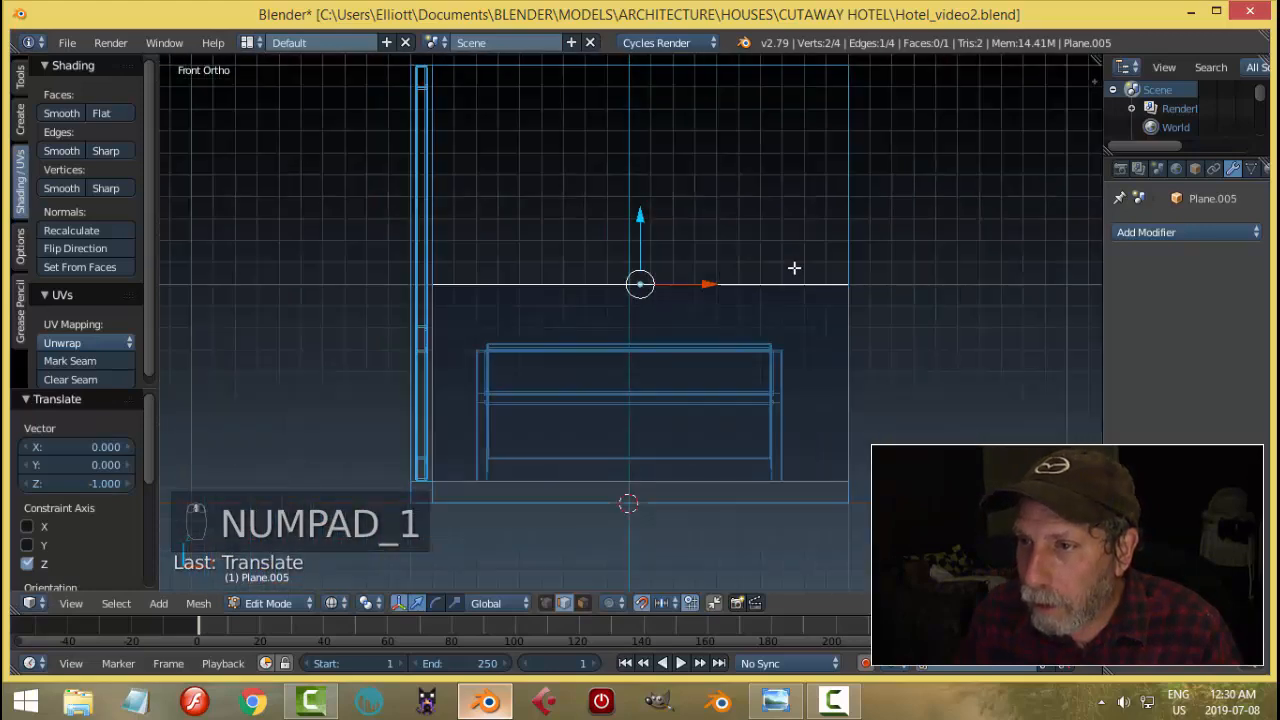
shift+middle_drag(731, 252, 674, 377)
scroll(674, 377, up, 1)
drag(574, 346, 573, 212)
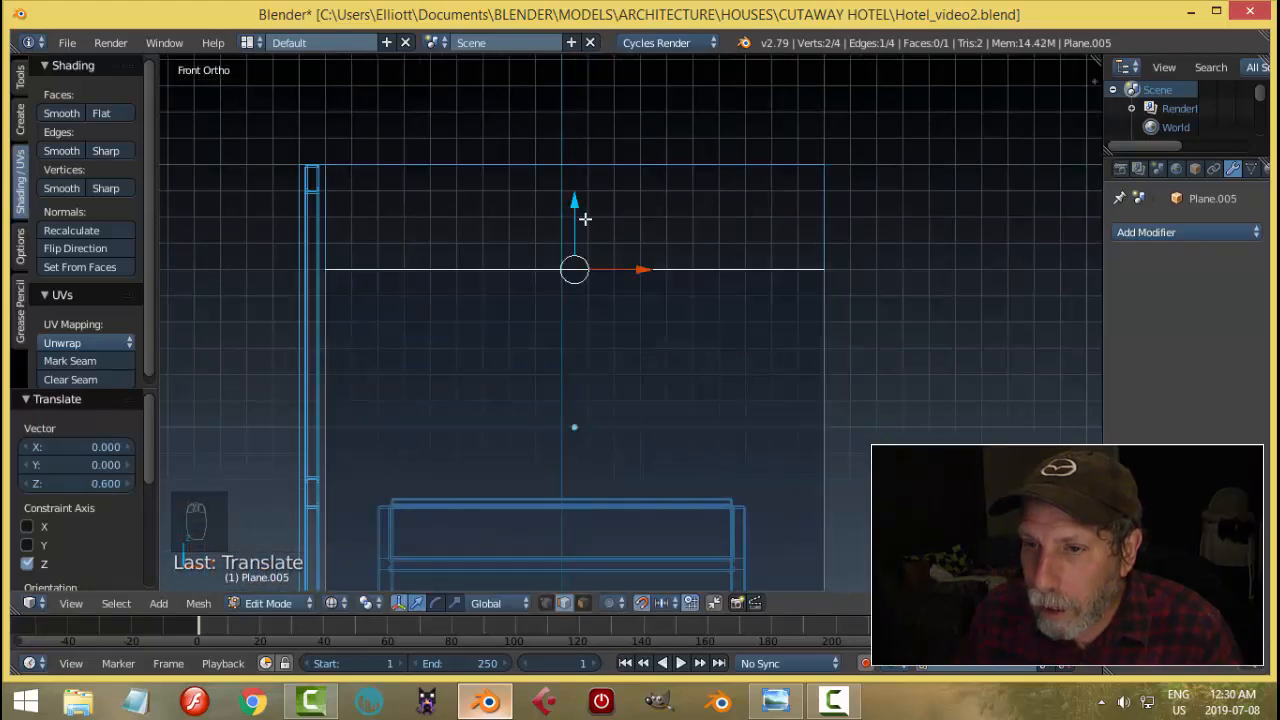
Step: Narrow the panel by moving its left edge 0.200 and its right edge -0.200 along X
key(a)
right_click(337, 325)
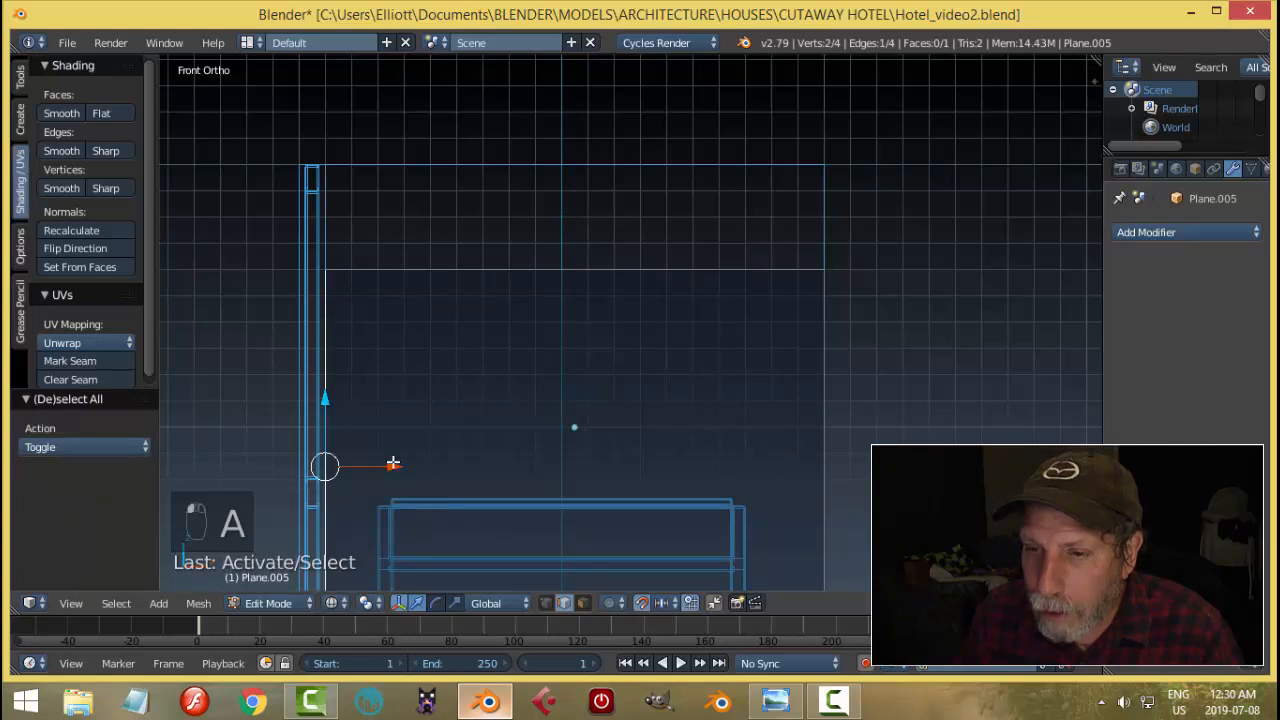
drag(393, 463, 447, 463)
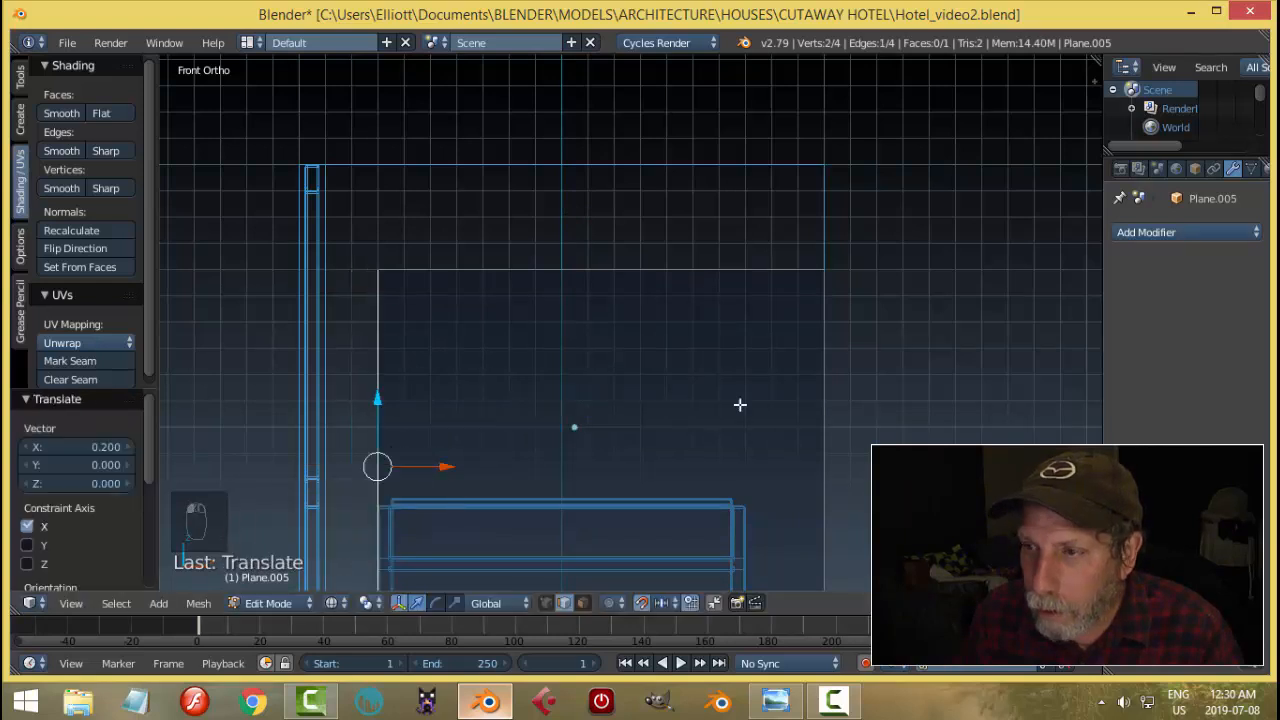
key(a)
right_click(846, 380)
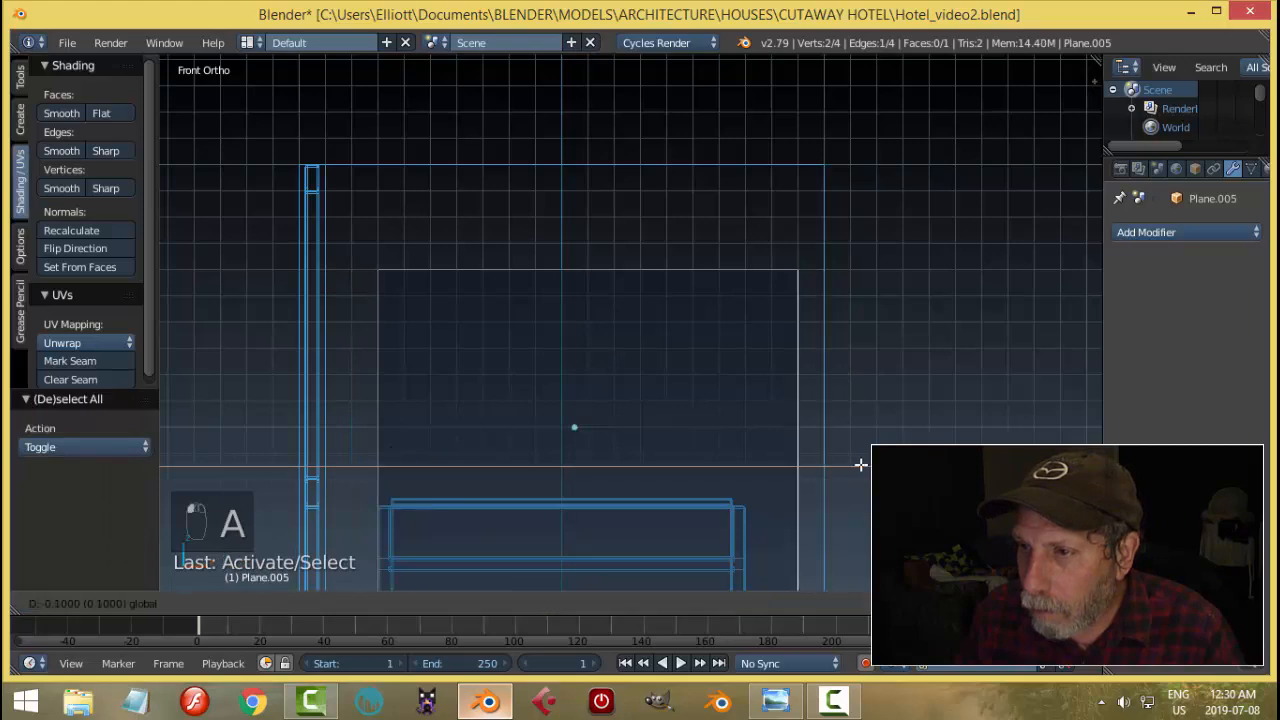
drag(837, 463, 784, 463)
scroll(912, 420, down, 3)
middle_drag(912, 420, 786, 474)
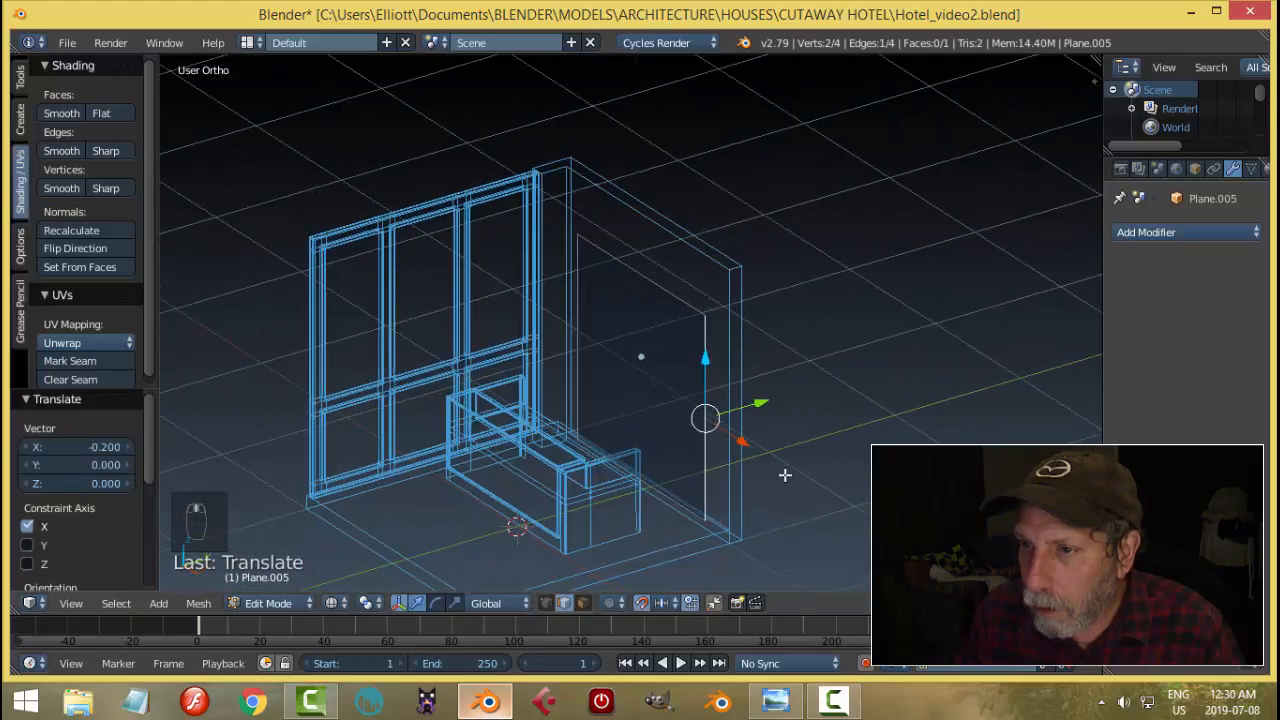
Step: Check the desk's end in the reference image, then move the panel's right edge -0.100 along X, flush with the desk's side, in top view
click(775, 700)
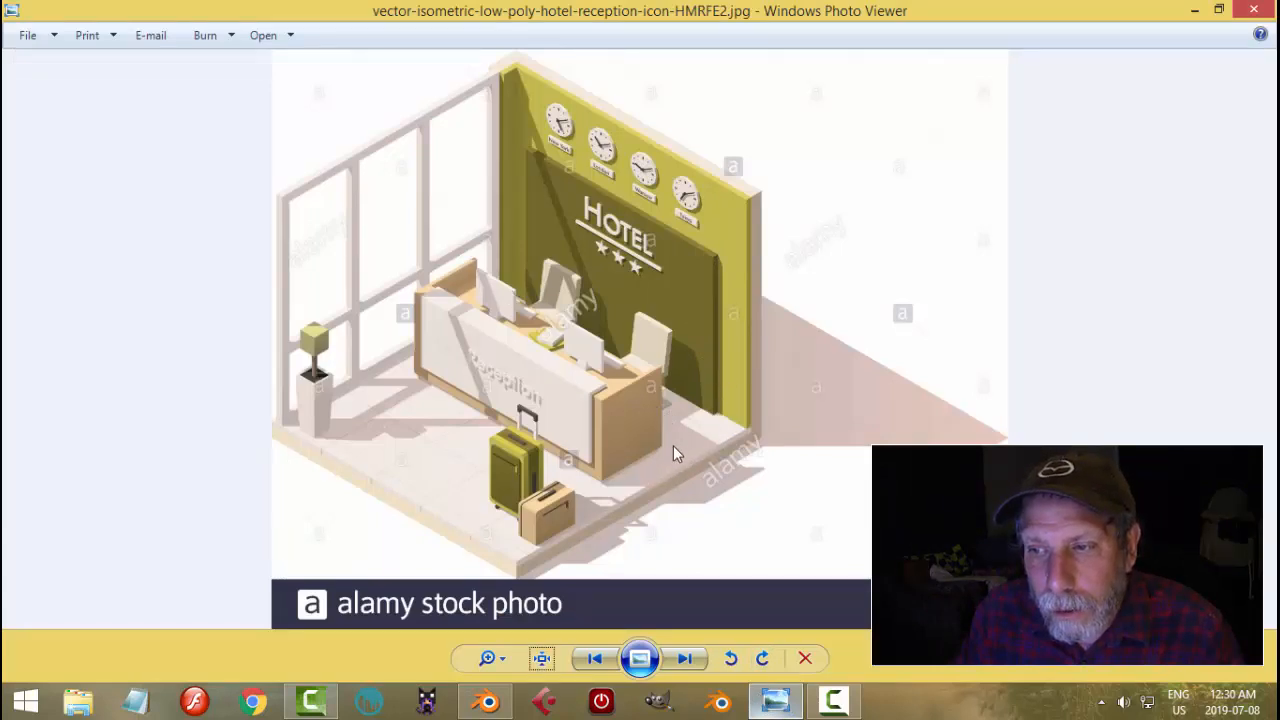
scroll(673, 445, up, 5)
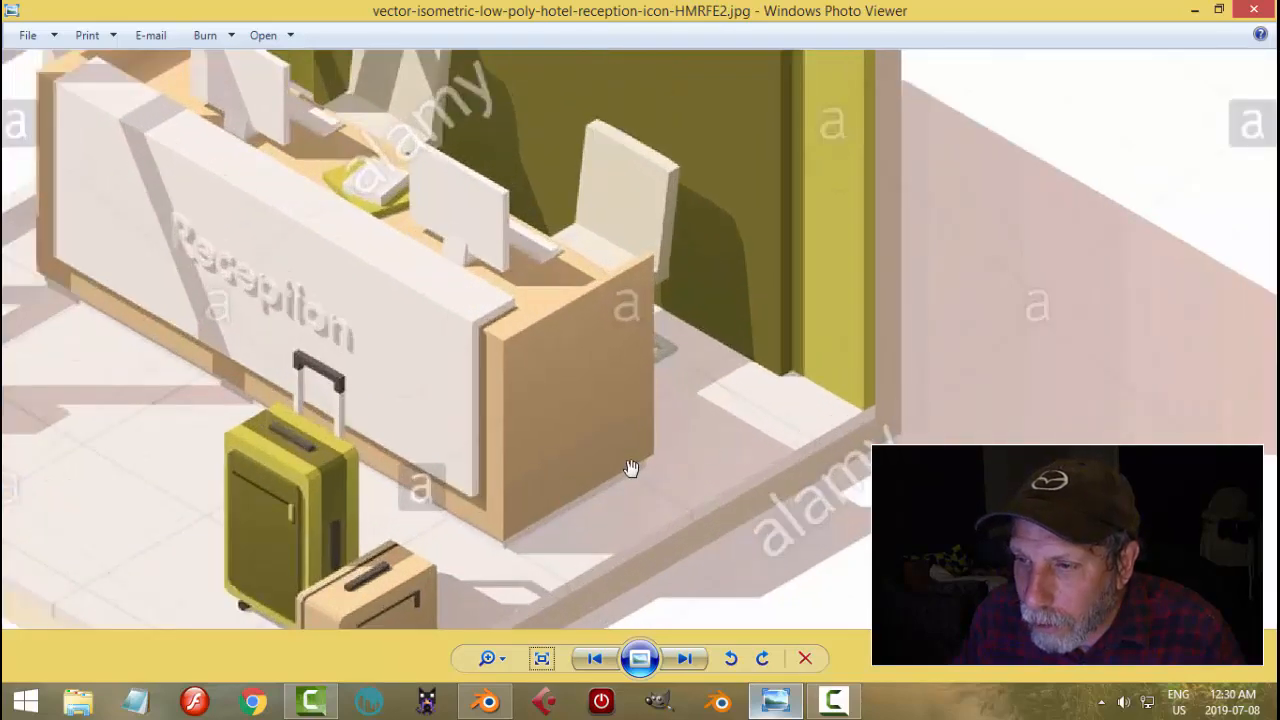
click(487, 700)
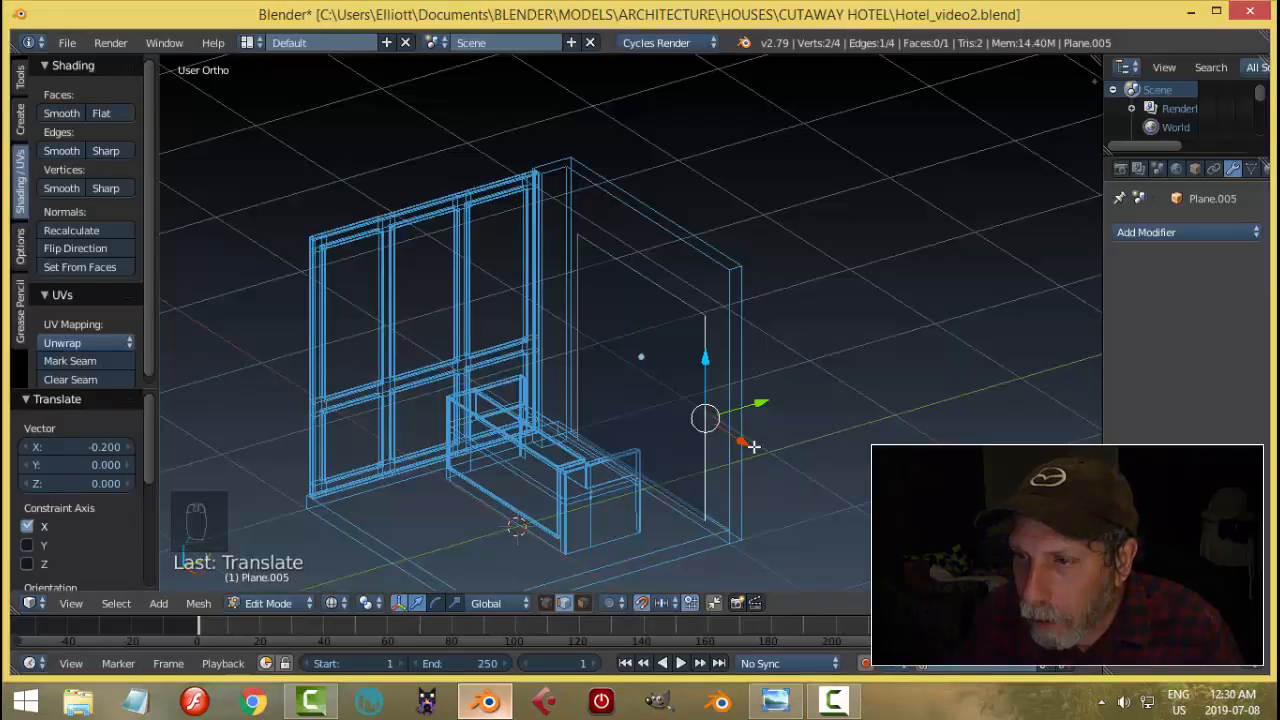
key(KP_7)
scroll(762, 443, up, 1)
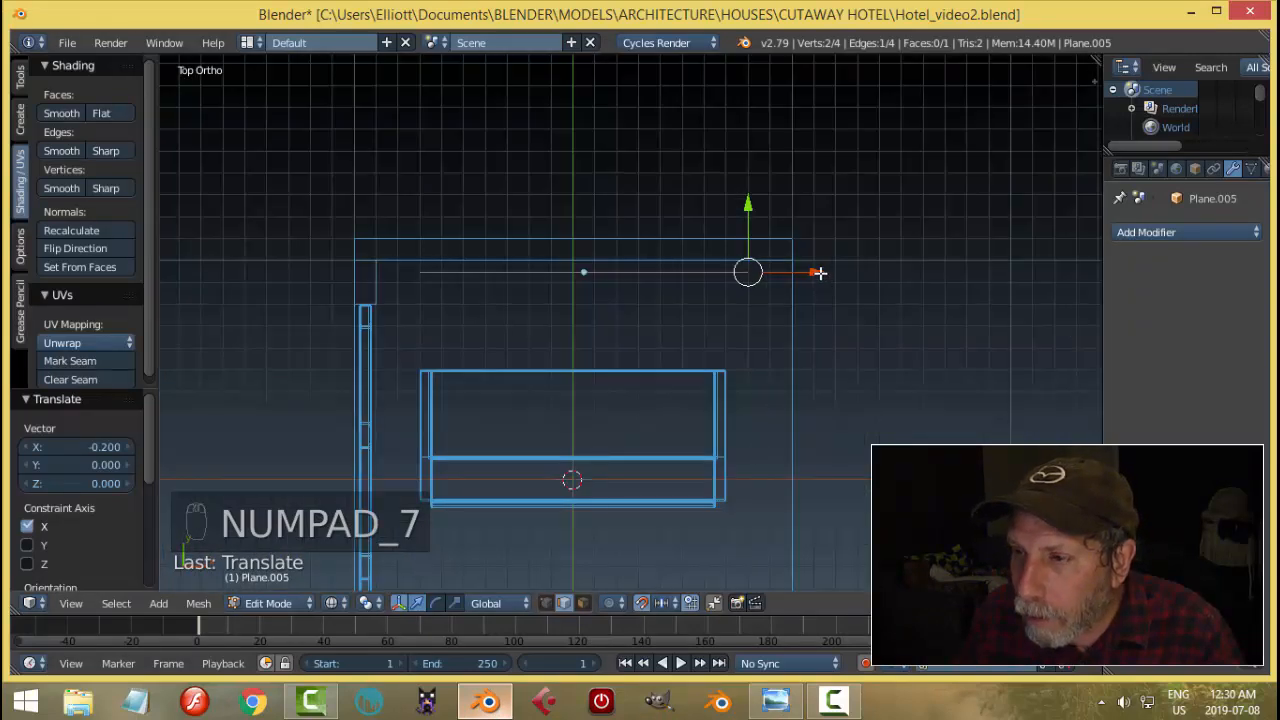
drag(818, 272, 796, 273)
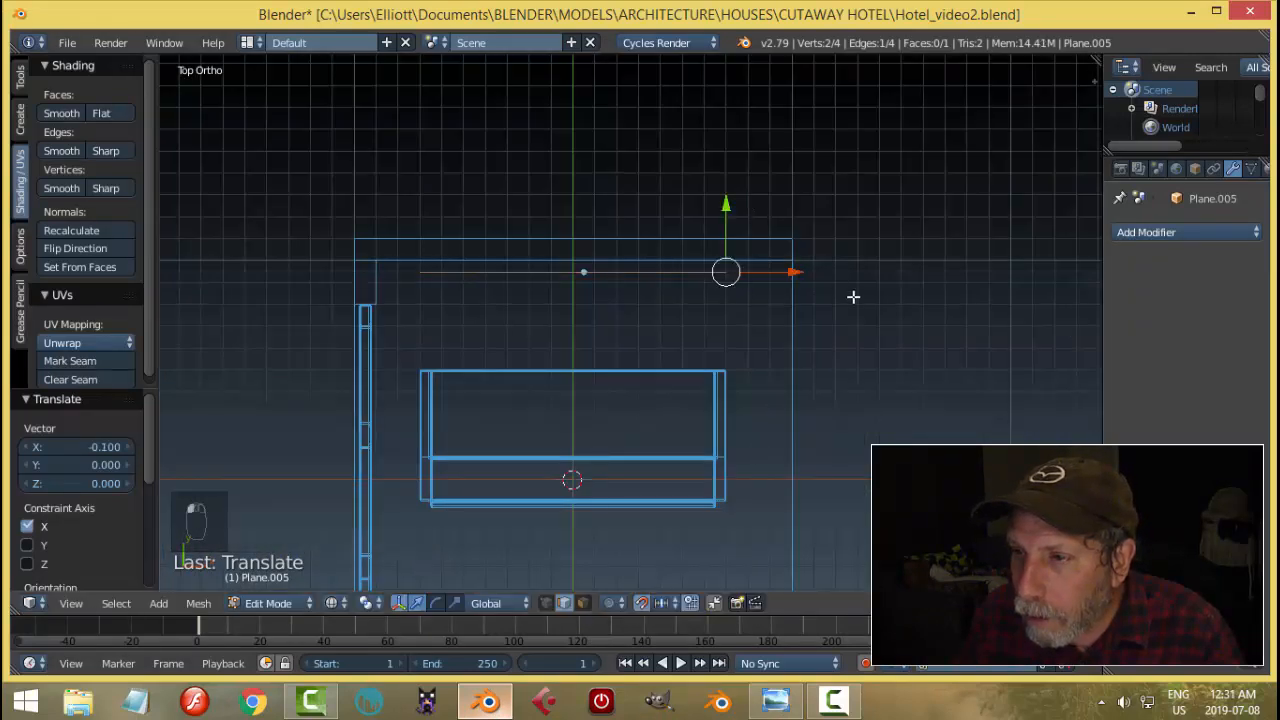
scroll(551, 313, up, 2)
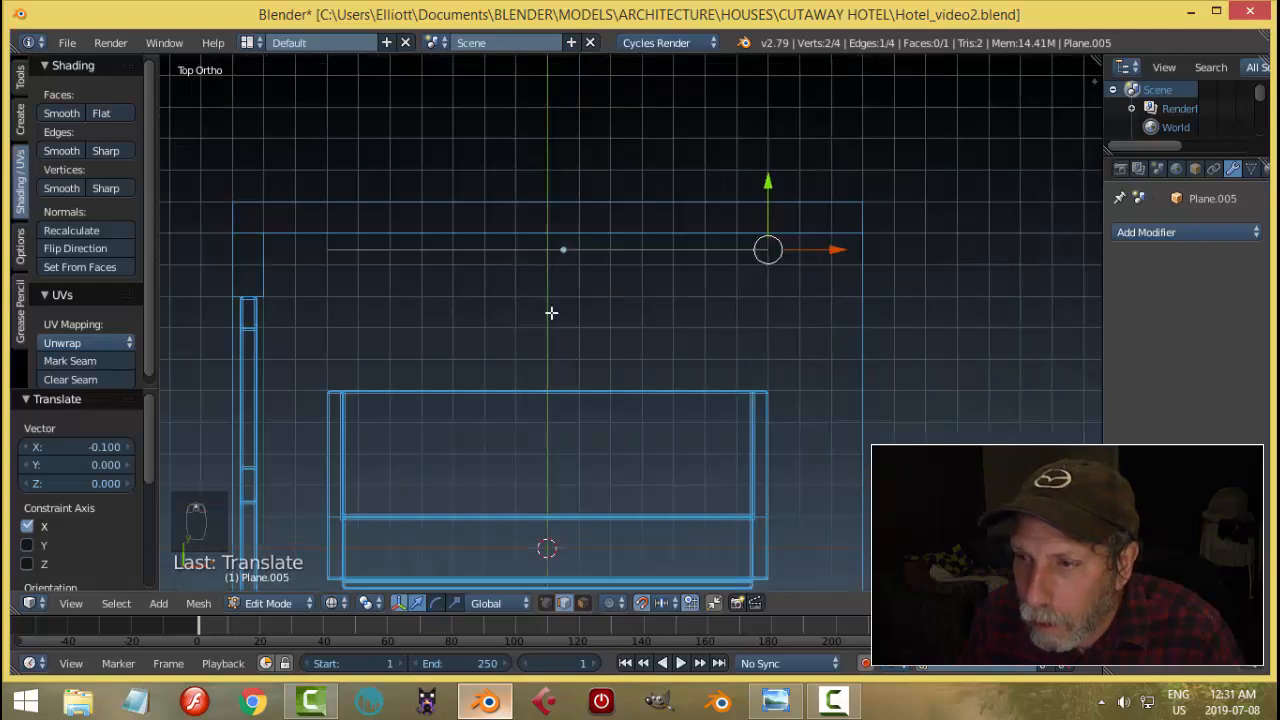
Step: Switch to solid shading, inspect the narrowed panel from the front and at an angle, and clear the selection
key(z)
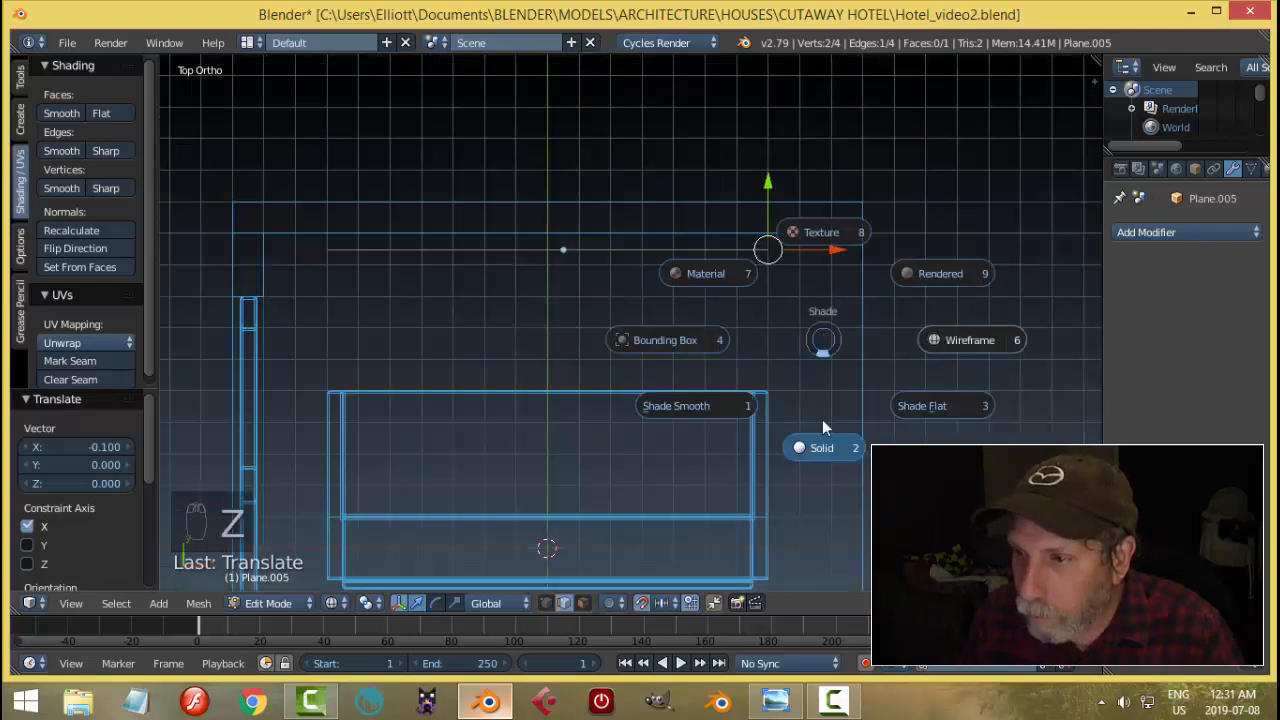
click(822, 419)
middle_drag(857, 434, 853, 302)
scroll(831, 353, down, 5)
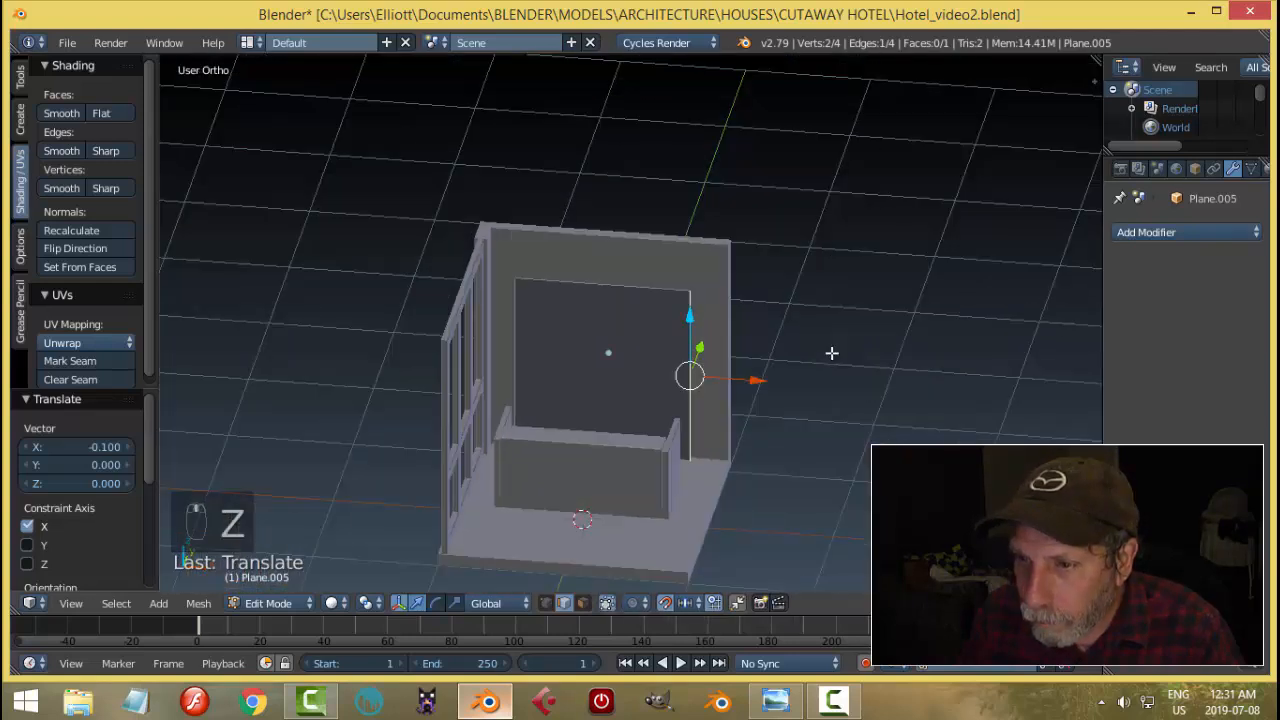
key(KP_1)
scroll(831, 353, up, 3)
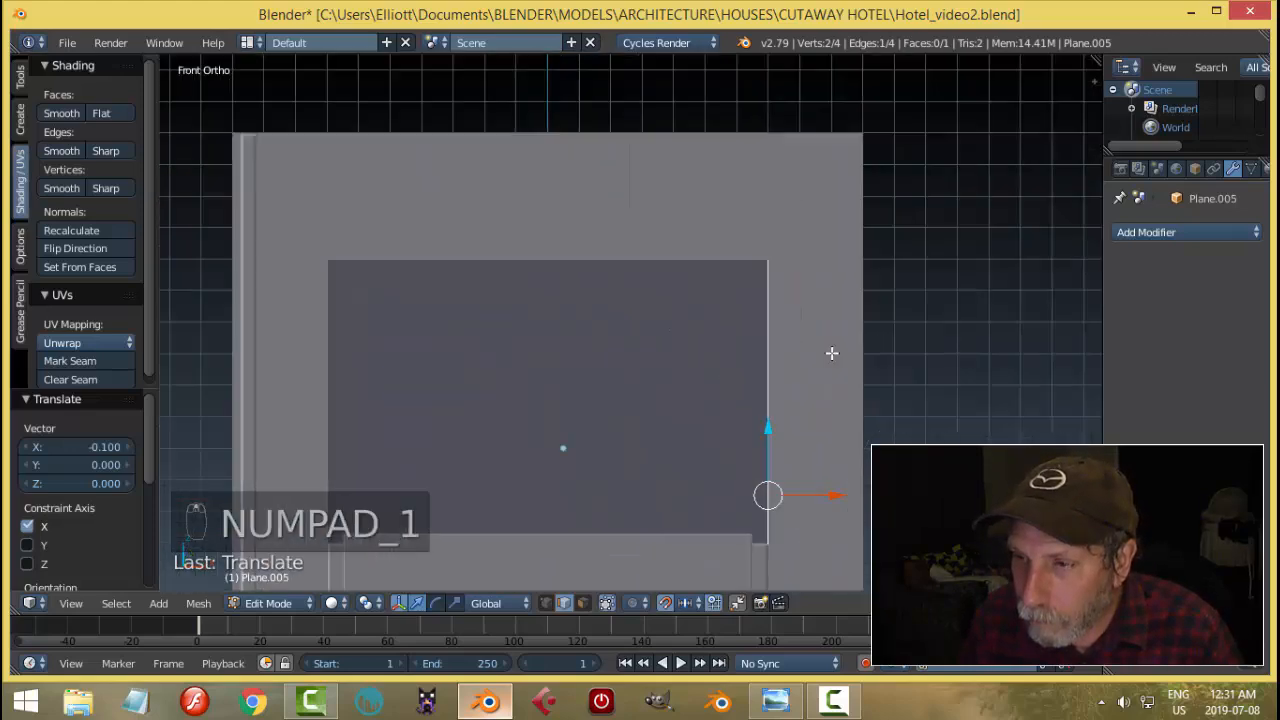
scroll(831, 353, down, 4)
middle_drag(831, 353, 797, 377)
key(a)
key(a)
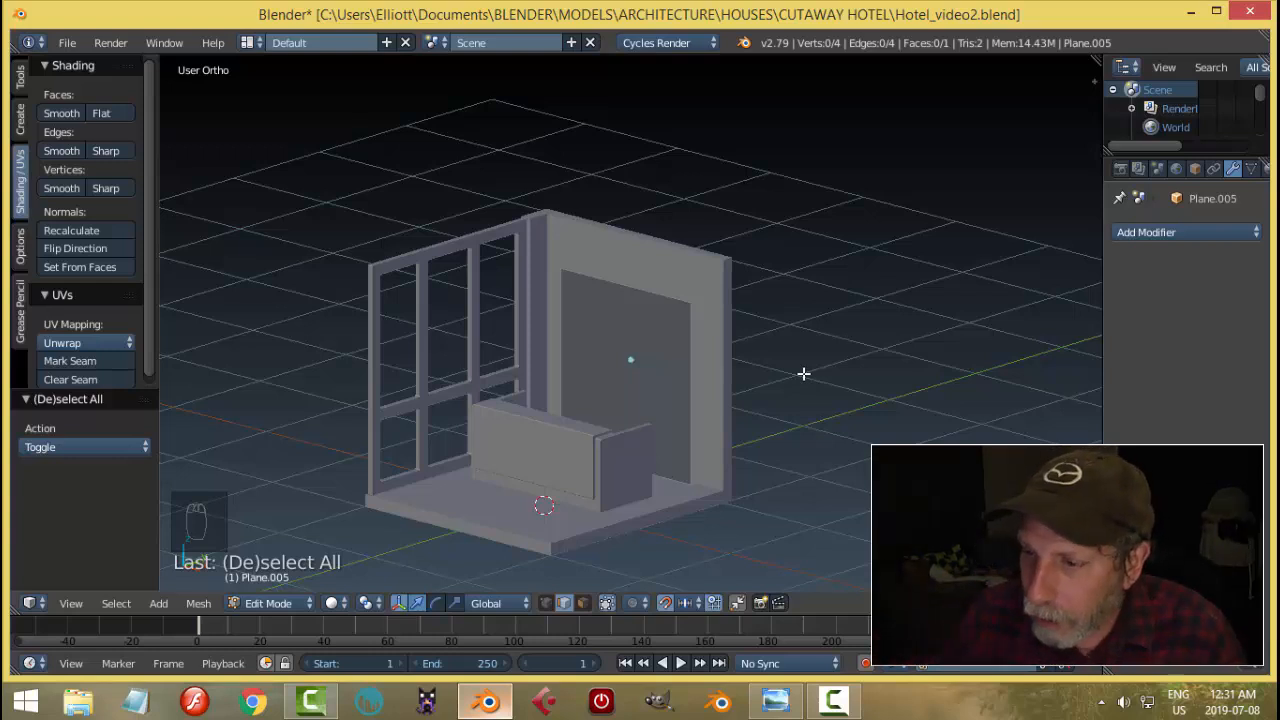
Step: Compare the panel's height with the reference image and lower its top edge in two 0.100 steps along Z in wireframe front view
click(776, 700)
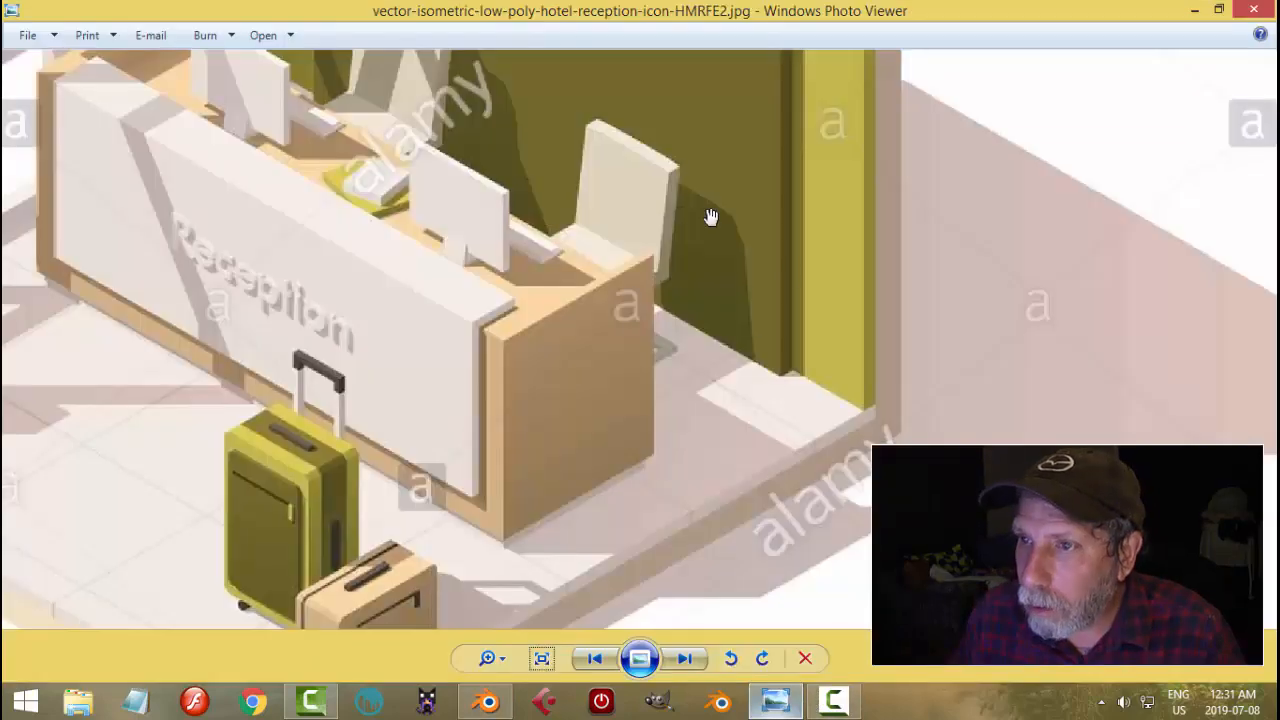
scroll(750, 308, up, 1)
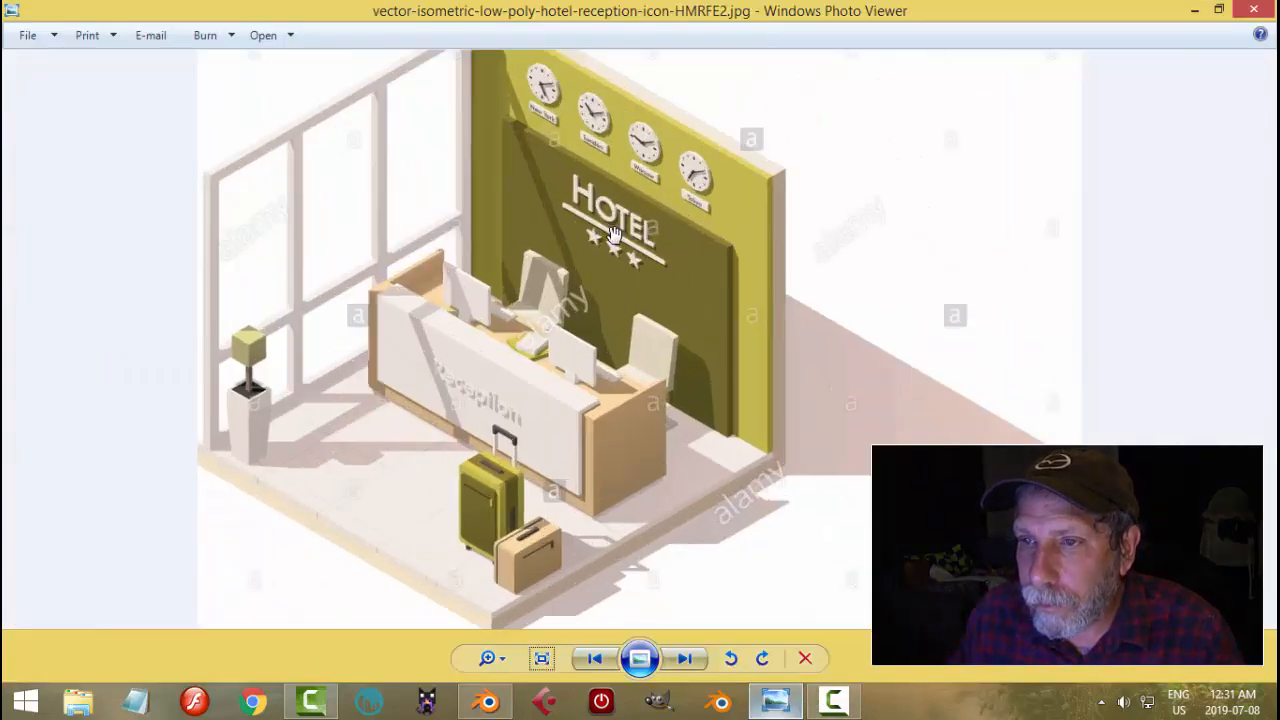
click(487, 700)
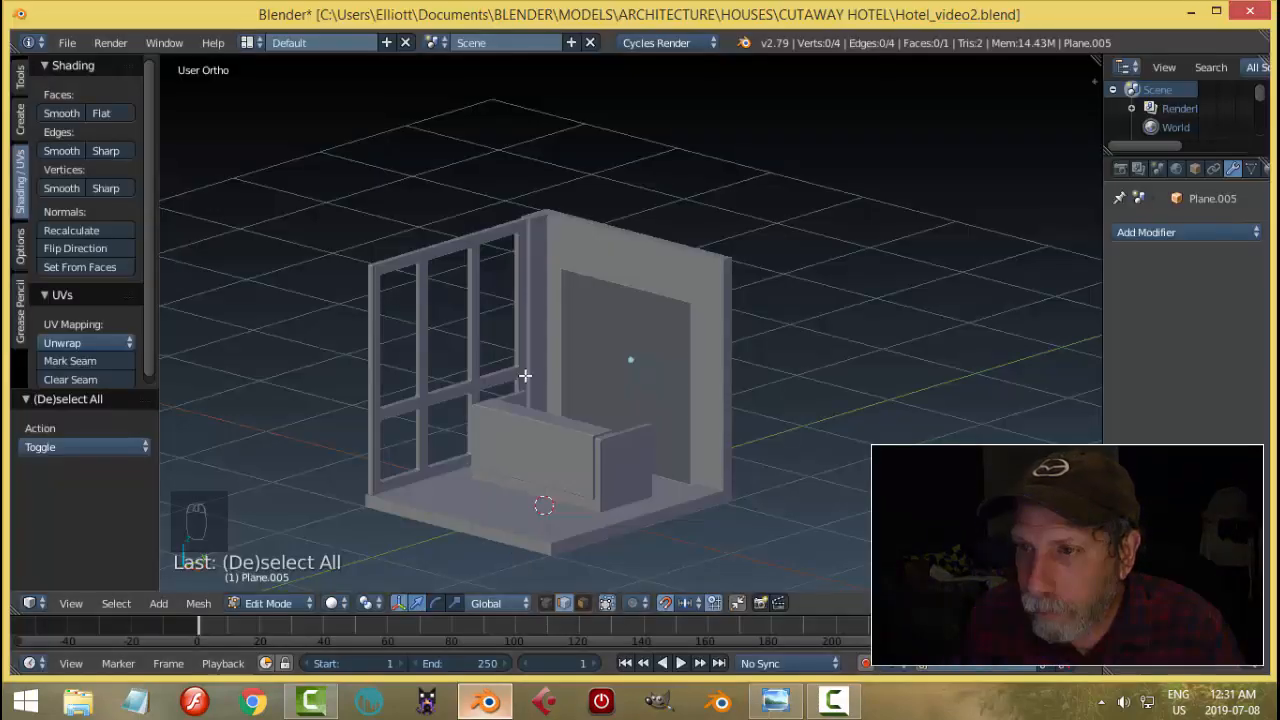
right_click(612, 281)
key(KP_1)
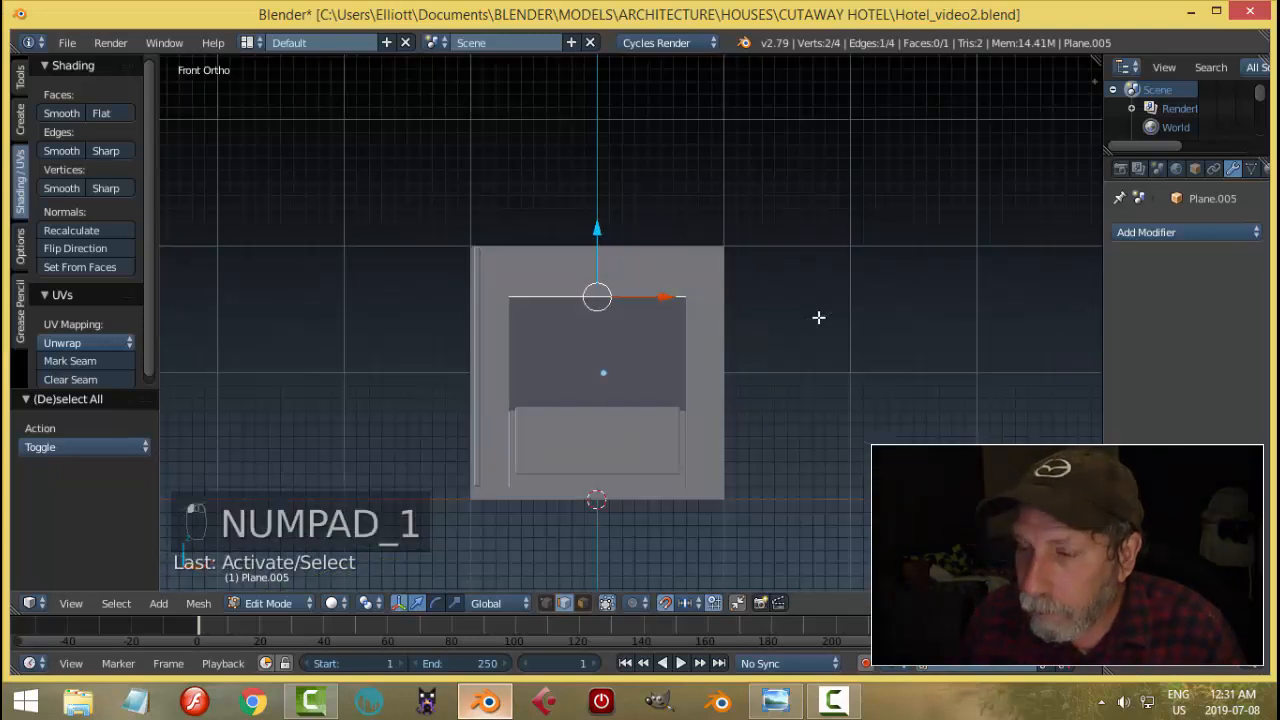
key(z)
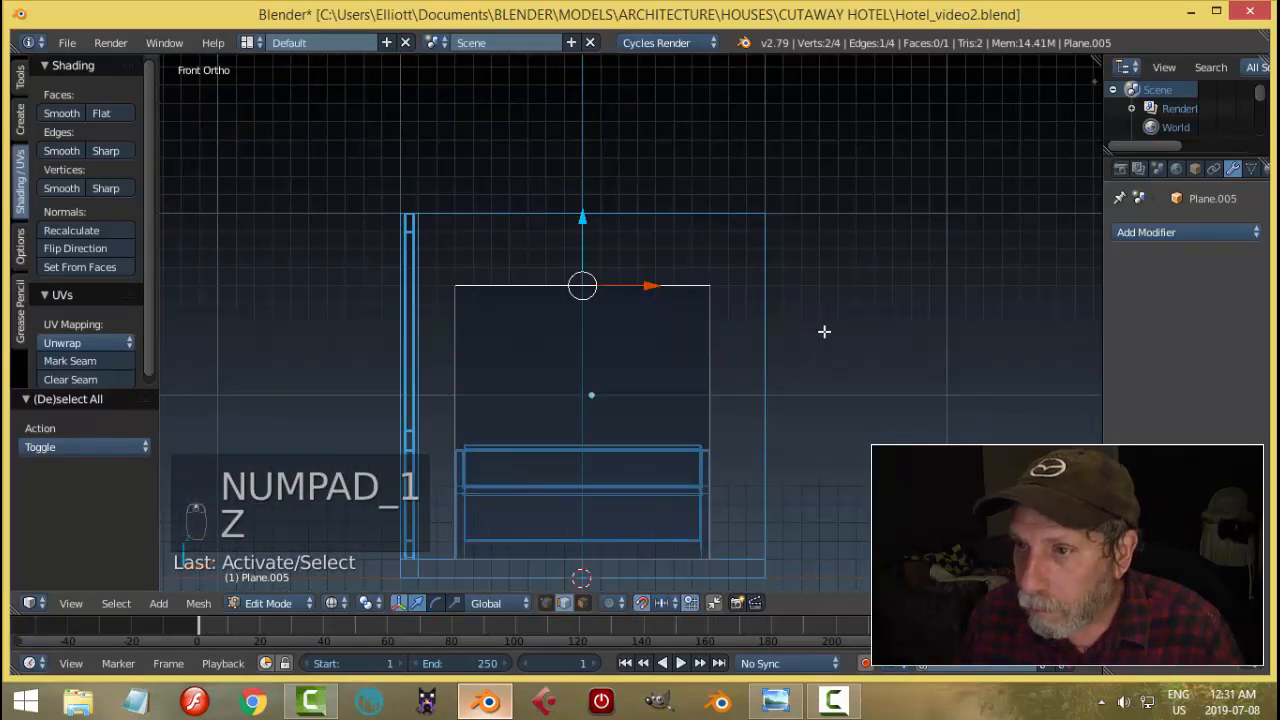
scroll(552, 223, up, 2)
drag(561, 204, 563, 244)
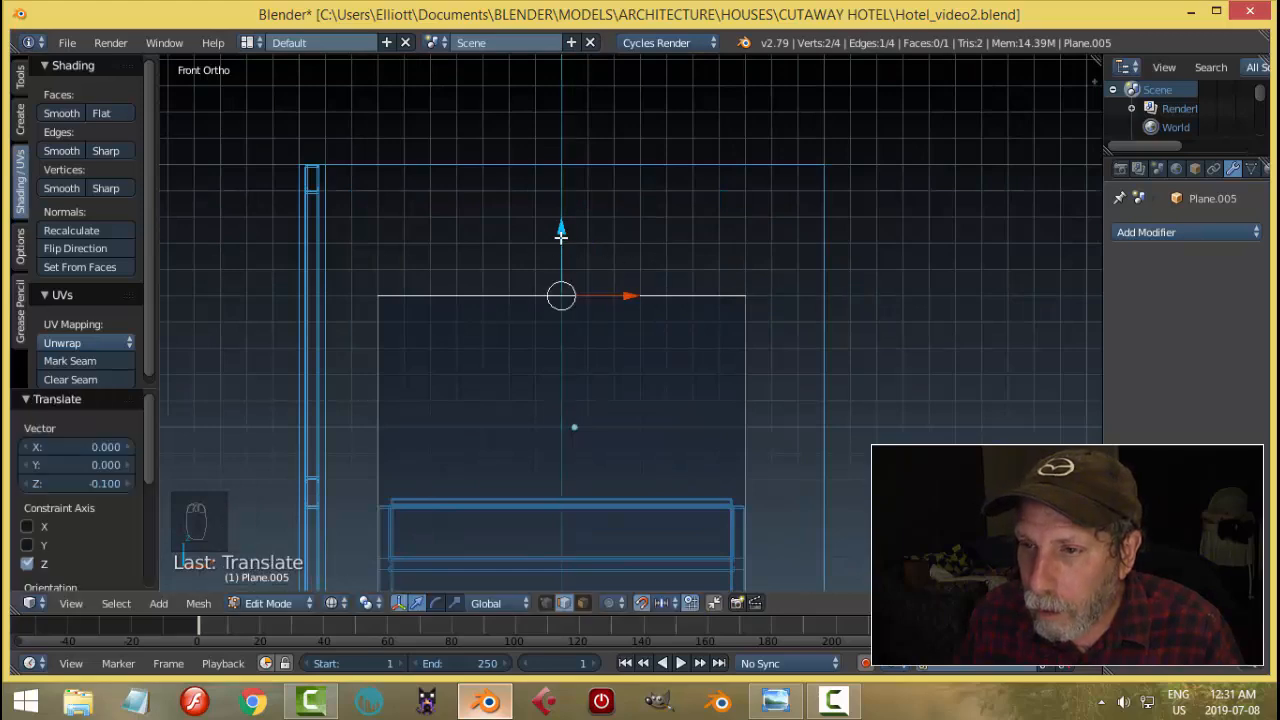
Step: Clear the edge selection and view the lowered panel at an angle in solid shading
middle_drag(961, 309, 902, 351)
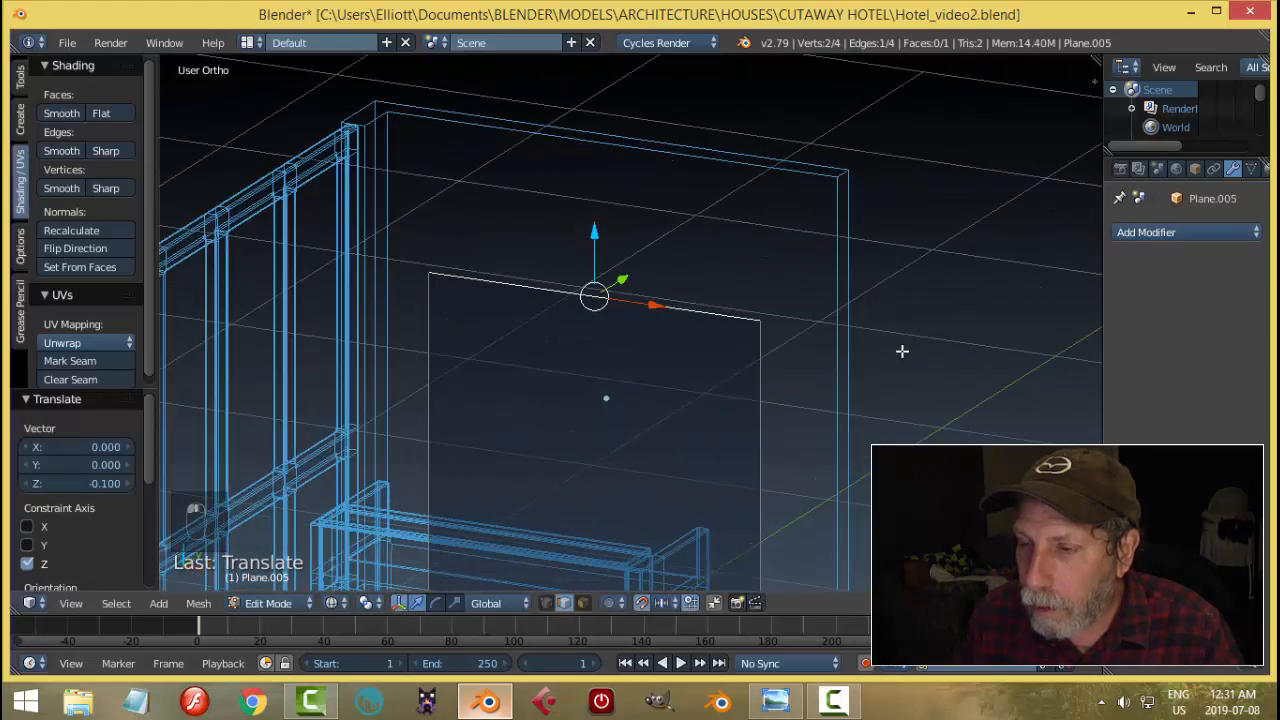
key(a)
scroll(886, 317, down, 4)
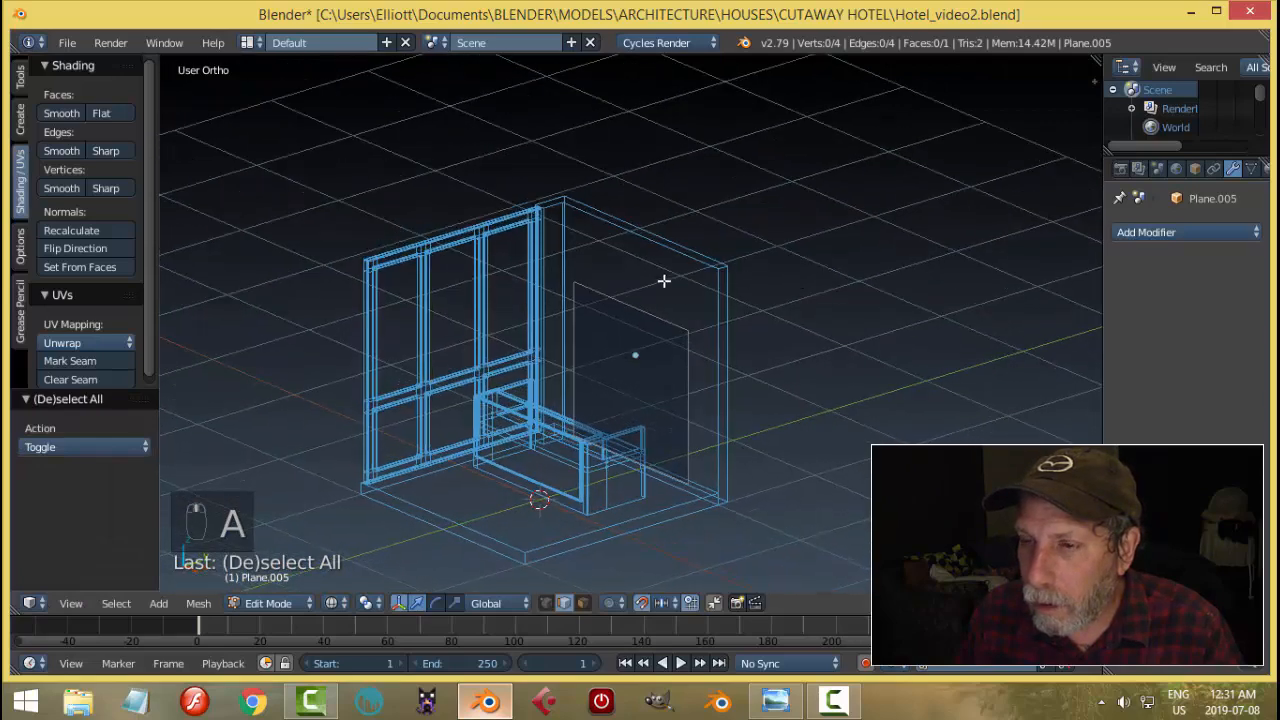
key(z)
click(849, 423)
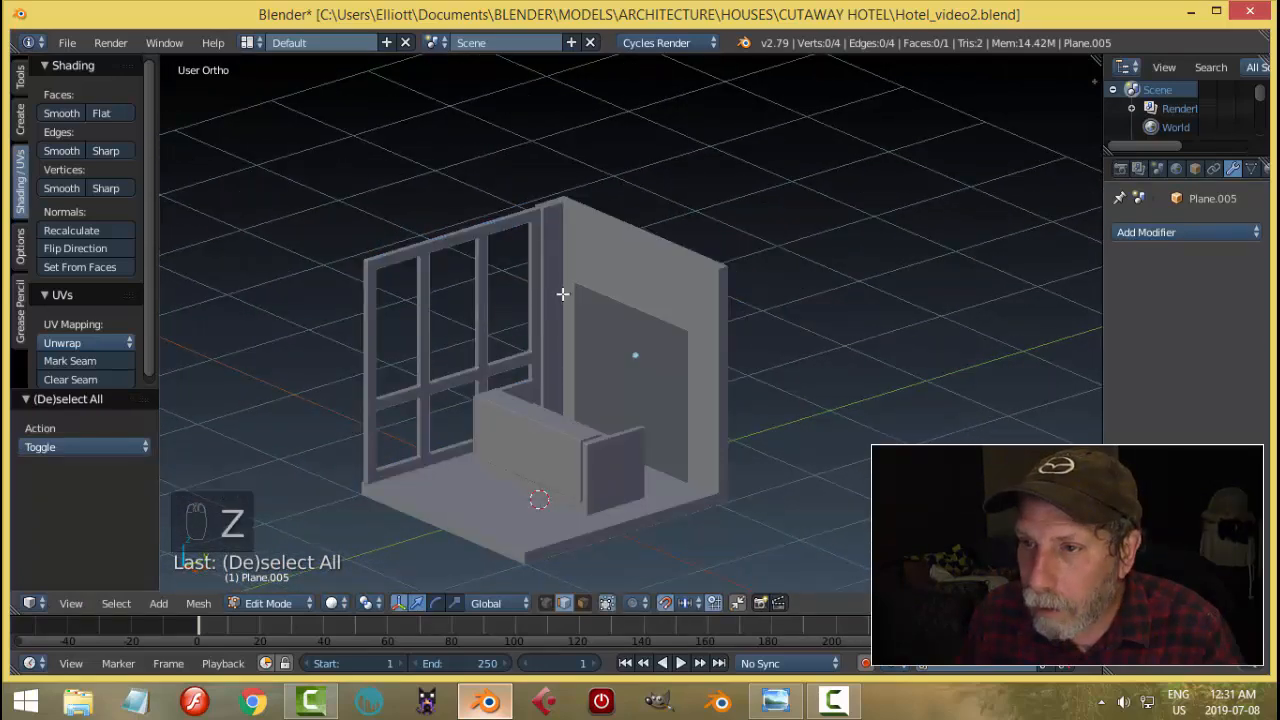
Step: Raise the panel's top edge 0.100 along Z in wireframe front view
right_click(629, 301)
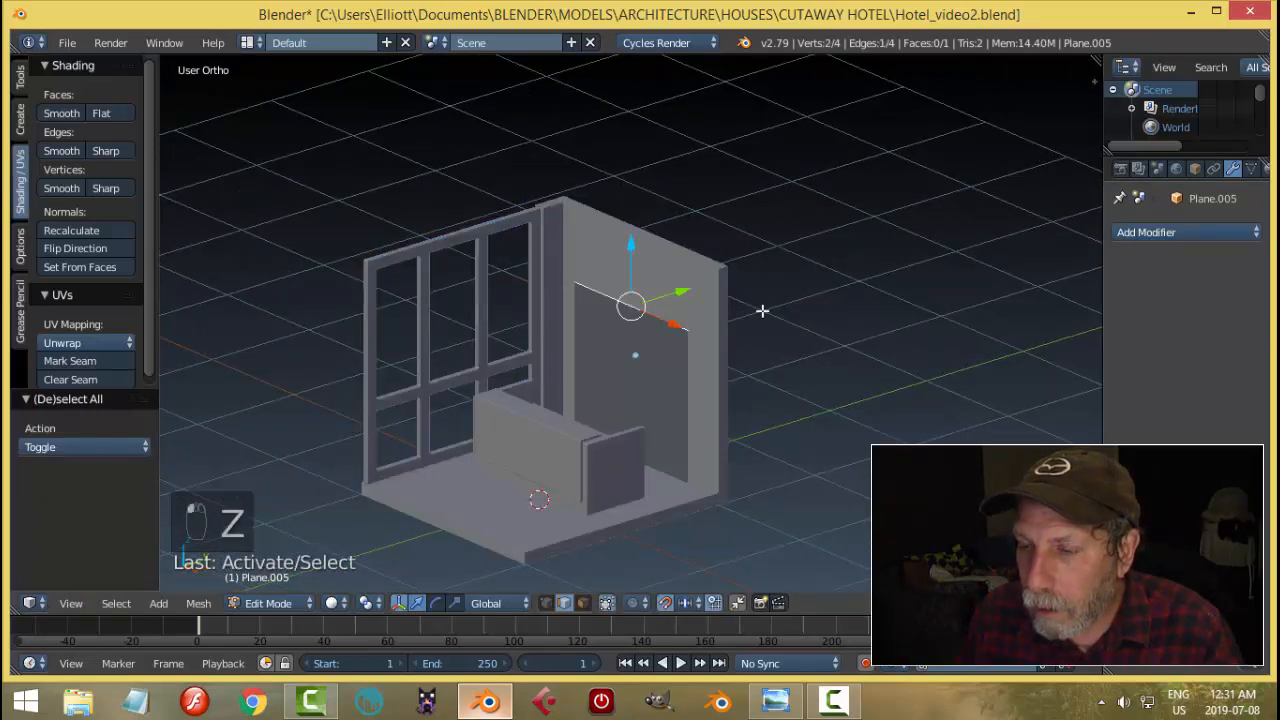
key(KP_7)
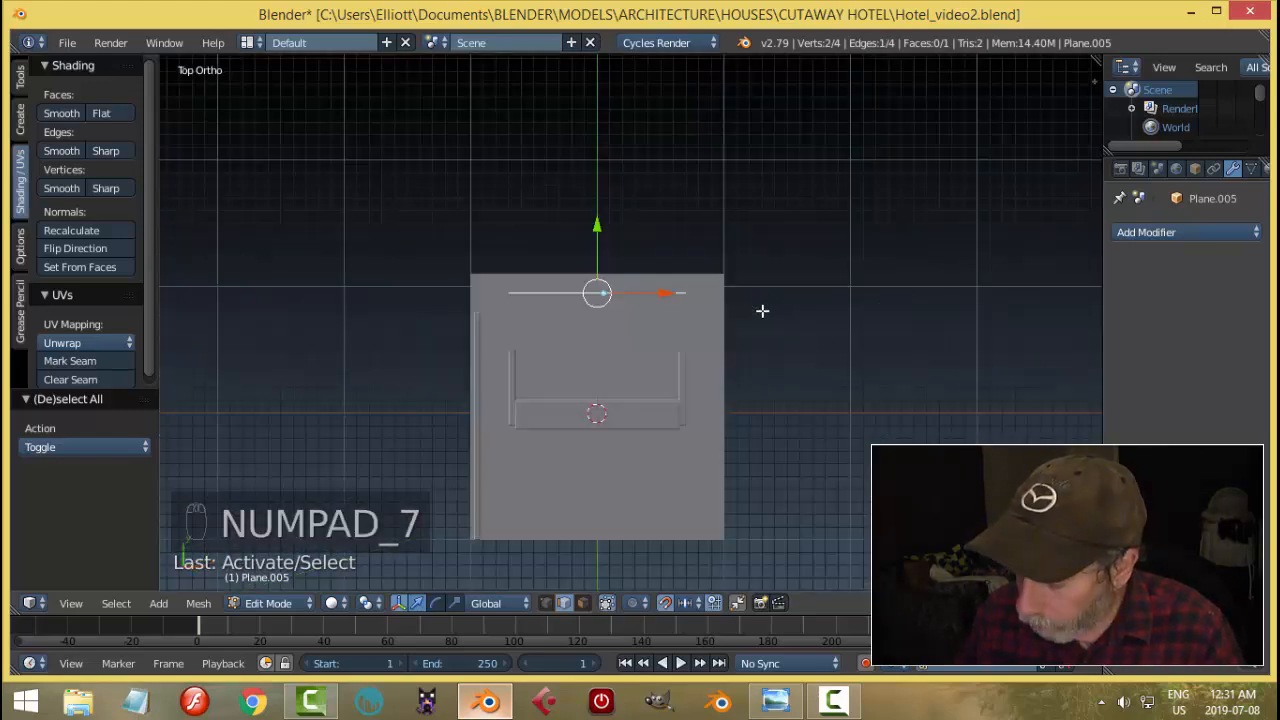
key(KP_1)
key(z)
click(943, 293)
scroll(578, 266, up, 4)
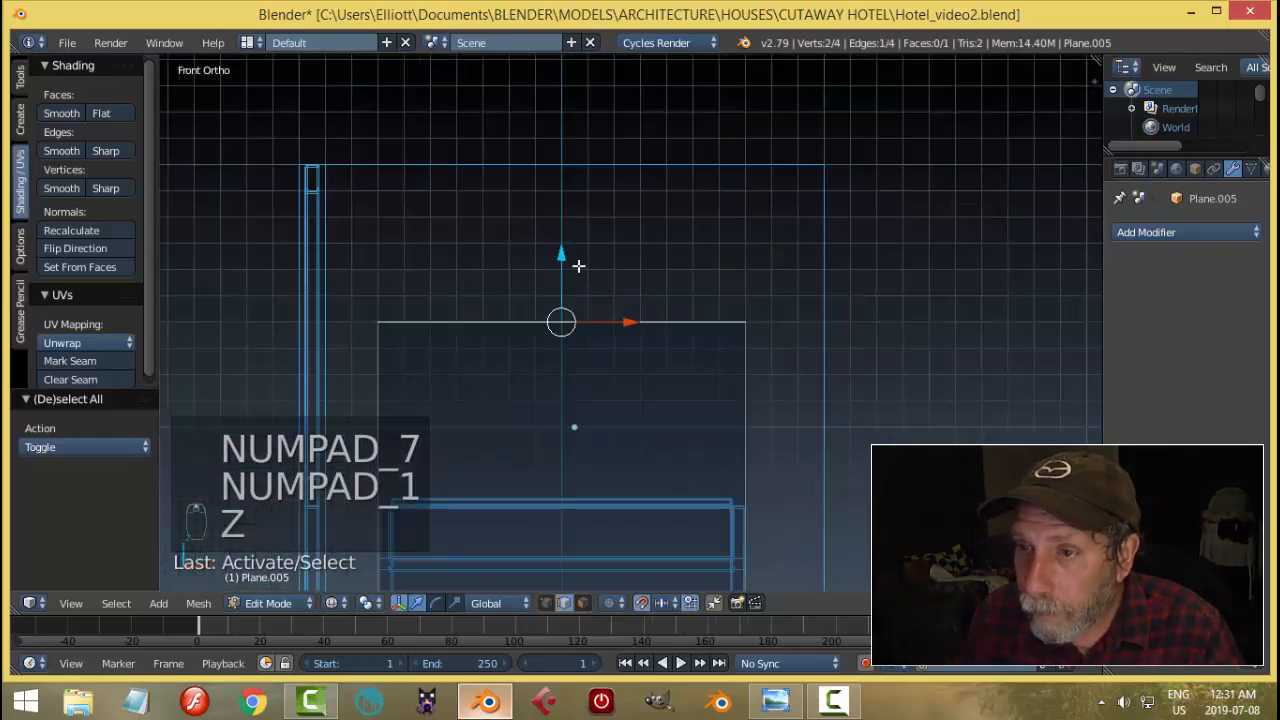
drag(558, 257, 555, 249)
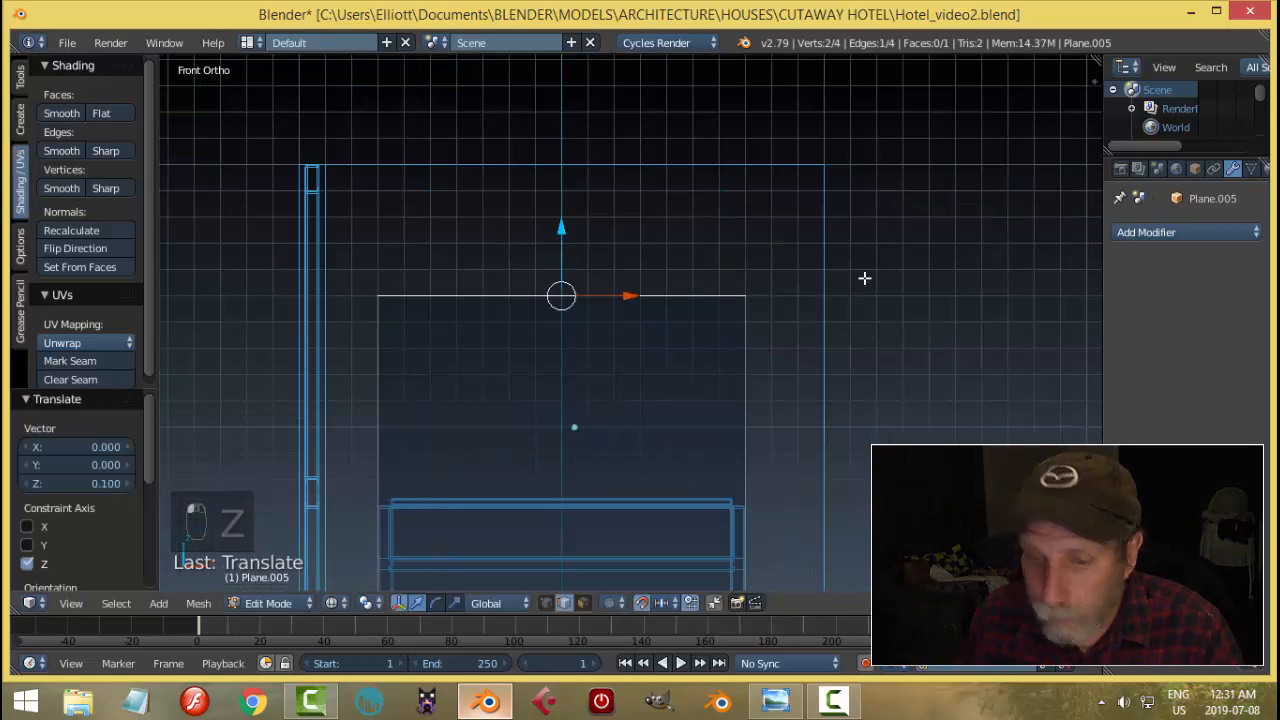
Step: Return to solid shading and select the panel's whole mesh, viewing it from the side
key(a)
middle_drag(863, 280, 786, 343)
key(z)
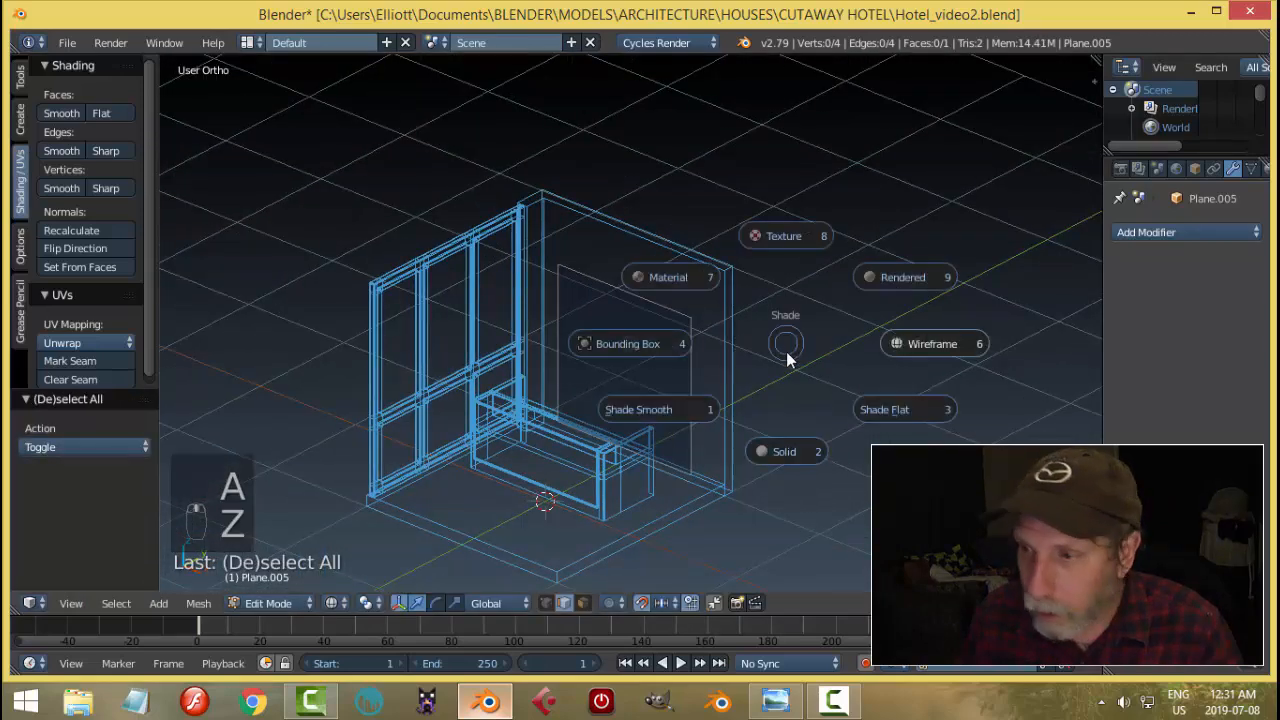
click(796, 440)
mouse_move(885, 384)
middle_down()
mouse_move(800, 391)
mouse_move(829, 374)
mouse_move(810, 440)
mouse_move(767, 441)
middle_up()
key(a)
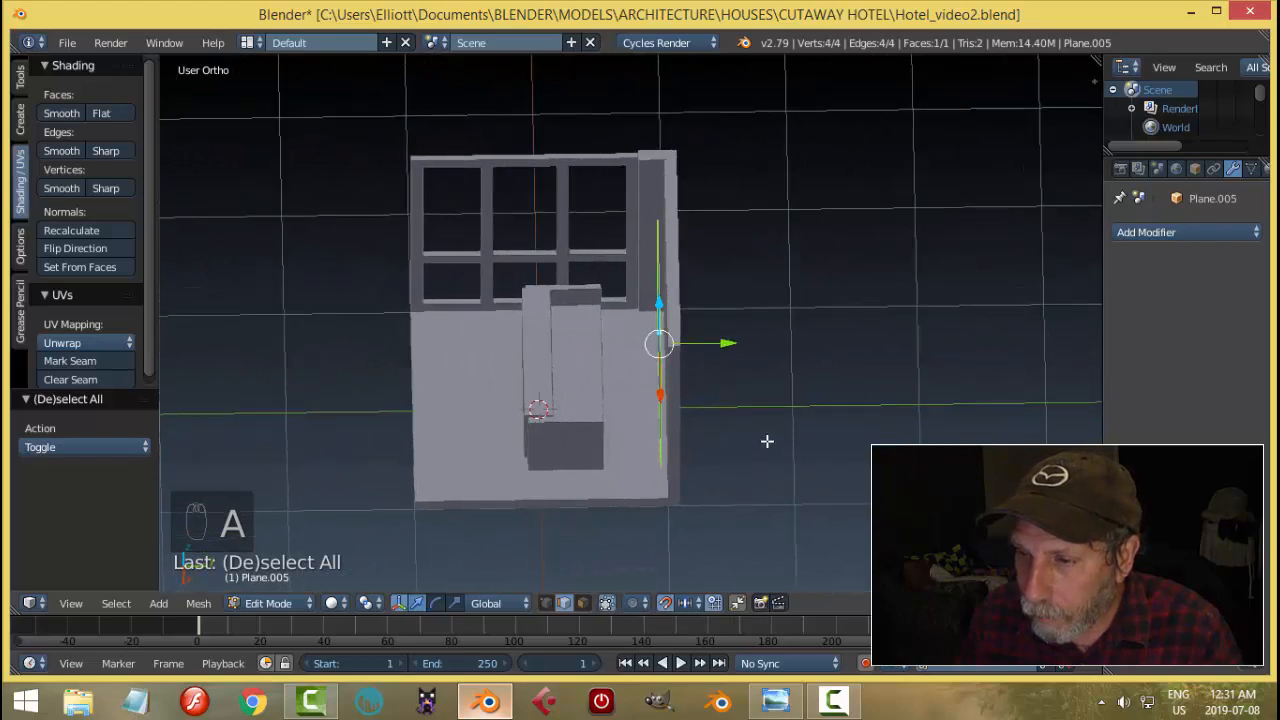
Step: Extrude the panel's face 0.100 along Y in wireframe right view to give it thickness
scroll(767, 441, up, 4)
key(KP_3)
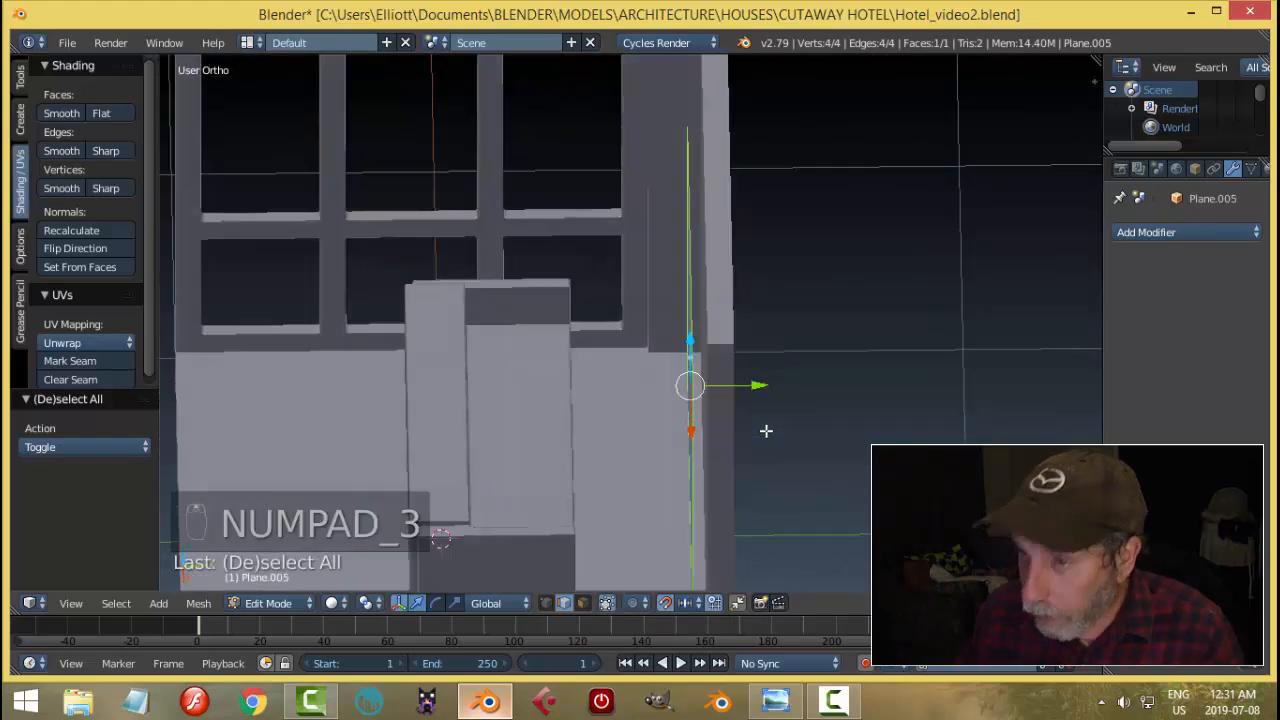
key(z)
click(874, 437)
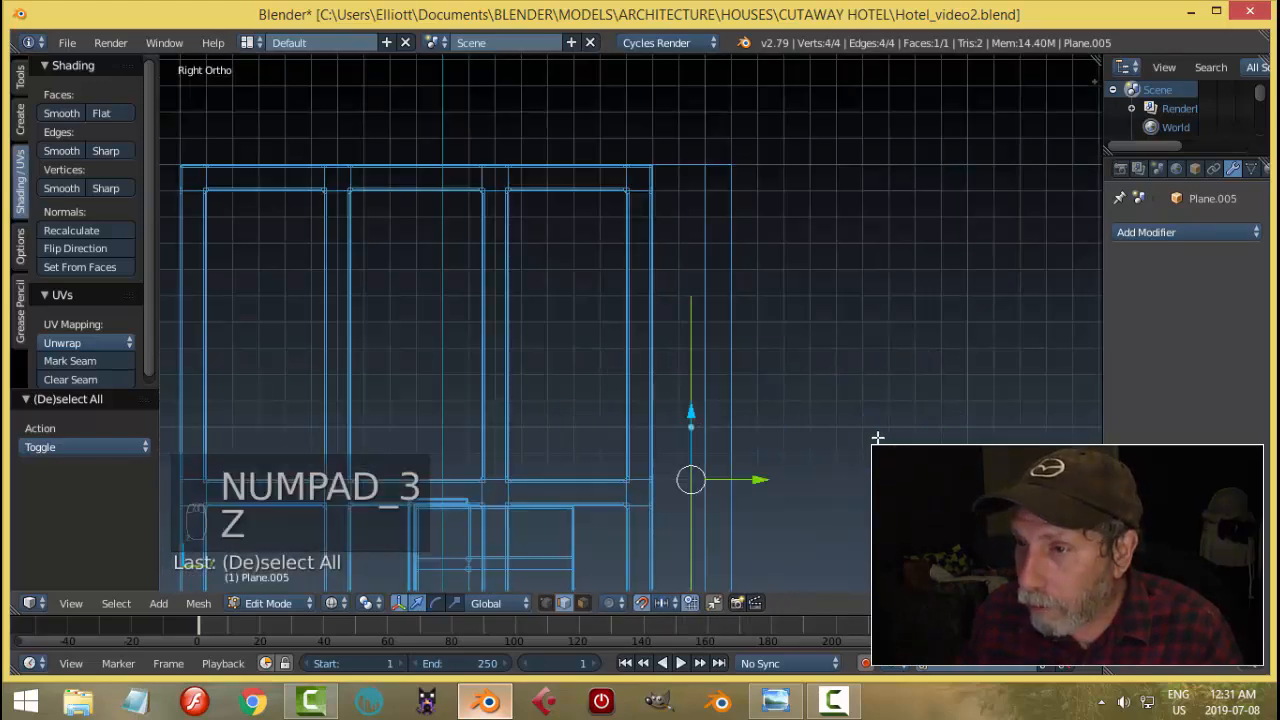
scroll(697, 217, up, 4)
scroll(697, 228, down, 2)
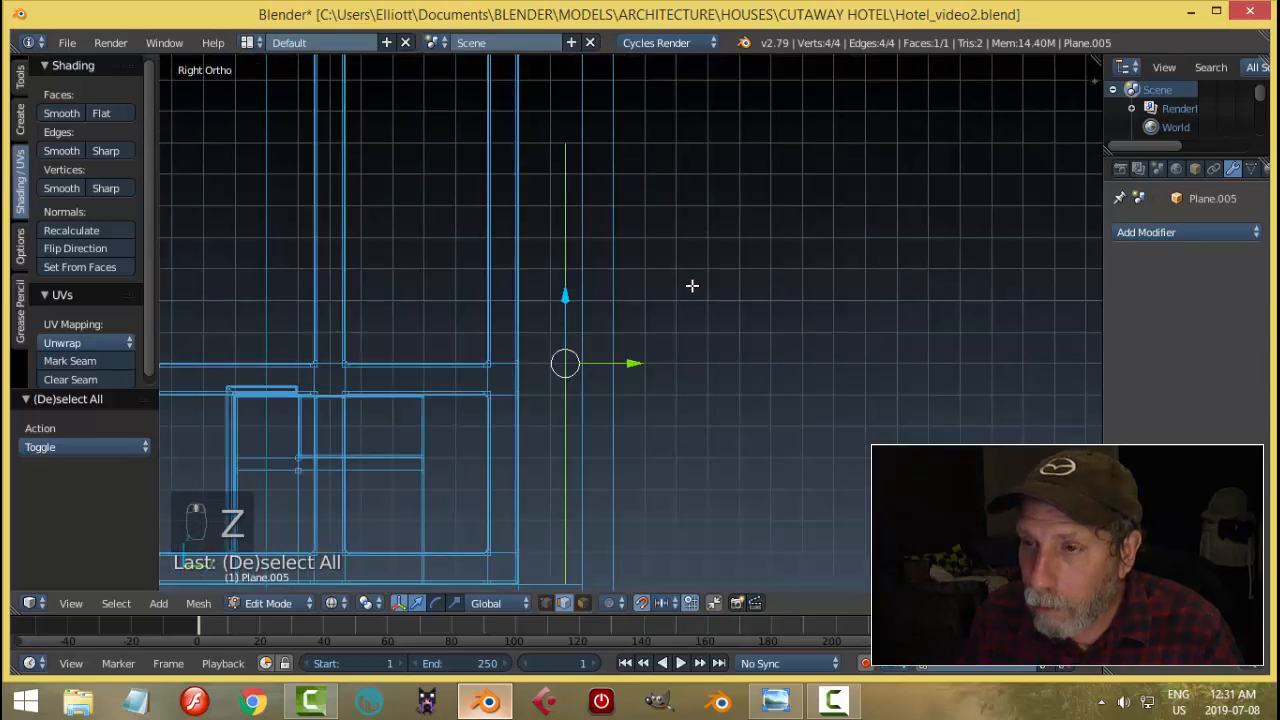
shift+middle_drag(691, 286, 691, 344)
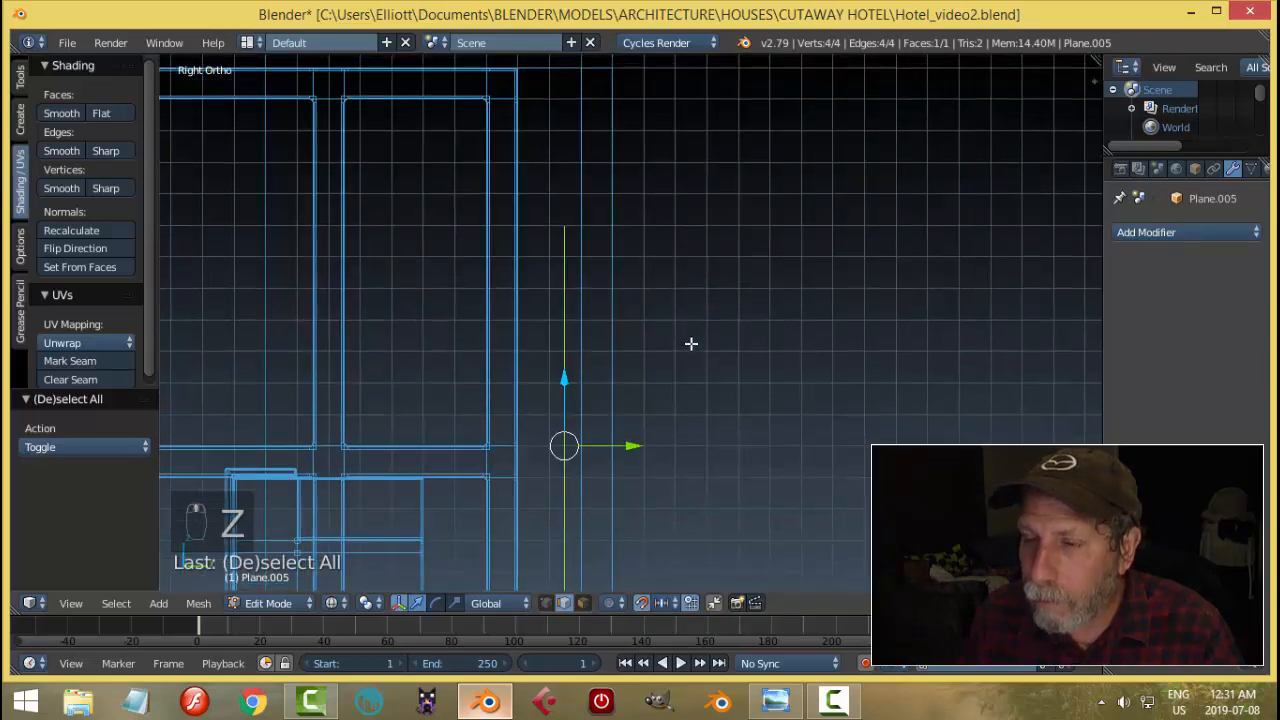
drag(633, 447, 651, 447)
key(e)
right_click(662, 449)
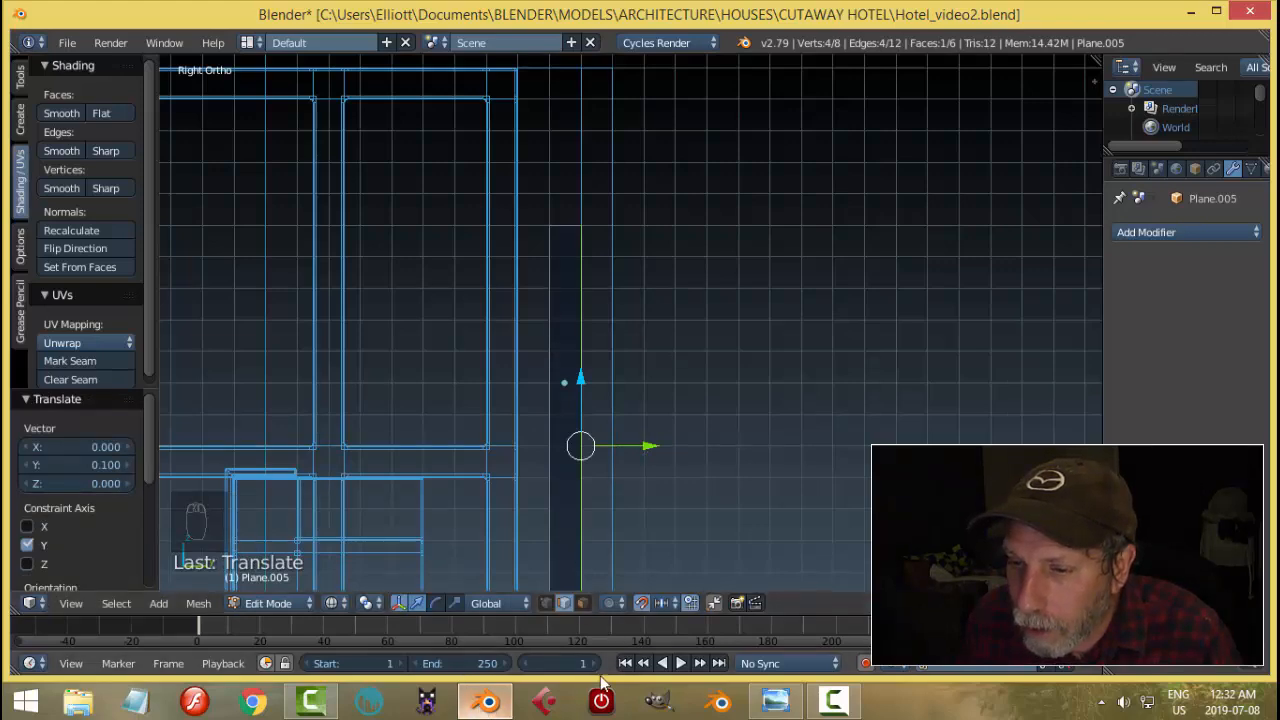
Step: View the thickened panel in solid shading in Object Mode, compare it with the reference image in Windows Photo Viewer, and return to Blender
key(Tab)
click(775, 385)
middle_drag(786, 363, 838, 381)
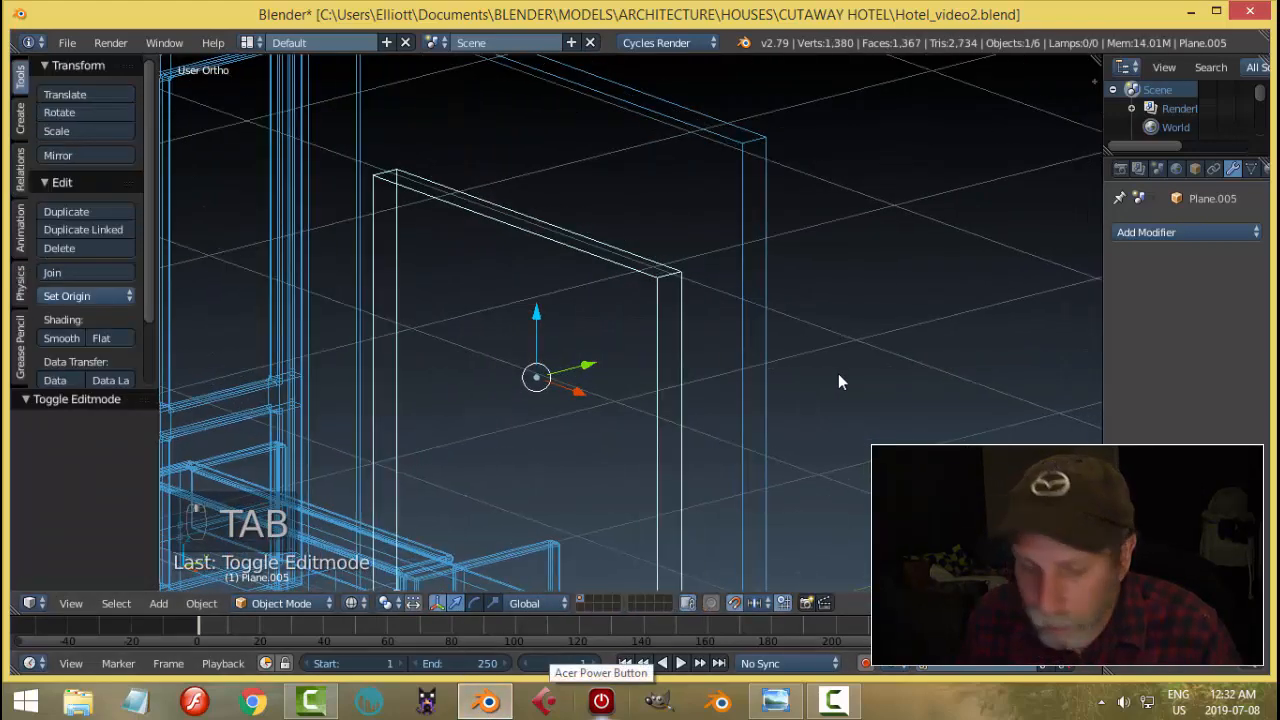
key(z)
click(855, 483)
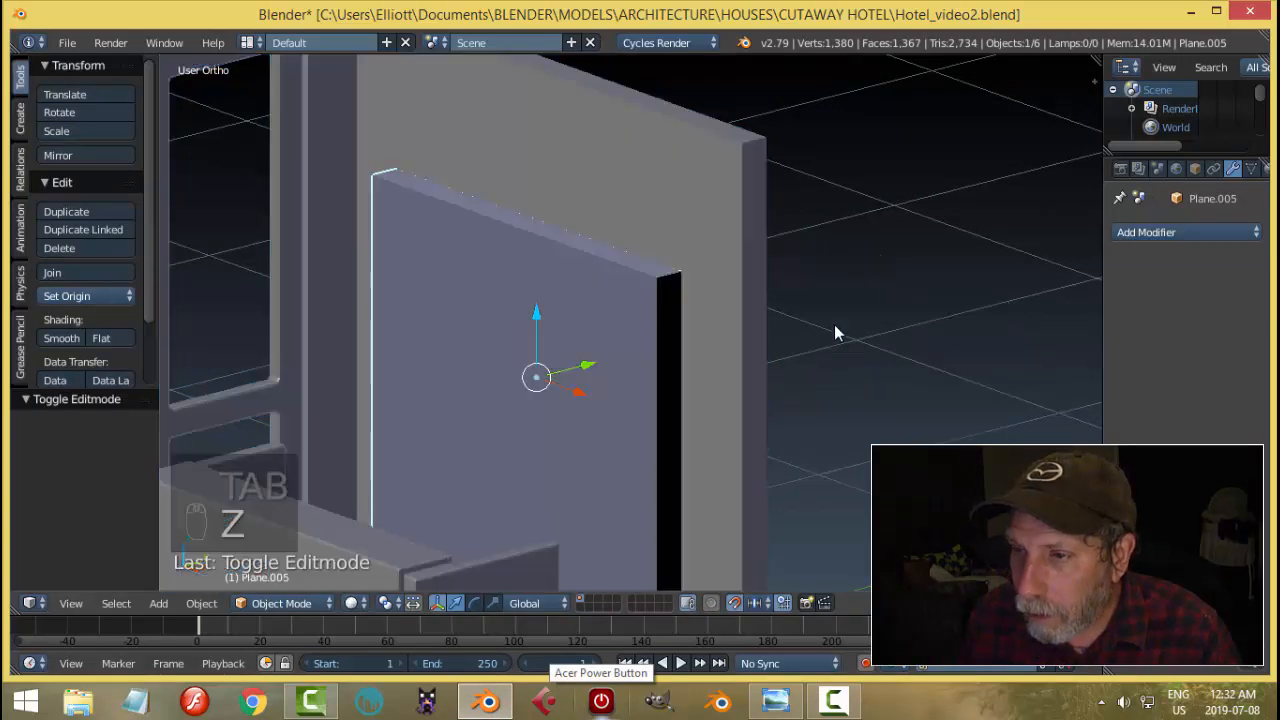
scroll(899, 371, down, 5)
middle_drag(757, 400, 799, 651)
click(777, 701)
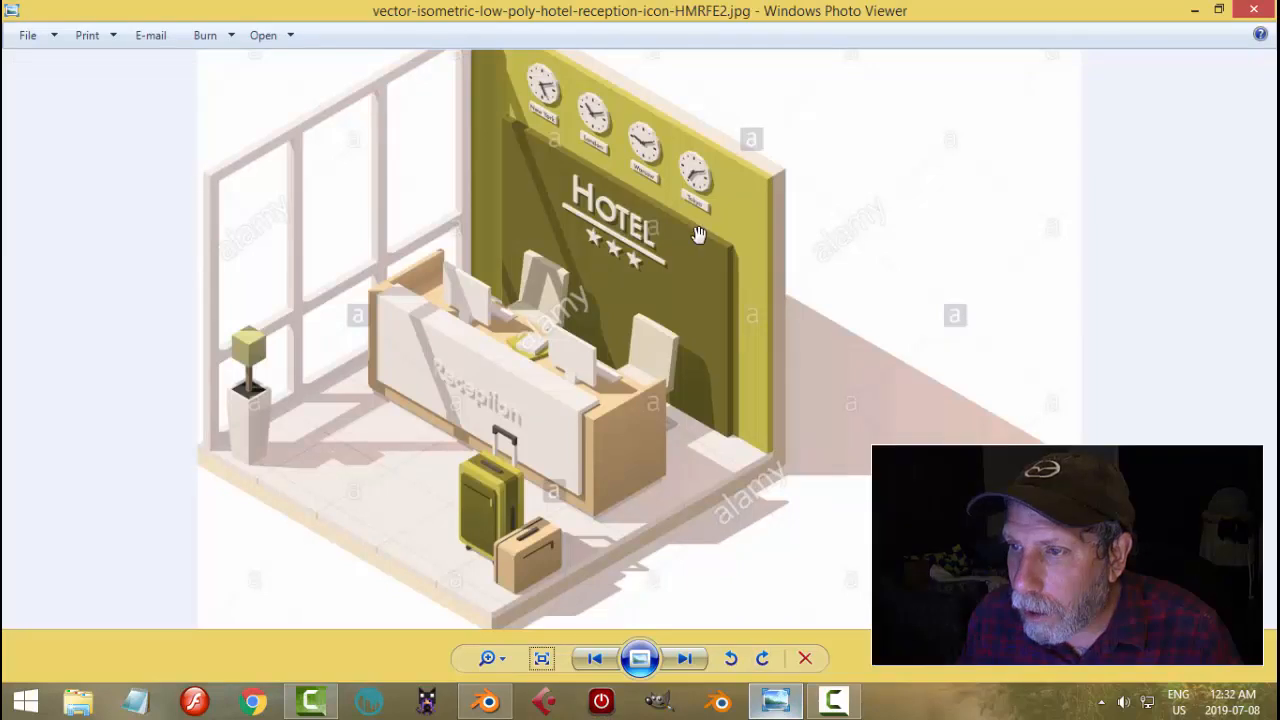
click(487, 701)
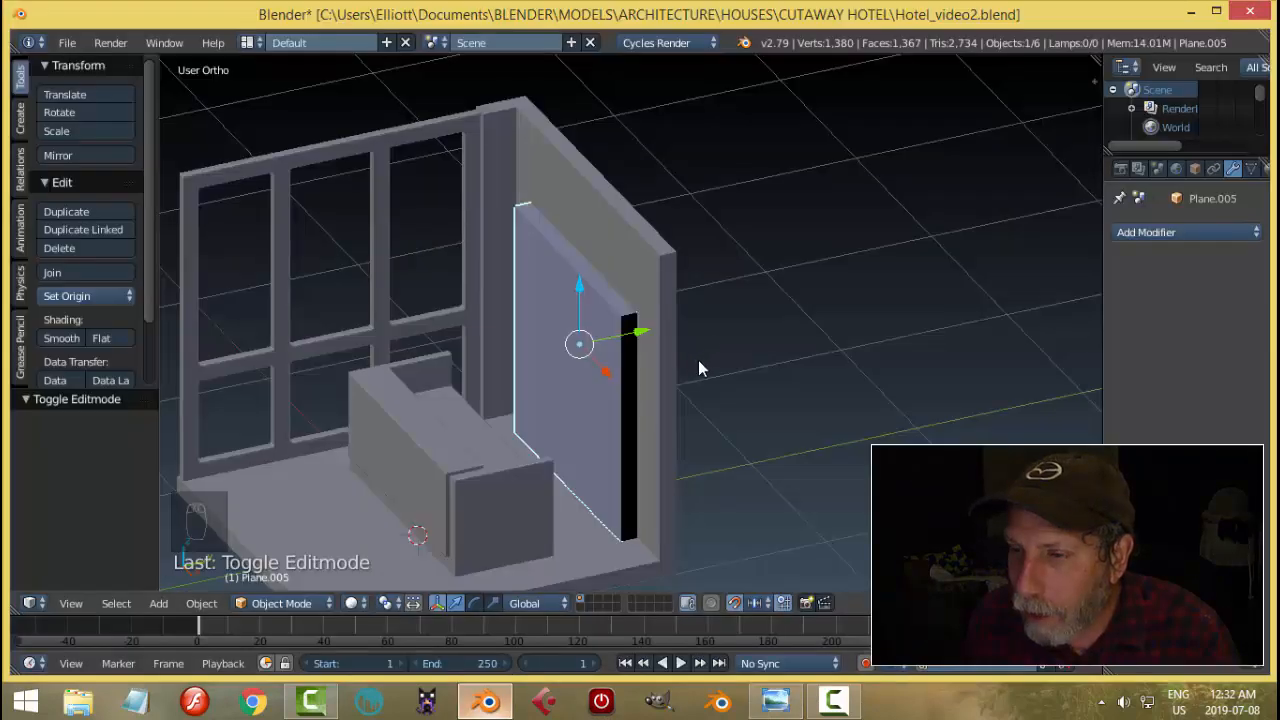
Step: Select the panel's entire mesh, make its normals consistent, and clear the selection
key(Tab)
click(789, 354)
key(a)
key(a)
key(a)
key(a)
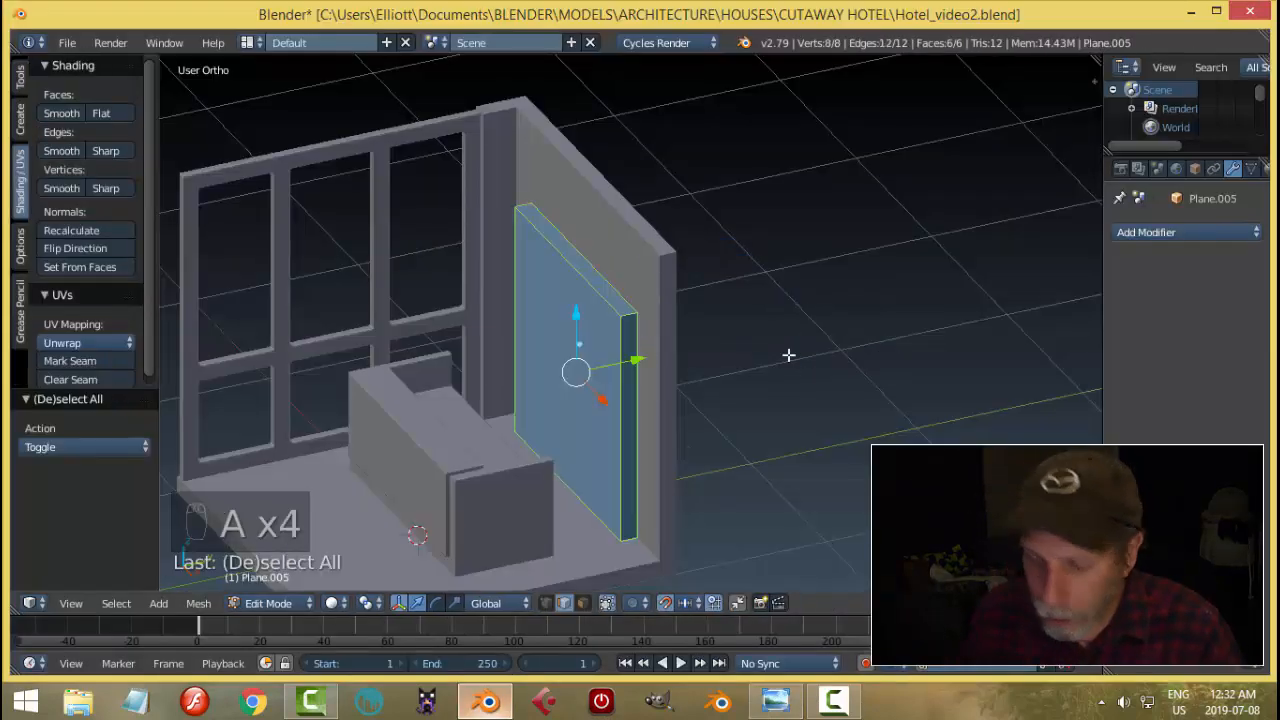
key(ctrl+n)
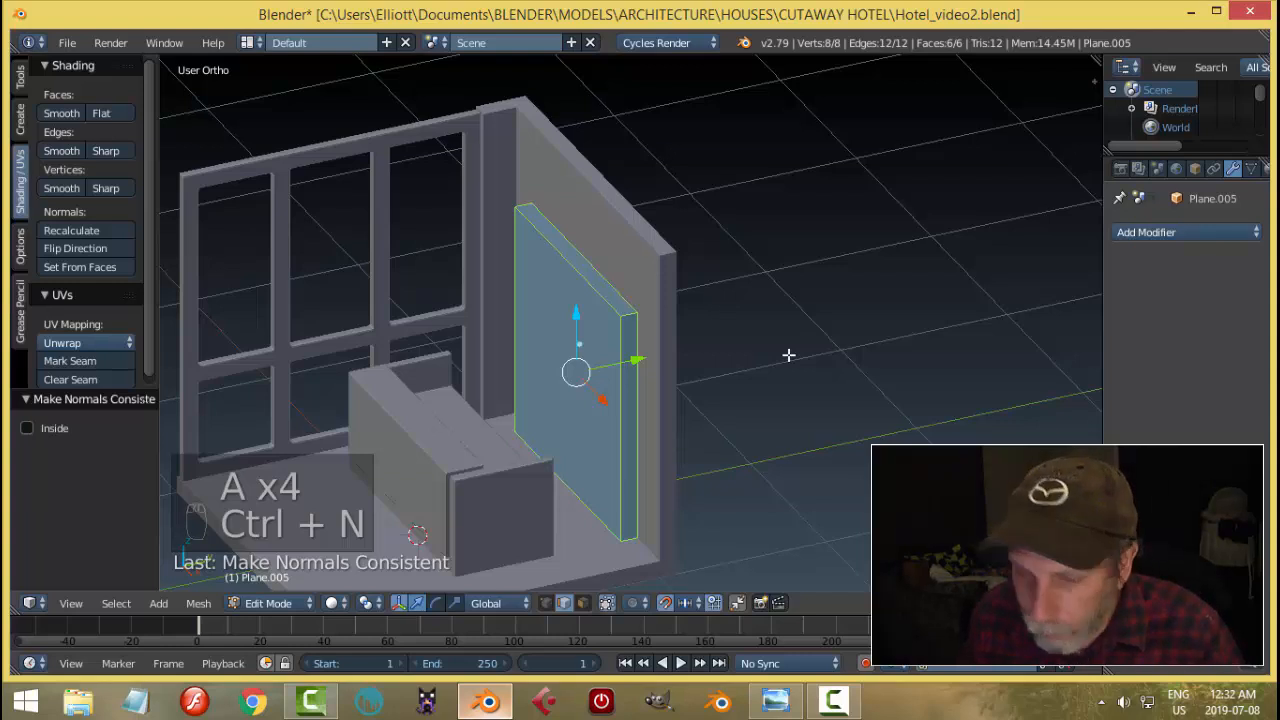
key(a)
Step: Move the panel's front face along Y toward the wall in wireframe right view, reducing the panel to about half its thickness
key(ctrl+Tab)
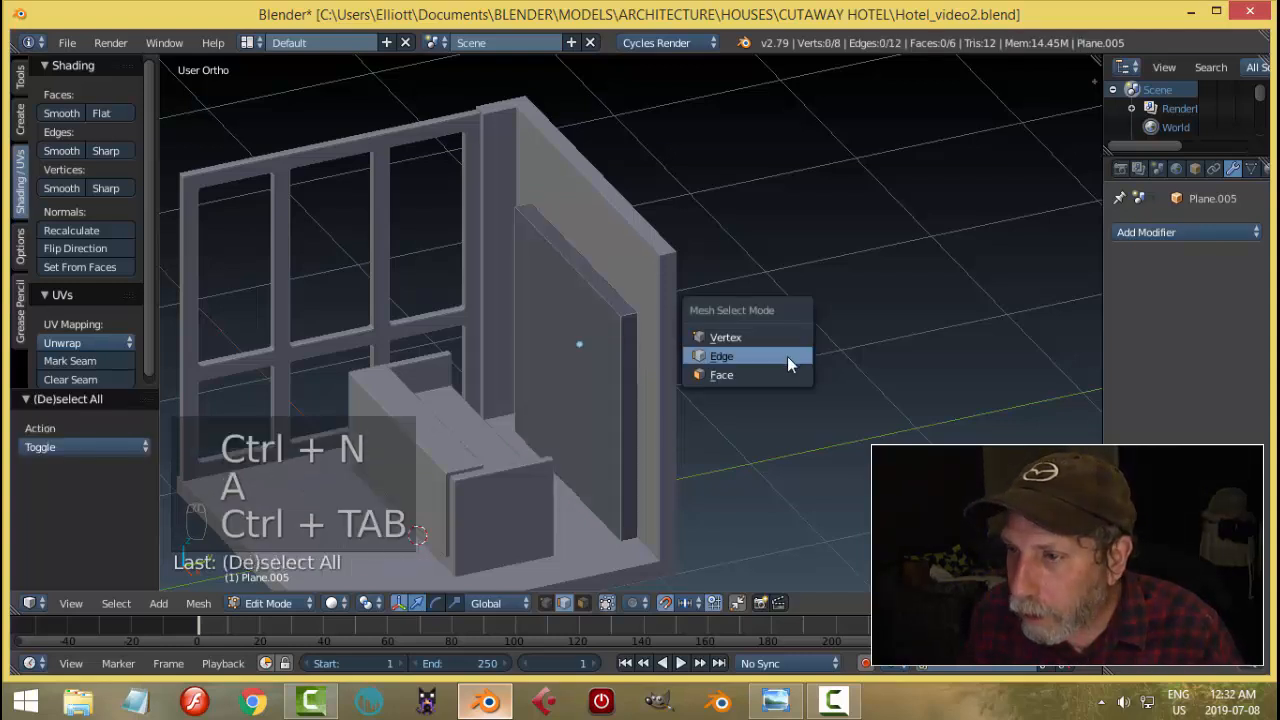
click(710, 374)
key(KP_3)
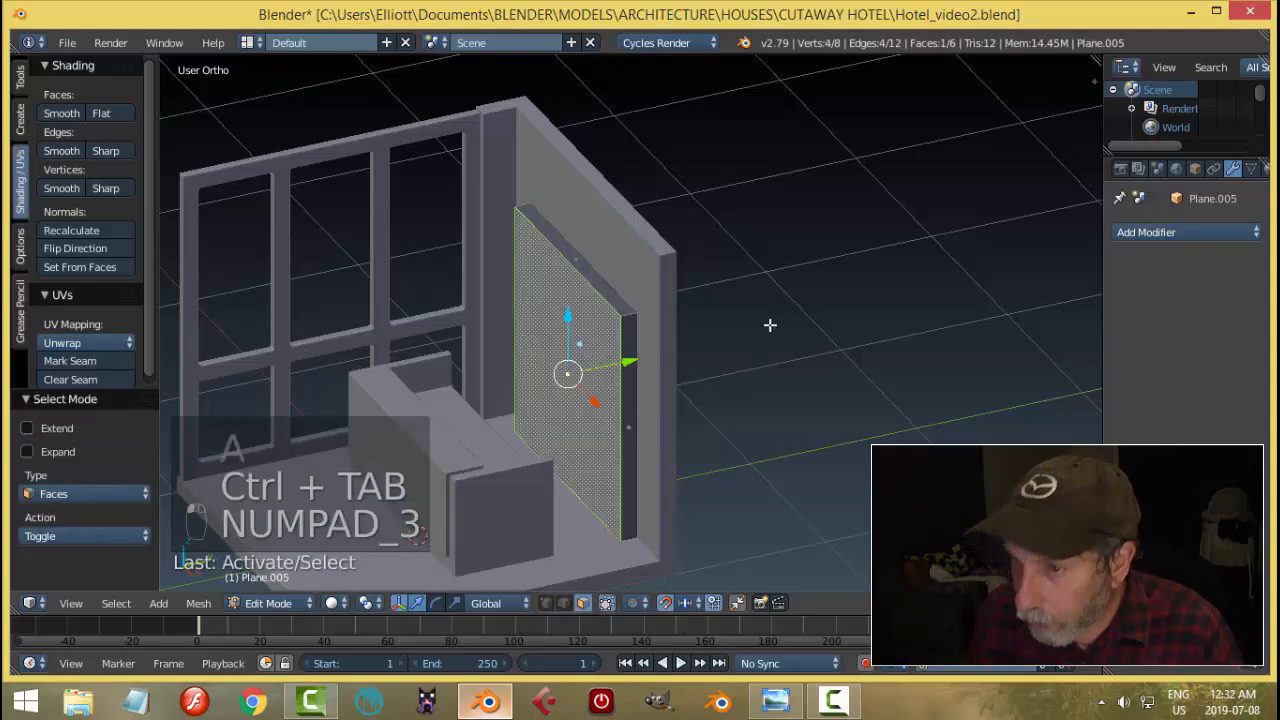
key(z)
click(785, 332)
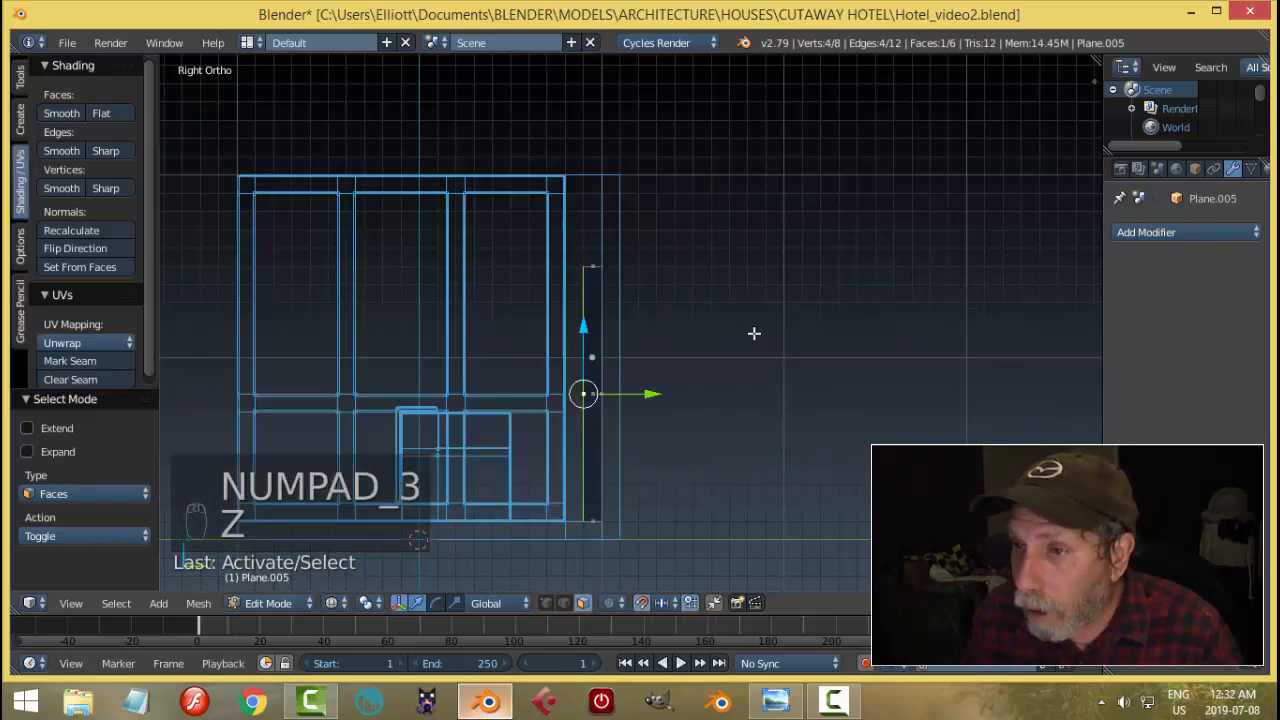
scroll(720, 335, up, 5)
scroll(709, 310, up, 7)
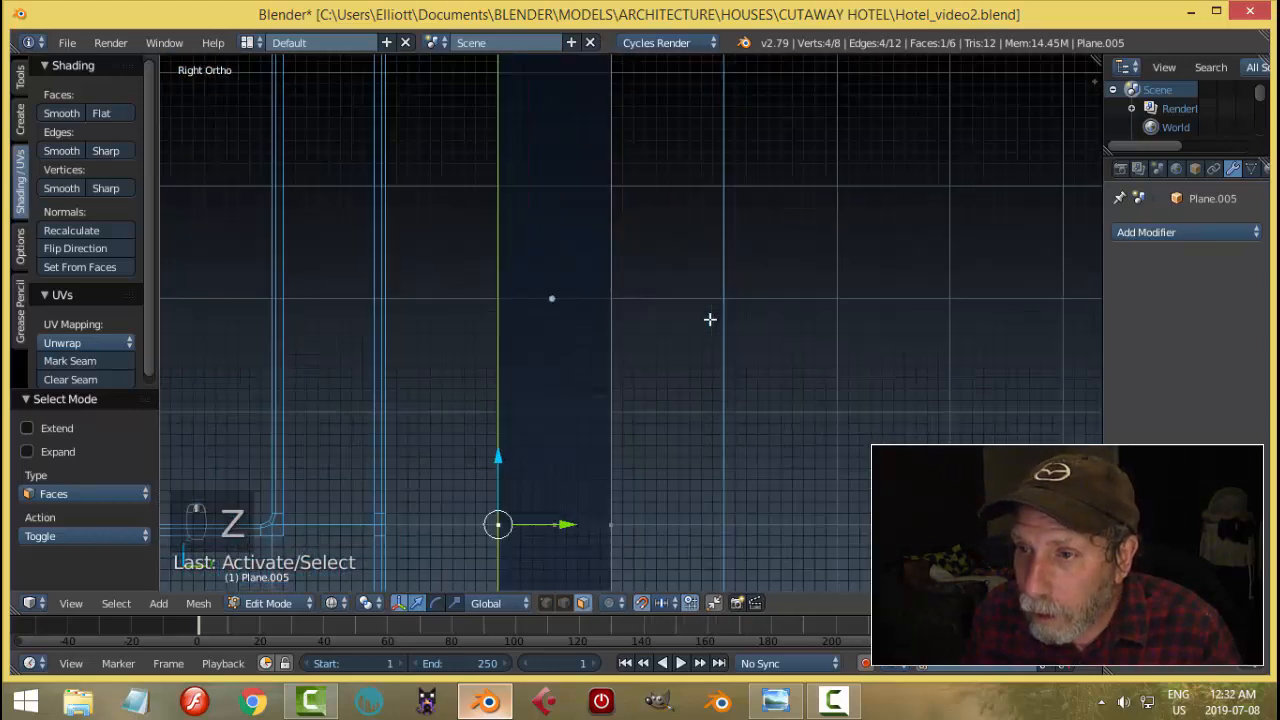
shift+middle_drag(653, 422, 726, 180)
scroll(726, 235, up, 3)
scroll(725, 238, up, 3)
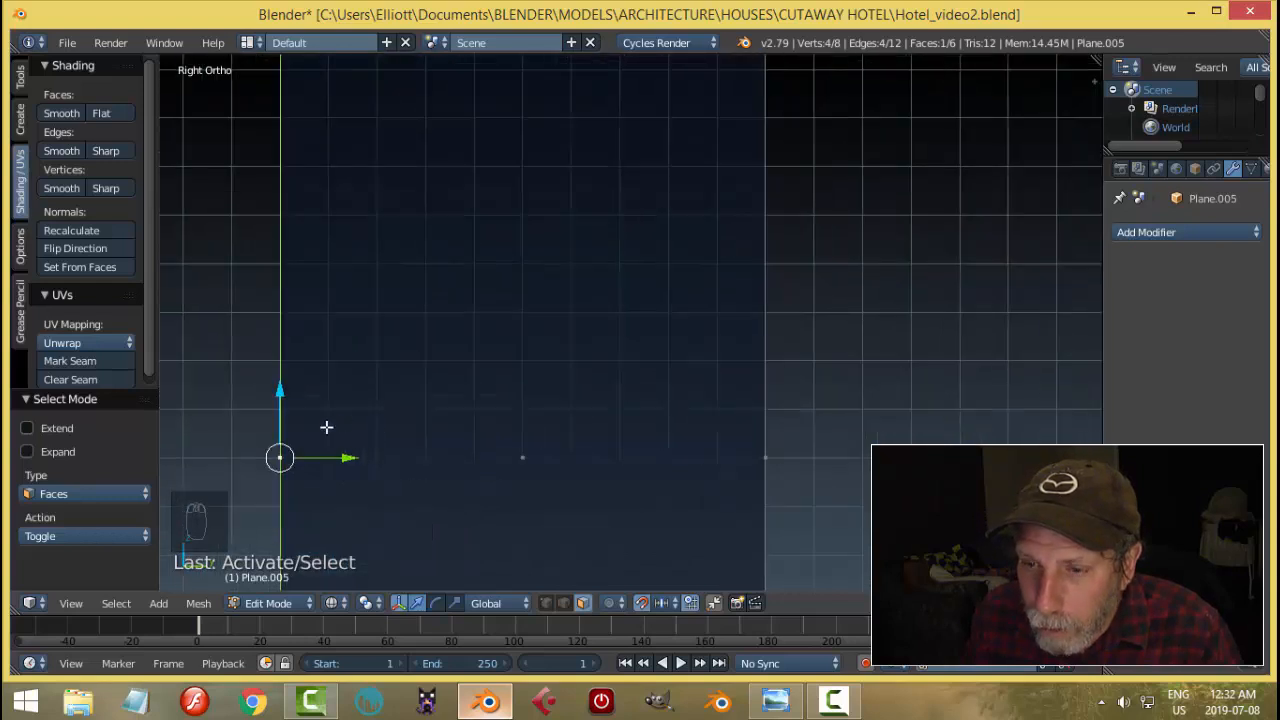
key(g)
key(y)
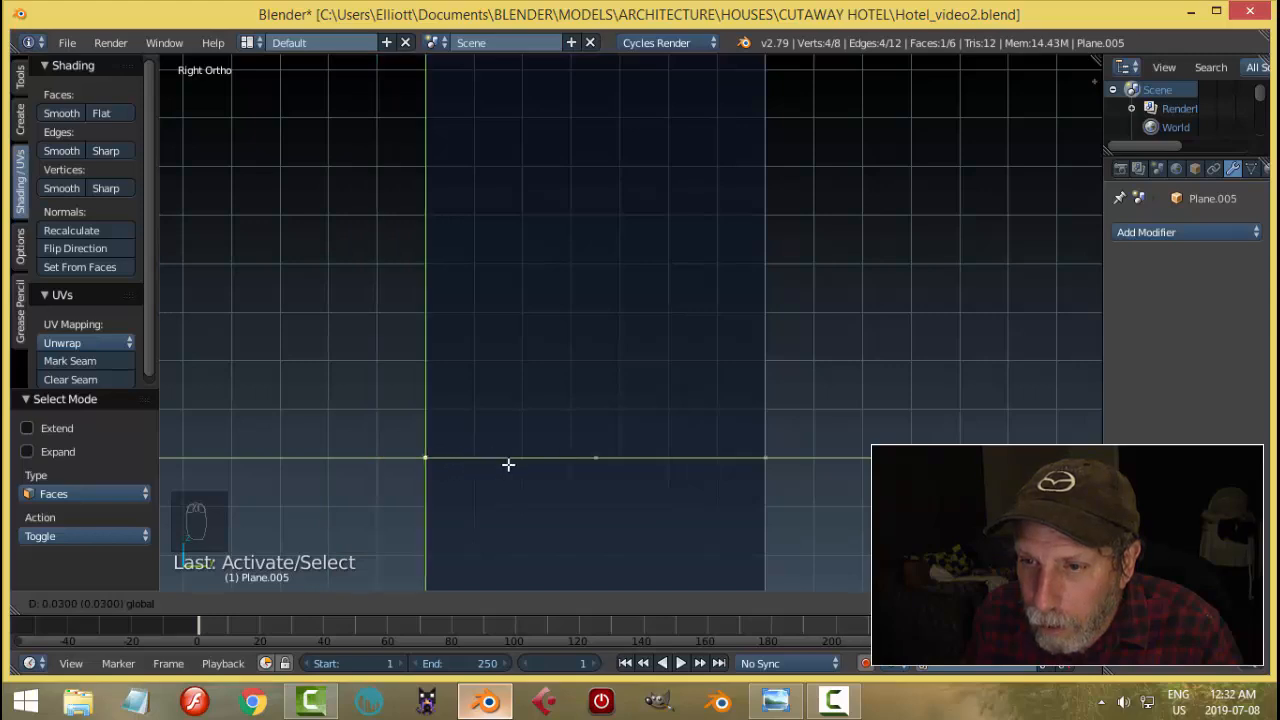
click(577, 471)
key(a)
Step: Return to Object Mode in solid shading, deselect everything, and inspect the thinner panel at an angle
scroll(707, 438, down, 4)
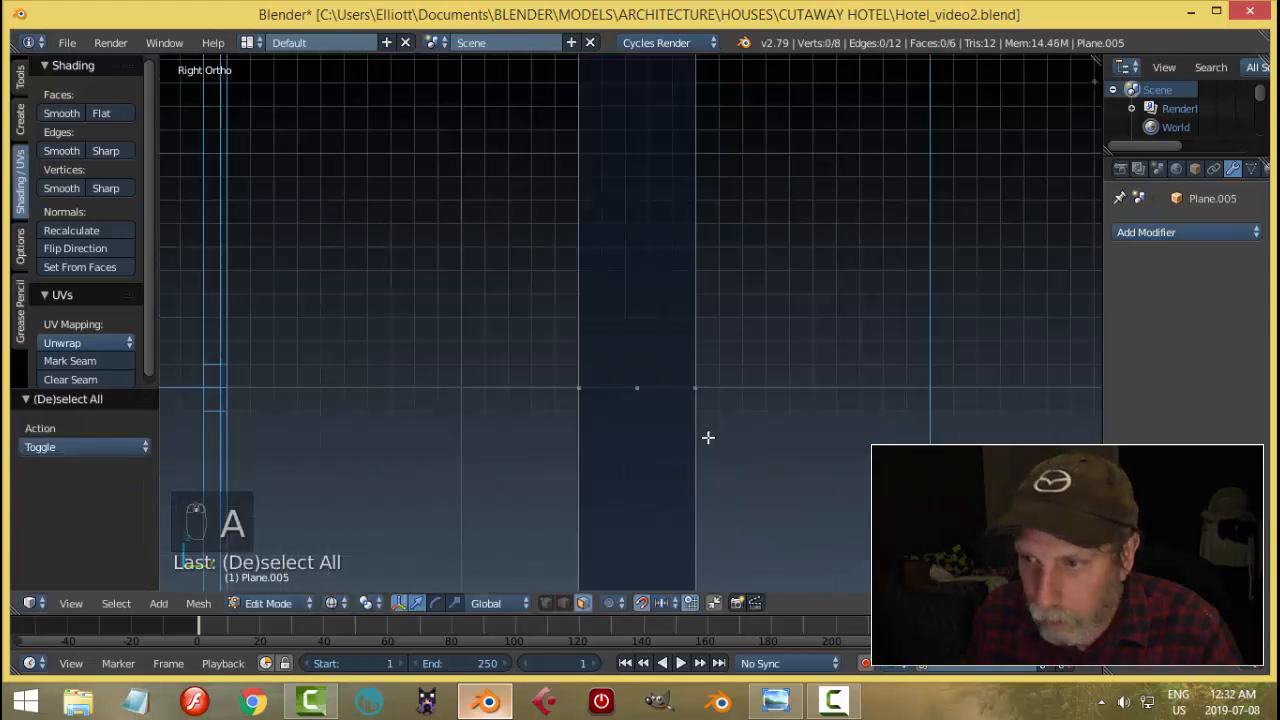
key(z)
click(700, 549)
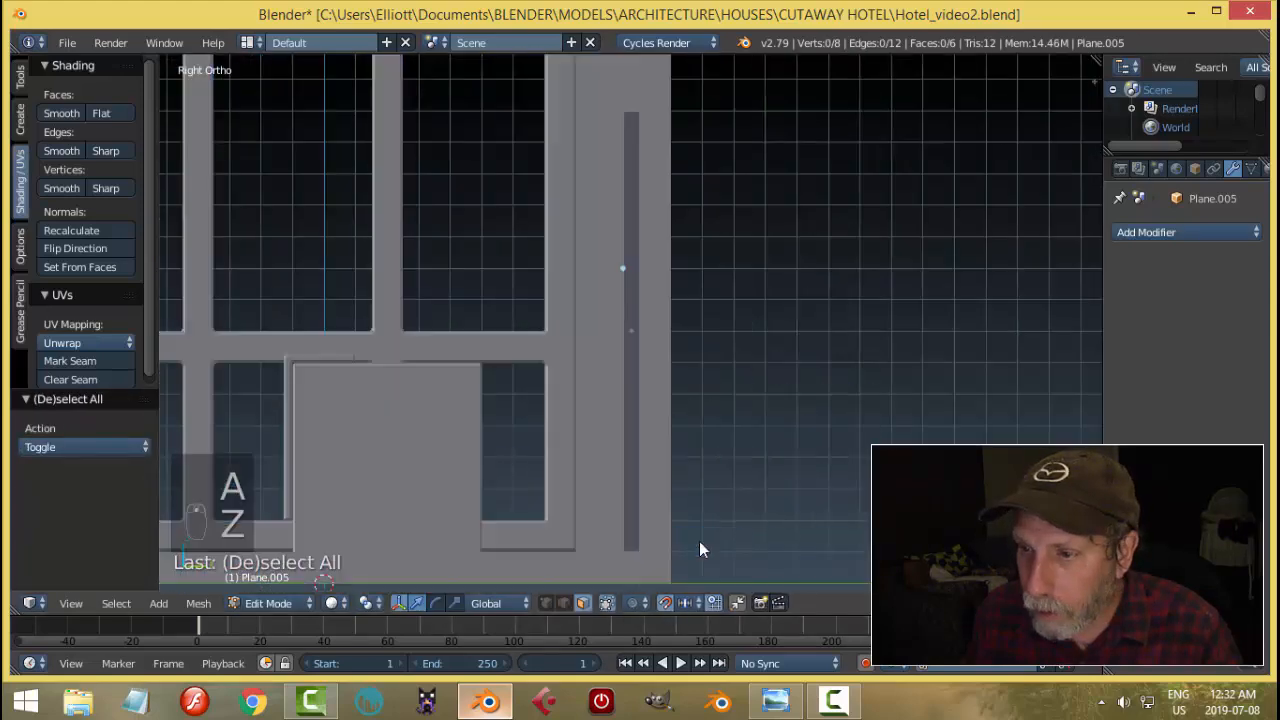
mouse_move(700, 549)
middle_down()
mouse_move(789, 409)
mouse_move(789, 446)
mouse_move(806, 417)
mouse_move(749, 417)
mouse_move(854, 397)
mouse_move(837, 391)
middle_up()
key(Tab)
click(771, 376)
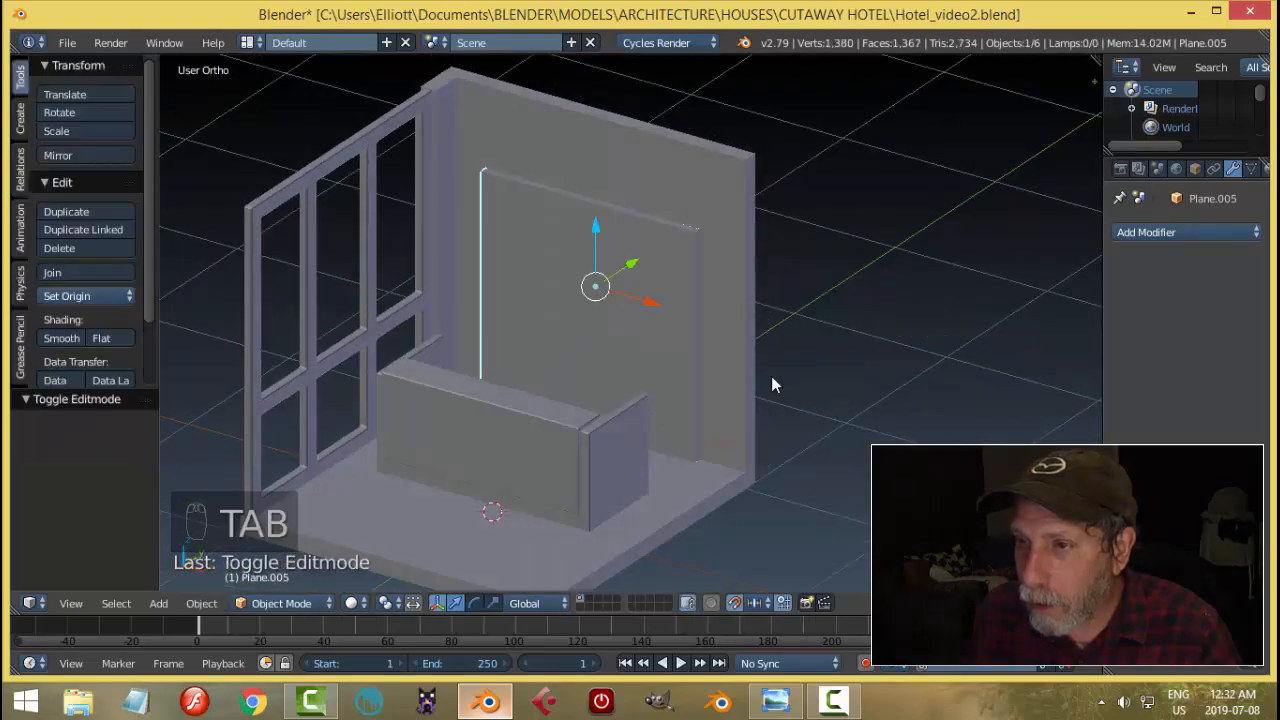
key(a)
key(a)
scroll(792, 354, down, 3)
middle_drag(792, 354, 724, 352)
scroll(726, 361, up, 4)
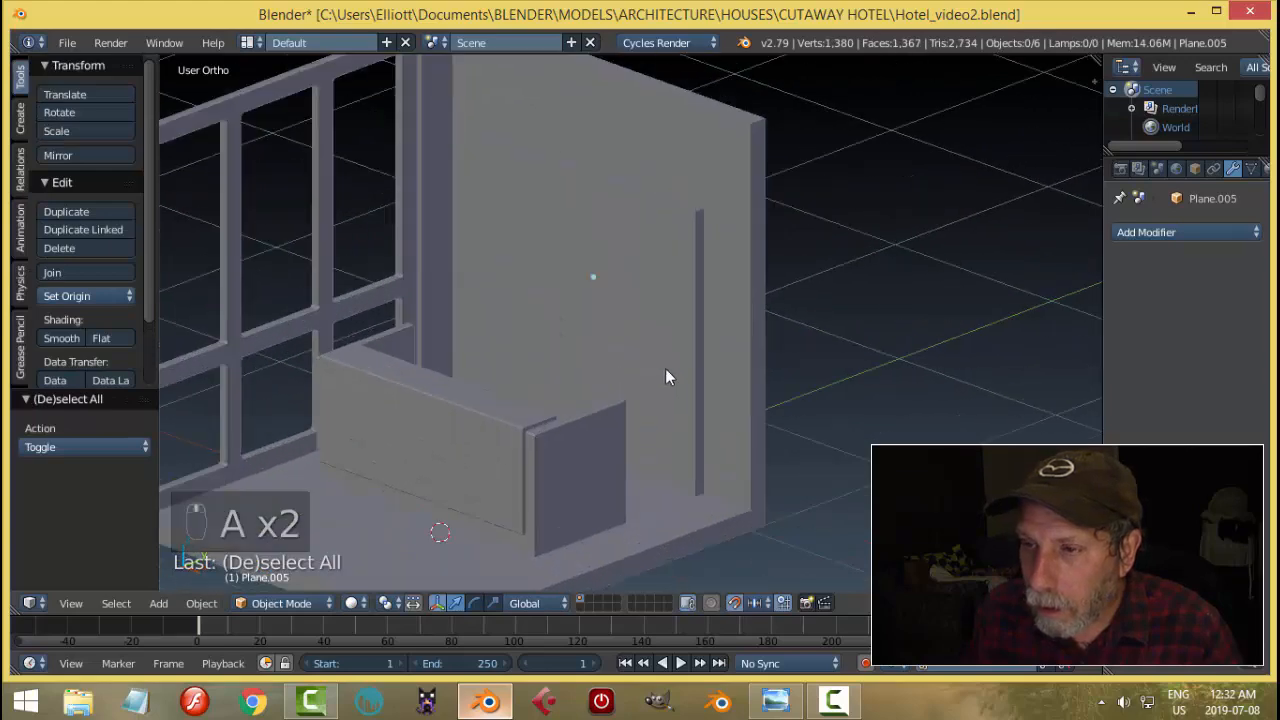
Step: Copy the bevel modifier from the desk's front piece to the wall panel by linking modifiers, and clear the selection
right_click(625, 306)
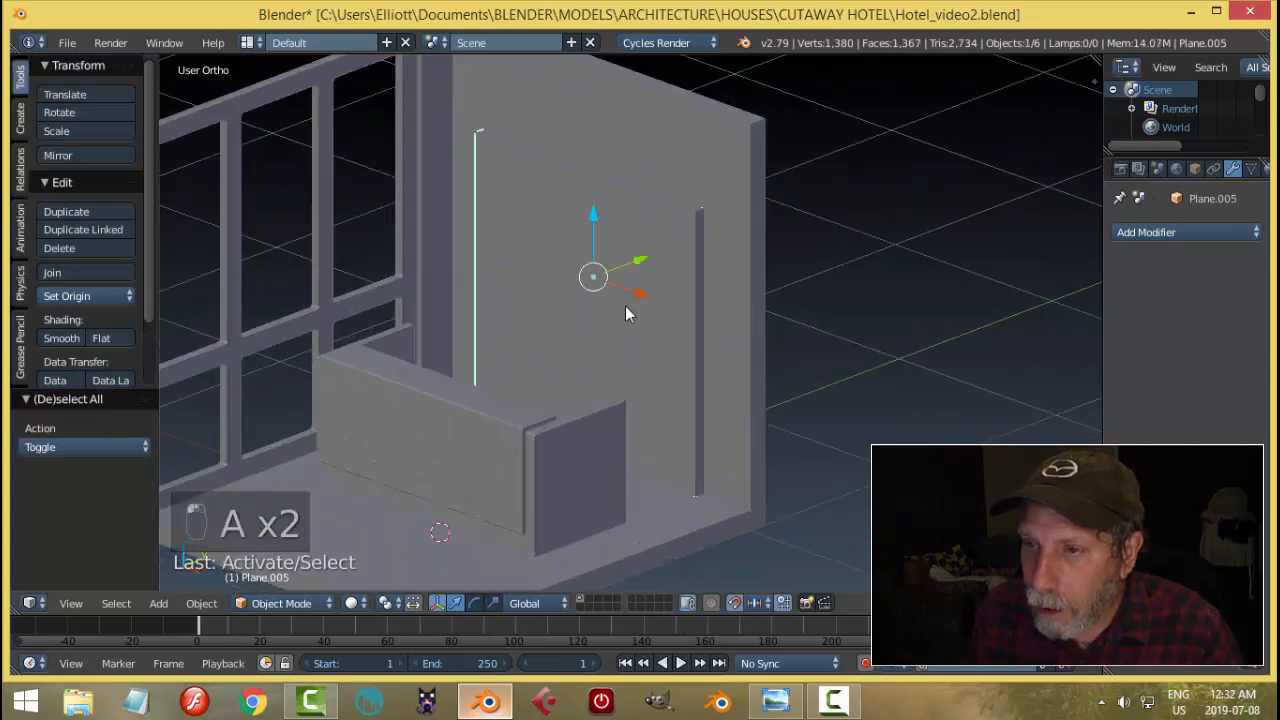
shift+right_click(464, 444)
key(ctrl+l)
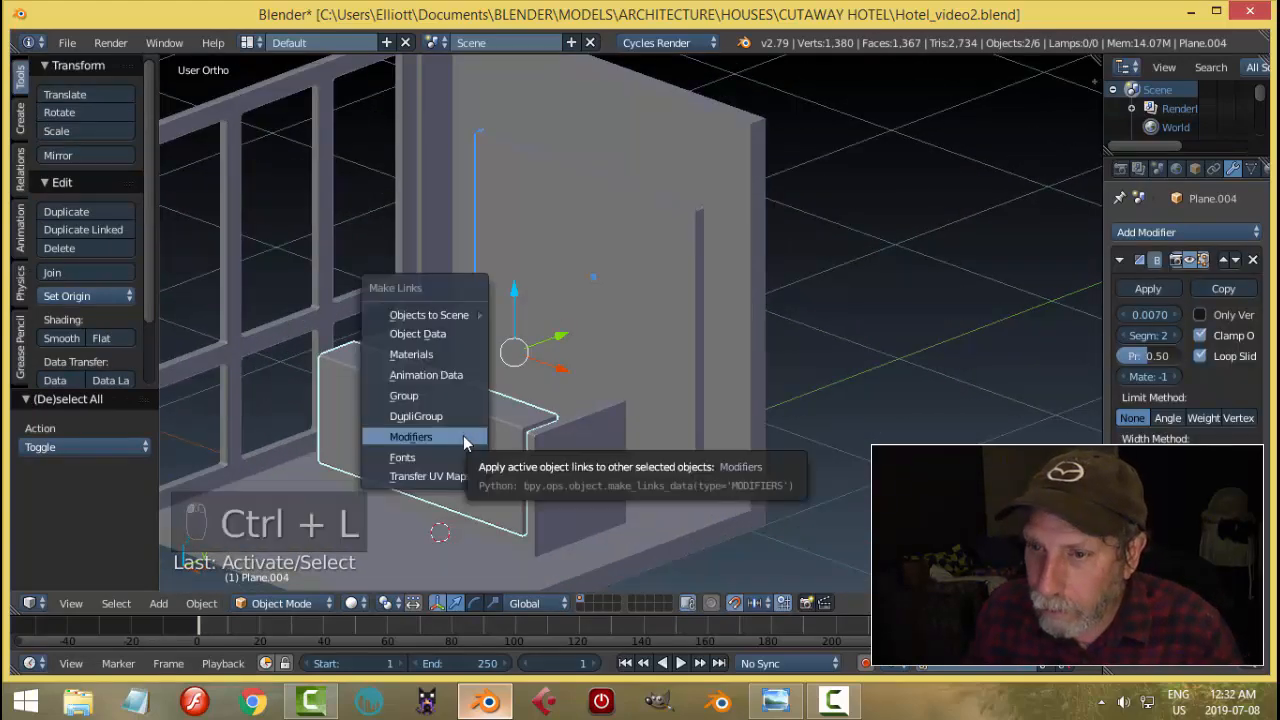
click(463, 435)
key(a)
middle_drag(825, 318, 604, 397)
scroll(636, 268, down, 2)
scroll(636, 284, down, 3)
Step: Duplicate the floor's top face in Edit Mode and scale the copy down to a small square
right_click(604, 397)
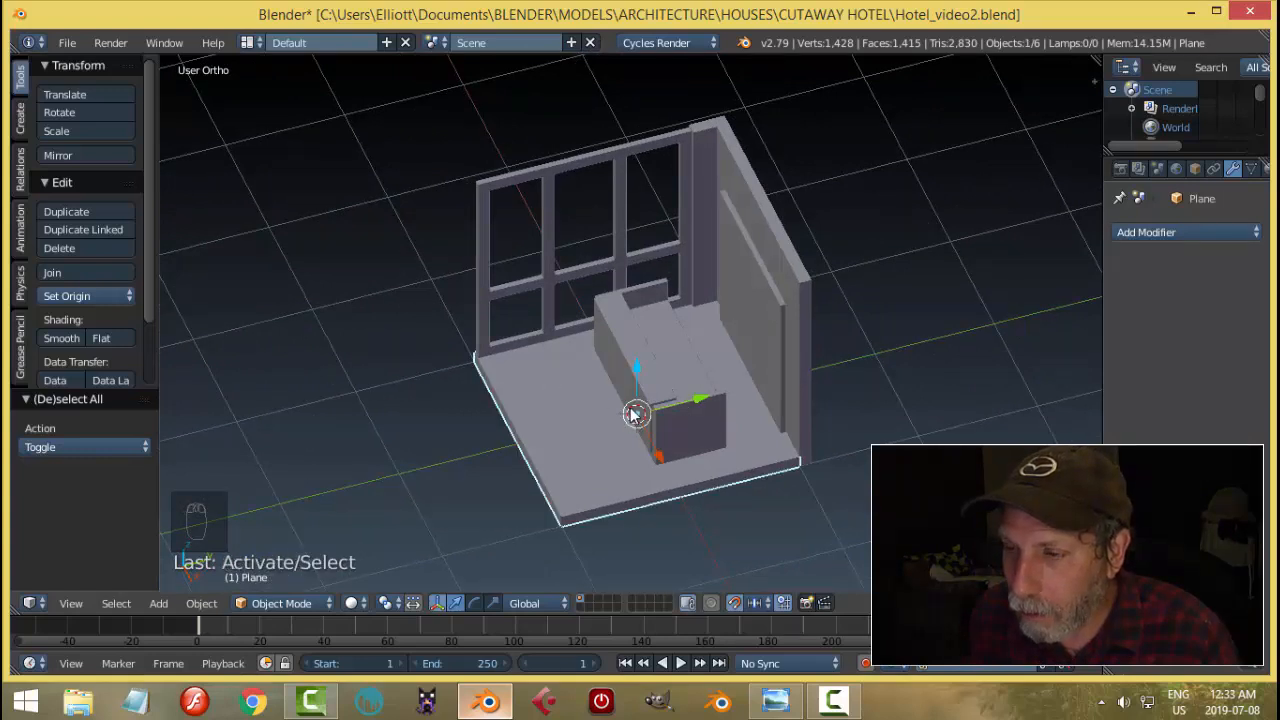
key(Tab)
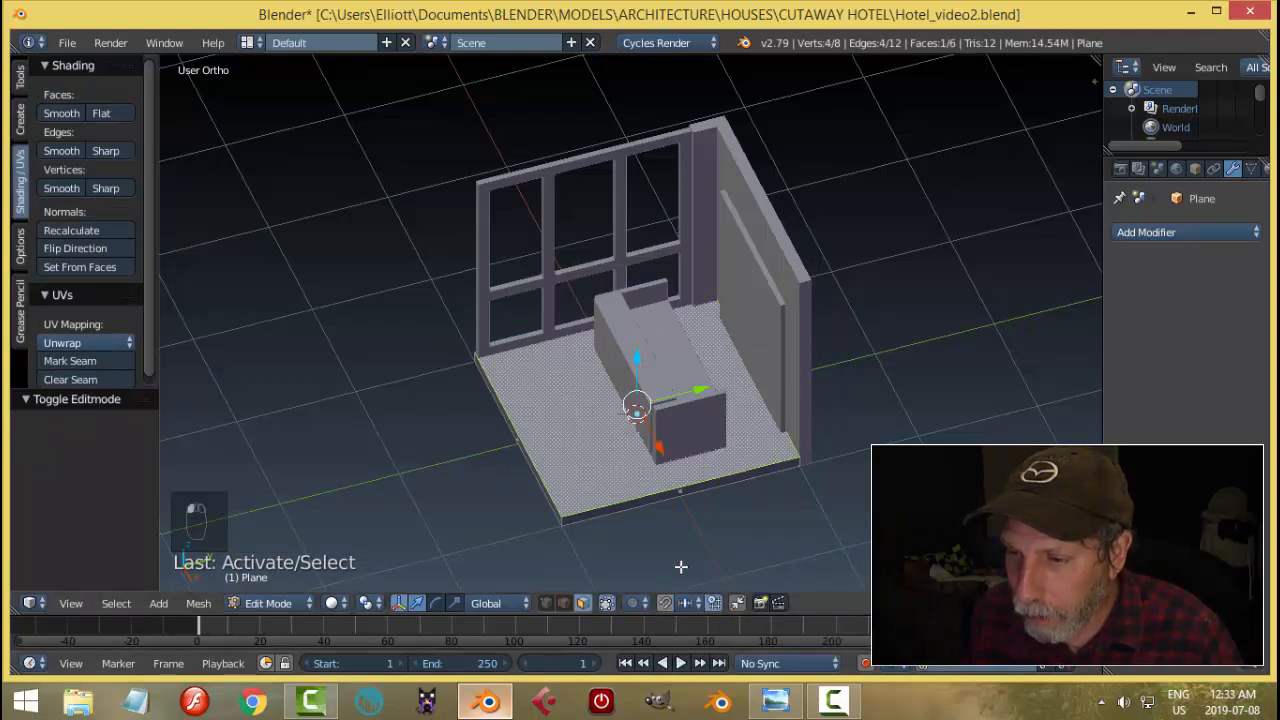
key(shift+d)
key(s)
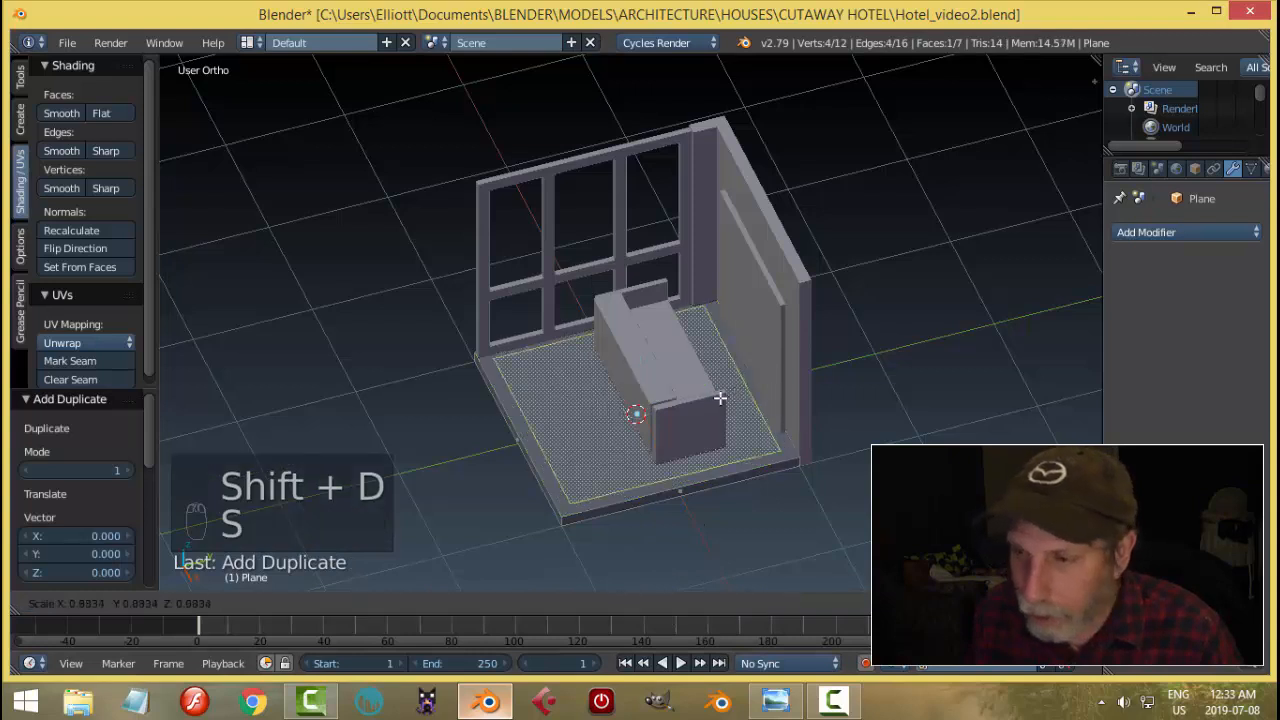
click(665, 408)
Step: Move the small face -0.630 along Y, shrink it slightly, and place it in the floor's corner by the window with X and Y moves
drag(694, 391, 597, 423)
key(s)
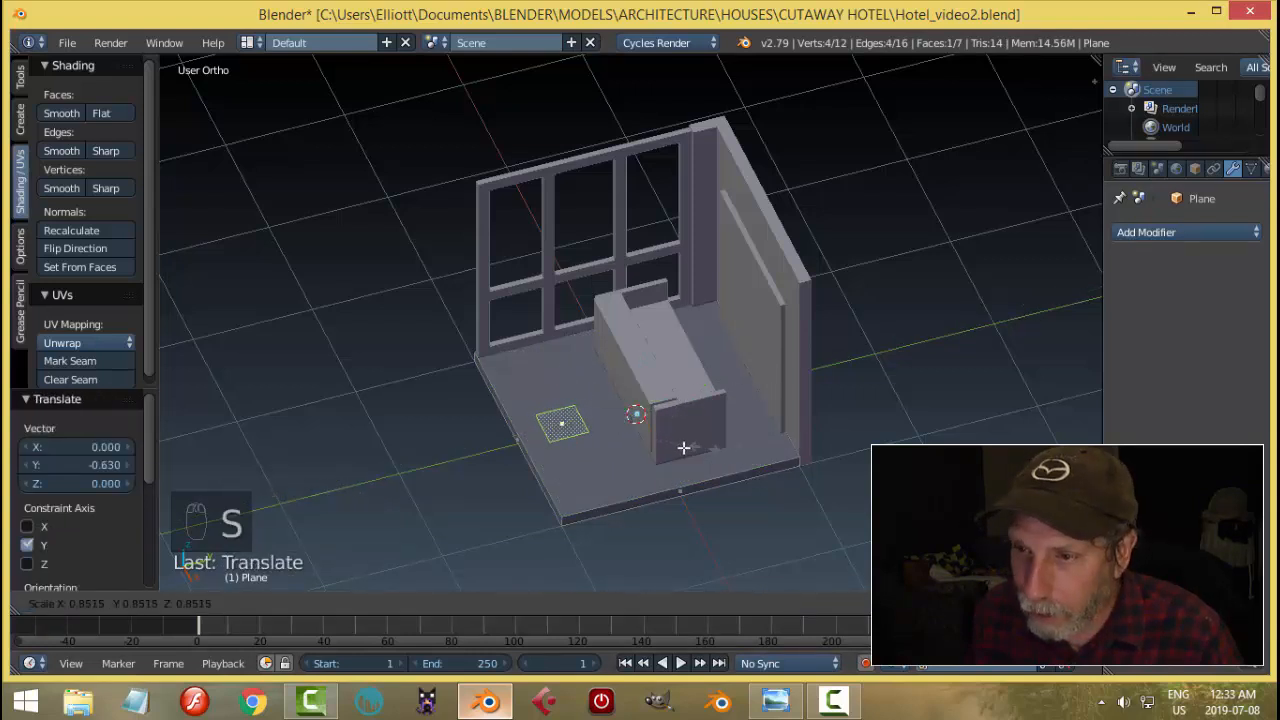
click(663, 449)
drag(579, 467, 560, 397)
drag(595, 353, 580, 371)
Step: Separate the small square face into its own object and set its origin to geometry
key(p)
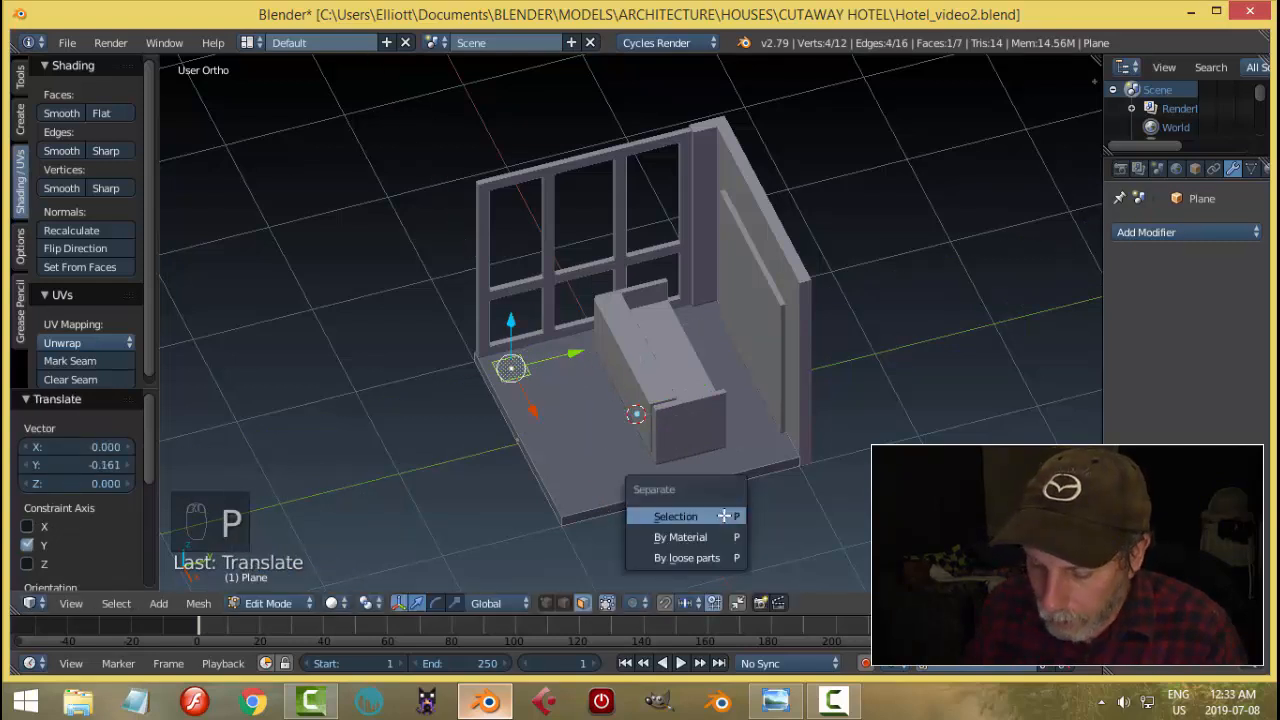
click(724, 516)
key(Tab)
click(583, 524)
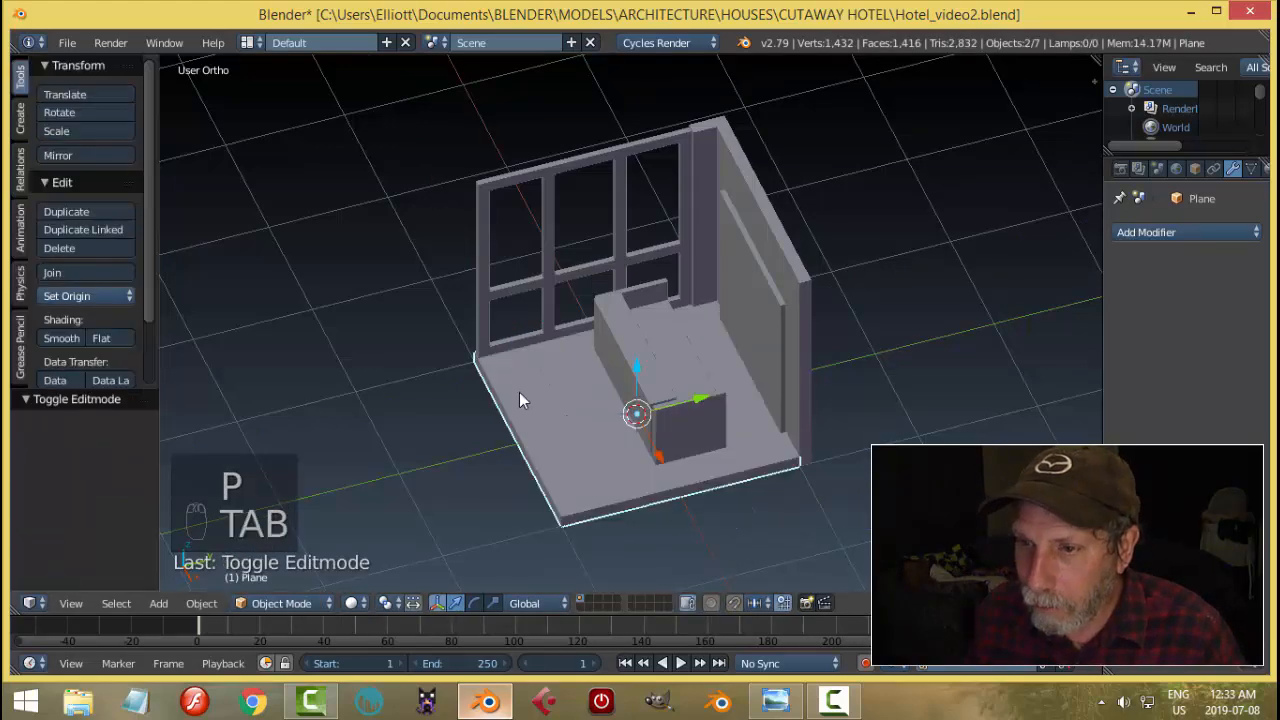
right_click(519, 392)
click(78, 296)
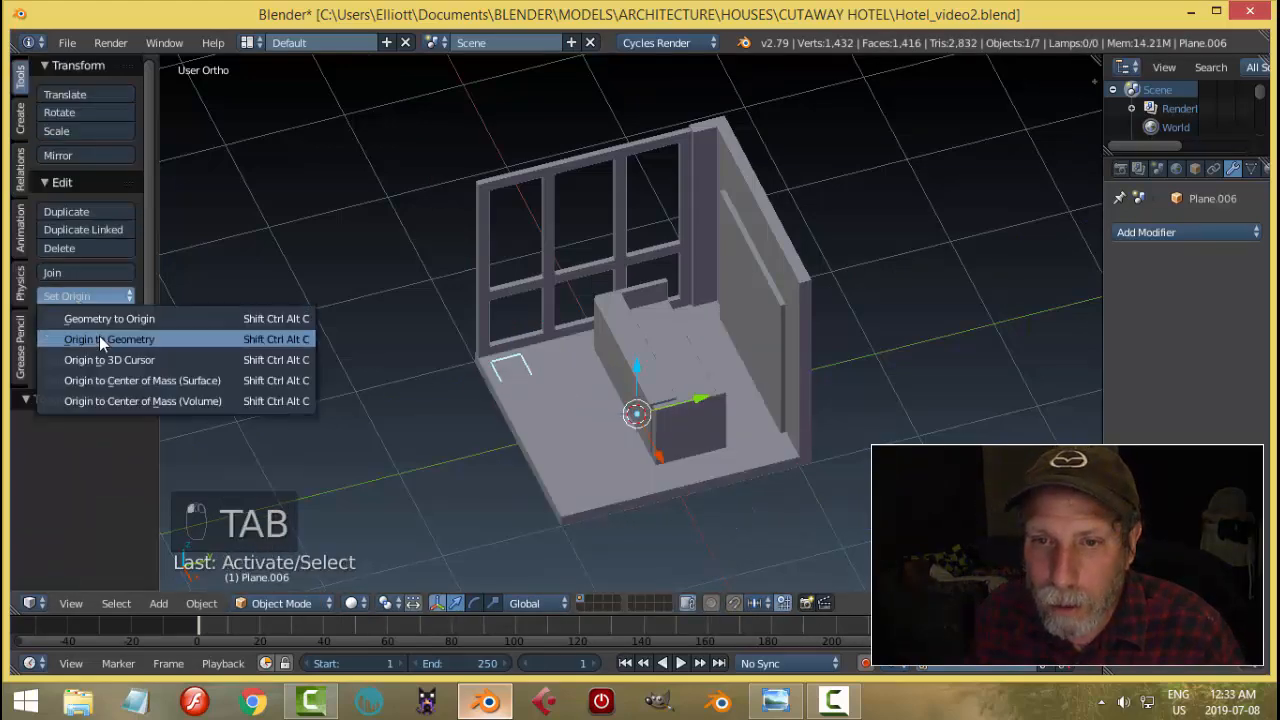
click(99, 336)
Step: Raise the small square plane 0.004 along Z off the floor and switch to the reference image in Windows Photo Viewer
scroll(673, 375, up, 3)
middle_drag(673, 367, 673, 353)
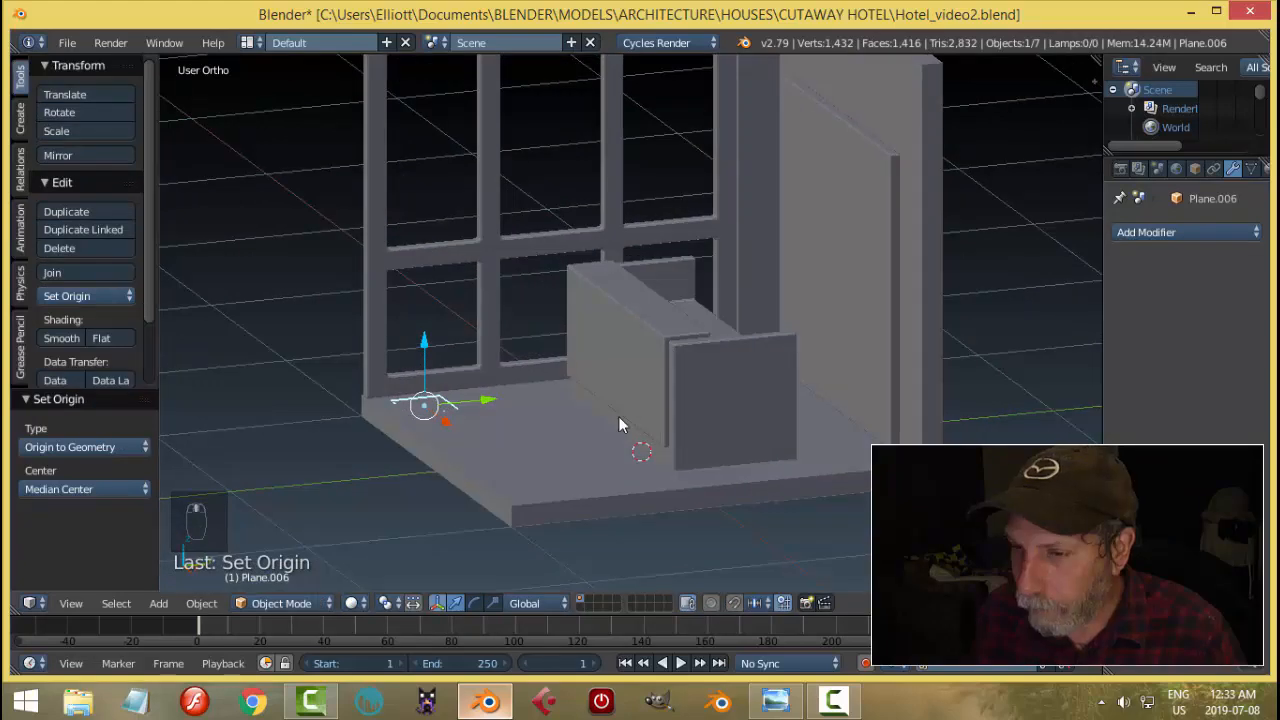
shift+middle_drag(618, 416, 735, 313)
middle_drag(732, 350, 690, 375)
key(KP_Decimal)
scroll(690, 375, down, 3)
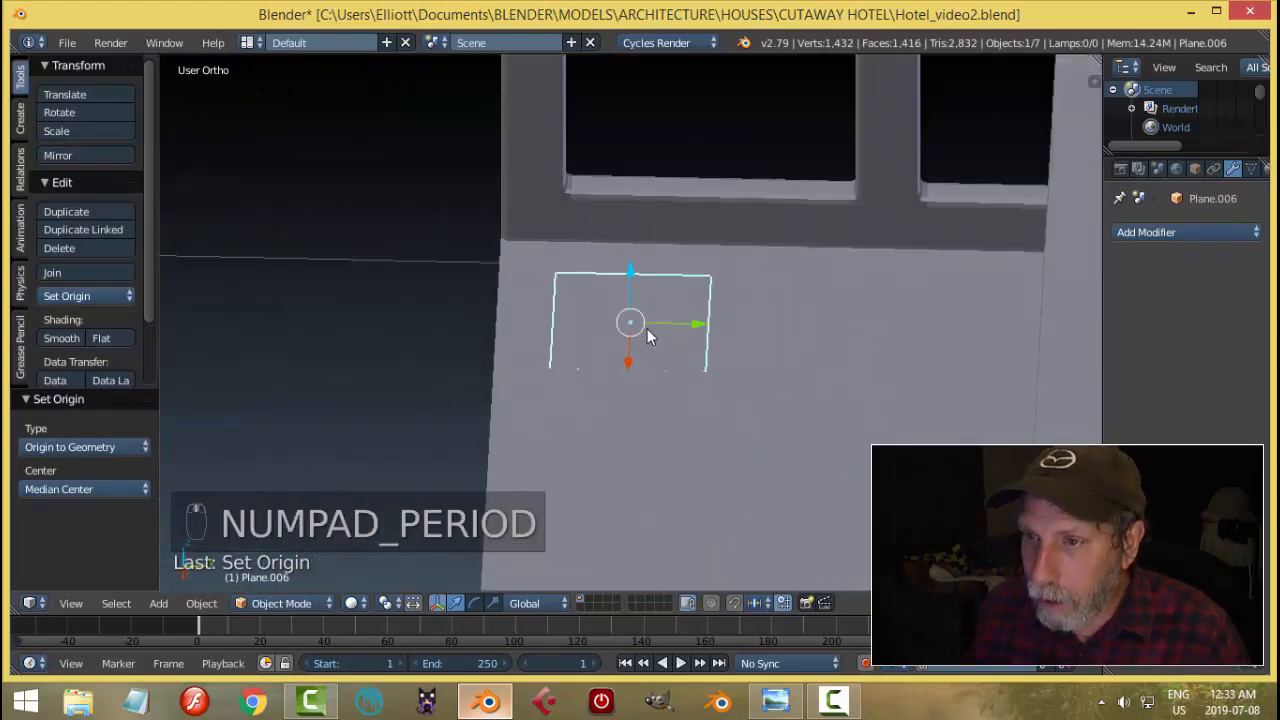
middle_drag(647, 329, 756, 301)
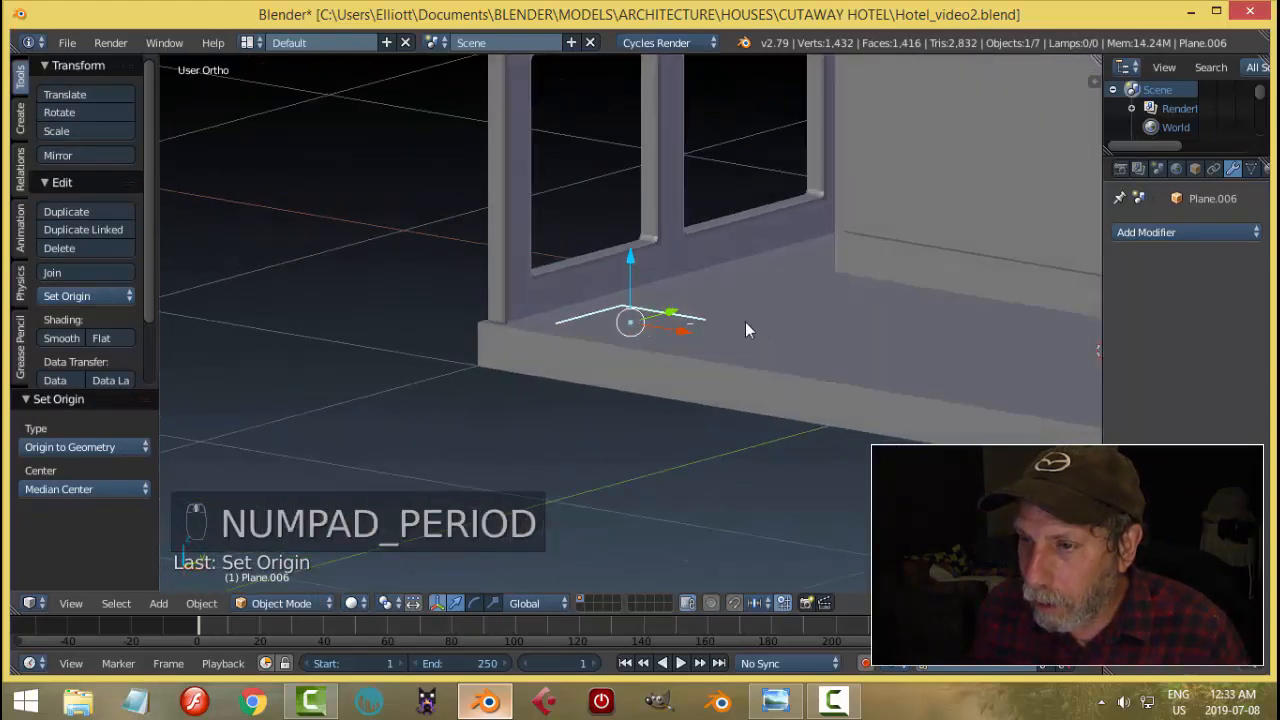
drag(630, 259, 631, 257)
middle_drag(803, 286, 757, 328)
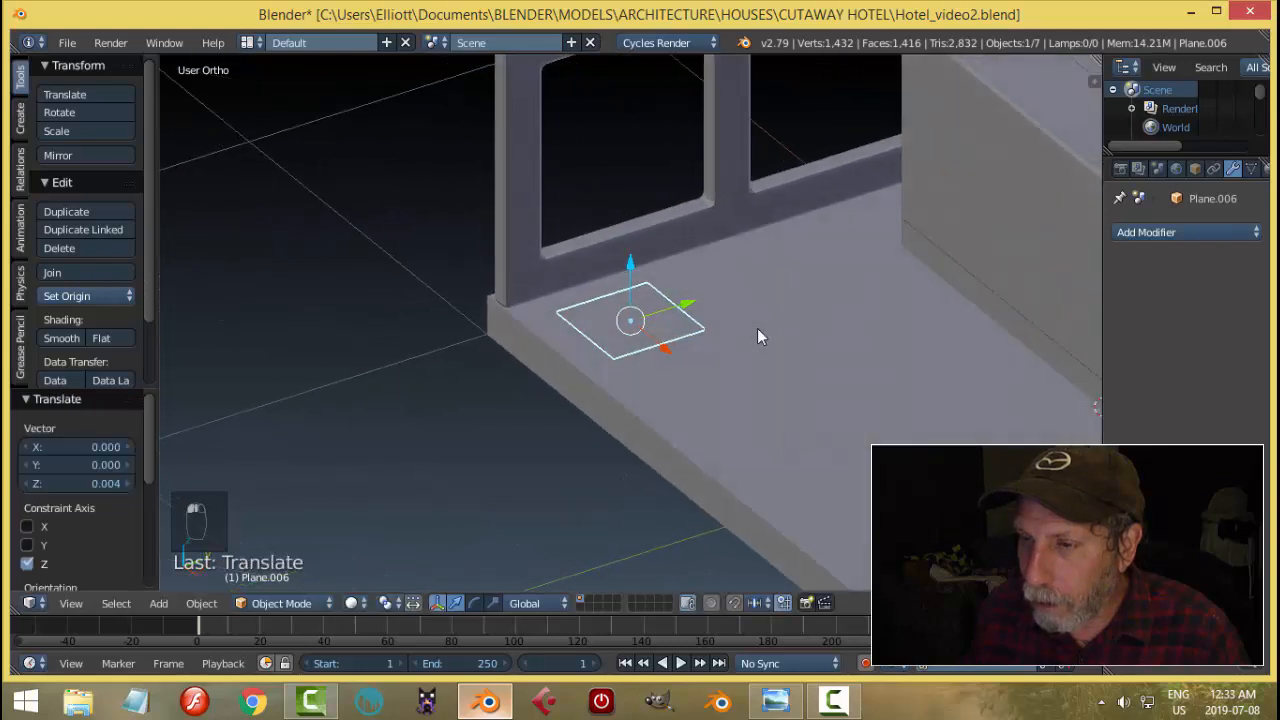
key(alt+Tab)
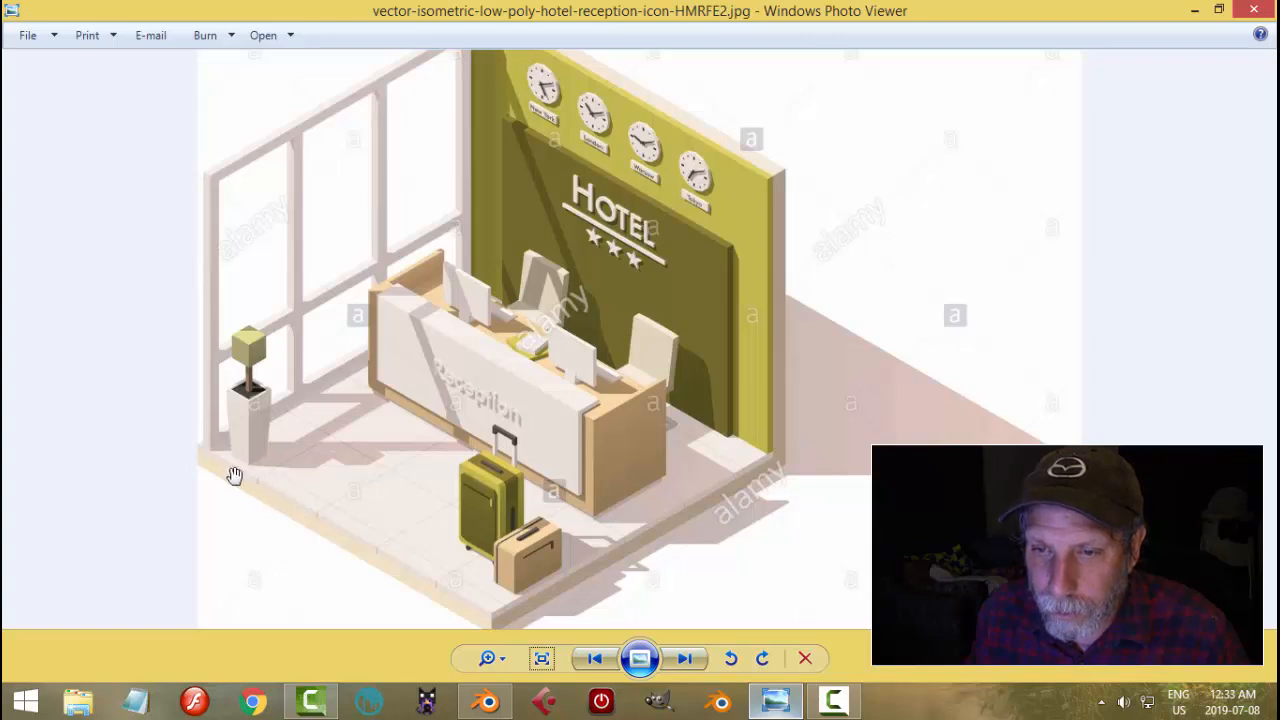
Step: Check the planter in the reference image, then show the square plane from above in wireframe in Blender's Edit Mode with vertex selection
scroll(233, 475, up, 1)
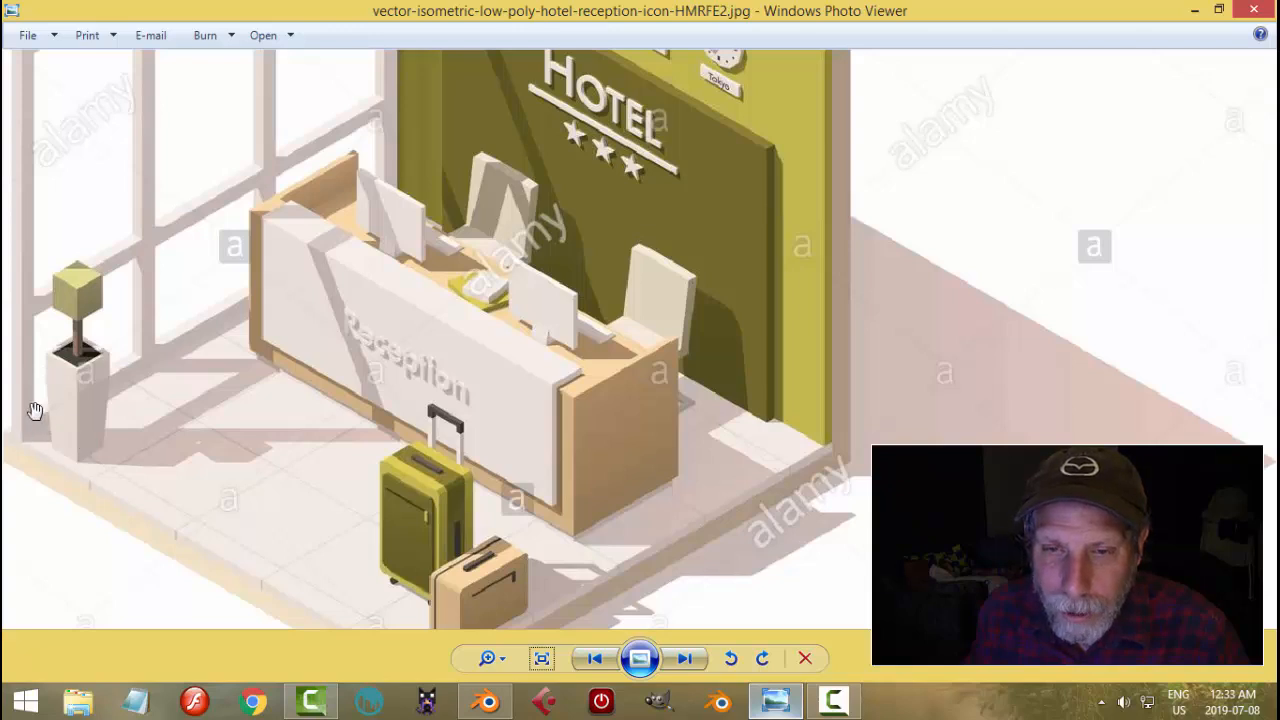
click(487, 701)
key(KP_7)
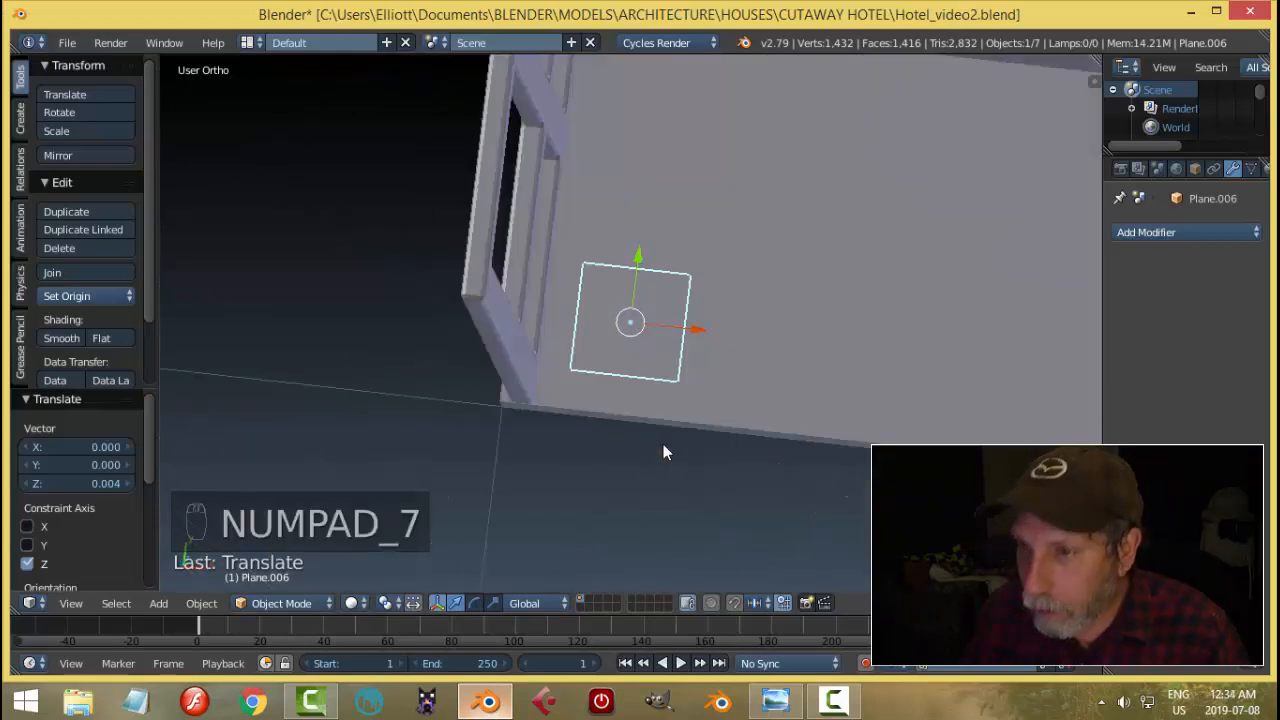
key(z)
click(793, 461)
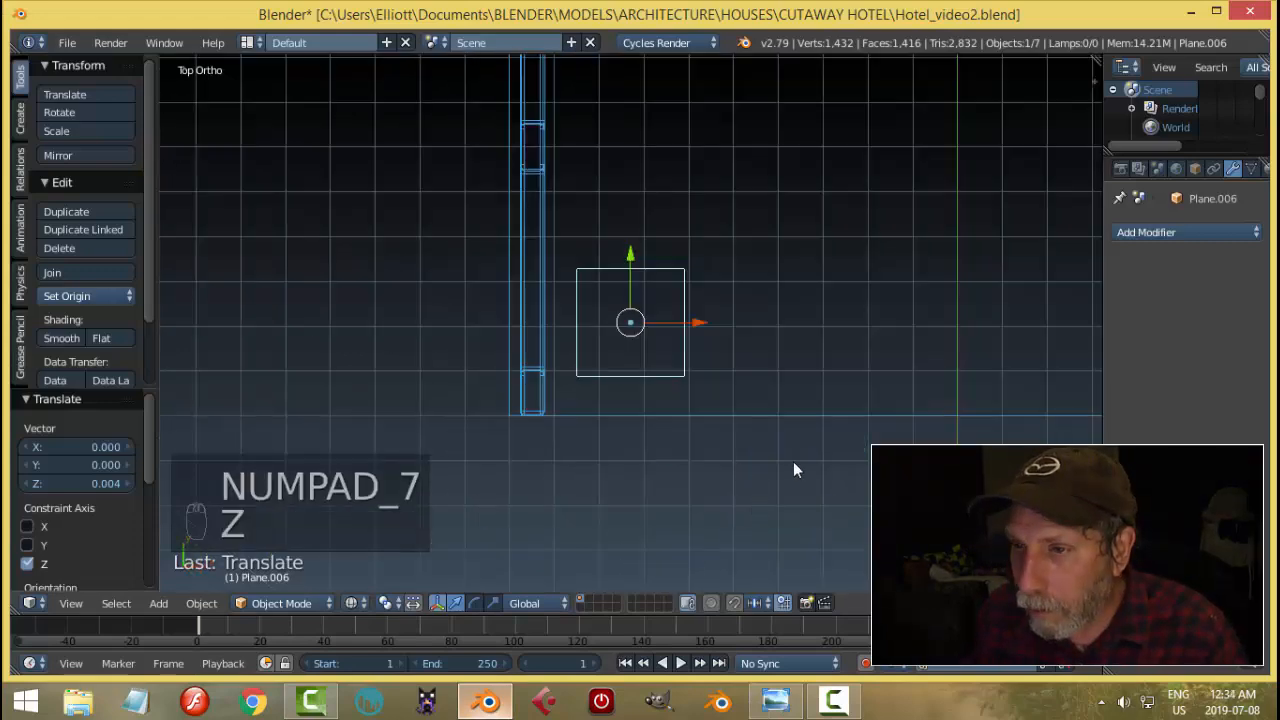
scroll(733, 443, up, 3)
scroll(733, 443, down, 4)
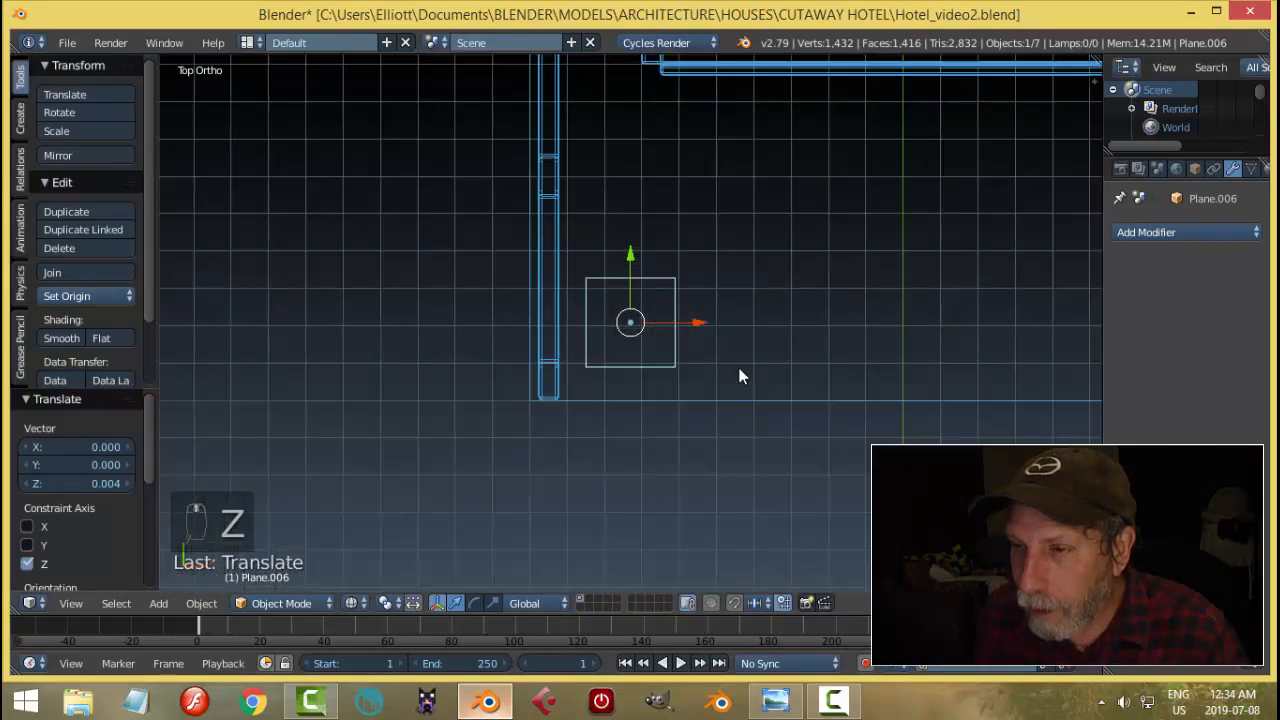
scroll(718, 358, up, 4)
key(Tab)
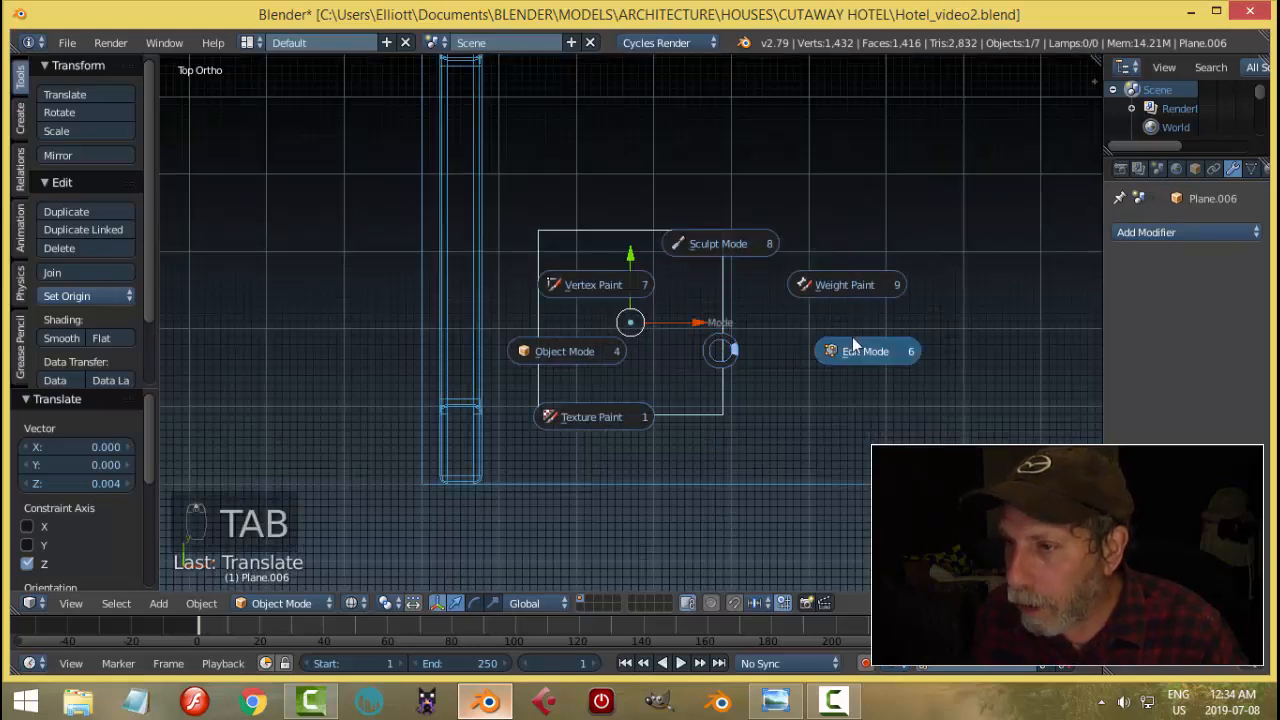
key(ctrl+Tab)
click(718, 273)
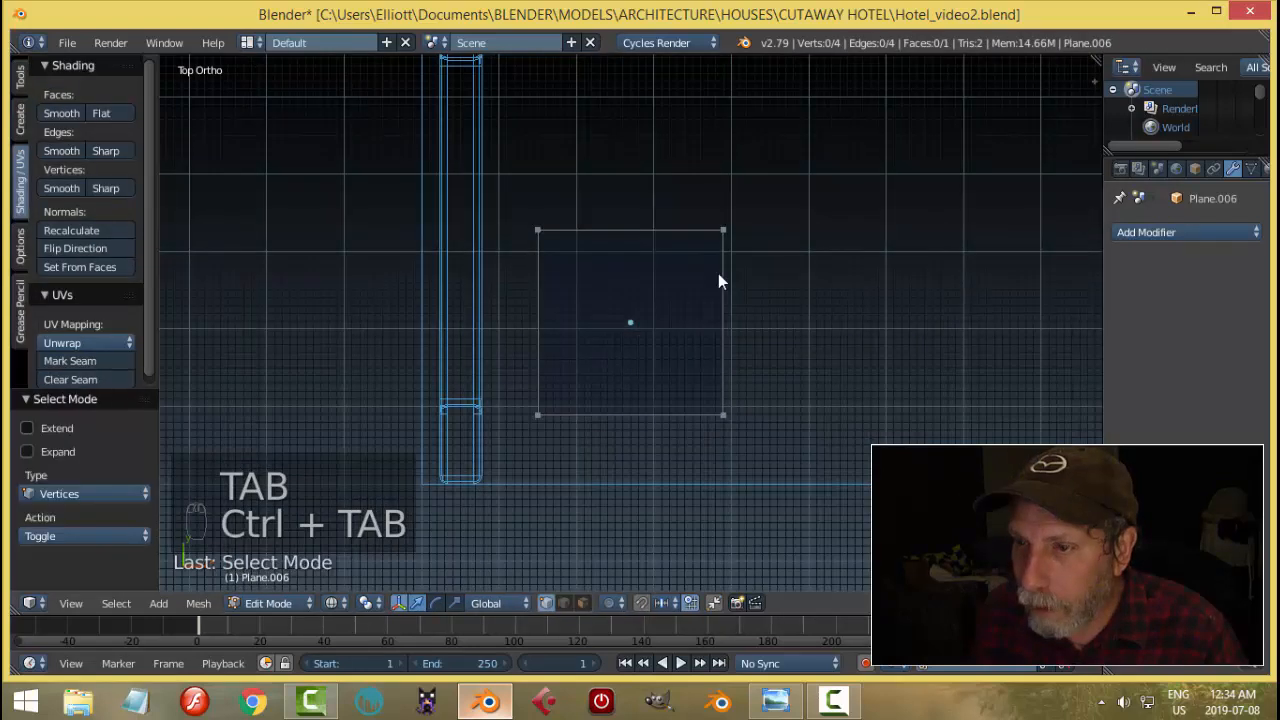
Step: Turn on snapping and move the square's front and back edges along Y onto grid lines
key(a)
key(a)
key(v)
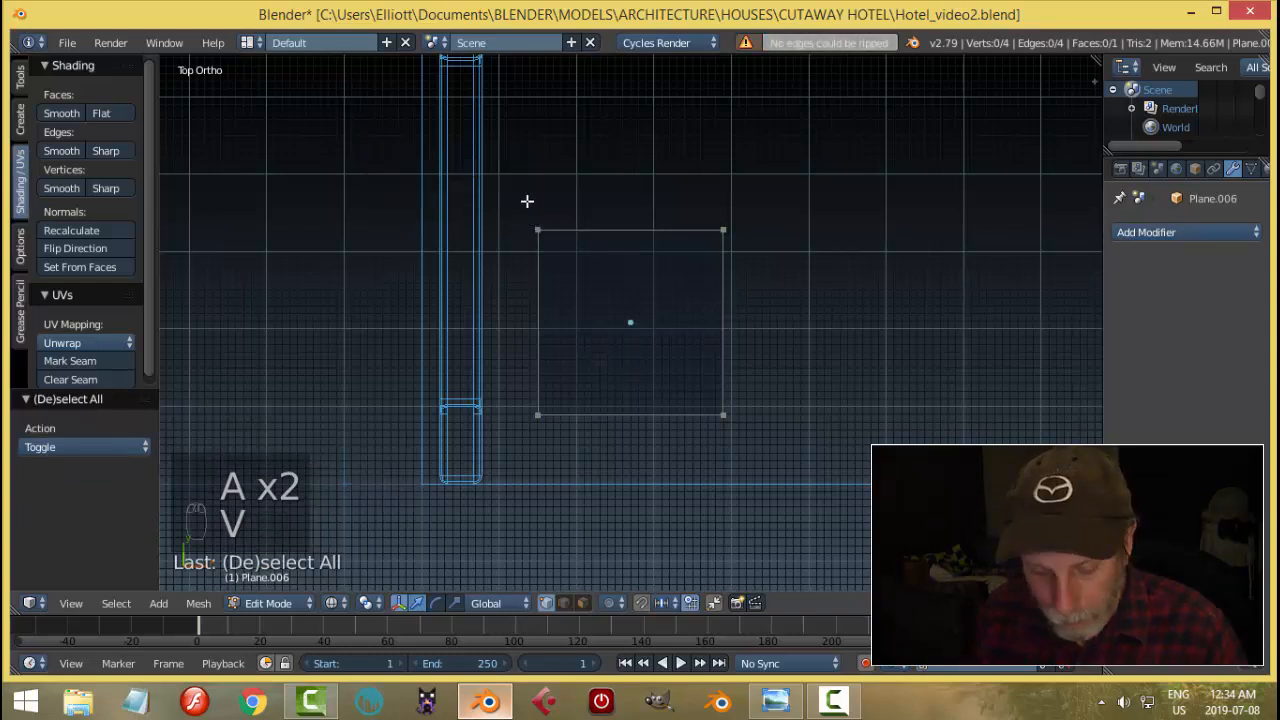
key(b)
drag(527, 201, 768, 252)
mouse_move(632, 170)
mouse_down()
mouse_move(637, 199)
mouse_move(631, 182)
mouse_up()
click(643, 604)
key(a)
key(b)
drag(806, 457, 518, 390)
drag(640, 344, 663, 343)
Step: Move the square's two side edges along X onto grid lines so the base is two grid units wide
key(a)
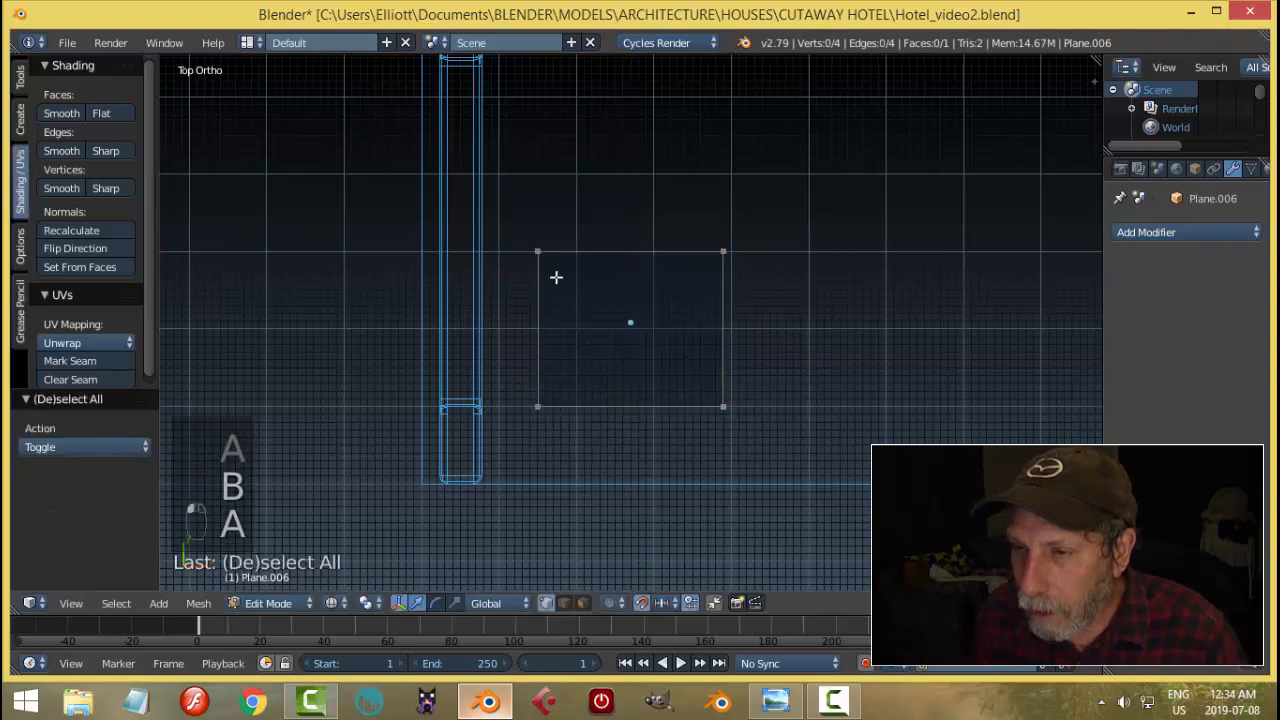
key(b)
drag(509, 216, 611, 465)
drag(601, 331, 652, 331)
key(a)
key(b)
drag(690, 212, 757, 405)
drag(784, 335, 795, 336)
key(a)
Step: Compare with the reference planter, then extrude the whole square and raise the new face 0.500 along Z
scroll(887, 394, down, 3)
middle_drag(887, 394, 733, 314)
middle_drag(754, 267, 709, 381)
key(a)
key(KP_3)
scroll(770, 284, down, 2)
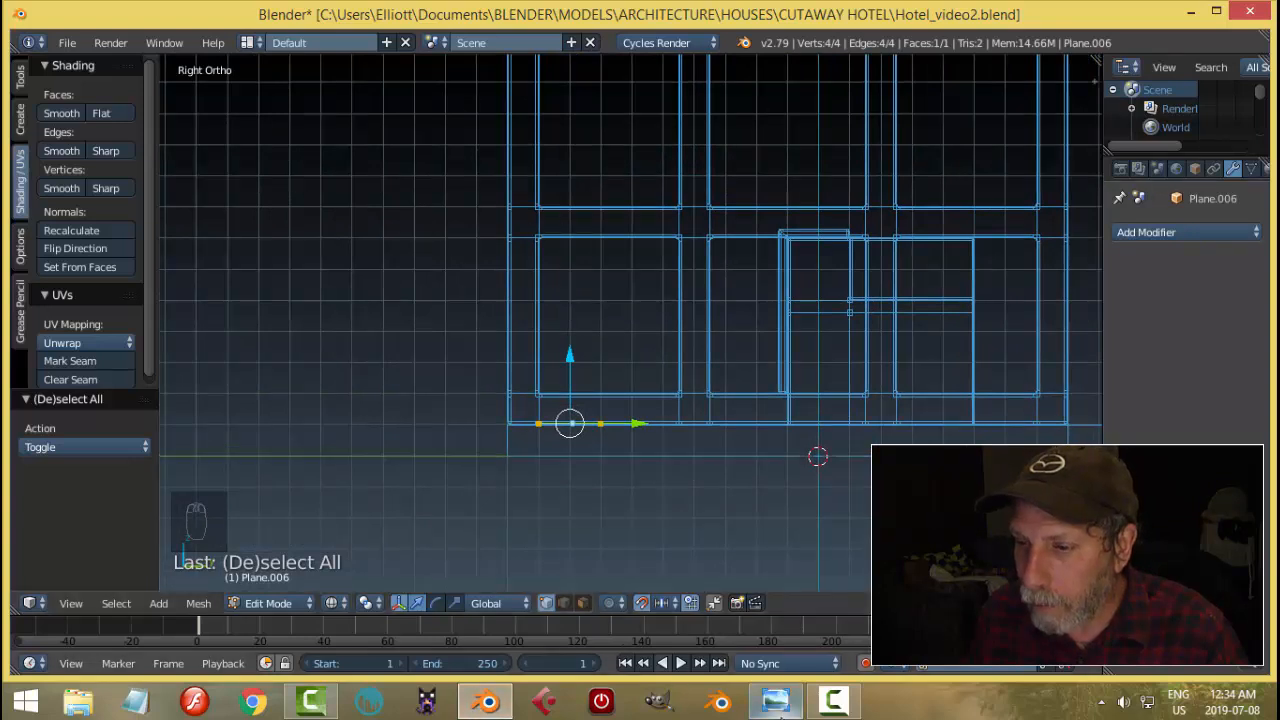
click(776, 700)
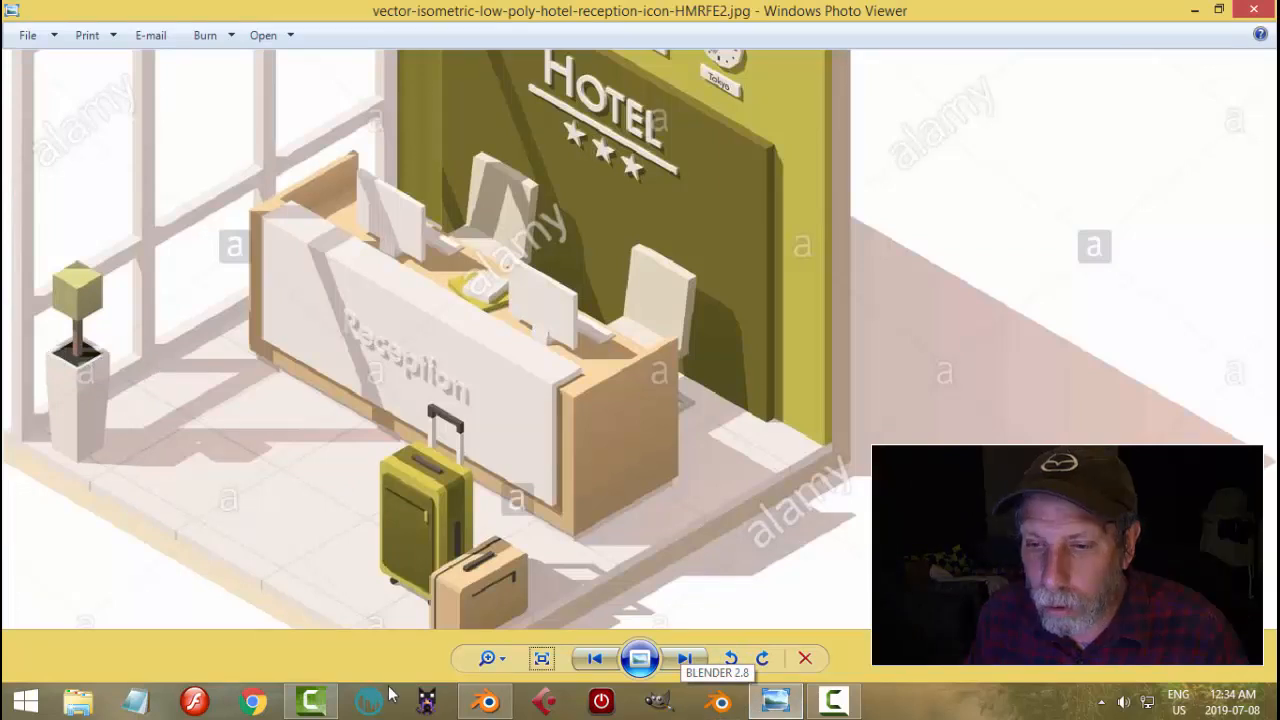
click(488, 701)
scroll(650, 396, down, 1)
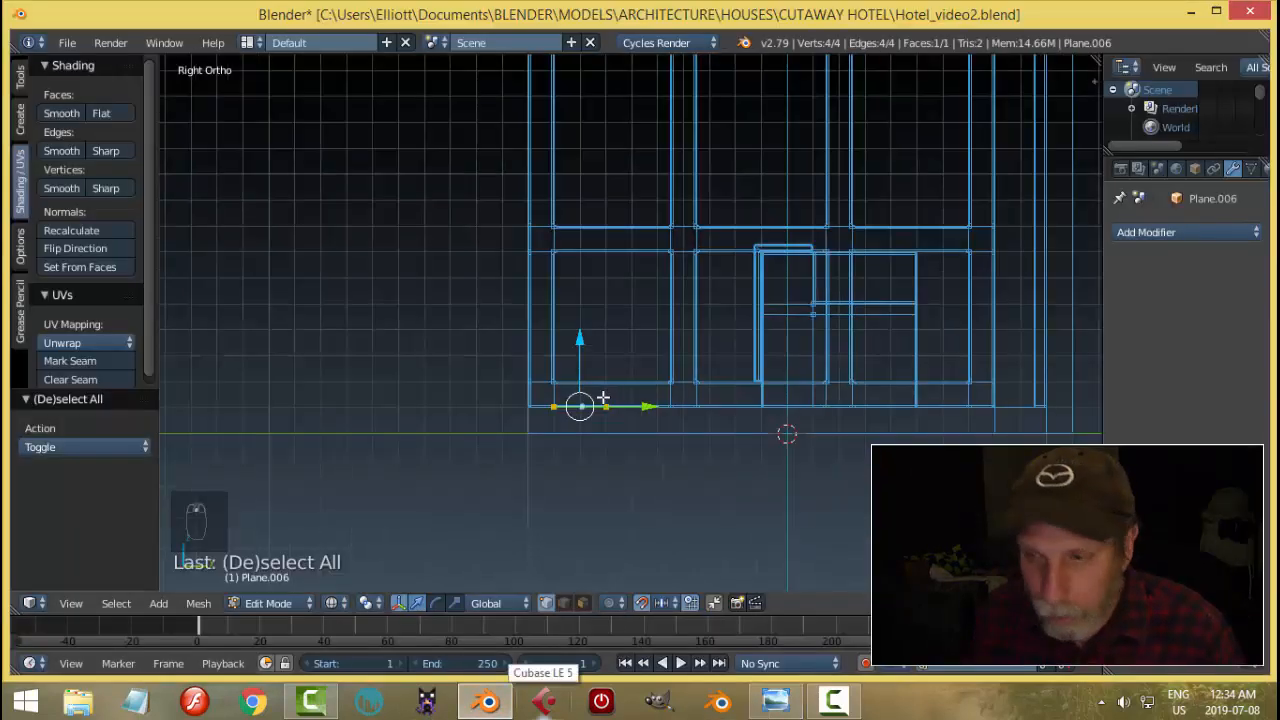
key(e)
click(562, 348)
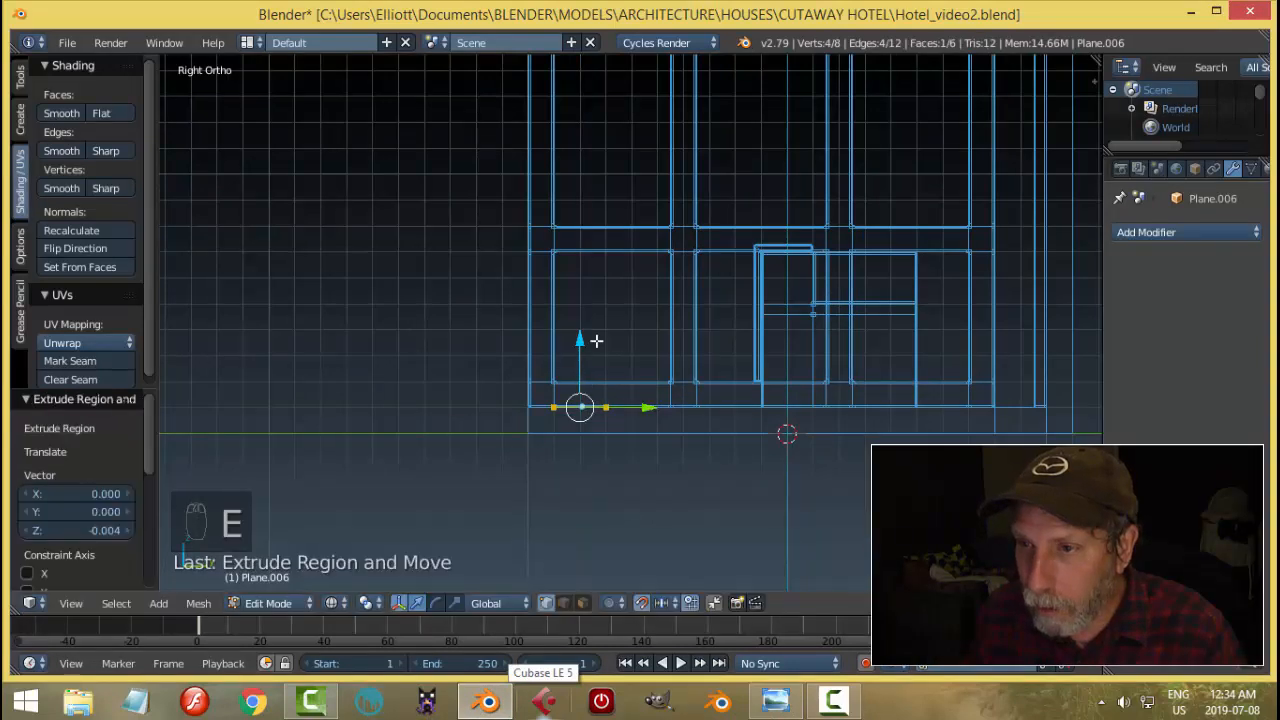
drag(584, 341, 600, 207)
Step: Scale the planter's top face by about 1.347 so the sides taper toward the base
middle_drag(676, 300, 670, 335)
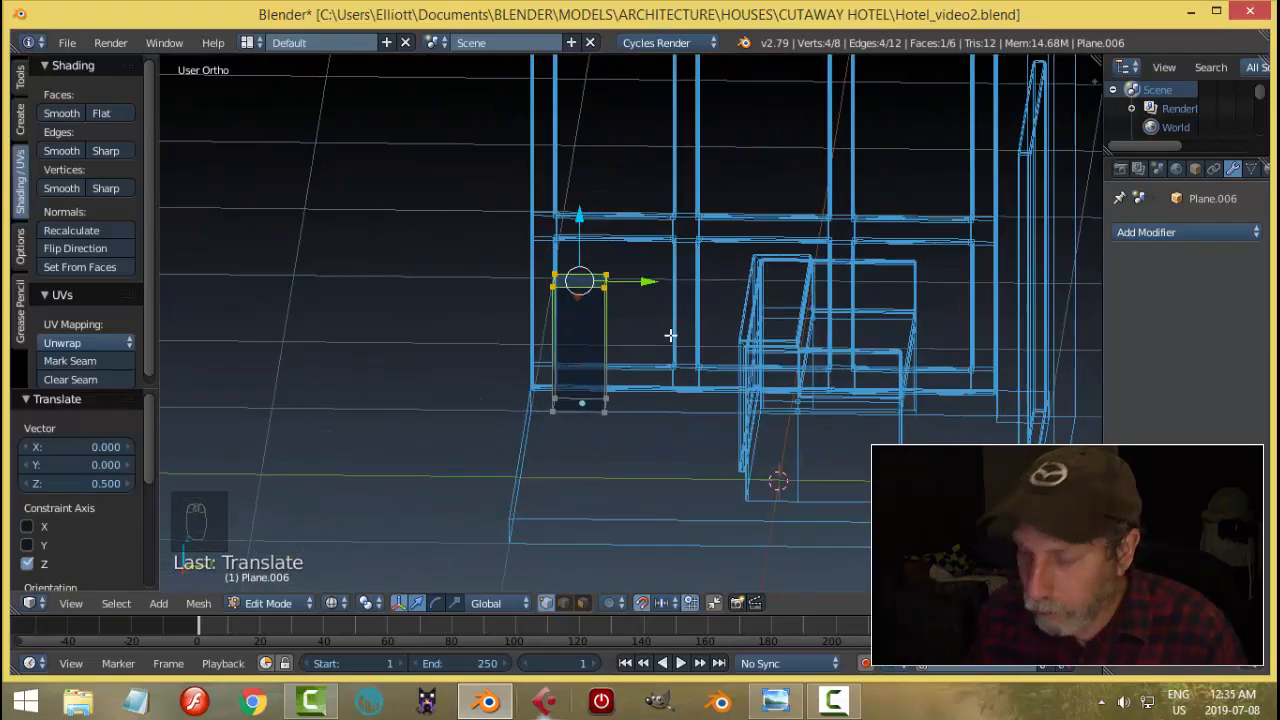
key(KP_1)
key(KP_3)
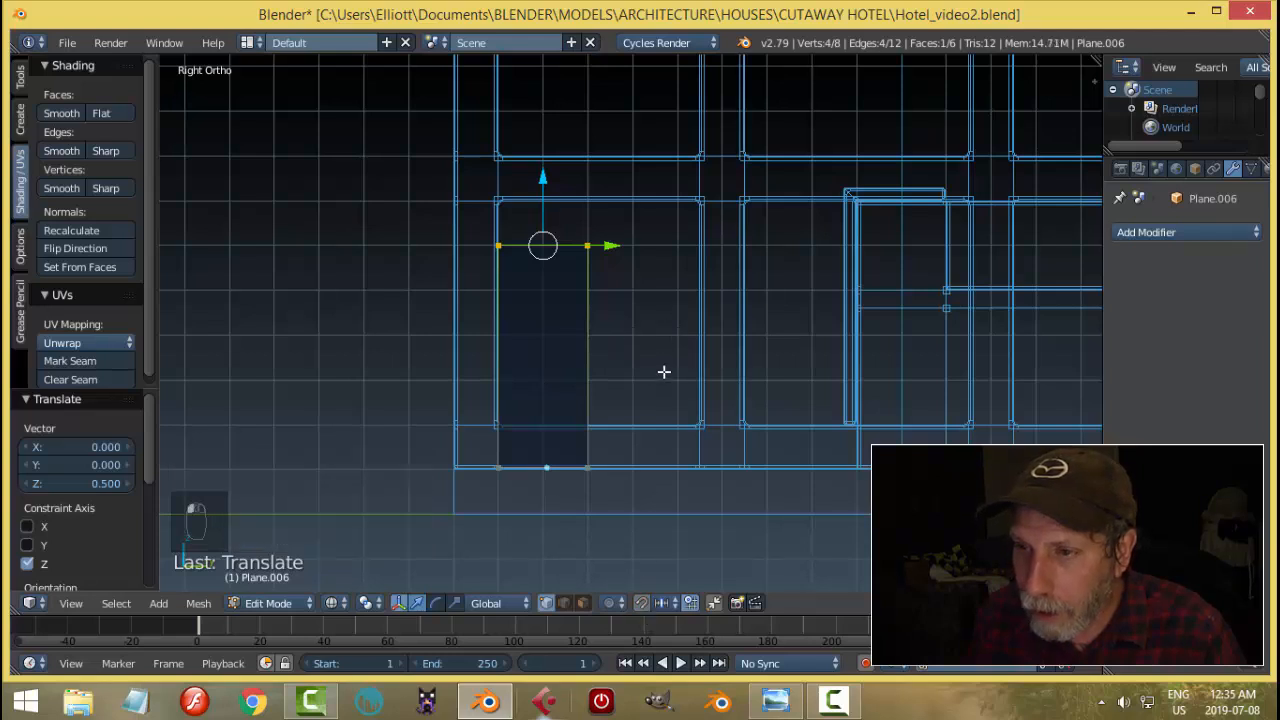
key(s)
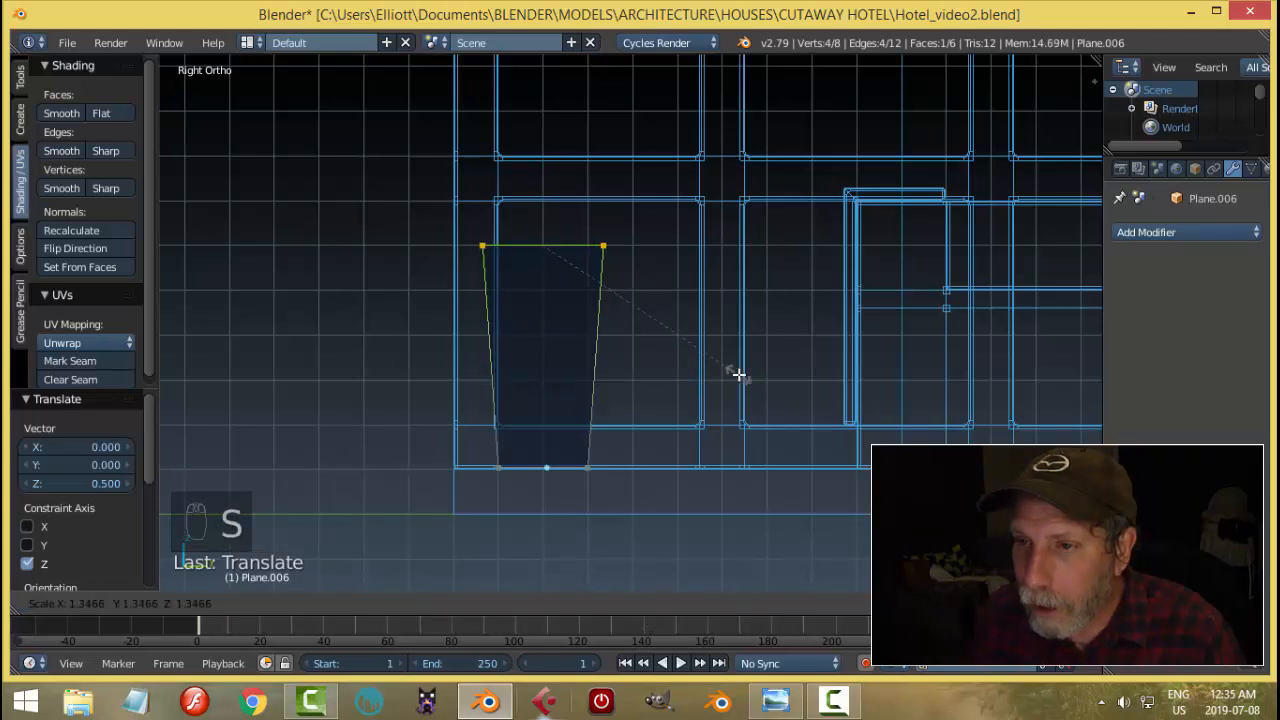
click(739, 375)
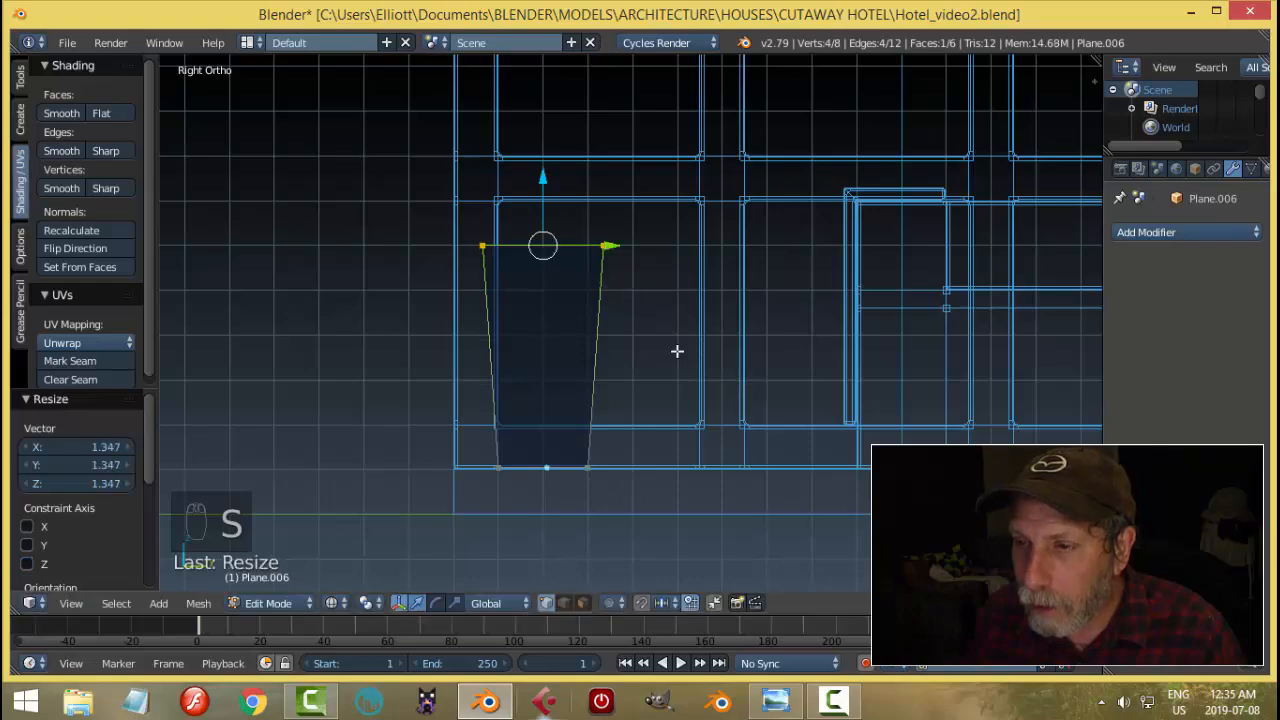
middle_drag(677, 351, 885, 325)
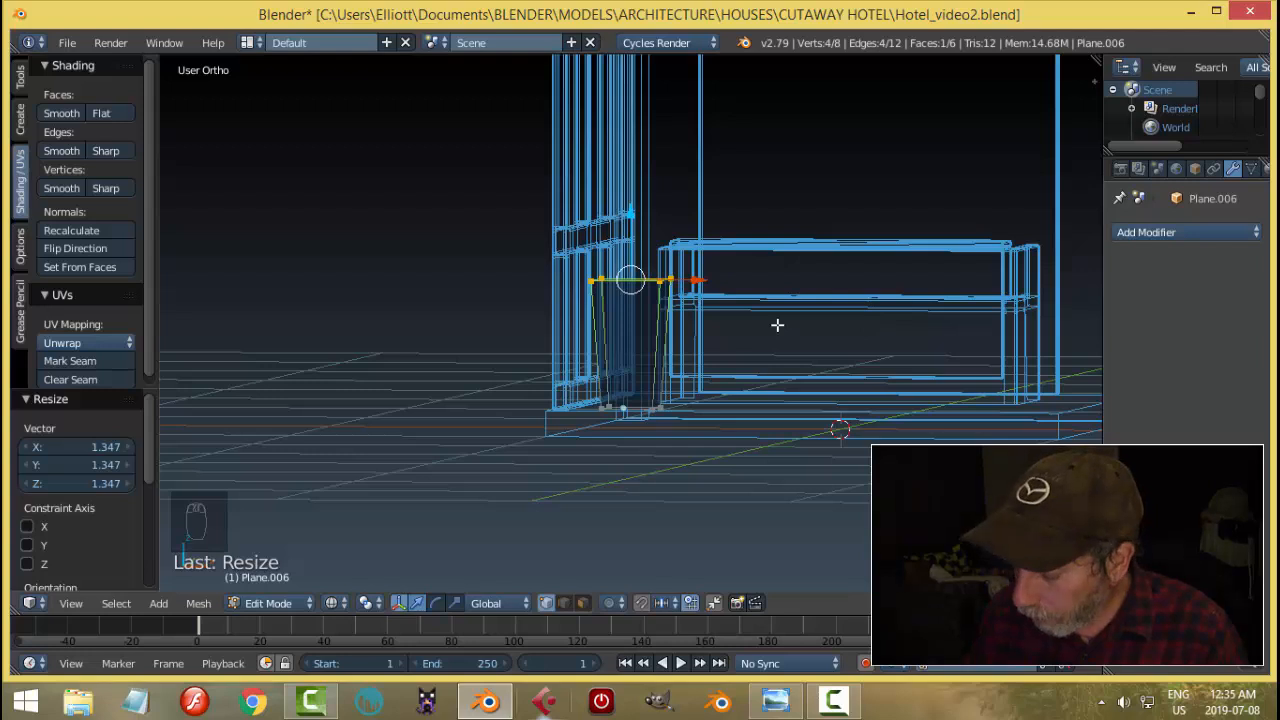
key(KP_1)
Step: Compare the tapered planter with the reference image and display it in Object Mode with solid shading
click(775, 701)
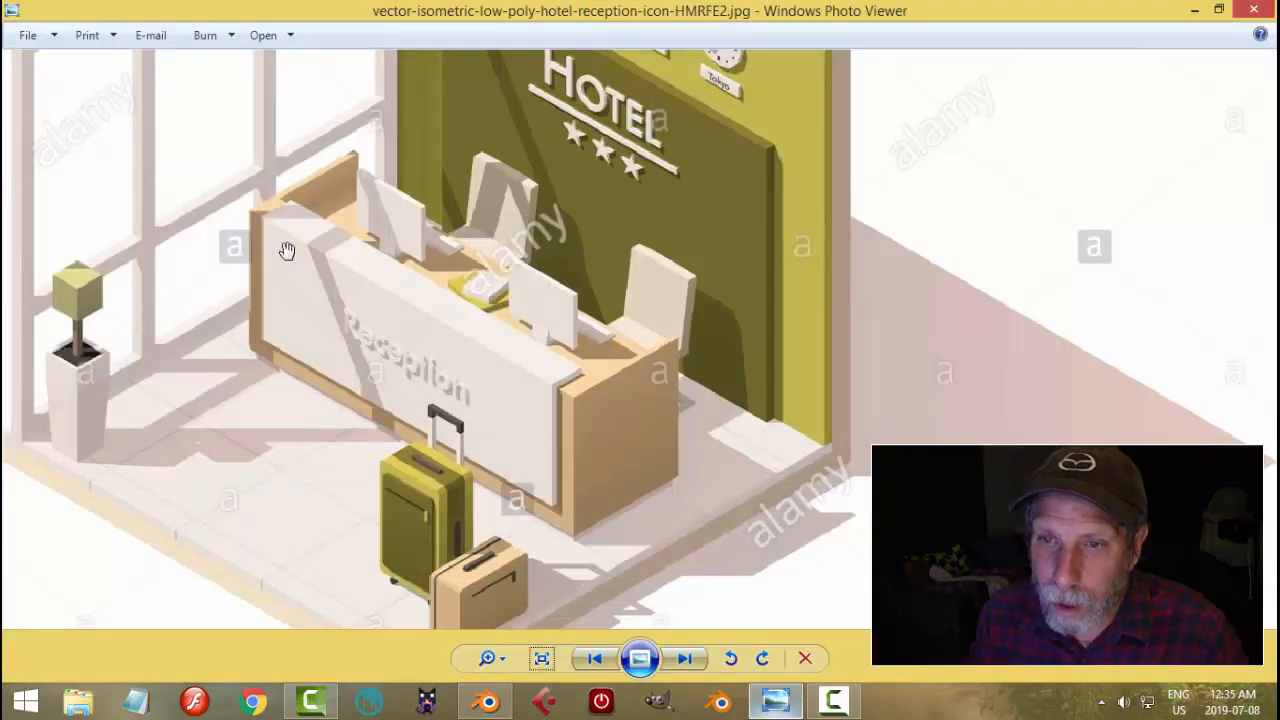
click(500, 703)
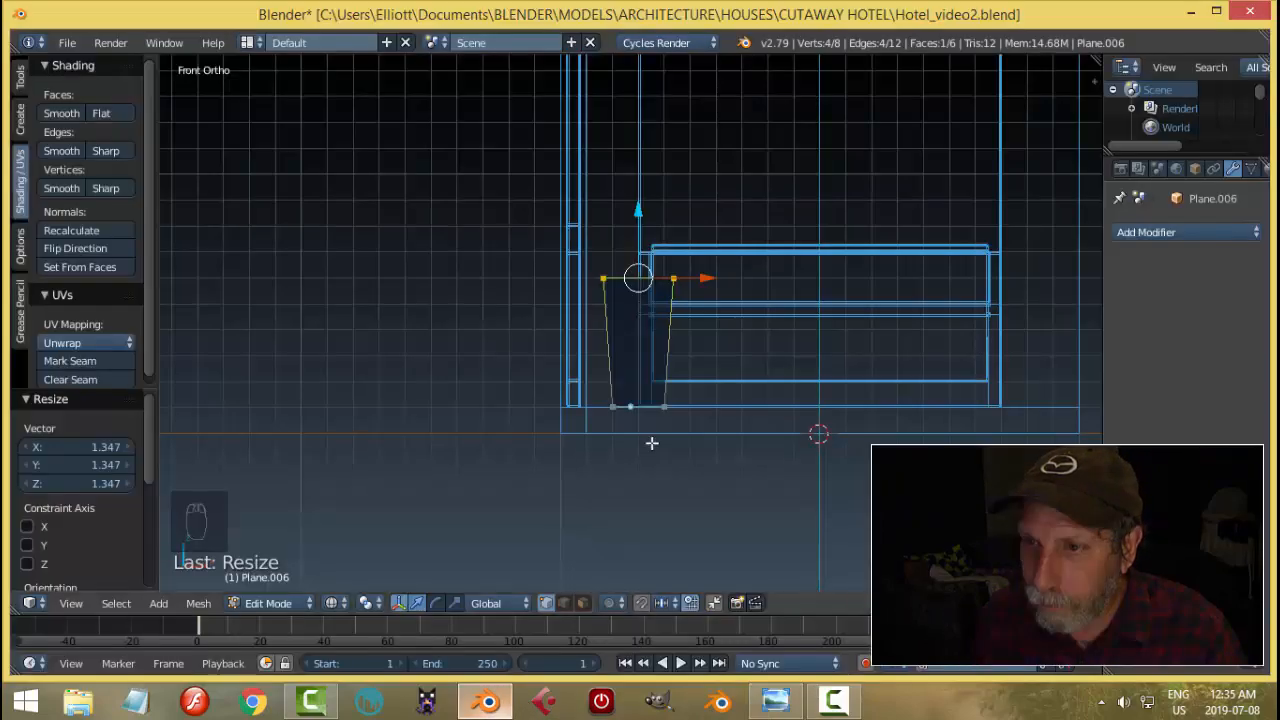
middle_drag(651, 443, 693, 370)
key(Tab)
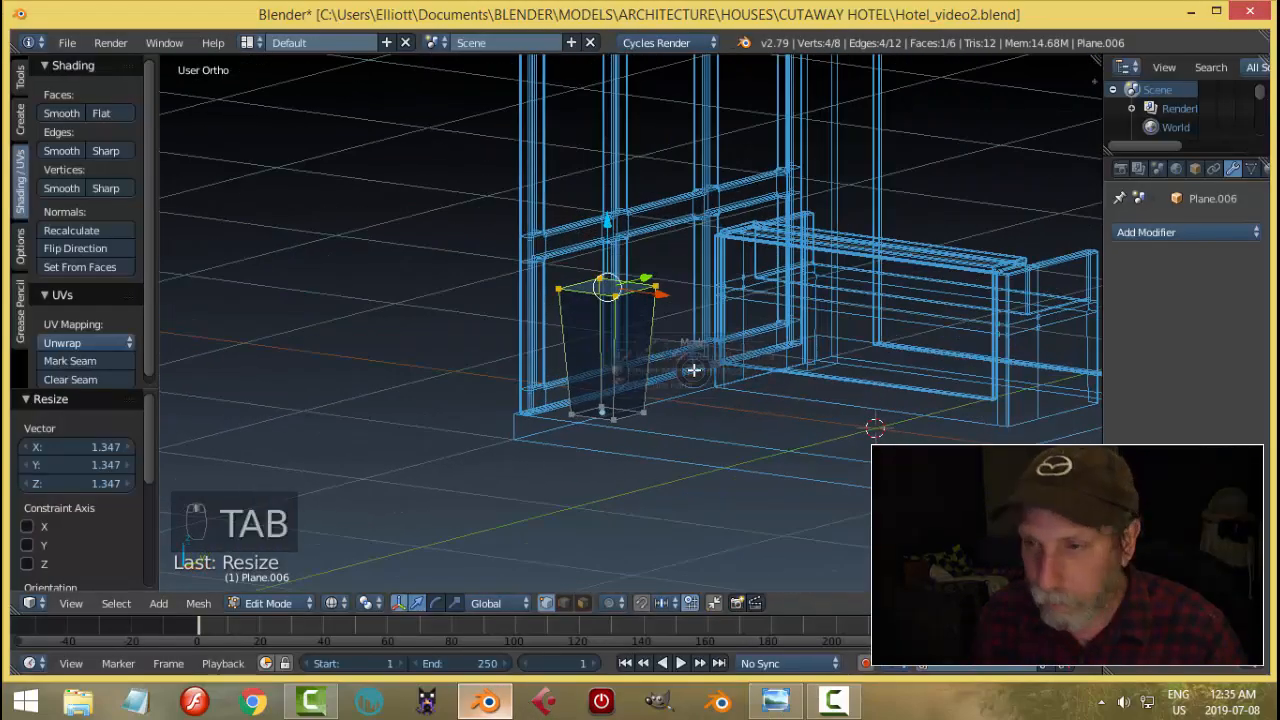
click(560, 366)
key(z)
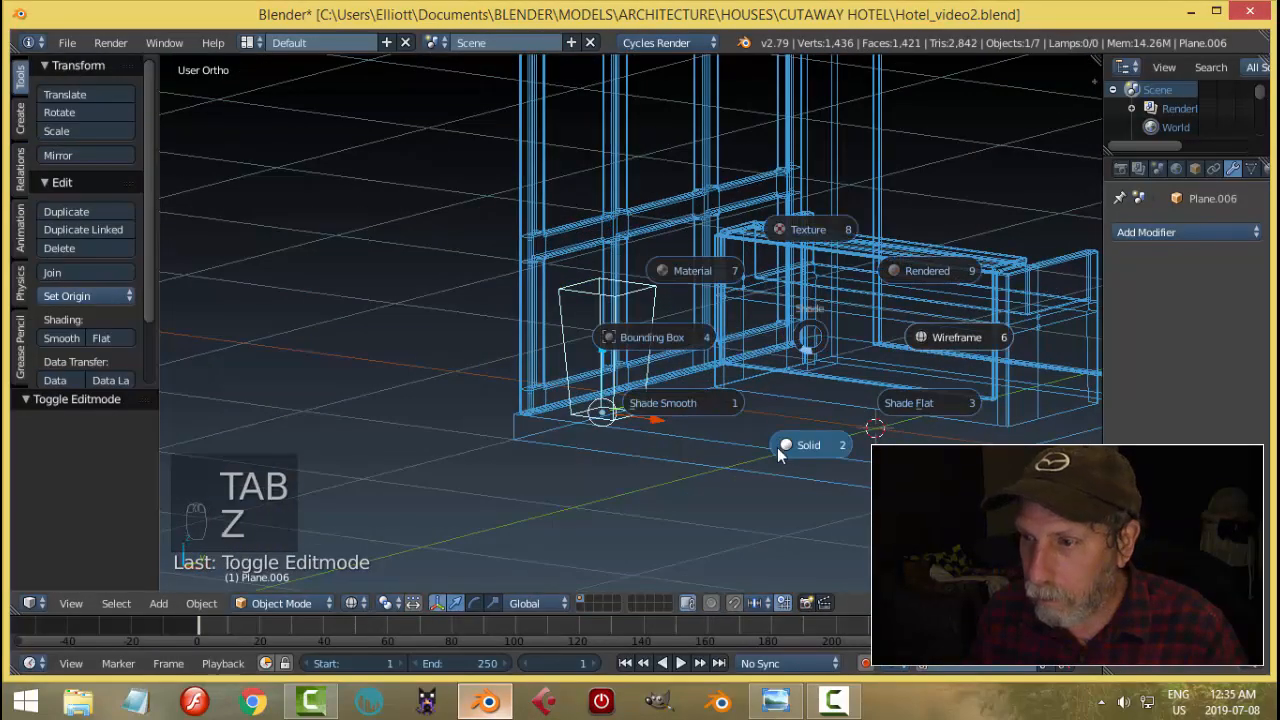
click(777, 447)
mouse_move(777, 447)
middle_down()
mouse_move(815, 387)
mouse_move(931, 317)
mouse_move(943, 323)
mouse_move(753, 402)
mouse_move(753, 417)
mouse_move(746, 403)
mouse_move(708, 399)
middle_up()
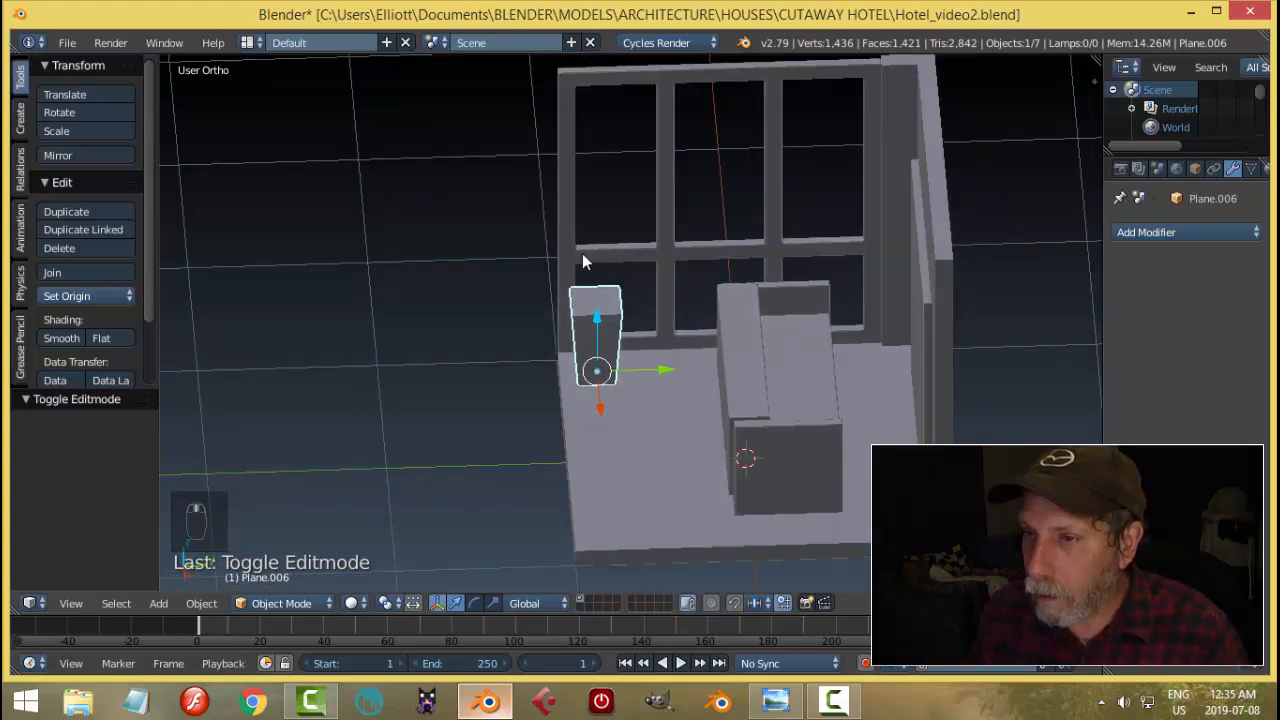
Step: Check the reference planter again and narrow the entire planter mesh to about 0.756 in X and Y, keeping its height
click(775, 700)
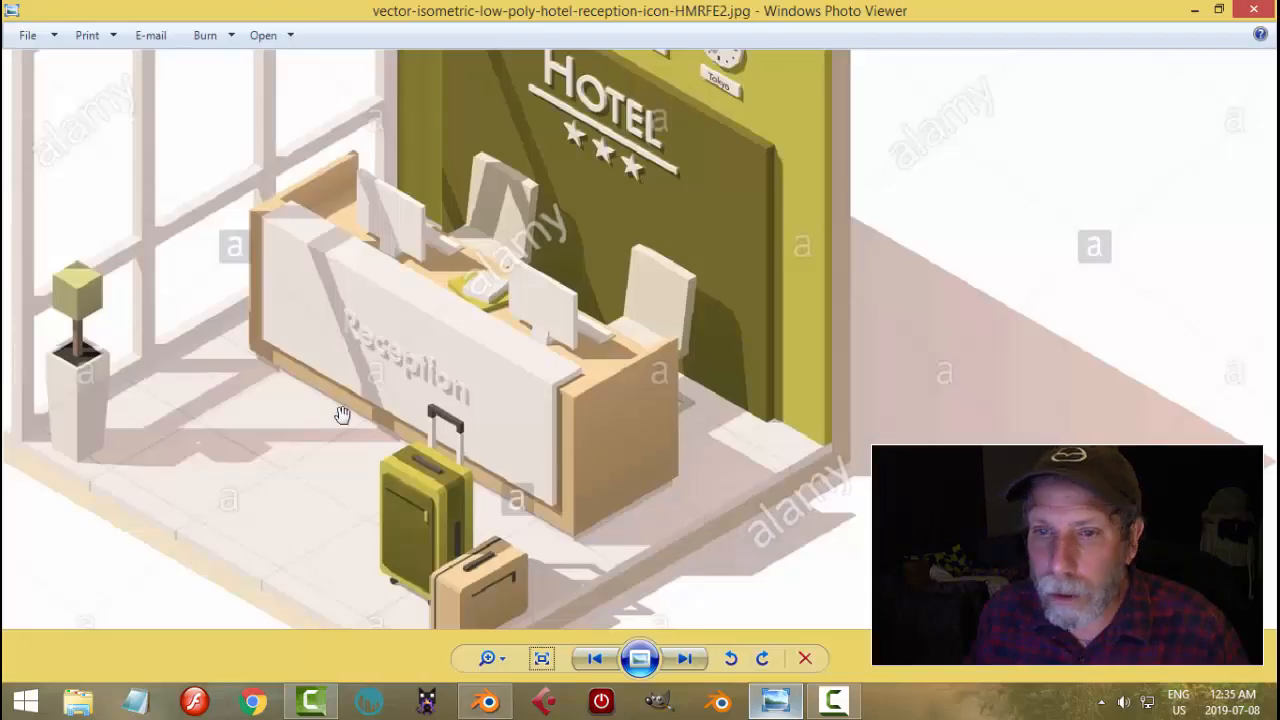
click(487, 700)
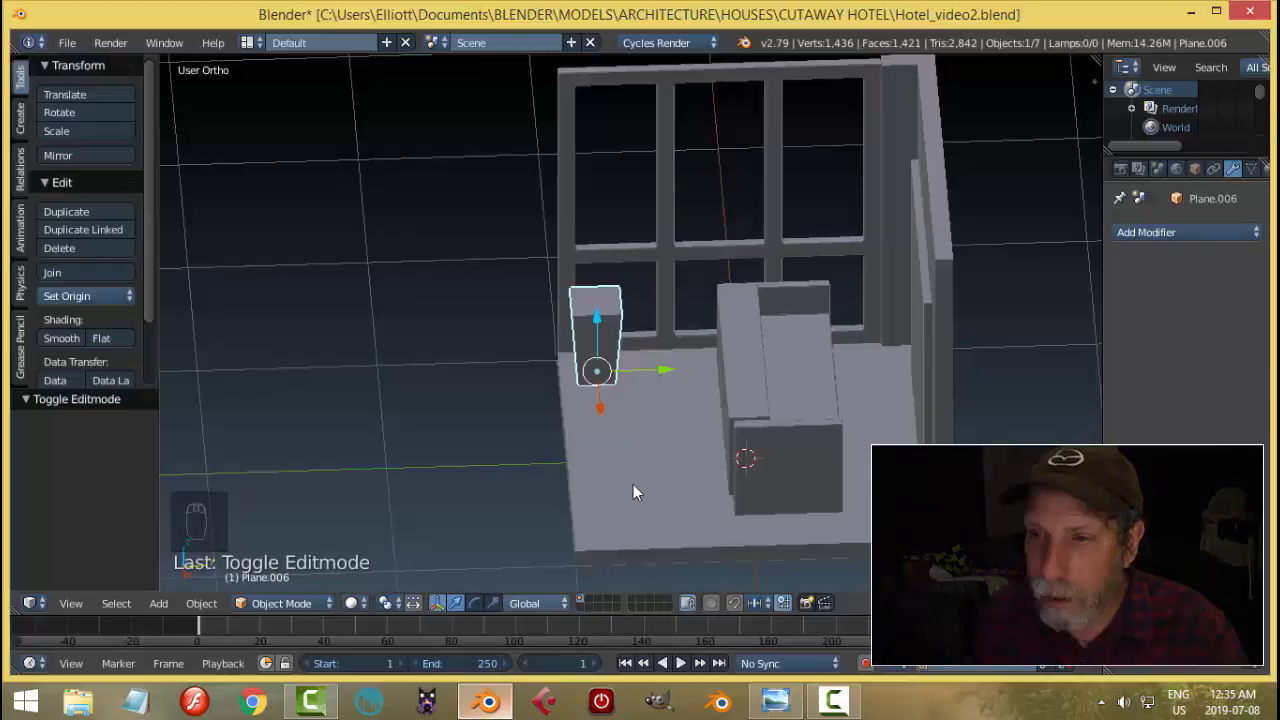
scroll(712, 390, up, 3)
middle_drag(712, 390, 716, 354)
key(Tab)
click(894, 354)
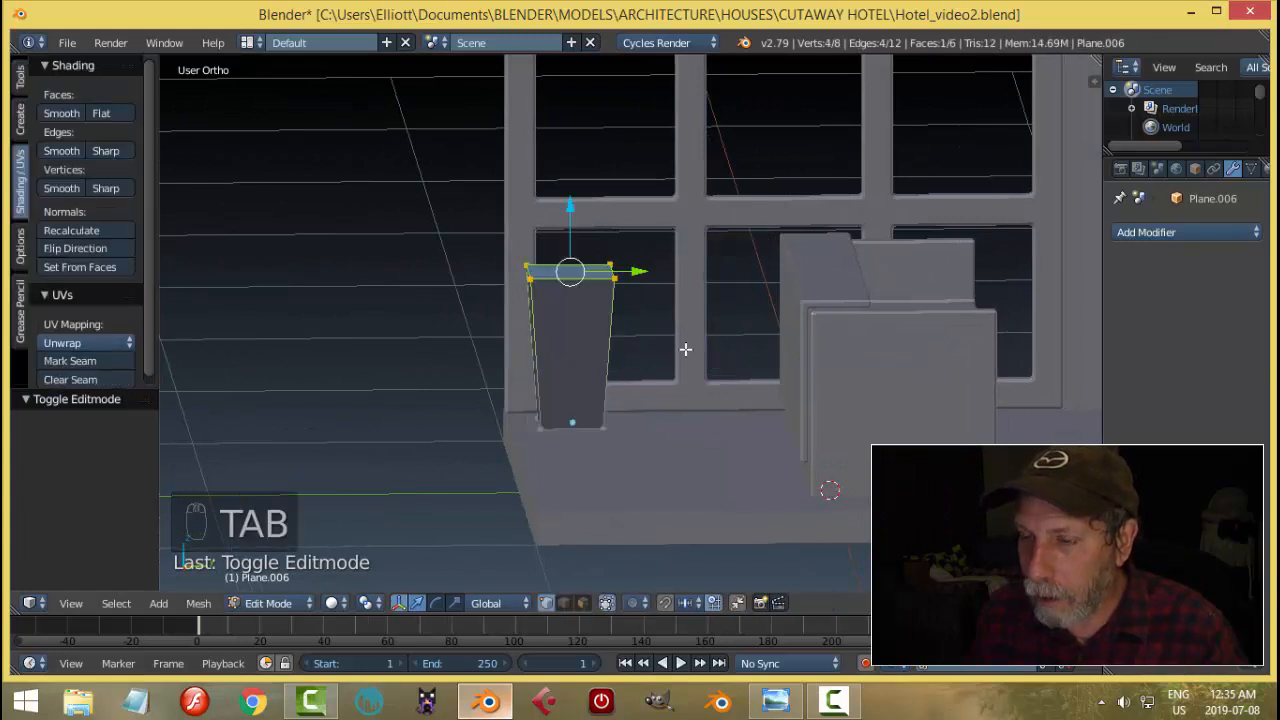
key(a)
key(a)
key(a)
key(a)
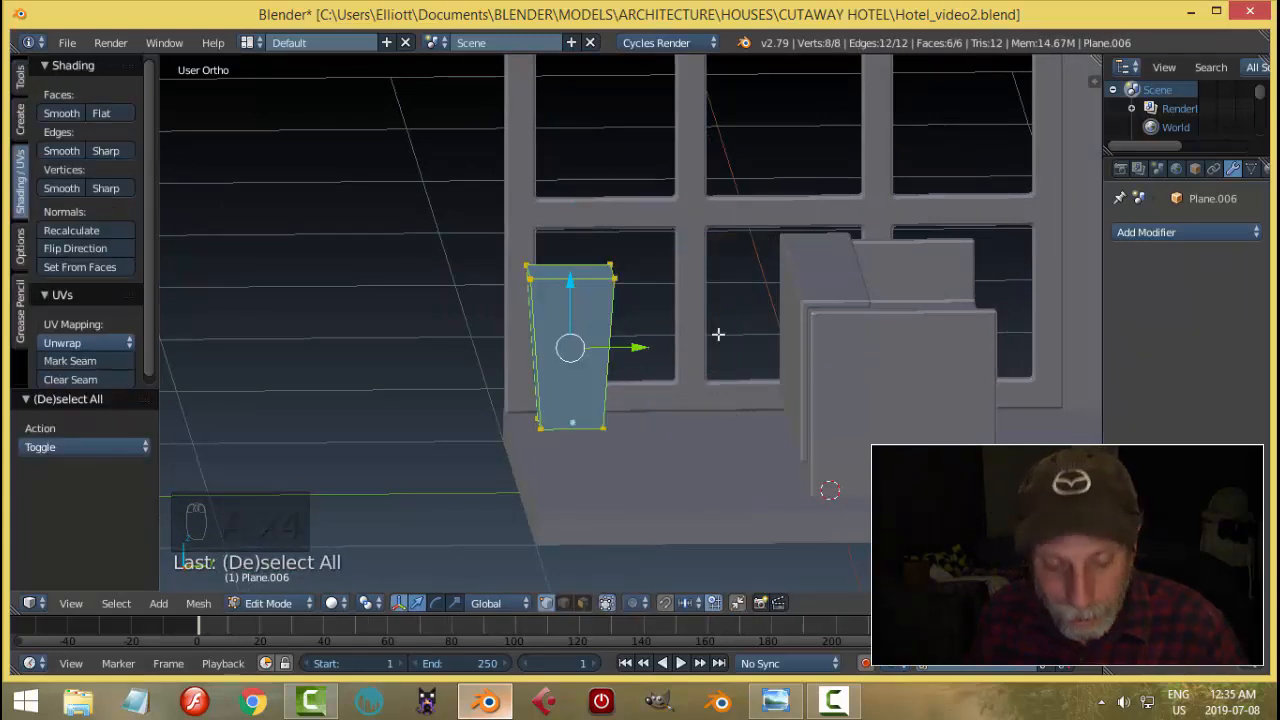
key(s)
key(shift+z)
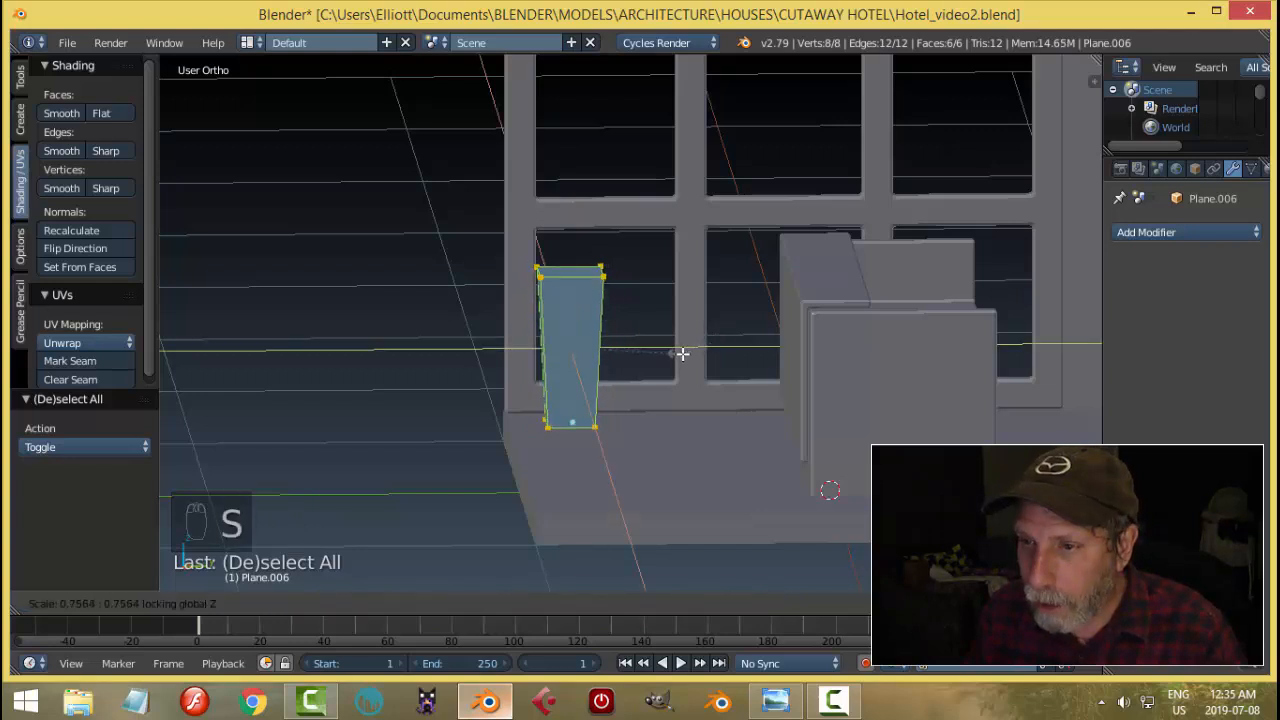
click(683, 355)
Step: Inset the planter's top face by about 0.0170 in face selection mode to form the rim
key(a)
middle_drag(753, 334, 723, 377)
key(ctrl+Tab)
click(713, 424)
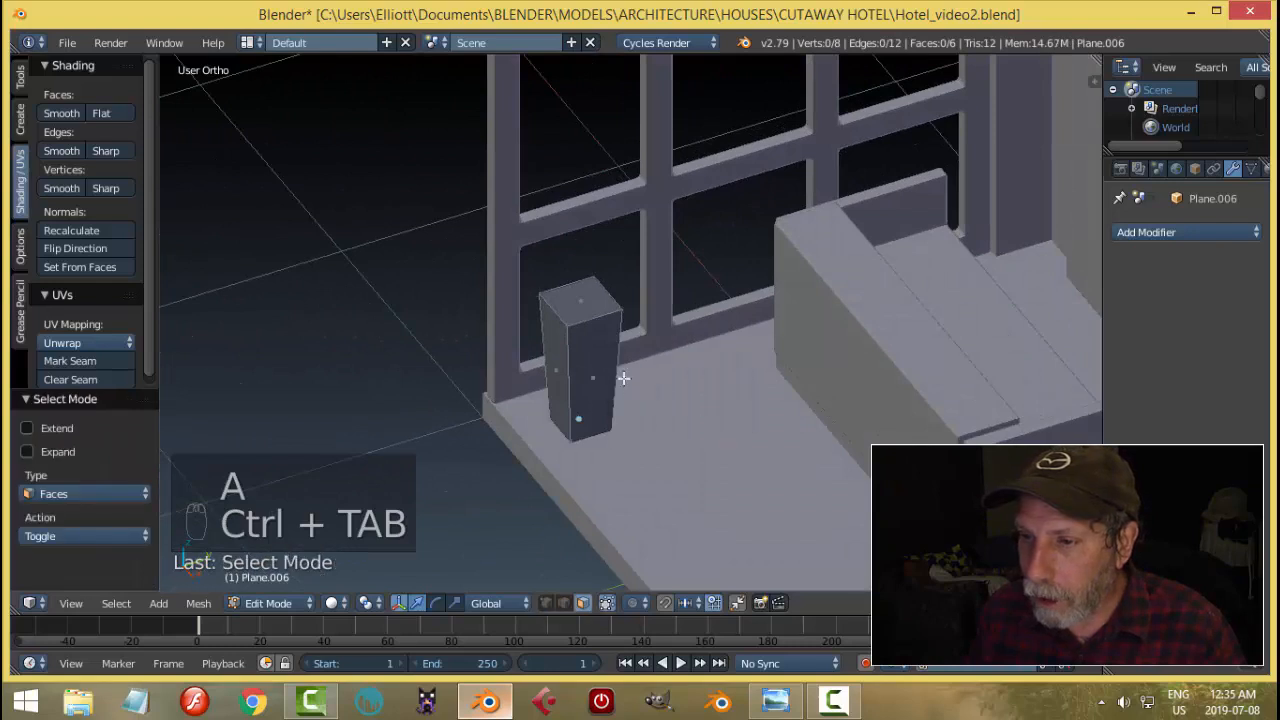
right_click(590, 304)
scroll(674, 363, up, 1)
middle_drag(694, 341, 738, 345)
scroll(737, 348, up, 2)
key(i)
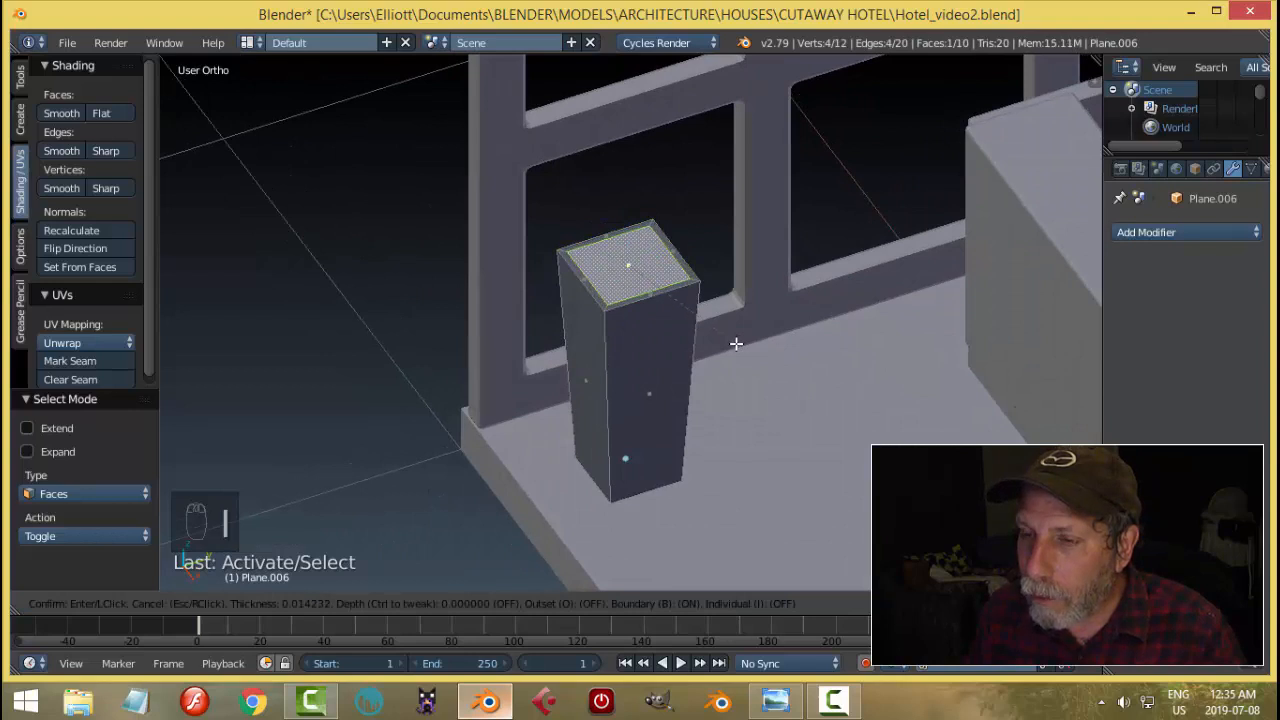
click(734, 346)
middle_drag(784, 367, 757, 330)
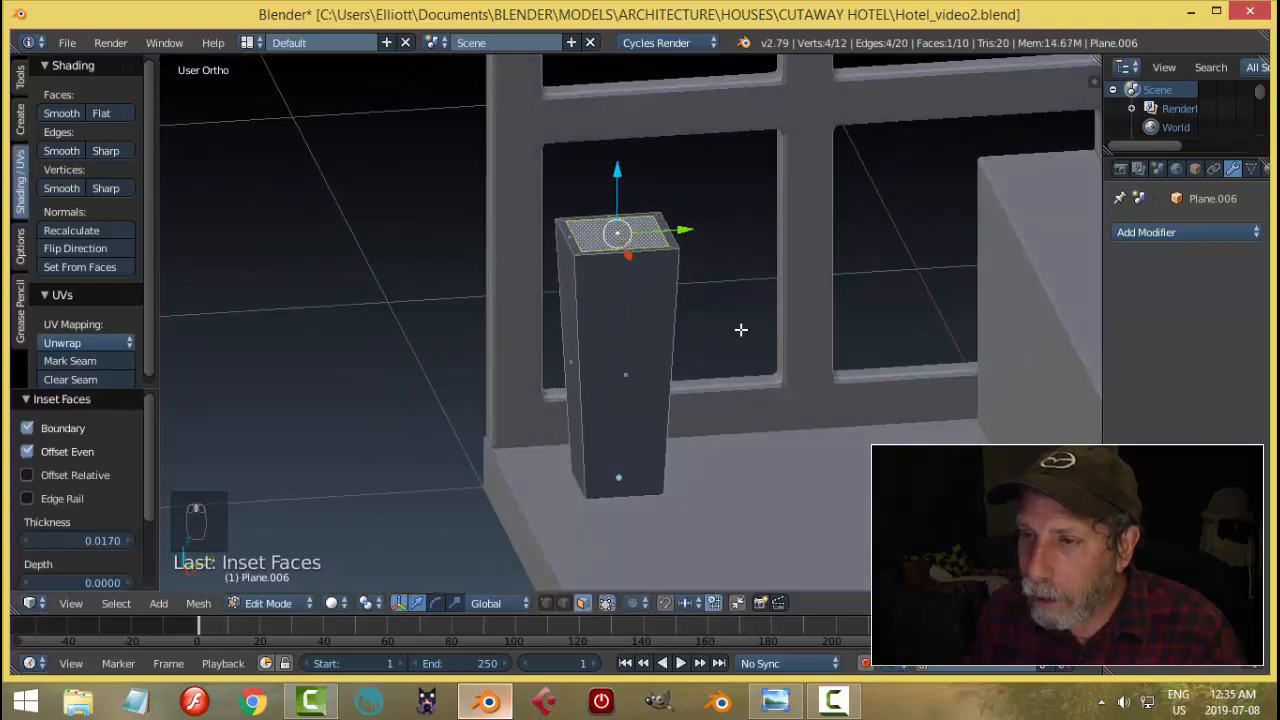
Step: Extrude the inset face about 0.060 down into the planter and scale it to about 0.932
key(e)
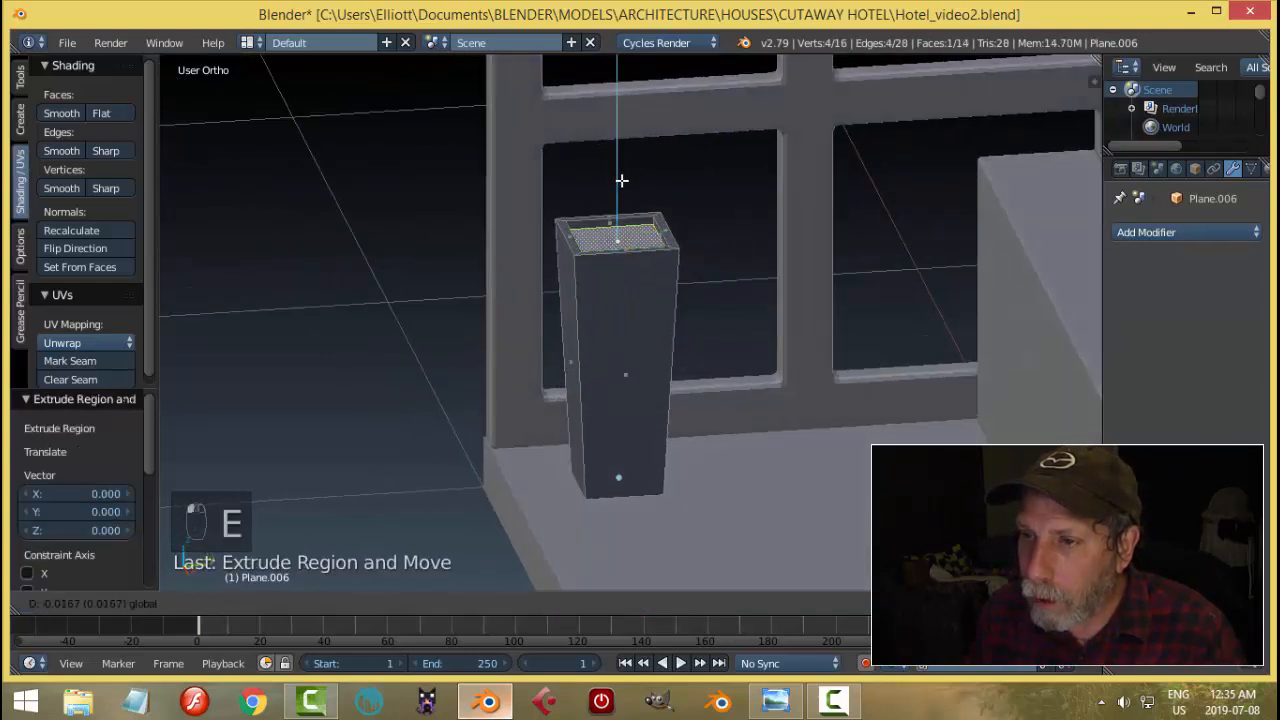
click(623, 203)
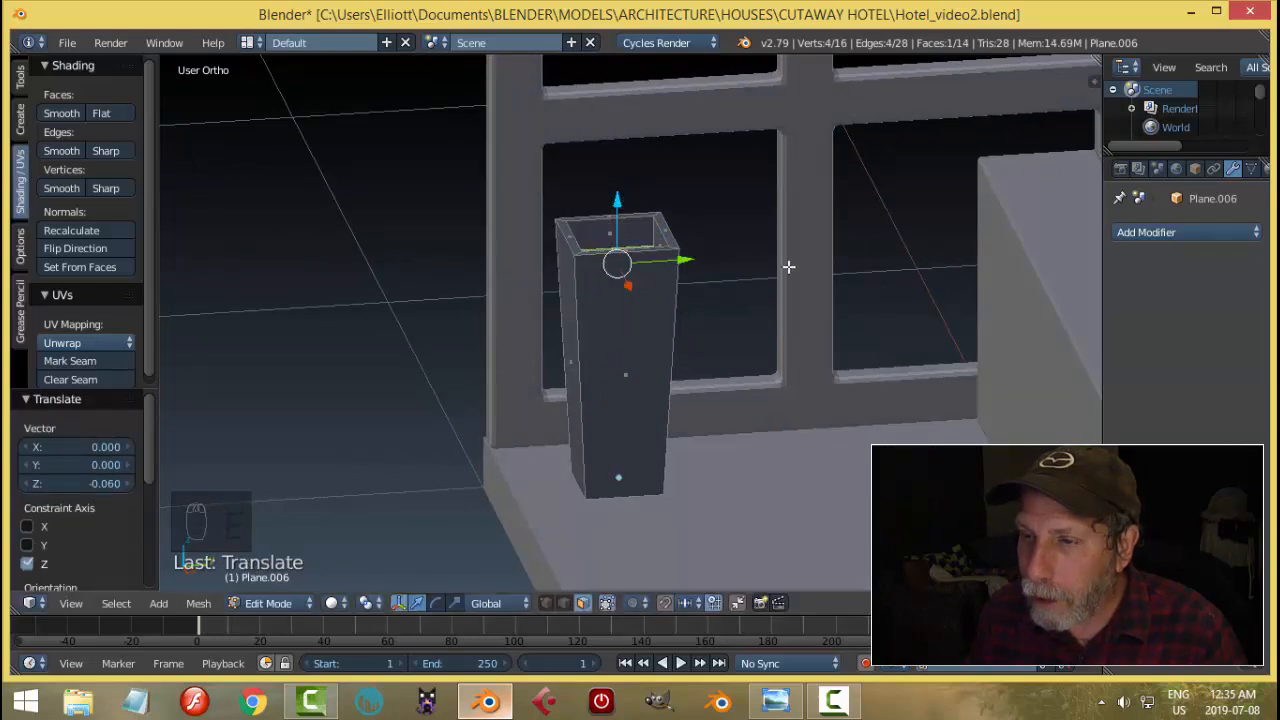
middle_drag(786, 266, 834, 277)
key(s)
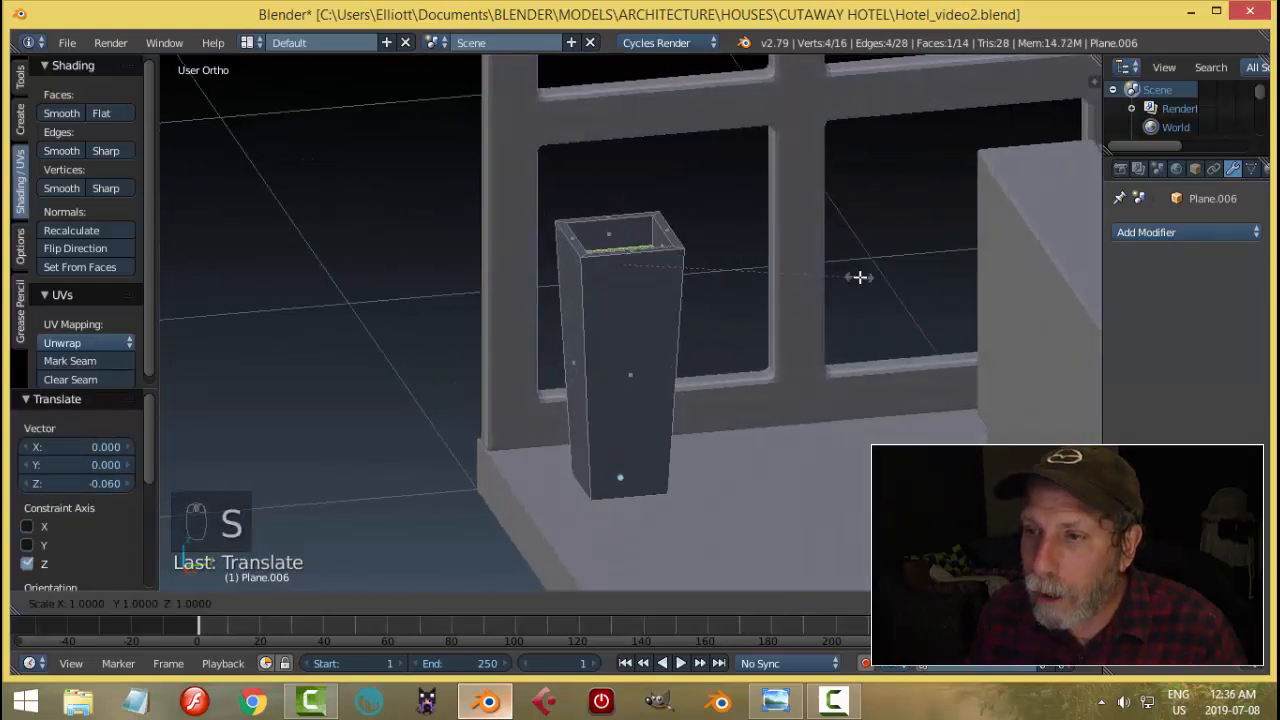
click(843, 285)
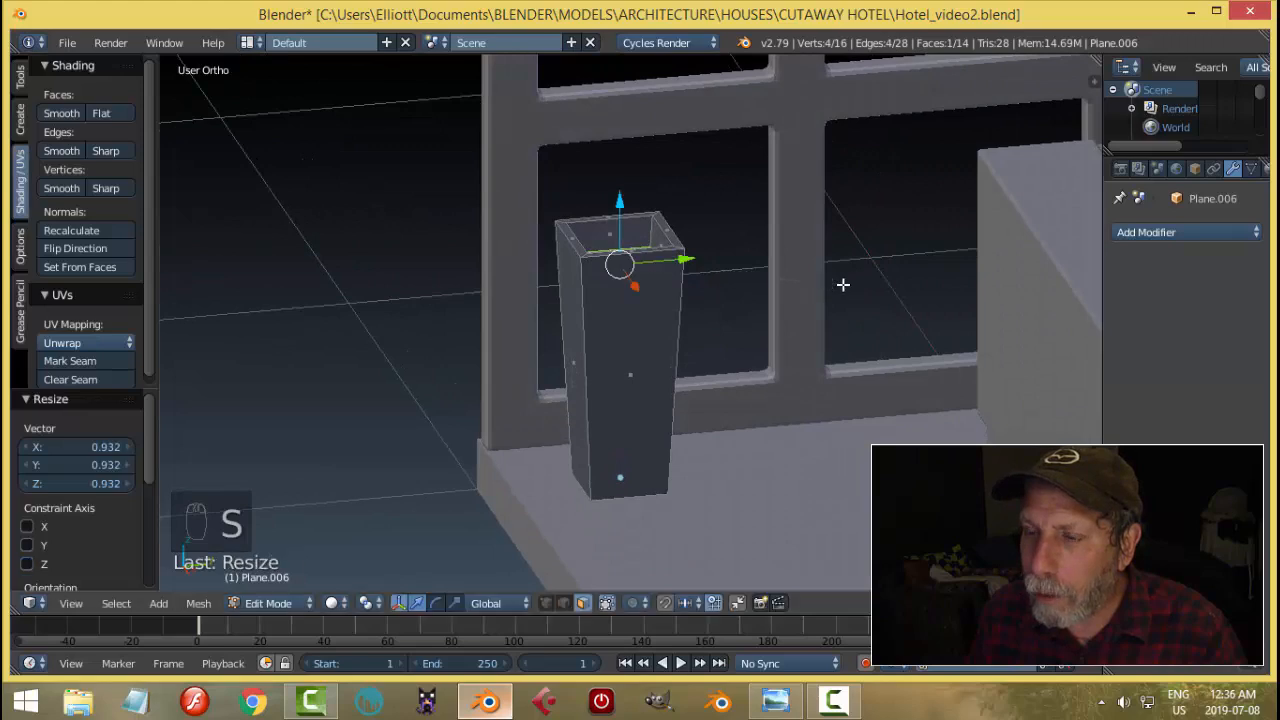
middle_drag(837, 267, 672, 264)
key(a)
scroll(700, 280, up, 3)
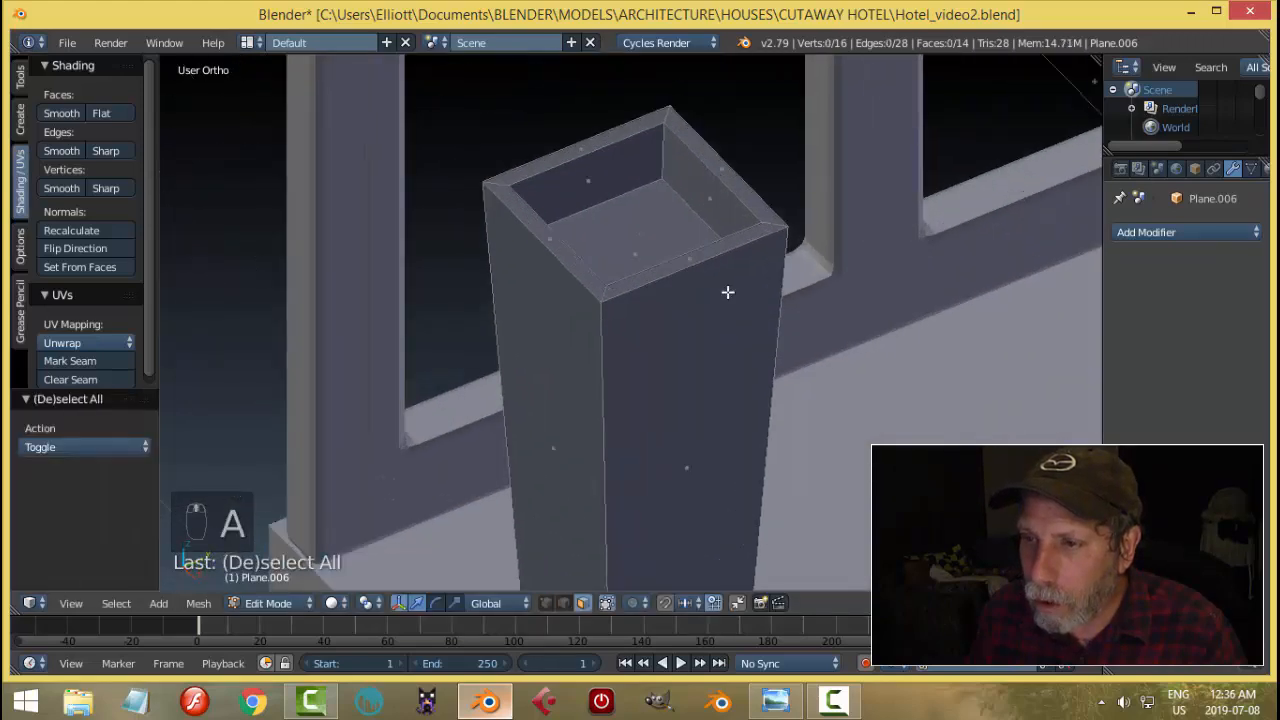
Step: Return the hollowed planter to Object Mode and compare its opening with the reference image
key(Tab)
right_click(532, 273)
scroll(770, 288, down, 4)
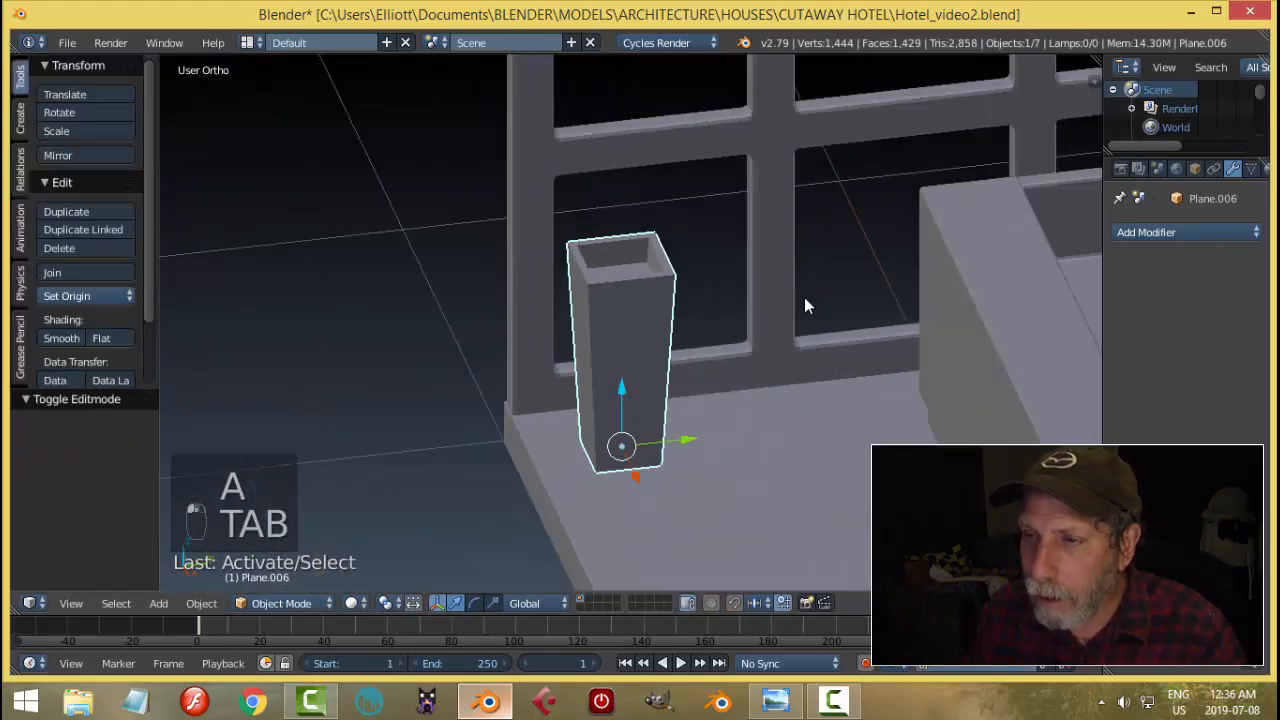
middle_drag(804, 297, 884, 273)
scroll(868, 292, down, 1)
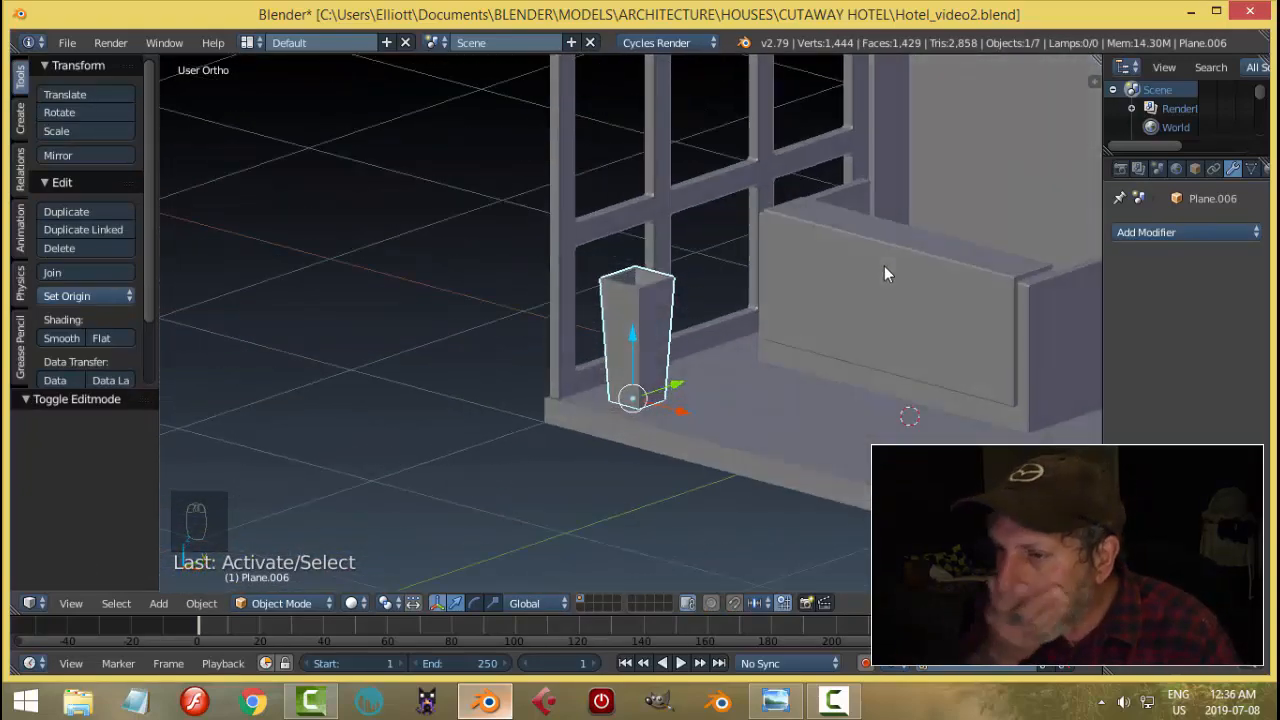
click(776, 700)
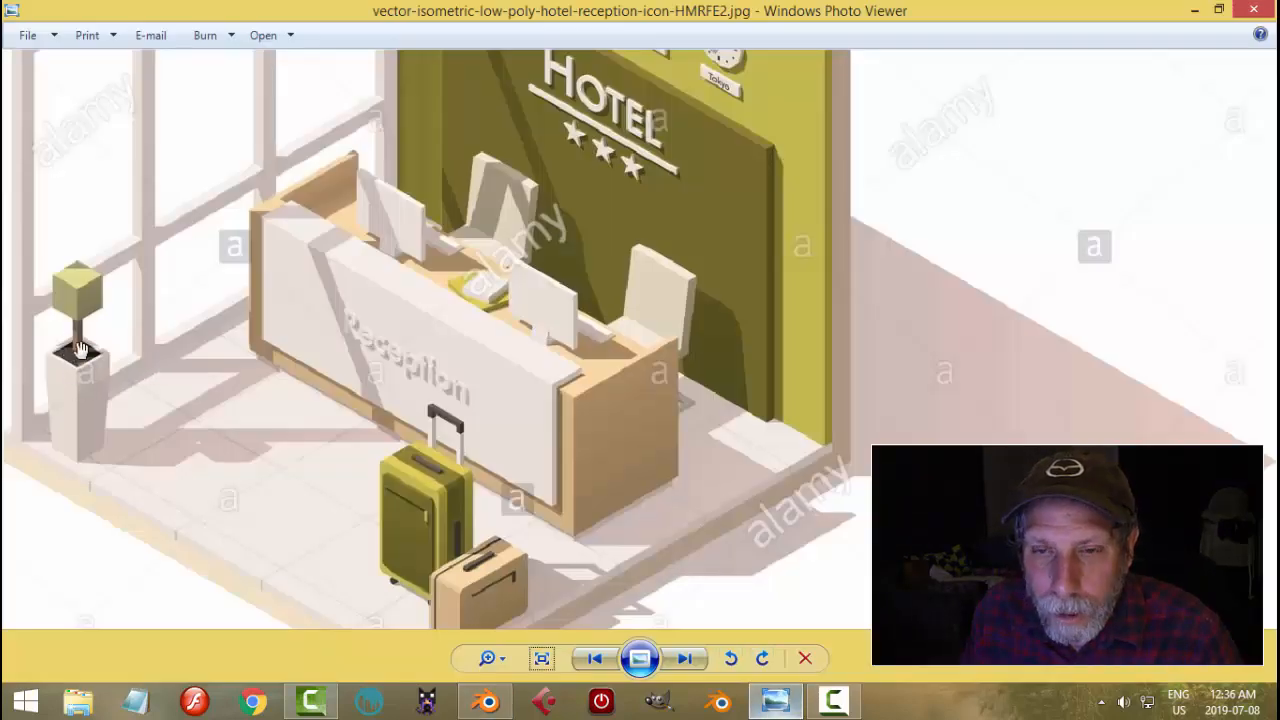
click(487, 700)
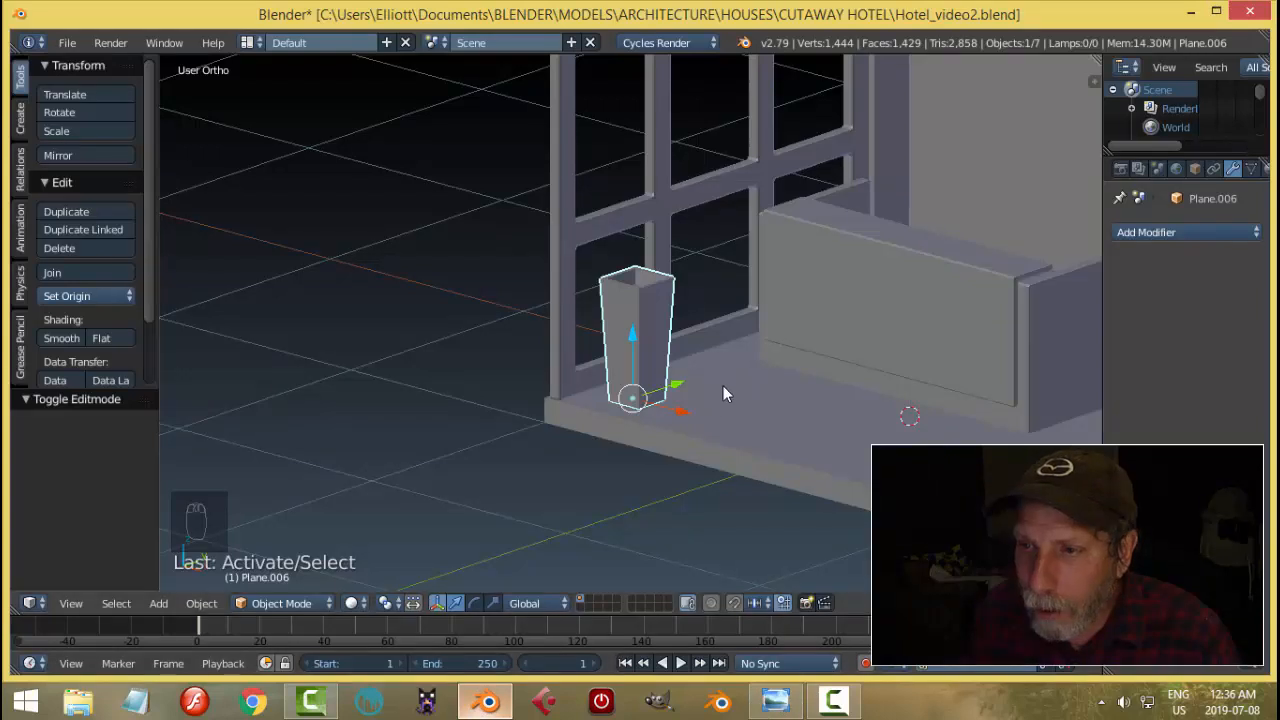
Step: Raise the planter's inner floor face along Z to make the recess shallower, and return to Object Mode
middle_drag(723, 386, 672, 398)
key(Tab)
scroll(662, 282, up, 3)
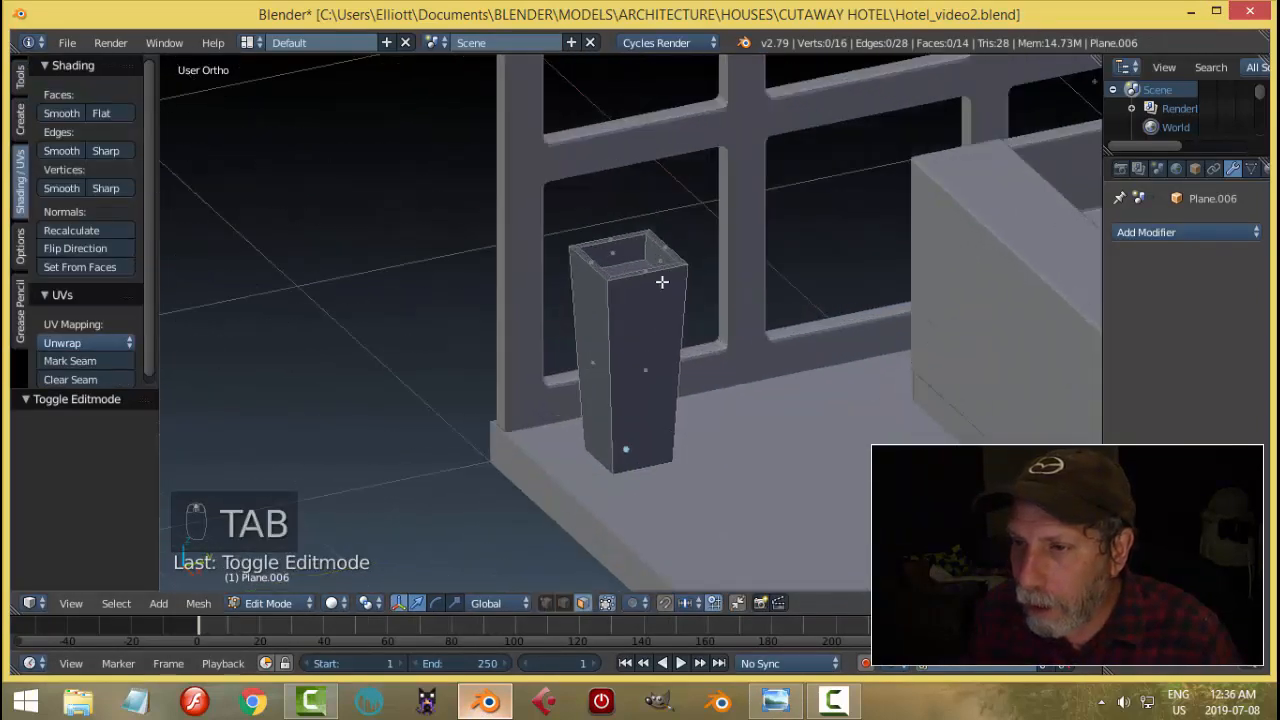
right_click(622, 267)
middle_drag(628, 270, 673, 291)
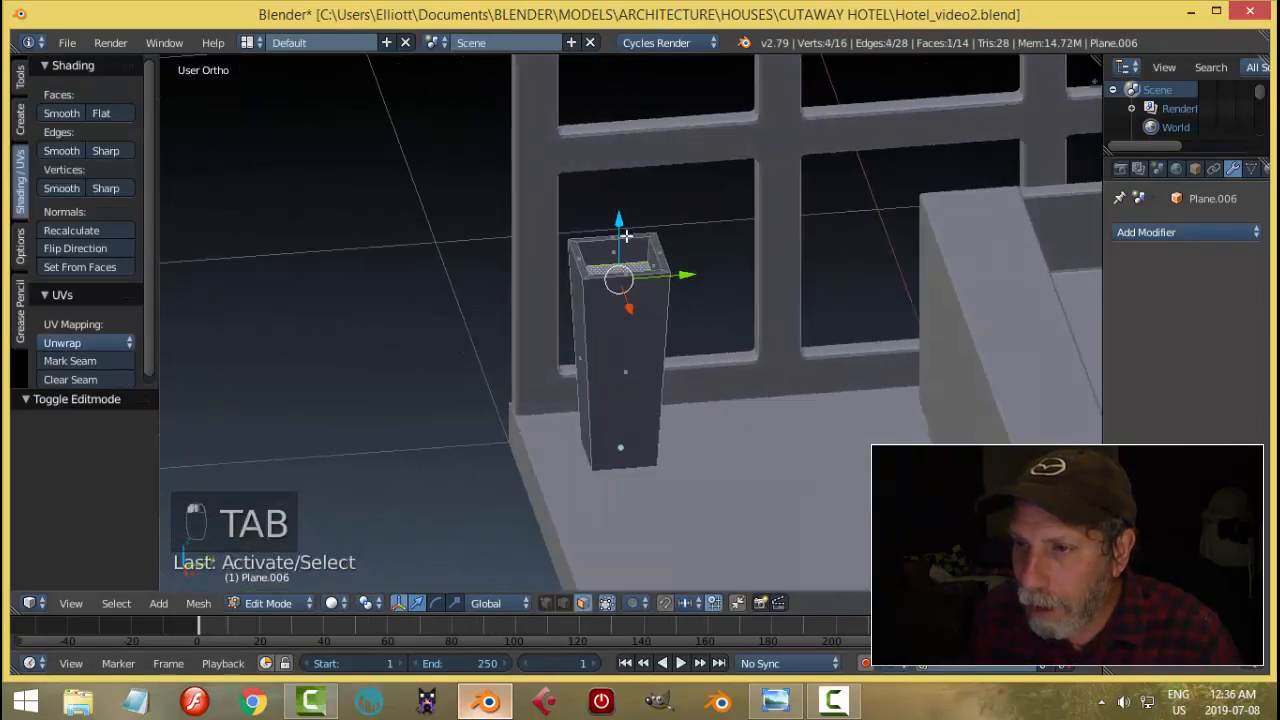
drag(624, 230, 622, 210)
key(a)
middle_drag(654, 289, 807, 257)
key(Tab)
click(566, 318)
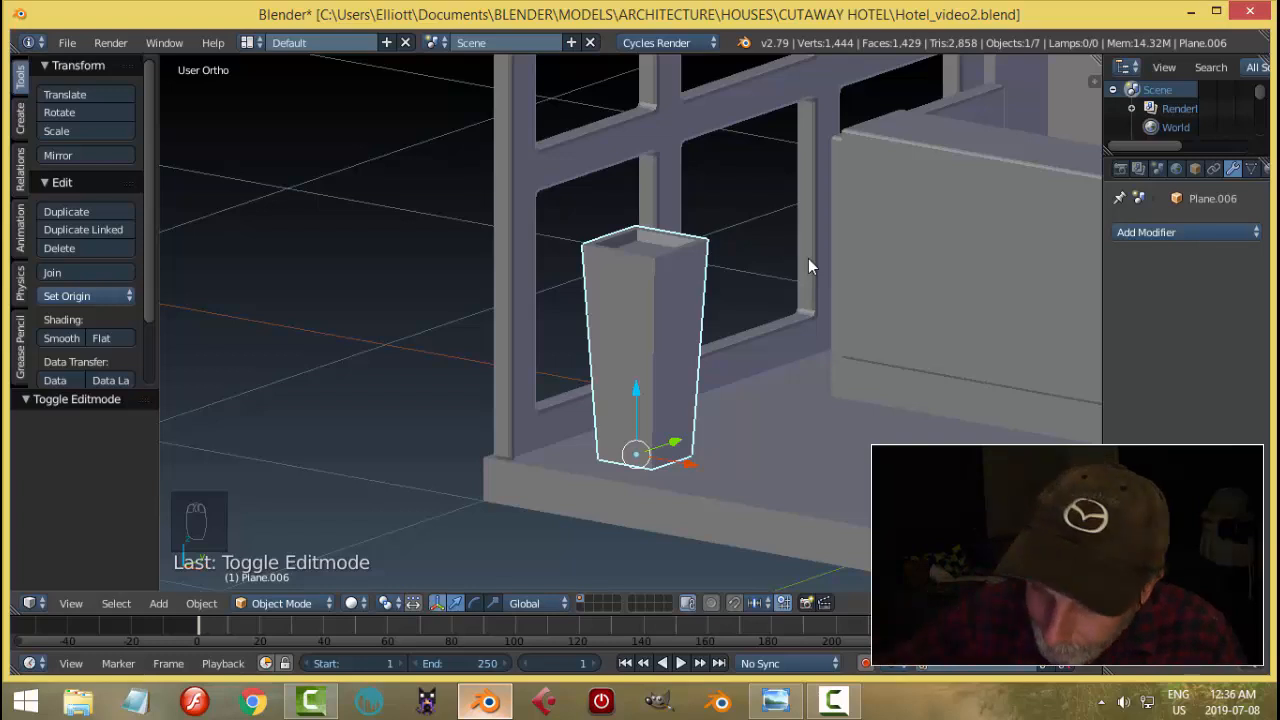
Step: Check the reference plant, duplicate the planter's inner floor face in Edit Mode and raise the copy about 0.339 along Z
middle_drag(780, 247, 834, 410)
click(776, 701)
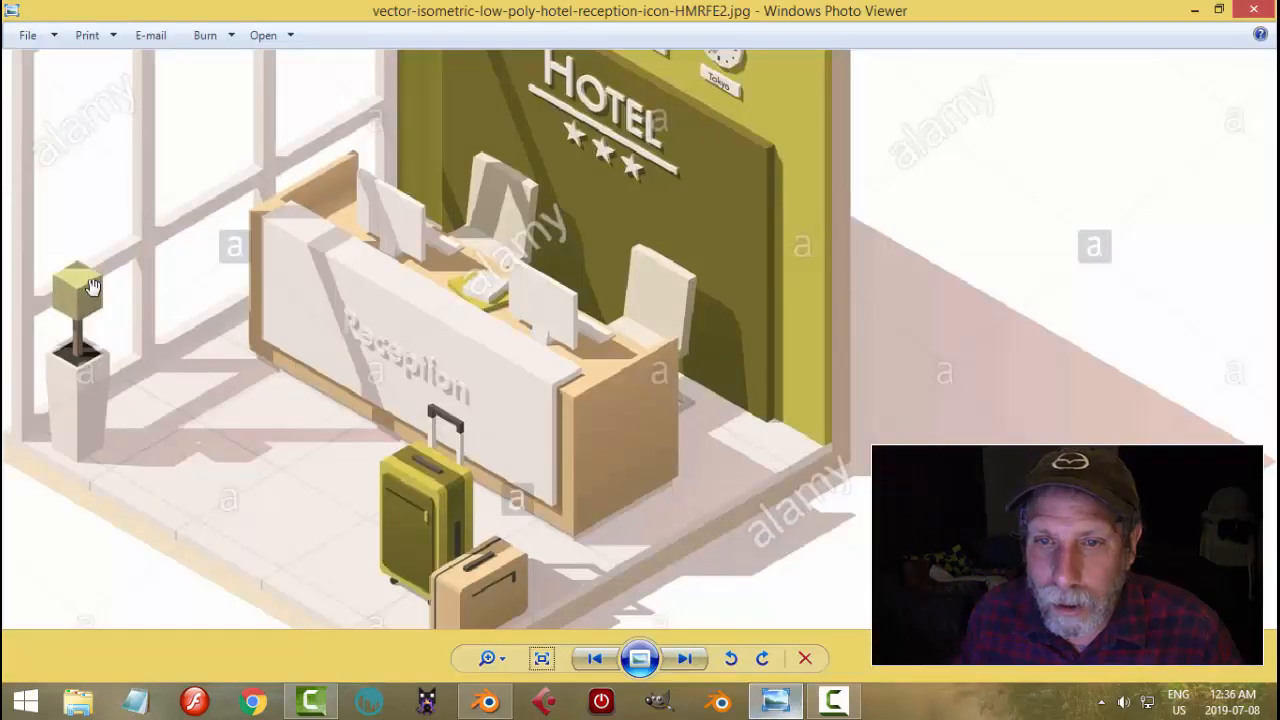
click(487, 701)
key(Tab)
click(845, 380)
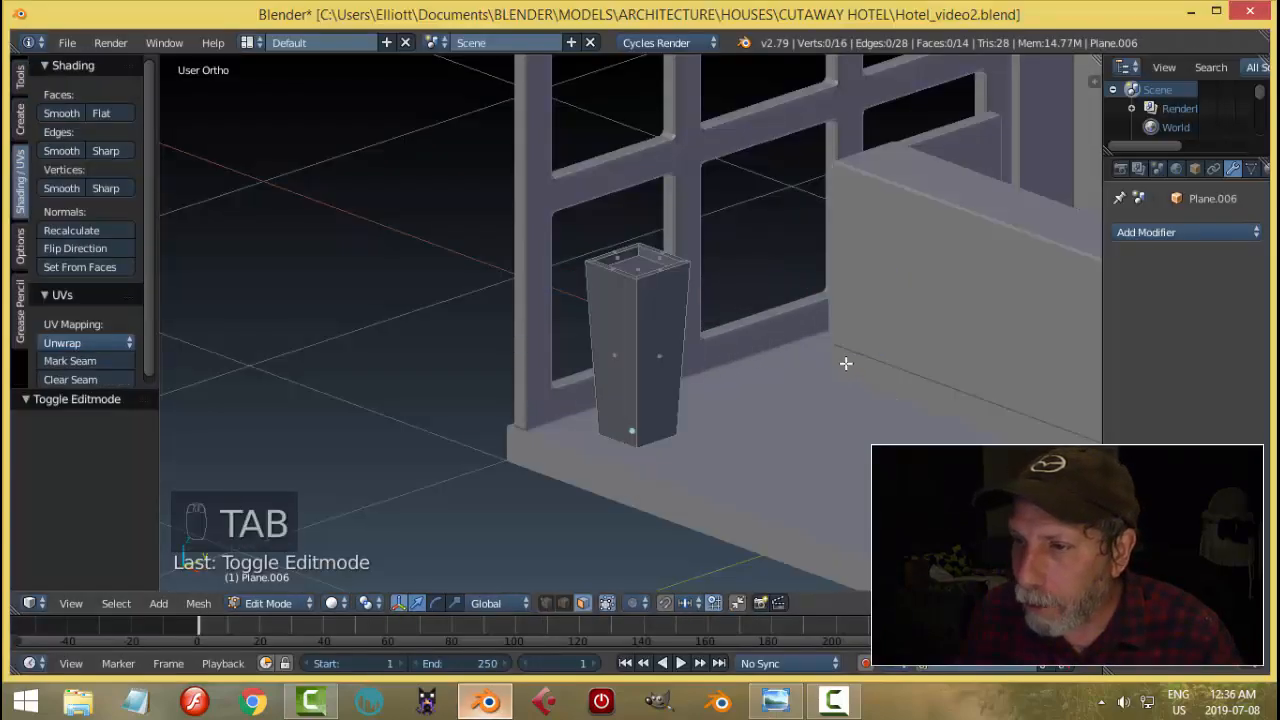
middle_drag(846, 364, 800, 360)
click(641, 278)
key(shift+d)
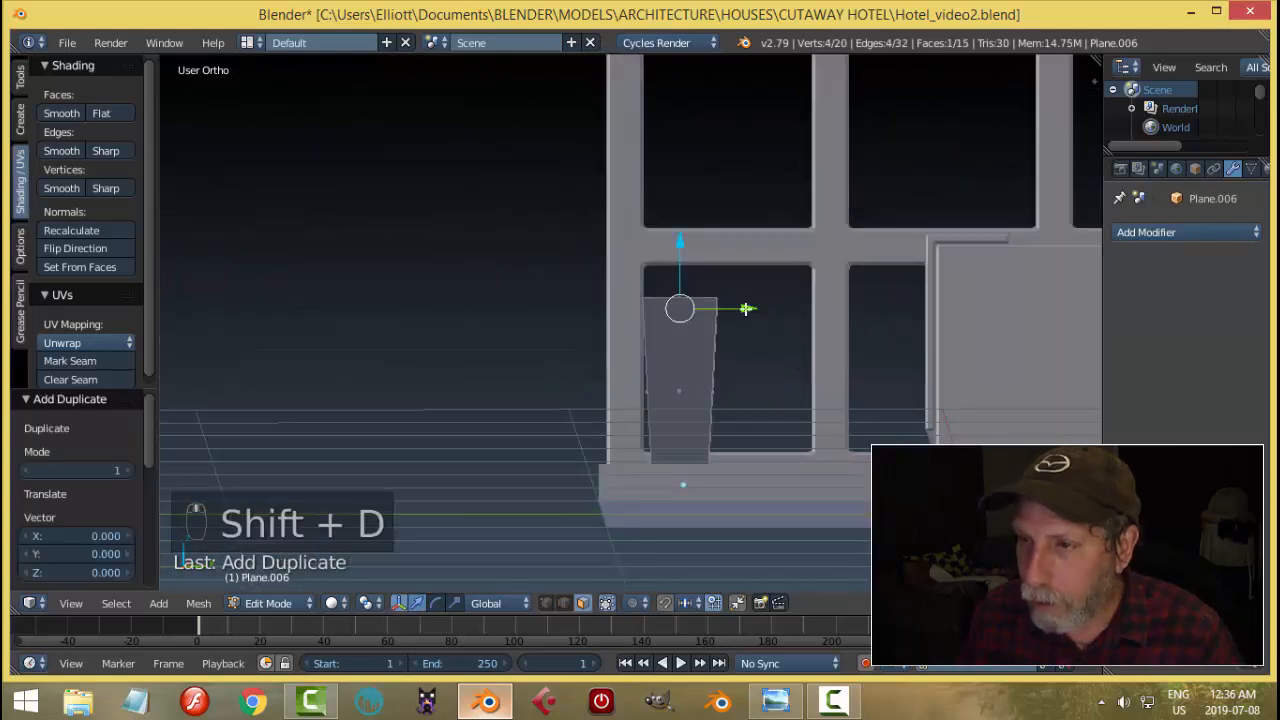
drag(684, 247, 692, 121)
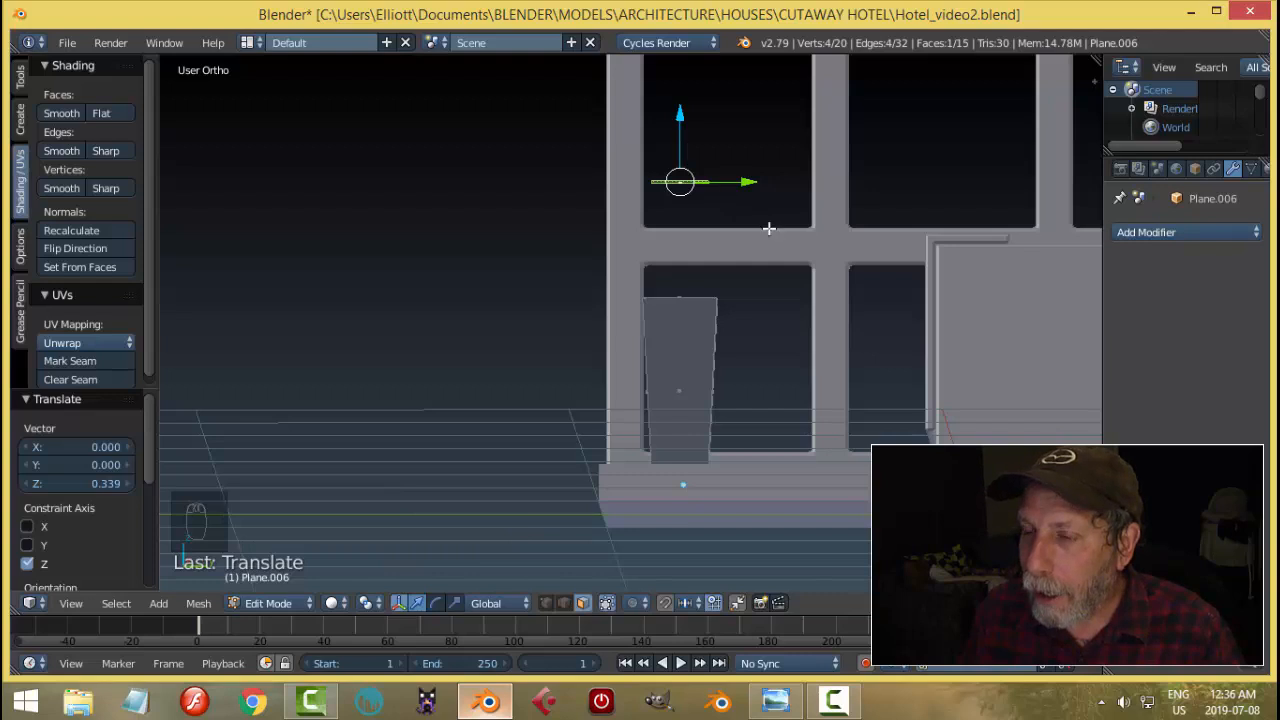
Step: Extrude the raised face about 0.176 down into a foliage cube and compare it with the reference plant
key(e)
drag(689, 124, 684, 188)
middle_drag(684, 190, 851, 297)
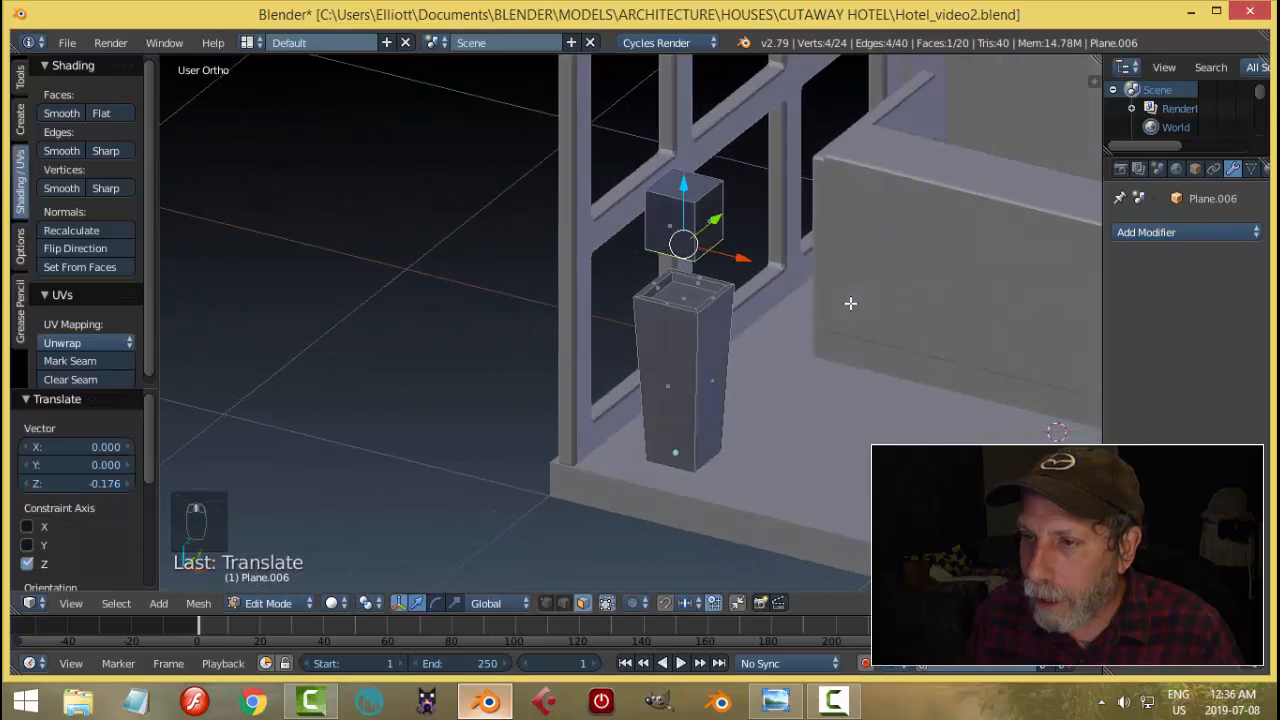
click(785, 700)
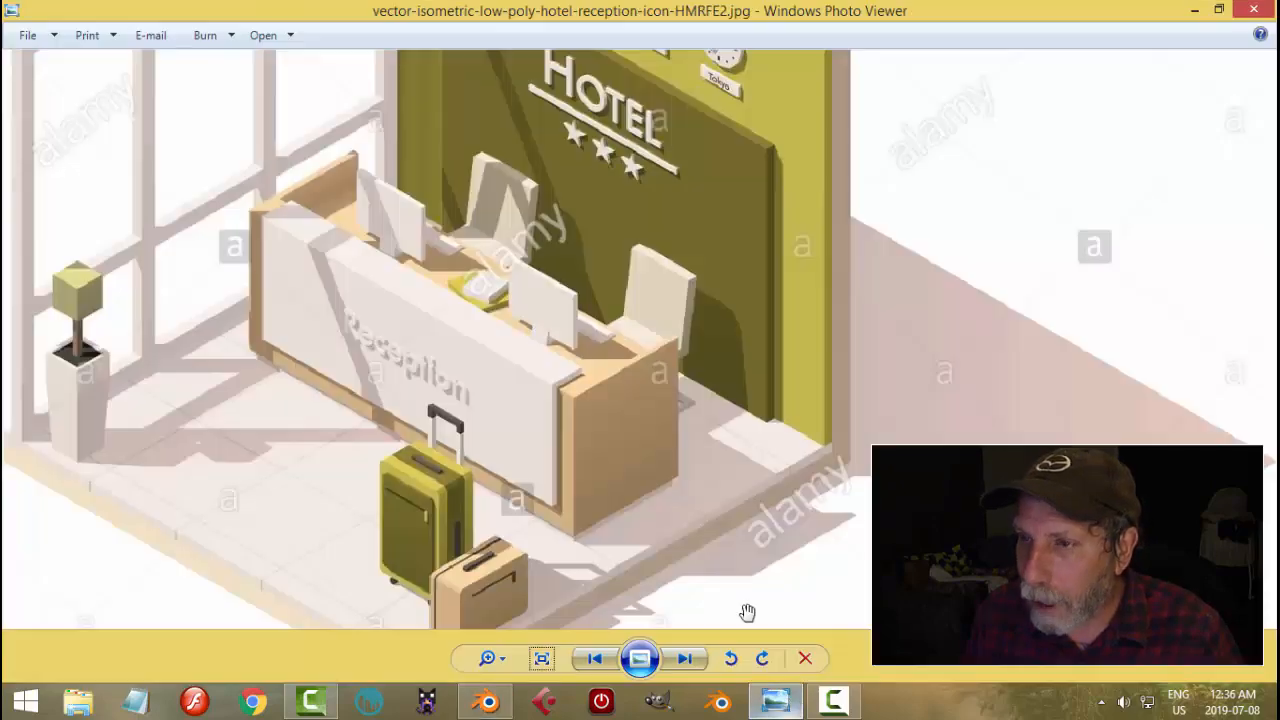
click(490, 700)
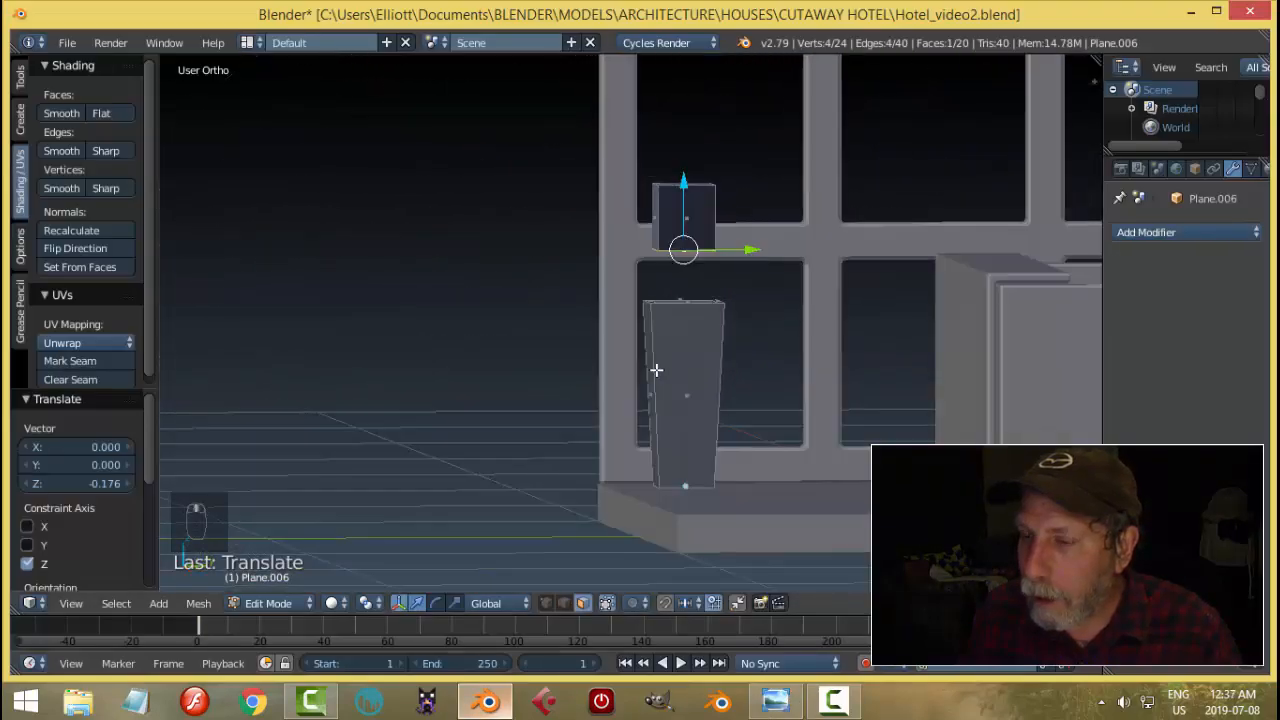
Step: Recalculate the normals of the entire planter and cube mesh to face outward, and clear the selection
middle_drag(656, 370, 677, 222)
key(a)
key(a)
key(a)
key(ctrl+n)
key(a)
Step: Select the whole foliage cube through its linked geometry and raise it slightly along Z in the right view
right_click(677, 222)
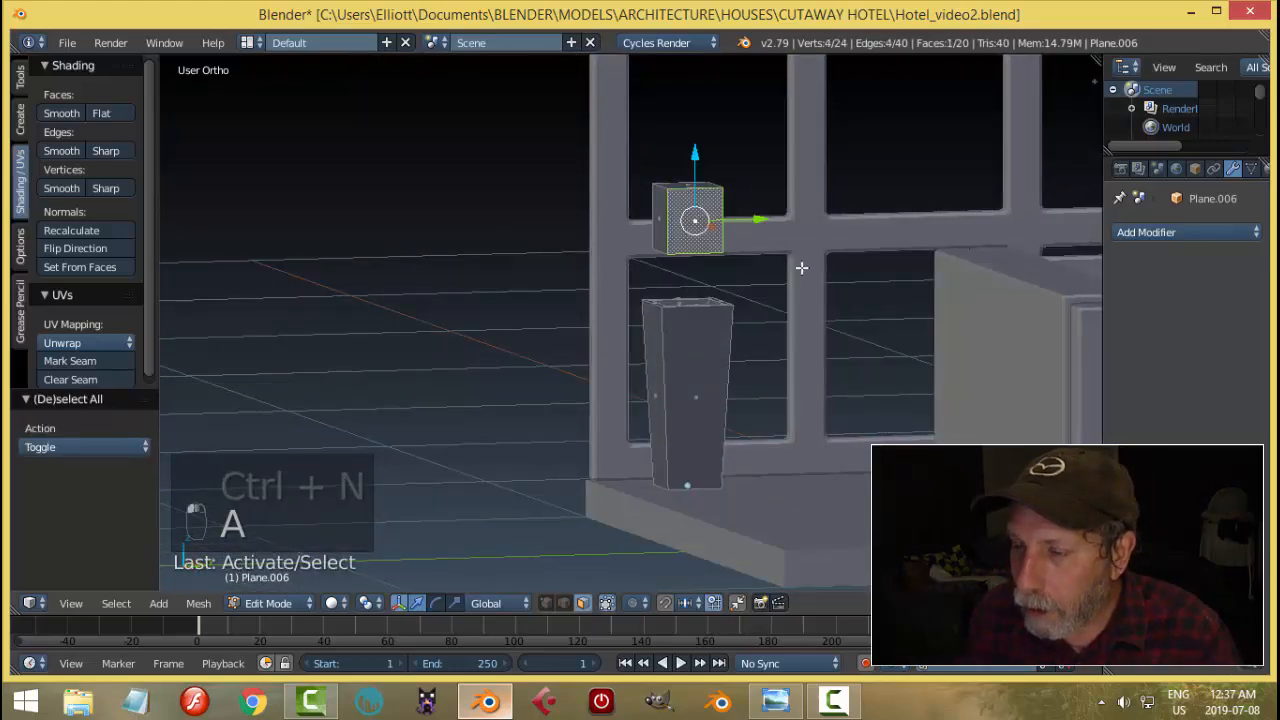
middle_drag(803, 266, 875, 324)
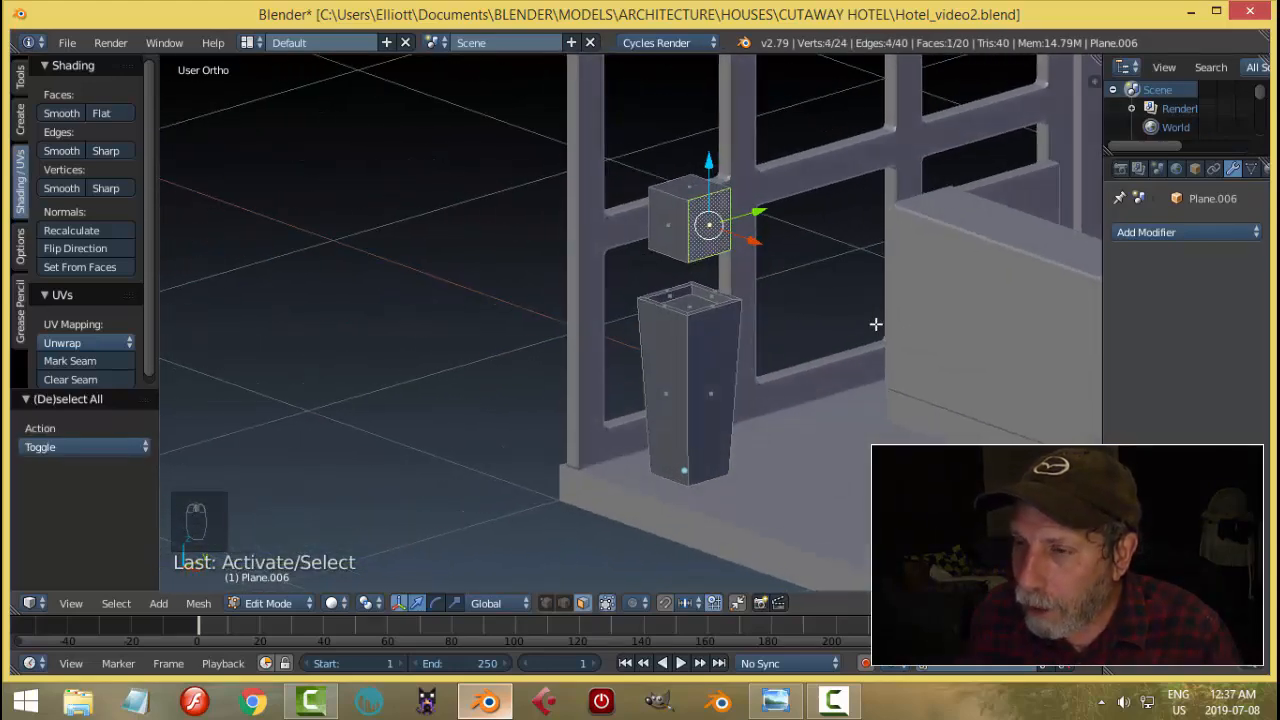
key(ctrl+l)
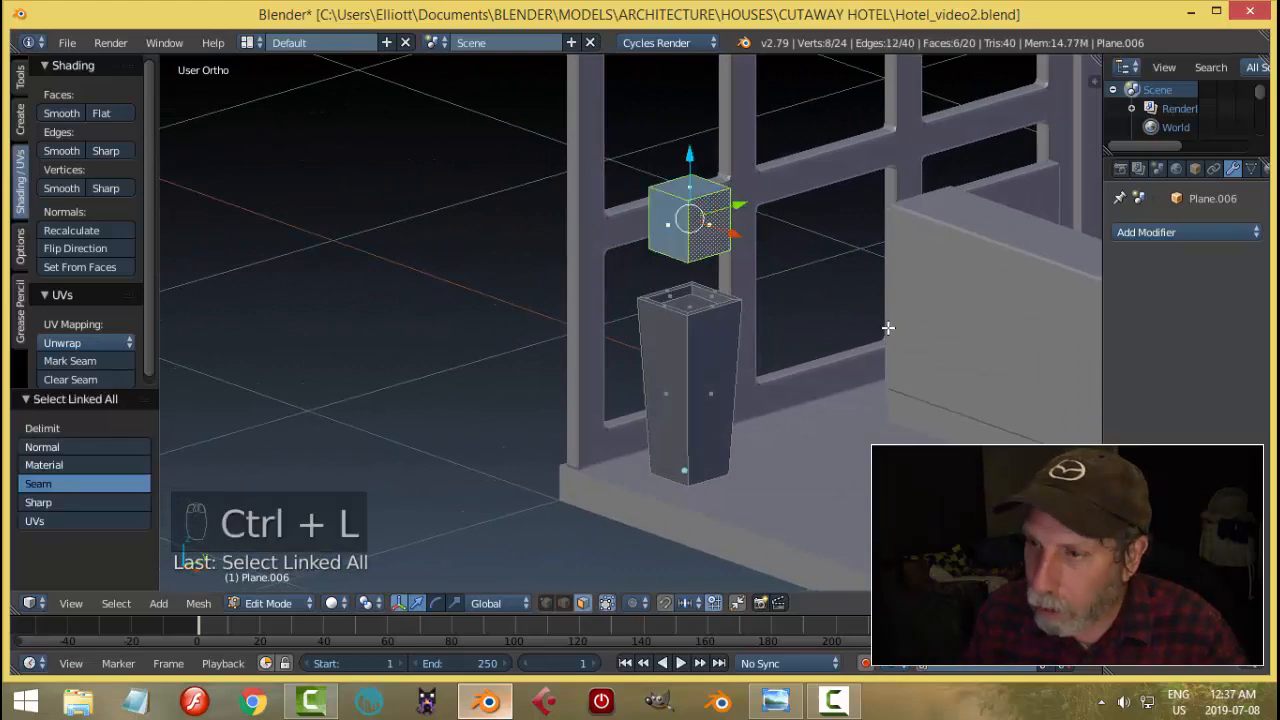
key(KP_3)
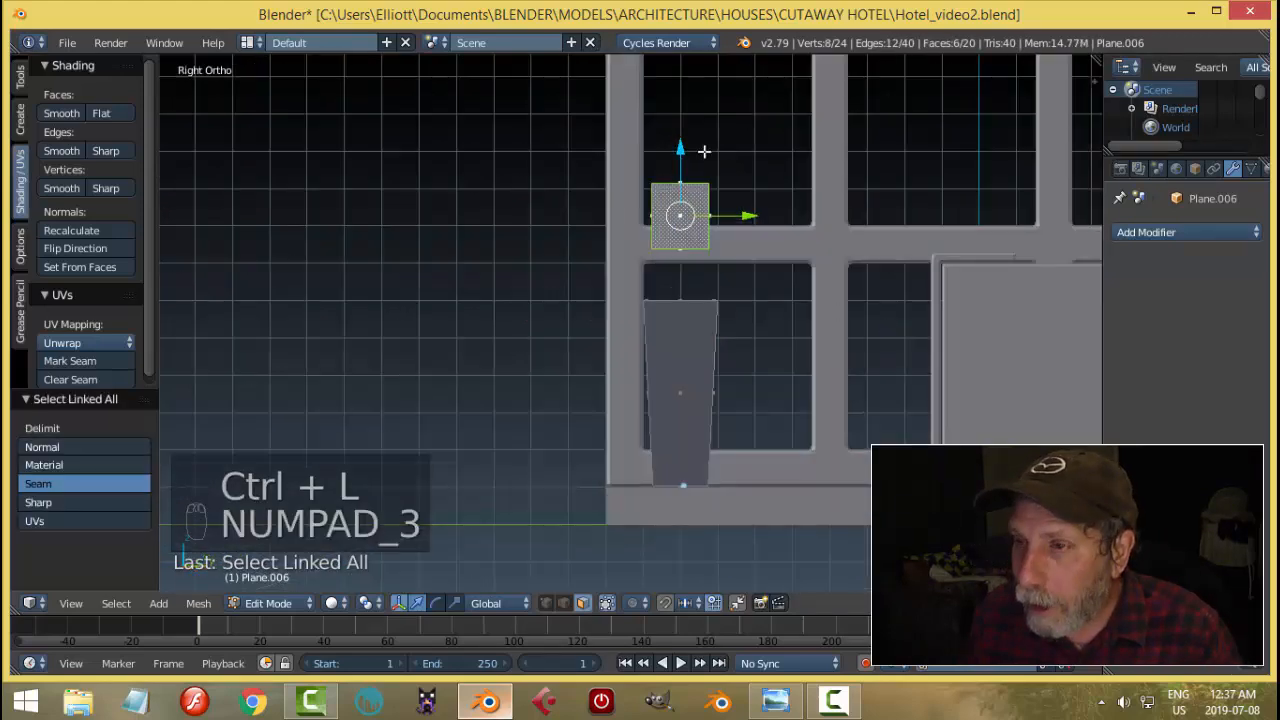
drag(686, 149, 686, 129)
middle_drag(686, 129, 706, 194)
Step: Duplicate the foliage cube's bottom face and scale the copy down to a small trunk profile
key(a)
right_click(706, 192)
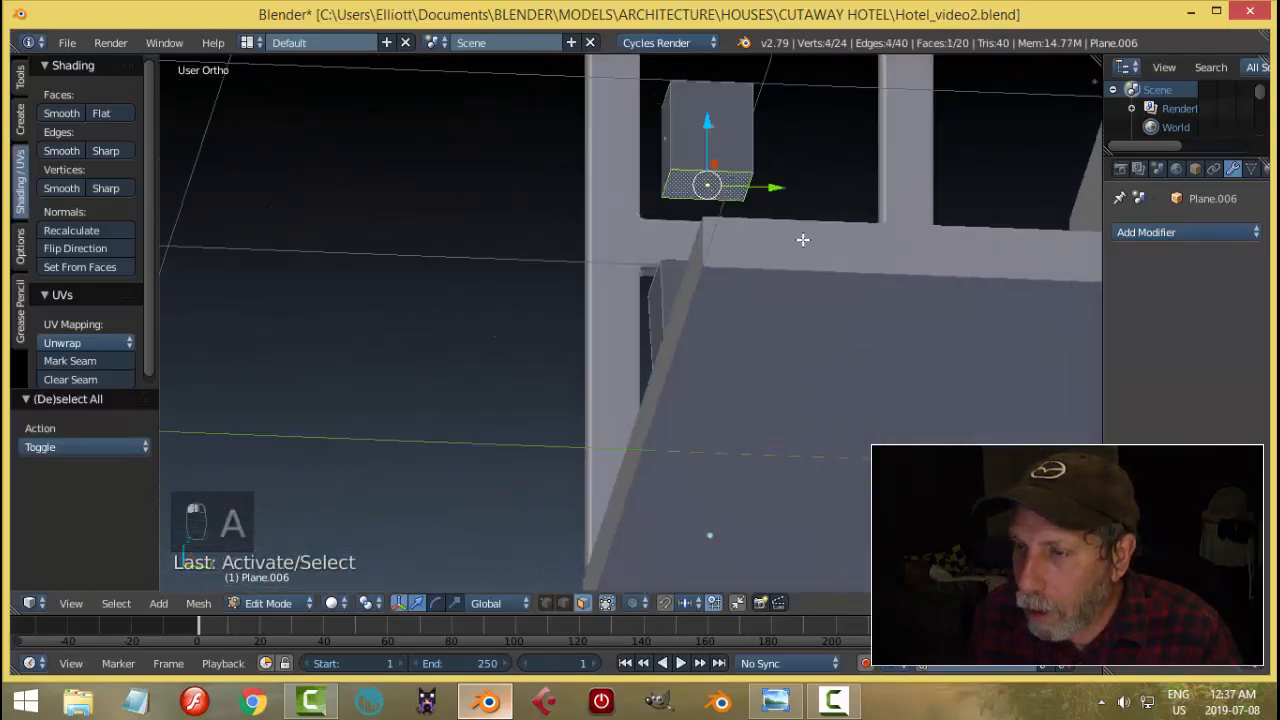
middle_drag(802, 240, 861, 240)
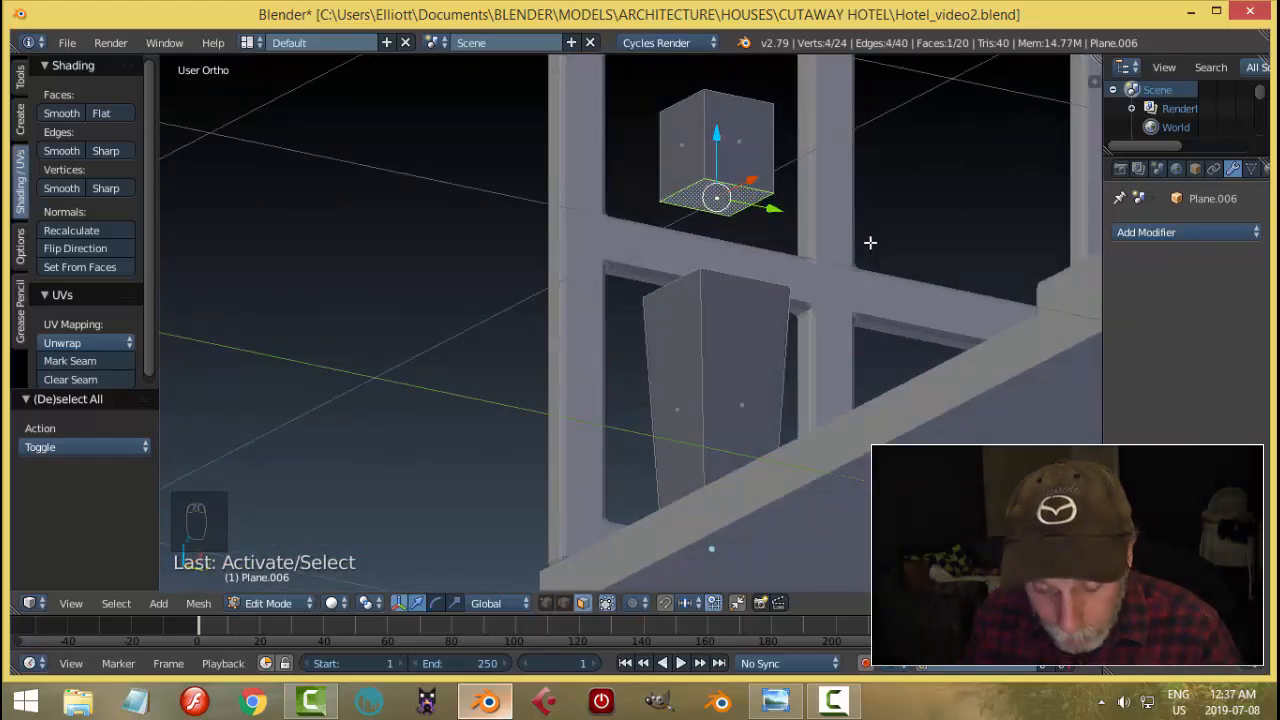
key(shift+d)
key(s)
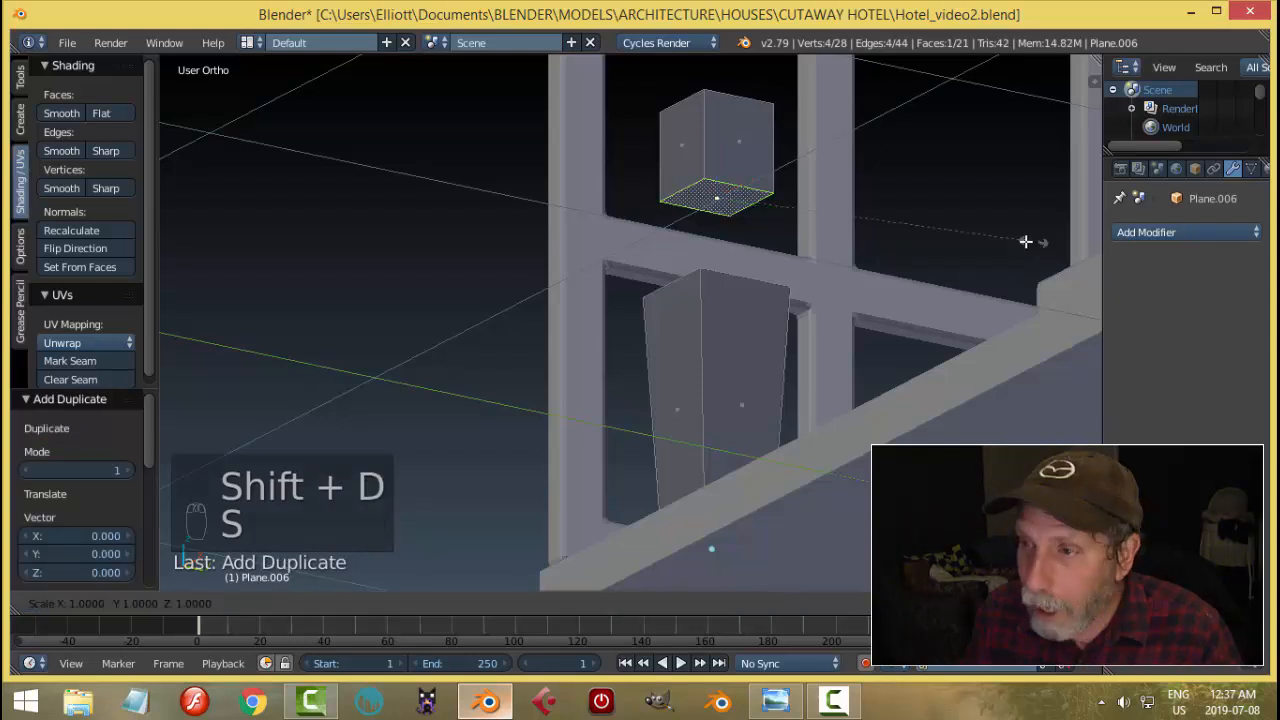
click(792, 231)
Step: Extrude the small trunk face about 0.282 down along Z until it reaches into the planter
middle_drag(794, 229, 783, 269)
key(e)
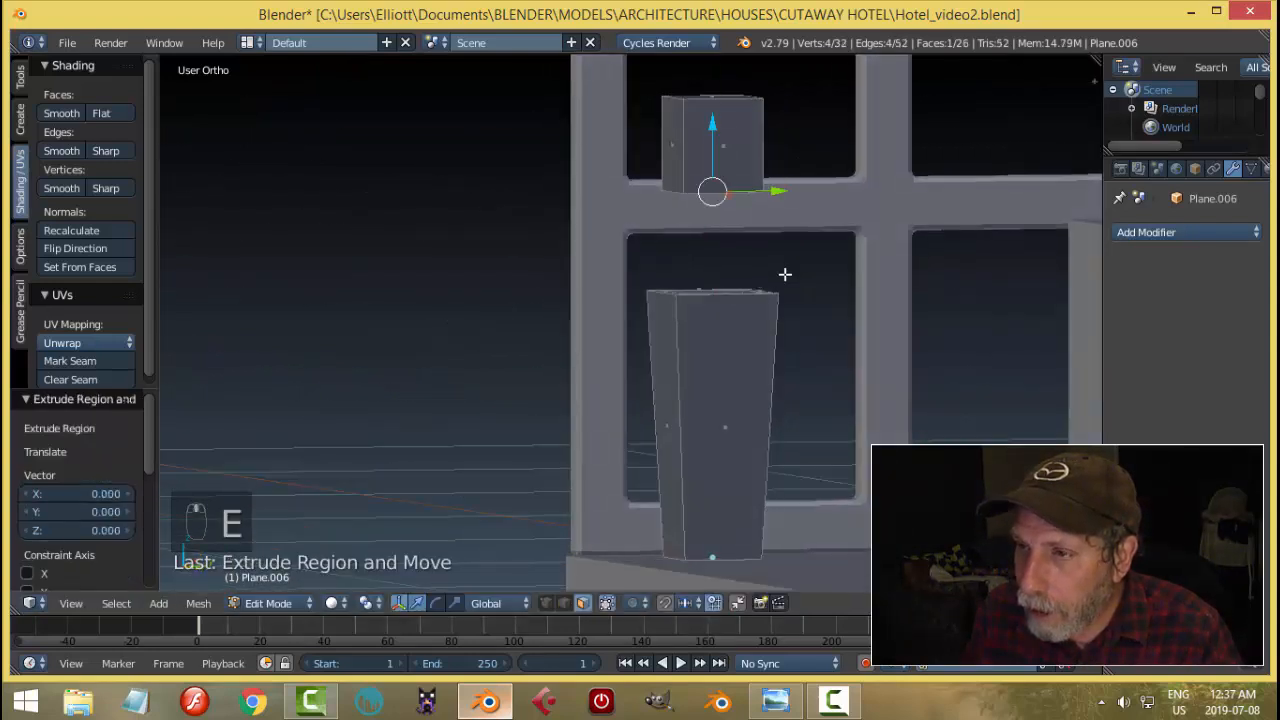
middle_drag(753, 170, 771, 223)
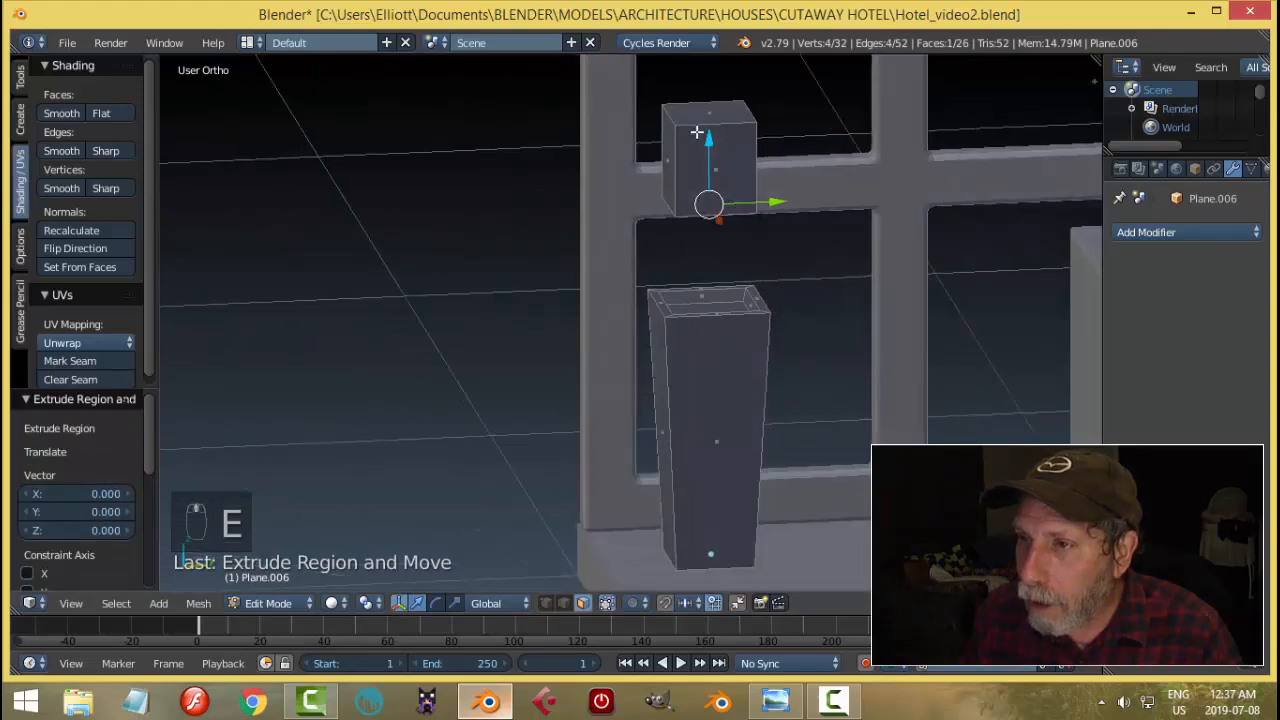
drag(702, 136, 716, 290)
middle_drag(849, 220, 893, 261)
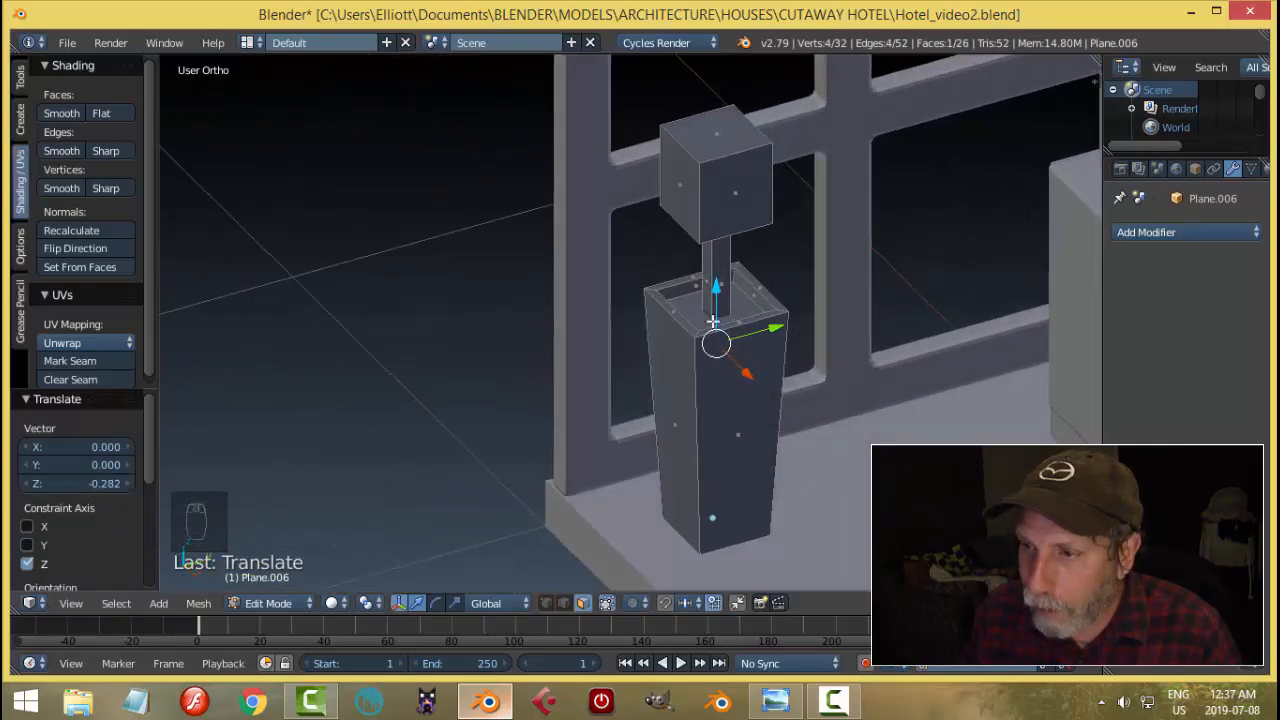
Step: Delete the trunk's bottom face hidden inside the planter, using wireframe display
key(z)
click(858, 320)
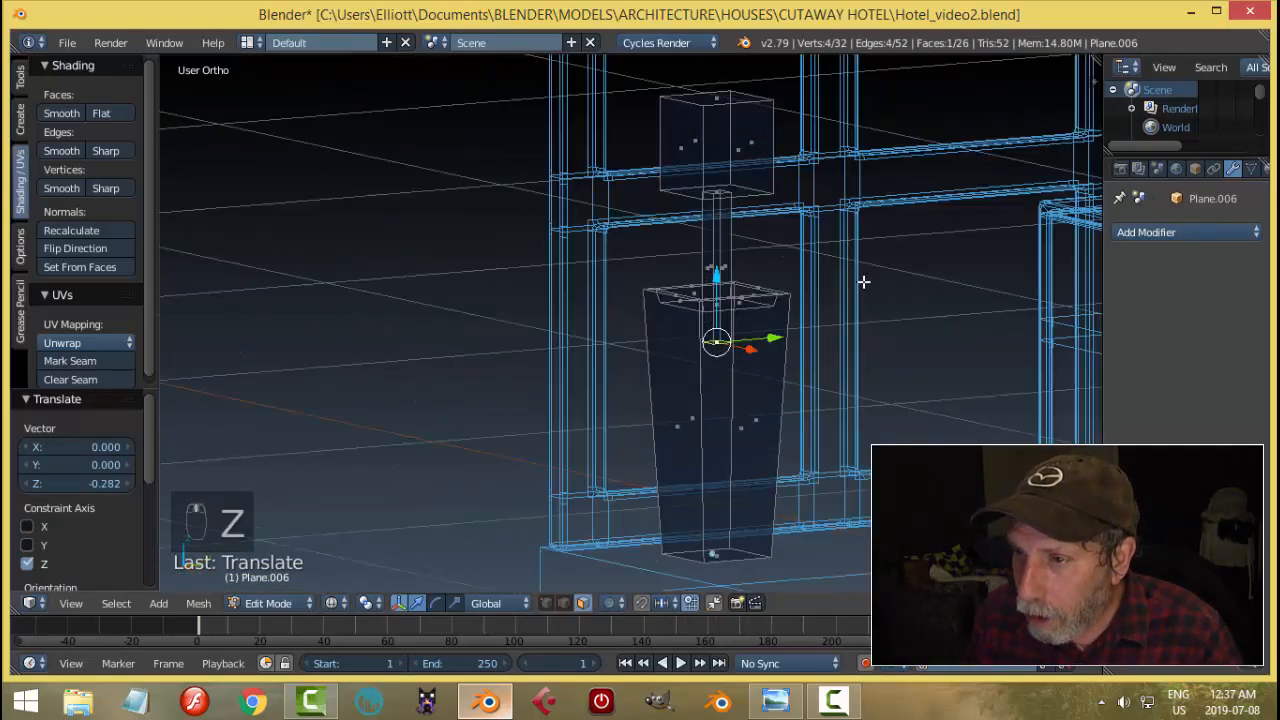
key(a)
scroll(826, 347, up, 2)
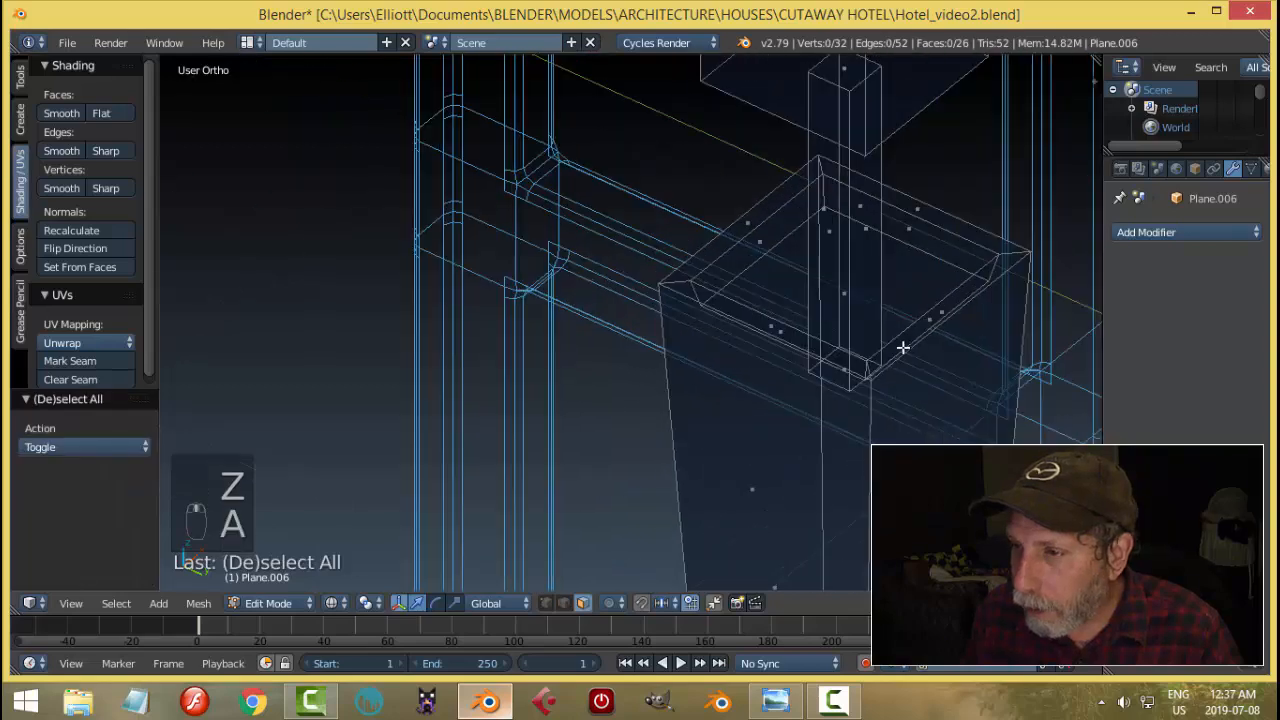
scroll(900, 340, up, 2)
right_click(855, 362)
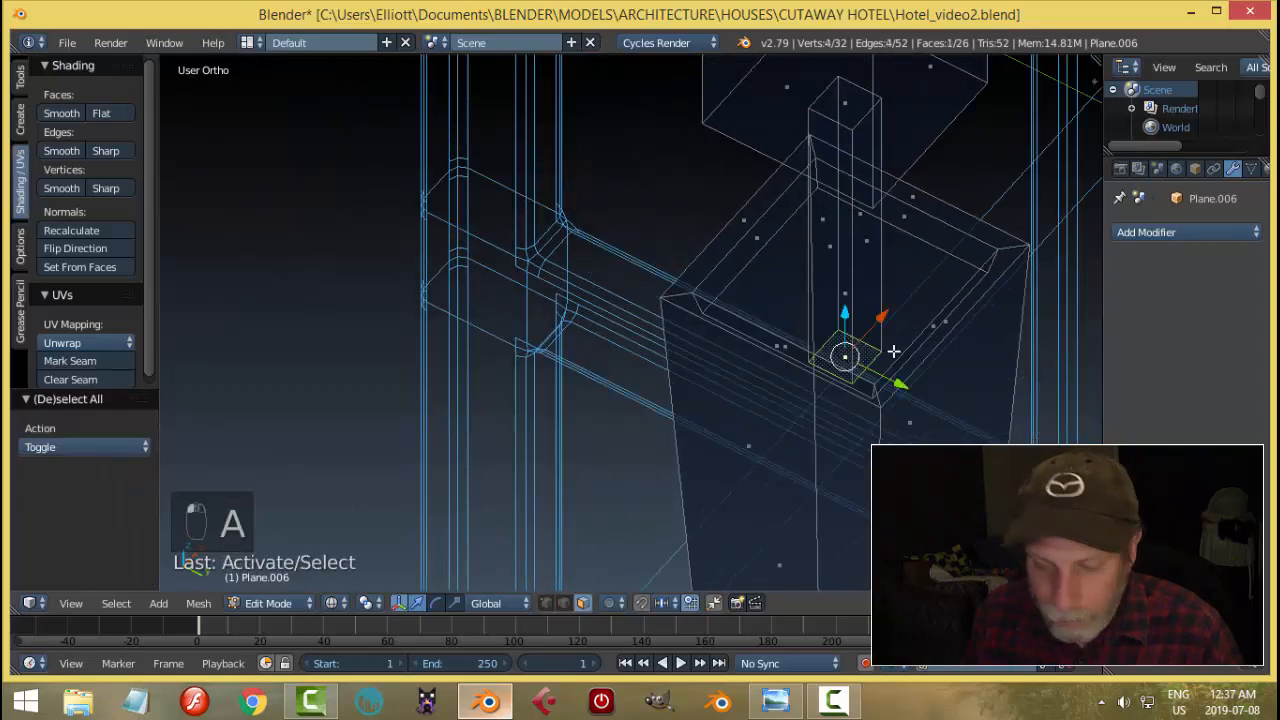
key(x)
click(893, 351)
Step: Delete the trunk's top face beneath the foliage cube and return to Object Mode with solid shading
middle_drag(938, 251, 912, 326)
right_click(825, 203)
click(823, 201)
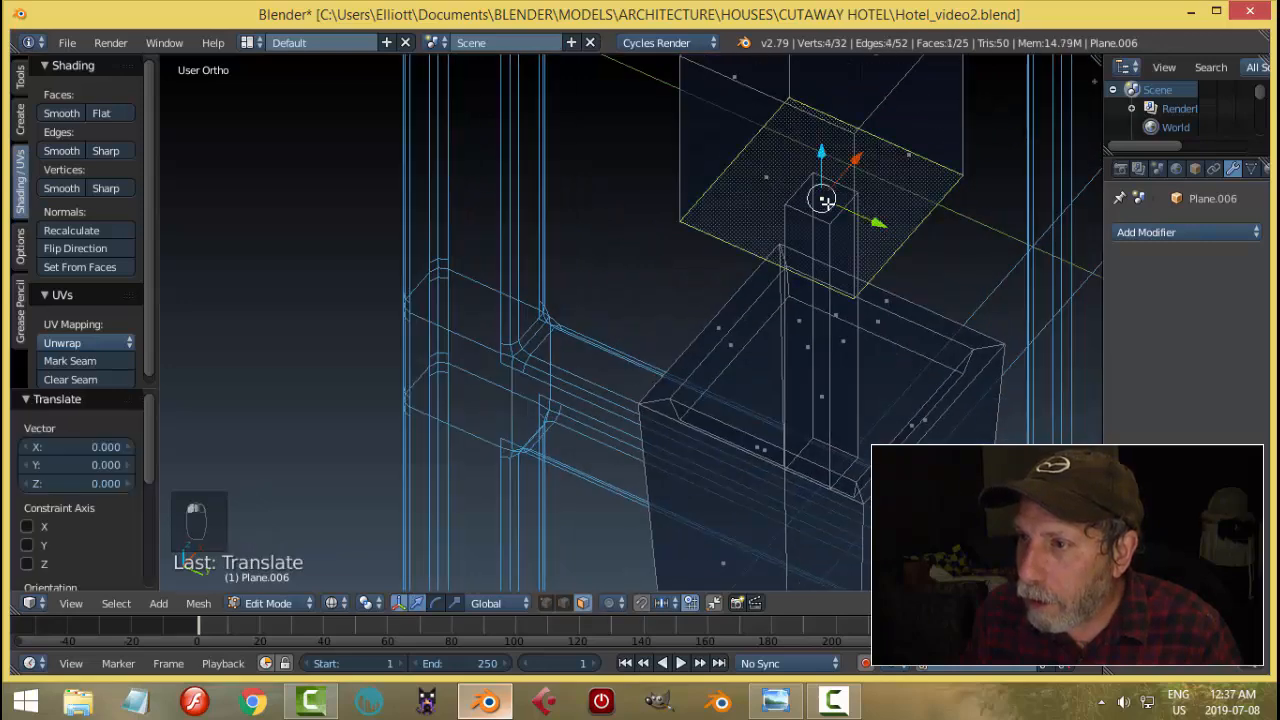
right_click(822, 199)
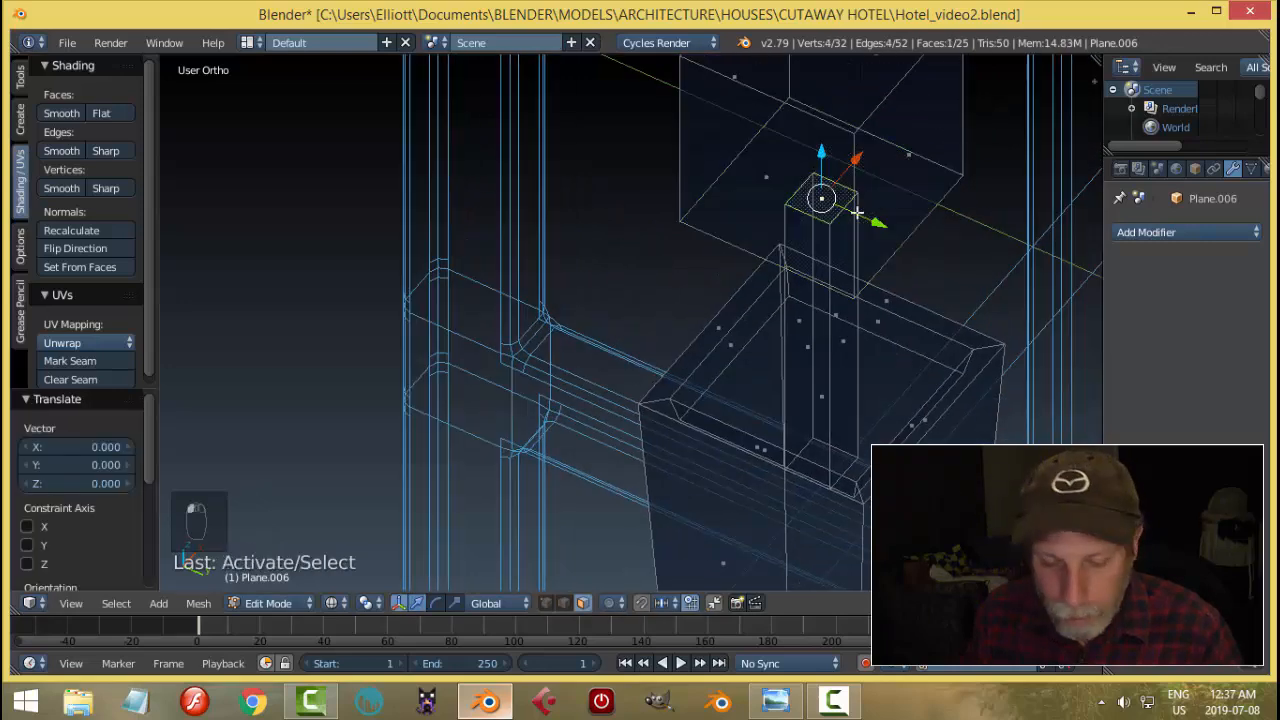
key(x)
click(858, 213)
mouse_move(895, 319)
middle_down()
mouse_move(877, 352)
mouse_move(770, 390)
mouse_move(846, 340)
middle_up()
click(877, 435)
scroll(894, 323, down, 2)
key(Tab)
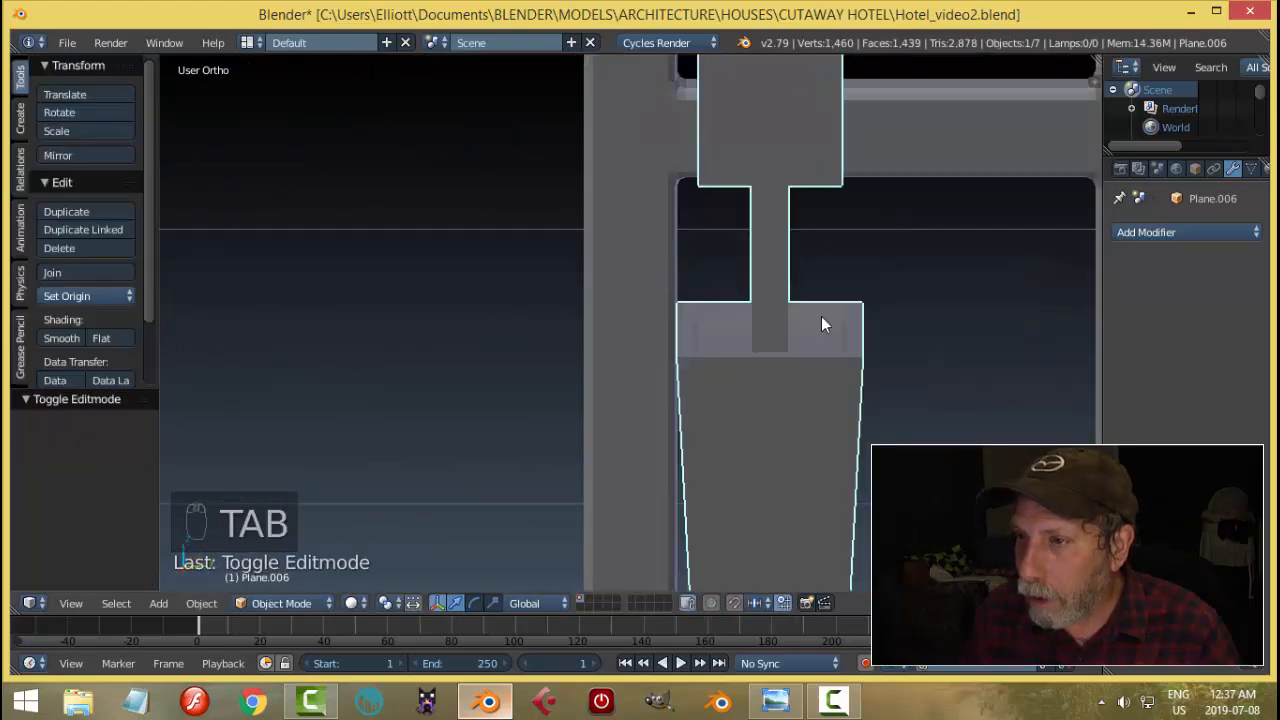
Step: Inspect the potted plant's proportions from several angles and compare them with the reference image
scroll(716, 331, down, 4)
key(a)
key(a)
middle_drag(716, 331, 775, 322)
right_click(660, 204)
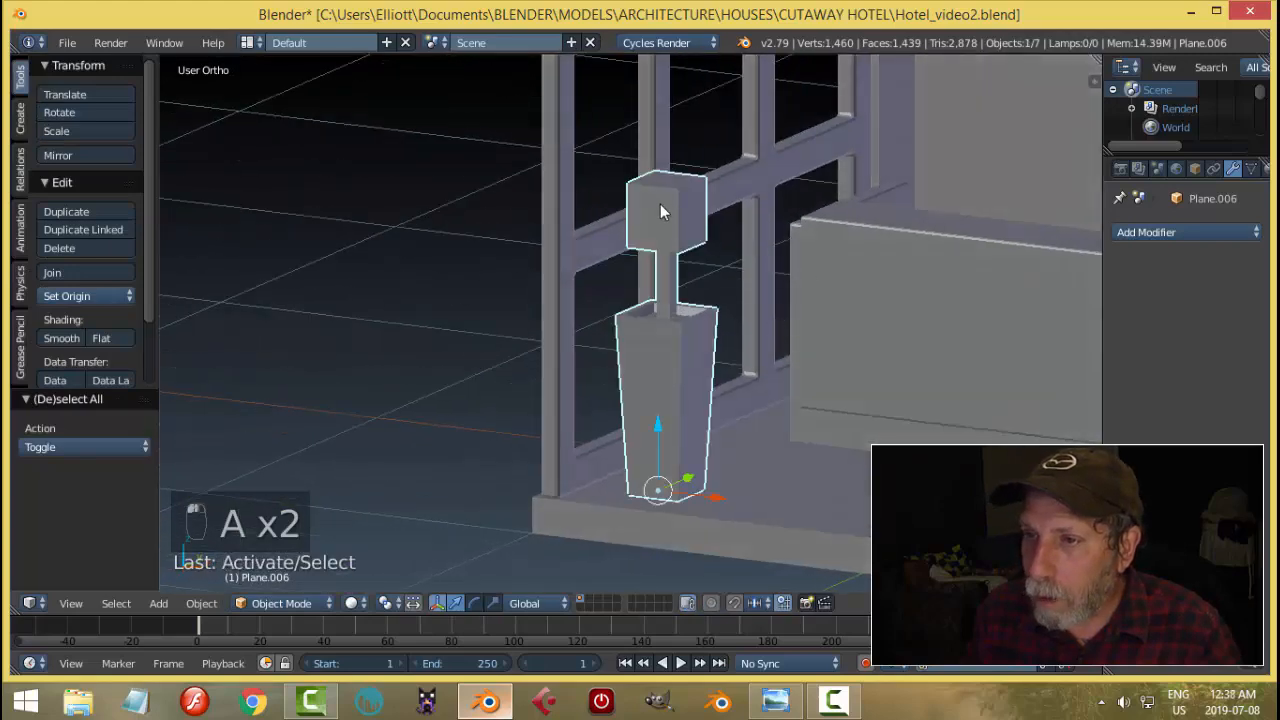
middle_drag(660, 204, 815, 283)
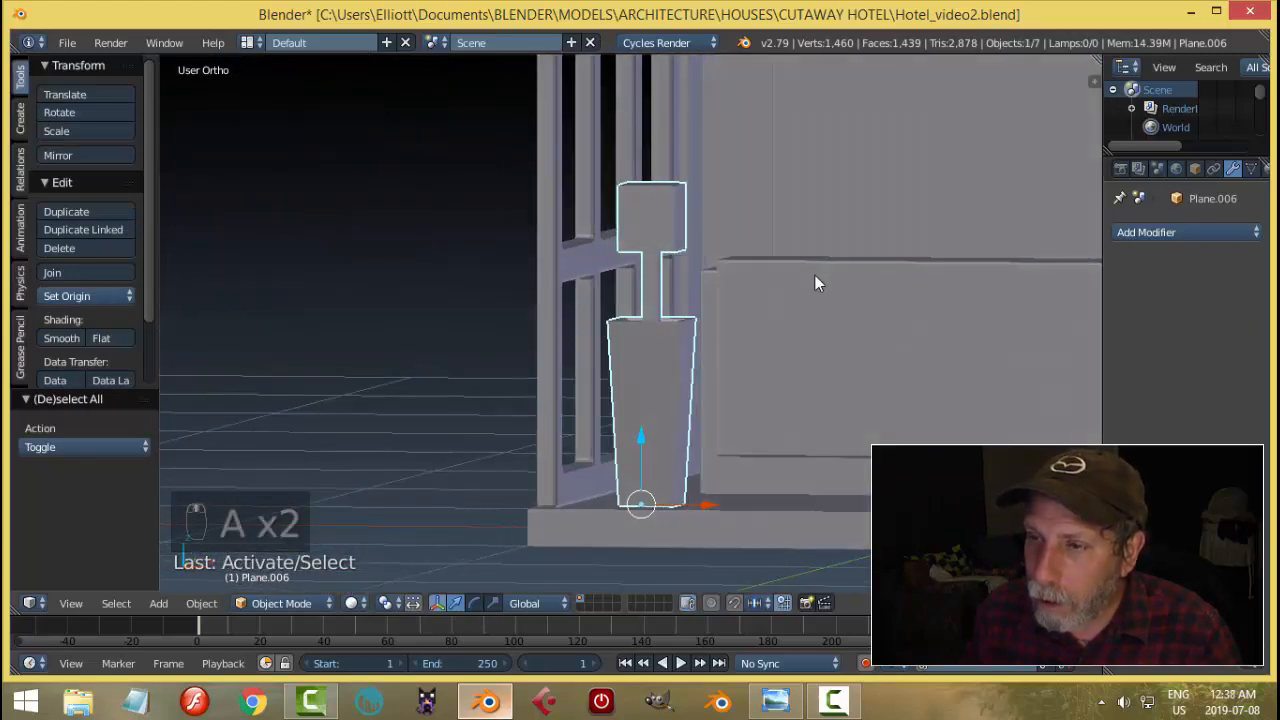
click(775, 703)
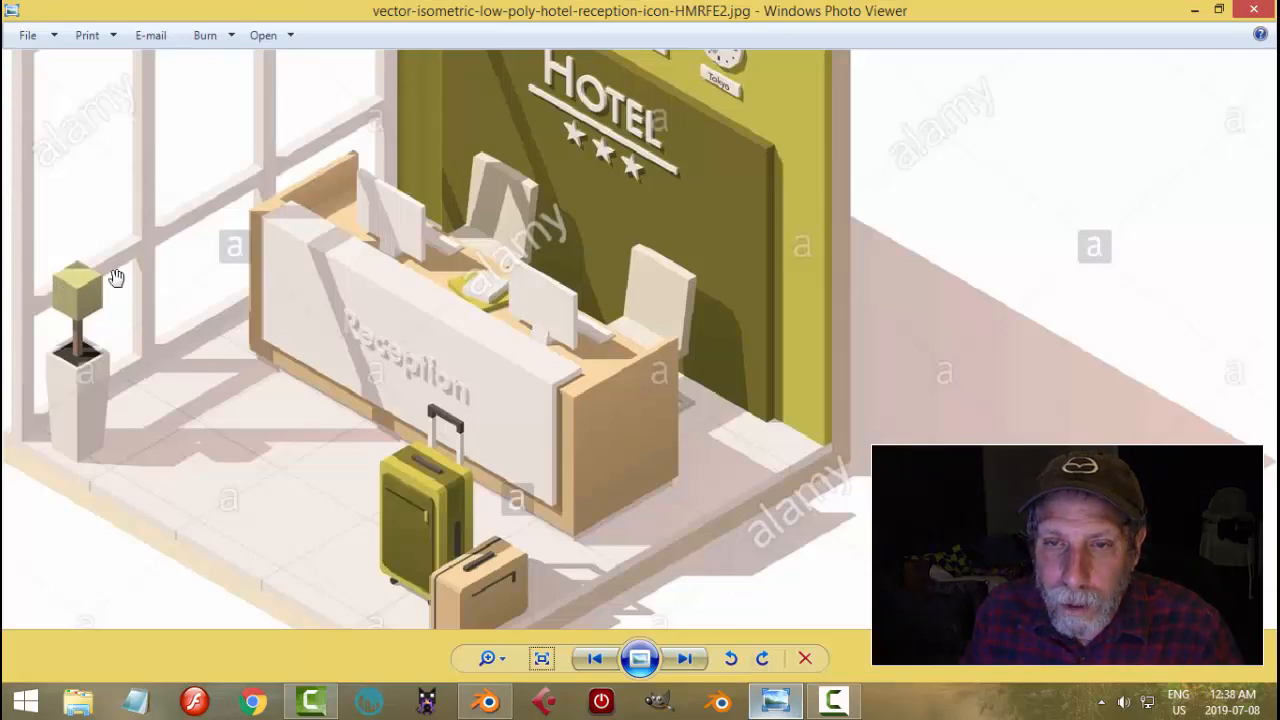
click(487, 701)
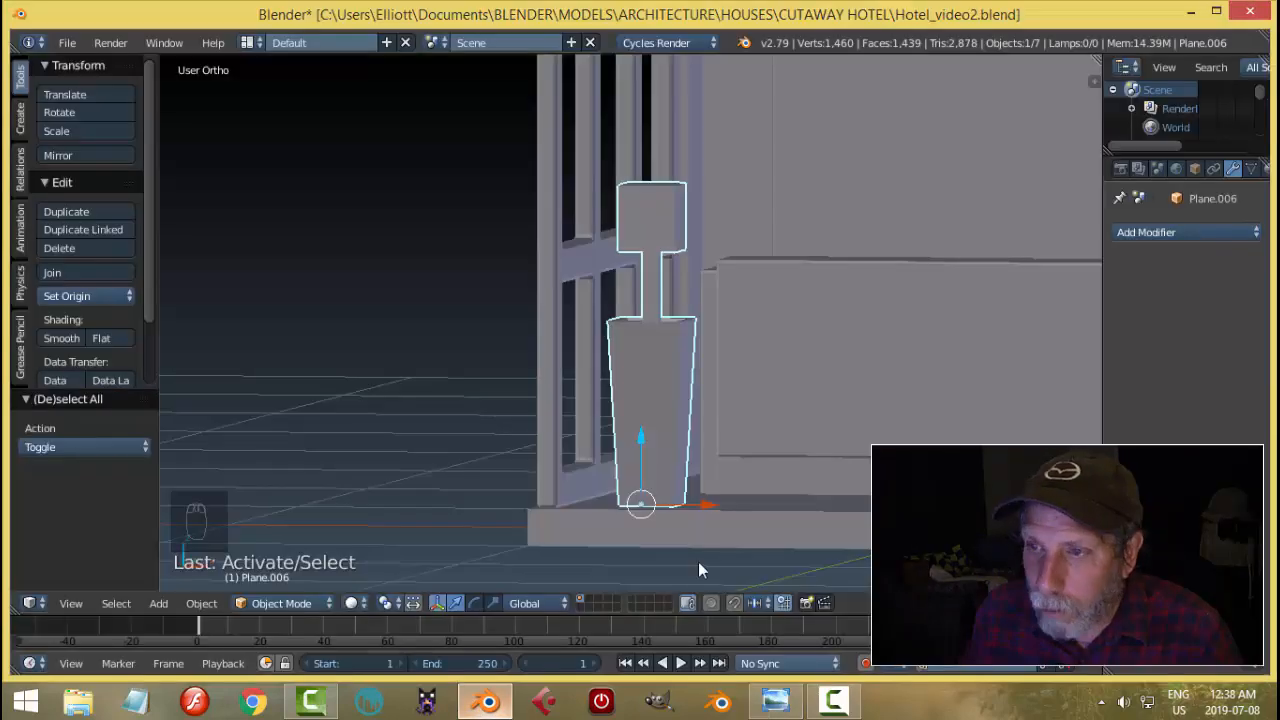
mouse_move(743, 399)
middle_down()
mouse_move(606, 401)
mouse_move(689, 393)
mouse_move(680, 422)
mouse_move(726, 433)
mouse_move(734, 391)
middle_up()
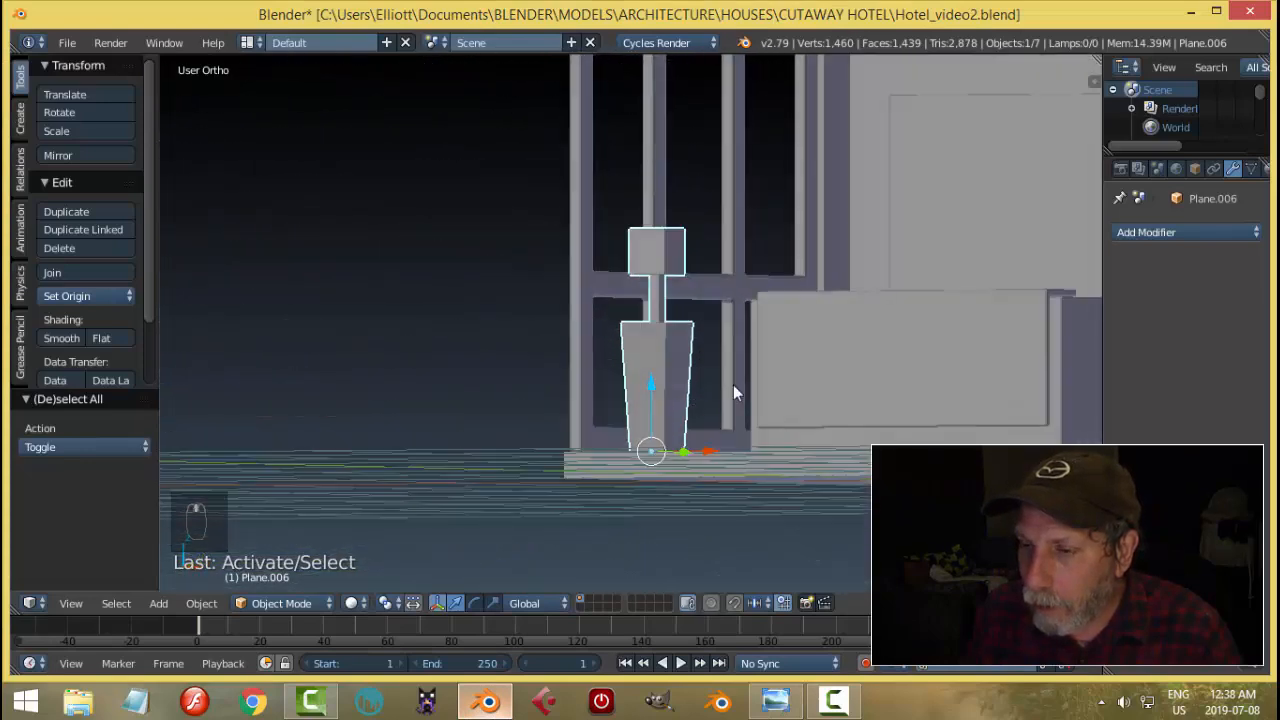
Step: Delete the planter's bottom face resting on the floor, using wireframe display, and return to Object Mode with solid shading
key(Tab)
mouse_move(737, 497)
middle_down()
mouse_move(715, 510)
mouse_move(680, 503)
mouse_move(693, 563)
middle_up()
key(z)
click(842, 509)
key(x)
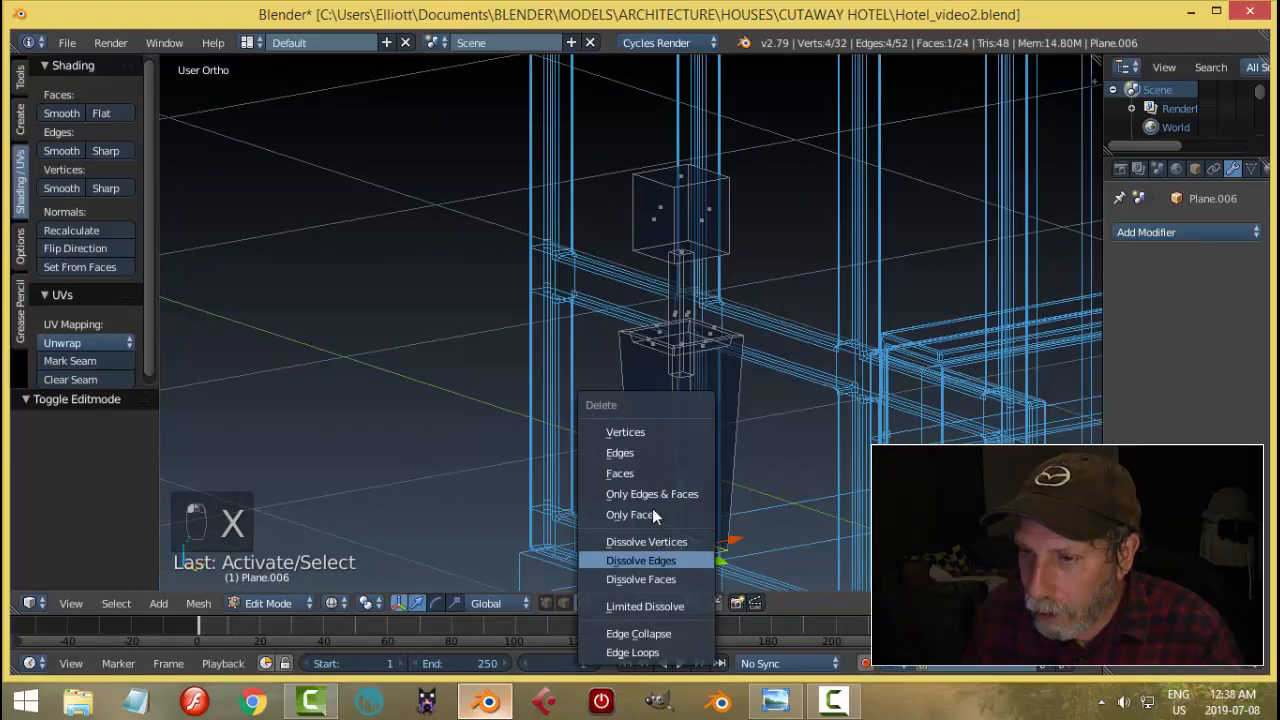
click(637, 473)
mouse_move(637, 473)
middle_down()
mouse_move(737, 466)
mouse_move(799, 421)
mouse_move(690, 408)
middle_up()
key(Tab)
click(586, 463)
key(z)
click(772, 512)
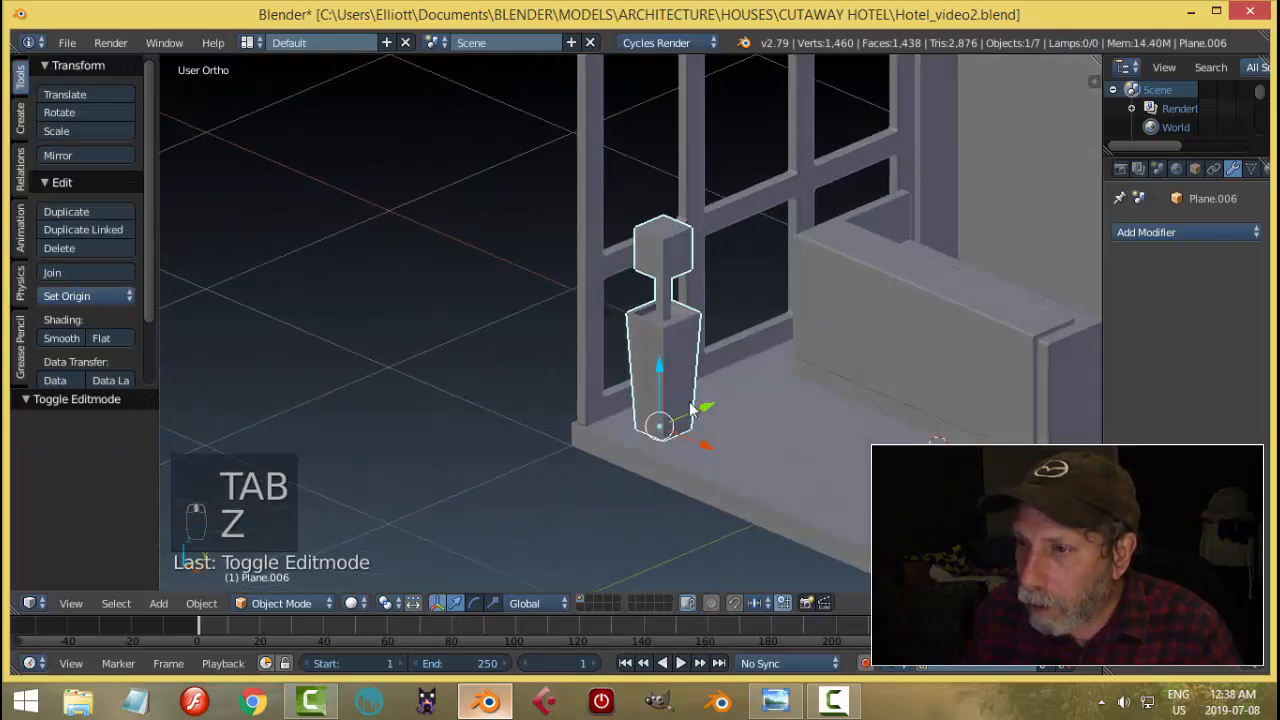
Step: Link the bevel modifier from the reception desk's front panel to the potted plant and deselect everything
shift+right_click(845, 298)
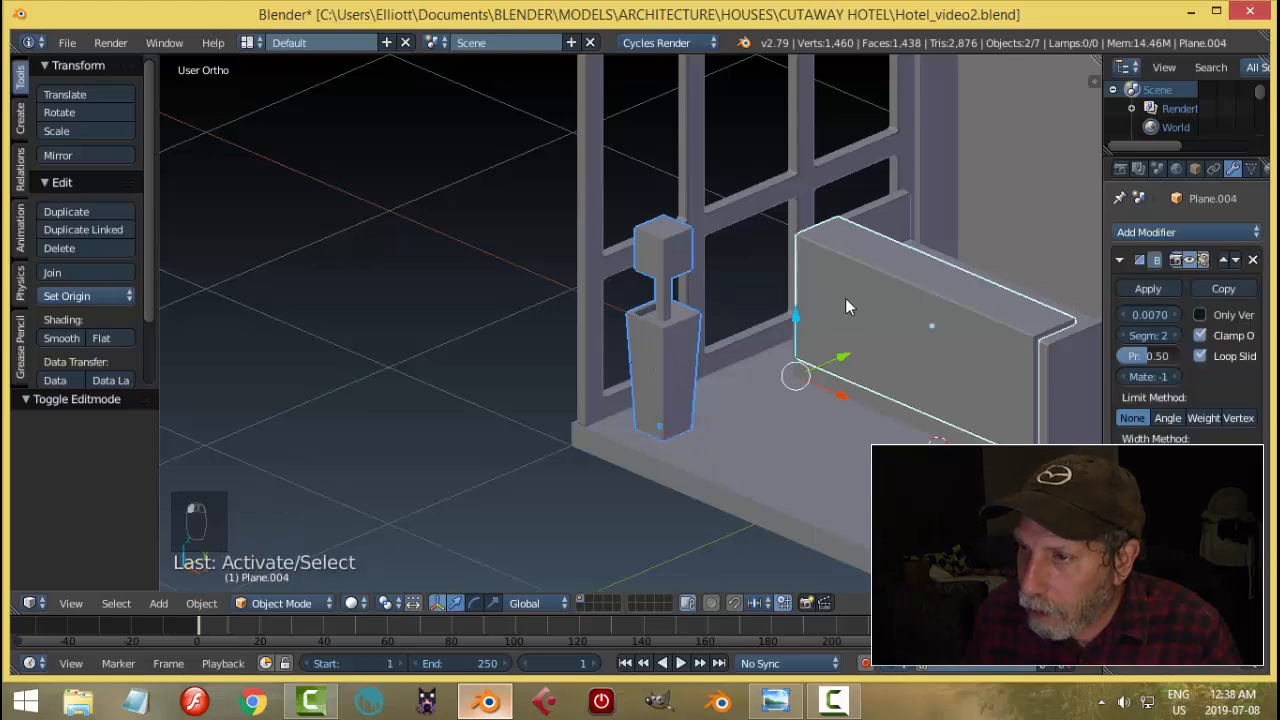
key(ctrl+l)
click(845, 298)
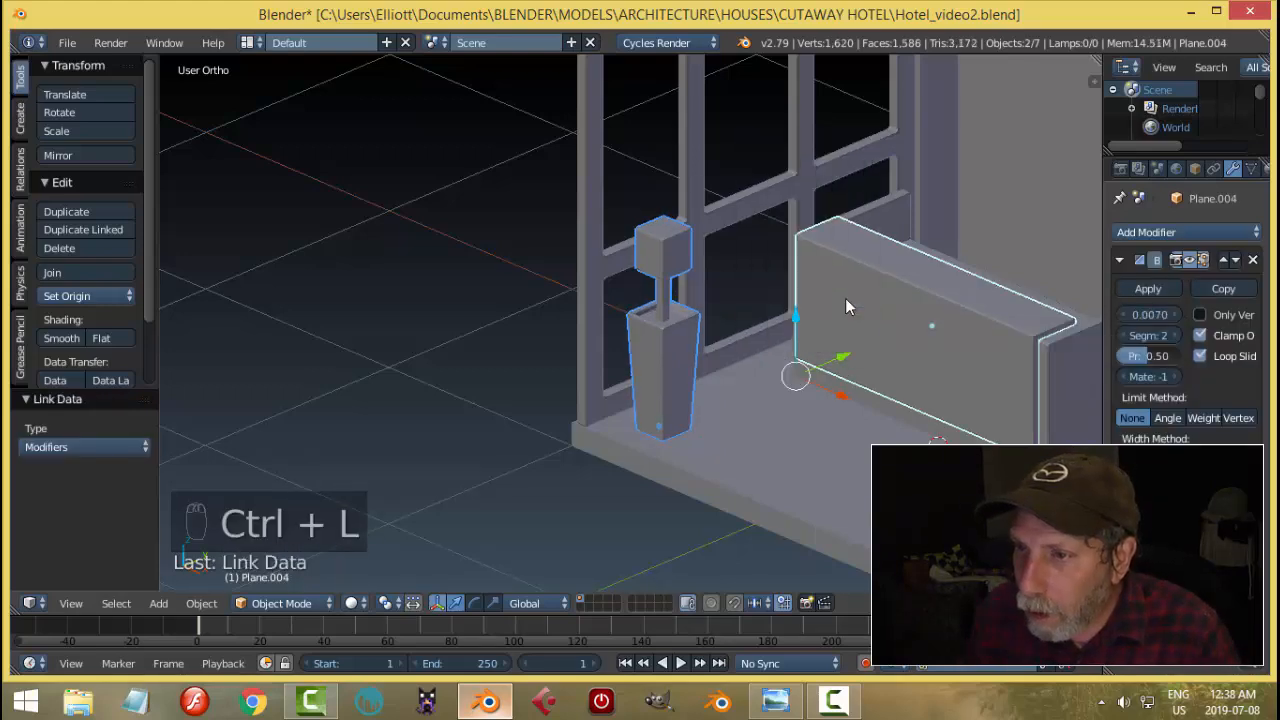
key(a)
middle_drag(845, 298, 768, 294)
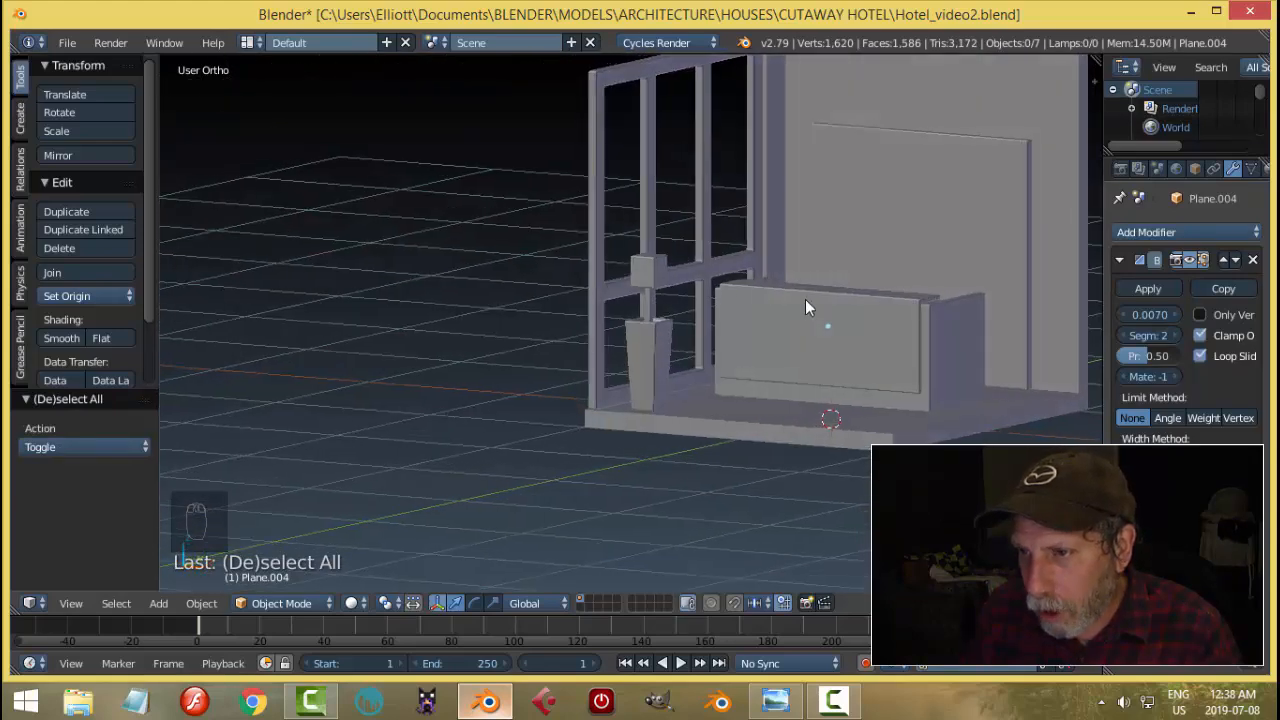
Step: Check the plant in the reference image and move the foliage cube's bottom face slightly up along Z
click(780, 701)
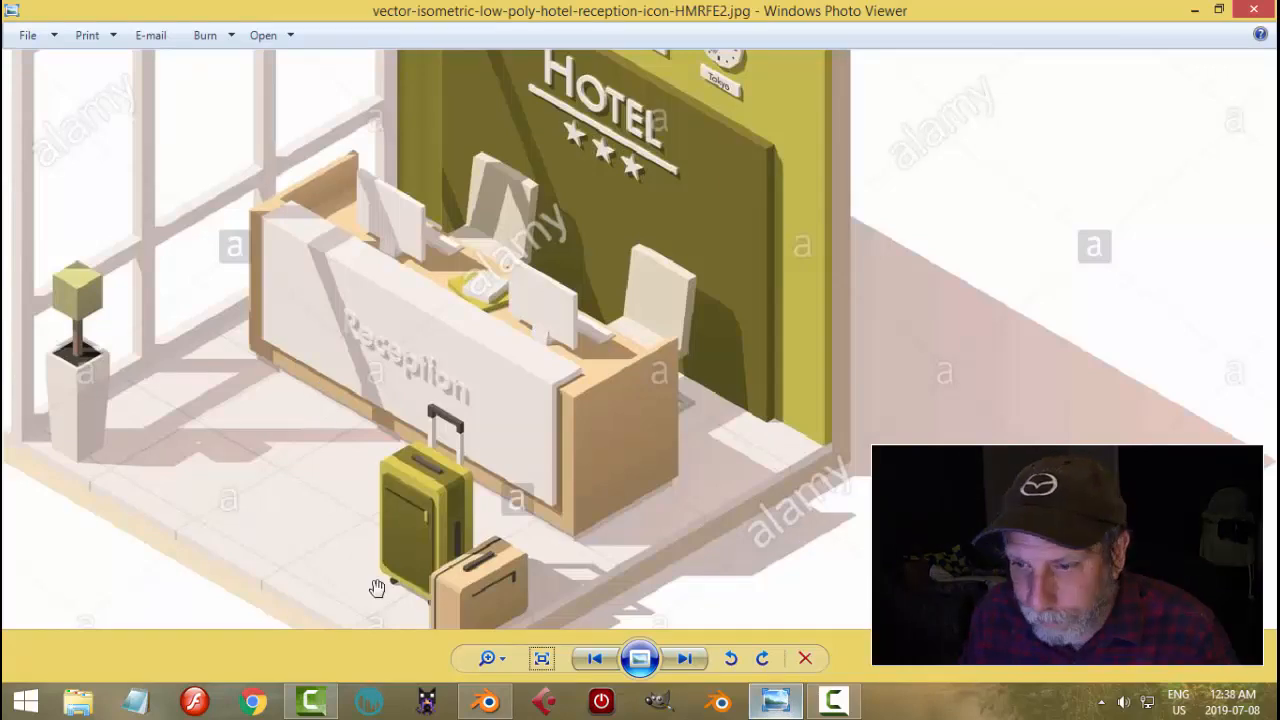
click(470, 702)
middle_drag(617, 471, 669, 277)
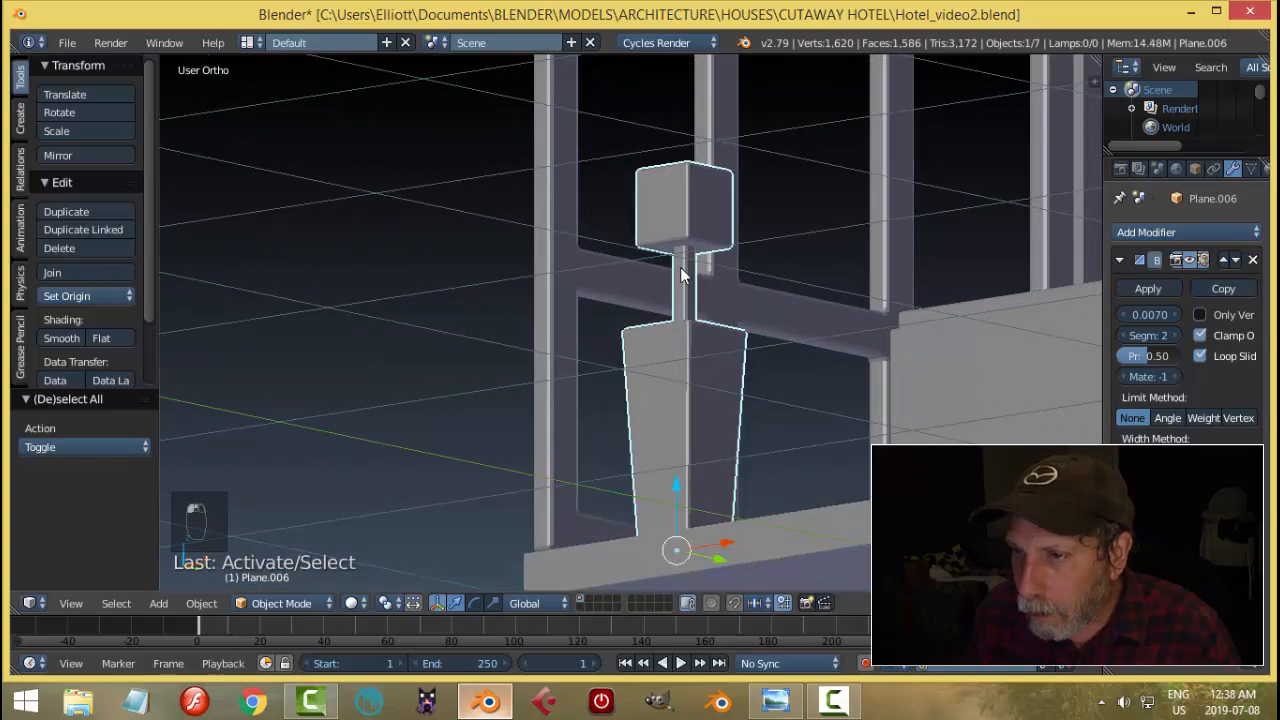
key(Tab)
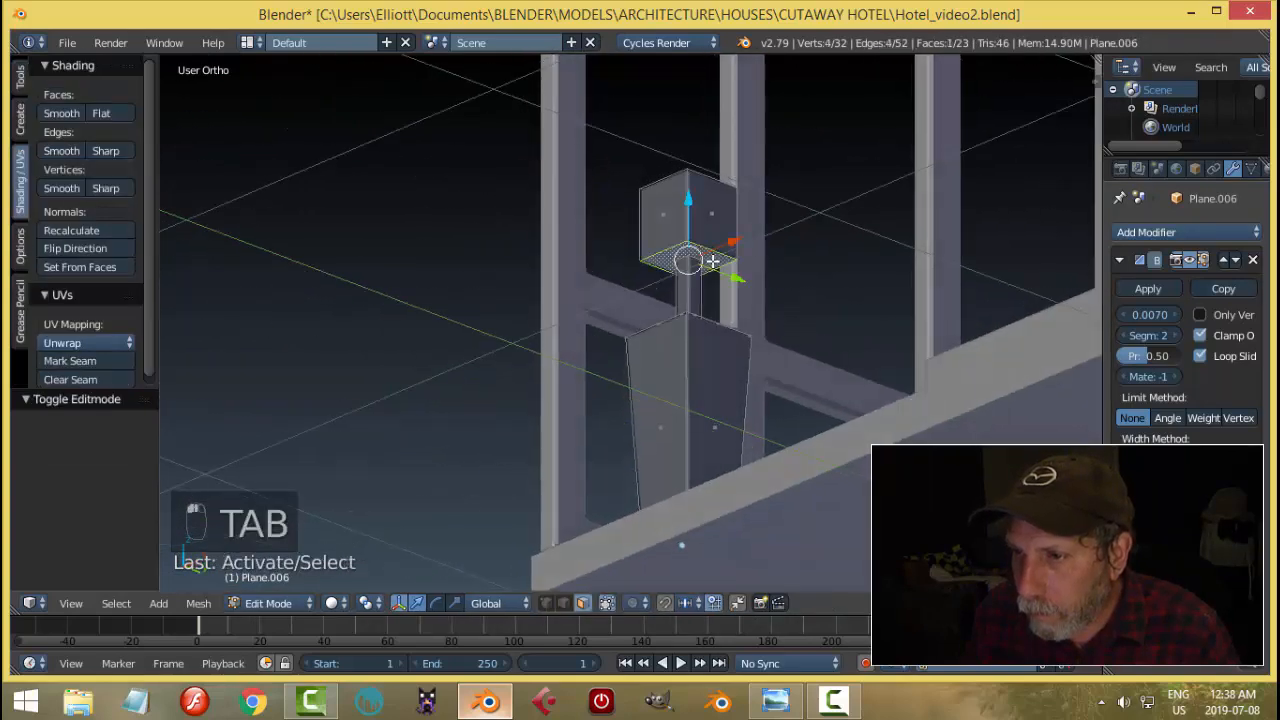
middle_drag(712, 261, 763, 321)
drag(689, 179, 689, 170)
key(a)
middle_drag(689, 170, 705, 404)
key(Tab)
Step: Deselect all objects and save the model over the existing Hotel_video2.blend file
key(a)
key(a)
scroll(740, 293, down, 4)
key(ctrl+s)
click(771, 296)
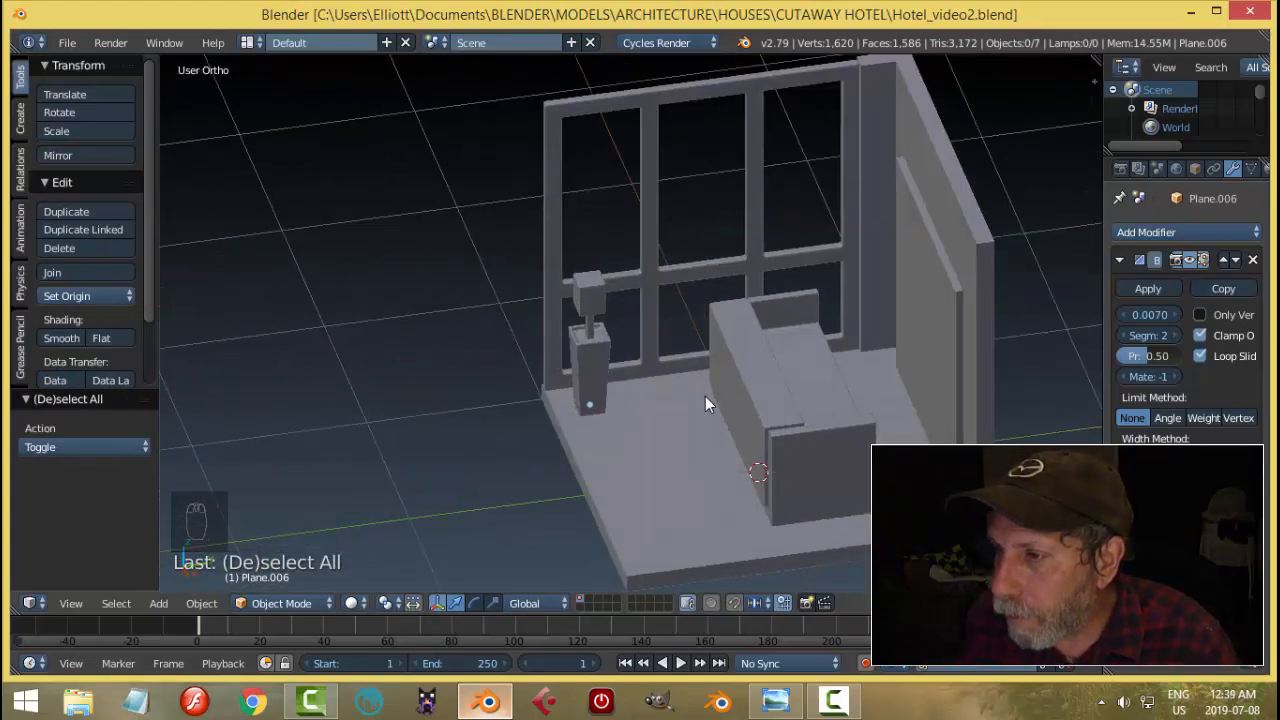
Step: Delete the hidden back face of the raised wall panel behind the reception desk, using wireframe display
right_click(975, 275)
key(Tab)
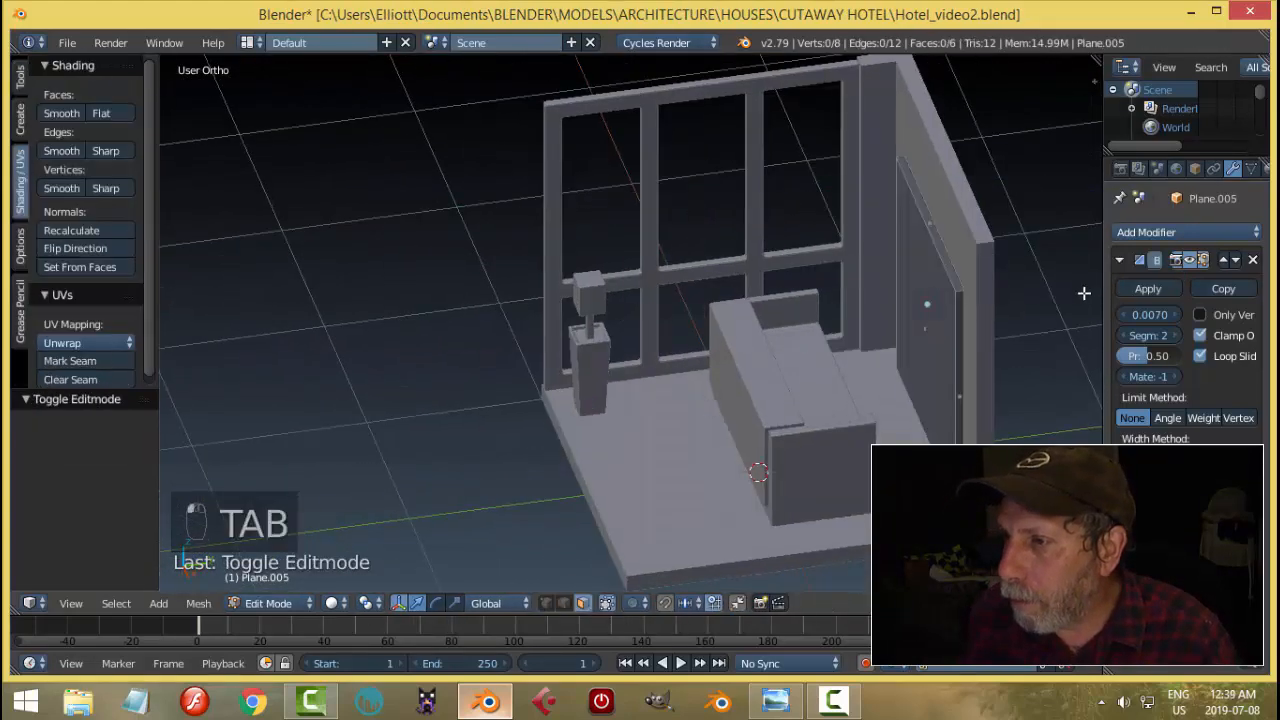
middle_drag(1086, 275, 989, 290)
key(z)
click(1098, 306)
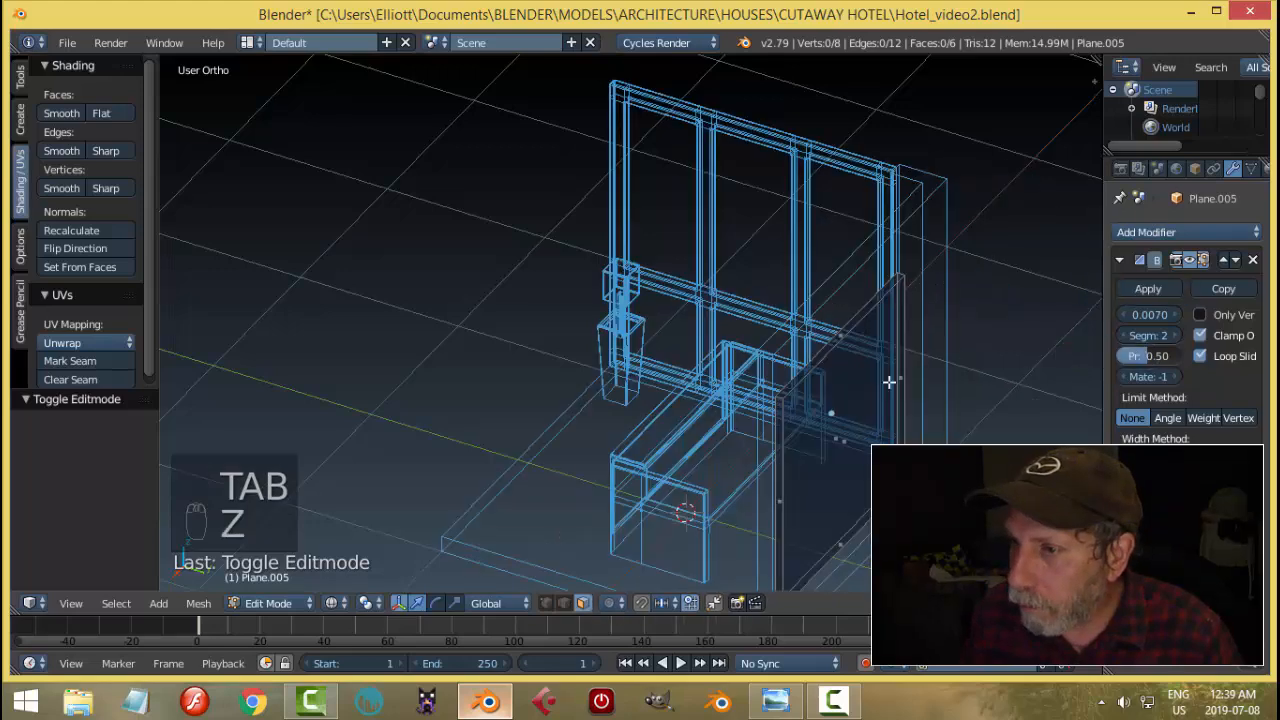
right_click(853, 397)
middle_drag(920, 395, 979, 387)
key(x)
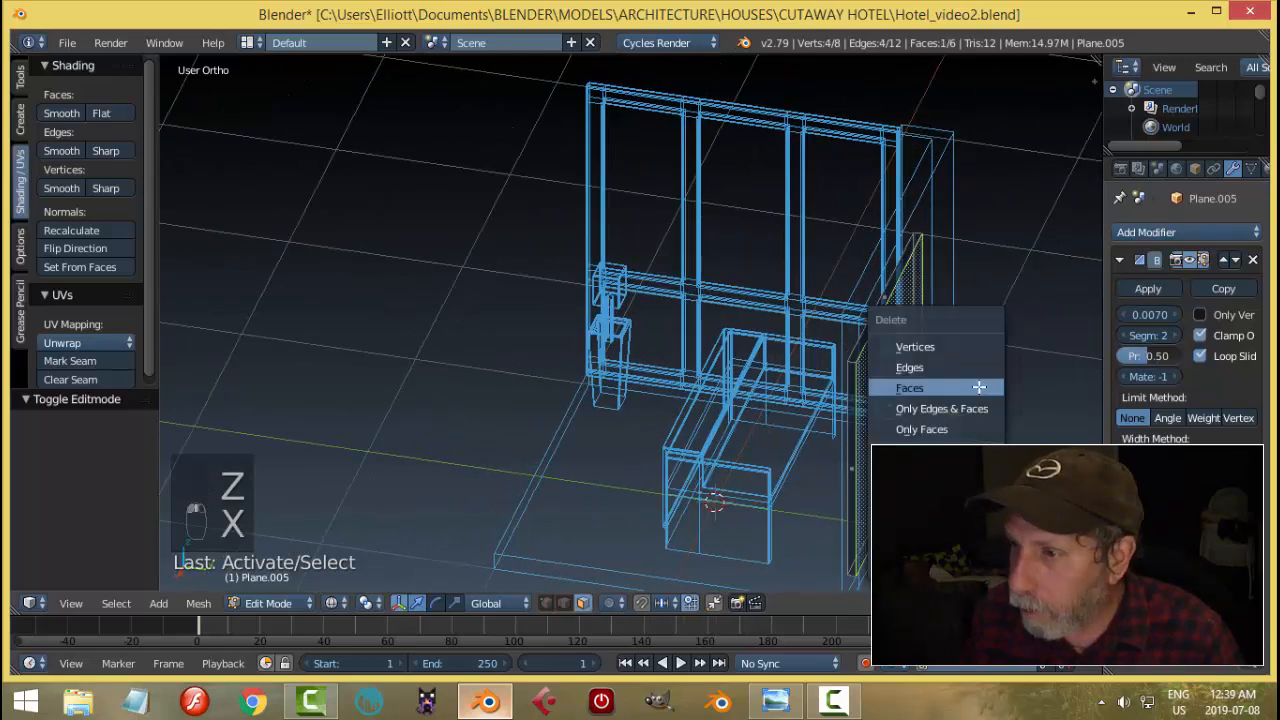
click(978, 386)
Step: Return to Object Mode with solid shading and deselect the wall panel
key(Tab)
click(848, 372)
key(z)
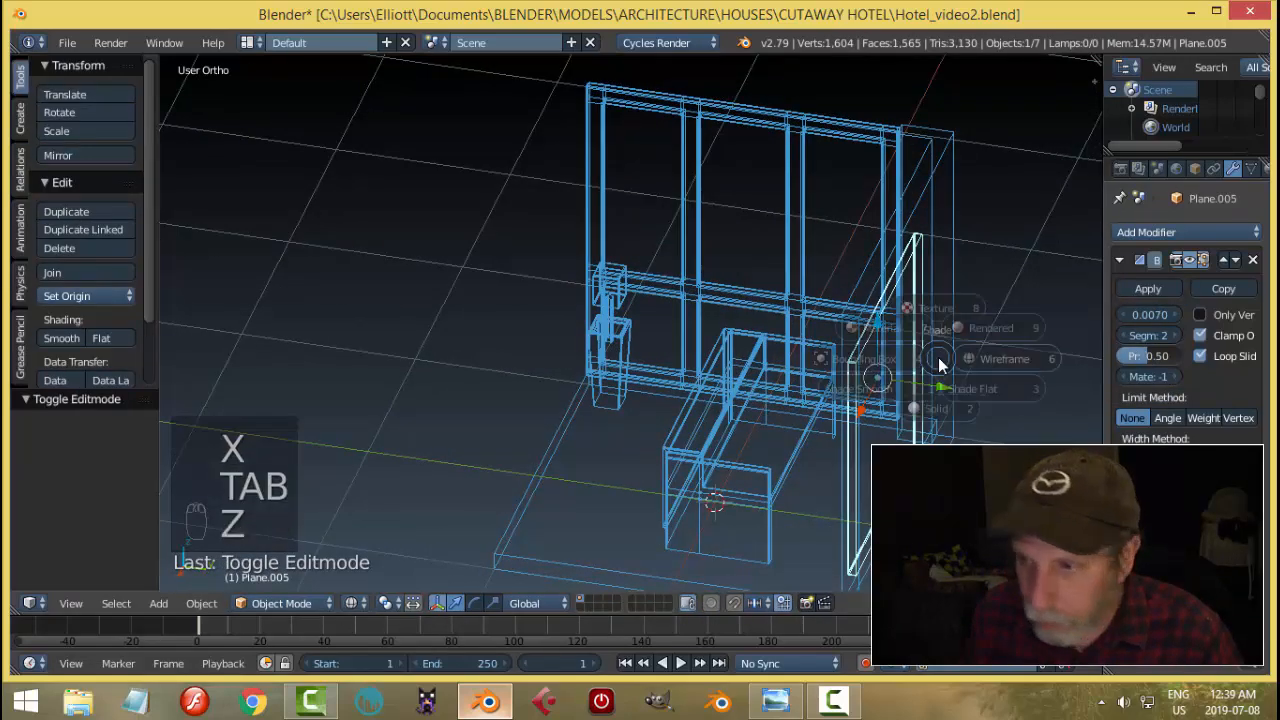
click(810, 424)
key(a)
scroll(855, 345, down, 3)
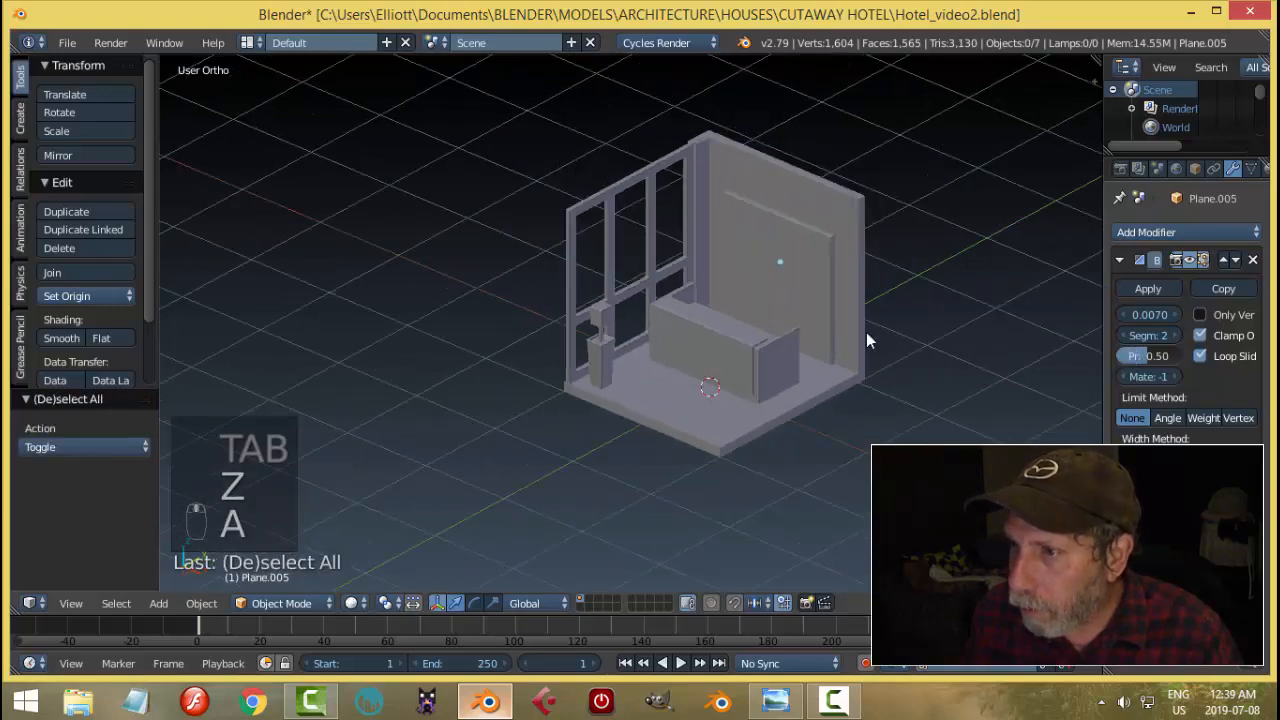
Step: Inspect the reception scene from several angles and compare it with the full reference image
middle_drag(866, 335, 717, 312)
scroll(693, 335, up, 2)
scroll(680, 360, up, 1)
shift+middle_drag(699, 400, 714, 358)
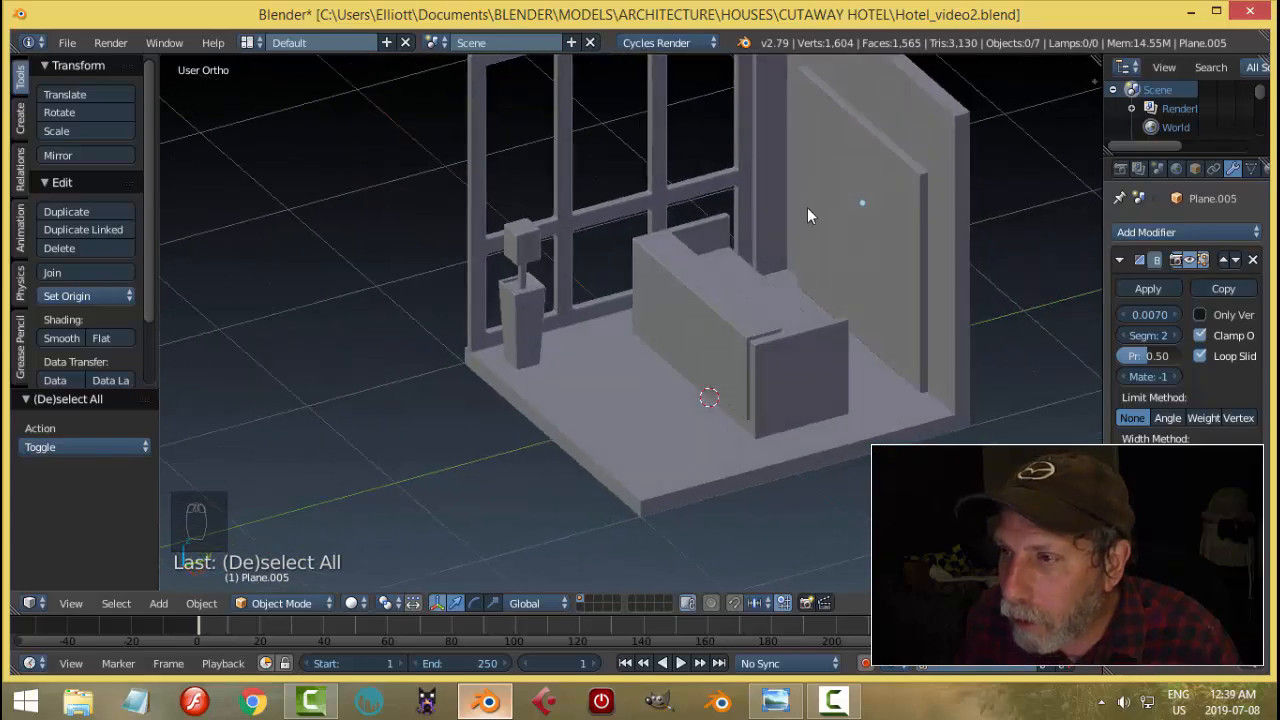
middle_drag(813, 283, 855, 249)
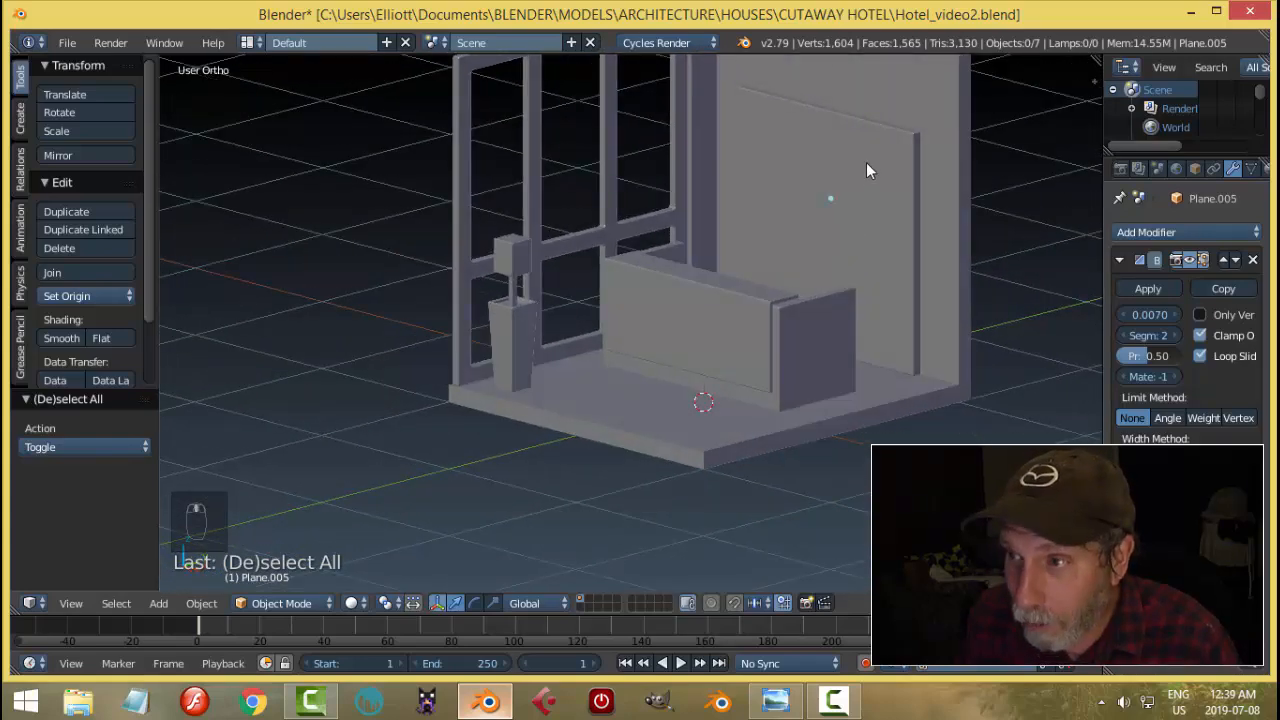
click(777, 703)
scroll(784, 360, down, 3)
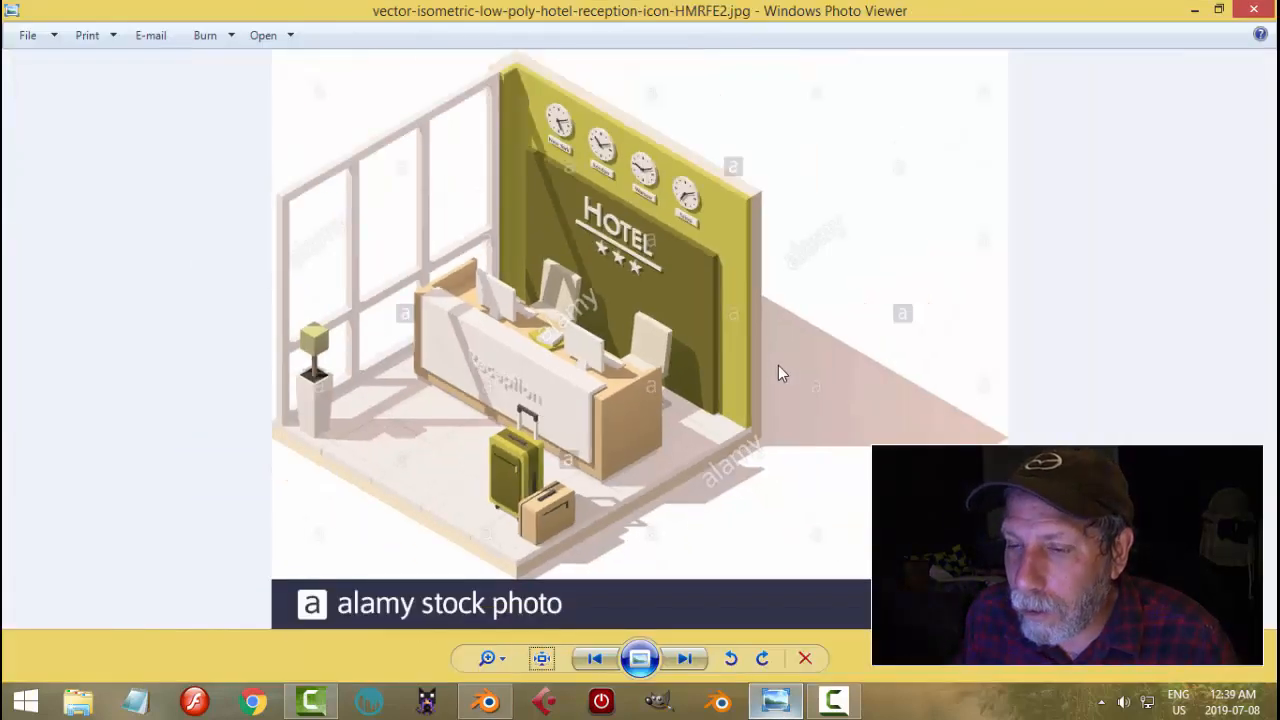